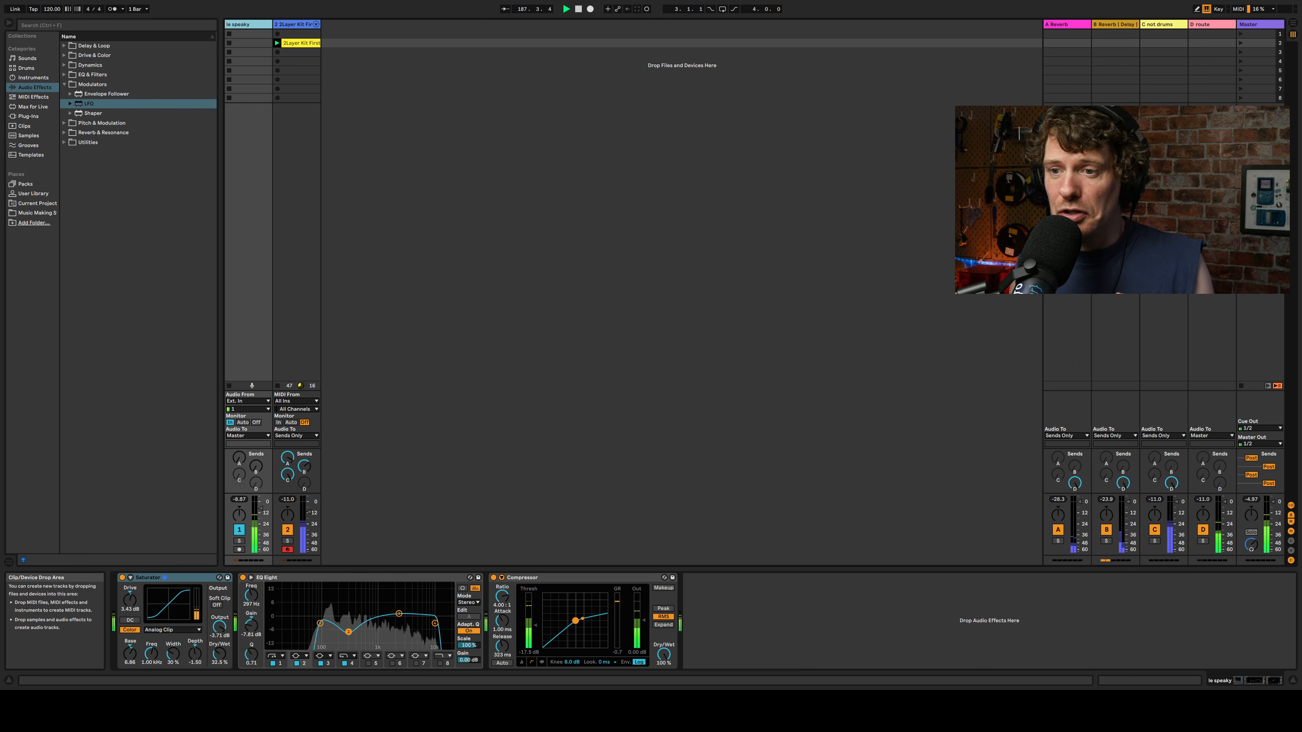
Step: Adjust the drum kit track's volume to about -16 dB while its clip plays
left_click_drag(309, 513, 309, 516)
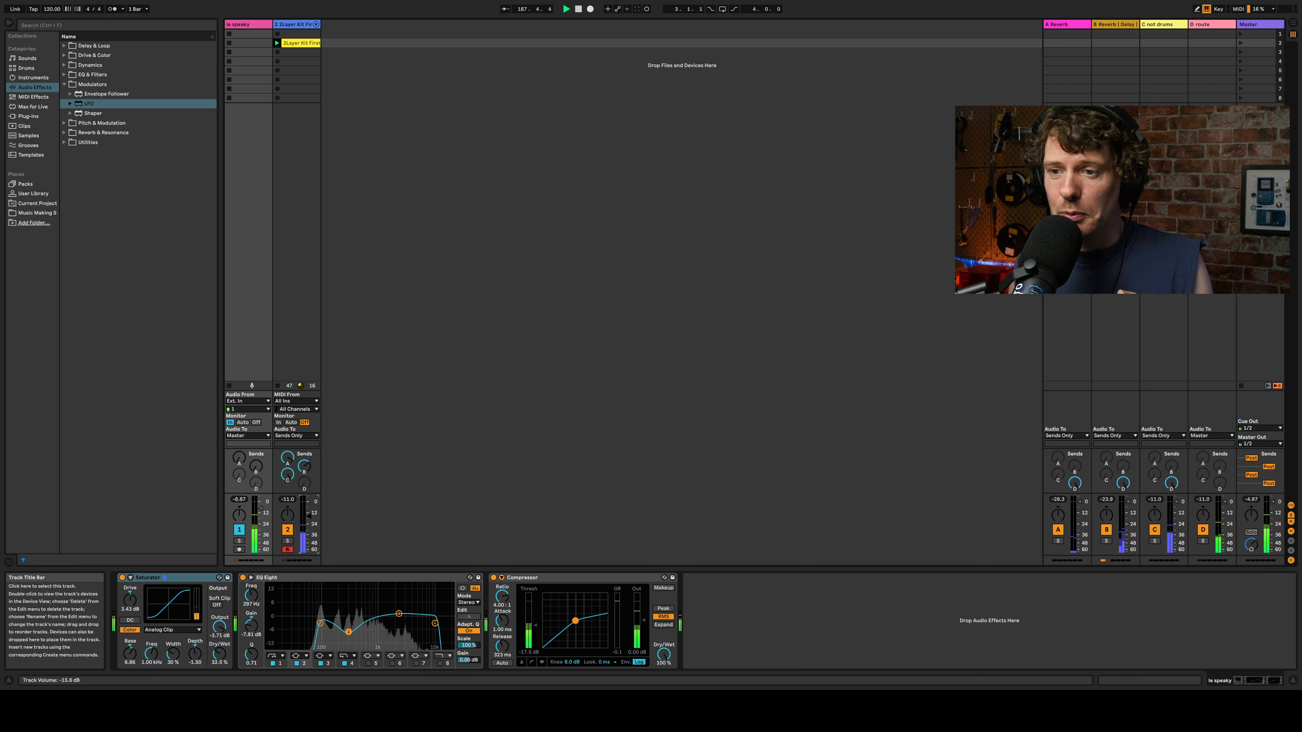
left_click(296, 215)
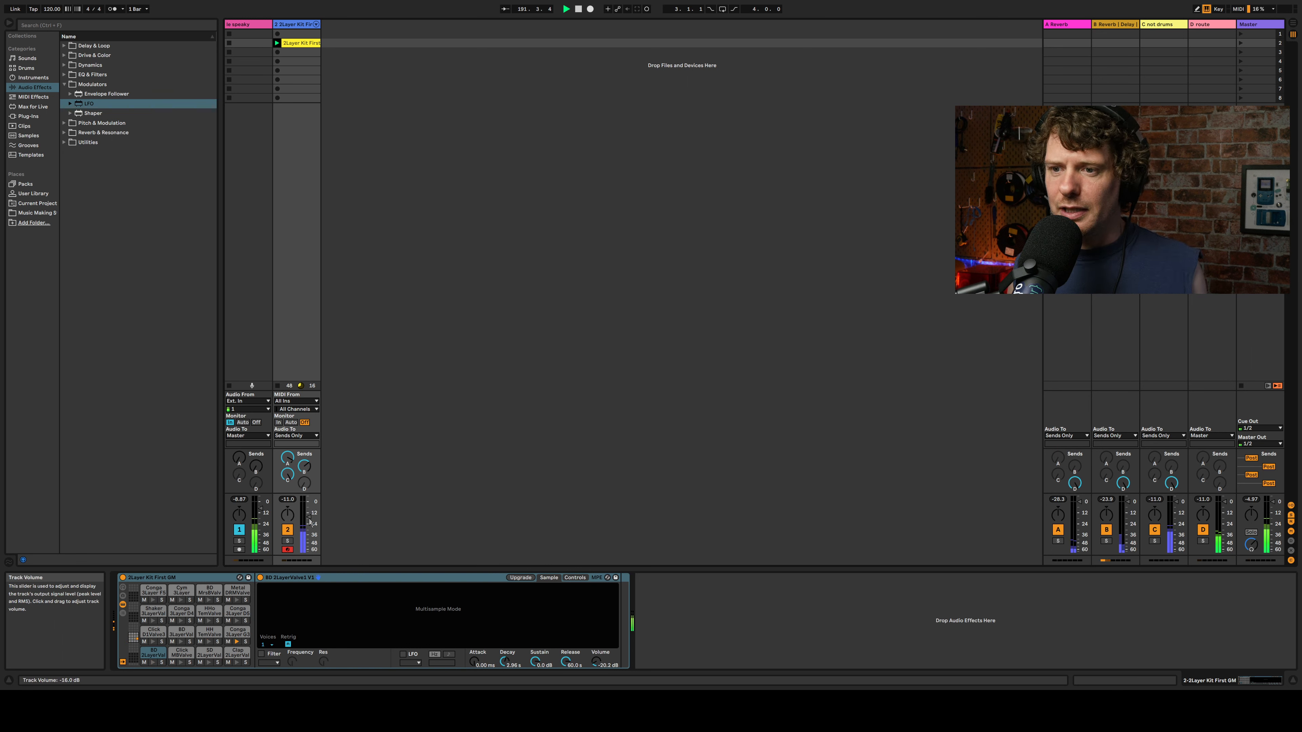
left_click_drag(309, 512, 309, 510)
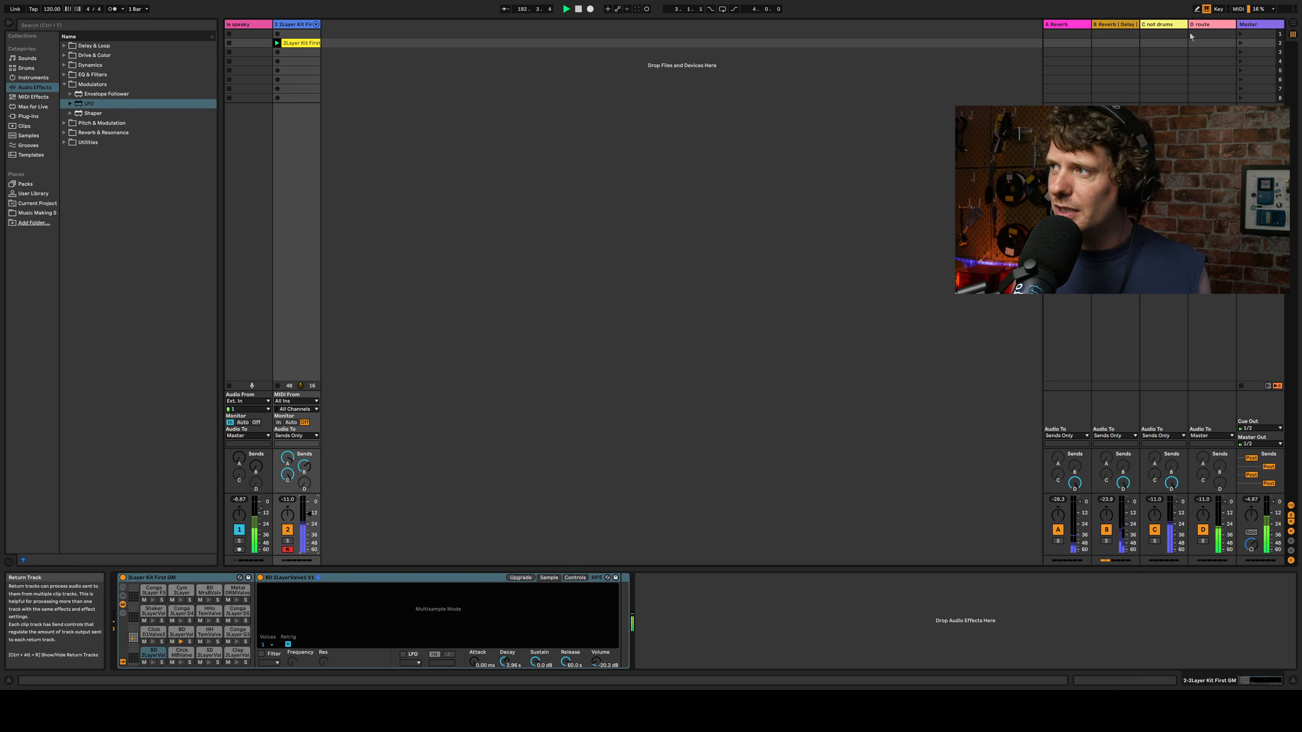
Step: Examine the sidechain Compressor on the D route return track
left_click(1196, 25)
left_click_drag(252, 639, 216, 639)
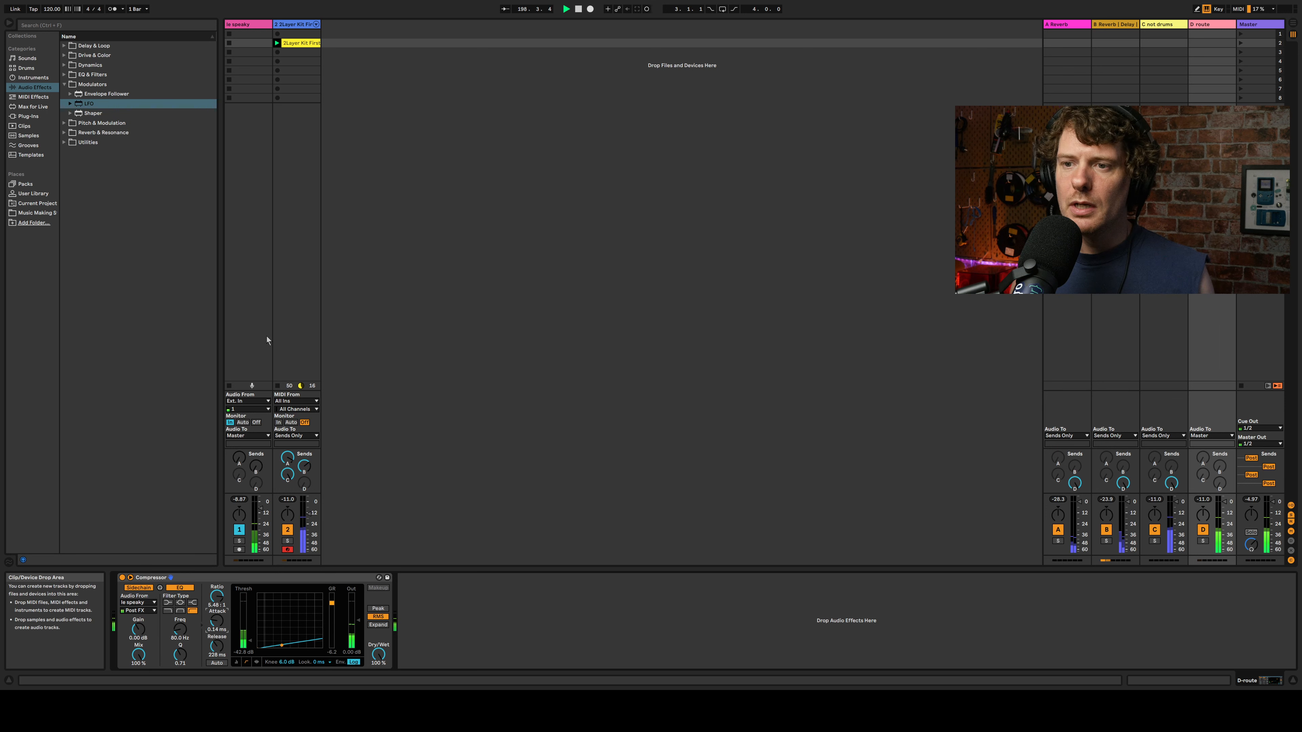
Step: Insert a MIDI track after the drum kit track and load the Analog instrument on it
left_click(305, 32)
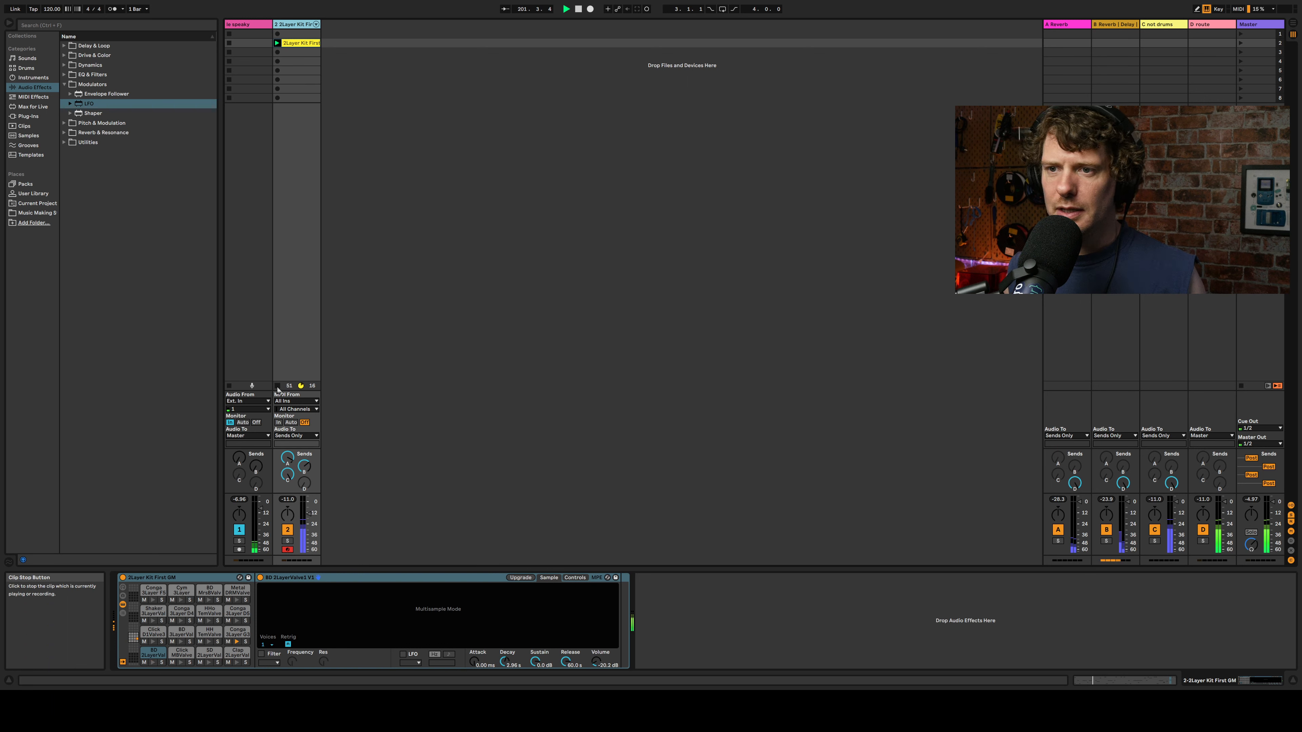
key("ctrl+shift+t")
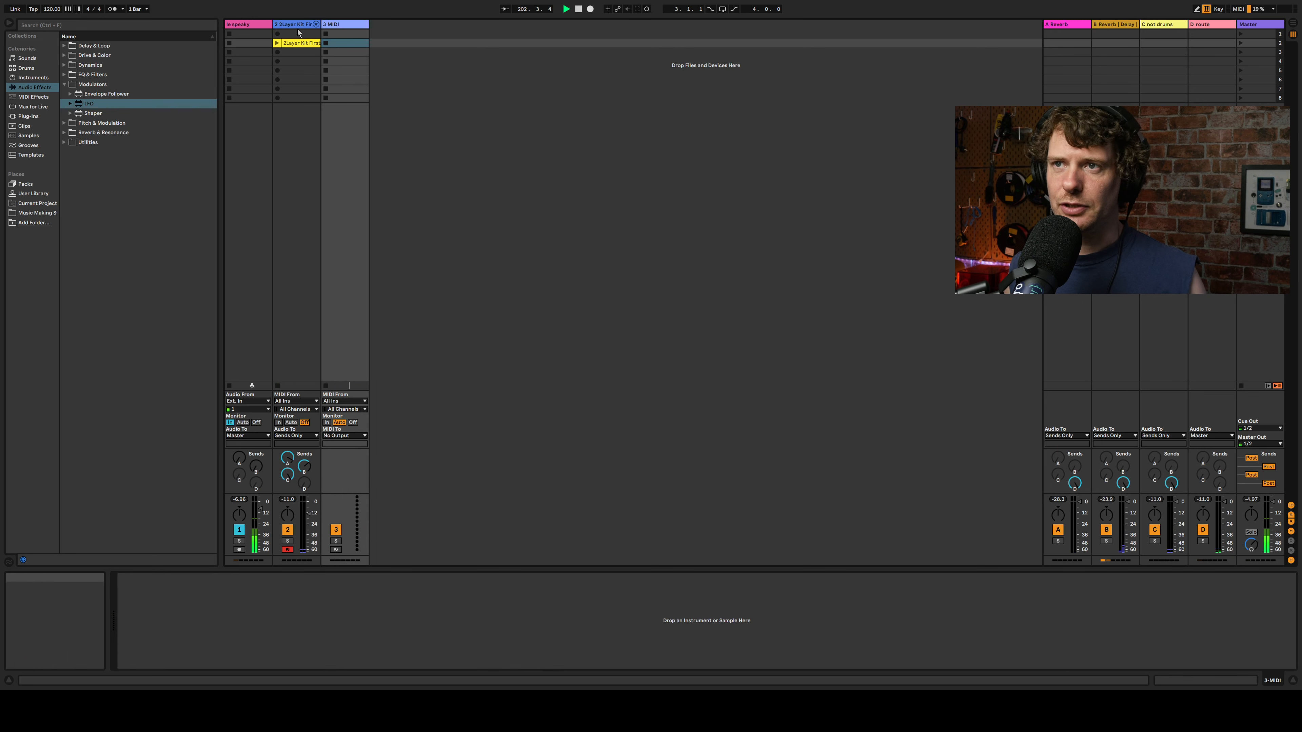
left_click(34, 78)
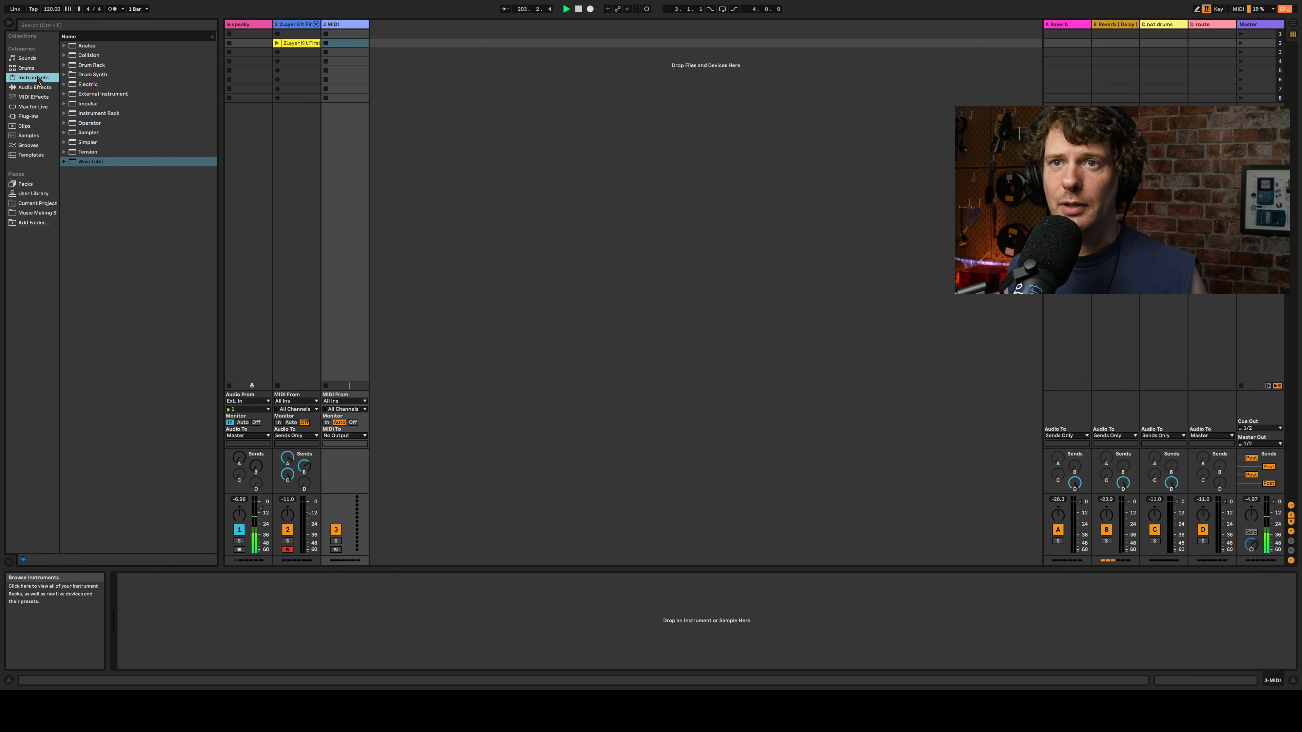
left_click(75, 48)
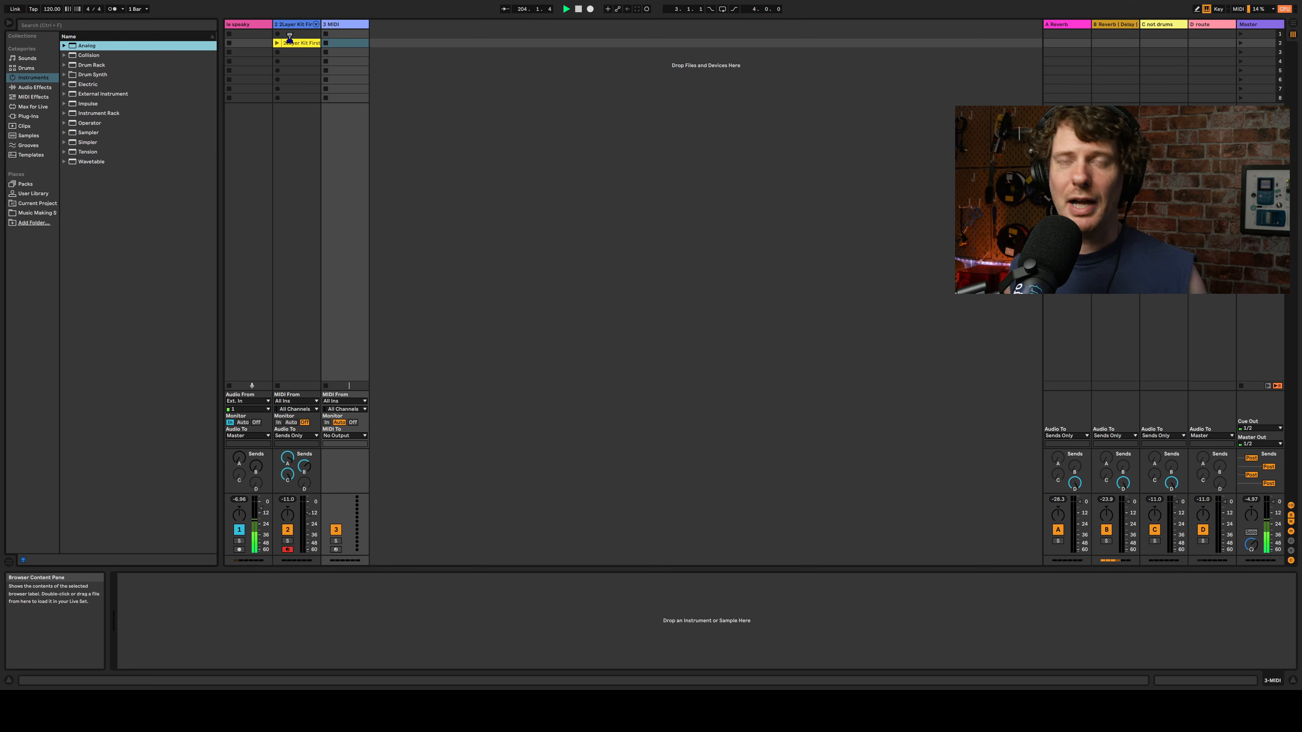
key("Return")
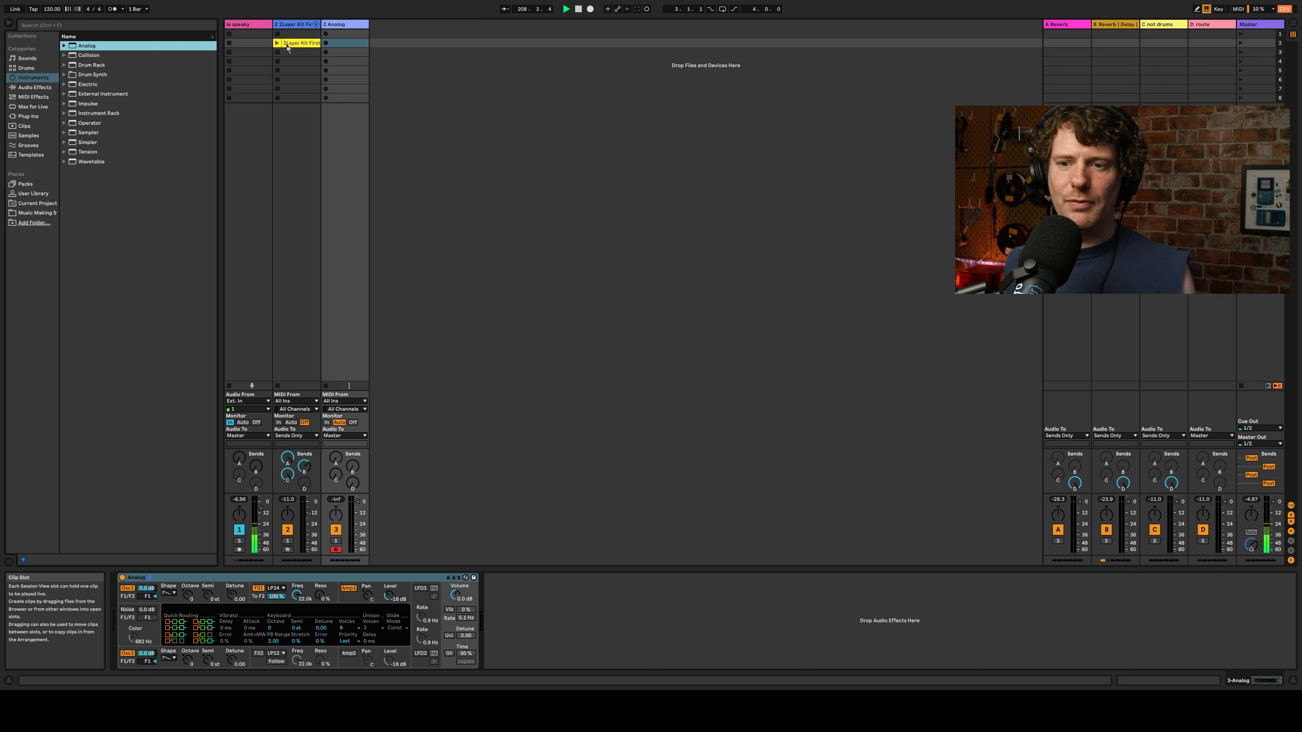
Step: Turn off Analog's second oscillator and set the first oscillator's shape to sine
left_click(126, 654)
left_click(170, 594)
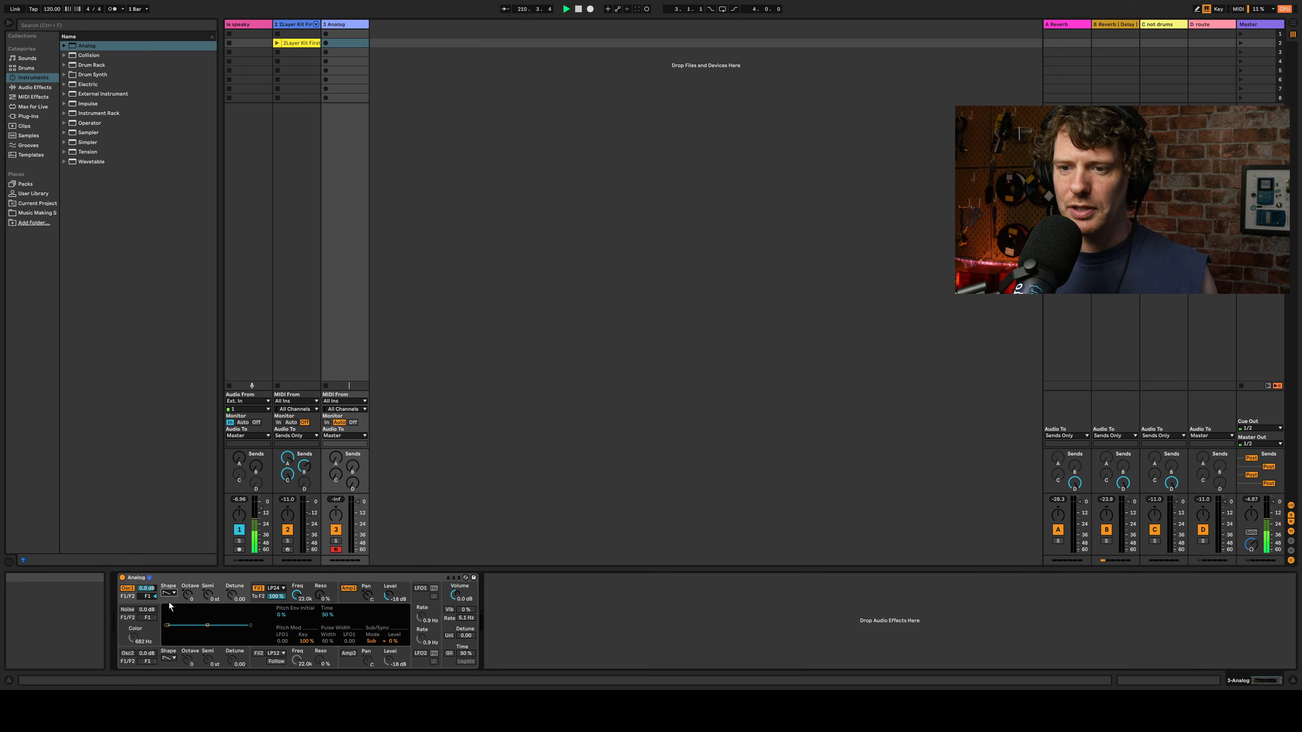
left_click(170, 603)
Step: Enable Analog's noise generator with its level at about -26 dB and its color at about 1.2 kHz
left_click(127, 610)
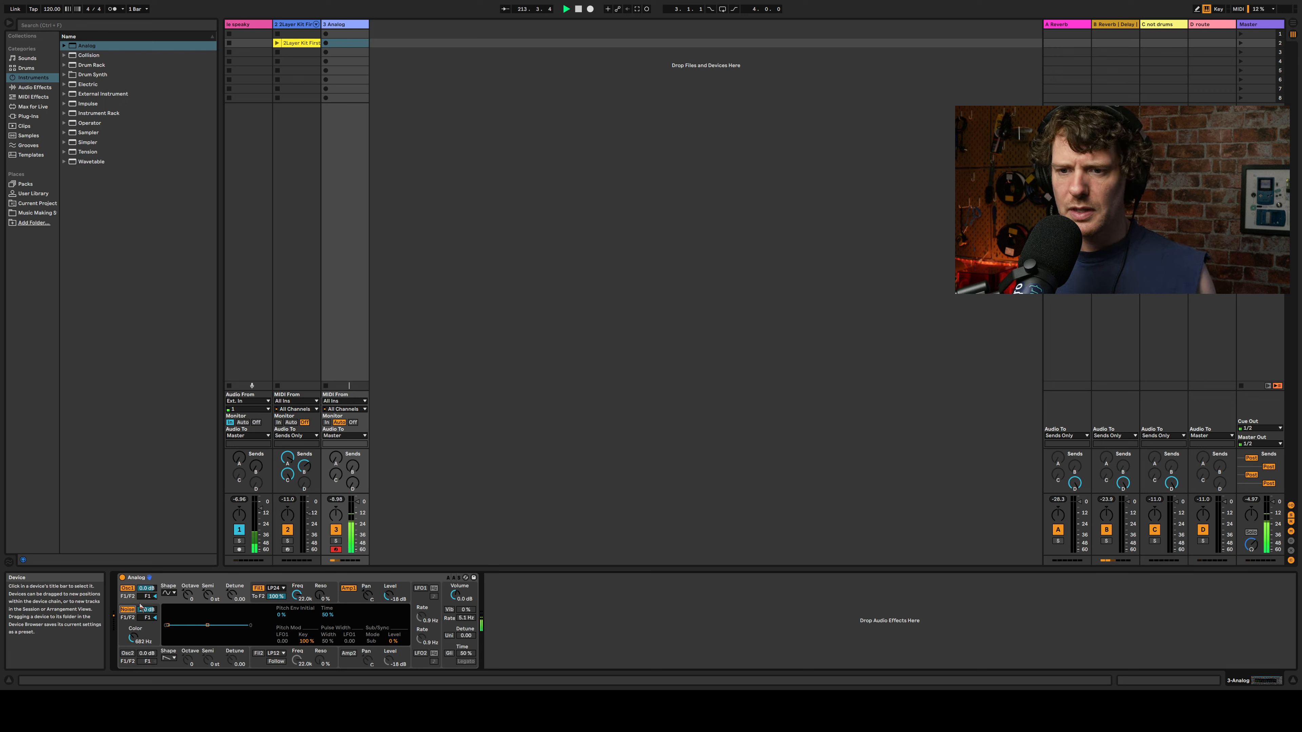
left_click_drag(147, 609, 147, 614)
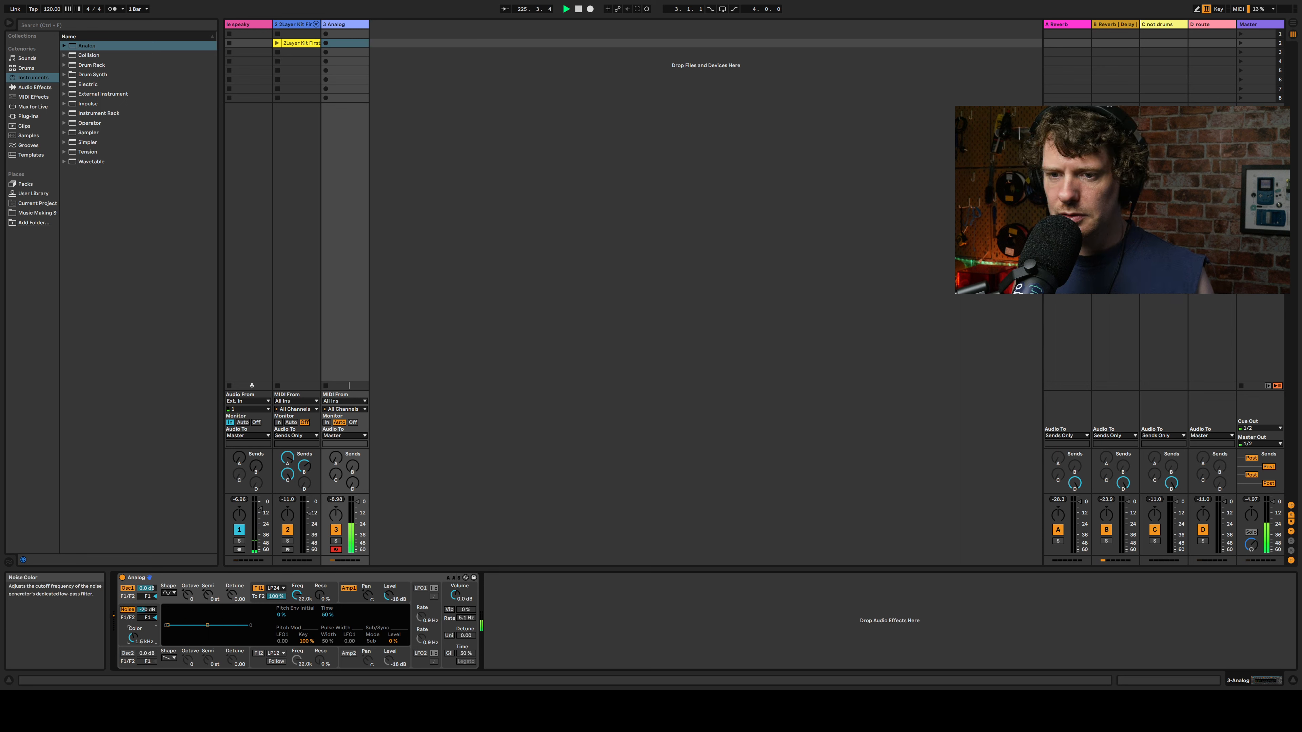
left_click_drag(133, 638, 133, 635)
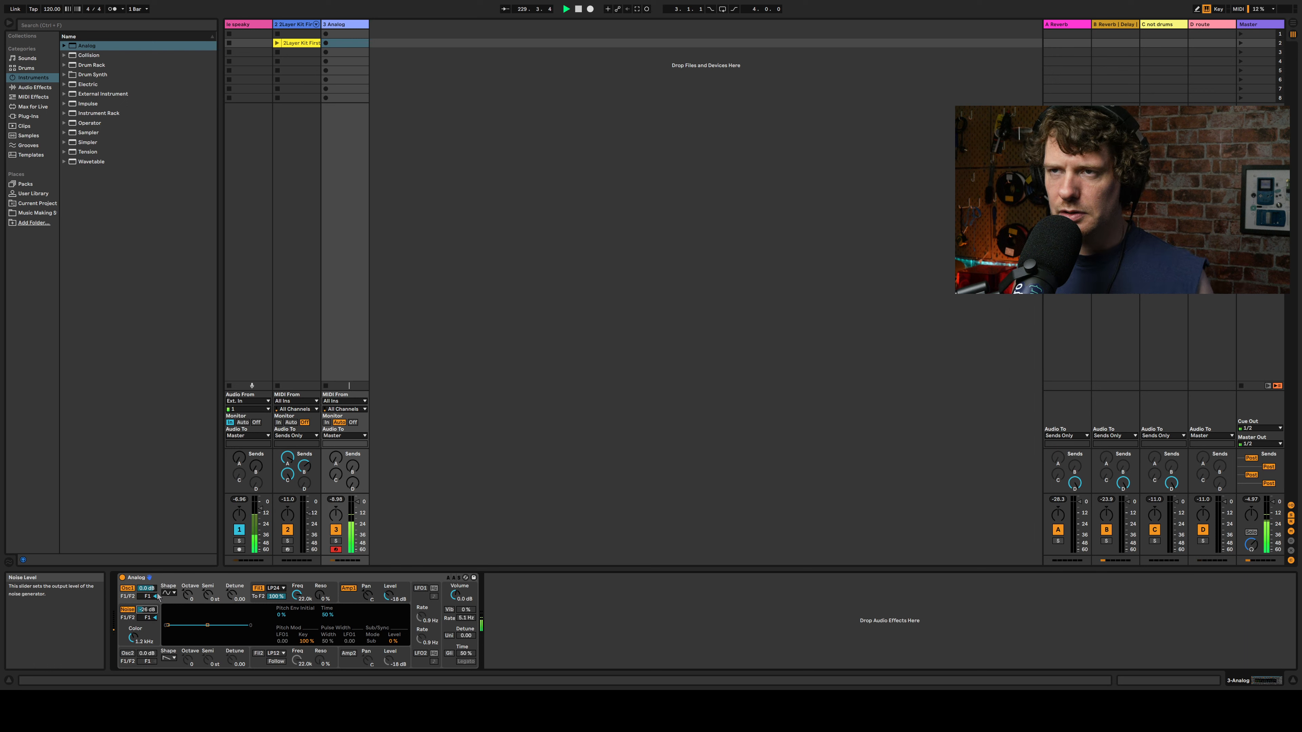
Step: Rename the Analog track as "sine origin"
key("ctrl+r")
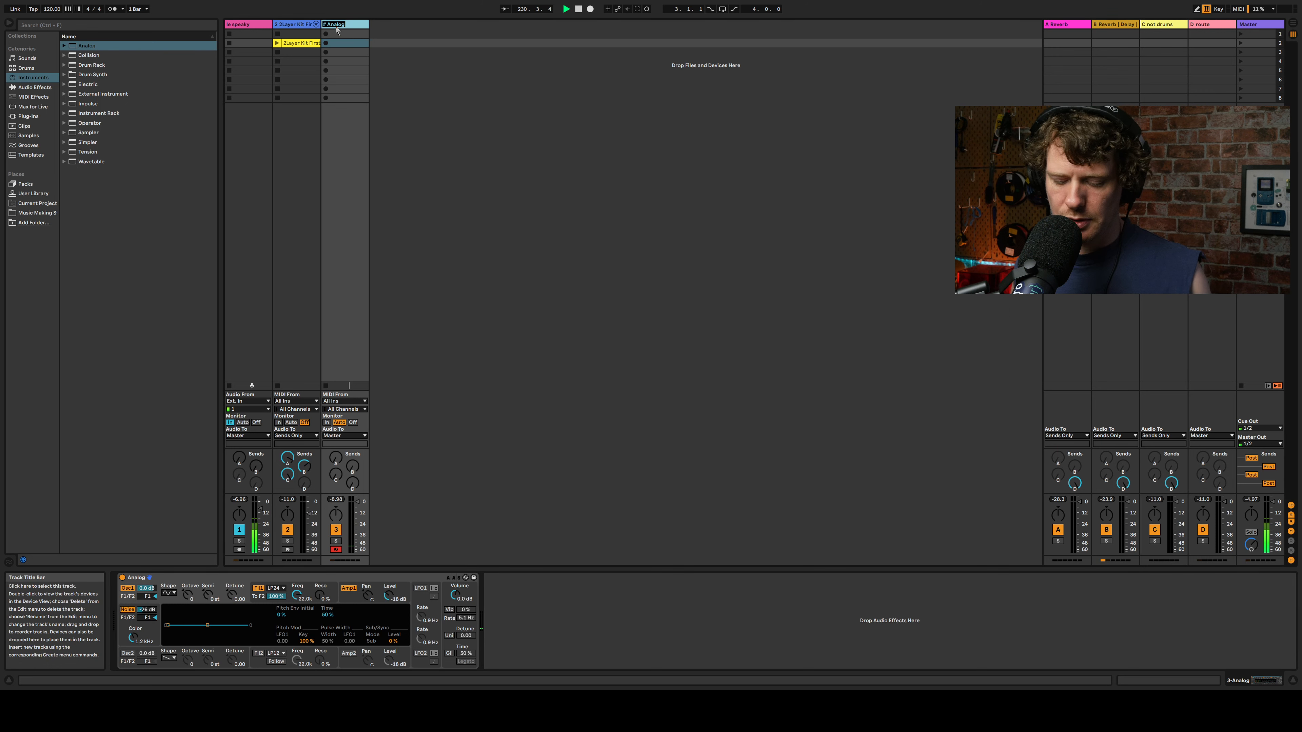
type("sine")
key("Return")
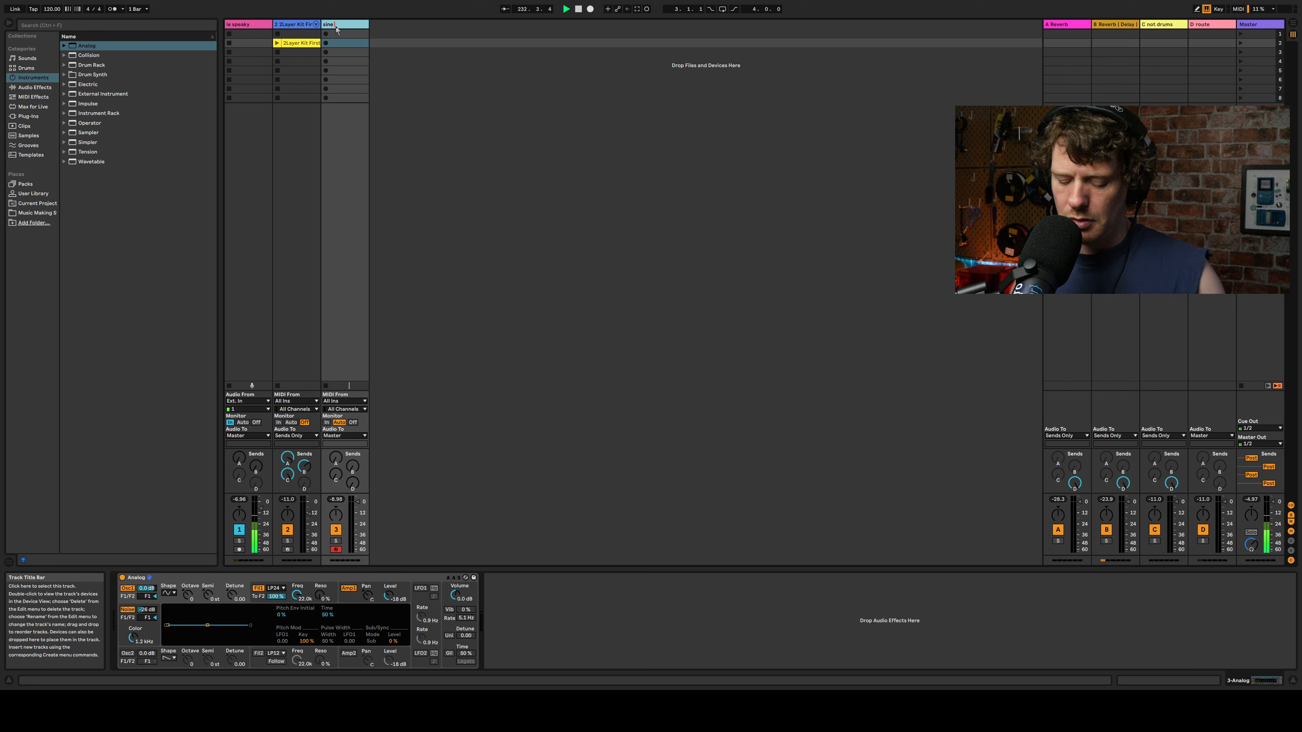
type("origin")
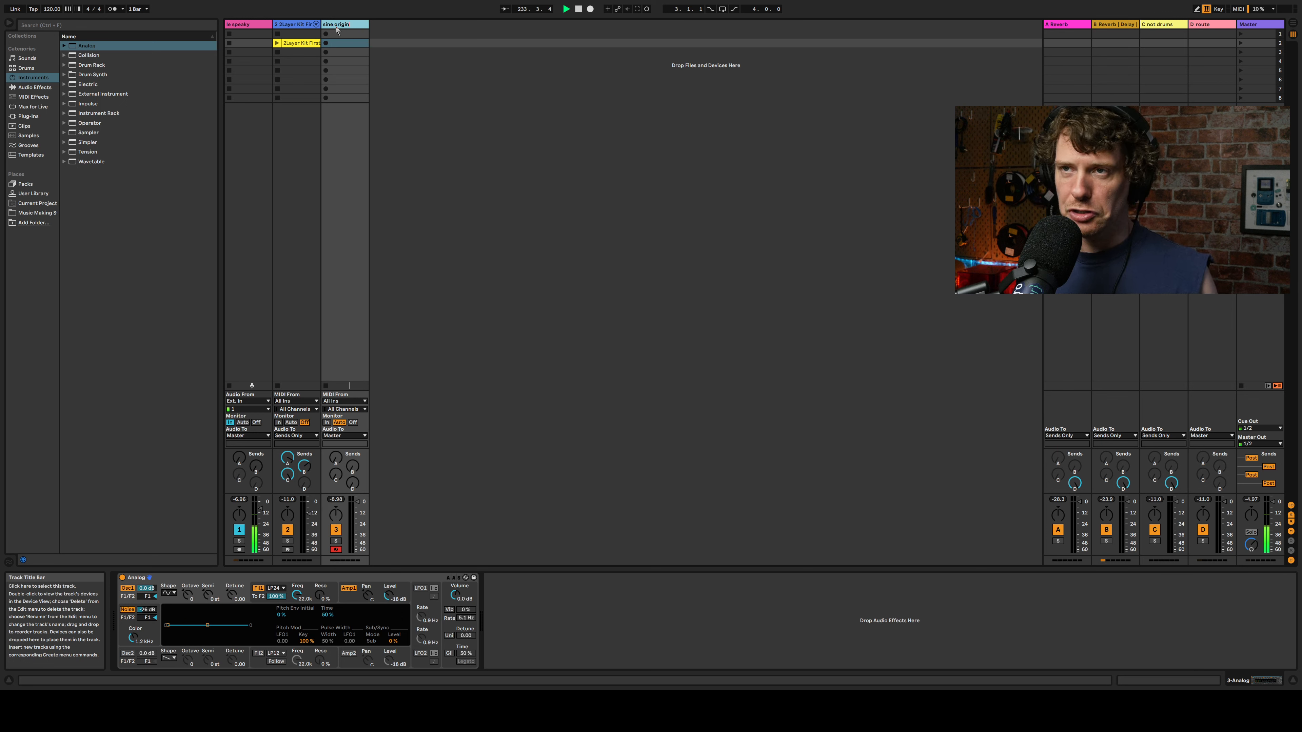
key("Return")
Step: Play the drum kit clip and examine the Reverb, Delay and LFO chain on the B return track
left_click(314, 220)
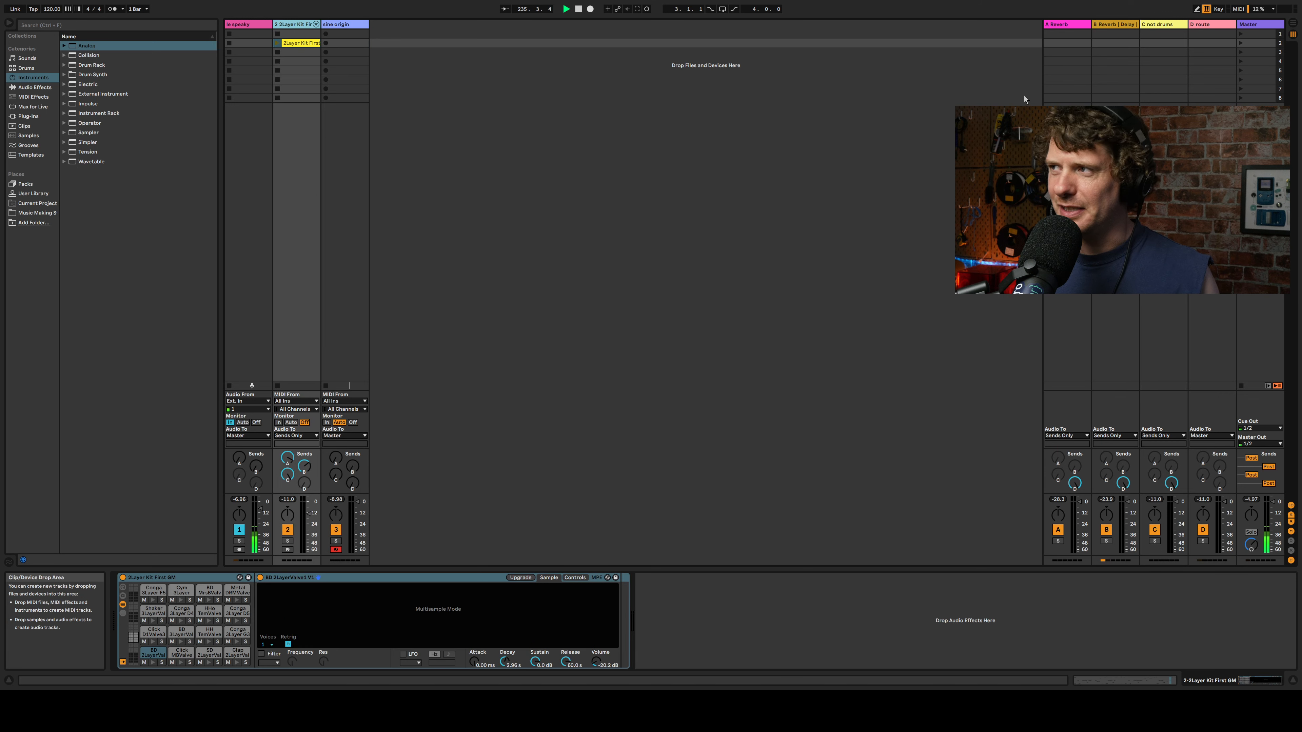
left_click(1113, 28)
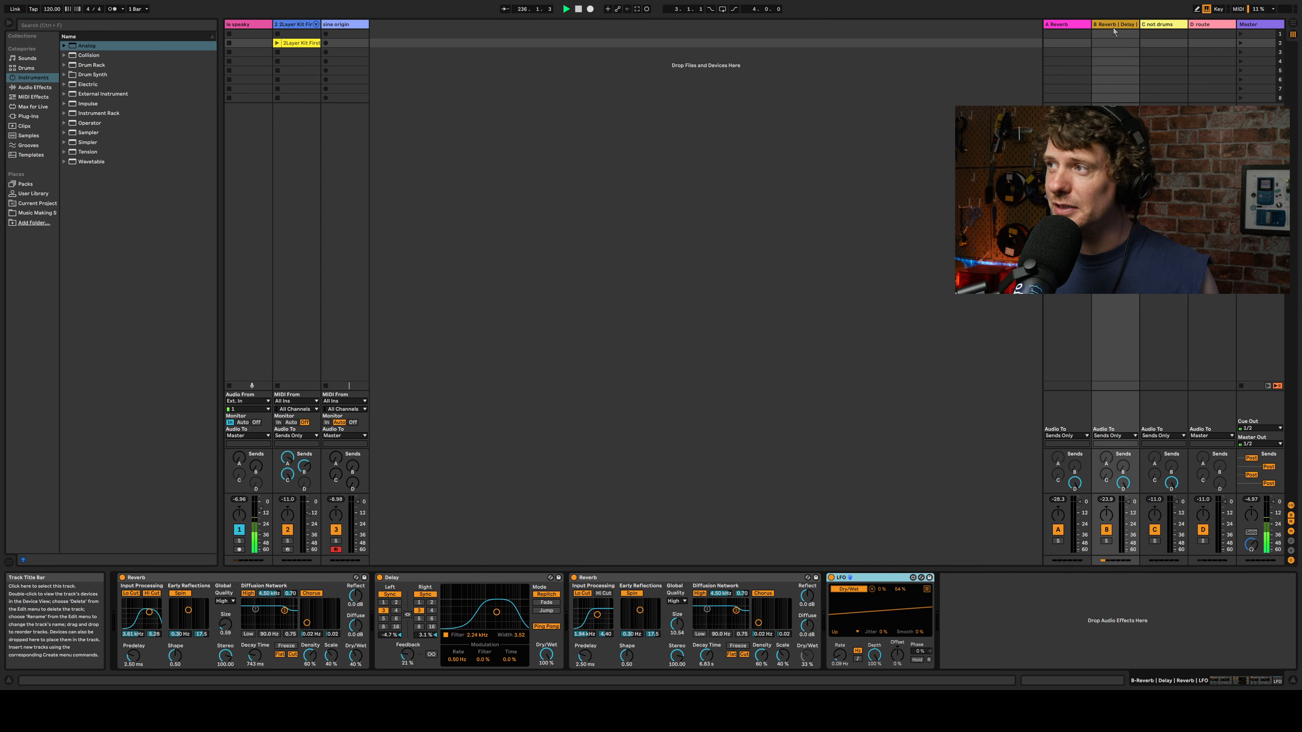
left_click(277, 43)
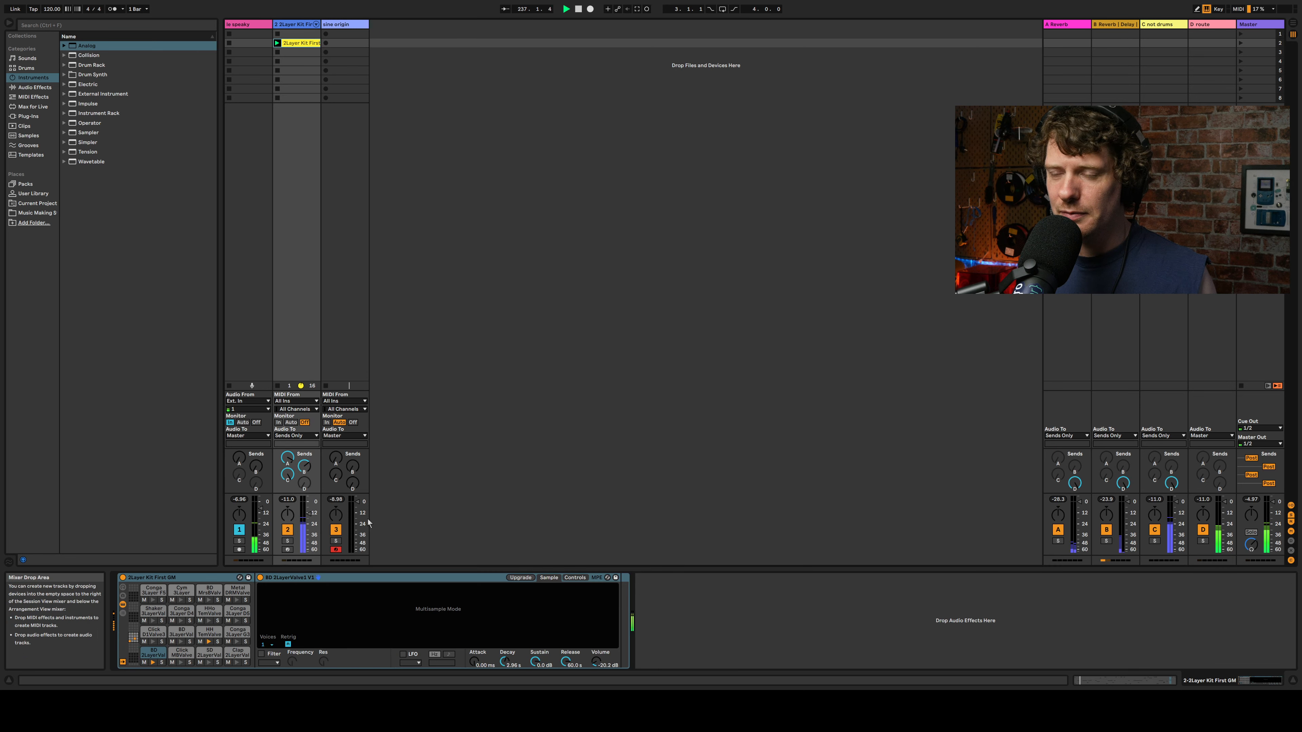
left_click(1106, 541)
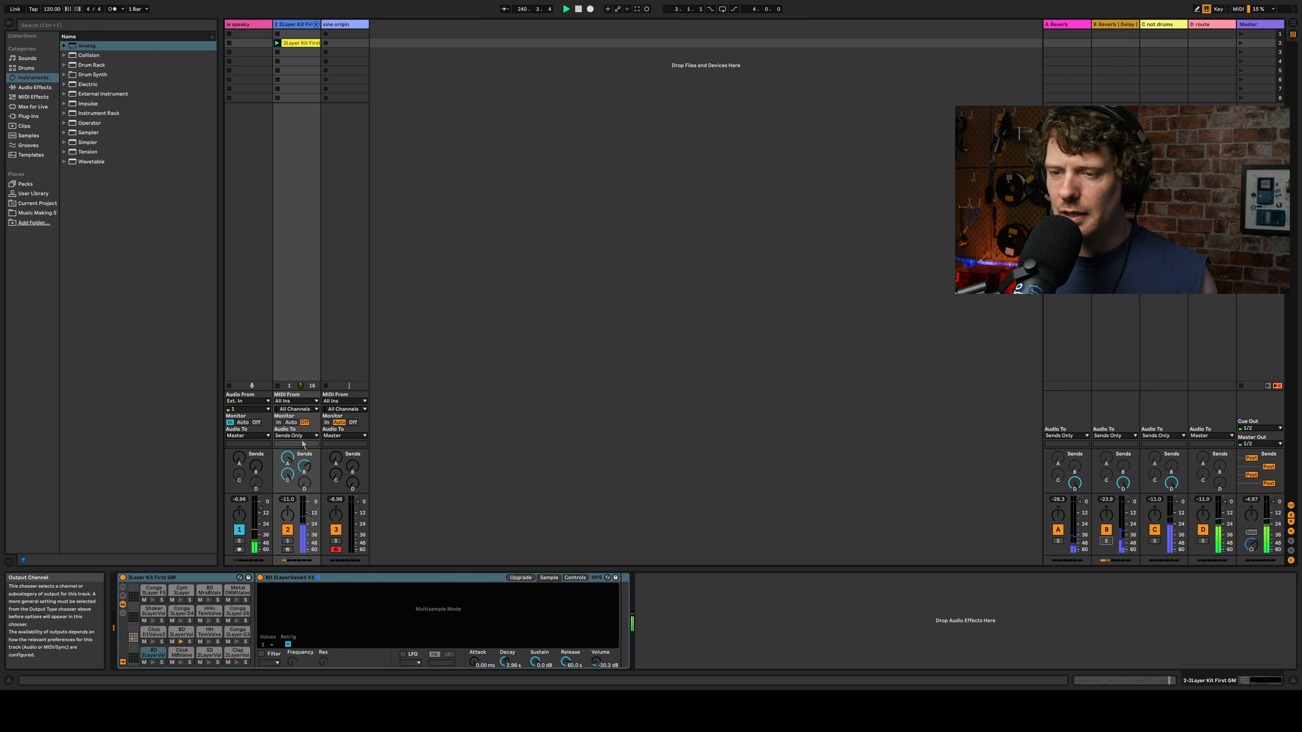
left_click(1105, 32)
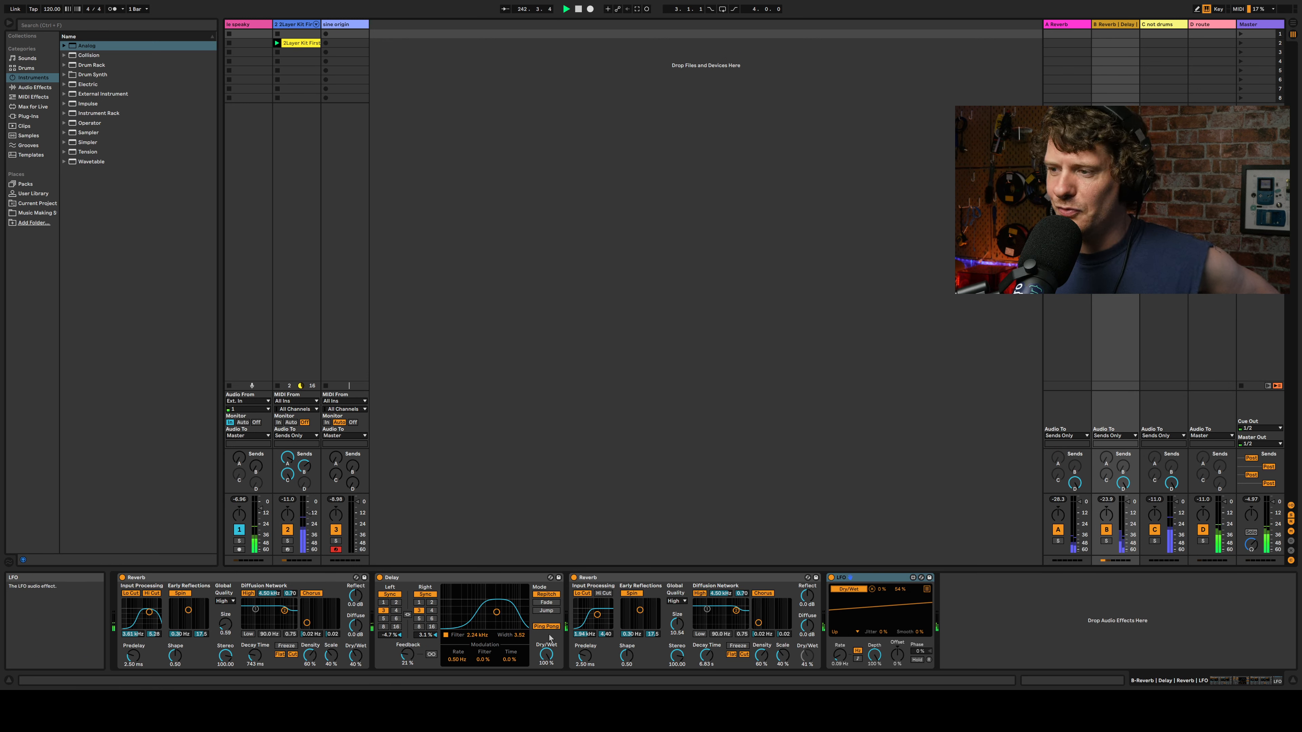
left_click(225, 624)
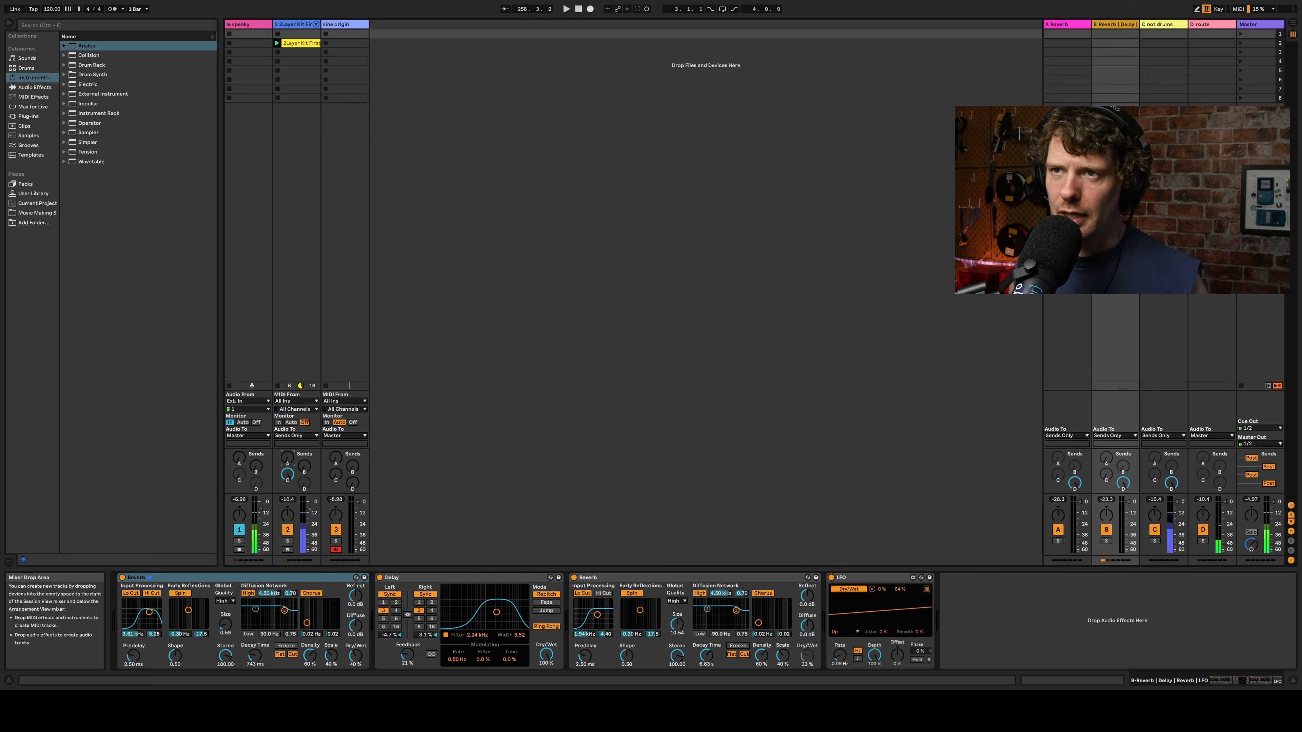
Step: Add a Gate before the Saturator on the "le speaky" track
left_click(242, 25)
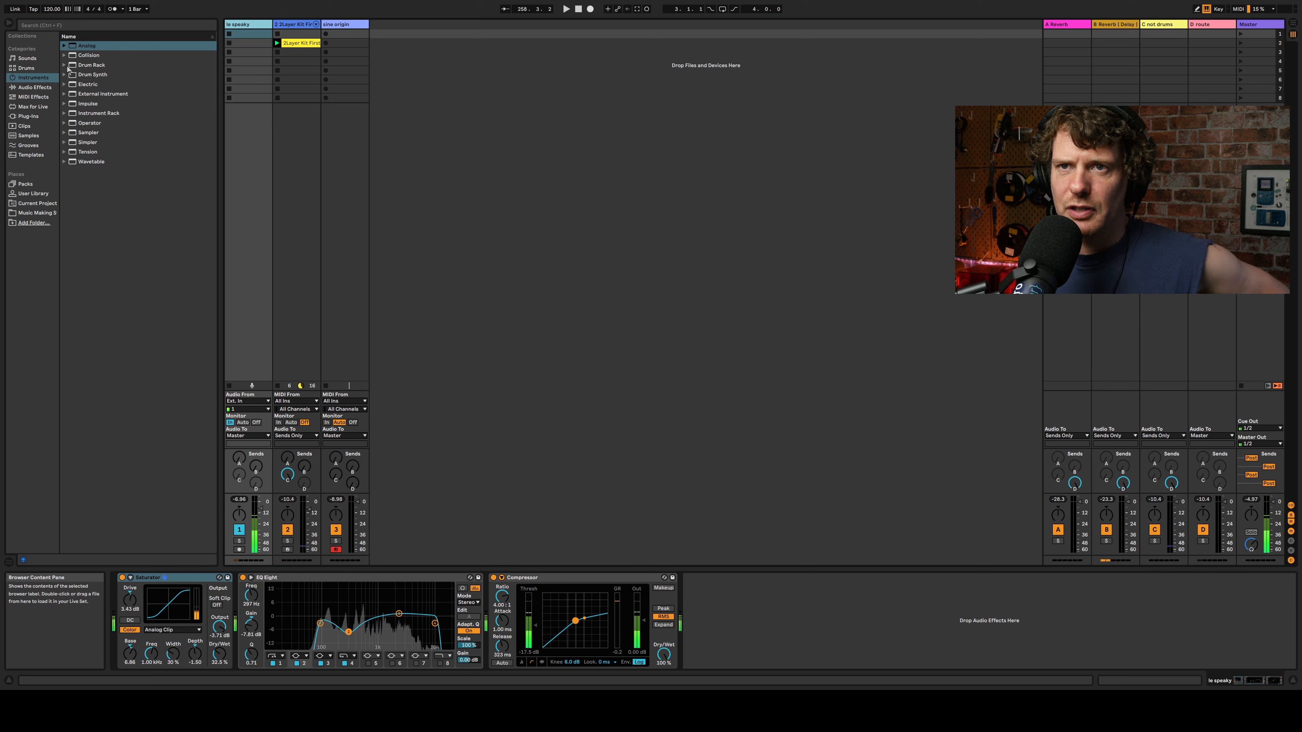
left_click(32, 88)
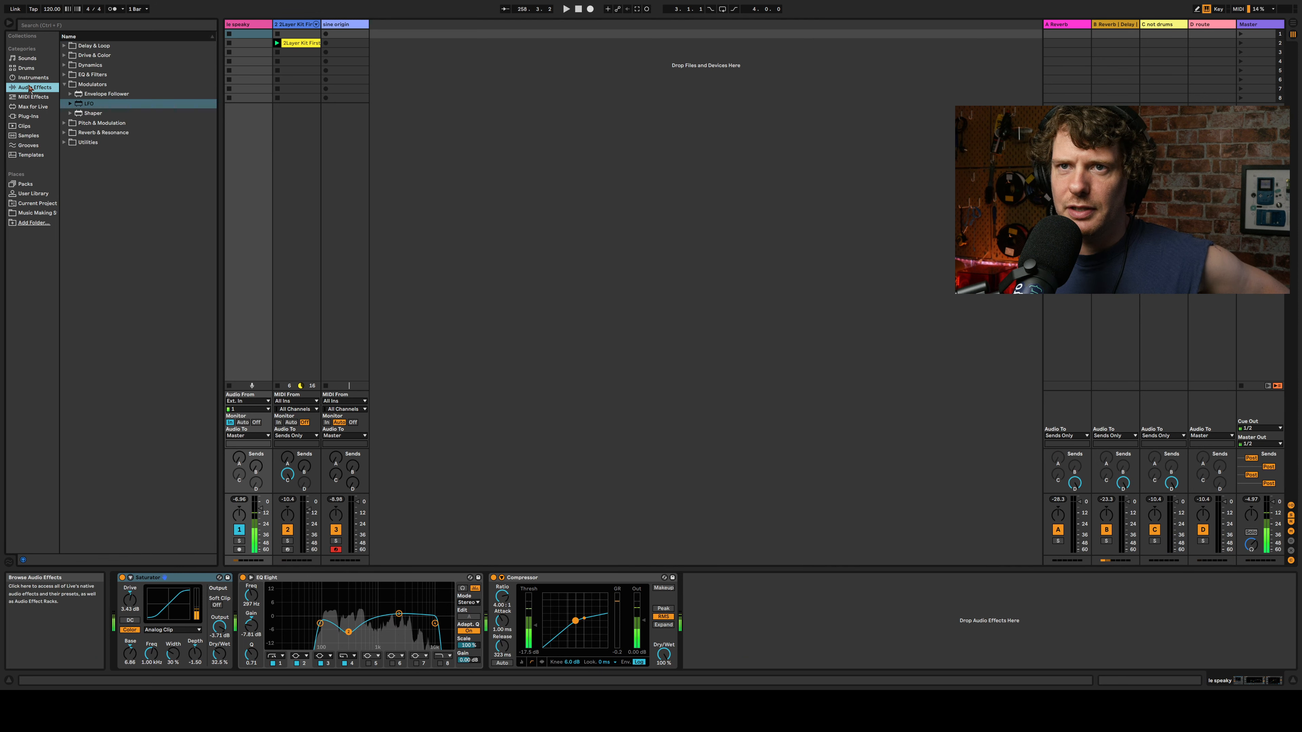
left_click(64, 66)
left_click(89, 84)
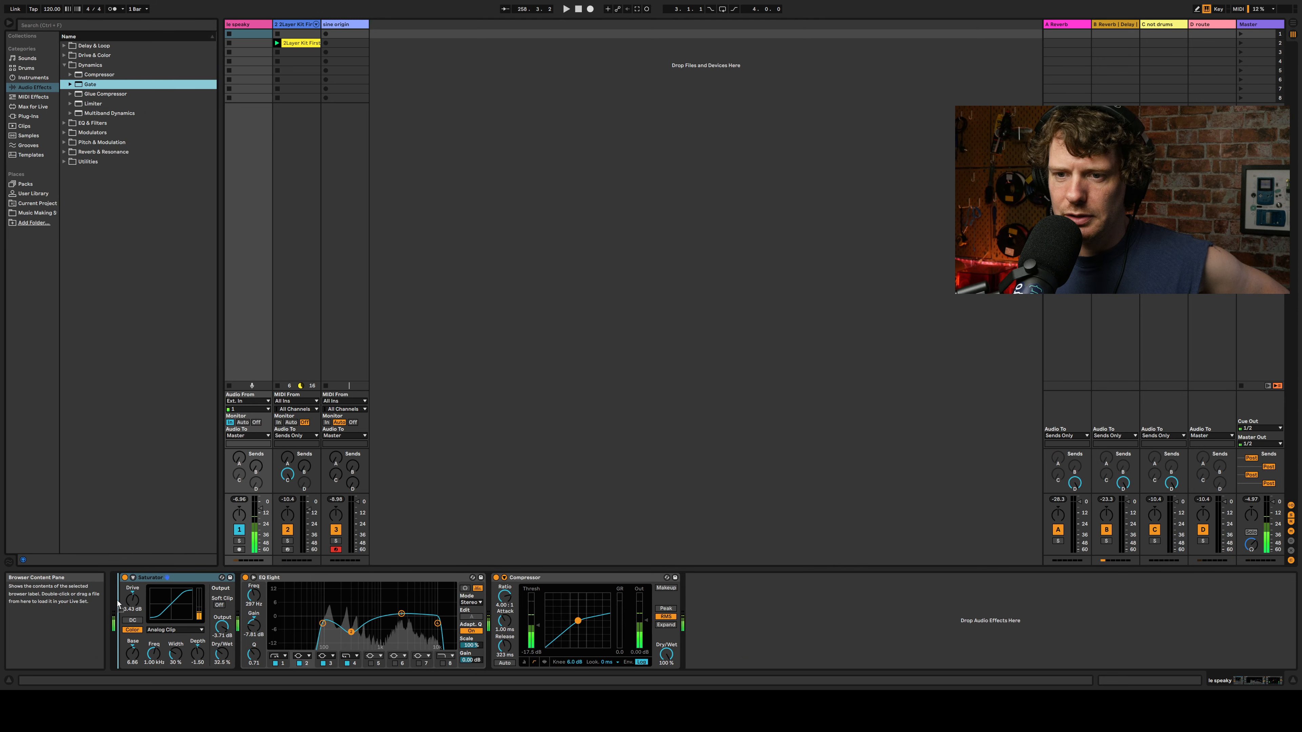
left_click_drag(118, 600, 133, 615)
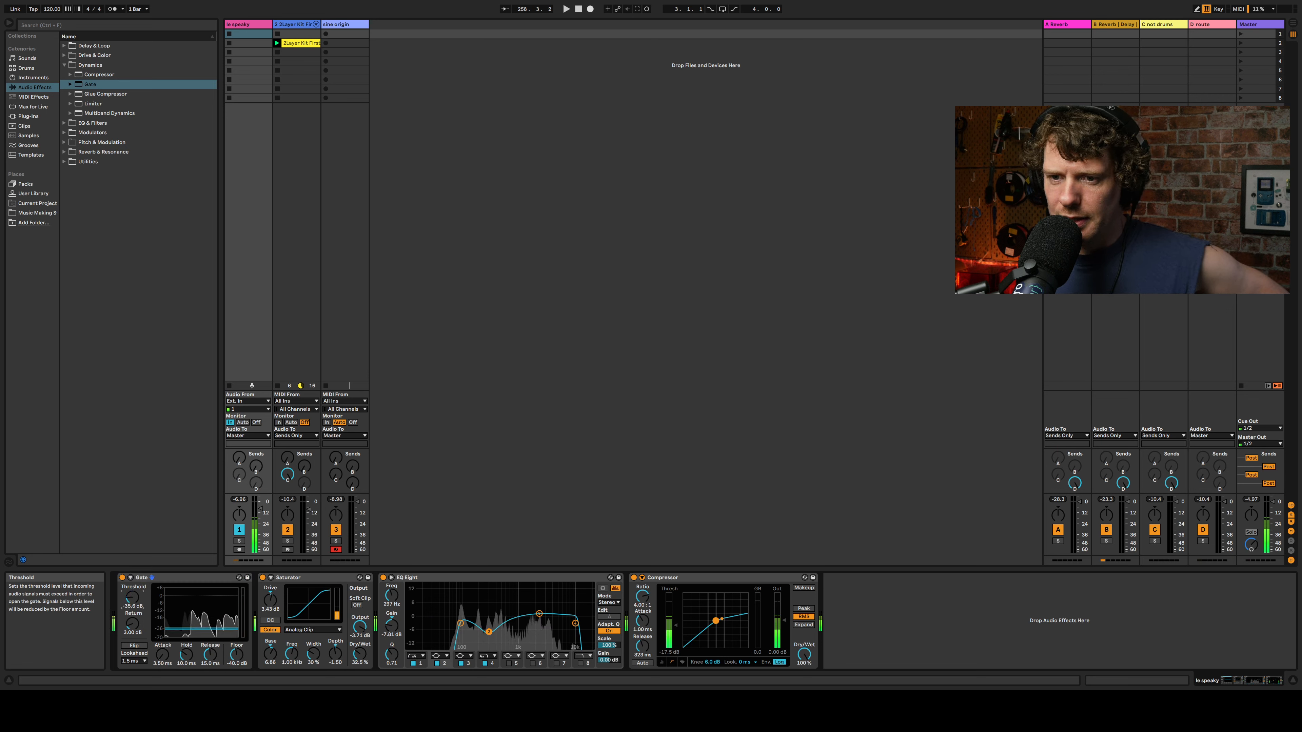
Step: Set the Gate's floor to about -6.3 dB and its attack to about 17.9 ms
left_click_drag(237, 654, 236, 662)
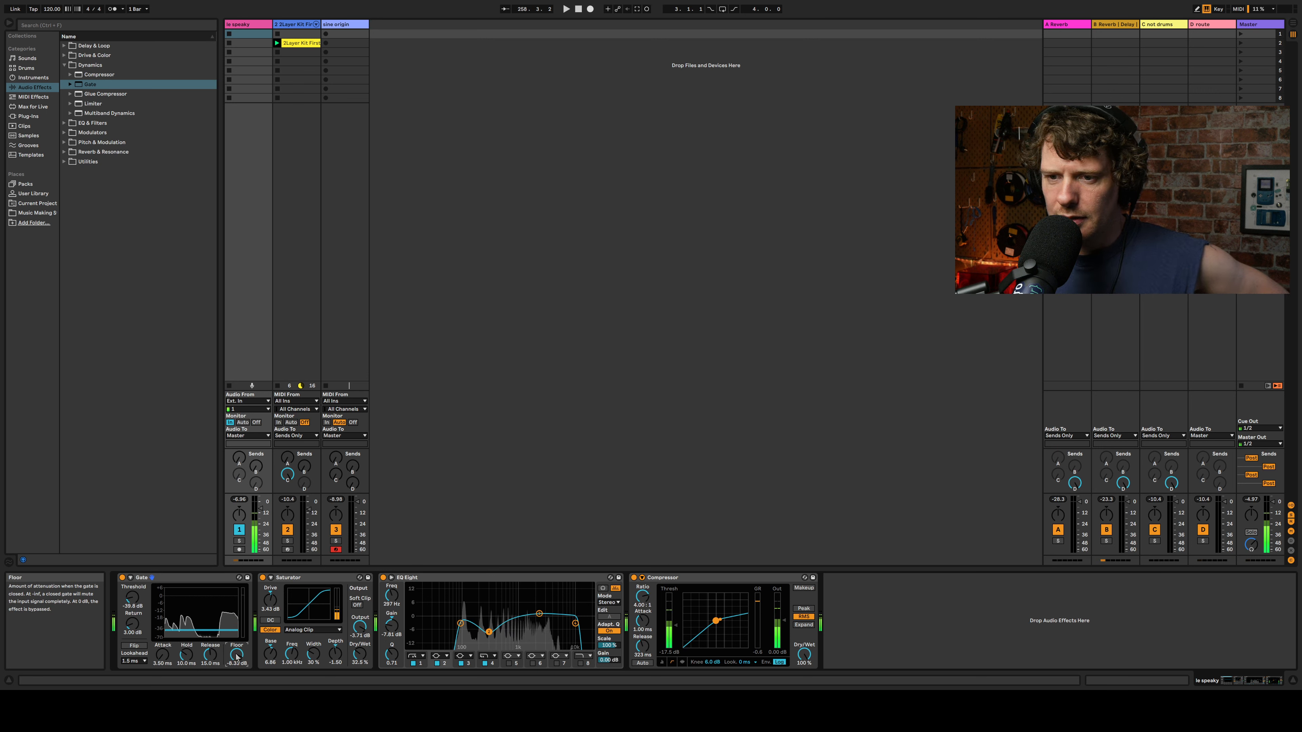
left_click(162, 654)
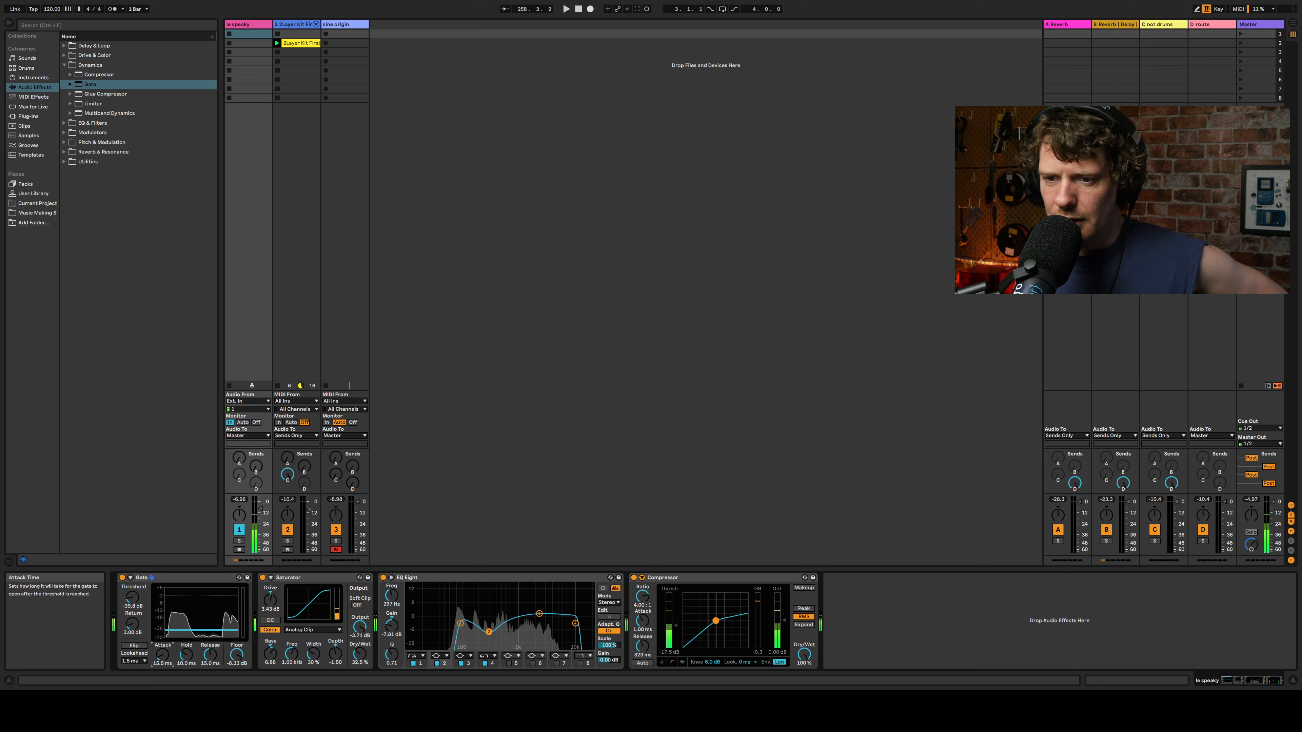
left_click_drag(162, 654, 162, 650)
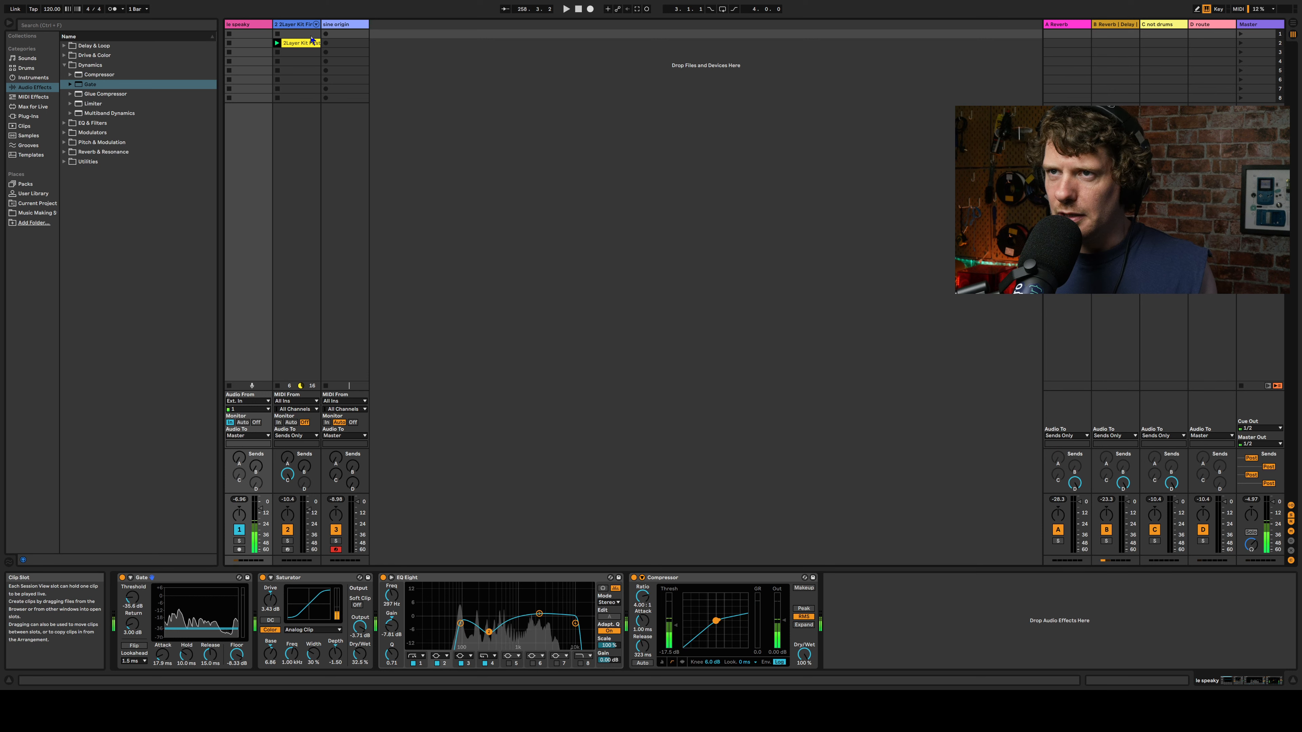
Step: Delete the drum kit track and insert five audio tracks after the sine origin track
left_click(298, 25)
key("Delete")
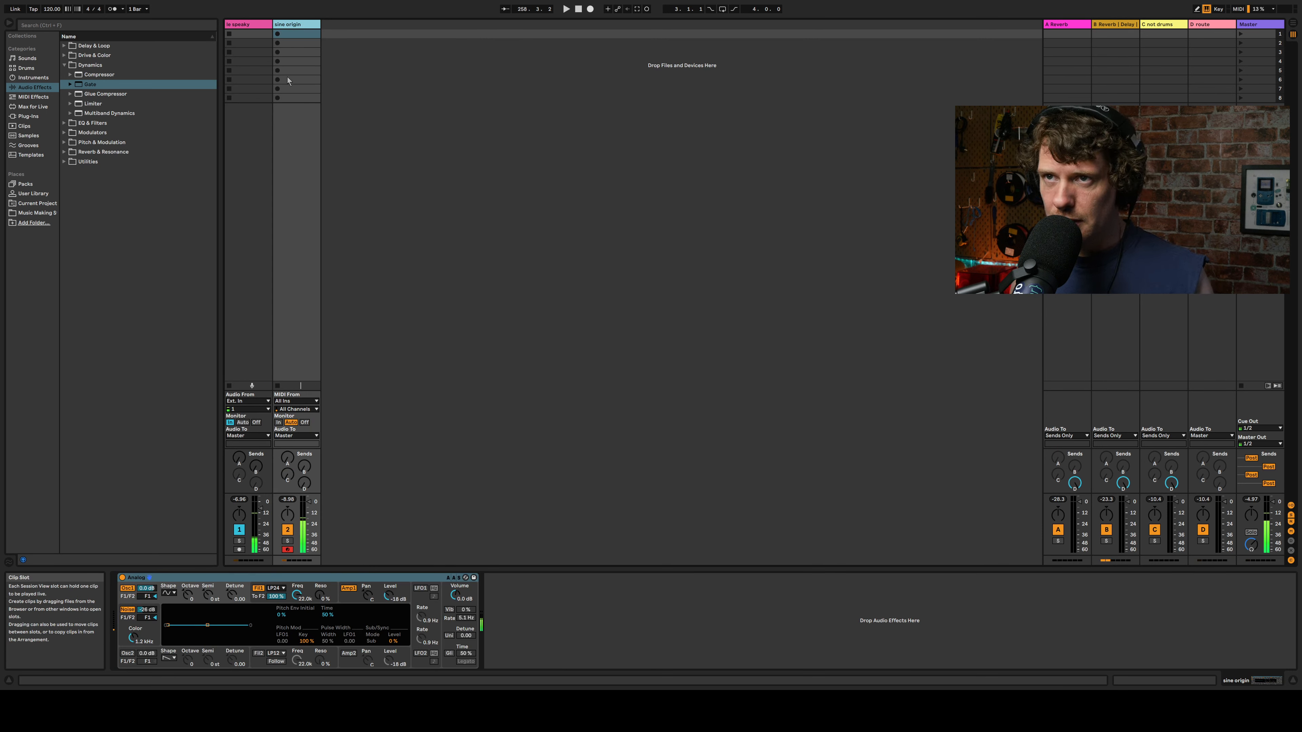
key("ctrl+t")
key("ctrl+t")
key("ctrl+t")
key("ctrl+t")
key("ctrl+t")
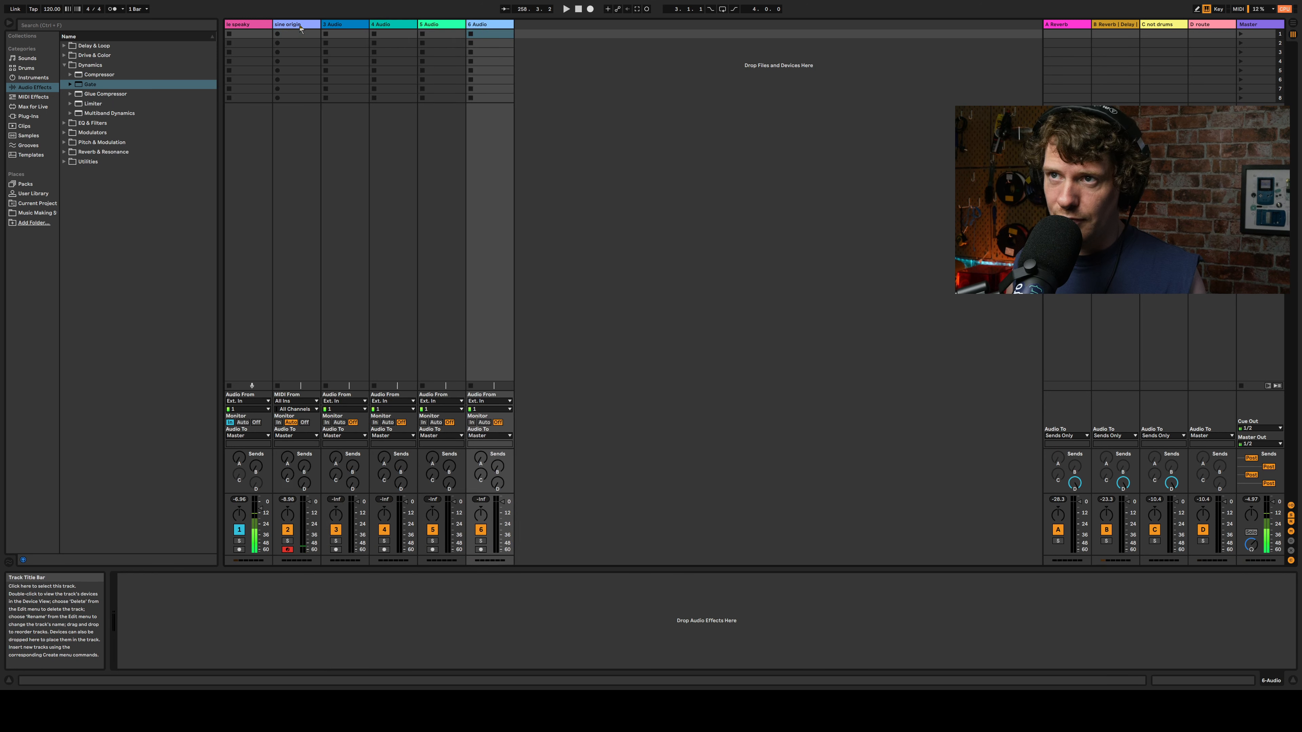
Step: Set the audio input of all five new audio tracks to sine origin
left_click(357, 439)
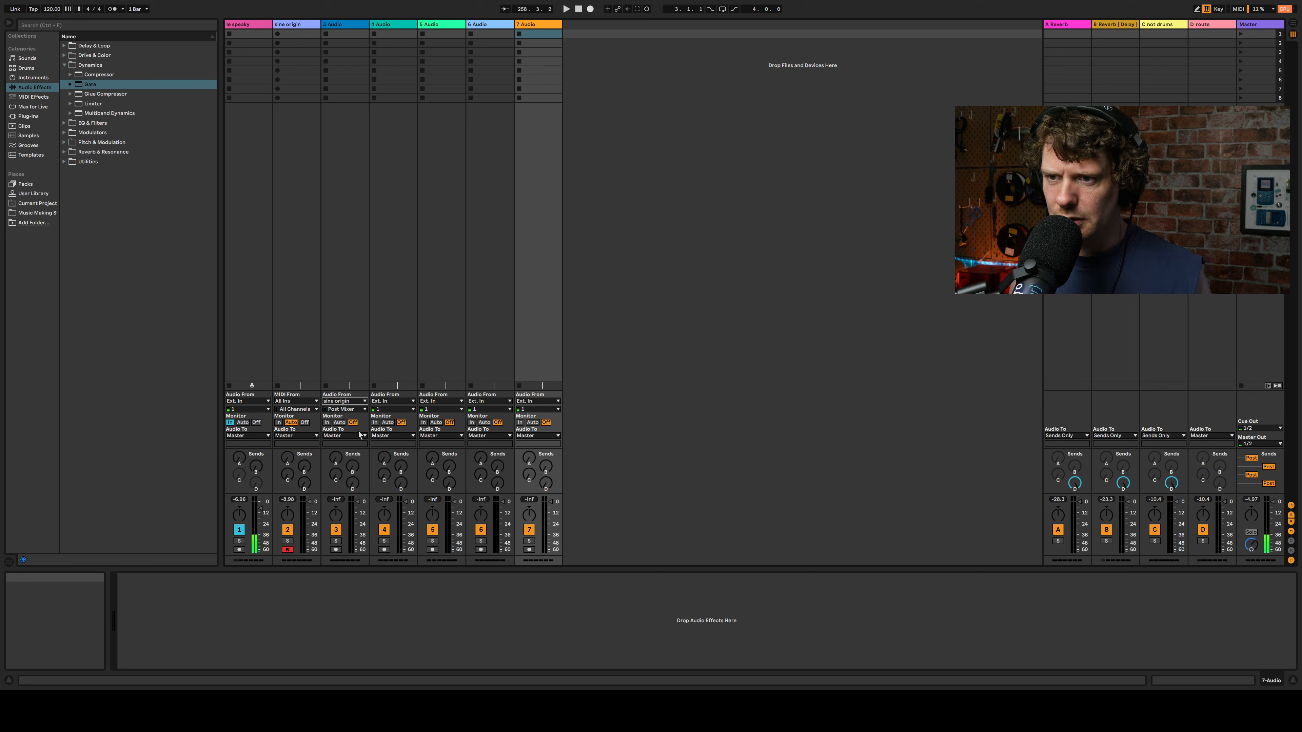
left_click(392, 402)
left_click(393, 442)
left_click(439, 401)
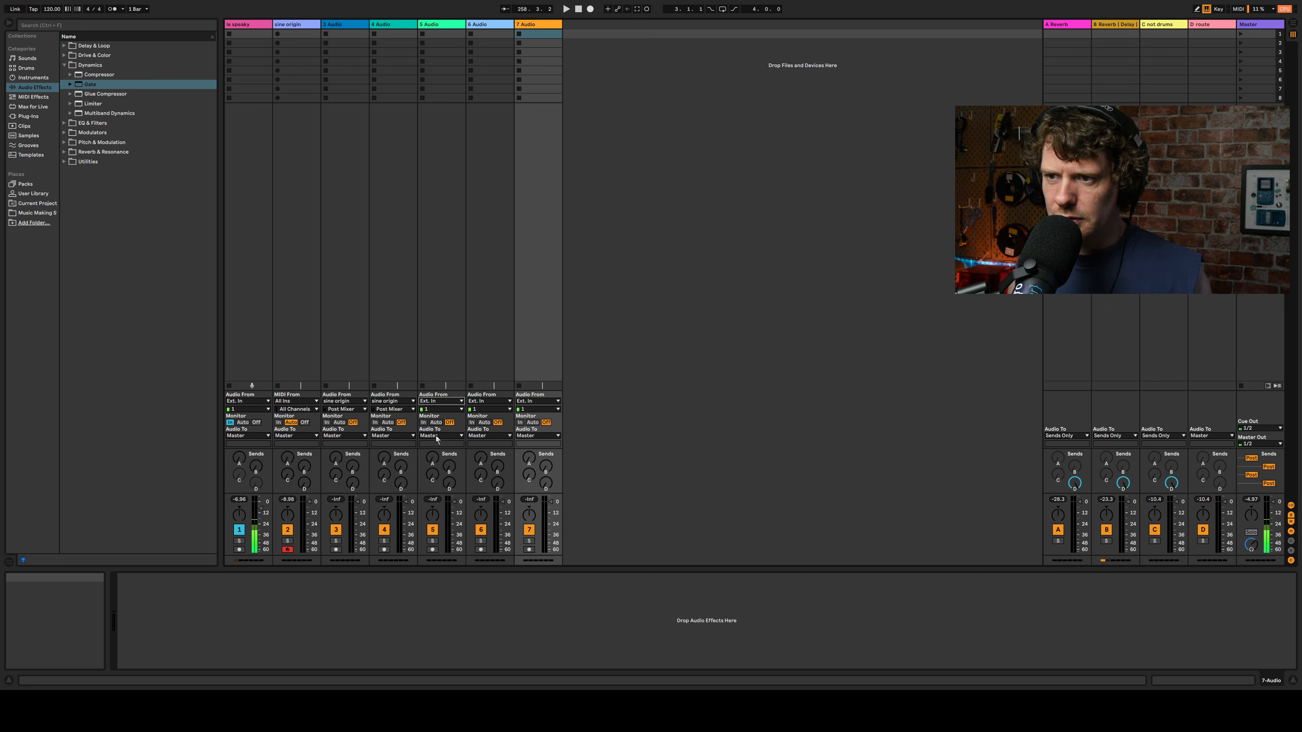
left_click(438, 447)
left_click(487, 401)
left_click(487, 448)
left_click(536, 402)
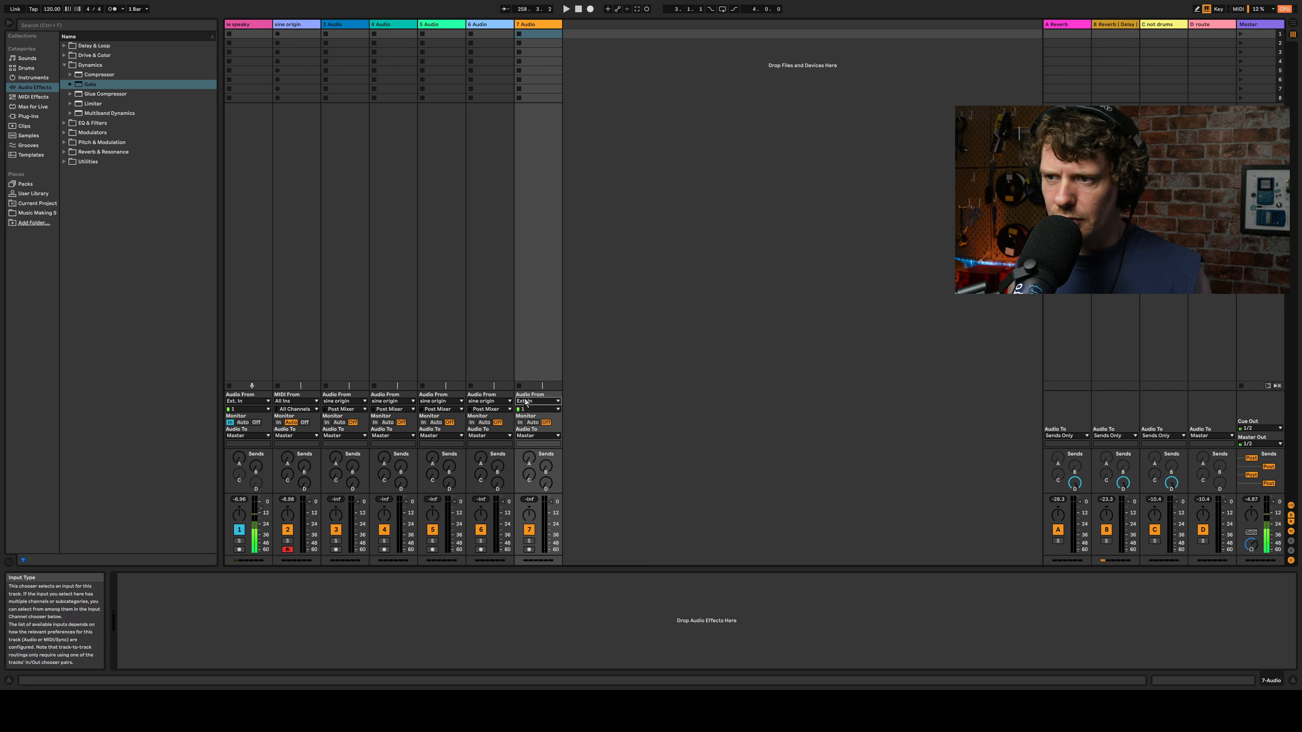
left_click(527, 448)
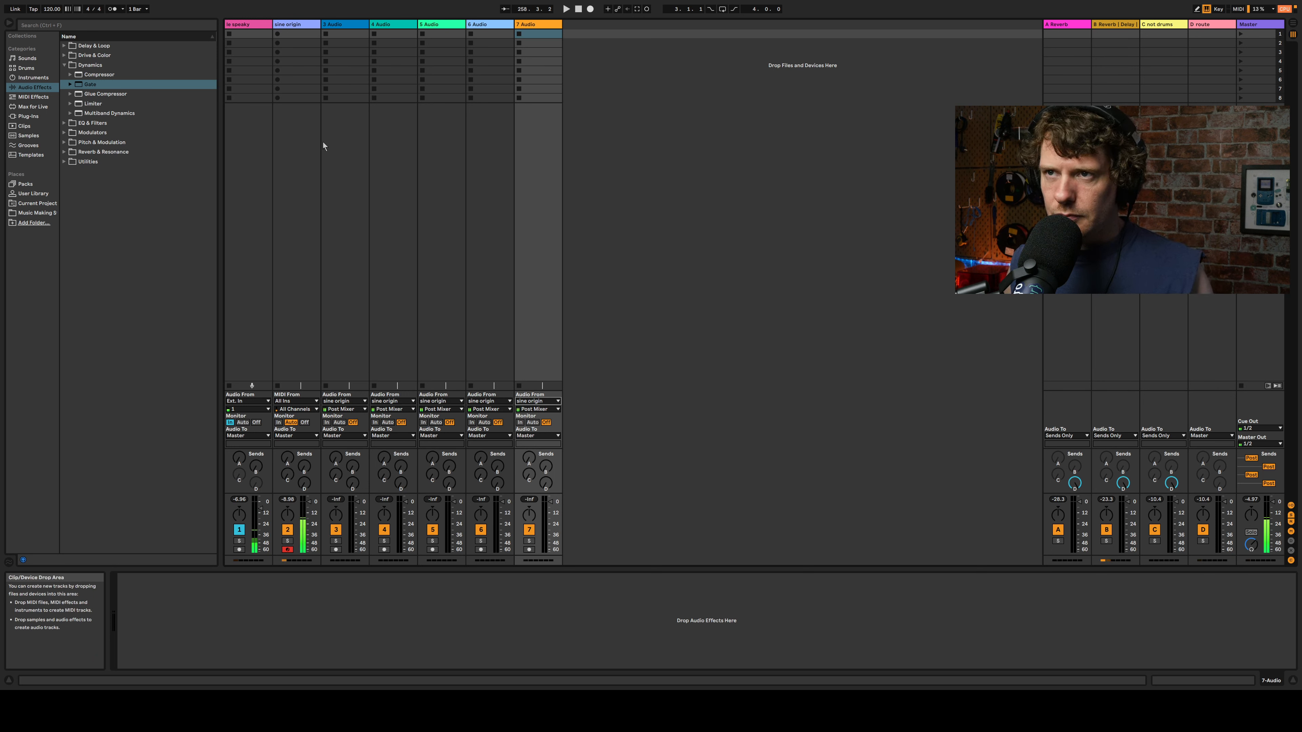
Step: Set the 3 Audio track's monitoring to In and add a Saturator with 36 dB drive and -36 dB output
left_click(327, 422)
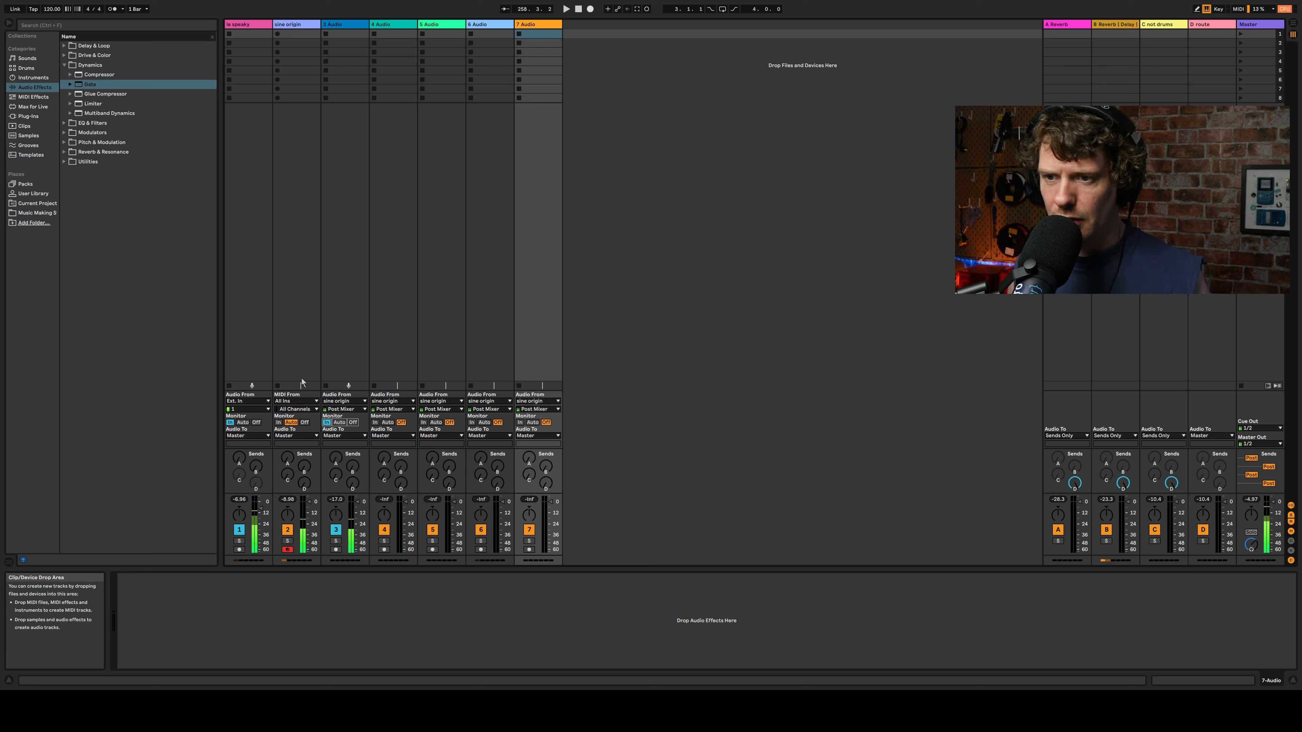
left_click(64, 65)
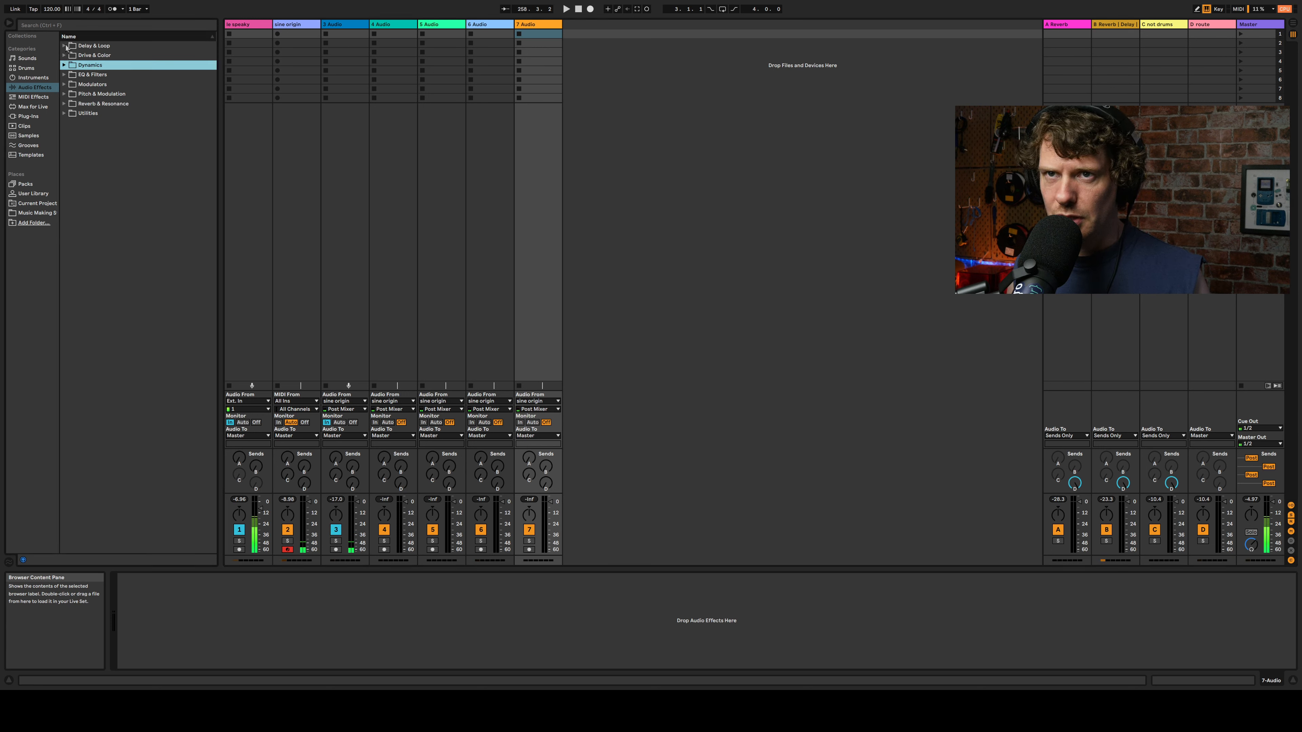
left_click(65, 55)
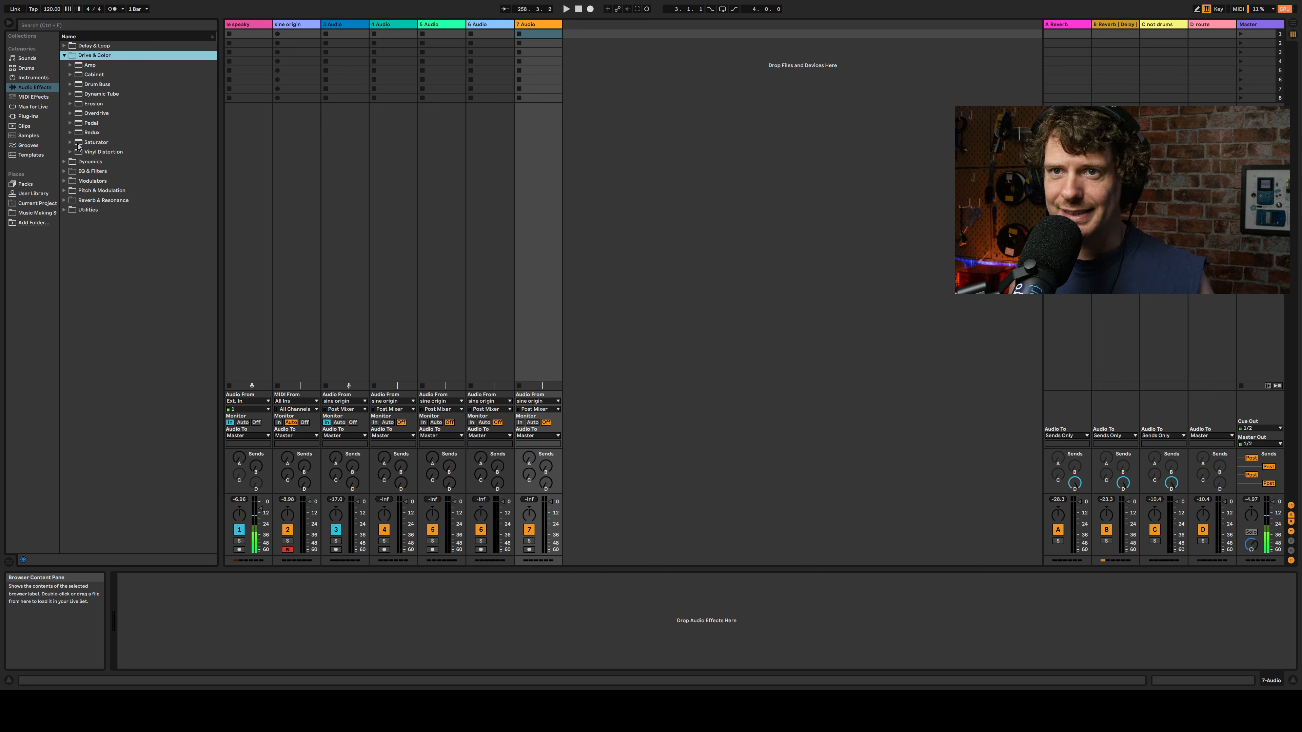
left_click_drag(79, 144, 340, 333)
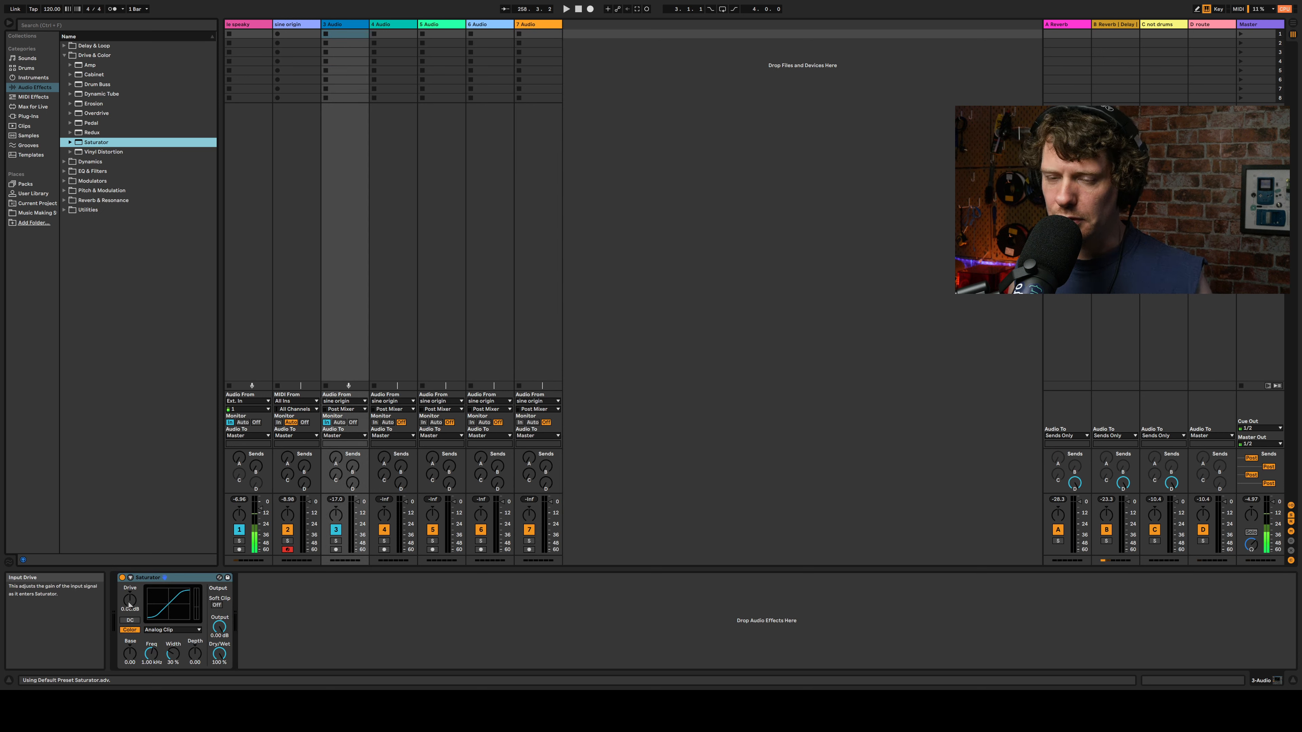
left_click_drag(130, 599, 129, 575)
left_click_drag(220, 627, 220, 648)
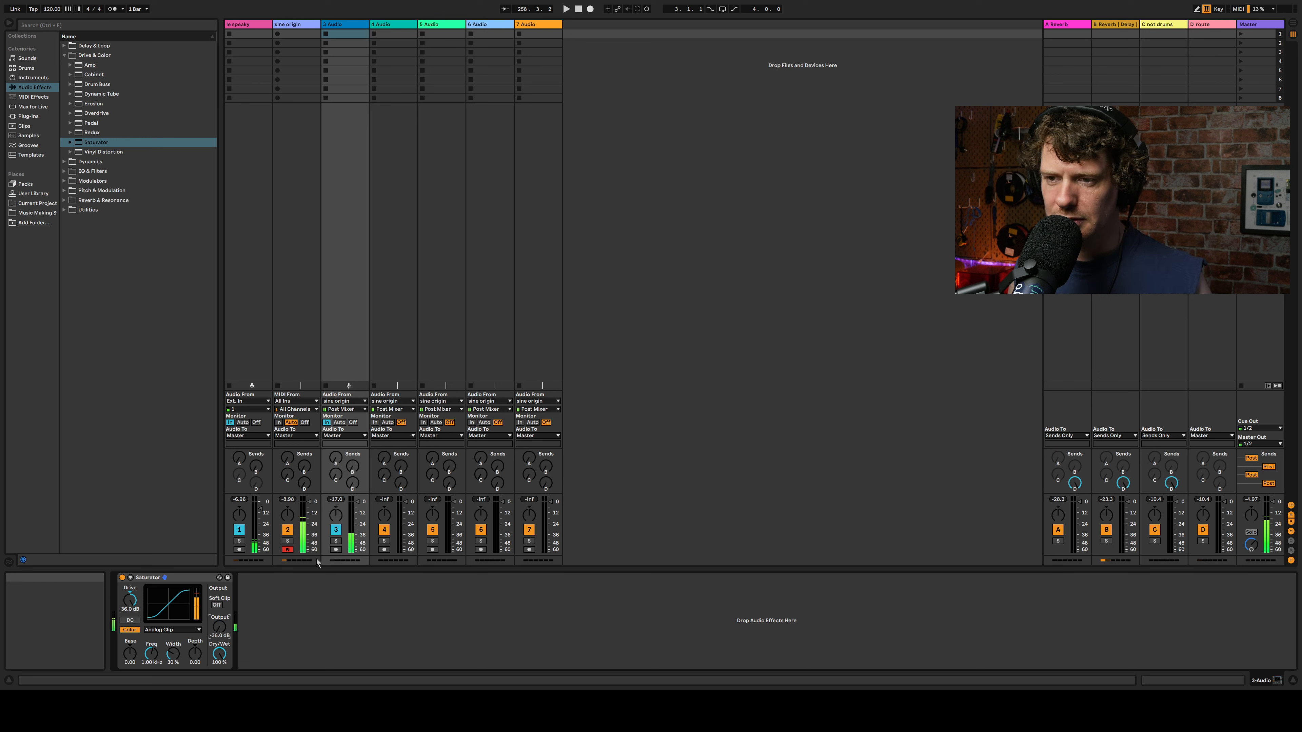
Step: Route the outputs of the sine origin and 3 Audio tracks to Sends Only
left_click(289, 538)
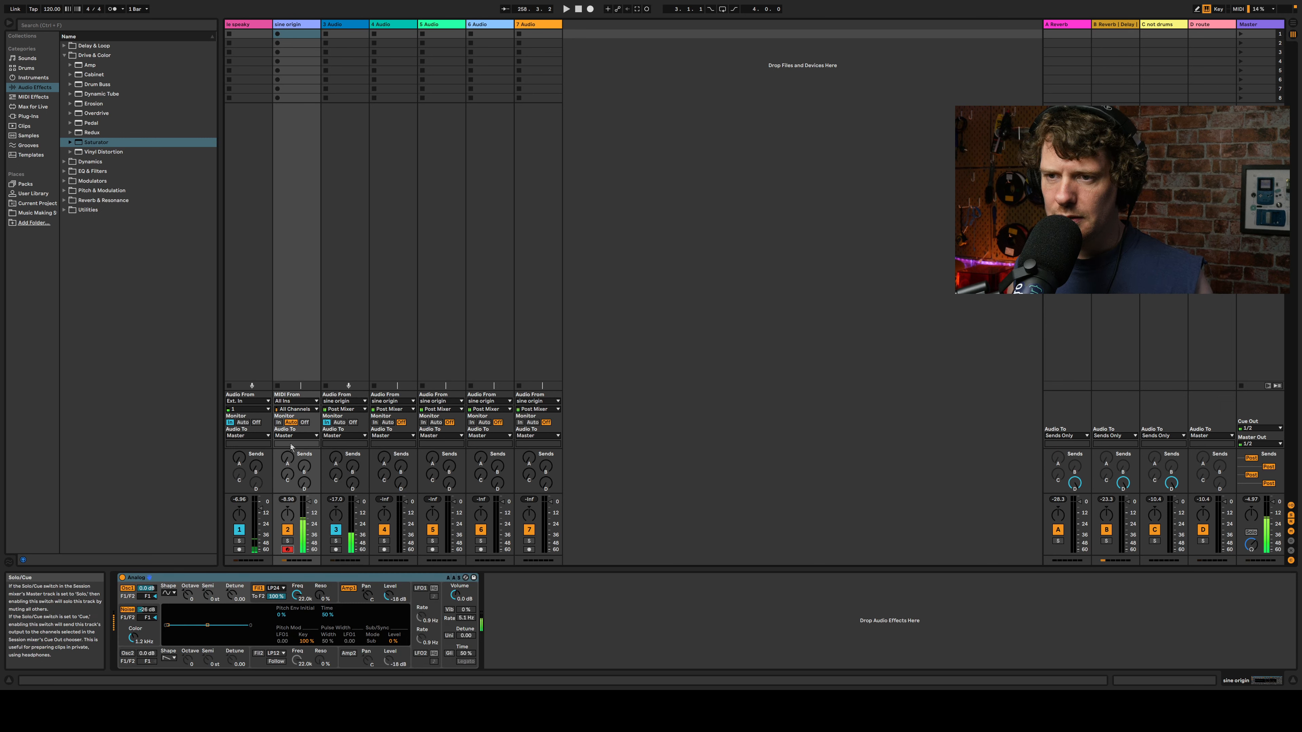
left_click(288, 541)
left_click(289, 541)
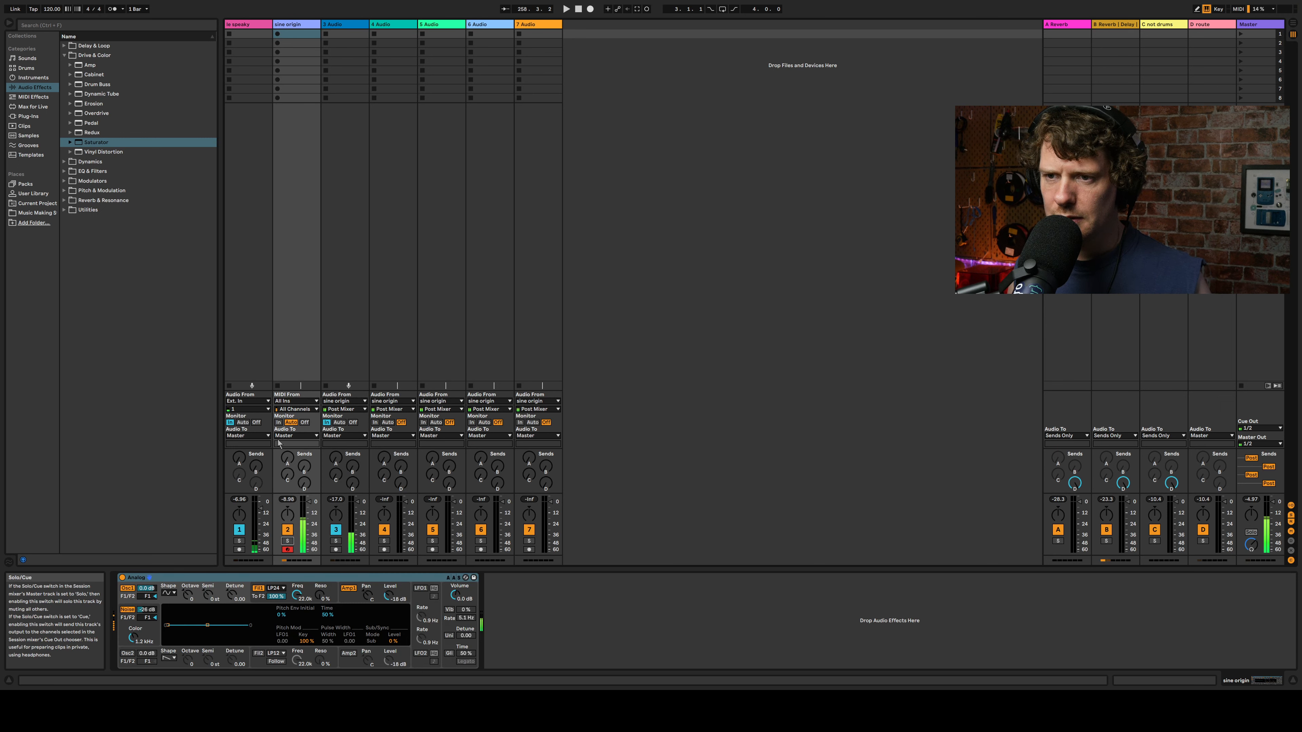
left_click(291, 518)
left_click(351, 436)
left_click(344, 516)
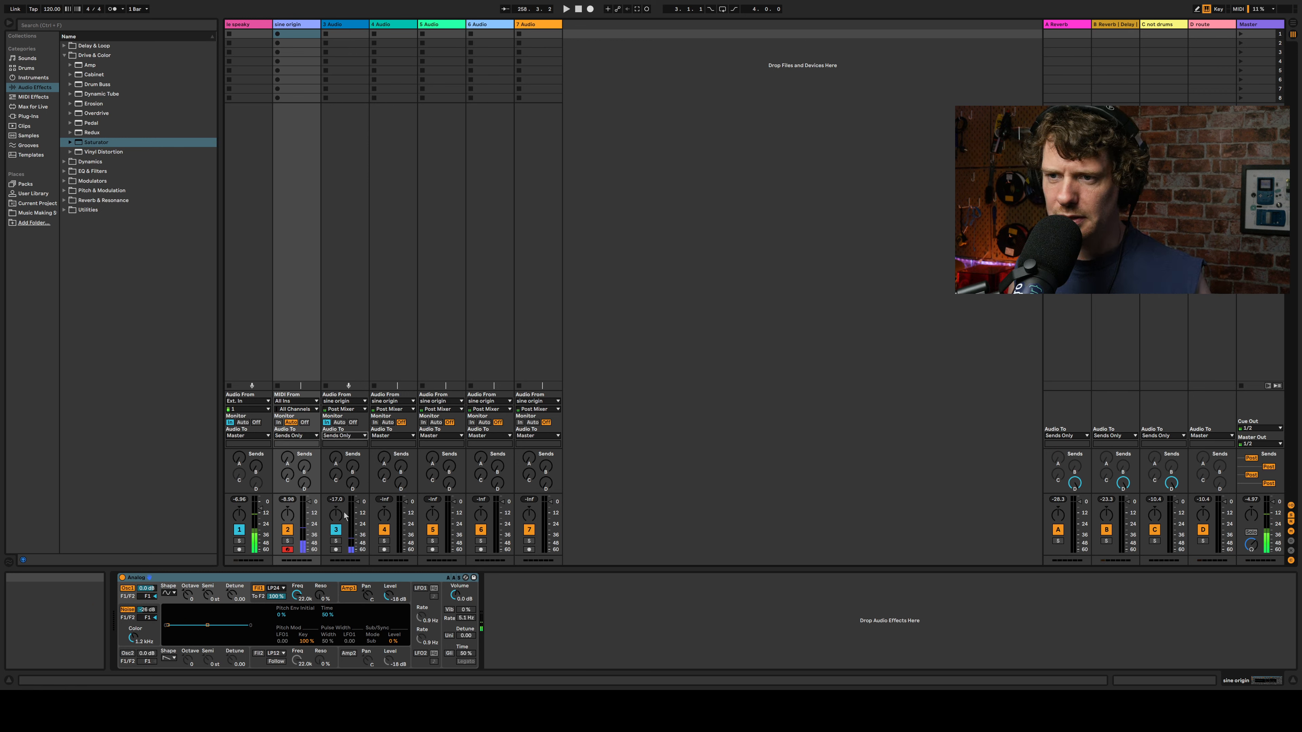
Step: Raise the 3 Audio track's send to the C not drums return to its maximum
left_click_drag(336, 476, 337, 411)
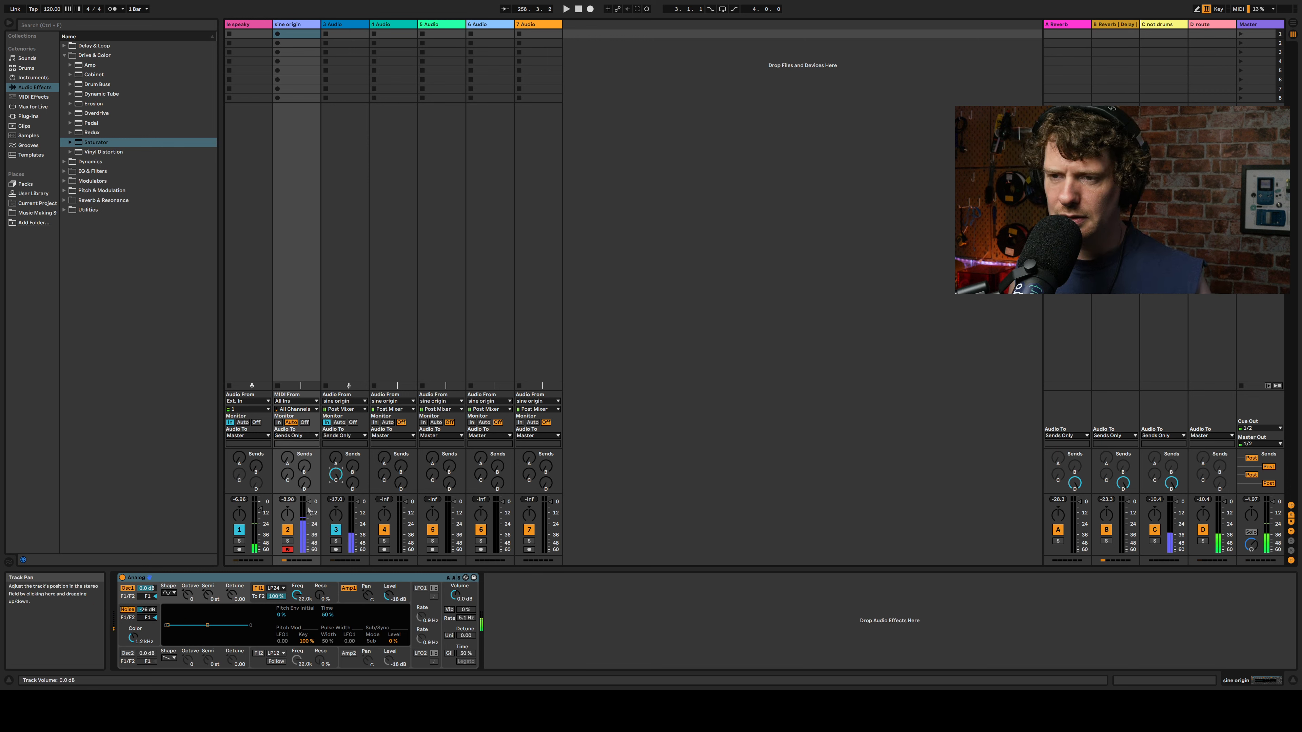
left_click(340, 534)
left_click(340, 534)
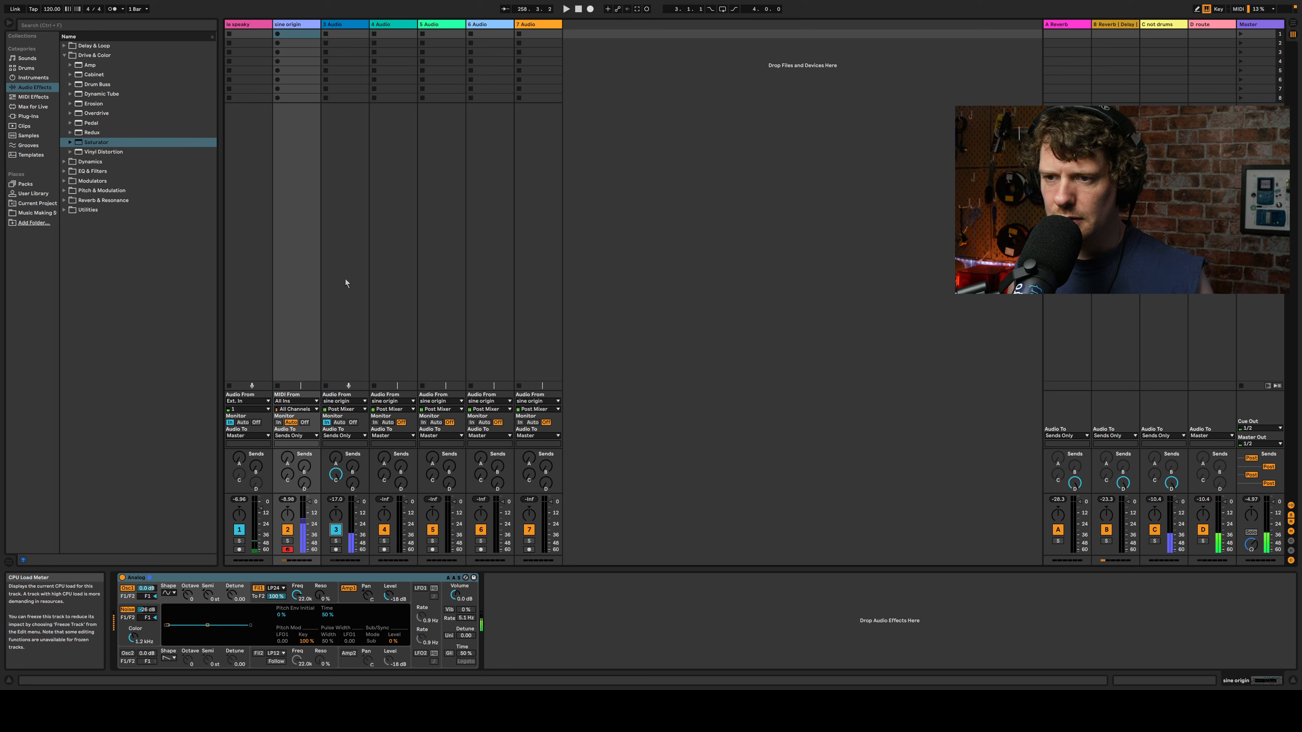
Step: On the 3 Audio Saturator, set color depth to about 17.1, enable Soft Clip, and raise the base to about 2.9
left_click(345, 26)
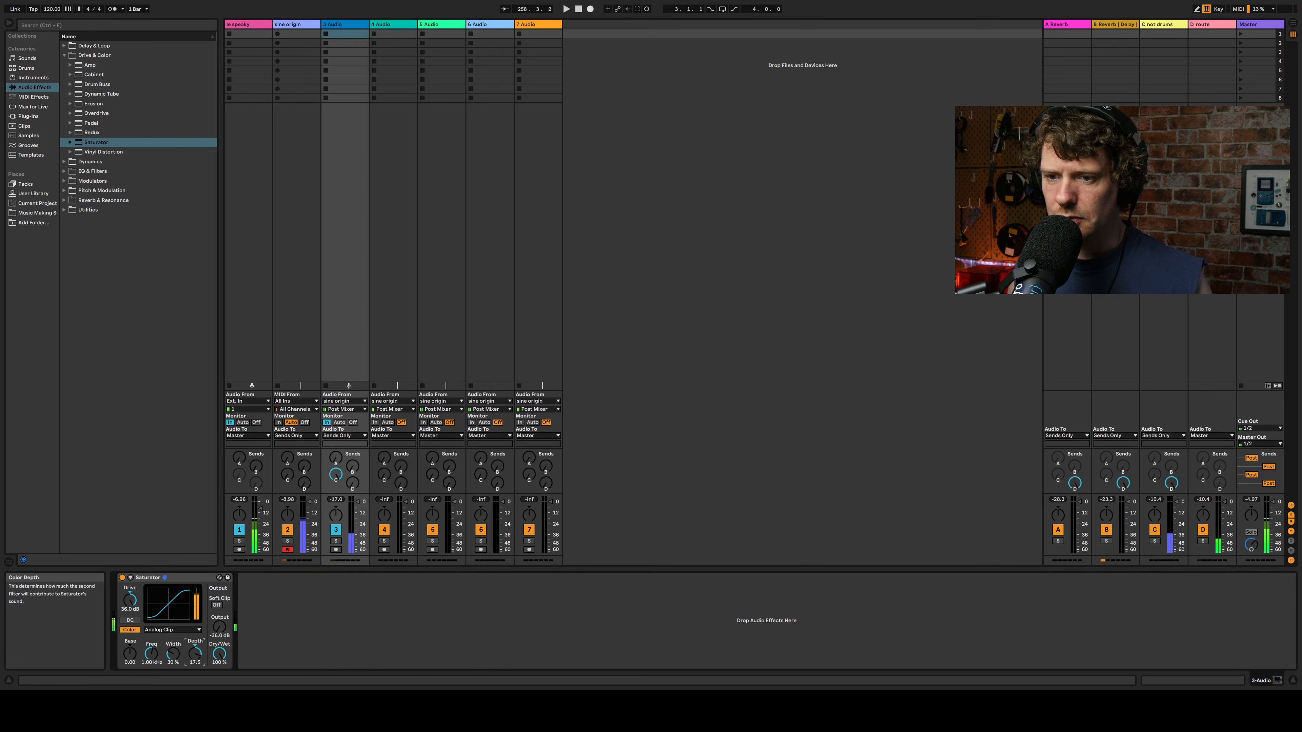
left_click_drag(195, 653, 194, 641)
left_click(217, 605)
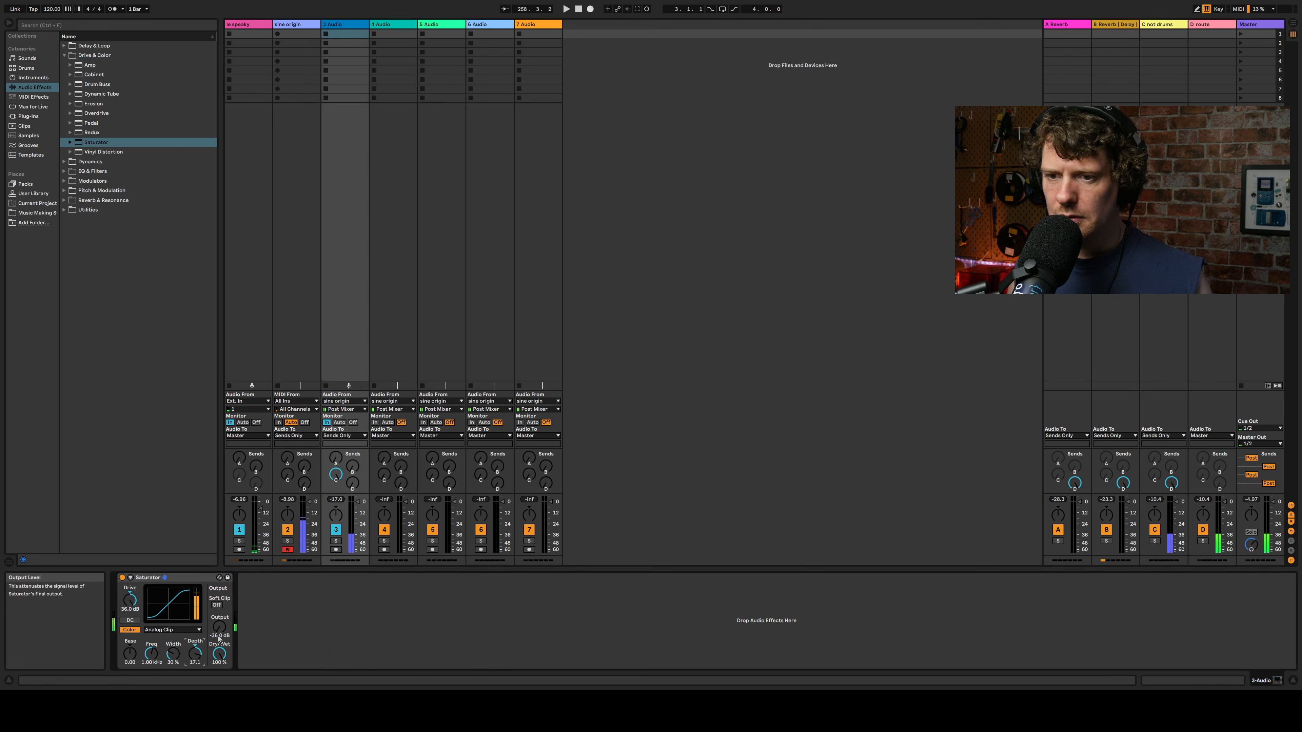
left_click_drag(130, 653, 129, 649)
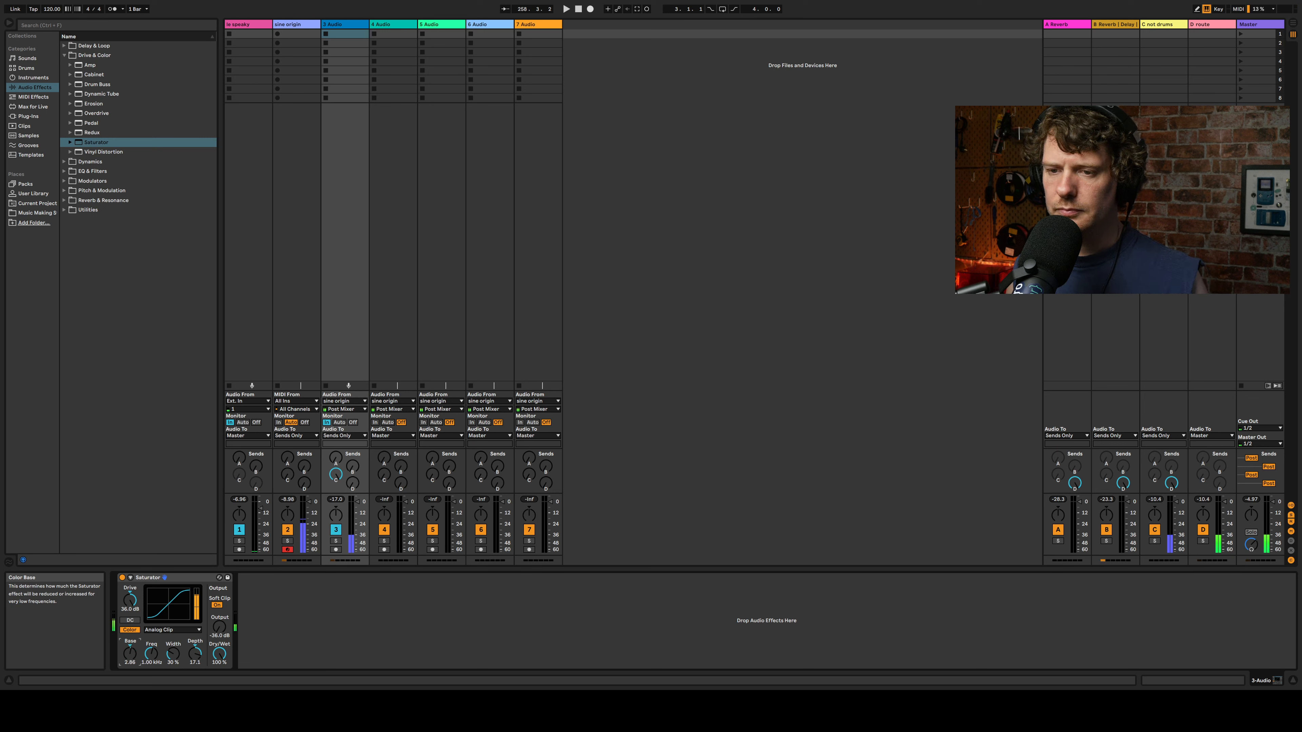
Step: Switch the 3 Audio Saturator to Hard Curve with color frequency about 1.24 kHz and width about 74%
left_click(188, 629)
left_click(167, 665)
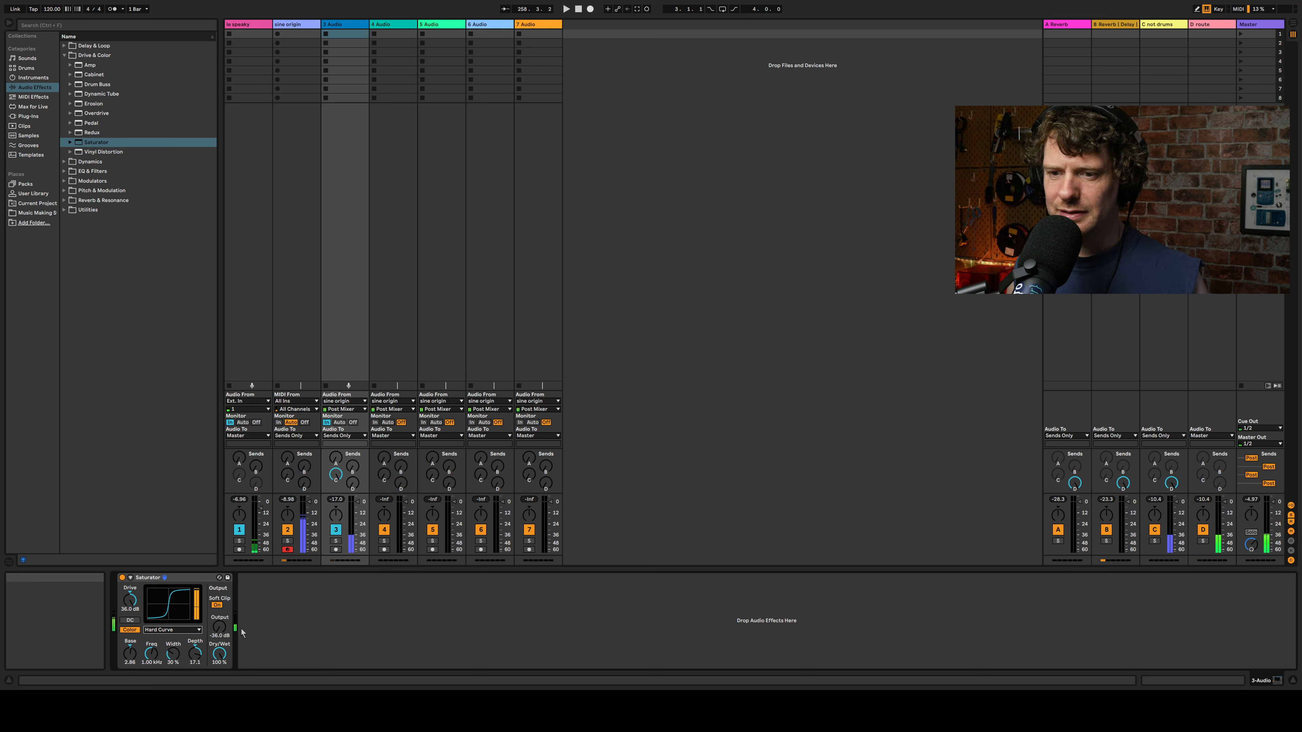
mouse_move(172, 653)
left_mouse_down()
mouse_move(173, 623)
mouse_move(163, 638)
left_mouse_up()
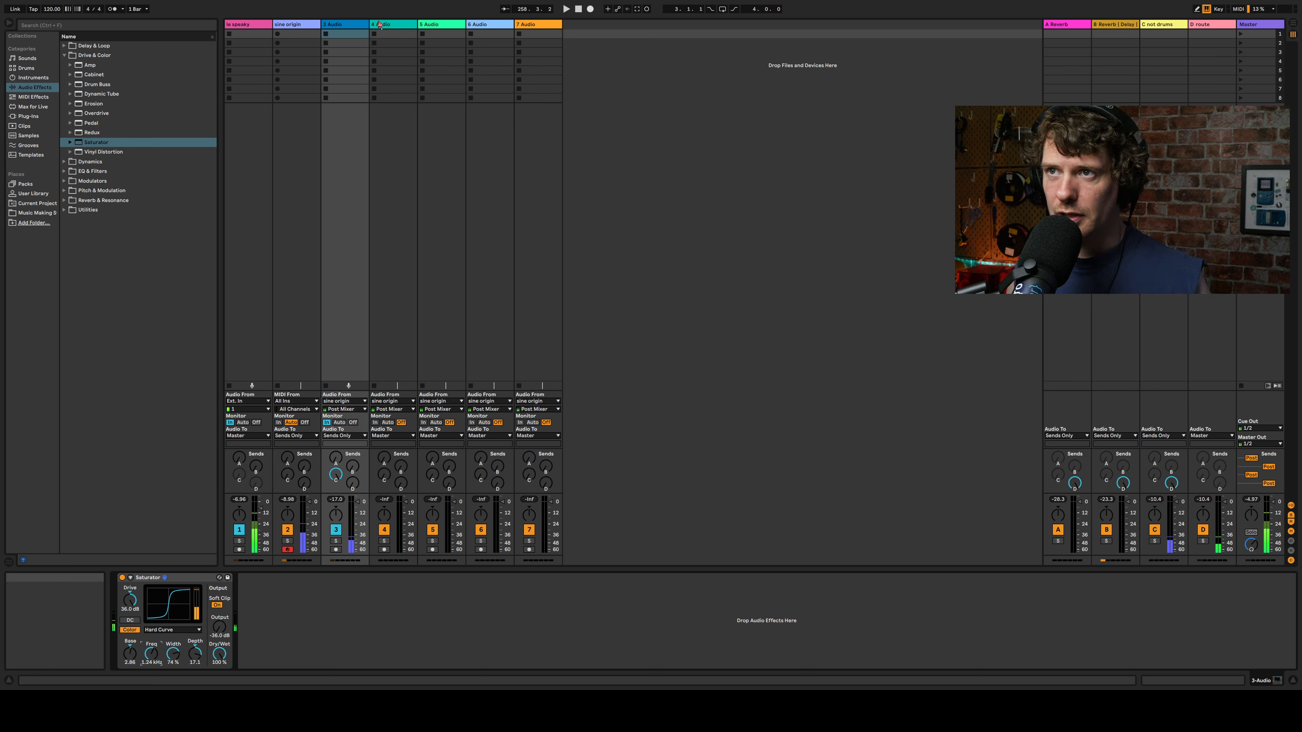
Step: Route 4 Audio to Sends Only with send C at maximum and monitoring In, and set 3 Audio's monitoring to Auto
key("Right")
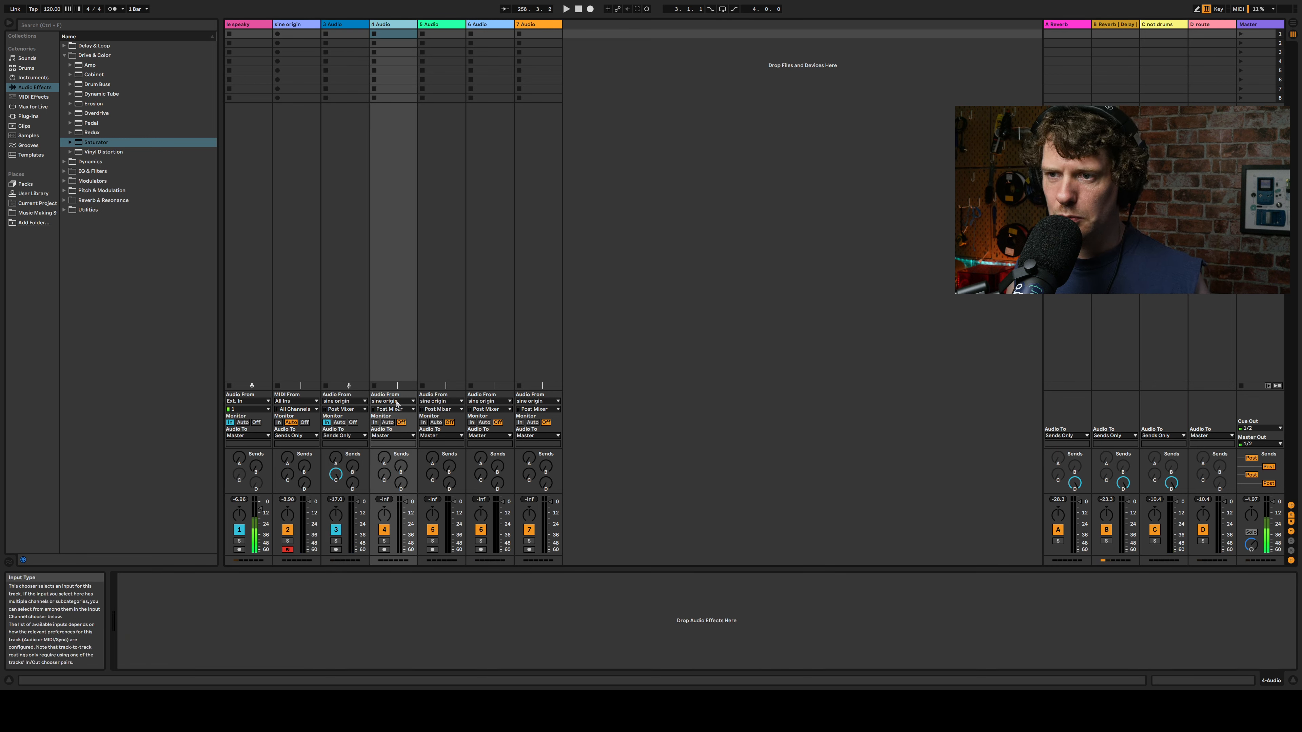
left_click_drag(385, 475, 386, 421)
left_click(392, 436)
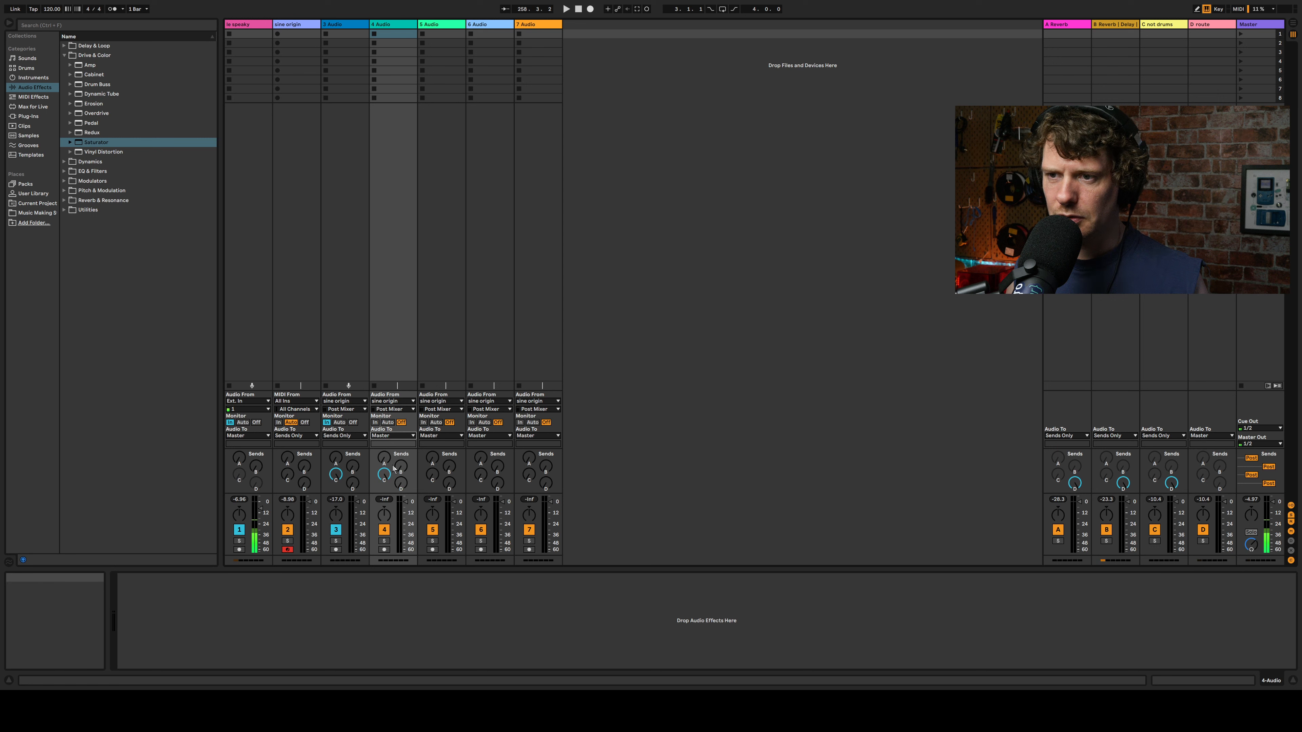
left_click(374, 422)
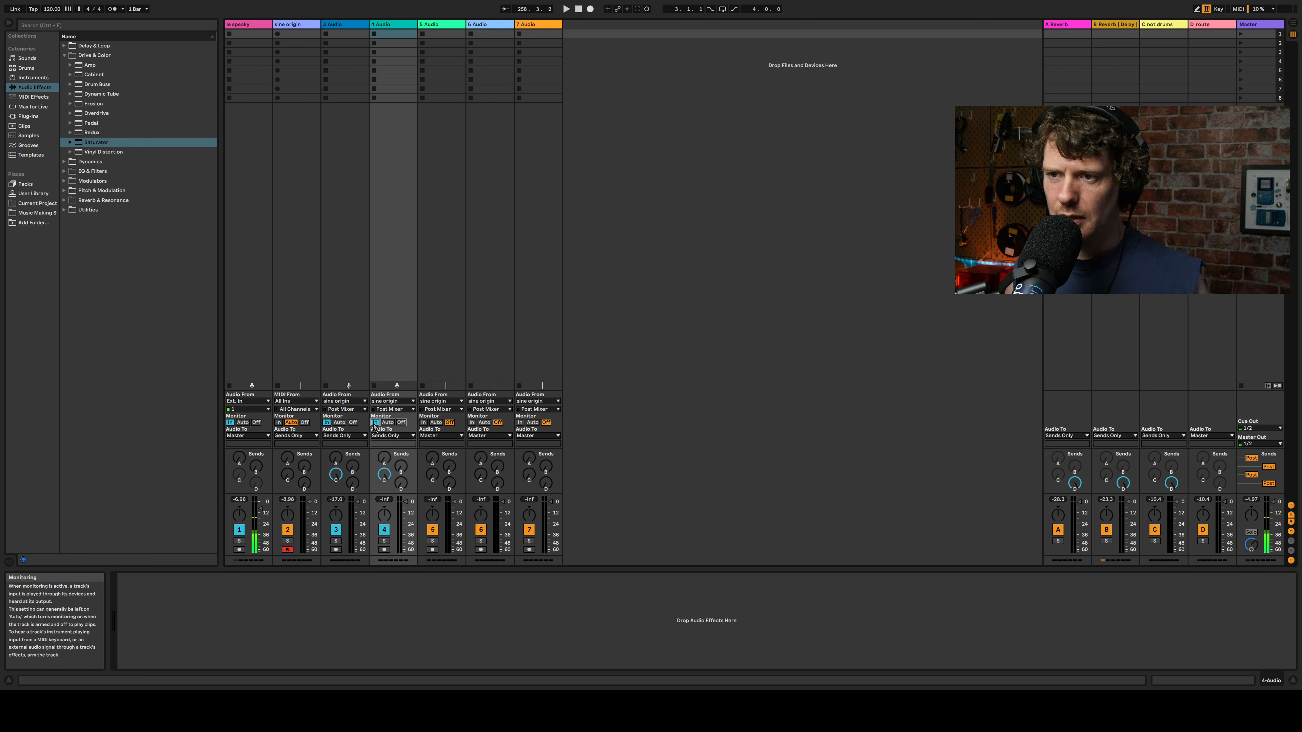
left_click(339, 422)
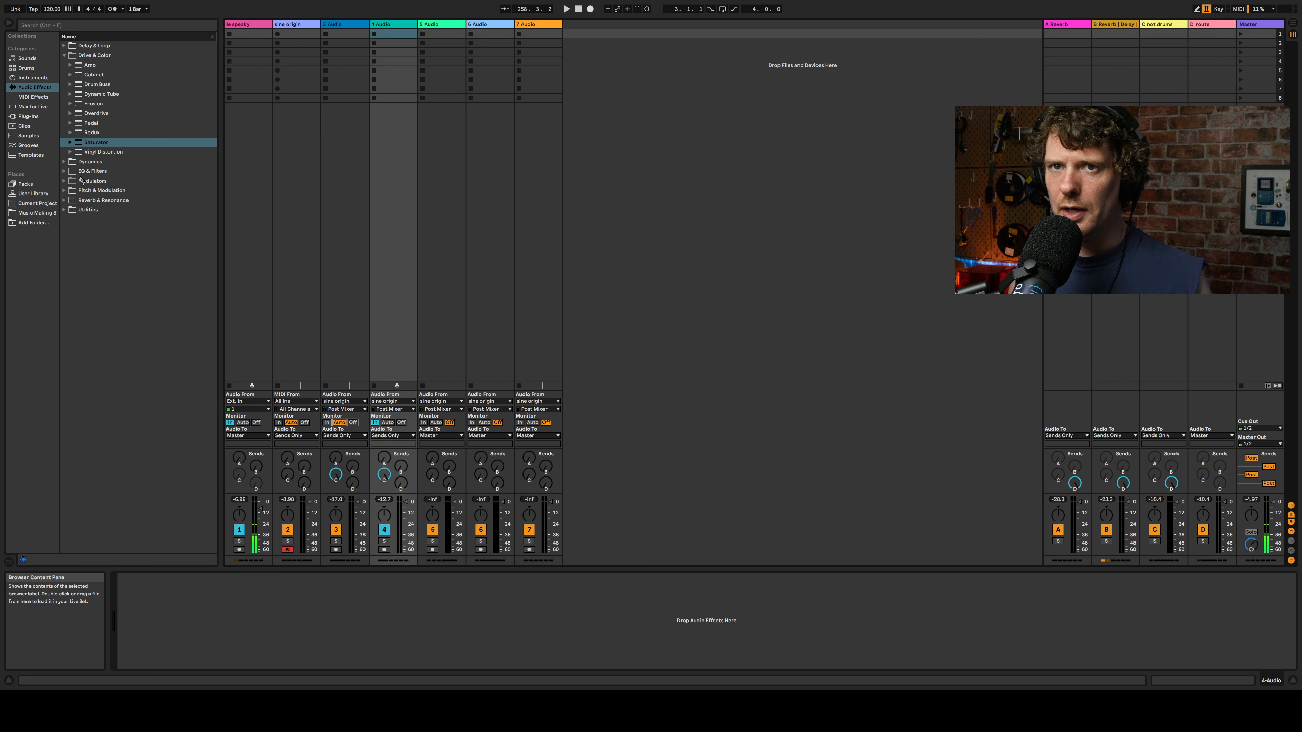
Step: Add a Chorus-Ensemble to the 4 Audio track with its dry/wet mix at 100%
left_click(65, 190)
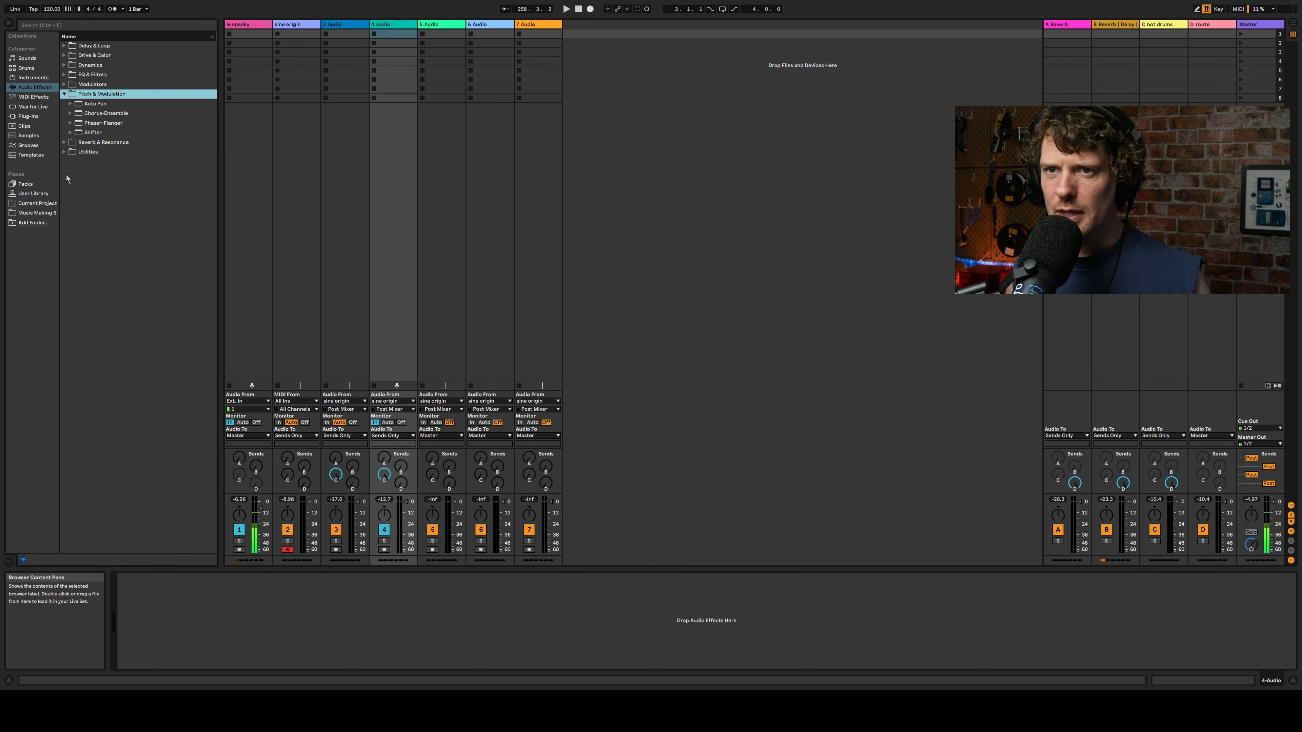
left_click_drag(78, 114, 386, 291)
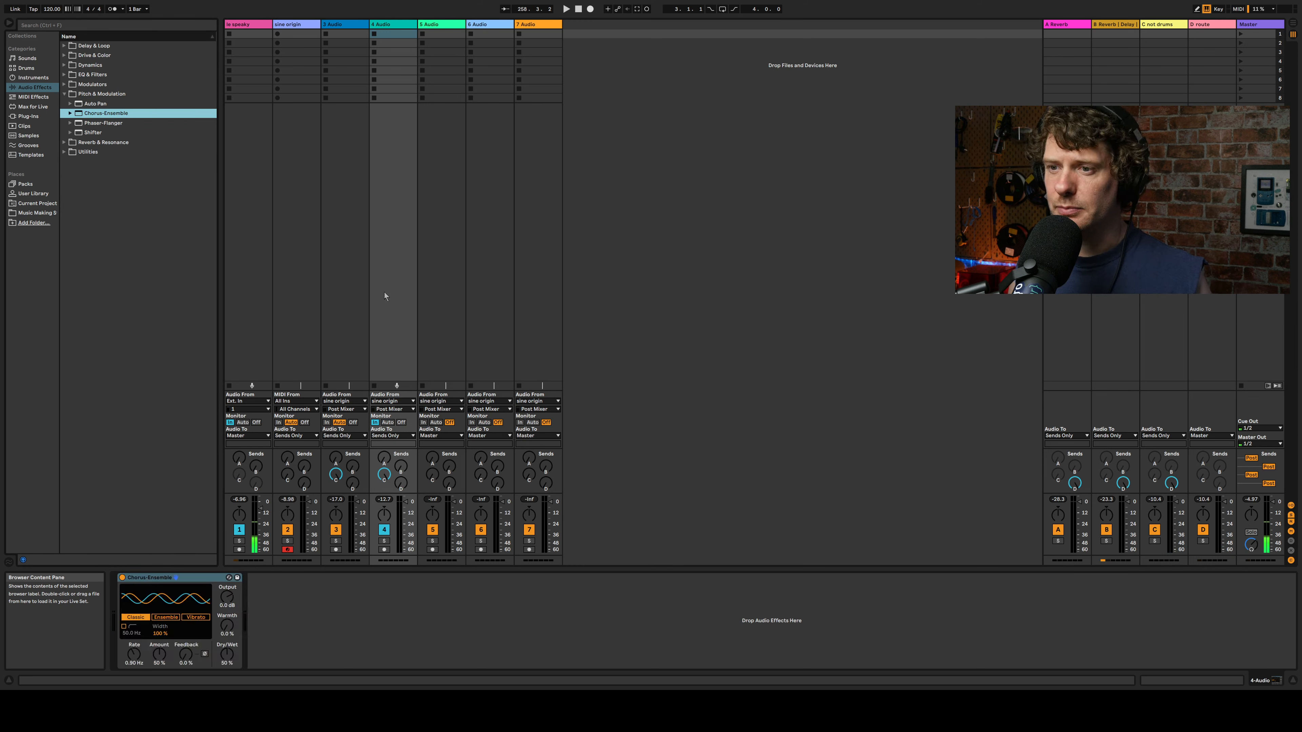
left_click_drag(227, 654, 227, 605)
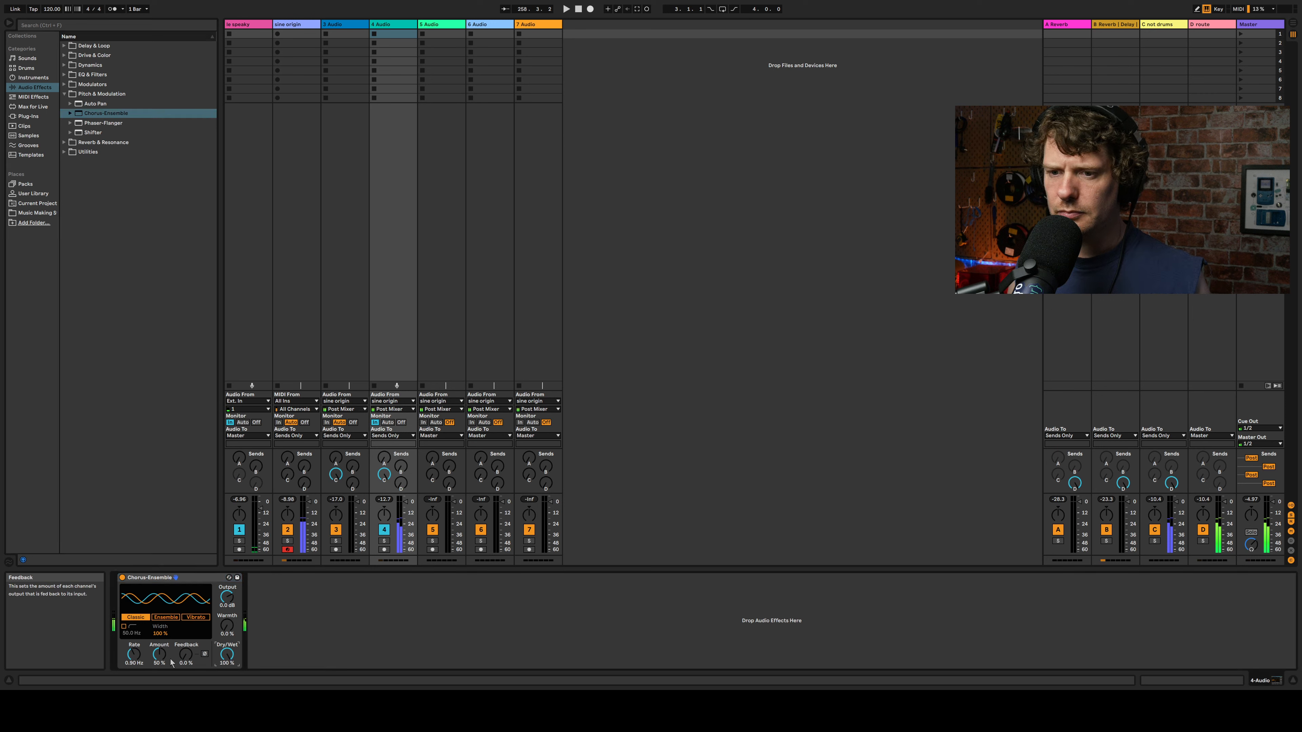
Step: Set the Chorus-Ensemble to 0.10 Hz rate, 100% amount, 15% feedback and 12% warmth, with its high-pass filter enabled
left_click_drag(186, 654, 134, 690)
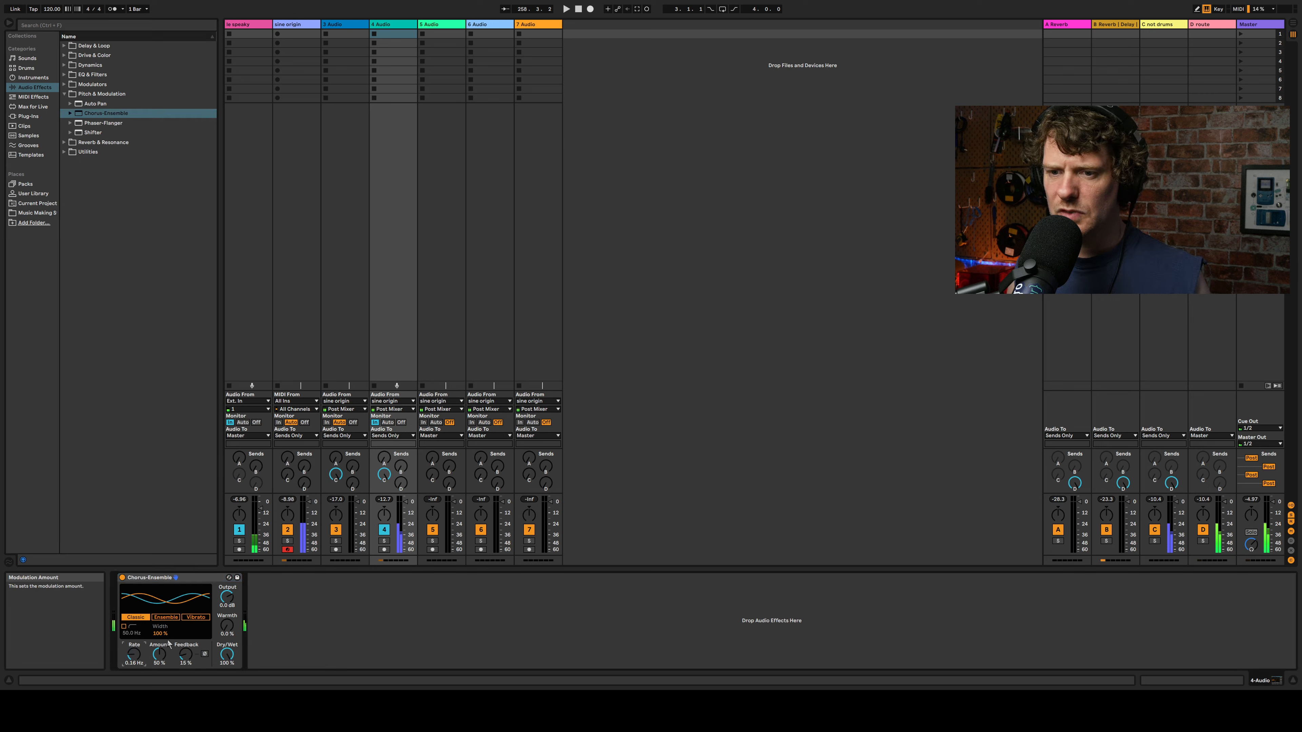
left_click(123, 626)
left_click_drag(159, 655, 134, 659)
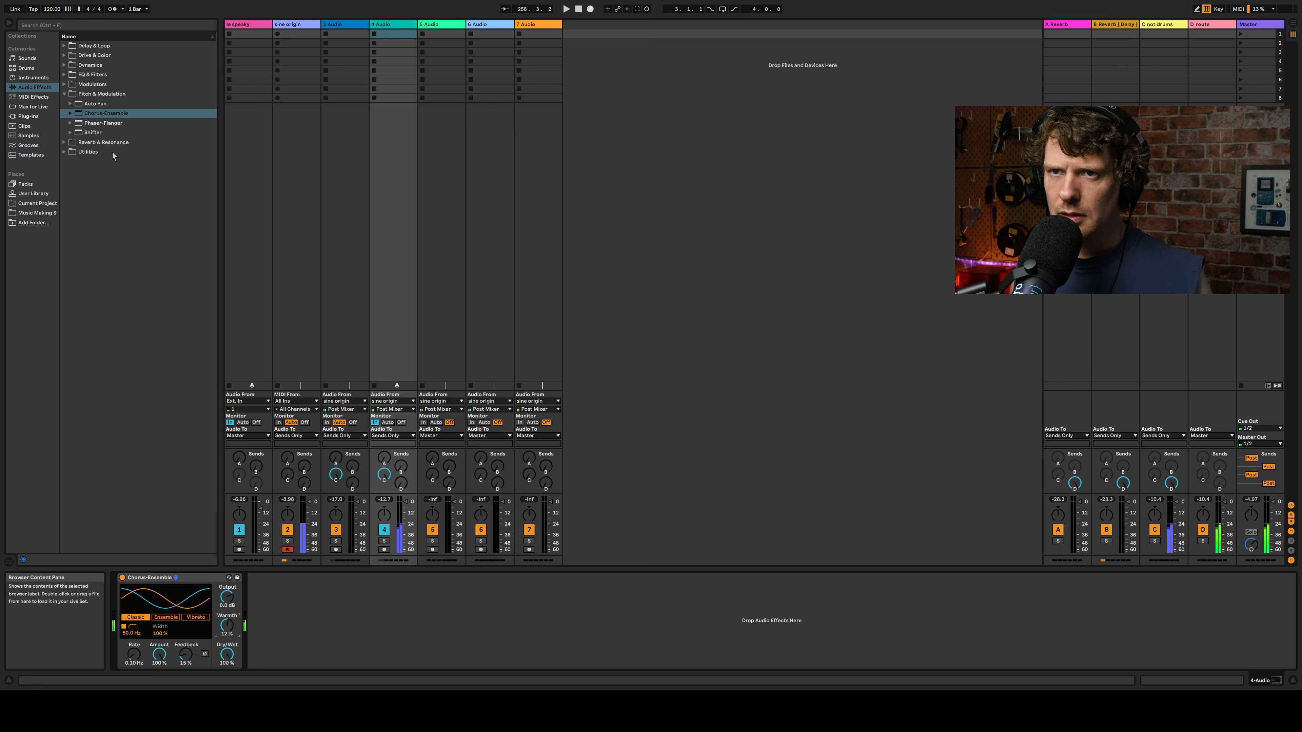
Step: Add a Pedal in Fuzz mode after the Chorus-Ensemble, with gain about 44% and output about -14 dB
left_click(65, 56)
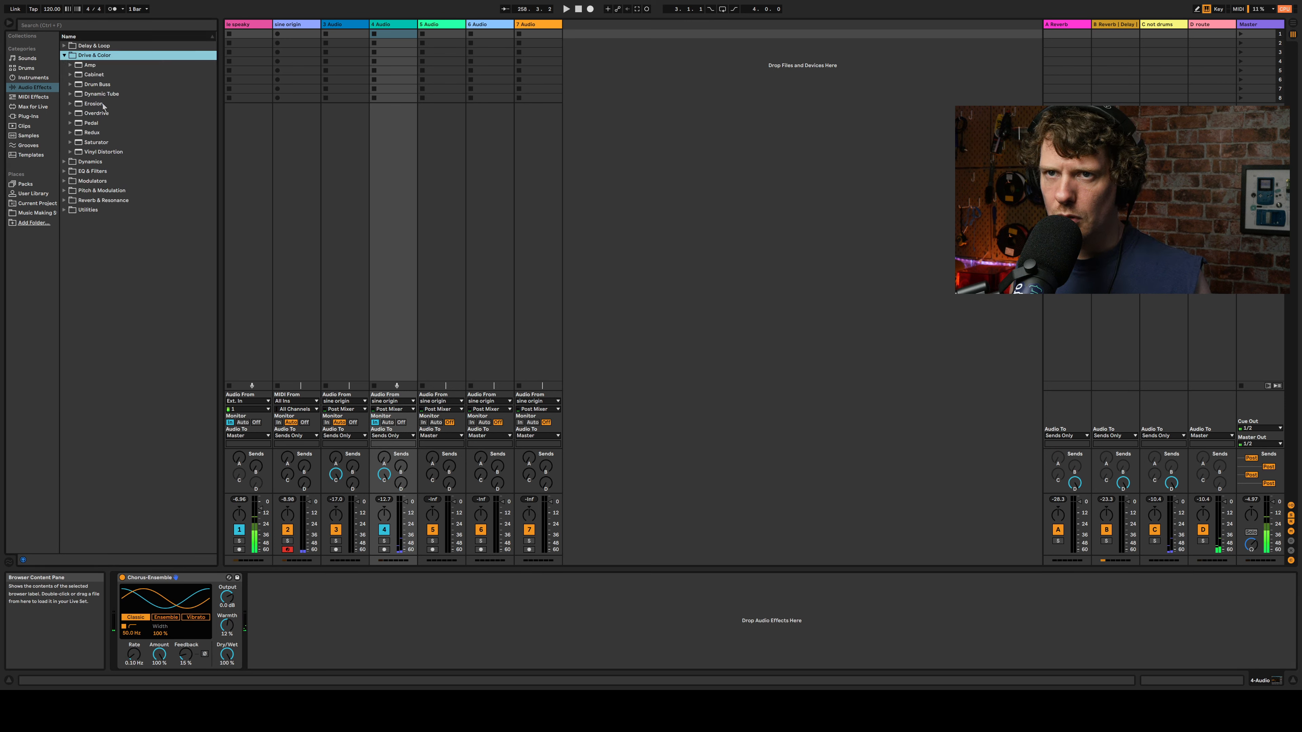
left_click_drag(80, 124, 294, 646)
left_click_drag(271, 595, 294, 580)
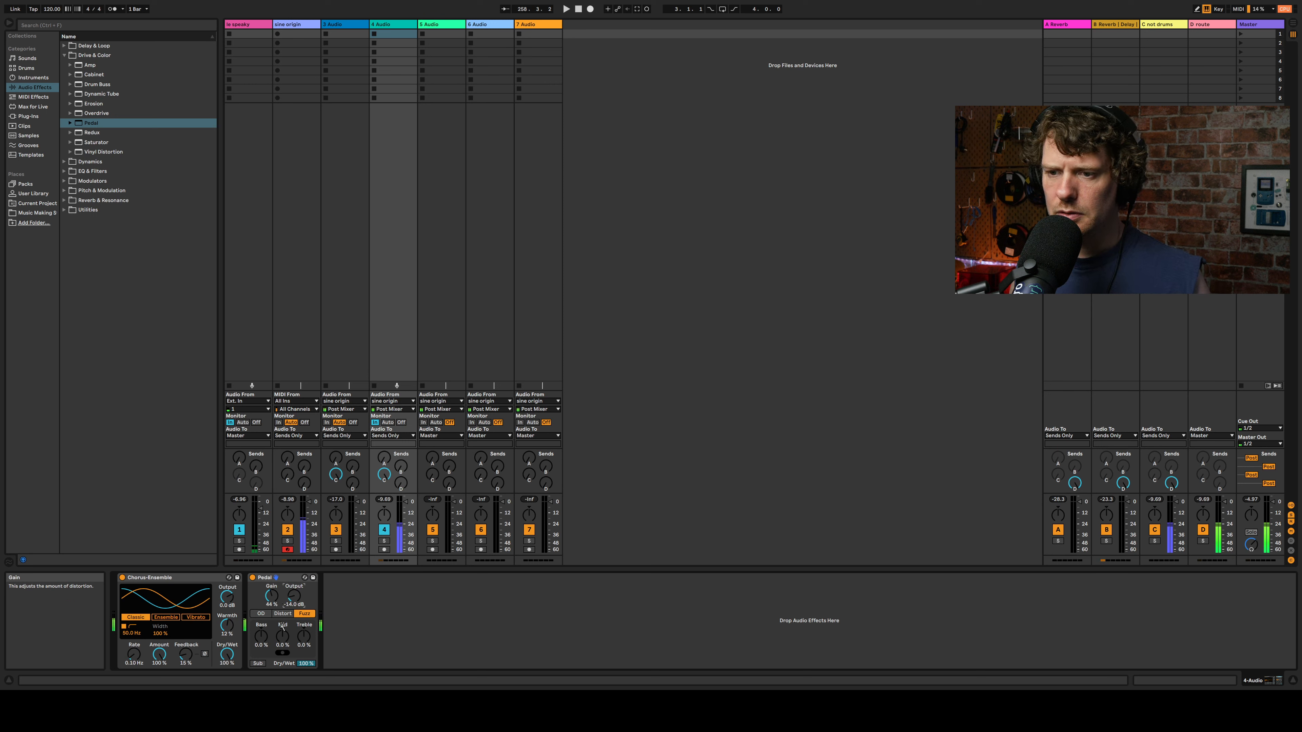
Step: Boost the Pedal's treble to about 37% and lower its dry/wet mix
left_click_drag(283, 636, 282, 587)
left_click_drag(304, 636, 304, 618)
left_click_drag(306, 663, 306, 665)
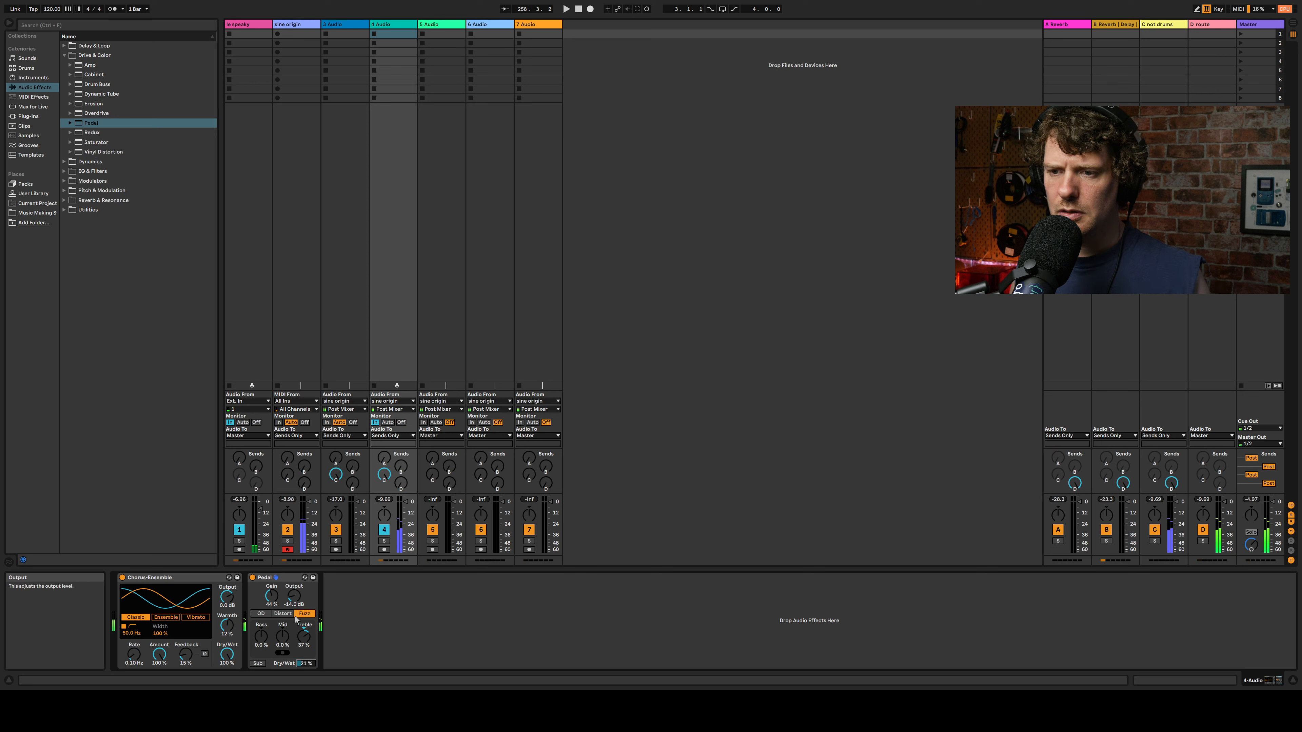
Step: Try the Pedal's Distort and Fuzz types, then settle on OD with more gain and output at about -8.9 dB
left_click(282, 613)
left_click_drag(270, 595, 268, 601)
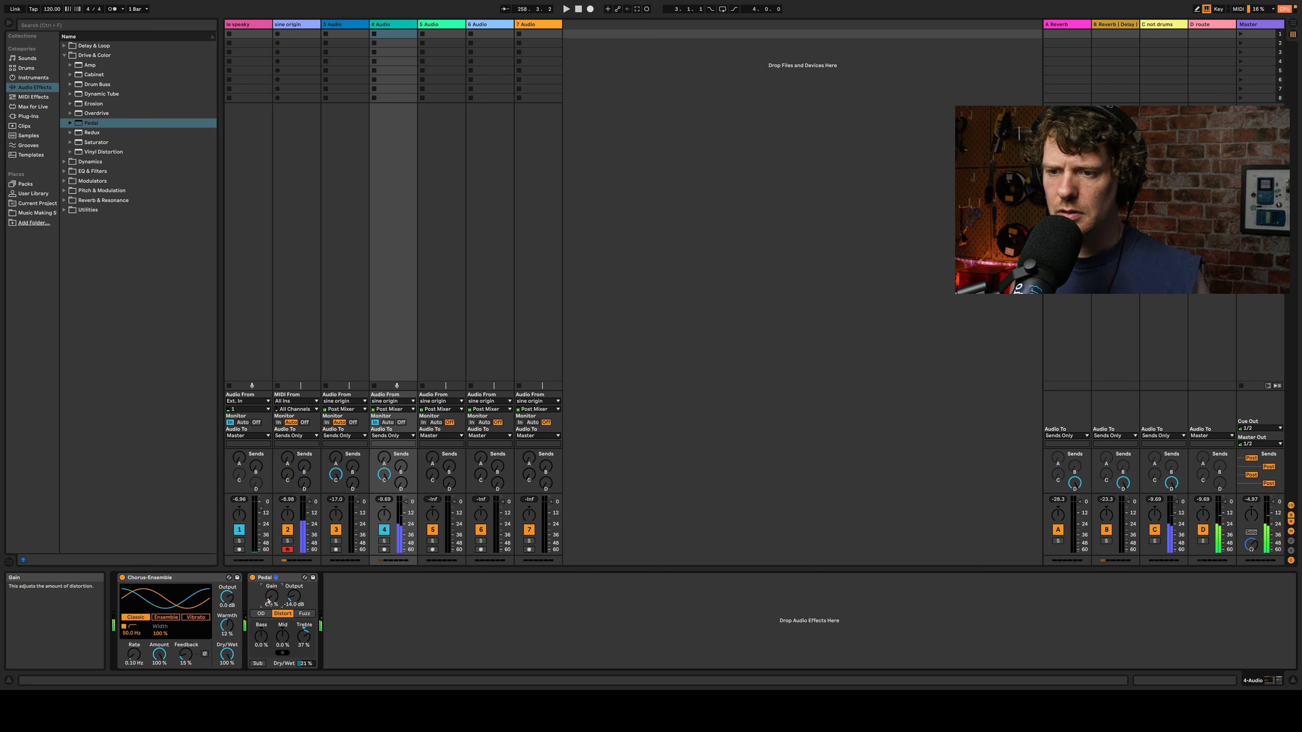
left_click(302, 614)
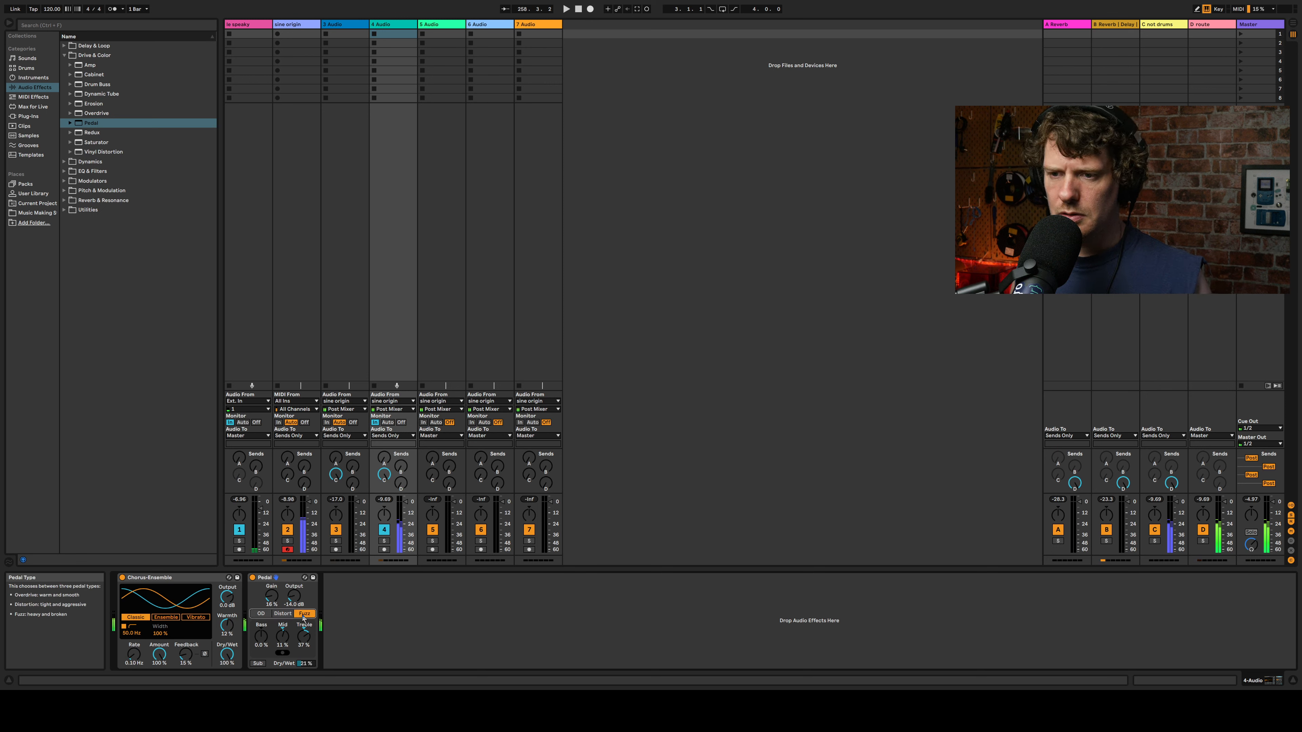
left_click(261, 613)
left_click_drag(271, 596, 293, 584)
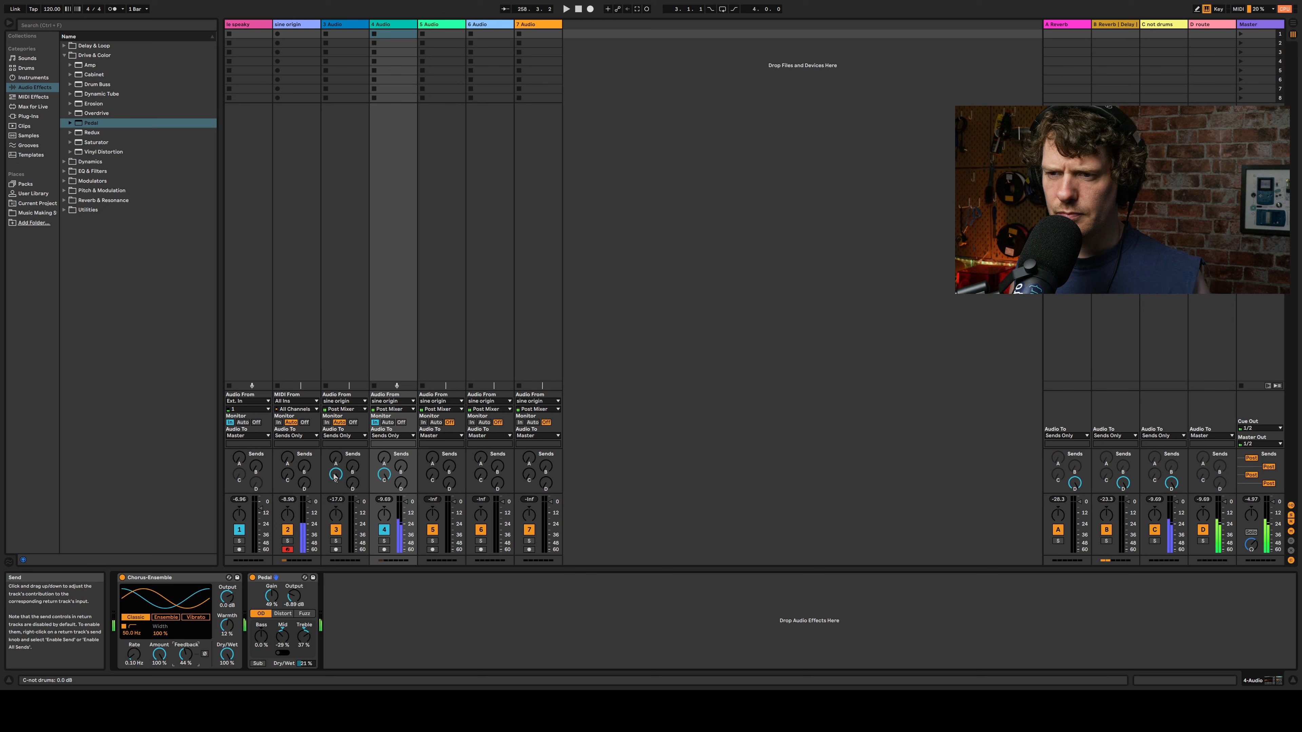
Step: Set the 3 Audio track's monitoring to In and deactivate the track
left_click(326, 422)
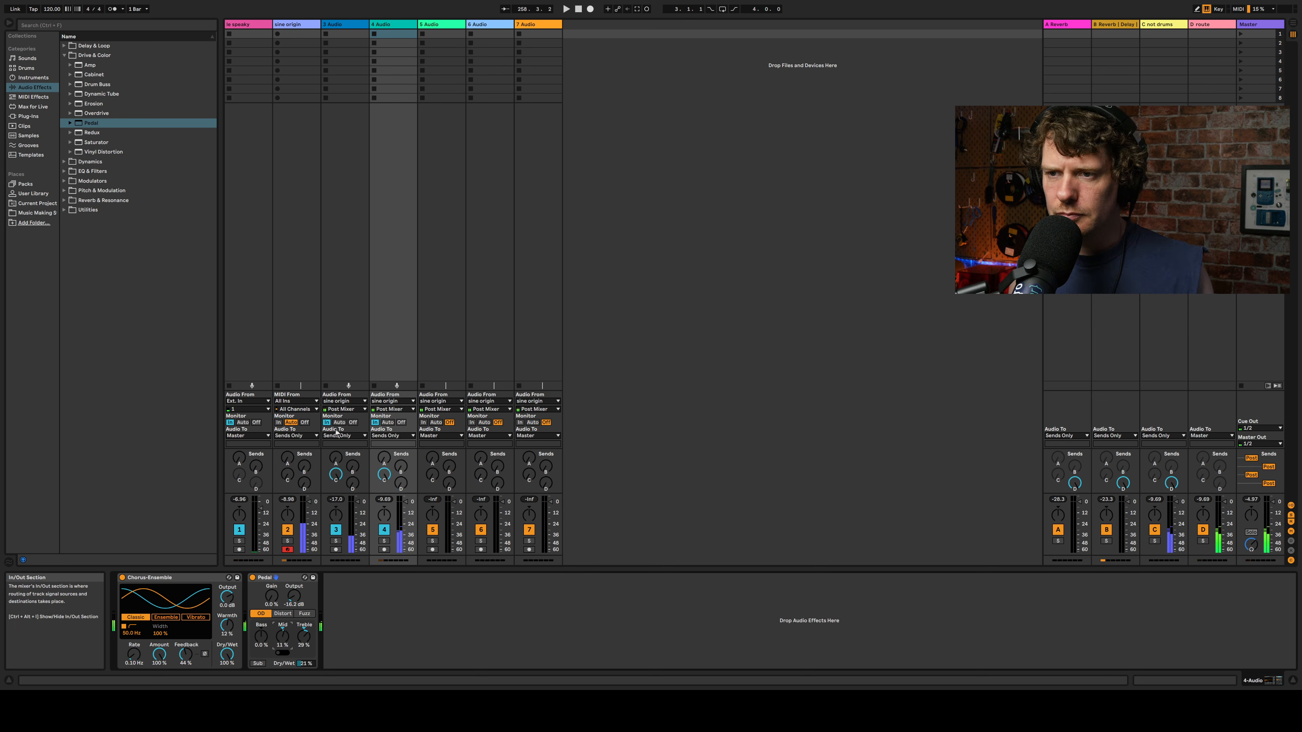
left_click(336, 530)
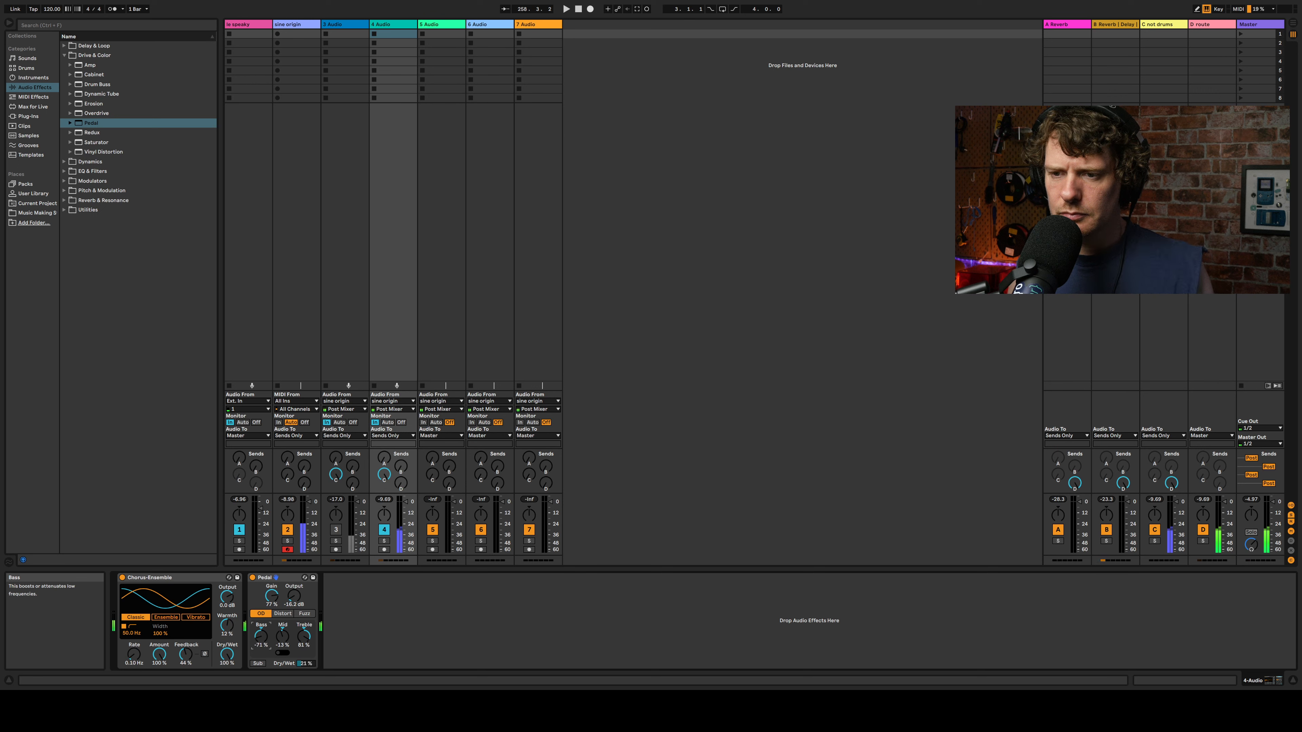
Step: Set the Chorus-Ensemble's warmth to 78% and dry/wet to about 82%, raise its feedback, and set the Pedal's dry/wet to 100%
left_click_drag(228, 625, 227, 603)
left_click(229, 607)
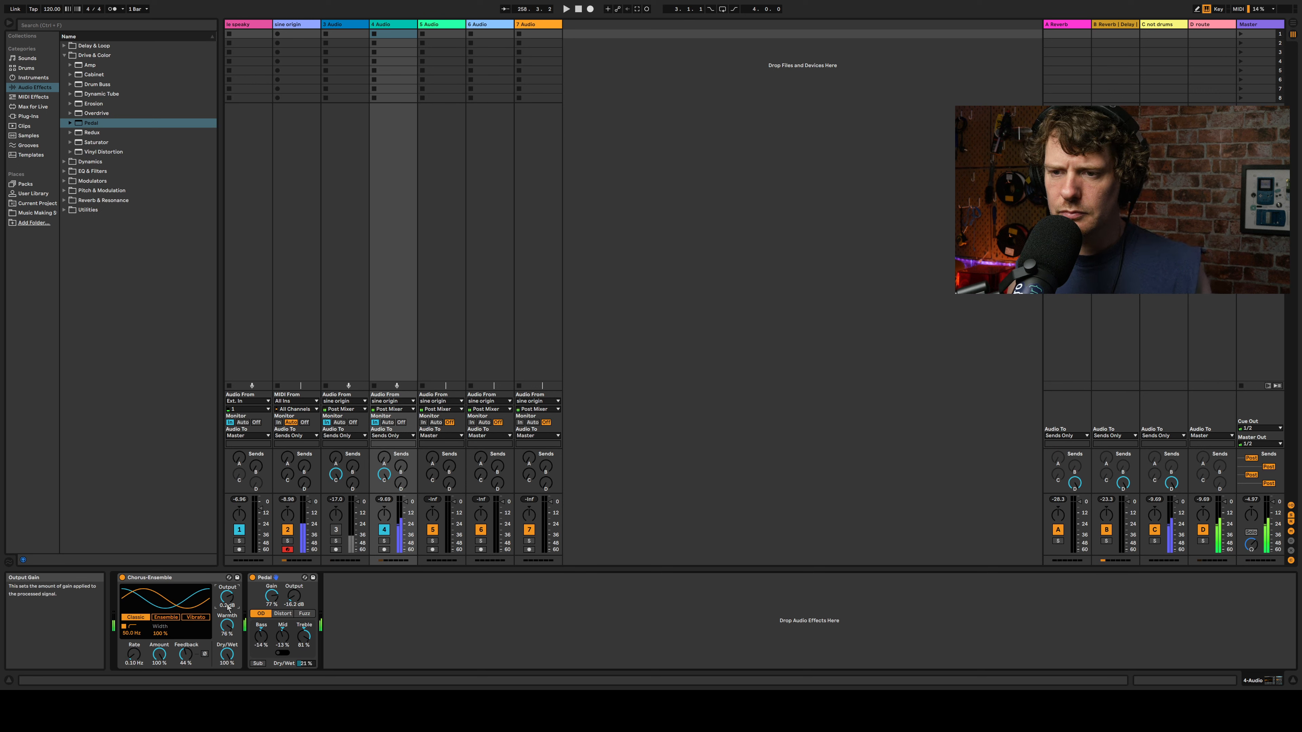
left_click_drag(229, 665, 186, 647)
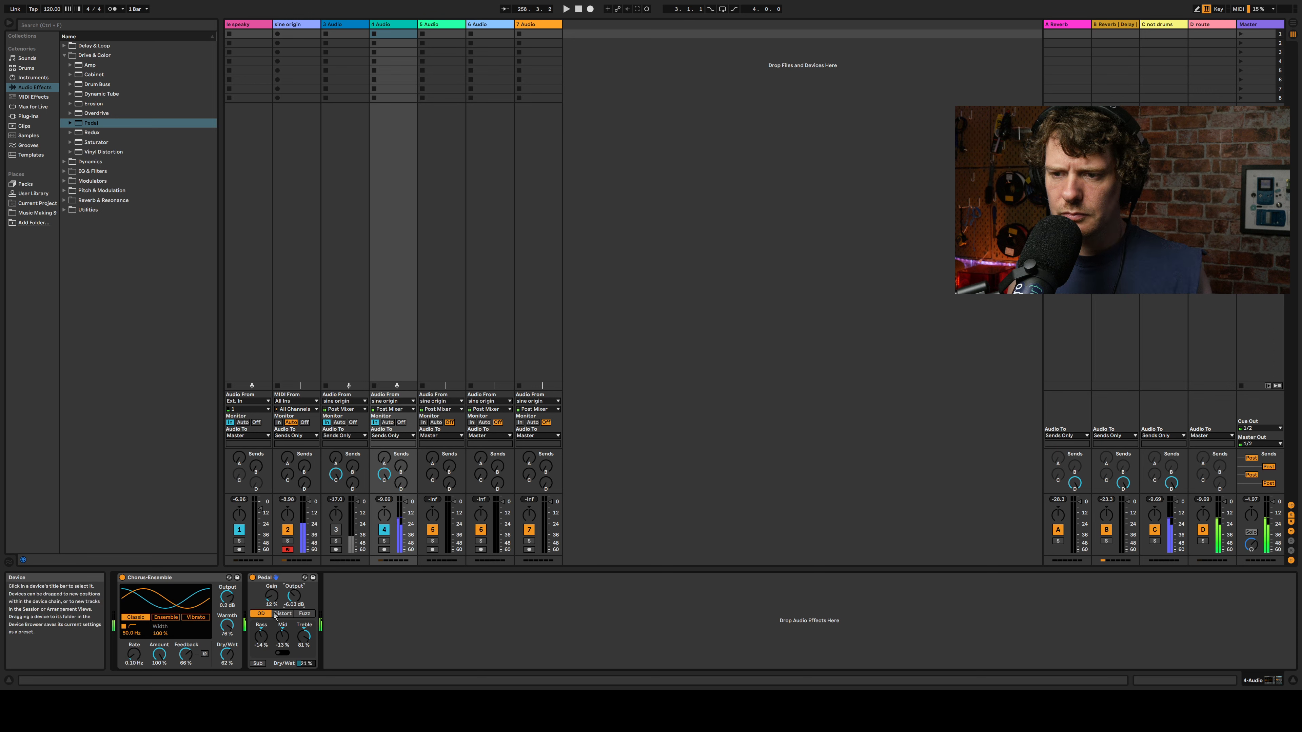
mouse_move(307, 664)
left_mouse_down()
mouse_move(308, 619)
mouse_move(305, 666)
left_mouse_up()
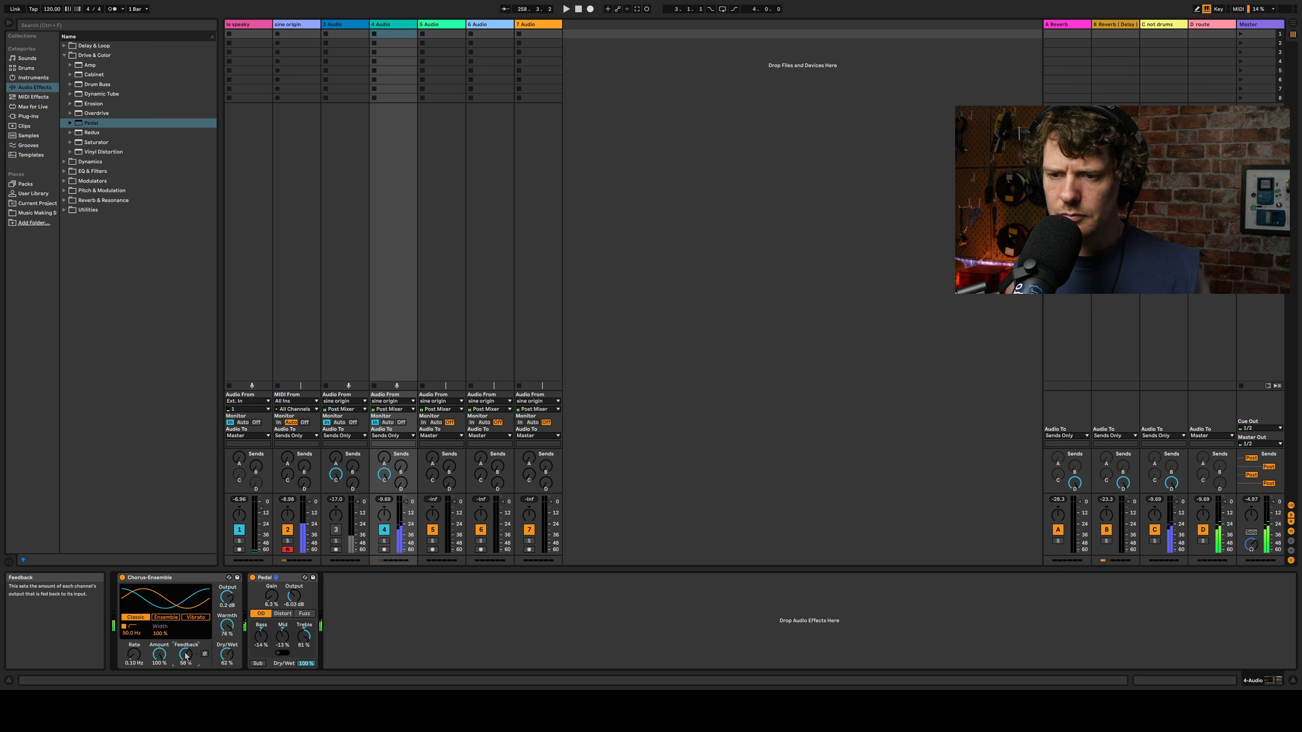
Step: Set the Chorus-Ensemble's rate to 0.14 Hz, try Vibrato before settling on Ensemble mode, and lower the Pedal's treble
left_click_drag(134, 654, 134, 652)
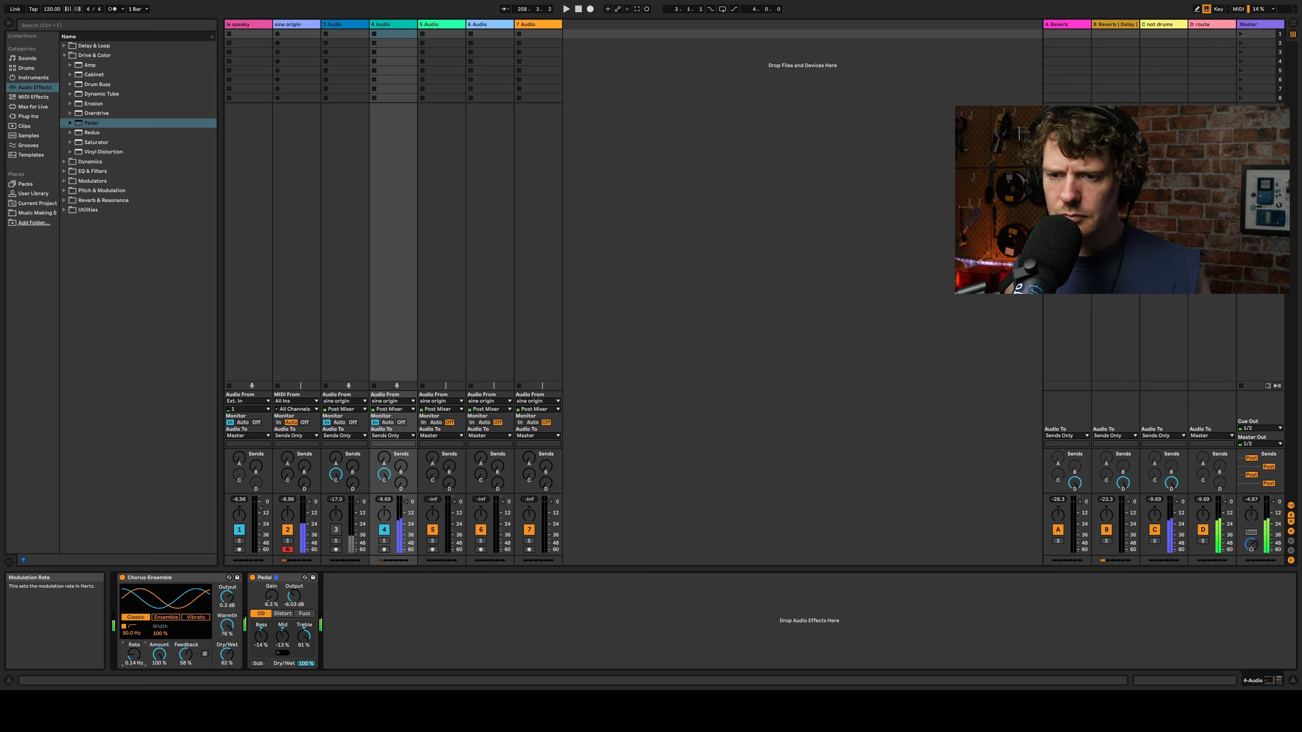
left_click(189, 618)
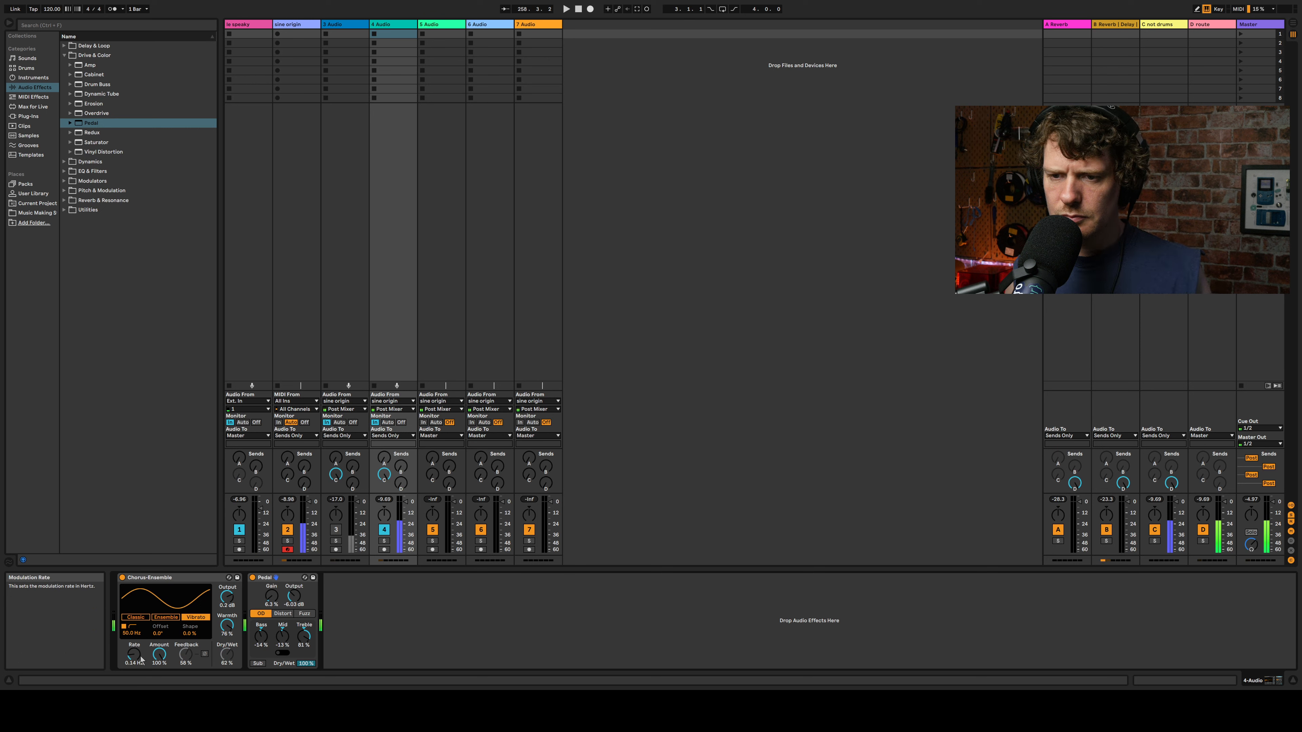
left_click(164, 618)
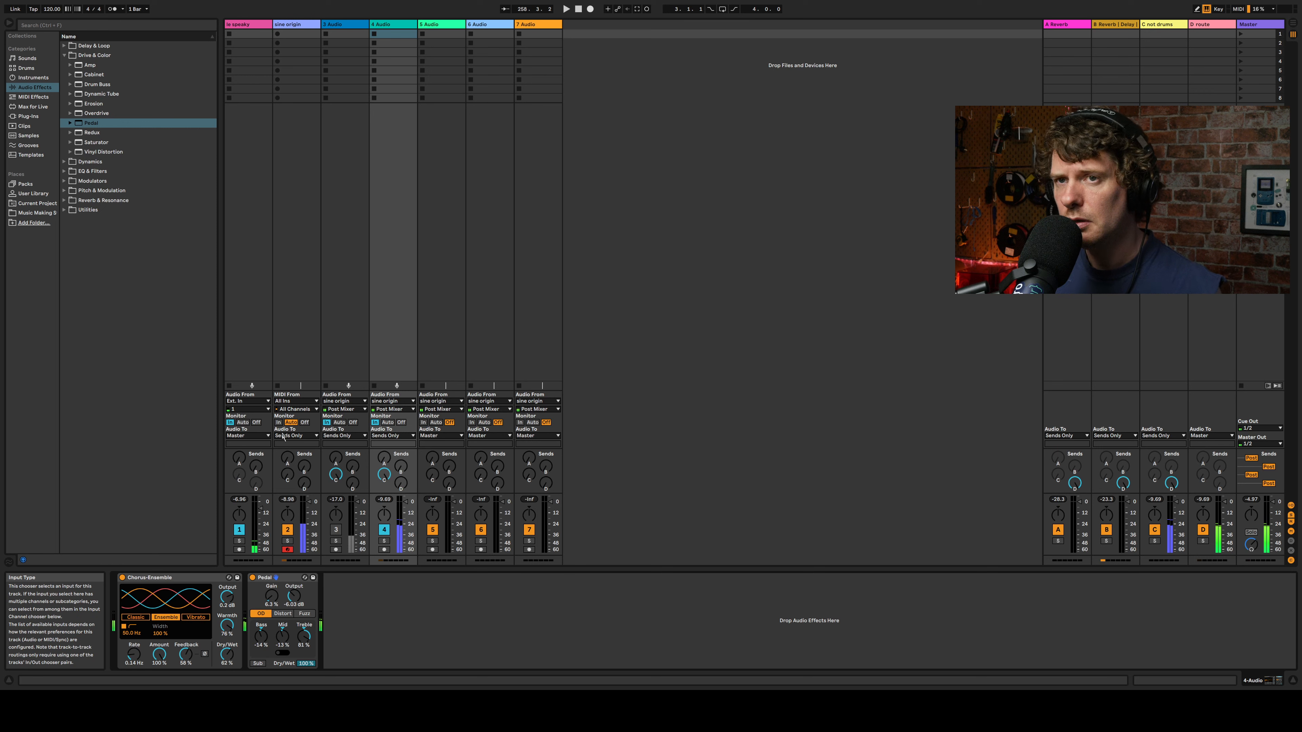
left_click_drag(304, 636, 304, 677)
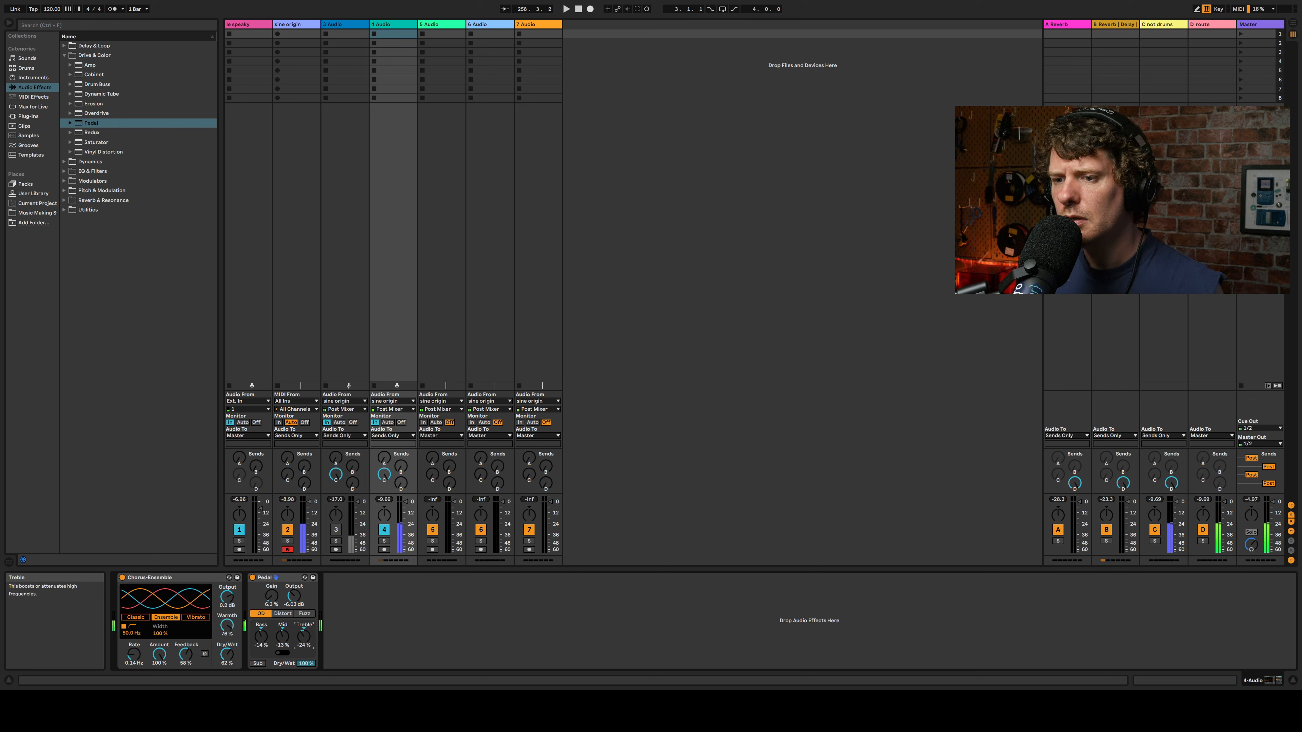
Step: Add a Glue Compressor after the Pedal and lower its threshold to about -21.3 dB
left_click(65, 55)
left_click(64, 65)
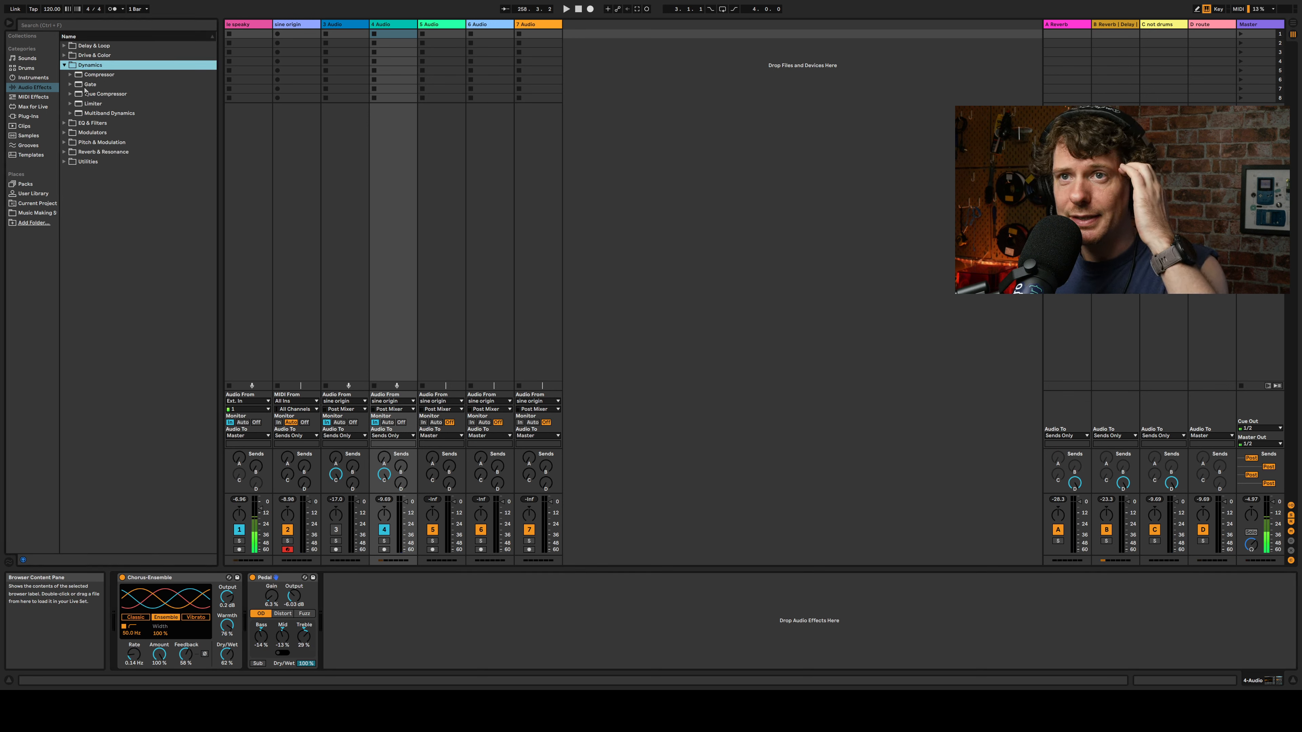
left_click_drag(105, 94, 424, 619)
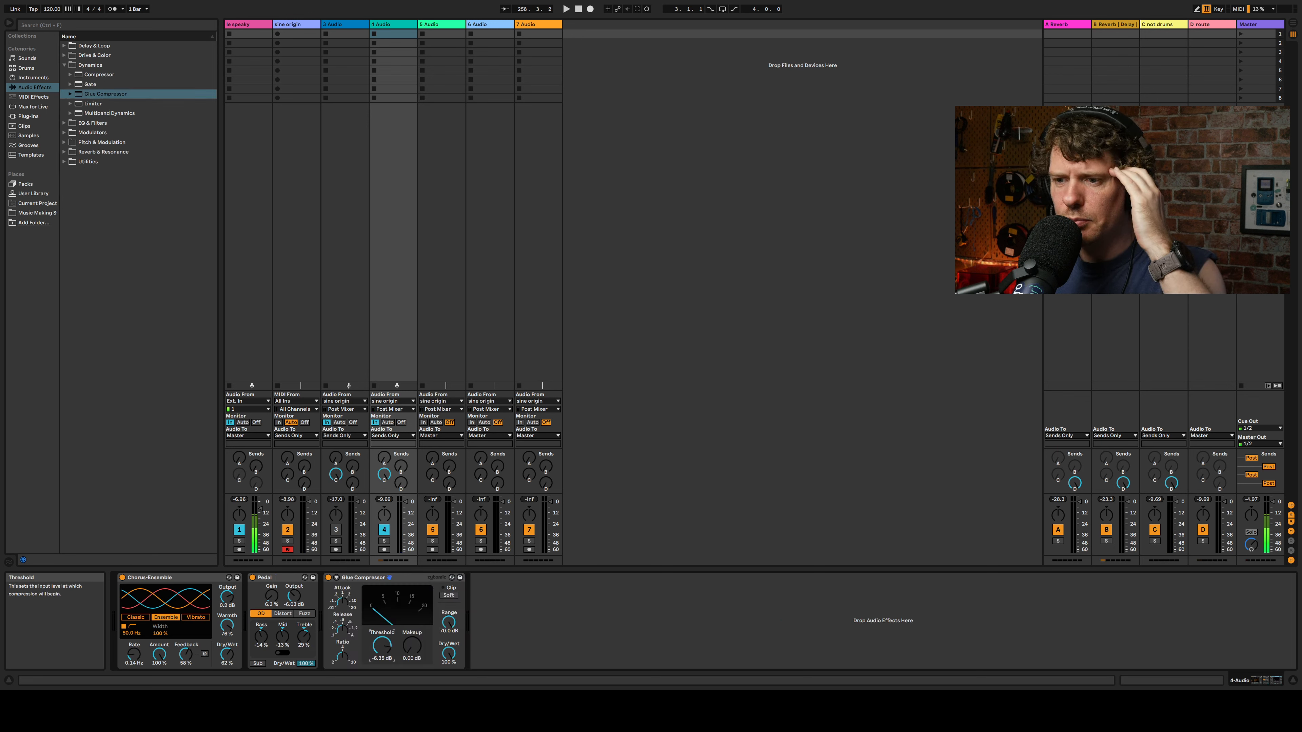
Step: Sweep the Pedal's treble and settle at about -7.9%, with the mid at 11%
left_click_drag(304, 636, 304, 662)
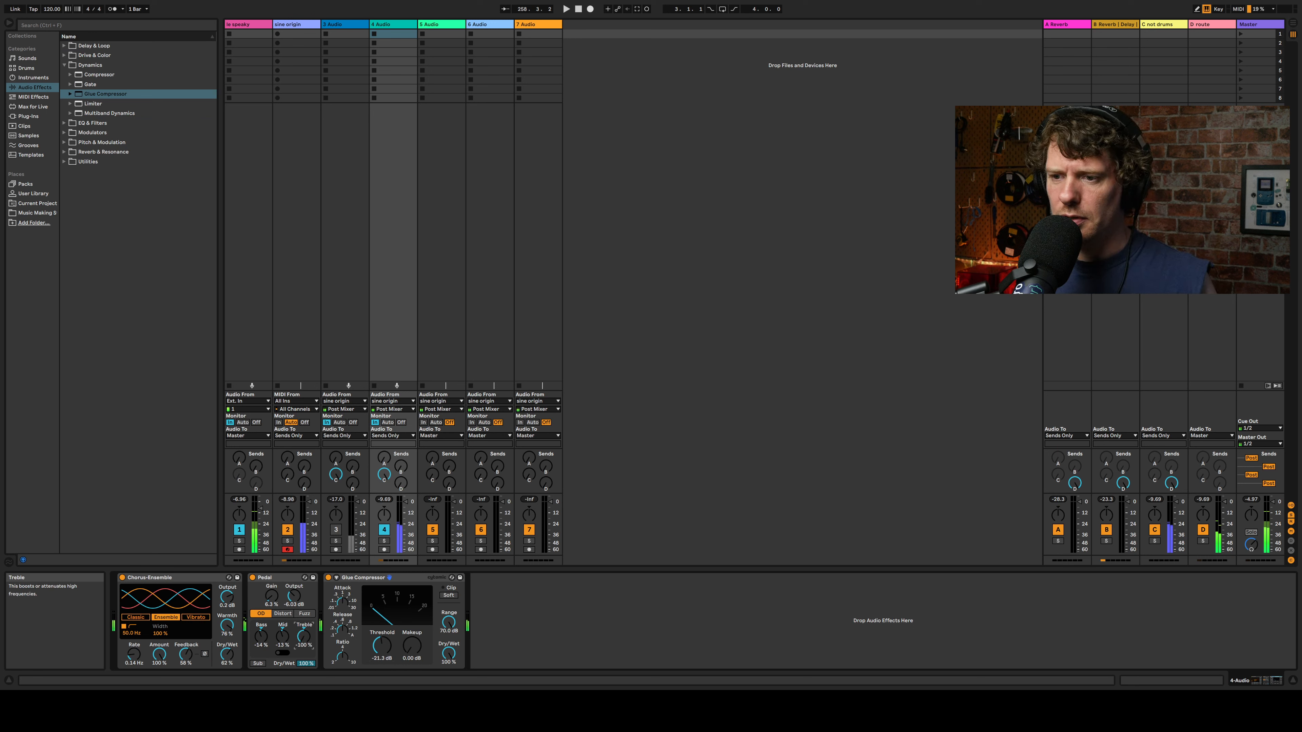
left_click_drag(304, 635, 283, 661)
left_click(304, 636)
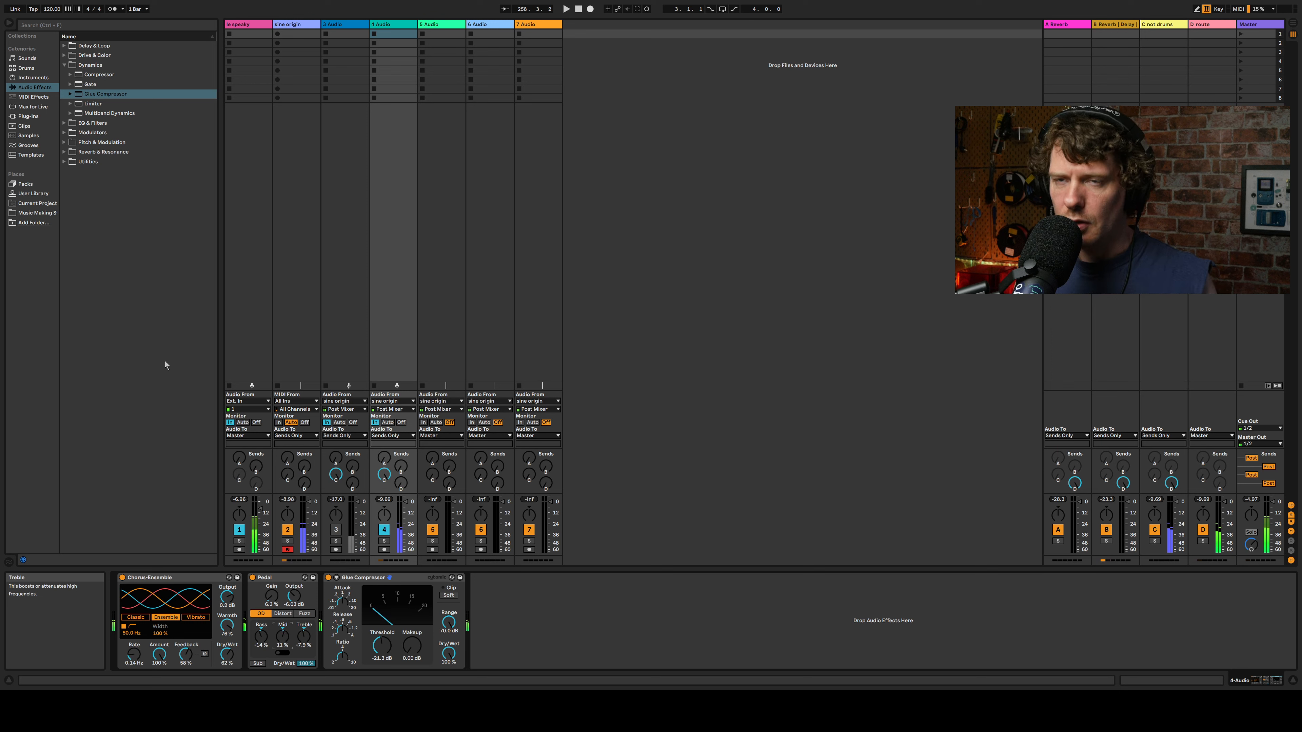
Step: Add an LFO after the Glue Compressor, try the square waveform, and set it to Random
left_click(64, 65)
left_click(64, 84)
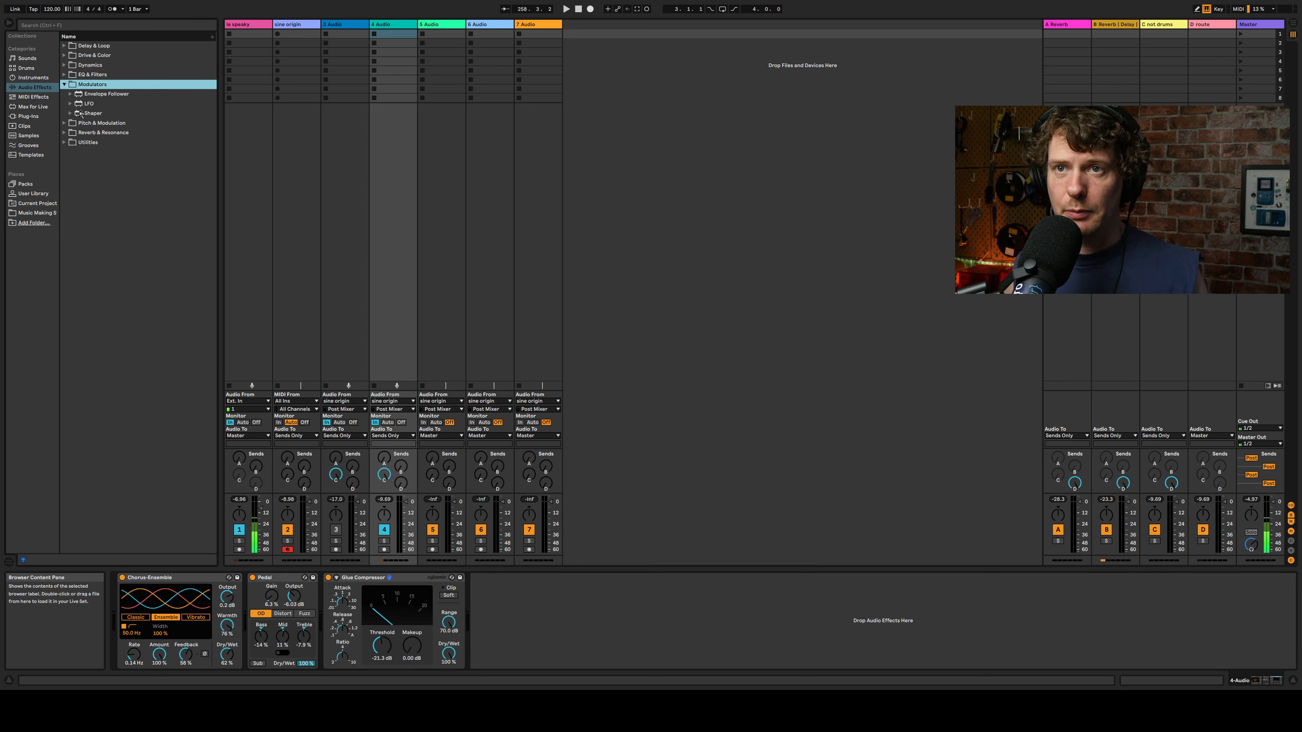
left_click_drag(76, 107, 530, 636)
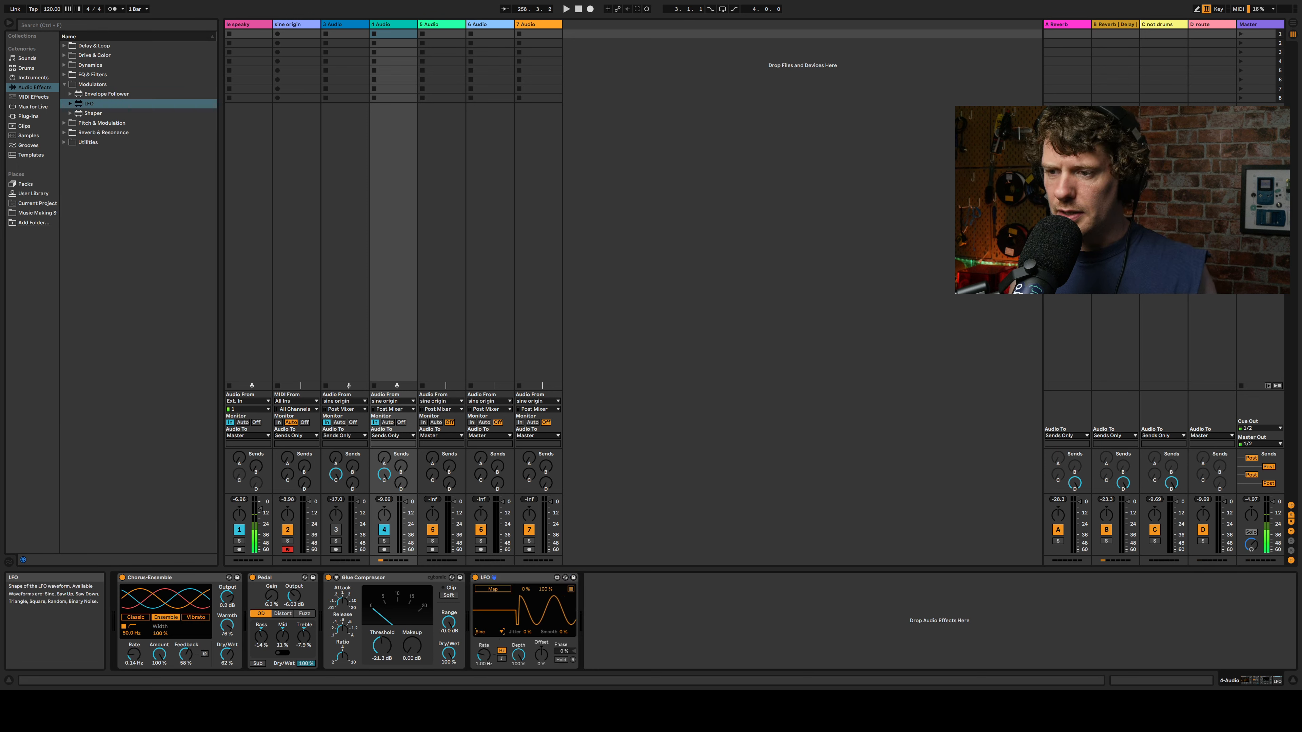
left_click(487, 632)
left_click(491, 670)
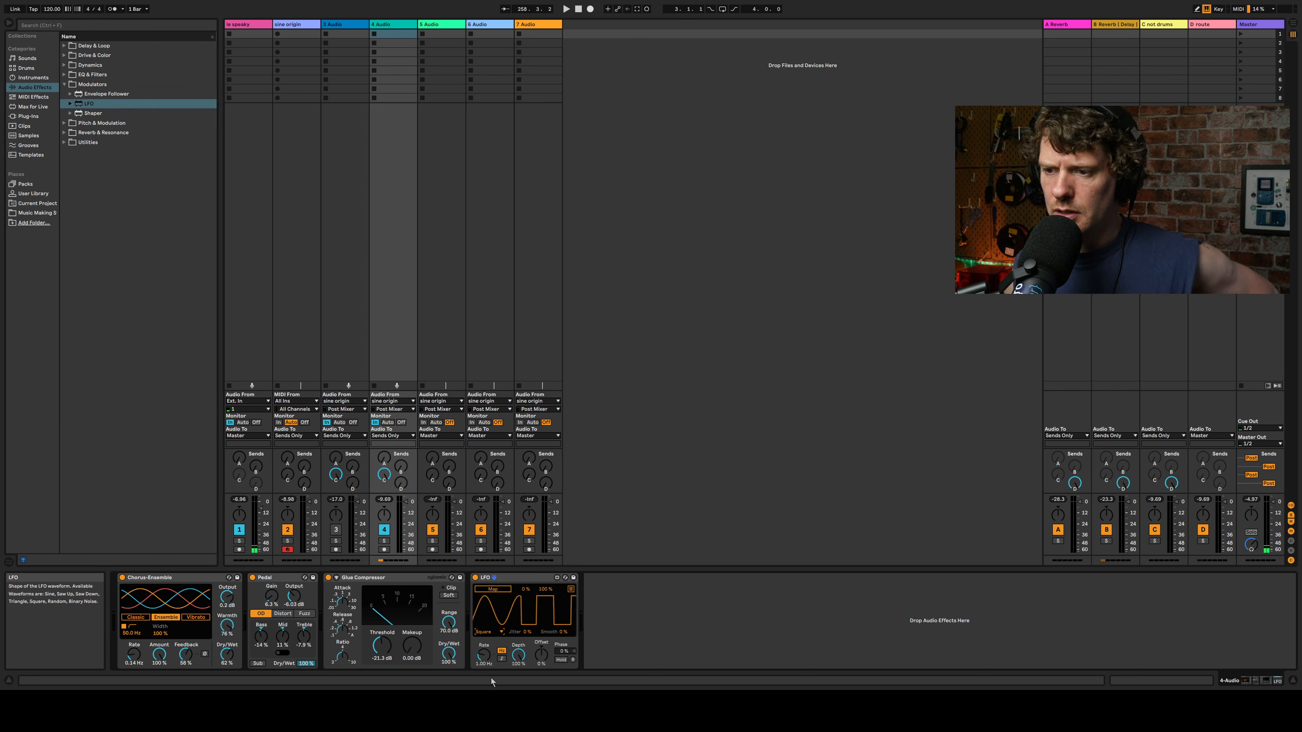
left_click(491, 678)
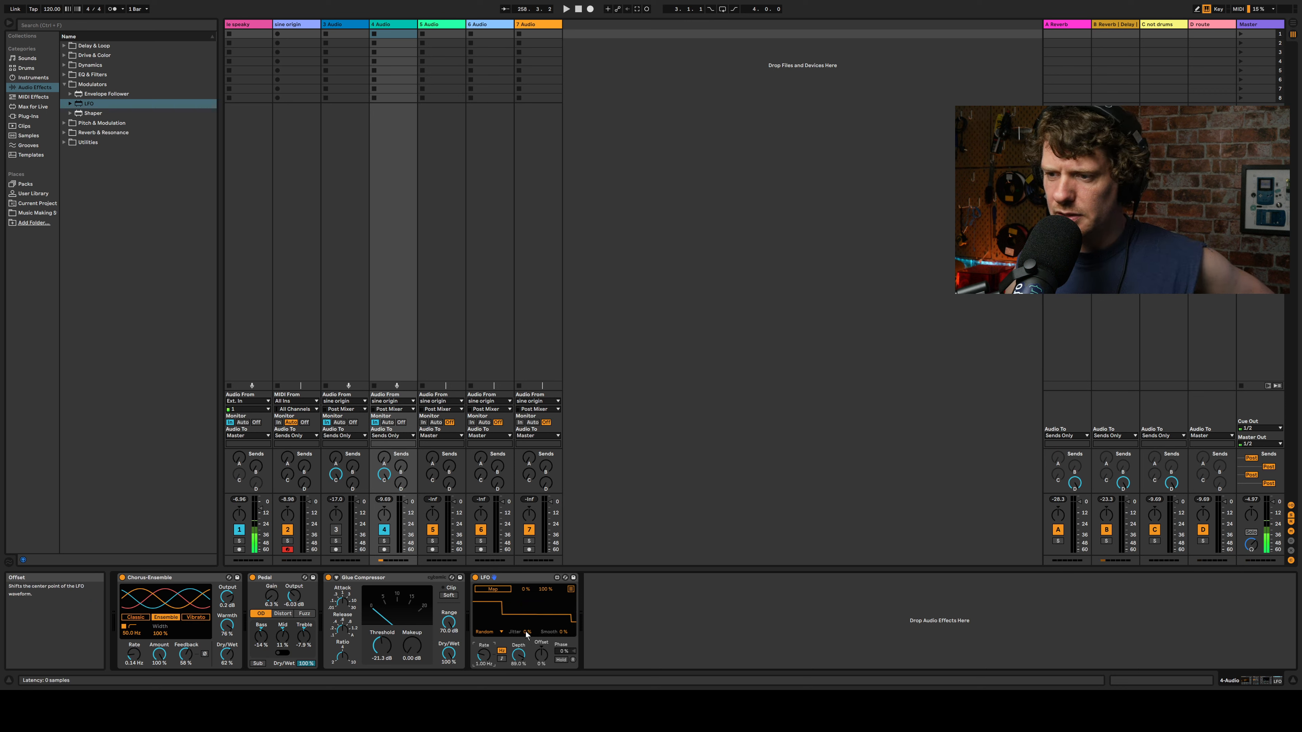
Step: Map the LFO to the Pedal's treble, with a rate of about 4.47 Hz and a little smoothing
left_click(492, 588)
left_click(306, 637)
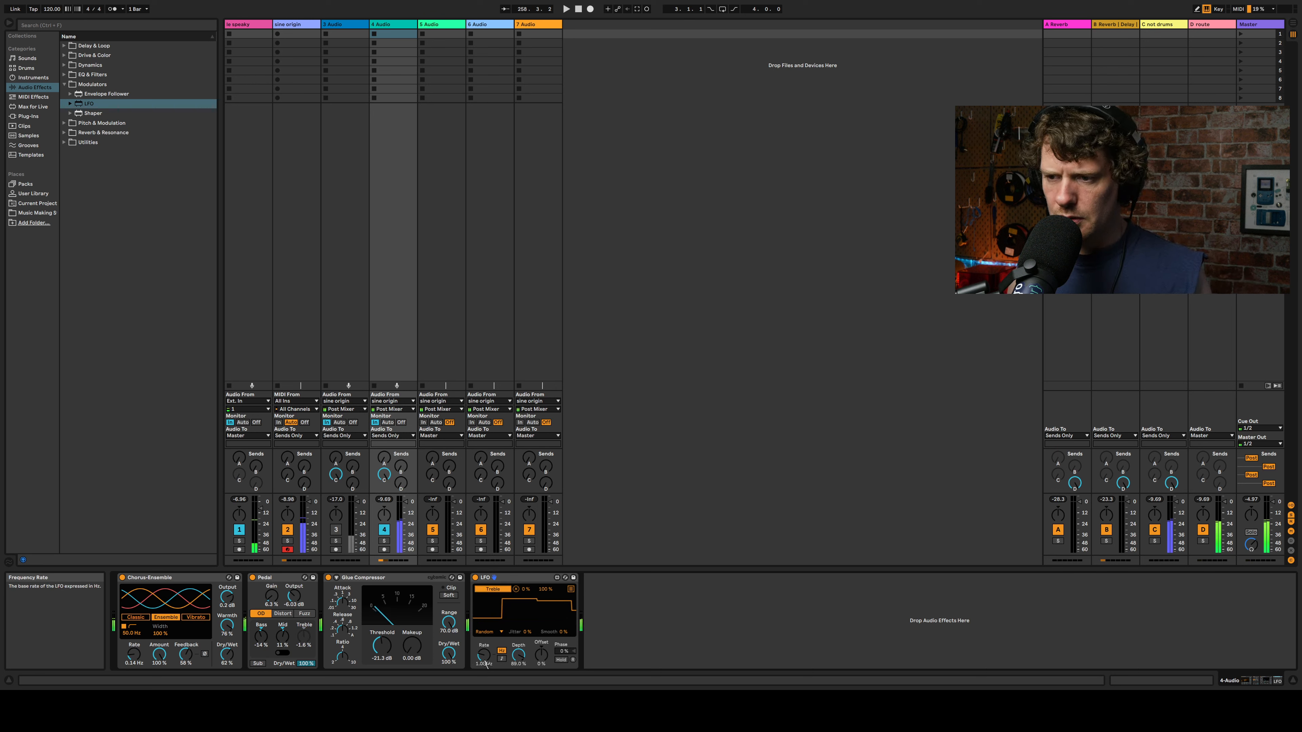
left_click_drag(485, 660, 483, 636)
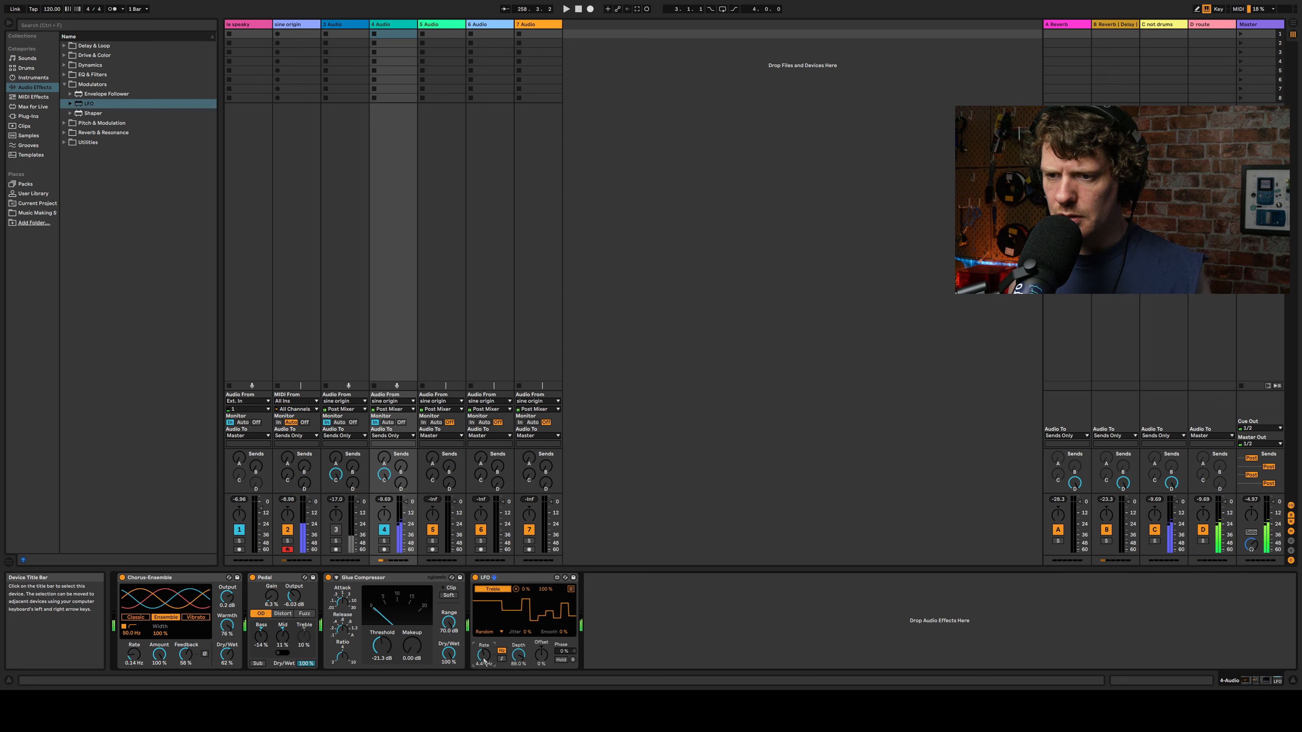
left_click_drag(562, 639, 562, 636)
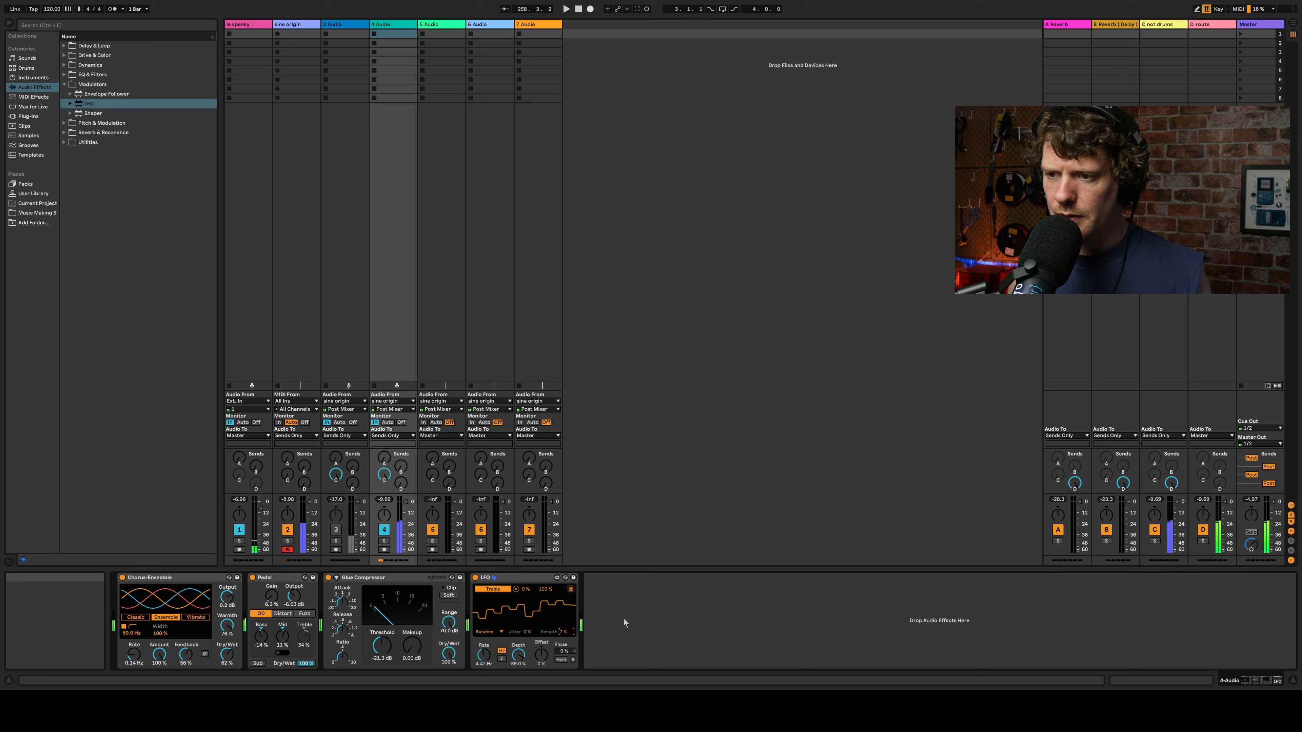
Step: Add a second LFO after the first and map it to the first LFO's rate
left_click_drag(89, 104, 607, 616)
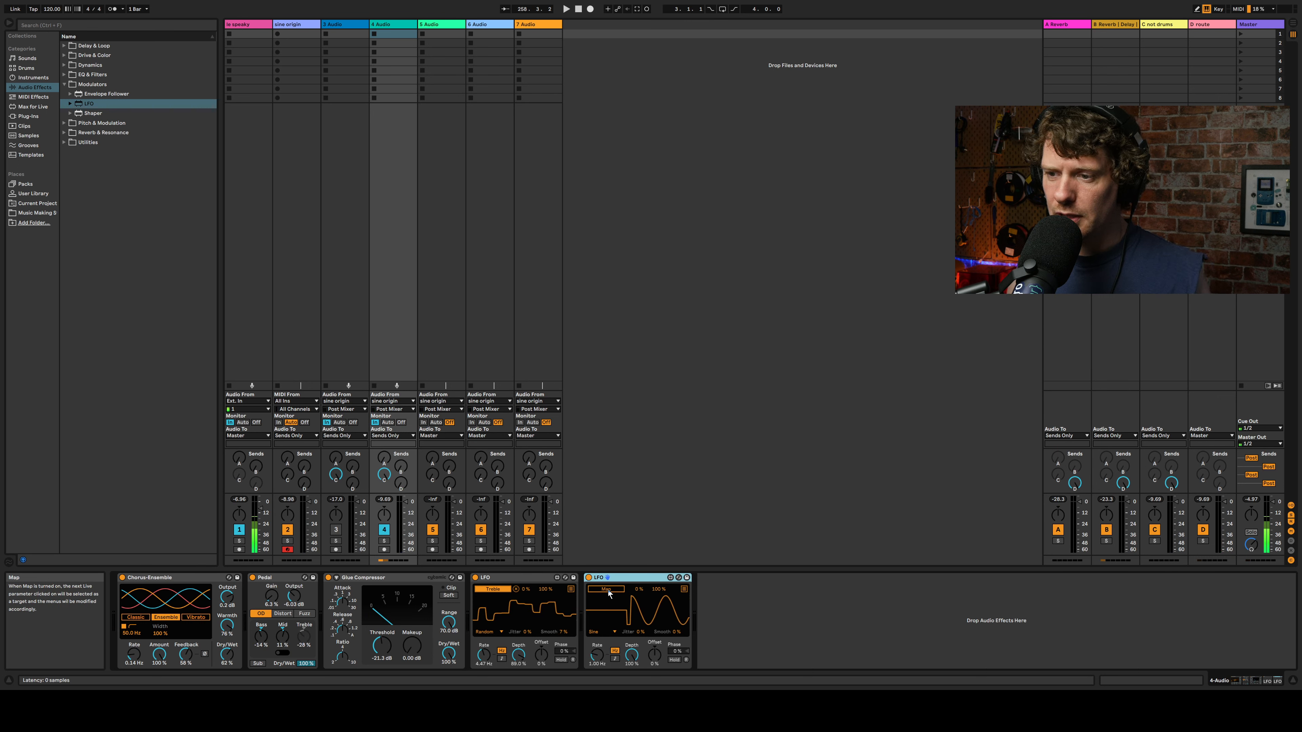
left_click(606, 590)
left_click(483, 654)
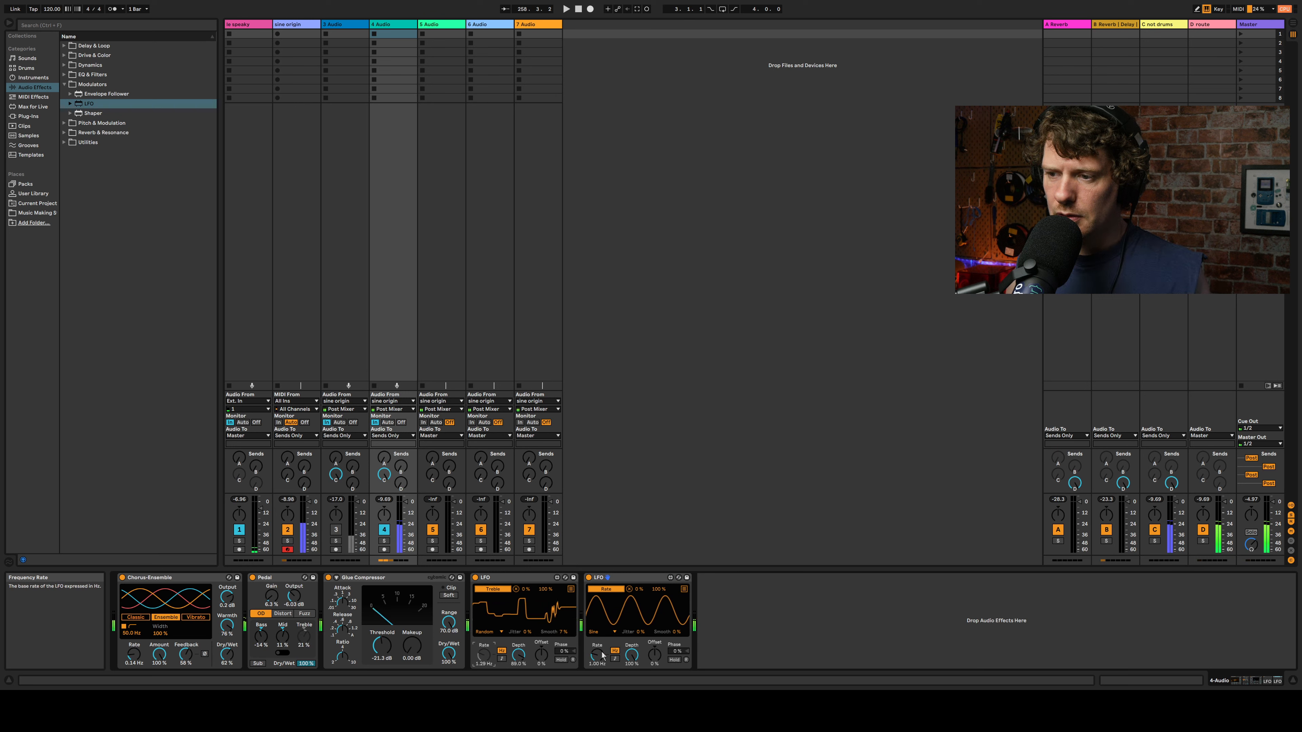
Step: Set the second LFO's waveform to Random, try some smoothing, and set its rate to about 3.07 Hz
left_click_drag(602, 655, 595, 658)
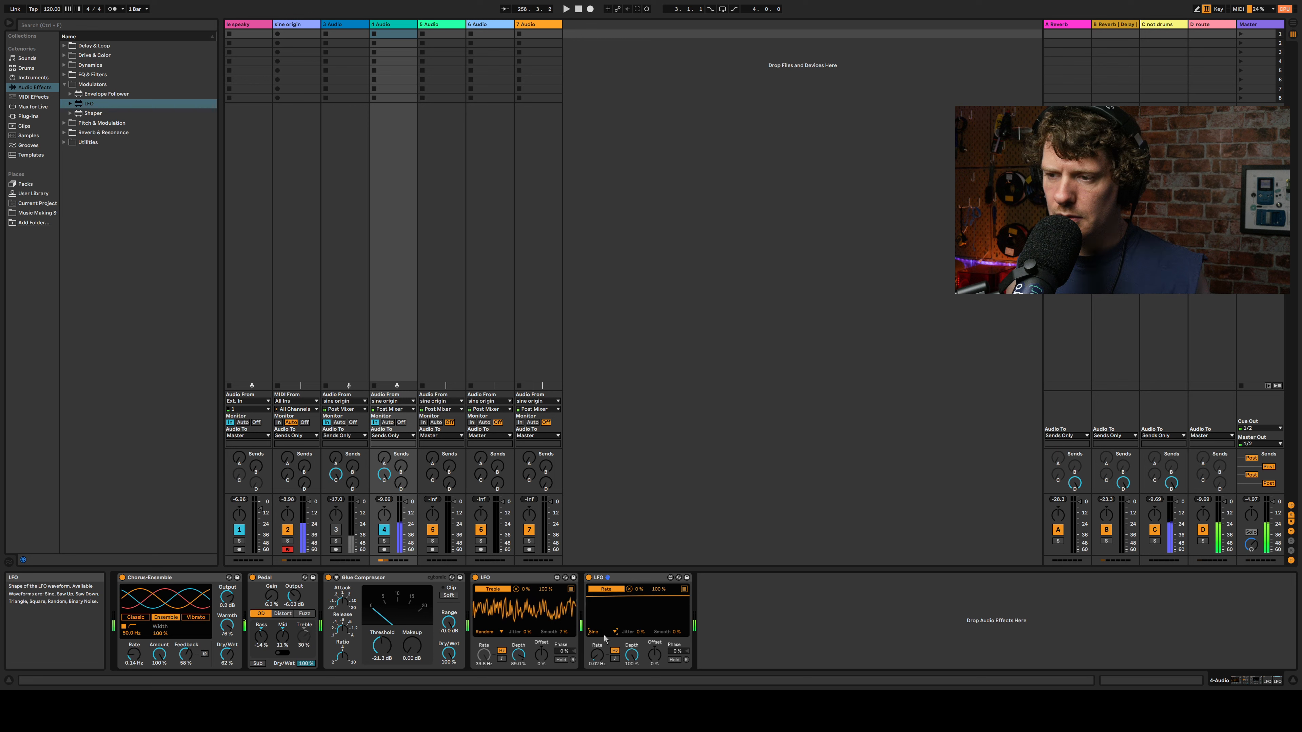
left_click(601, 679)
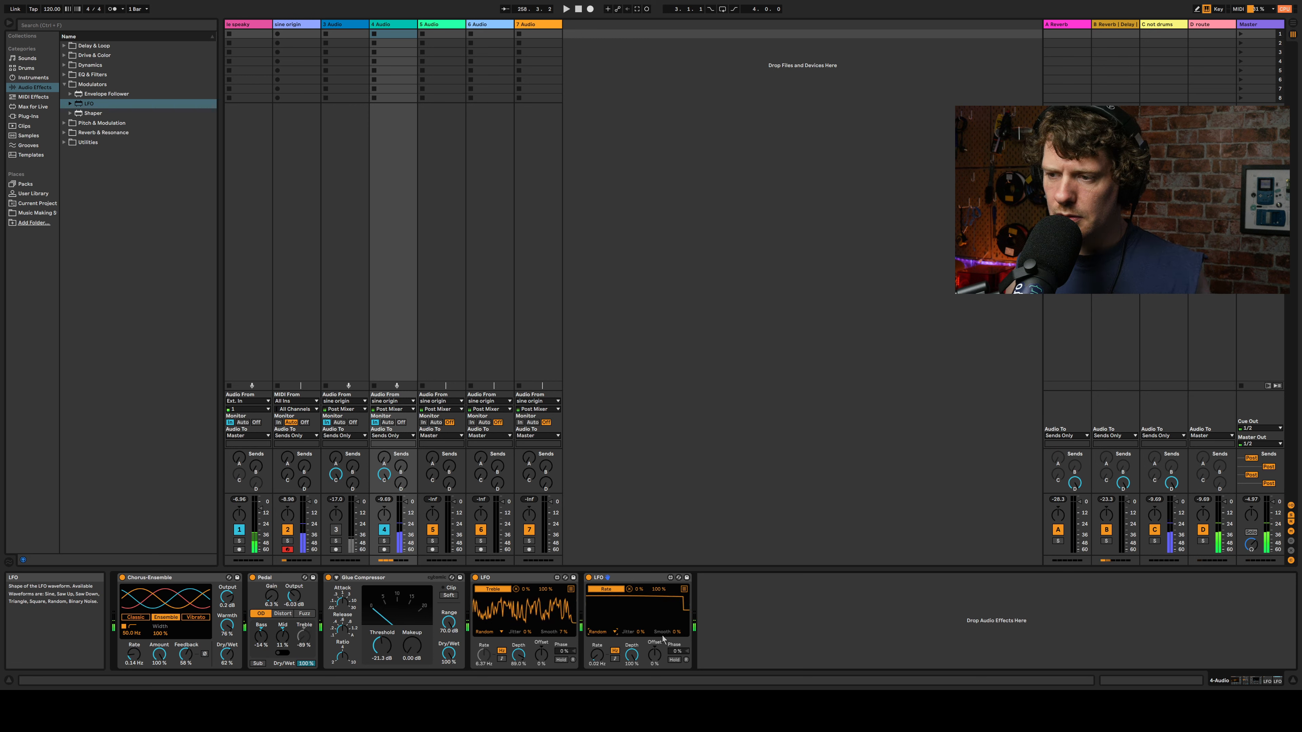
left_click_drag(676, 632, 676, 623)
left_click(601, 659)
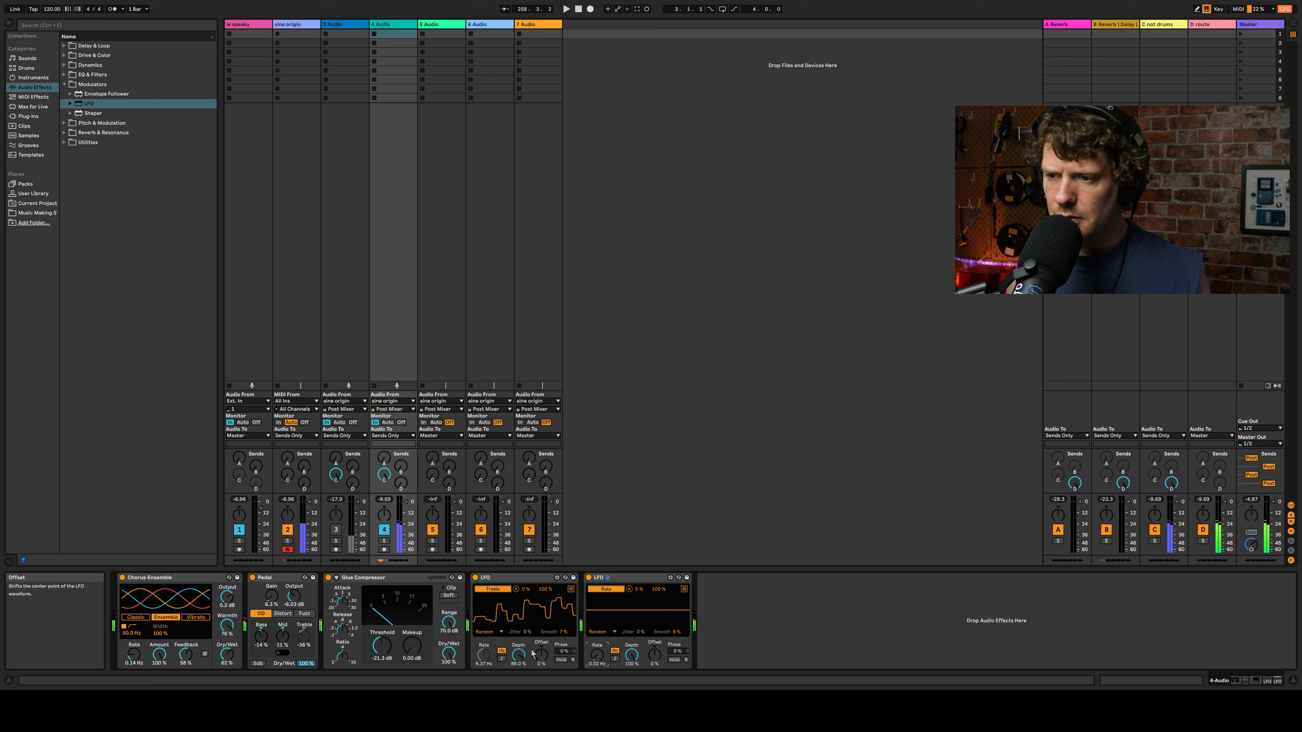
mouse_move(596, 655)
left_mouse_down()
mouse_move(596, 608)
mouse_move(599, 671)
left_mouse_up()
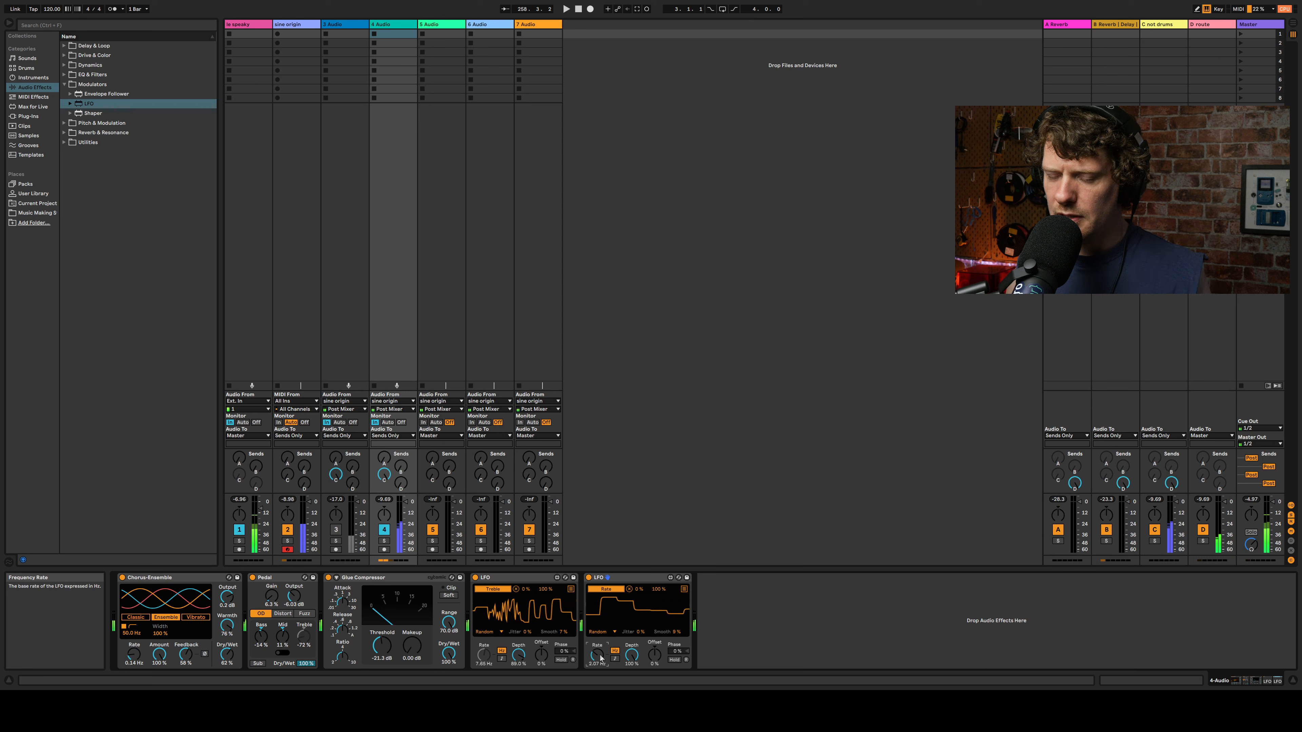
Step: Map the first LFO to the Chorus-Ensemble's rate as well, narrow that mapping's range, and raise the chorus dry/wet to 100%
mouse_move(137, 654)
left_mouse_down()
mouse_move(137, 614)
mouse_move(137, 649)
left_mouse_up()
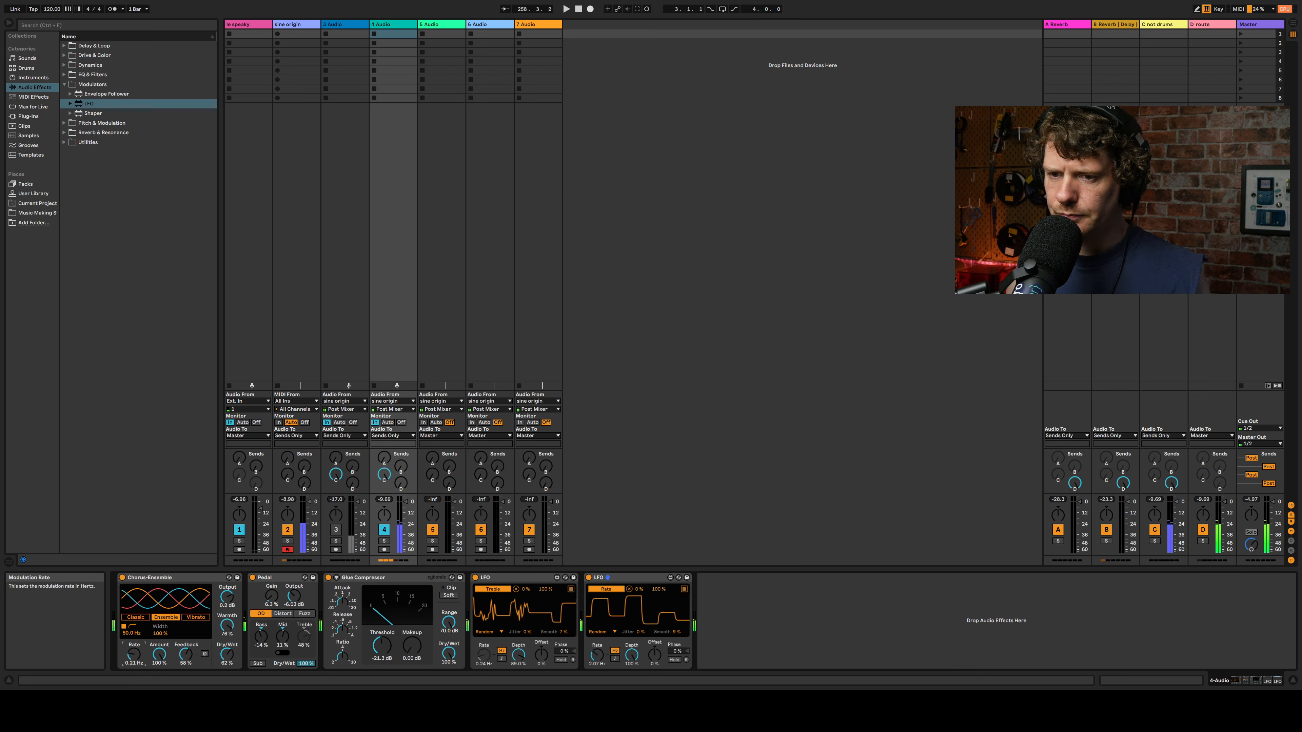
left_click(570, 589)
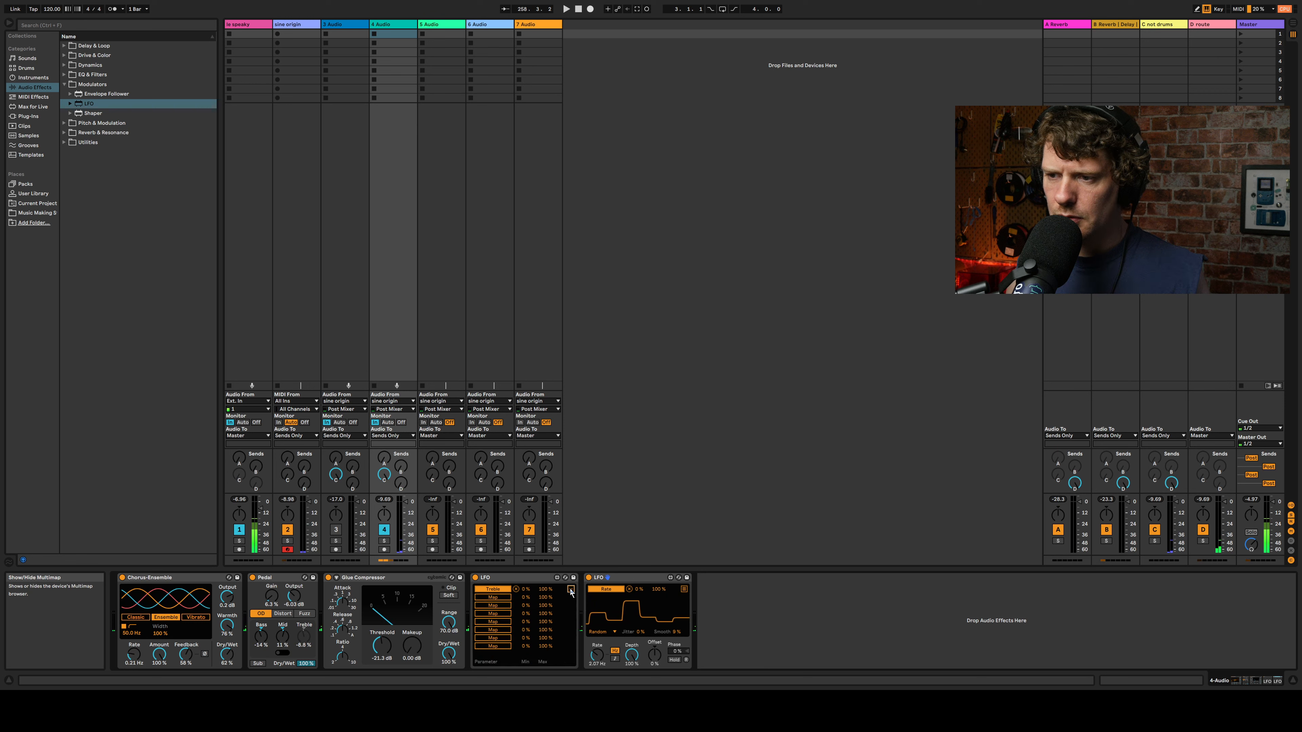
left_click(493, 597)
left_click(138, 664)
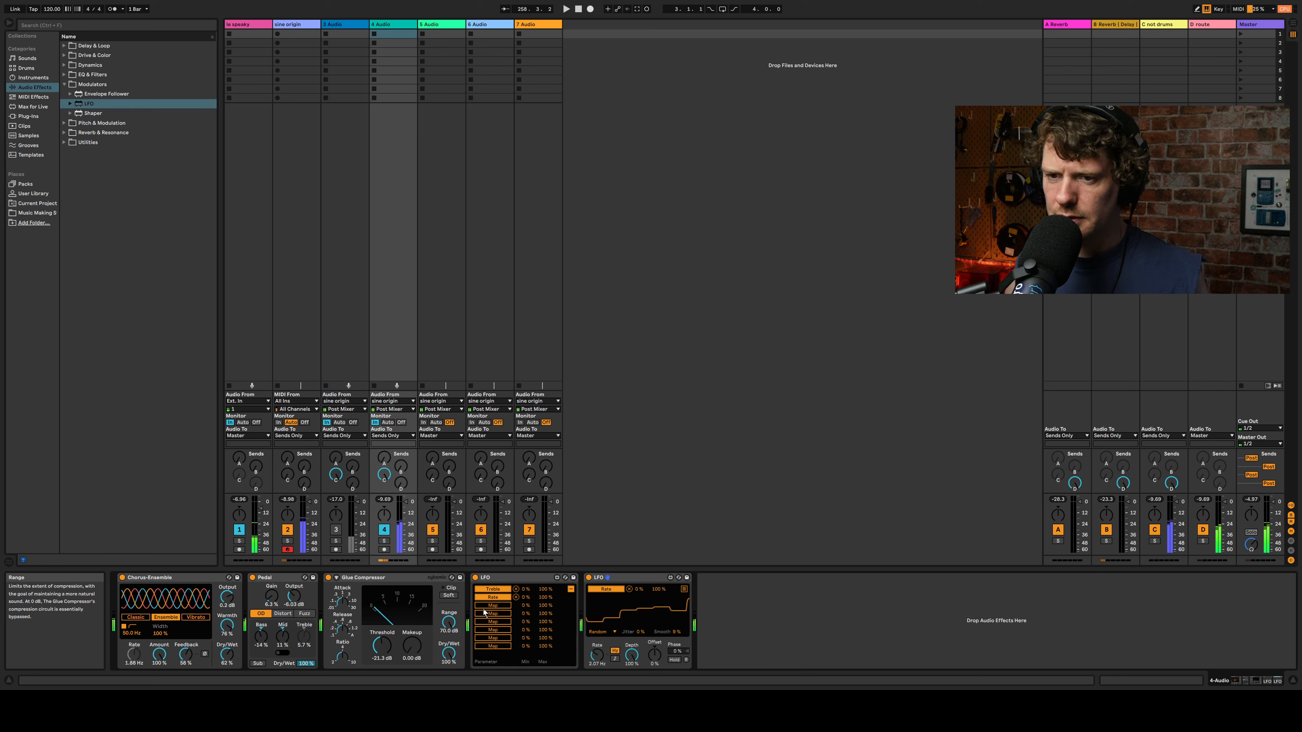
left_click_drag(545, 598, 545, 616)
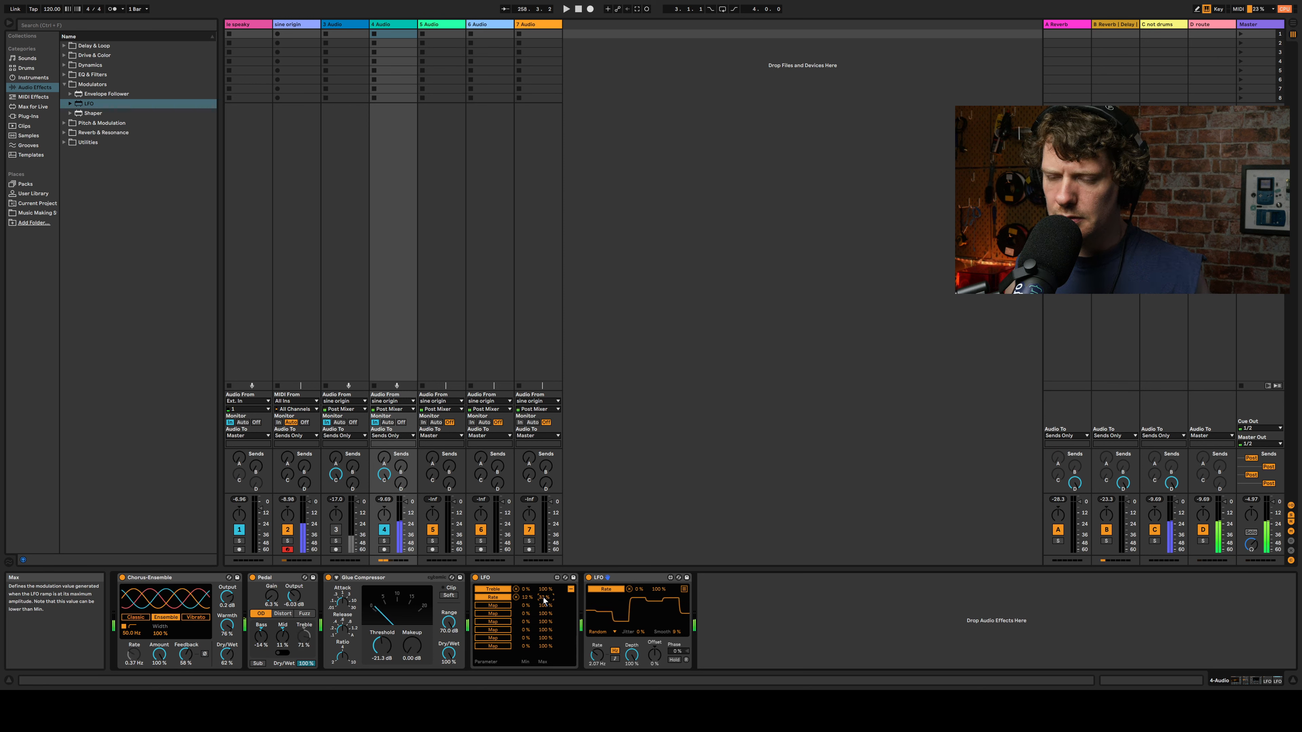
left_click_drag(220, 658, 221, 633)
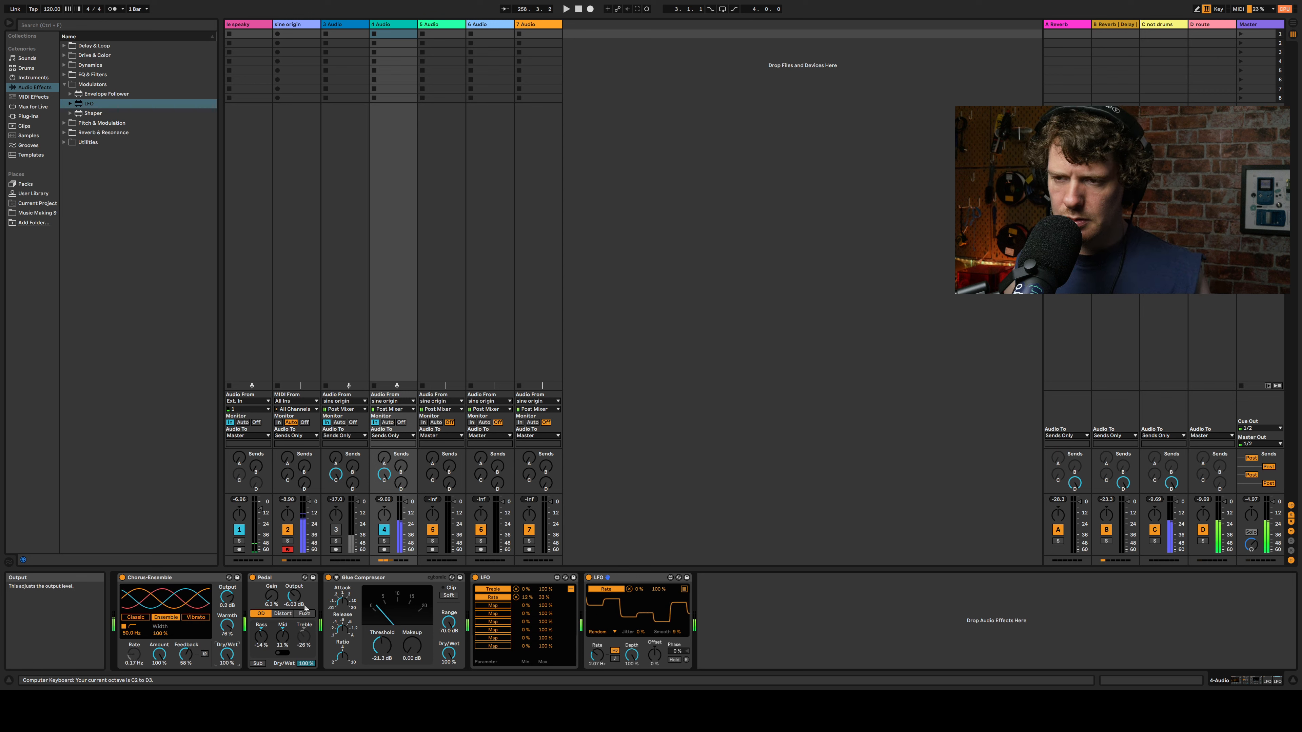
Step: Reactivate the 3 Audio track and show its devices, switching the track off and on again to compare the sound
left_click(338, 529)
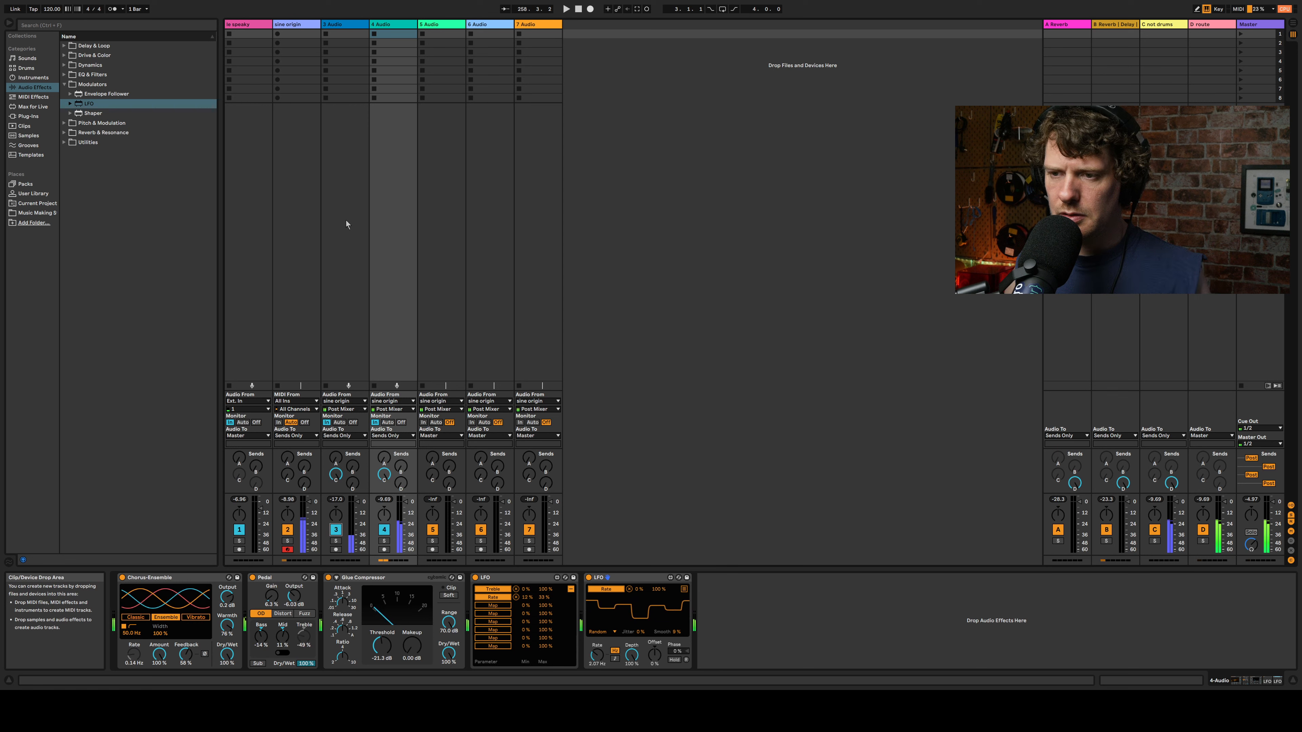
left_click(337, 29)
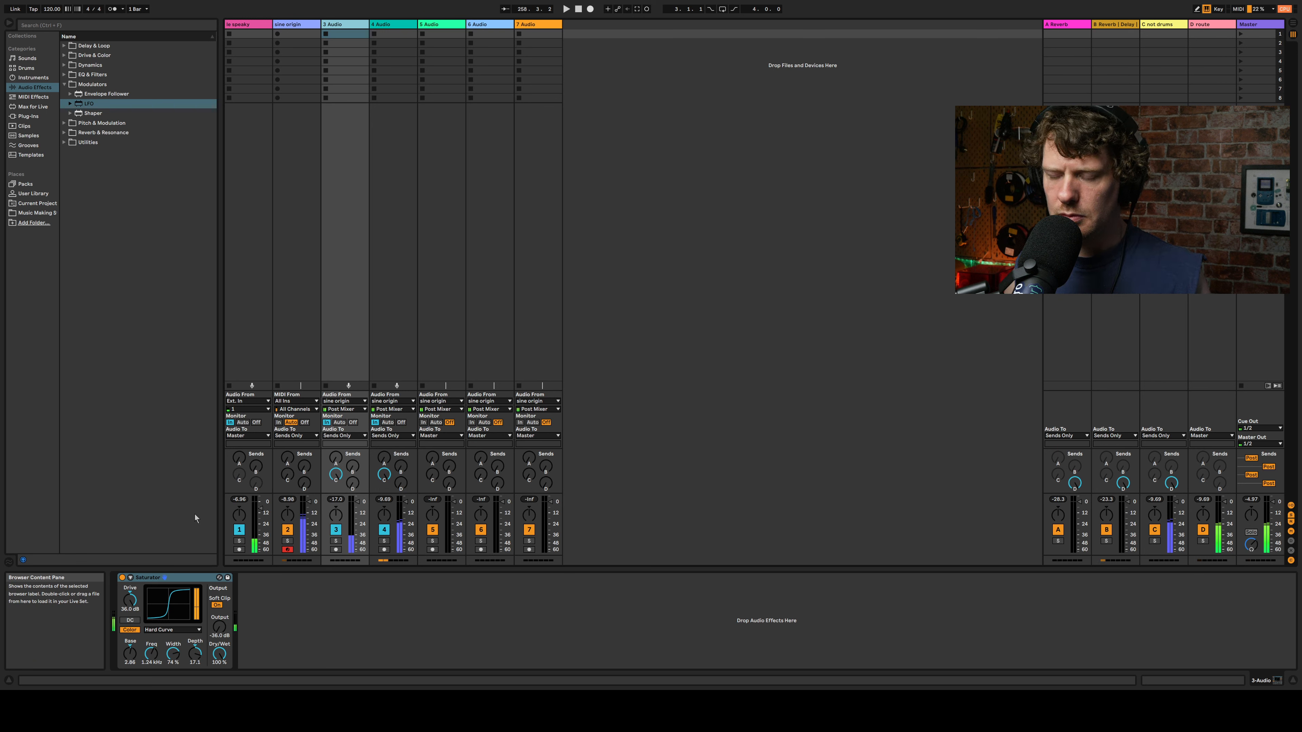
left_click(336, 530)
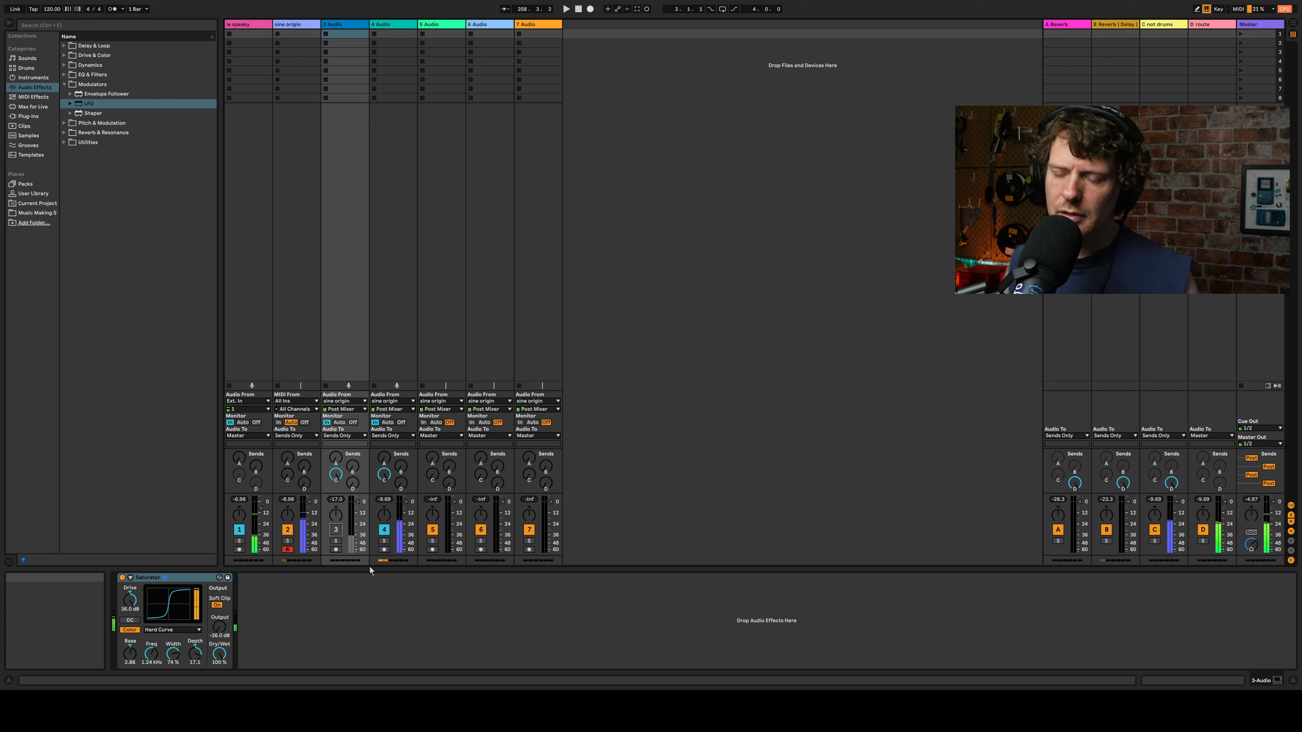
left_click(335, 530)
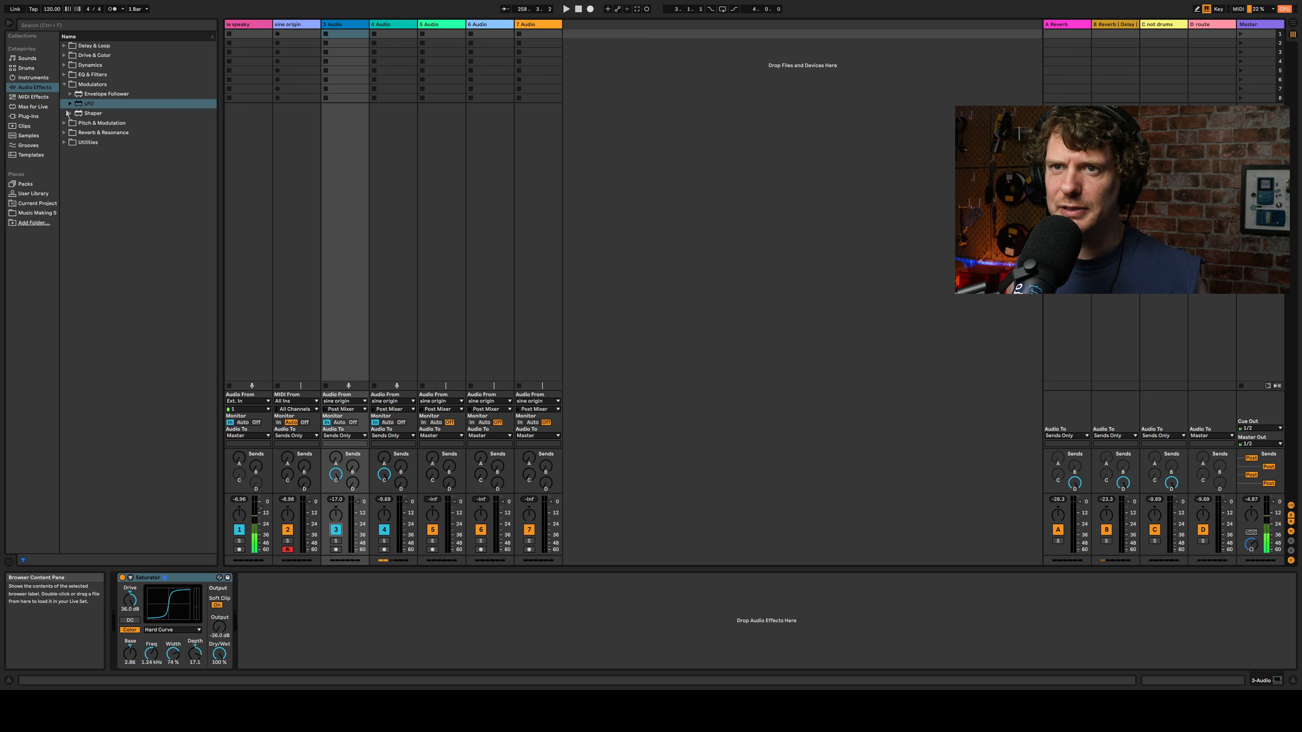
Step: Add an Auto Filter after the Saturator and group it into an Audio Effect Rack with a second parallel chain
left_click(64, 75)
left_click_drag(77, 85, 295, 581)
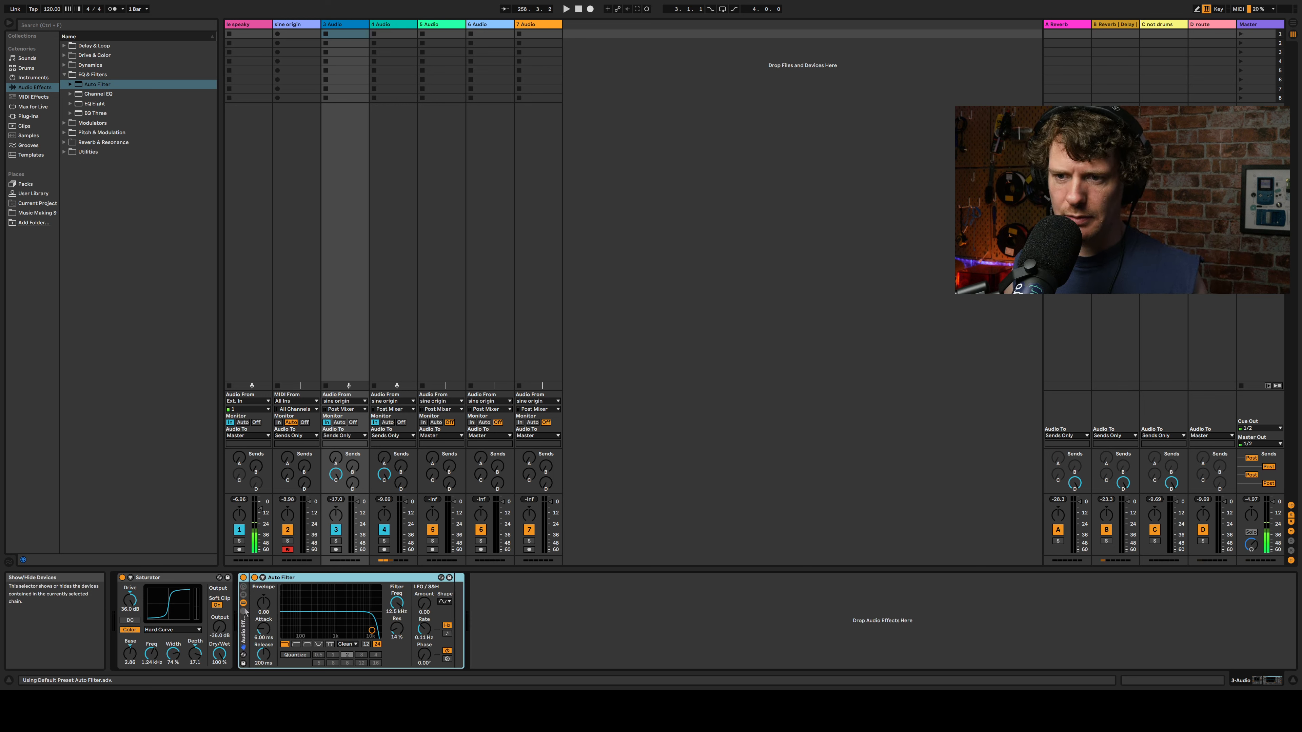
key("ctrl+g")
key("ctrl+t")
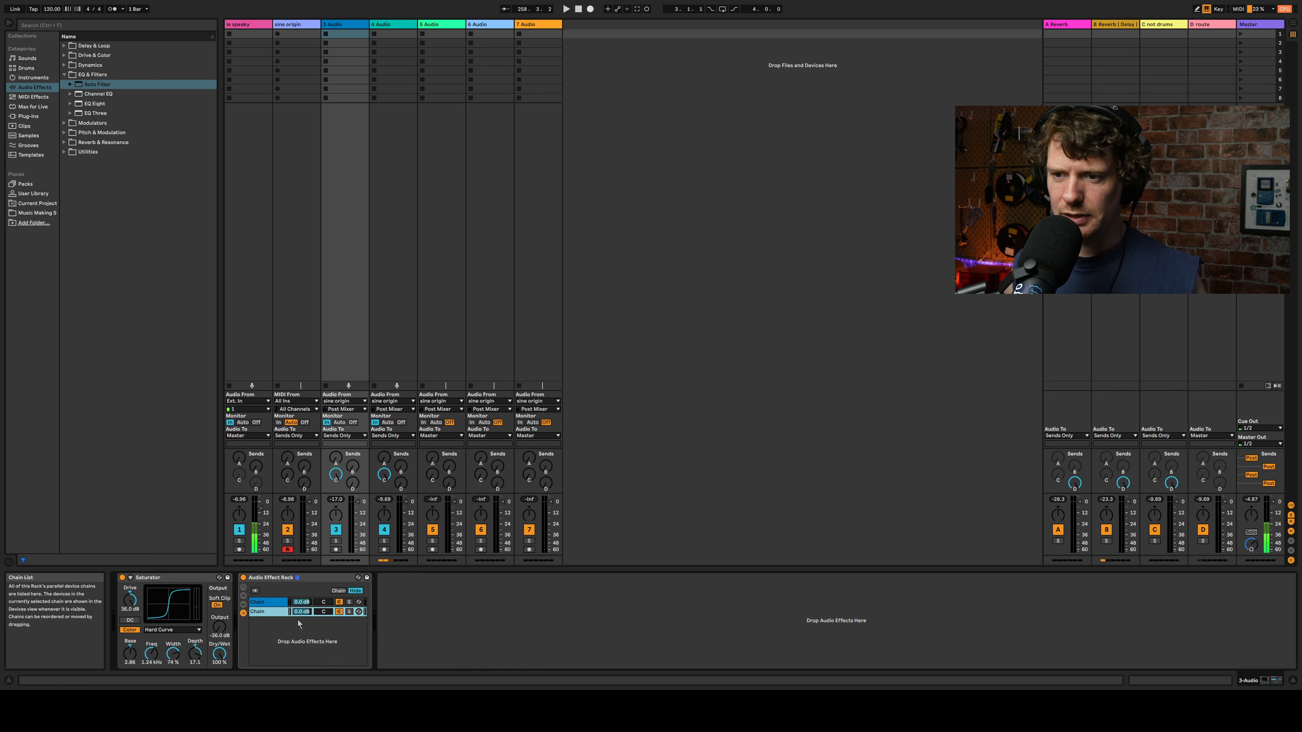
Step: Delete the Auto Filter from the rack's second chain and select the first chain
left_click(446, 578)
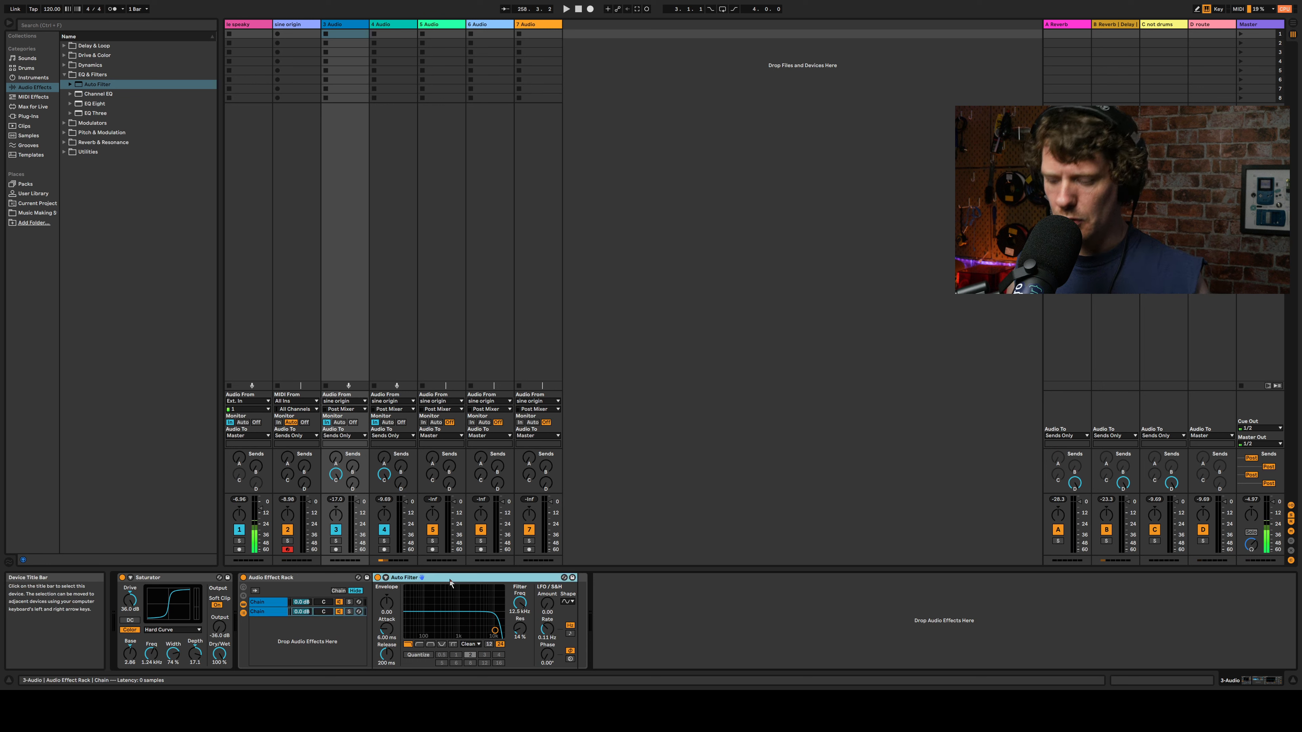
key("Delete")
left_click(302, 612)
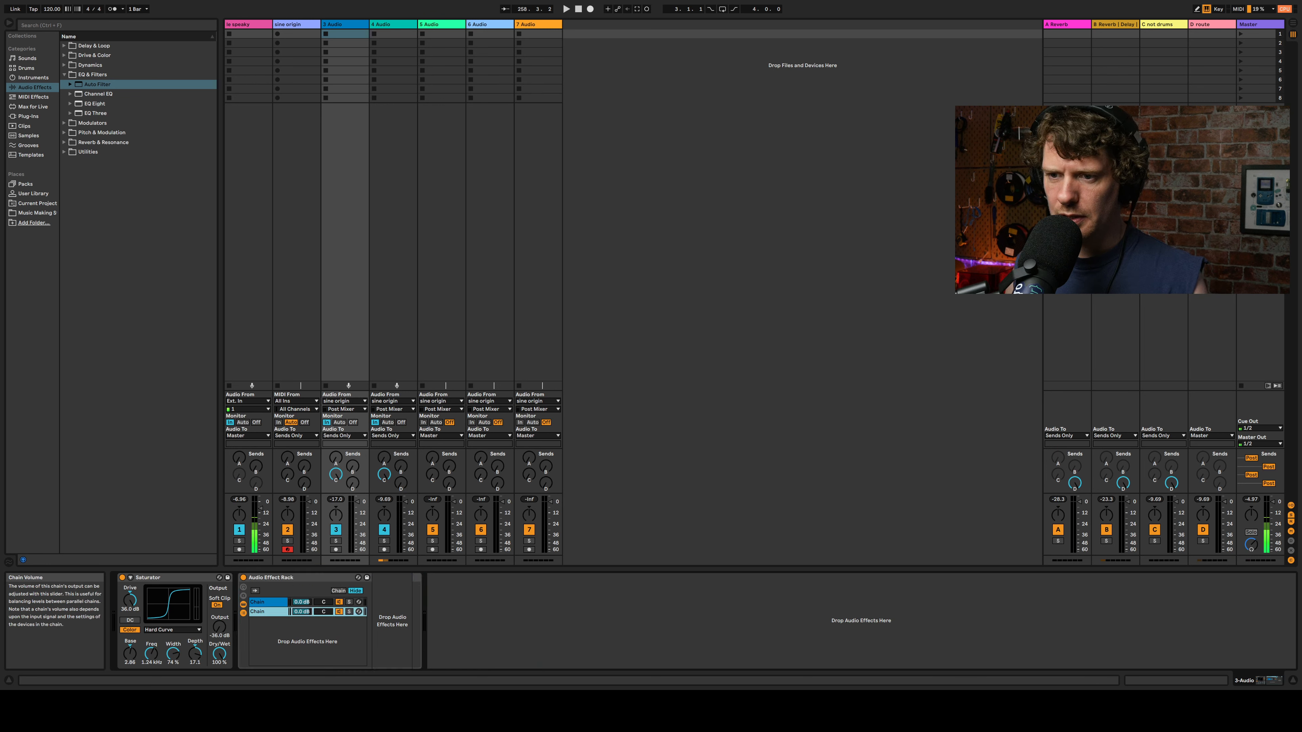
left_click(297, 604)
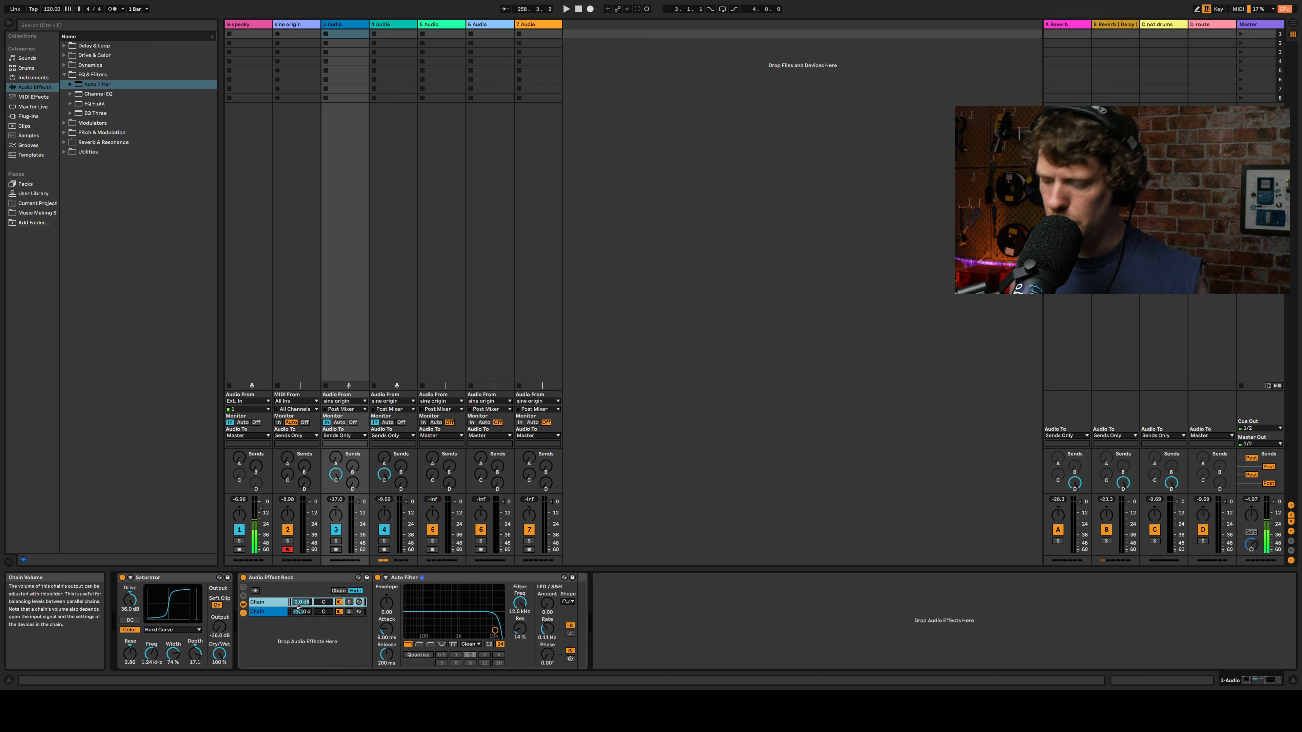
Step: Set the Auto Filter to band-pass with about 115% resonance, tuning its cutoff with the first chain soloed and 4 Audio deactivated
left_click(429, 644)
left_click_drag(467, 626, 466, 596)
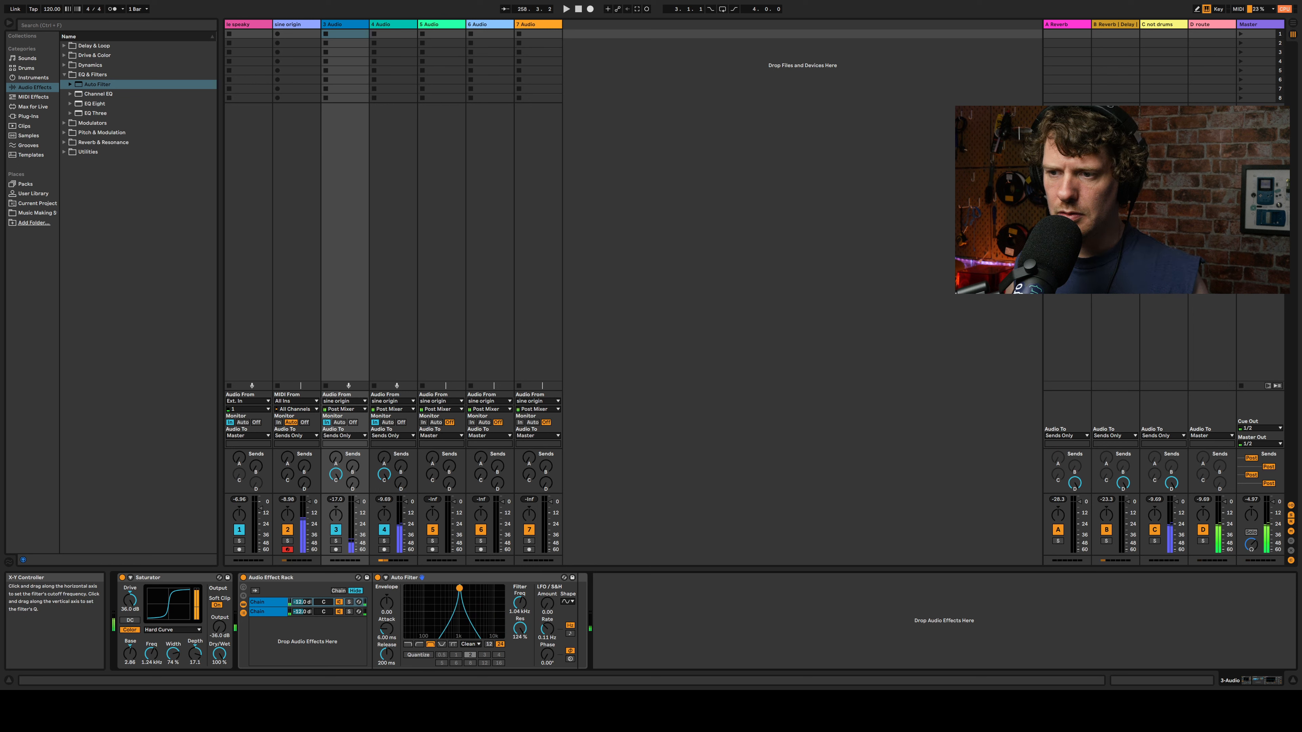
left_click_drag(459, 588, 455, 588)
left_click(349, 602)
left_click(384, 531)
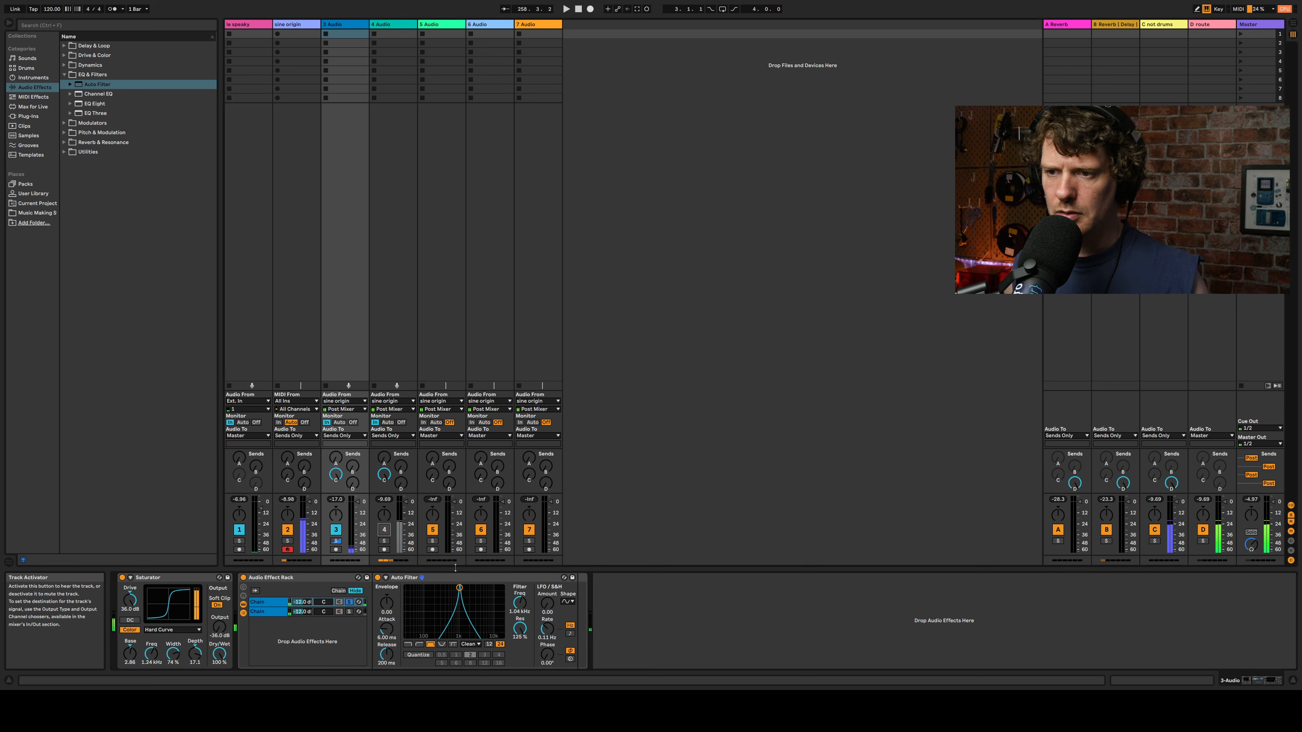
left_click_drag(459, 588, 463, 587)
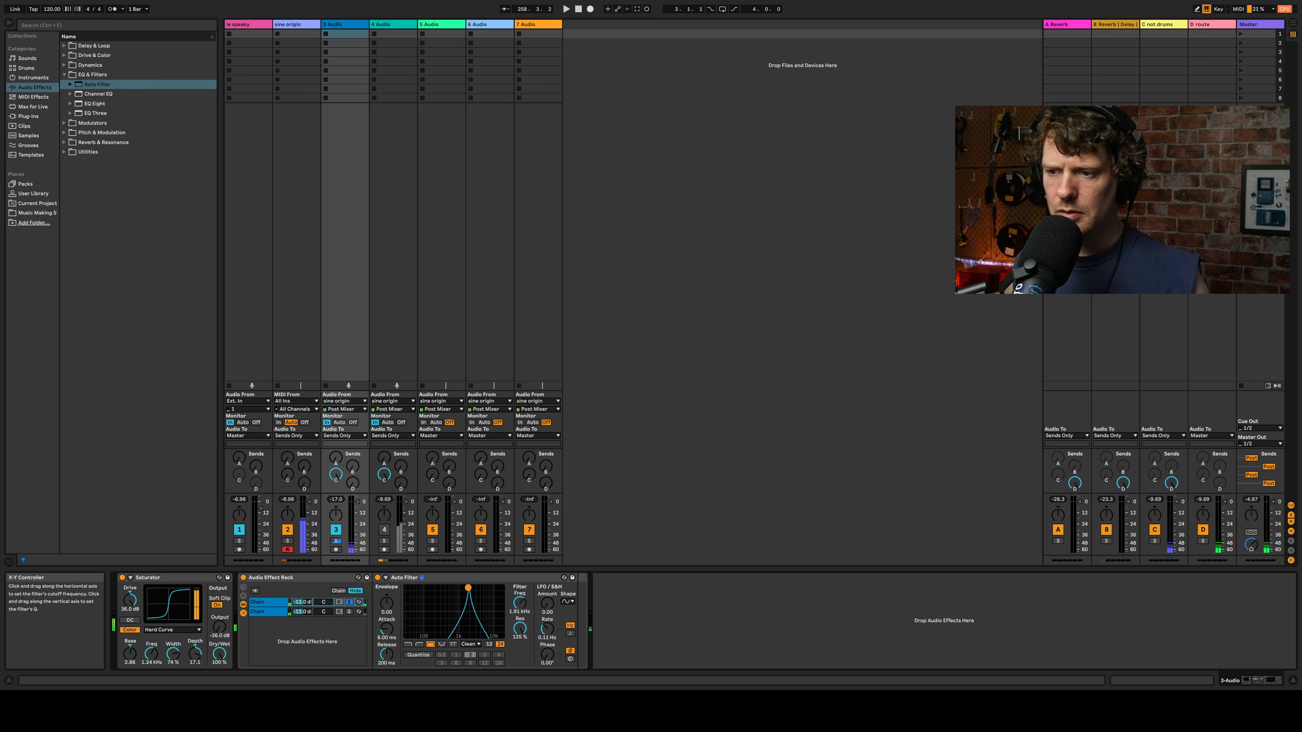
Step: Switch the Auto Filter's circuit type to OSR, raise its drive to 22.3 dB, and retune the cutoff to 1.34 kHz
left_click(470, 644)
left_click(469, 661)
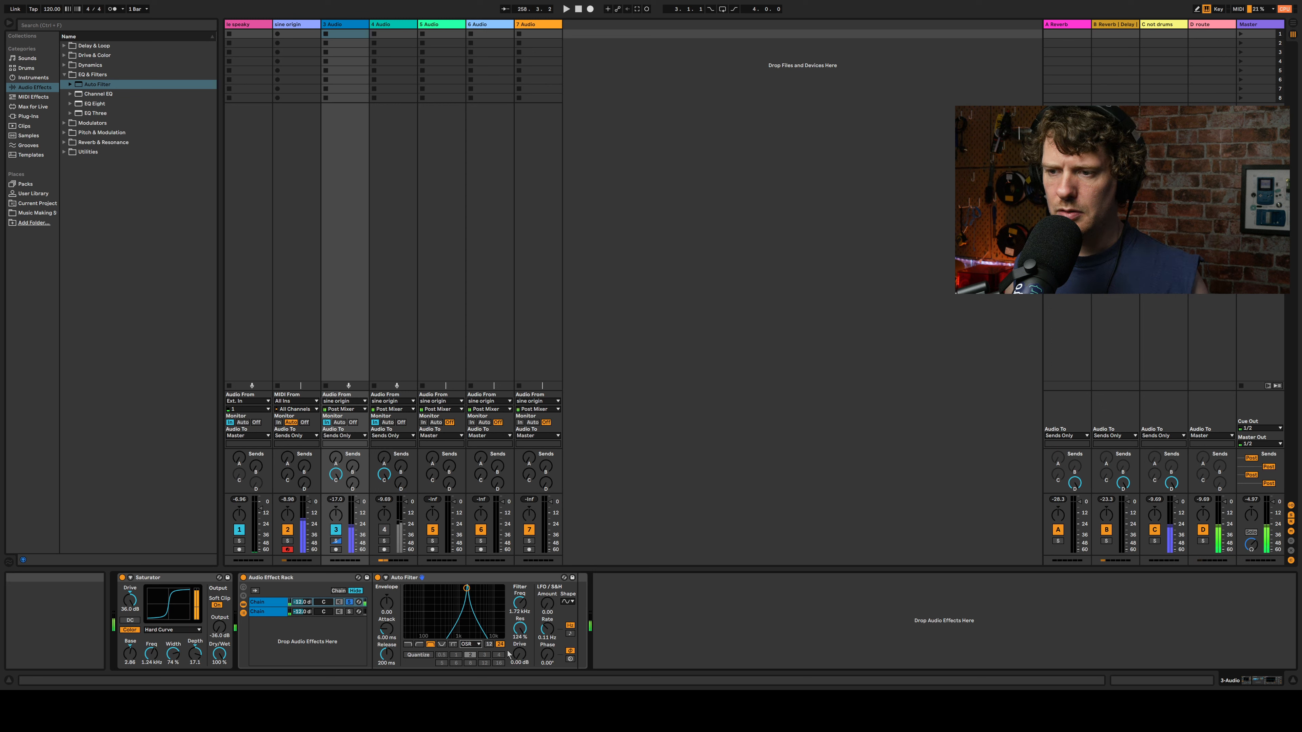
left_click_drag(519, 654, 519, 590)
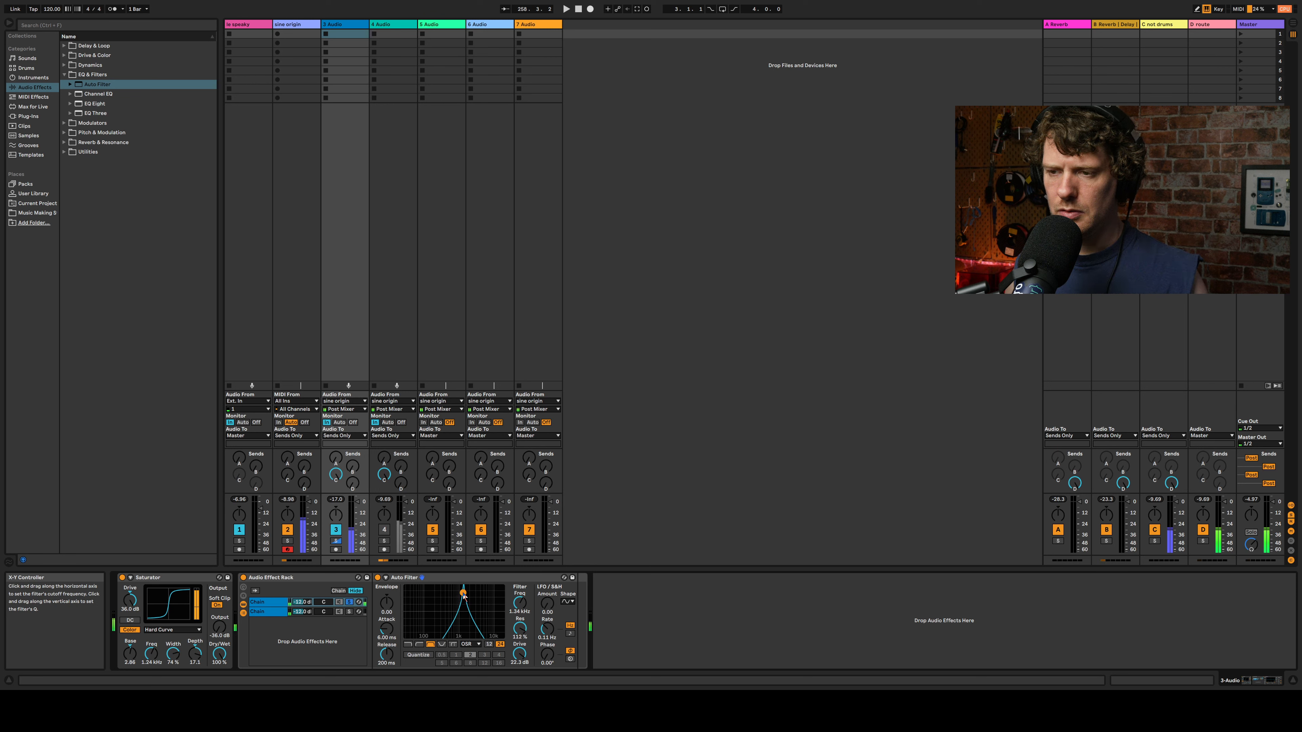
Step: Unsolo the rack's first chain, lower the Auto Filter's resonance slightly, and reactivate the 4 Audio track
left_click(349, 601)
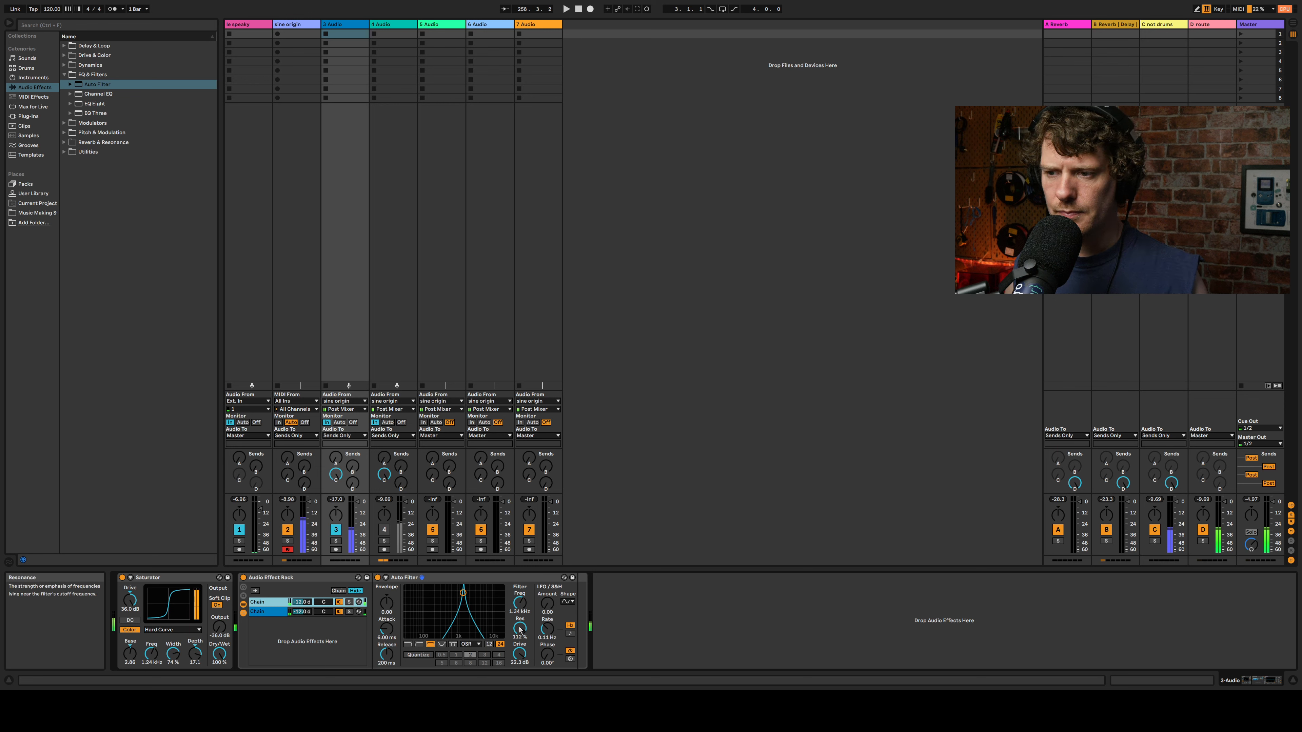
left_click_drag(520, 629, 520, 634)
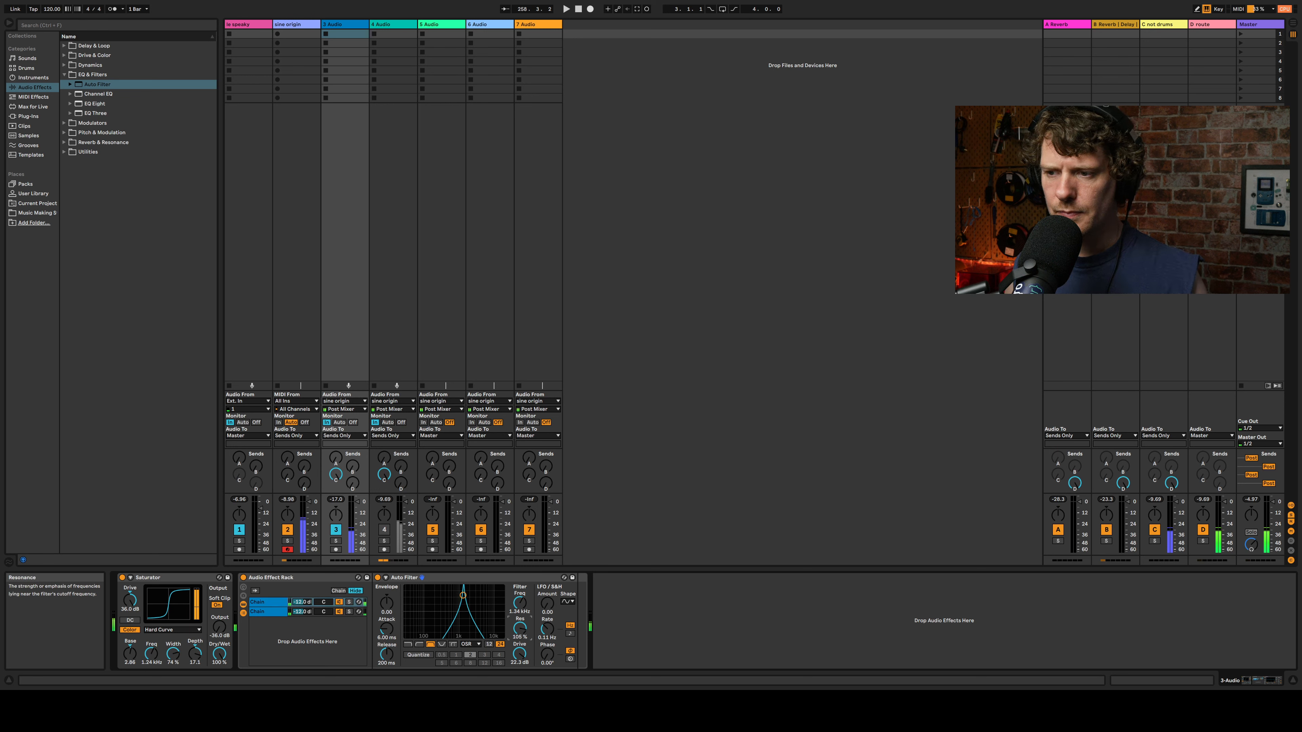
left_click(382, 529)
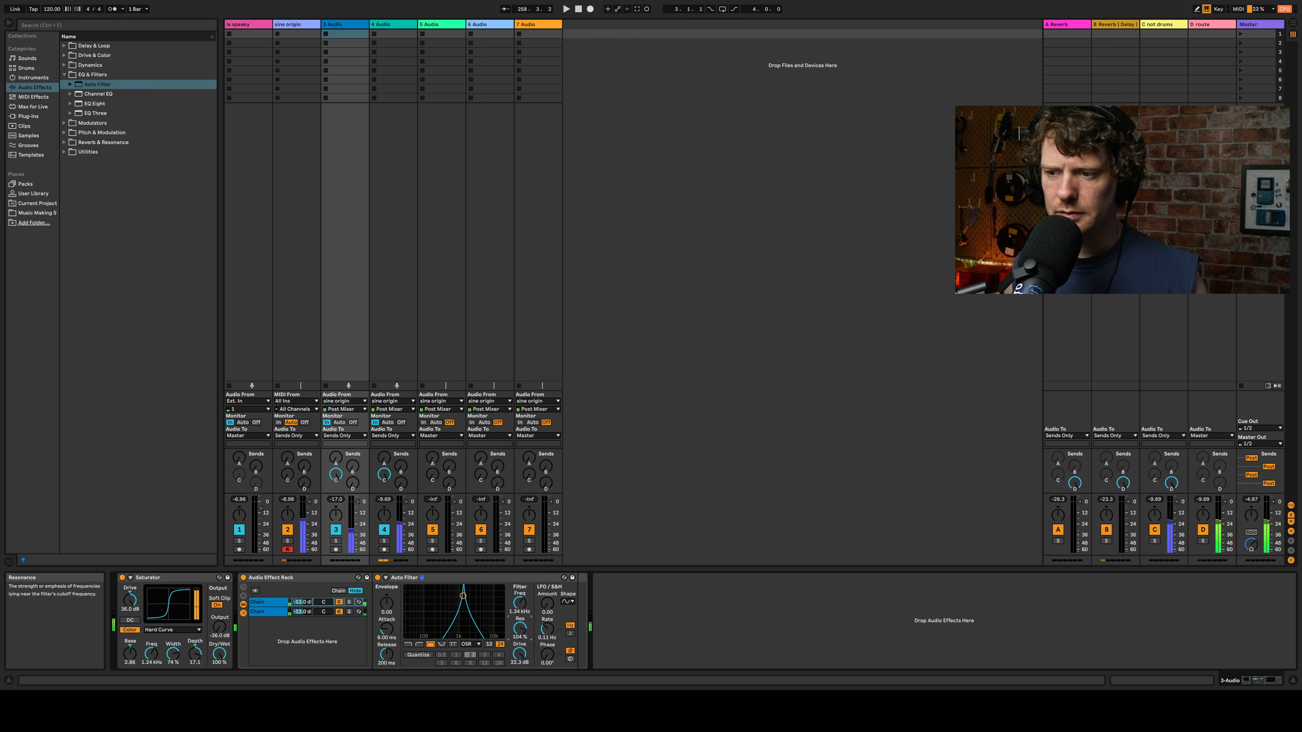
Step: Add an LFO after the rack, map it to the Auto Filter's resonance with a 74–88% range, and raise its rate to about 3.4 Hz
left_click(64, 124)
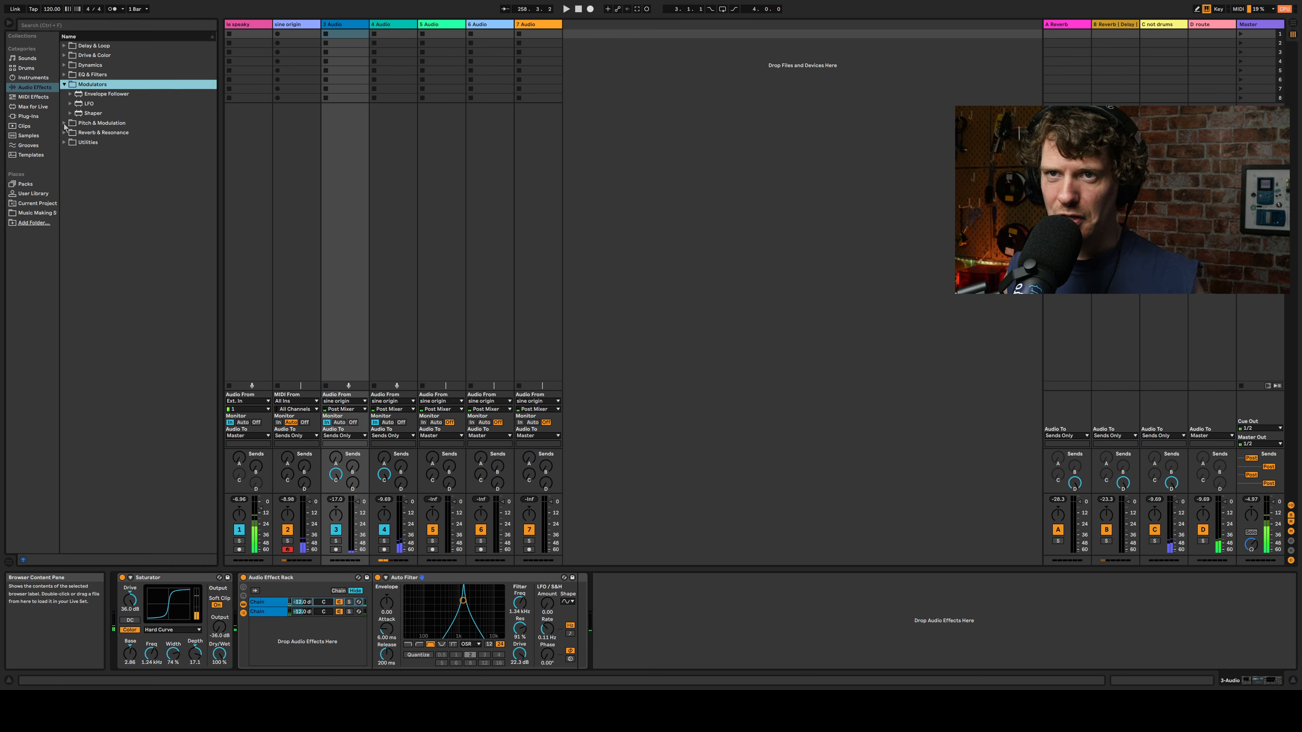
left_click_drag(83, 103, 593, 664)
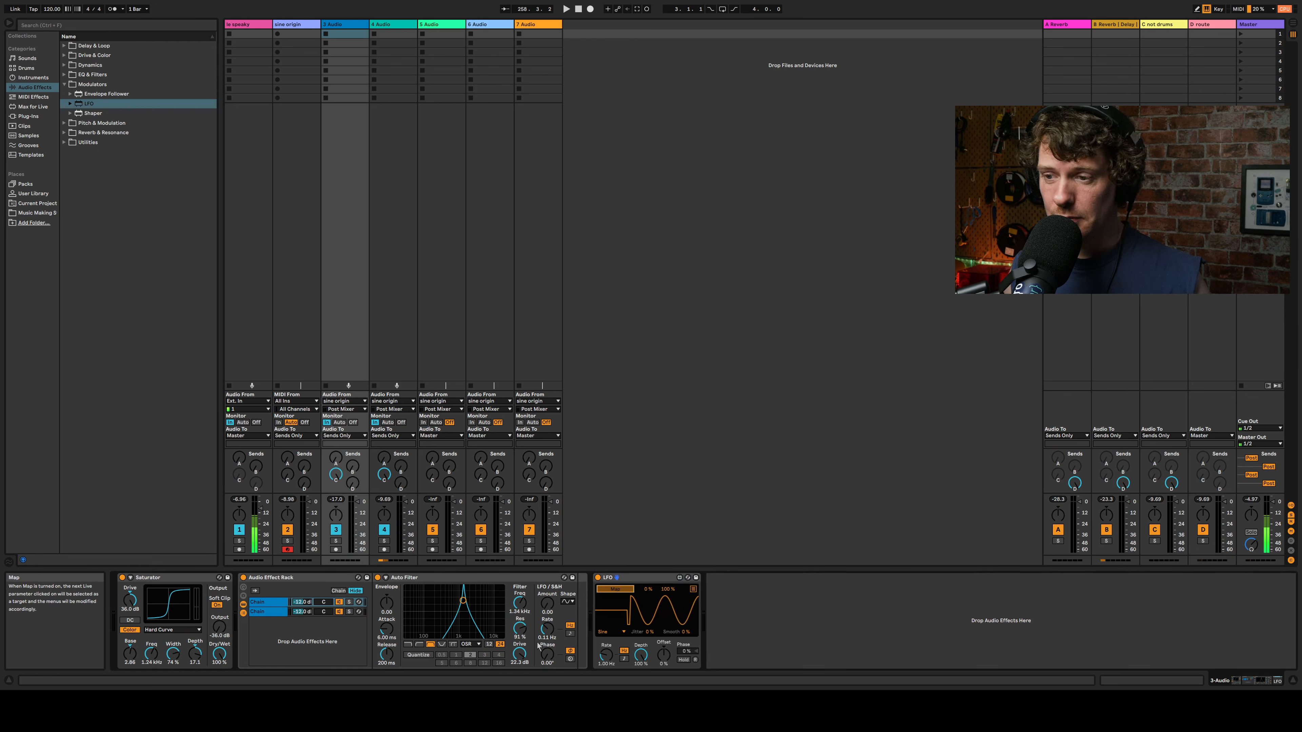
left_click(520, 629)
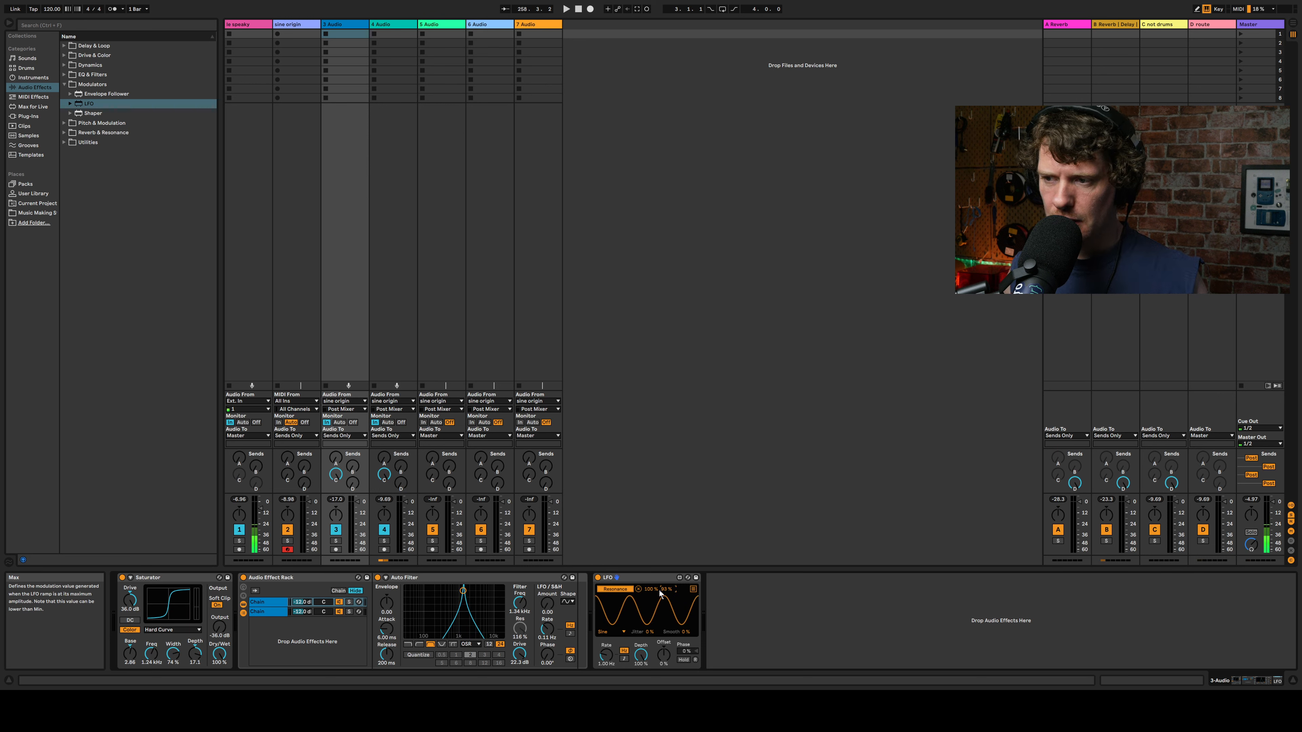
left_click_drag(664, 588, 650, 591)
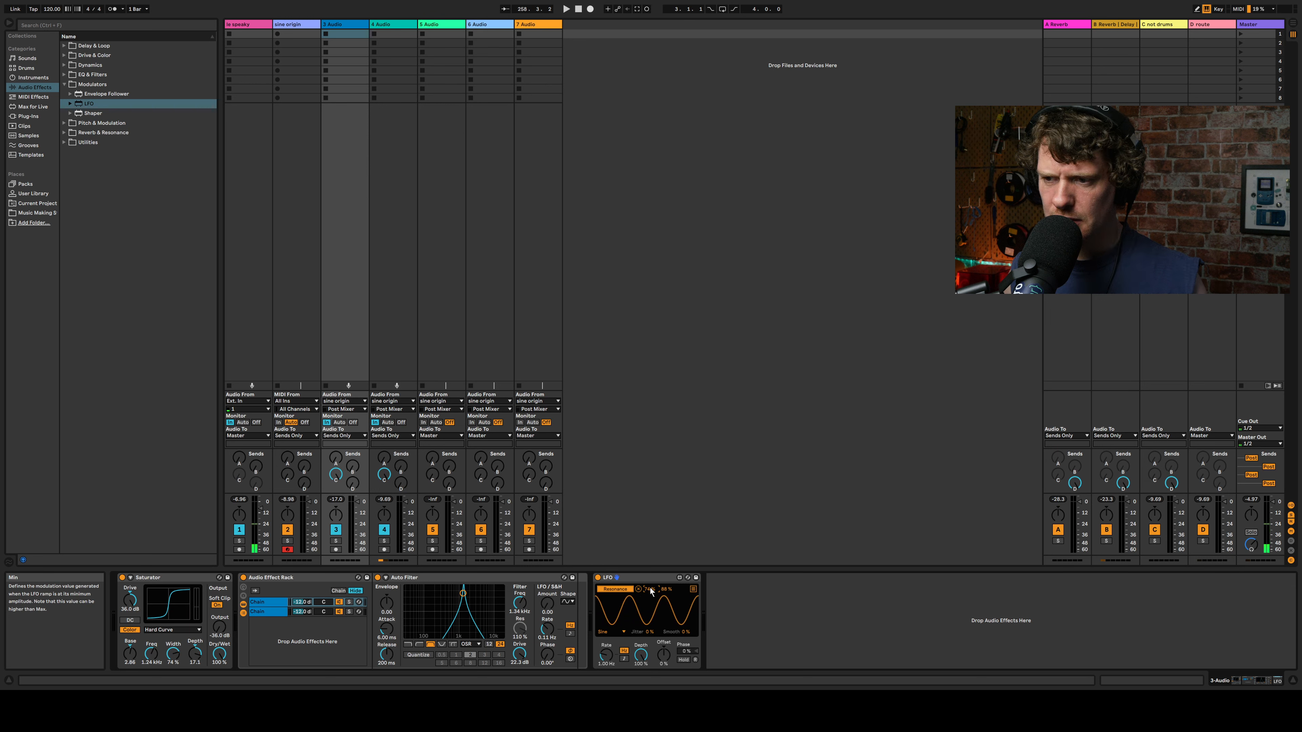
left_click_drag(604, 662, 606, 653)
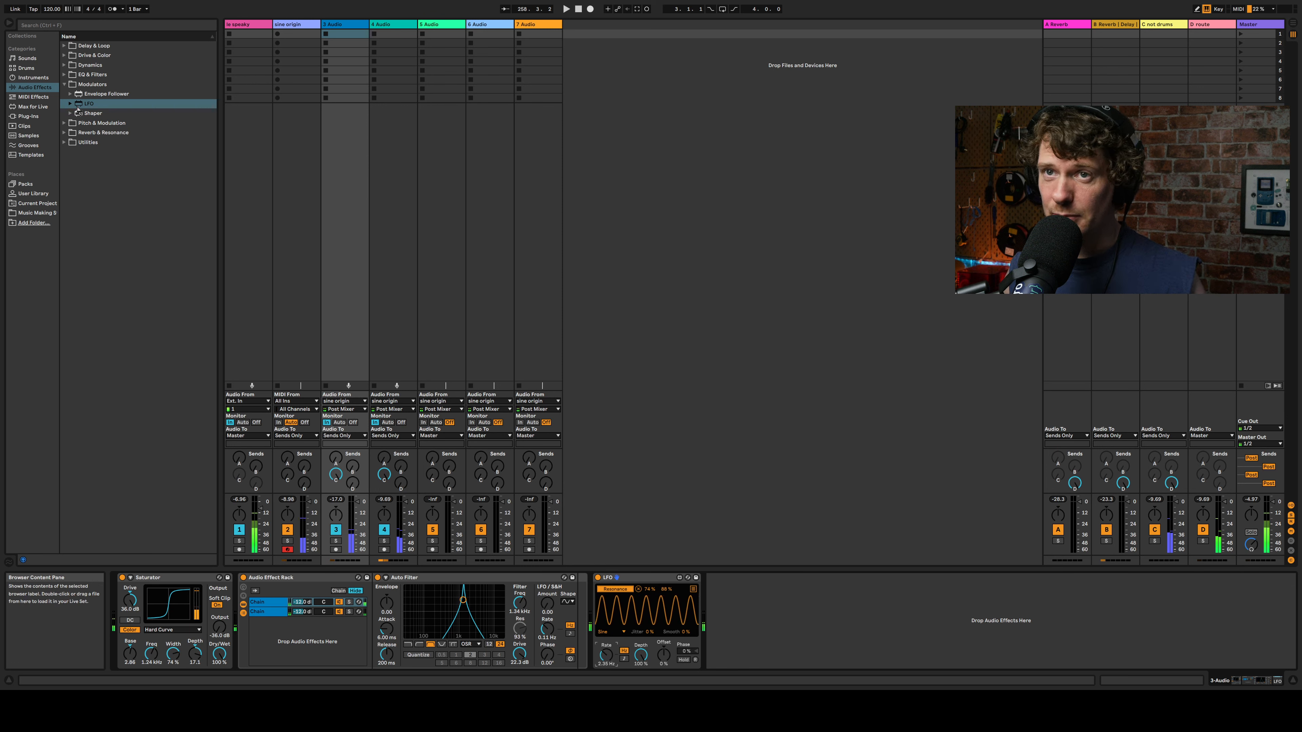
Step: Add a second LFO, map it to the first LFO's rate, and set its depth to about 57.5% and rate to 0.02 Hz
left_click_drag(78, 106, 719, 658)
left_click(728, 589)
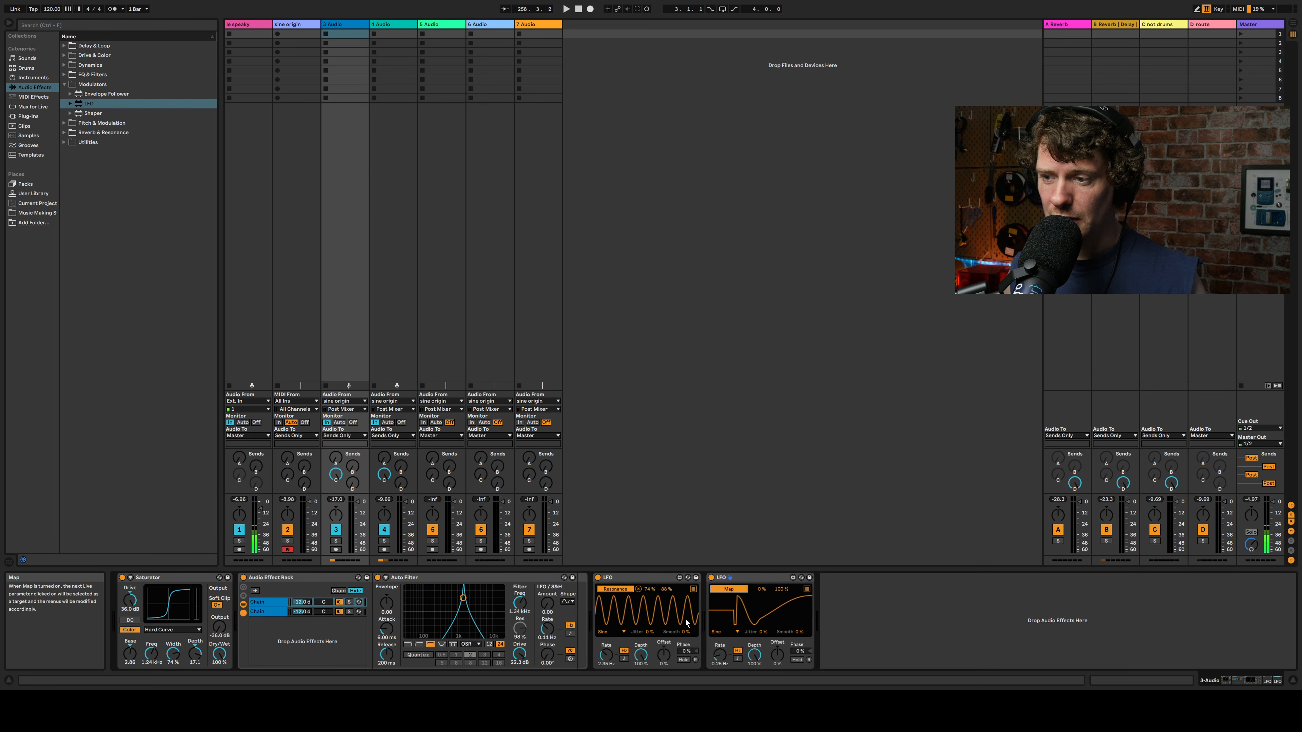
left_click(605, 655)
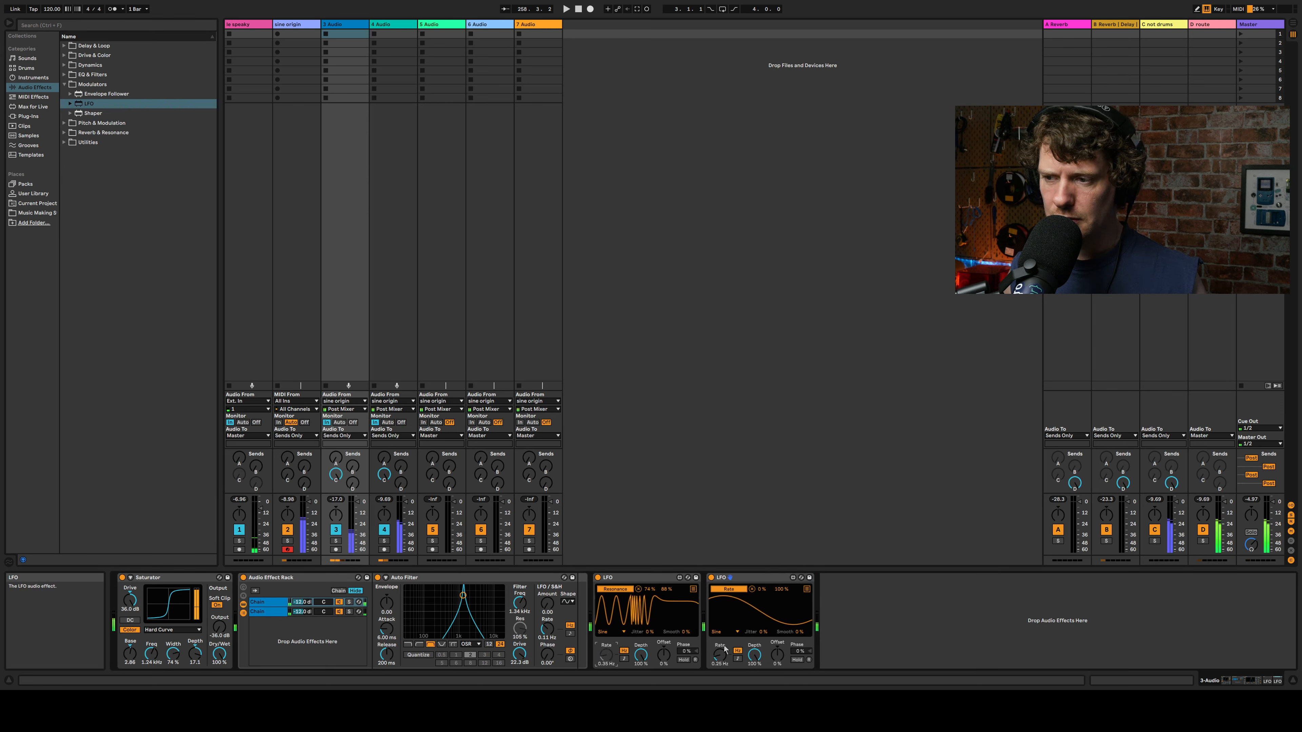
left_click_drag(755, 653, 759, 658)
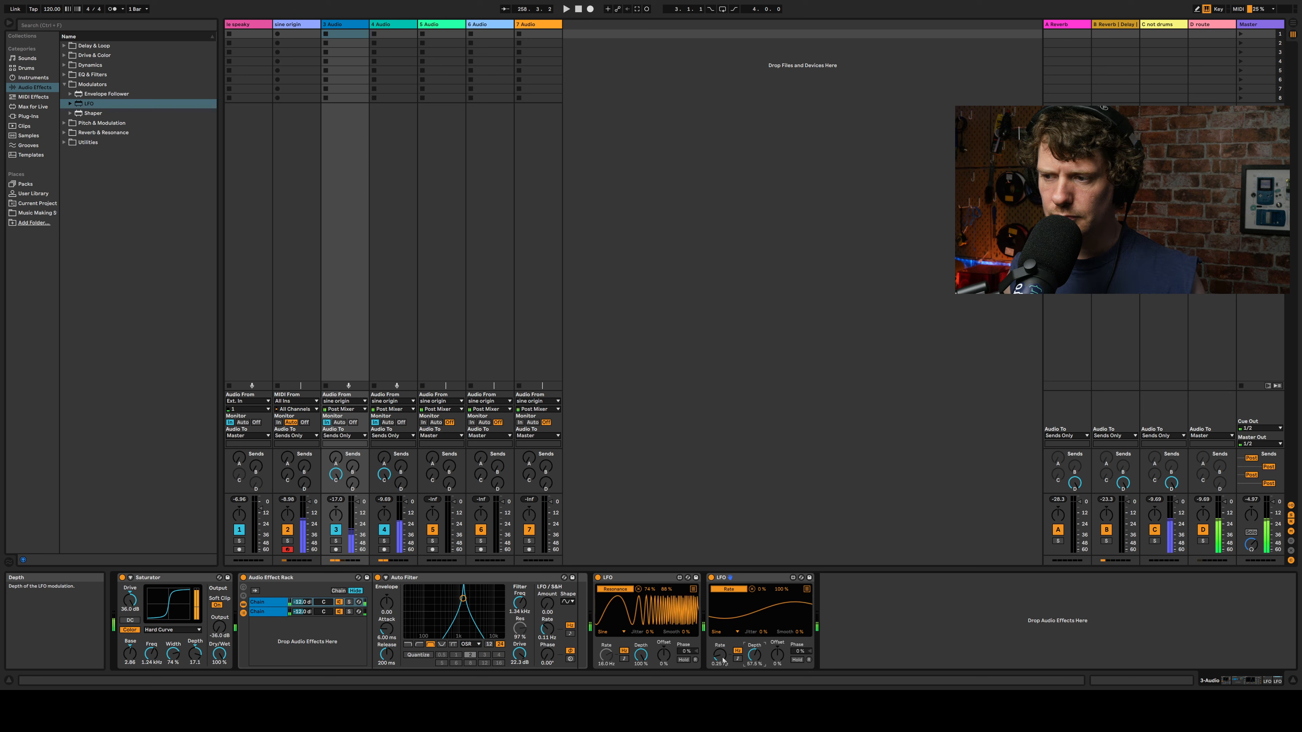
left_click_drag(722, 658, 721, 657)
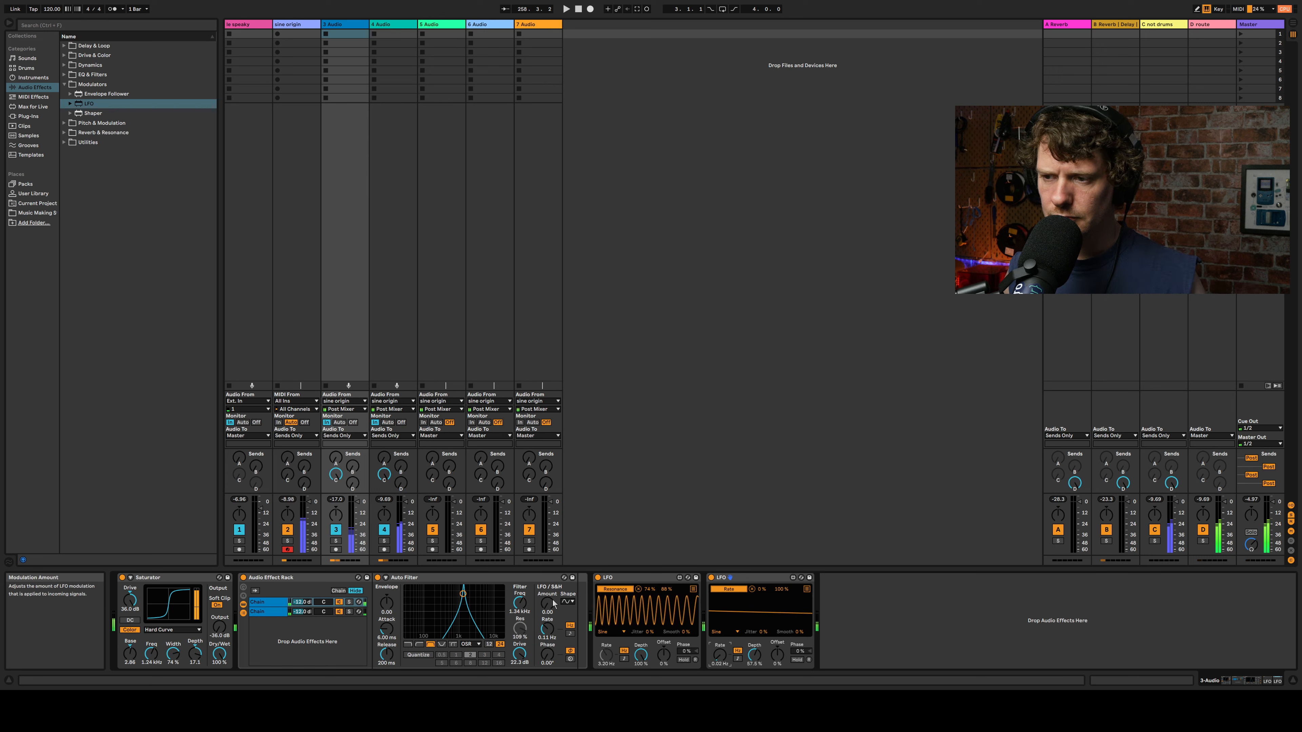
Step: Try the Auto Filter's built-in LFO with a different waveform and a 0.09 Hz rate, and reset its modulation amount to zero
left_click_drag(551, 603, 551, 581)
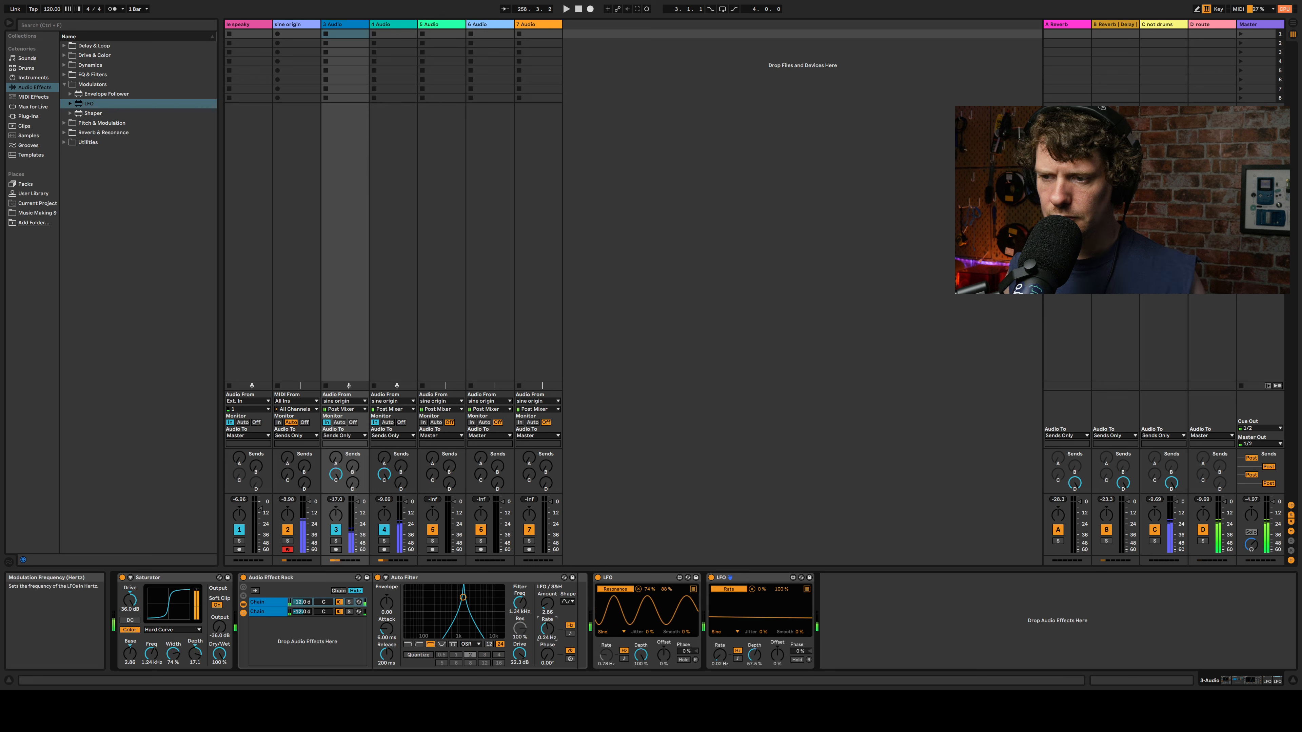
double_click(547, 628)
left_click(567, 602)
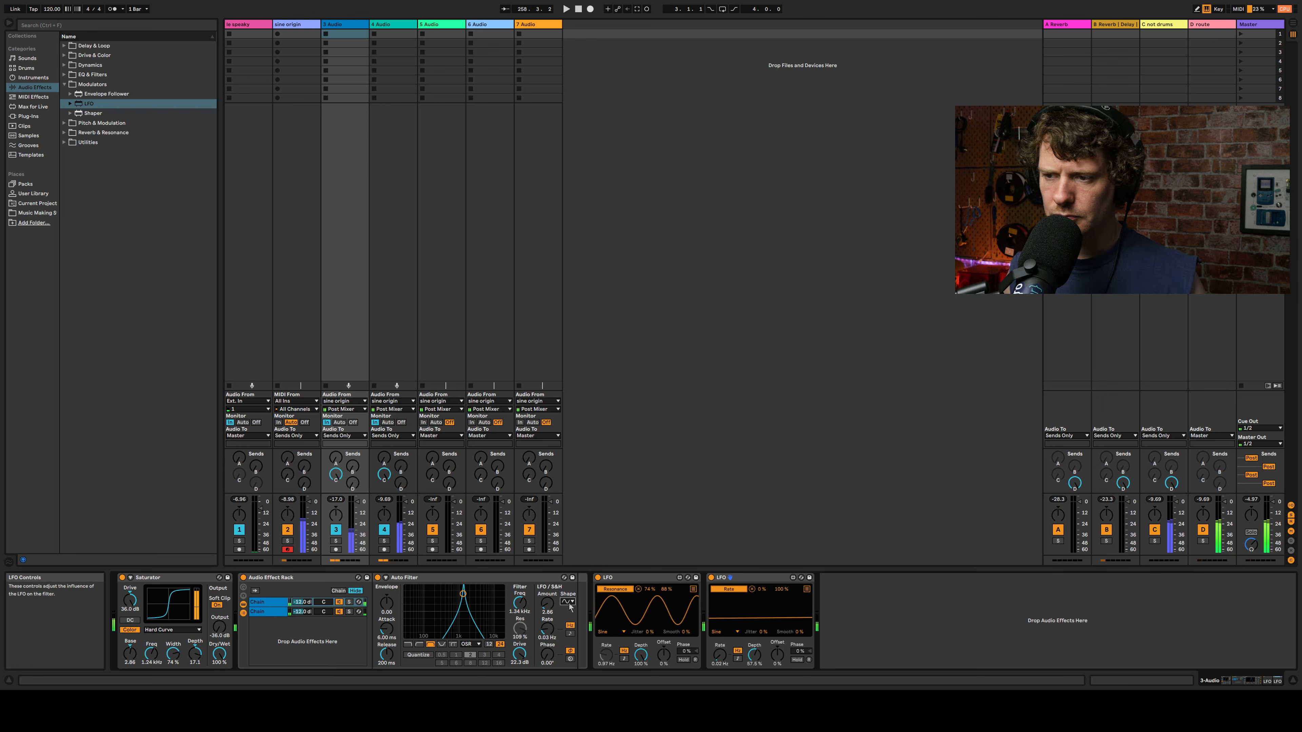
left_click(569, 641)
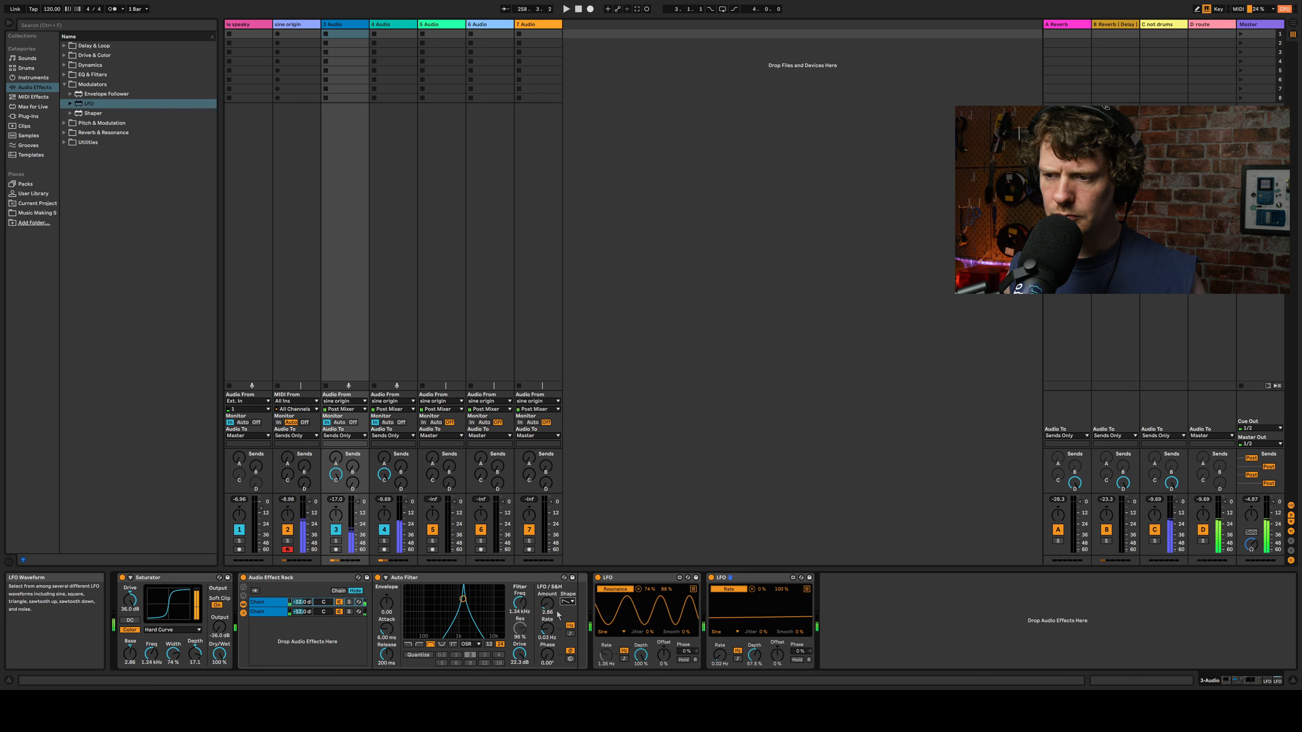
left_click_drag(548, 626, 548, 597)
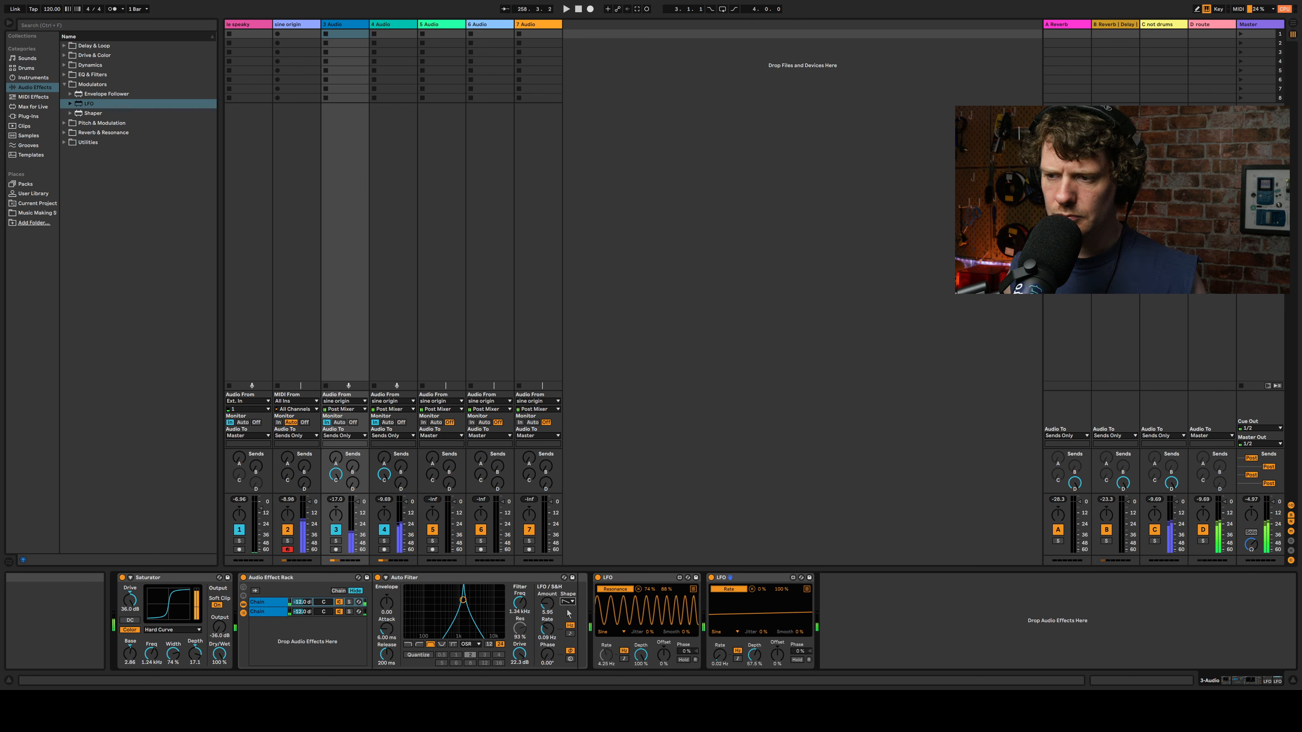
double_click(547, 604)
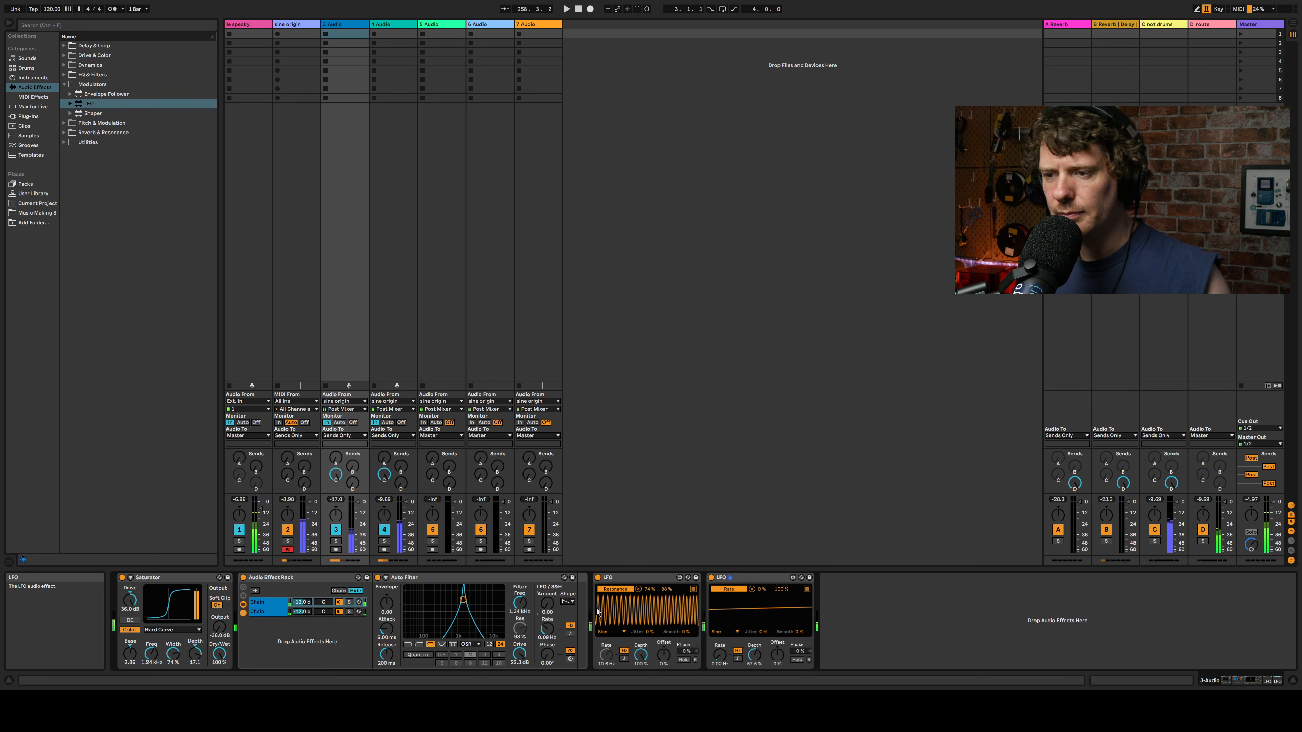
Step: Raise the sine origin track's C send with 3 Audio and 4 Audio deactivated to hear it alone, and reactivate both tracks
left_click(335, 530)
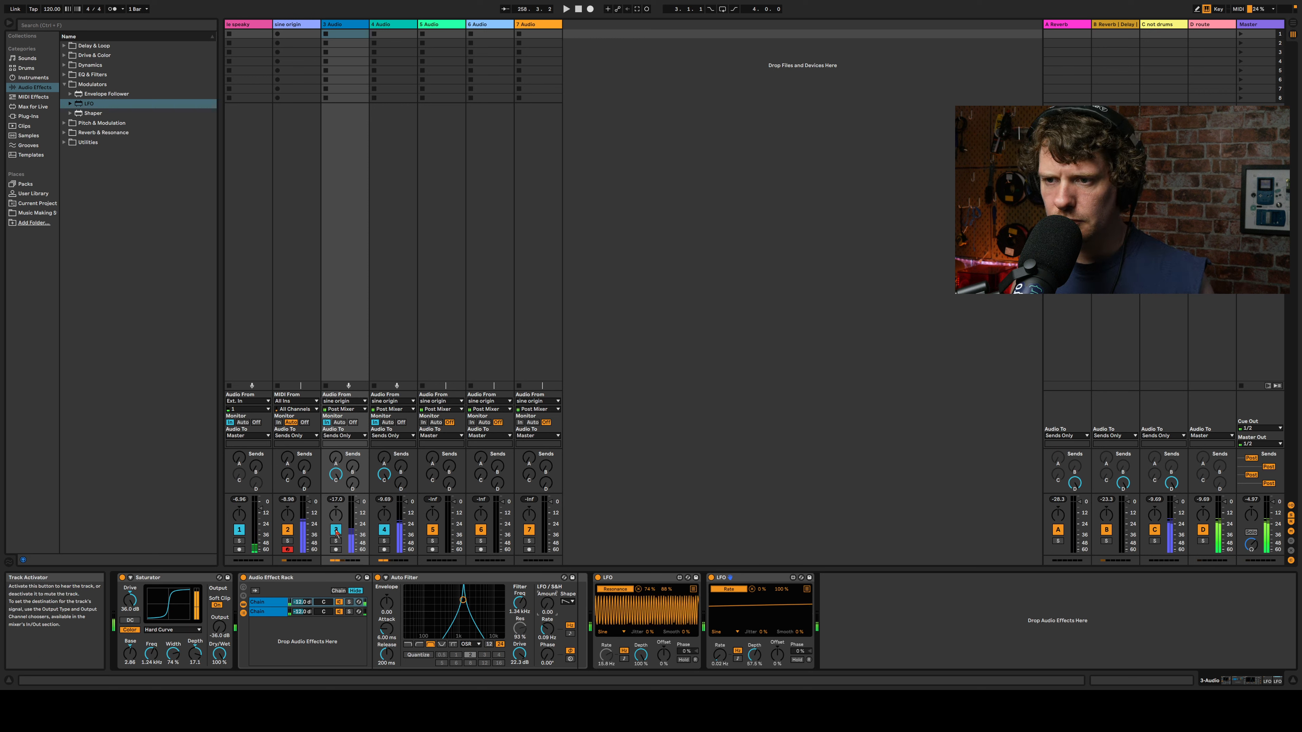
left_click(384, 530)
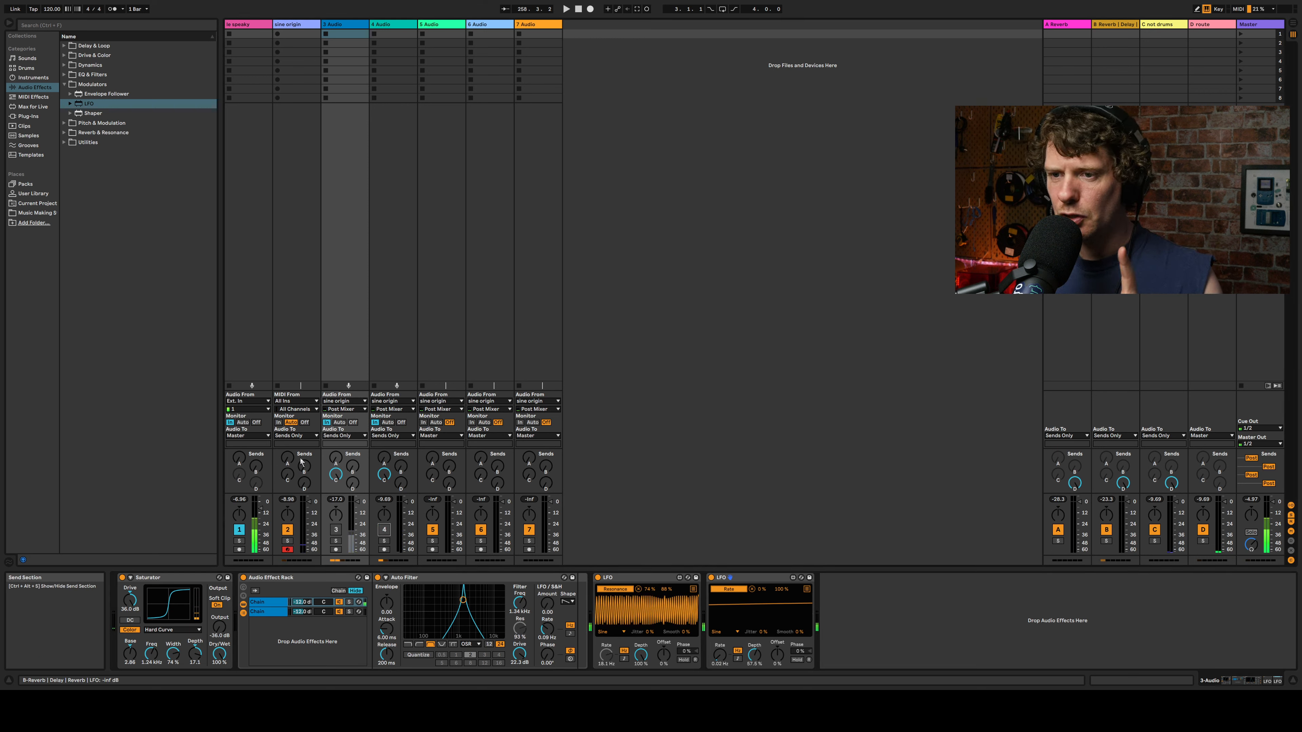
left_click(290, 436)
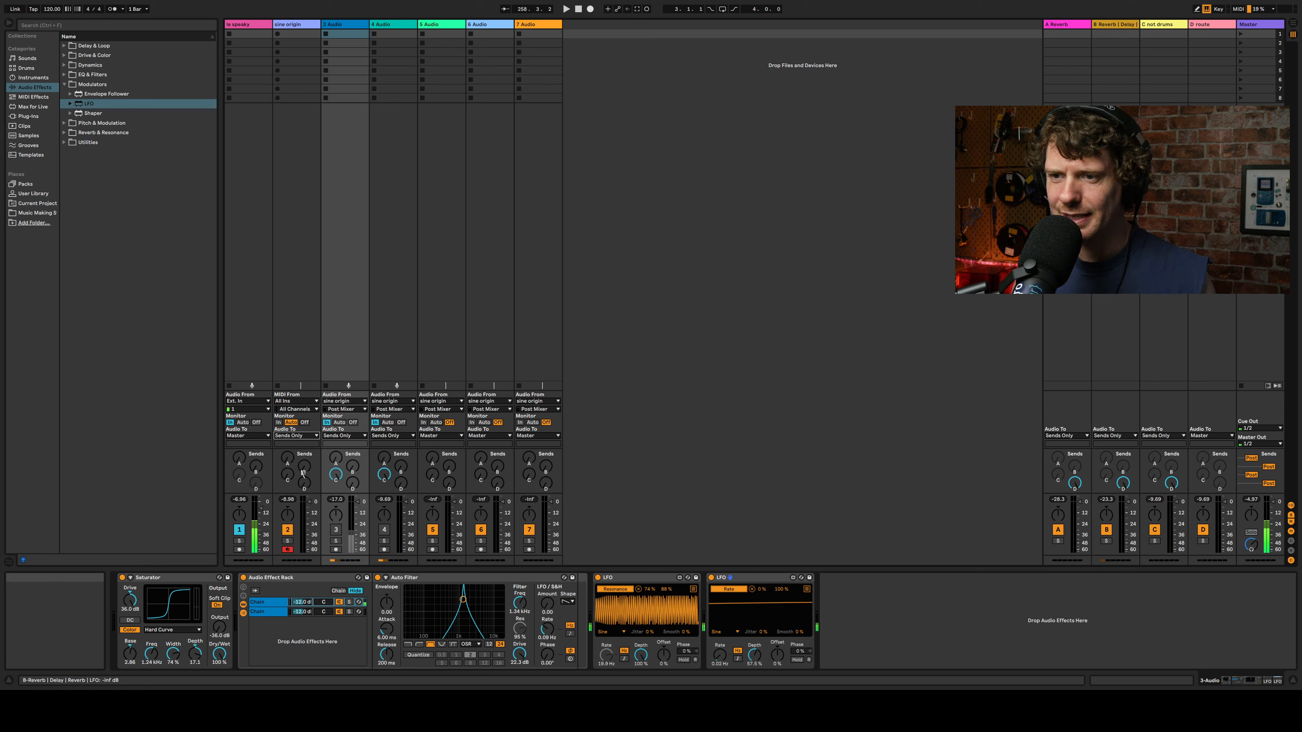
left_click_drag(290, 481, 290, 410)
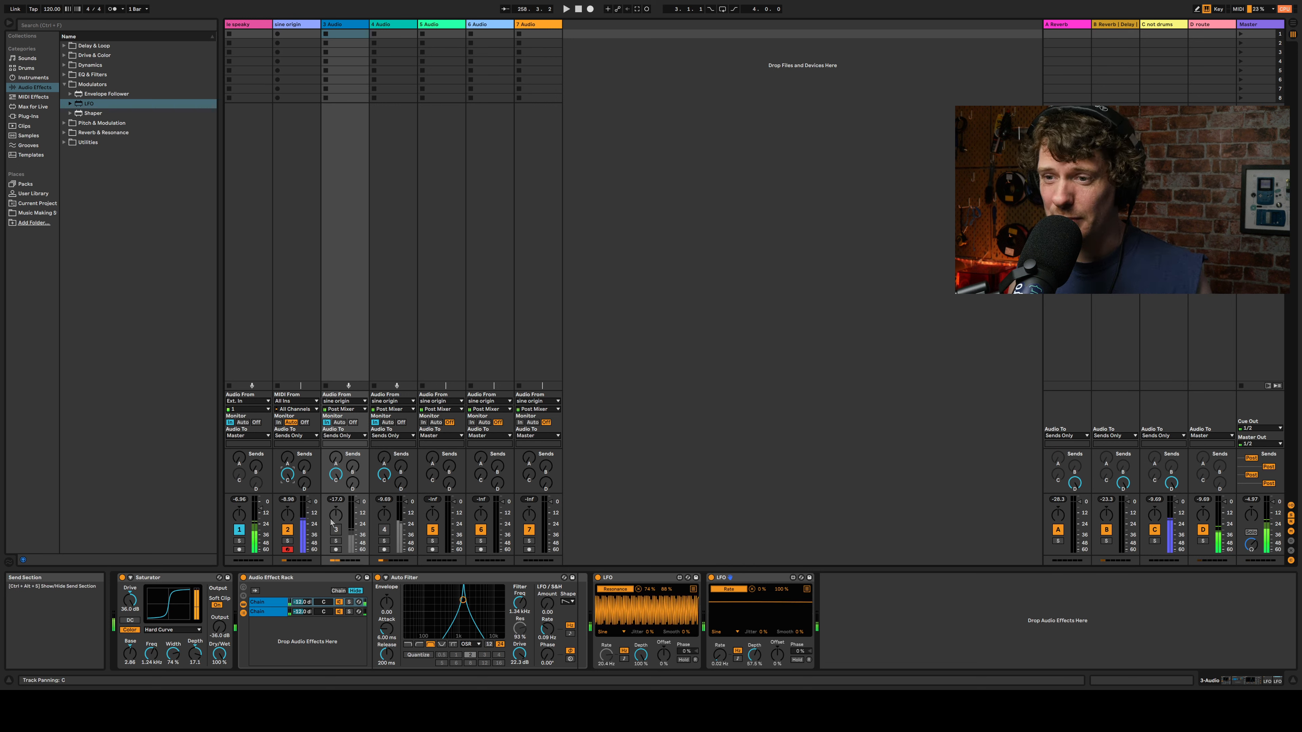
left_click(336, 529)
left_click(383, 531)
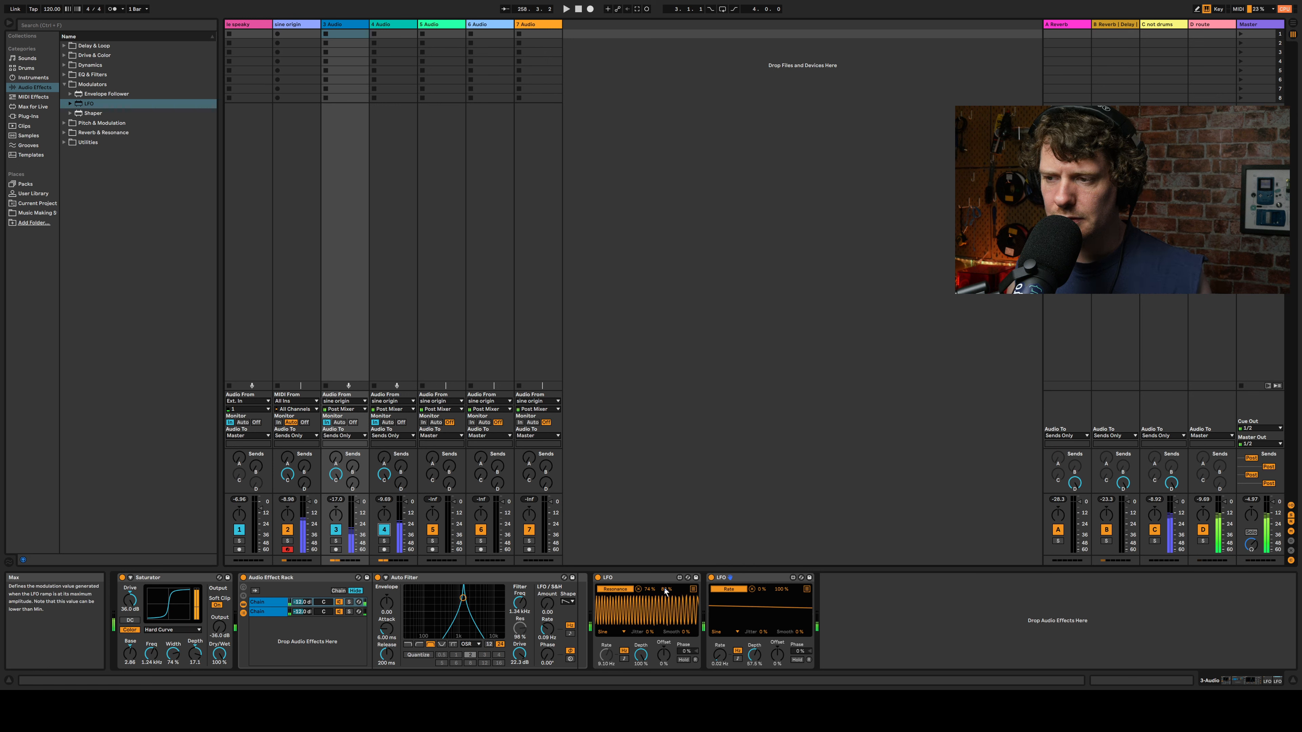
Step: Narrow the first LFO's resonance mapping to 77–83%, and set the Auto Filter's own LFO amount to 0.24 with another waveform
left_click_drag(665, 589, 664, 594)
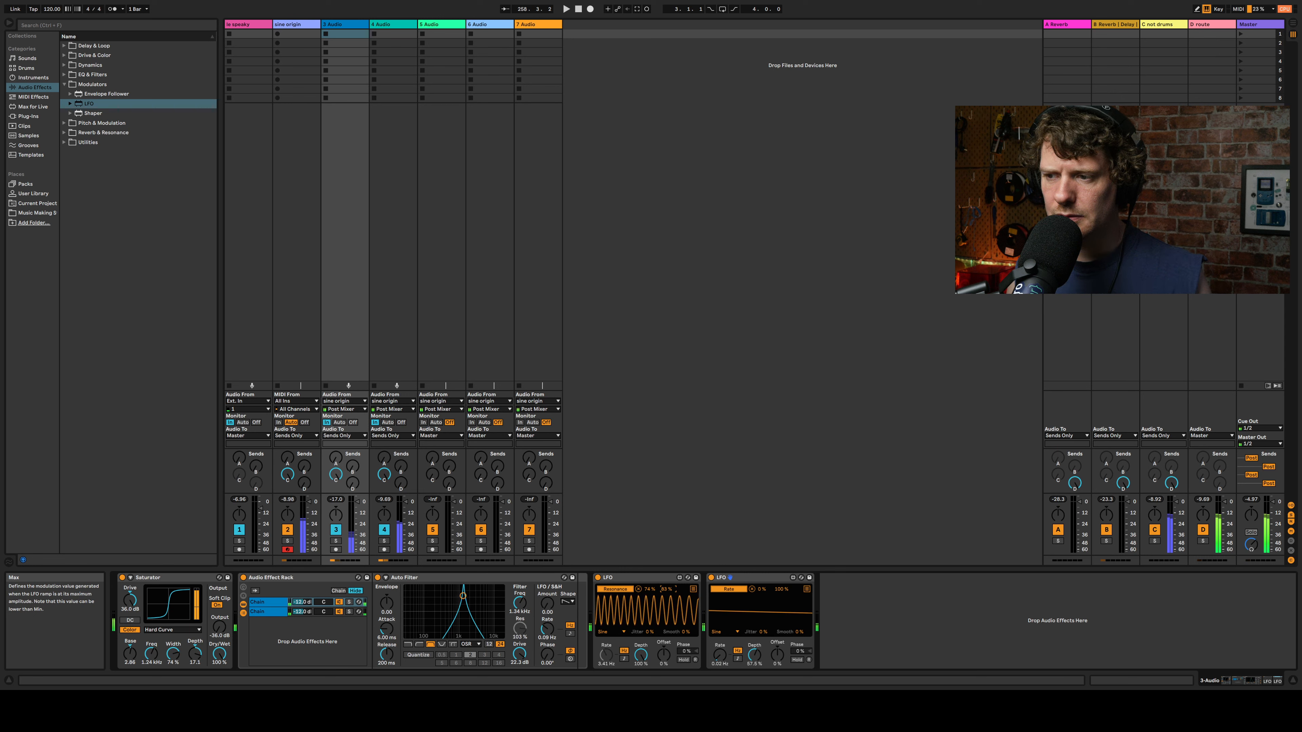
left_click_drag(664, 594, 649, 591)
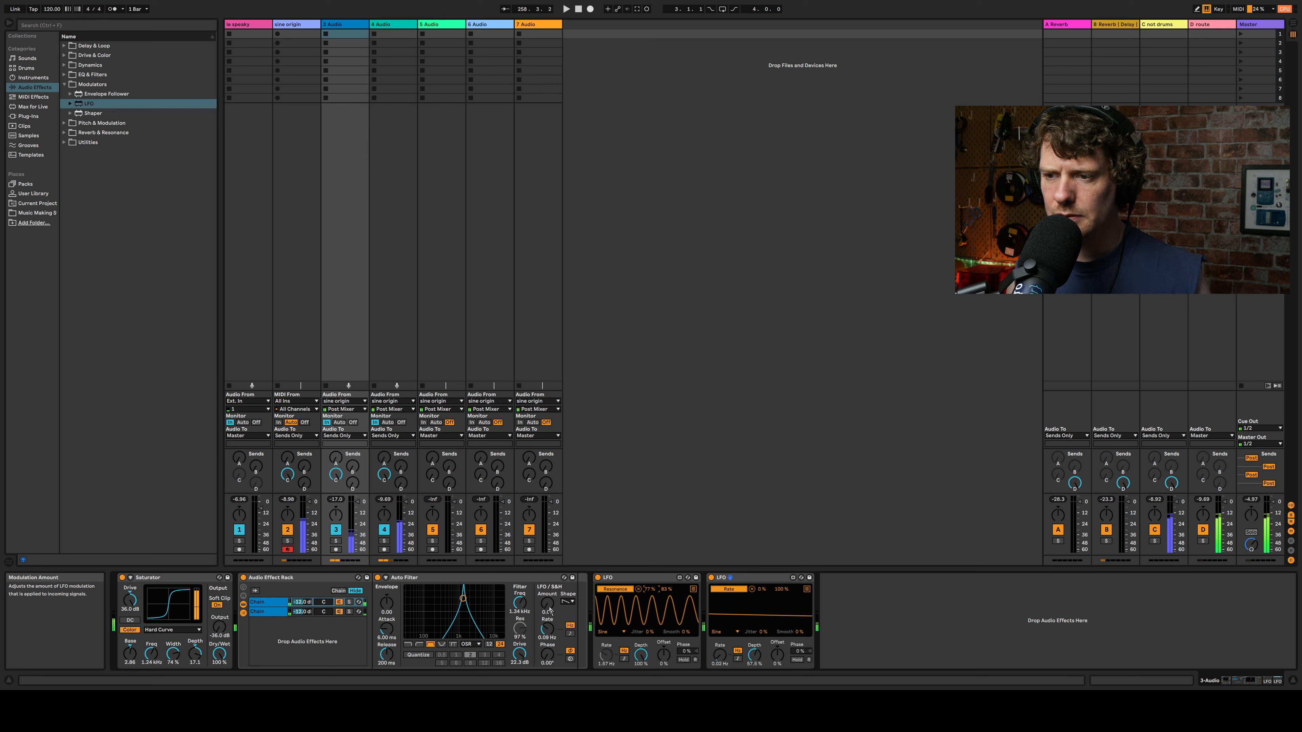
mouse_move(547, 604)
left_mouse_down()
mouse_move(547, 644)
mouse_move(550, 616)
left_mouse_up()
left_click(571, 603)
left_click(571, 609)
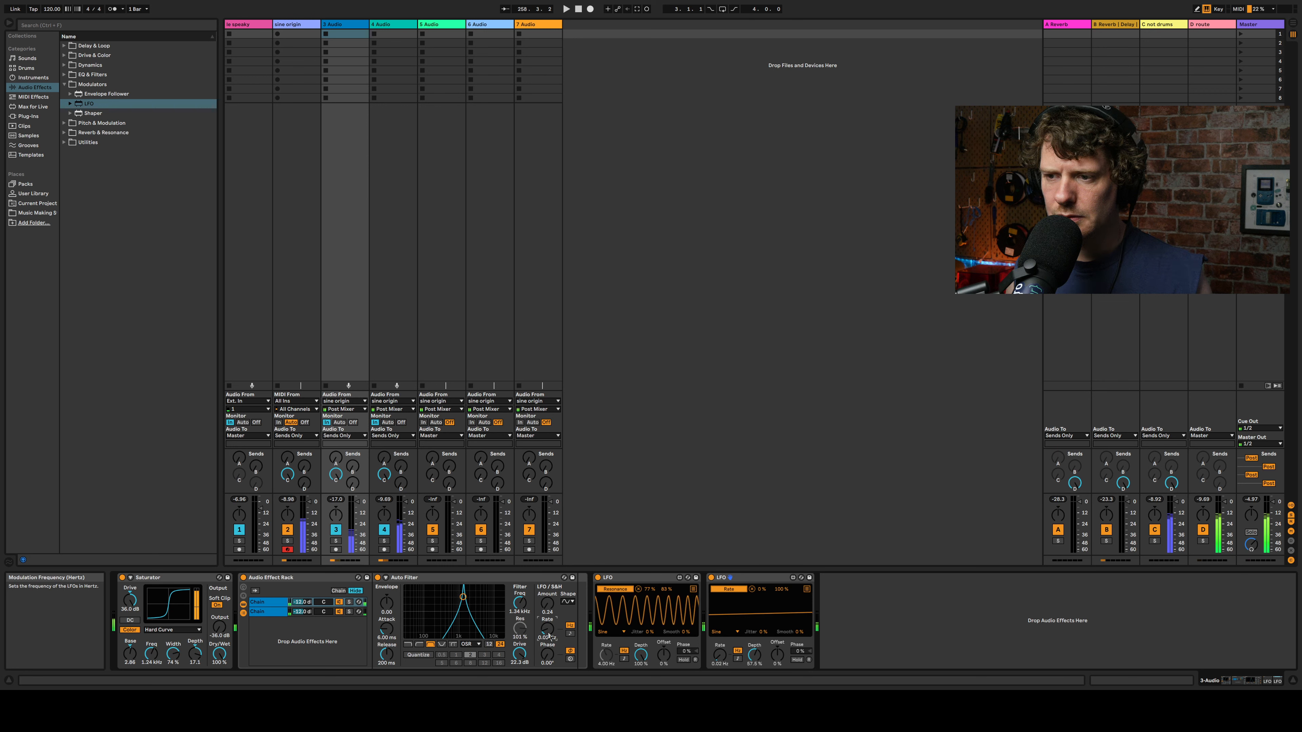
Step: Inspect the rack's second chain, the 5 Audio track and the 4 Audio track's devices, toggling 4 Audio to compare the sound
left_click(279, 612)
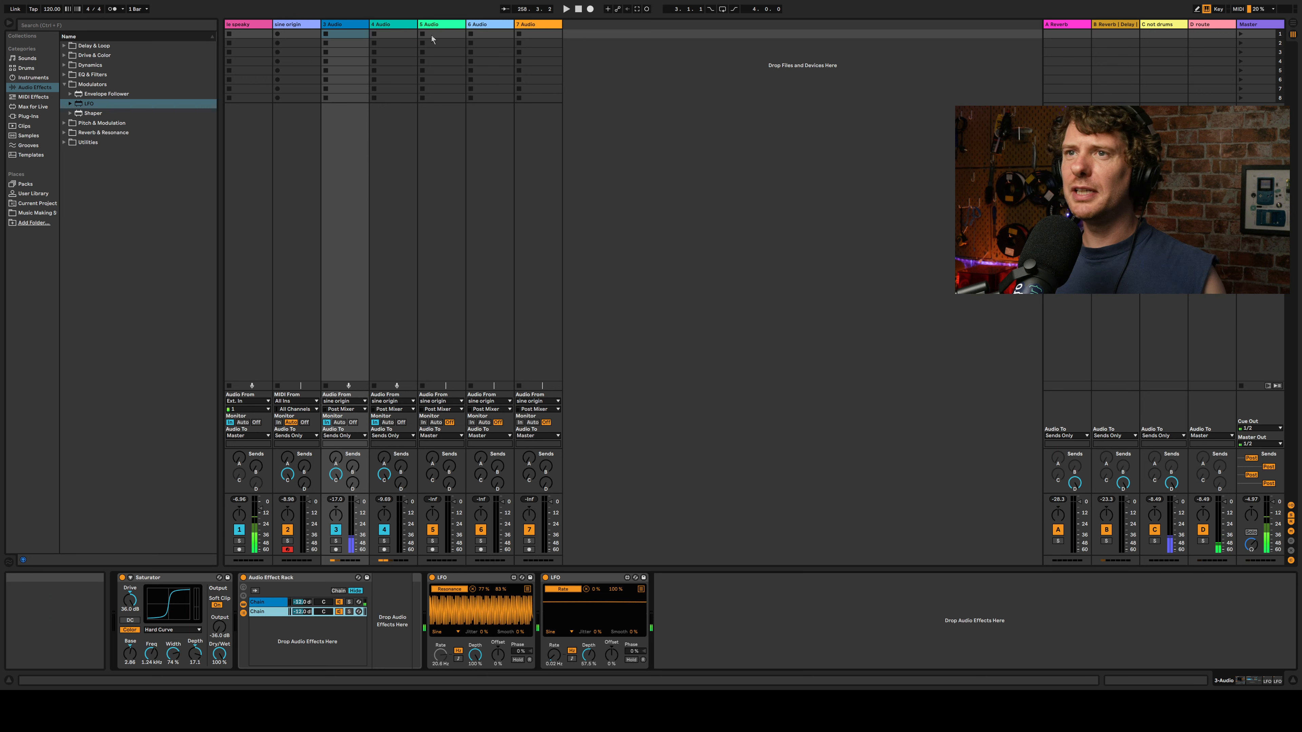
left_click(439, 25)
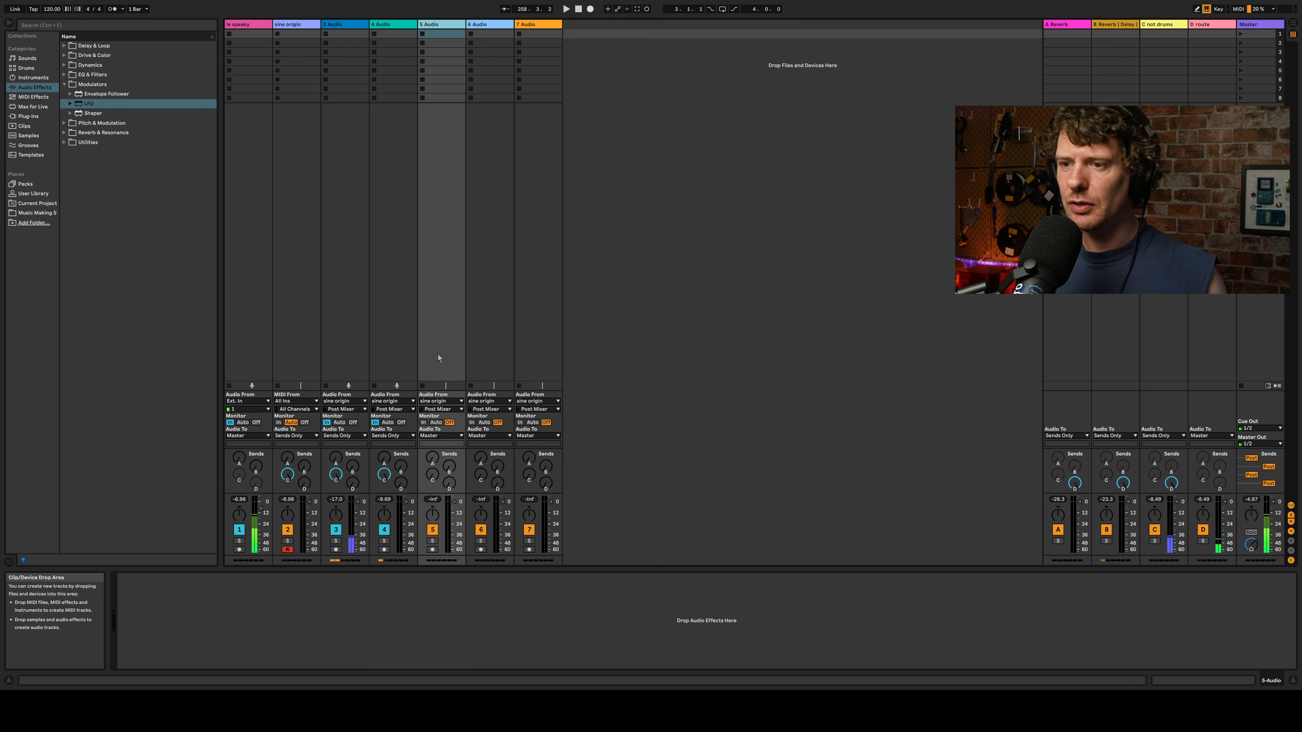
left_click(64, 85)
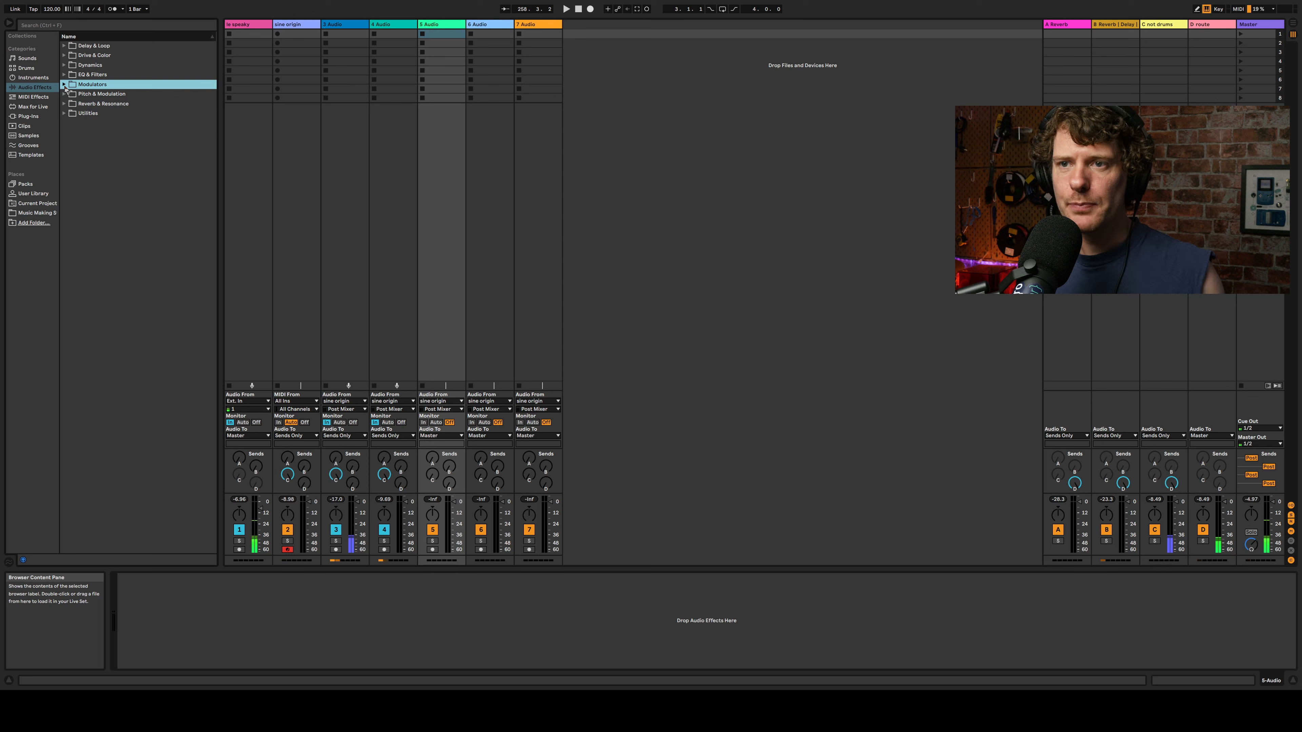
left_click(384, 530)
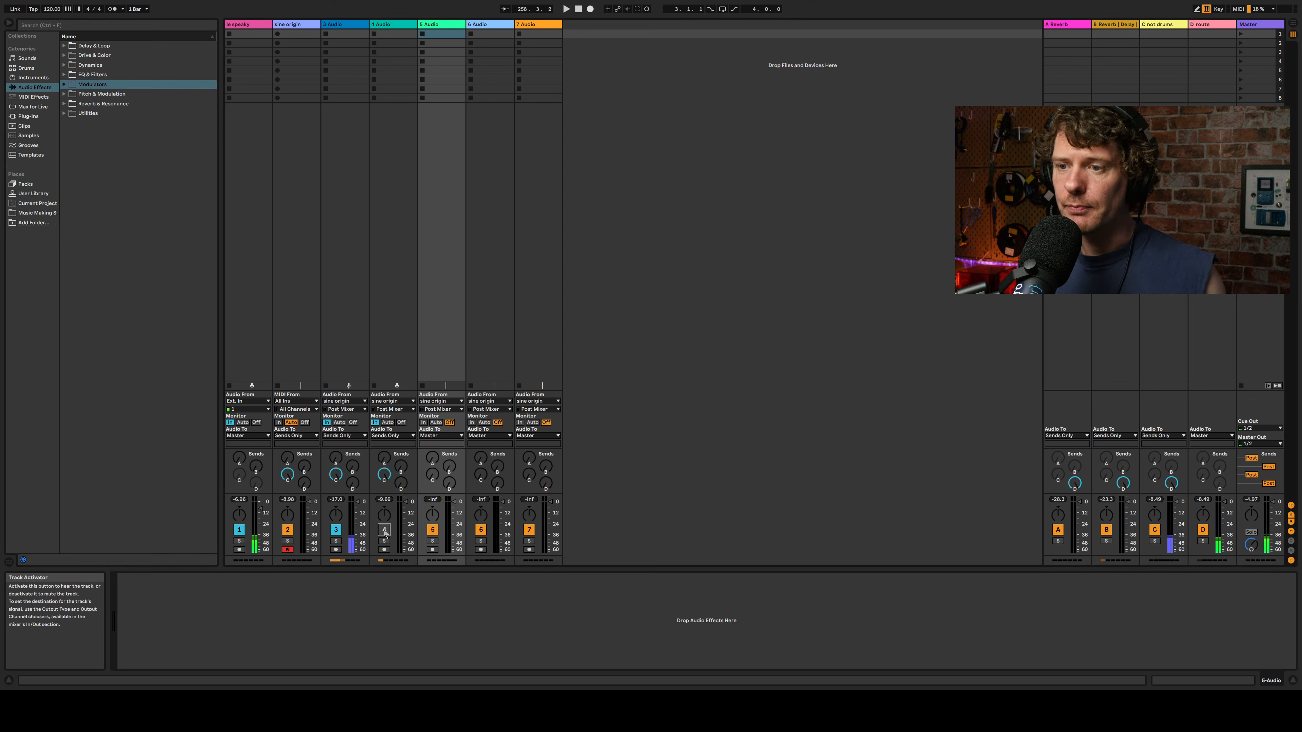
left_click(381, 32)
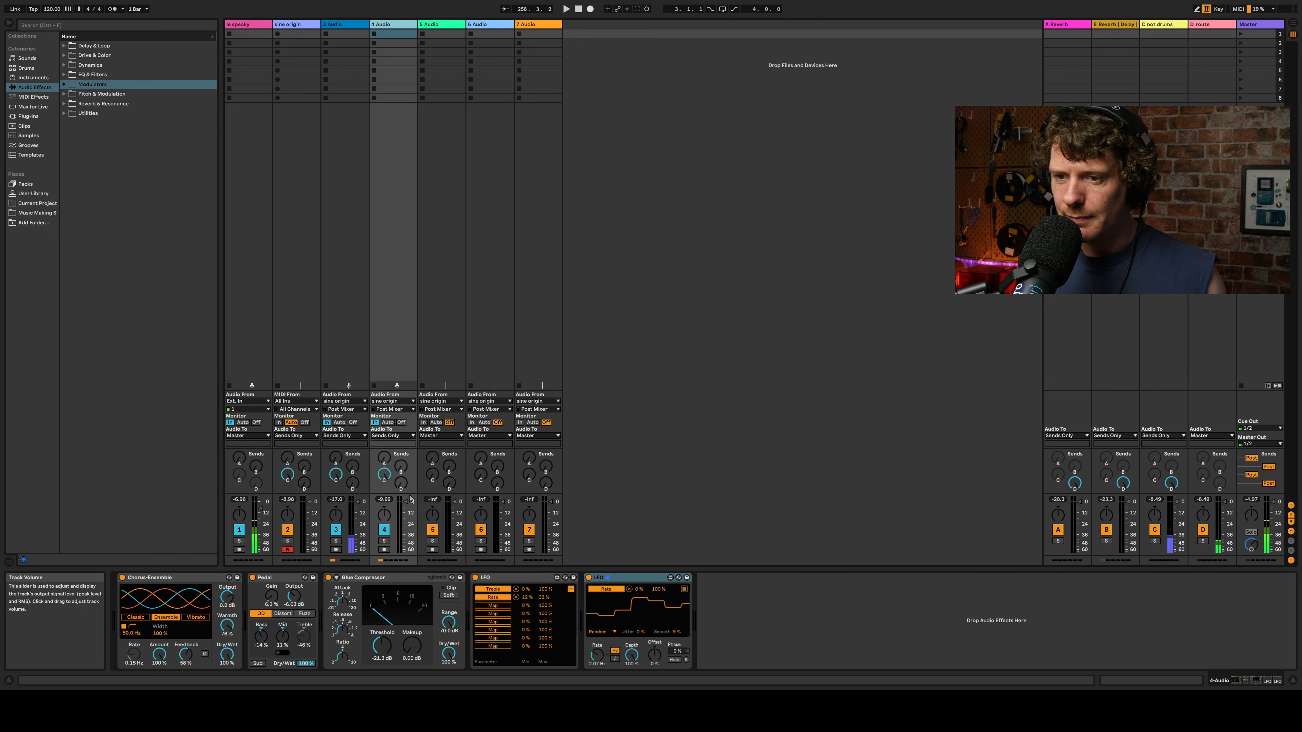
Step: Deactivate 3 Audio, add an EQ Eight to the 5 Audio track and set that track's monitoring to In
left_click(336, 537)
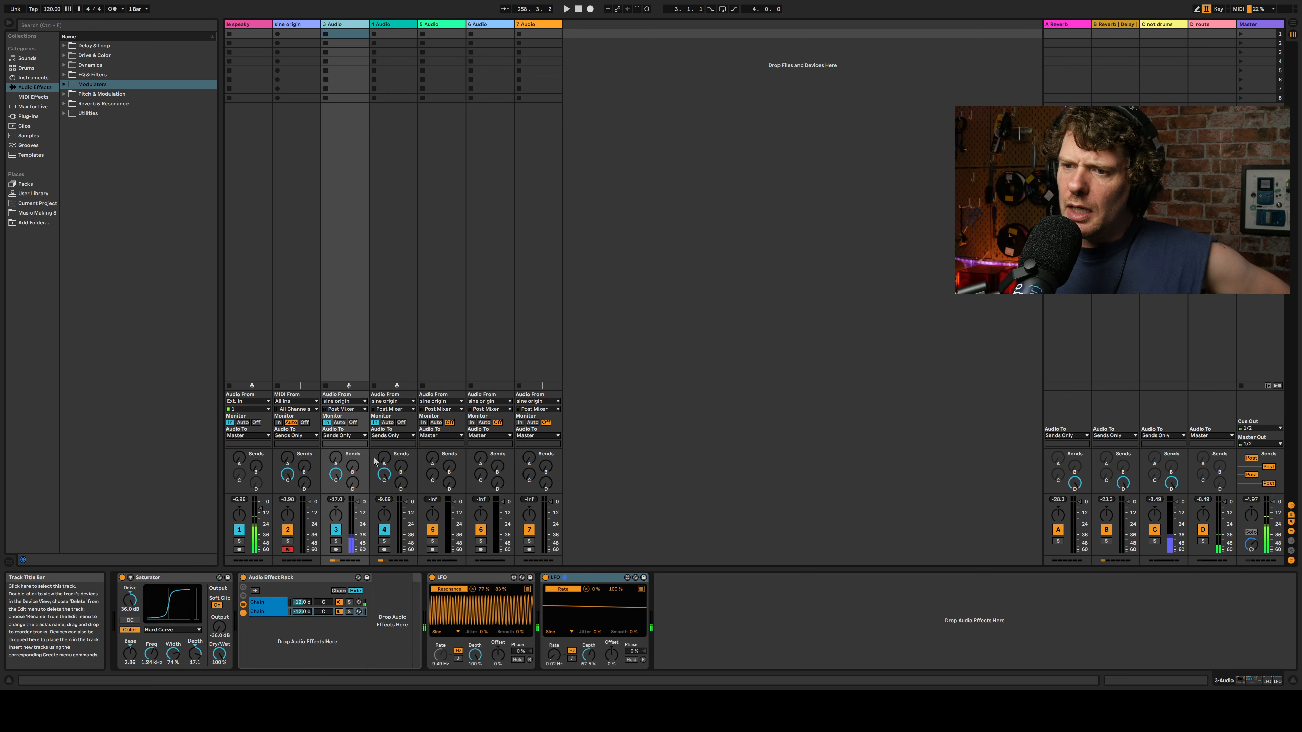
left_click(335, 531)
left_click(427, 82)
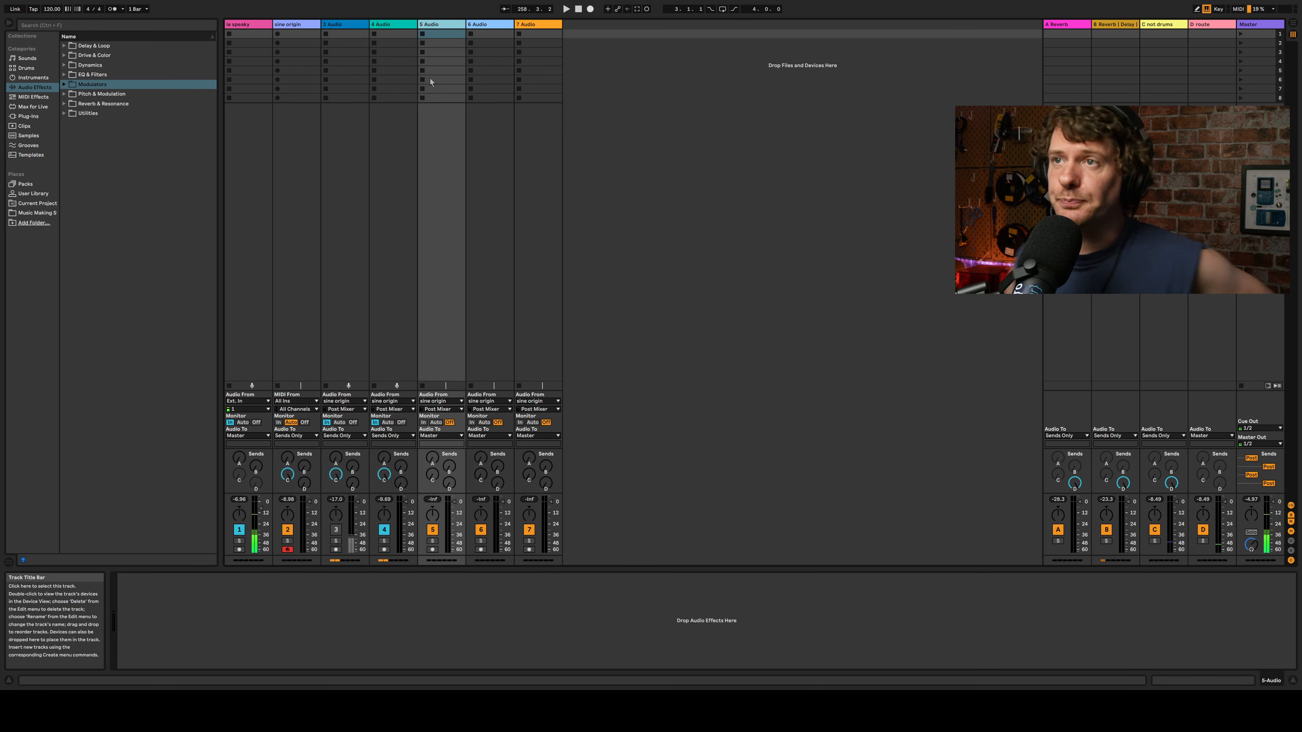
left_click(63, 75)
left_click(79, 105)
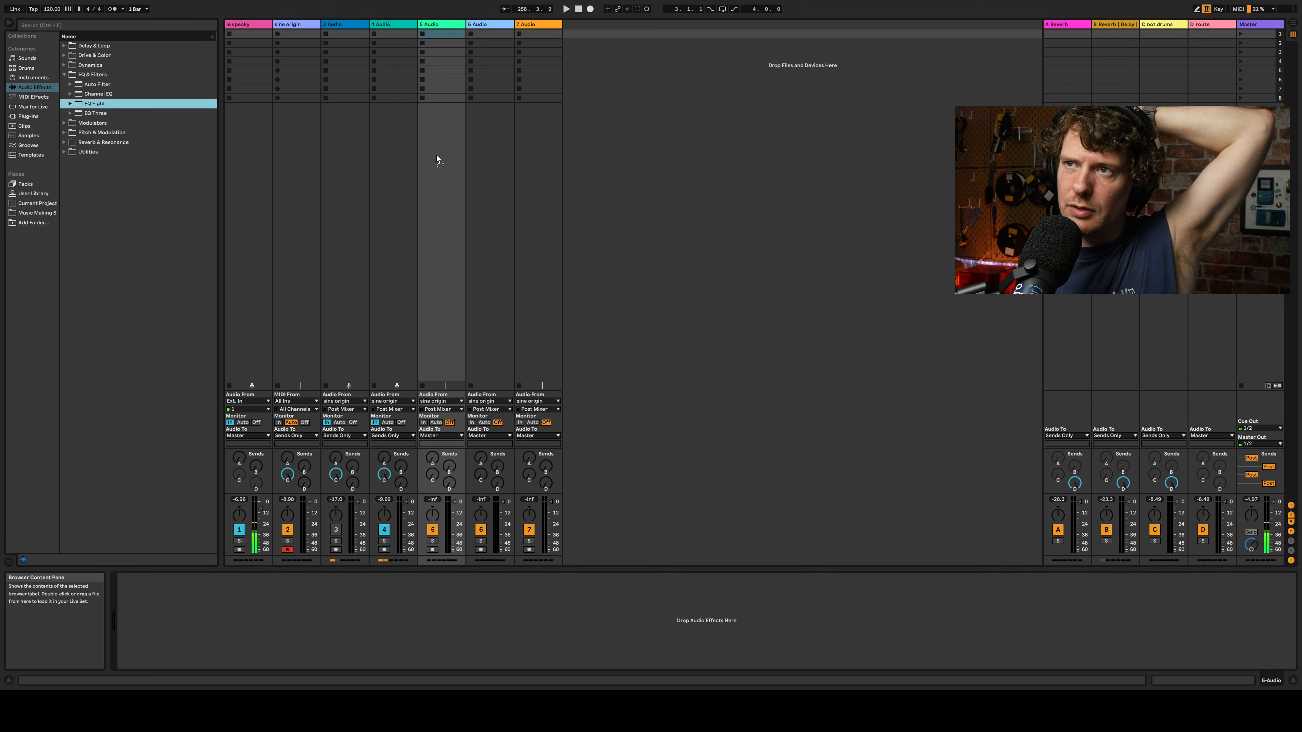
left_click_drag(437, 155, 437, 156)
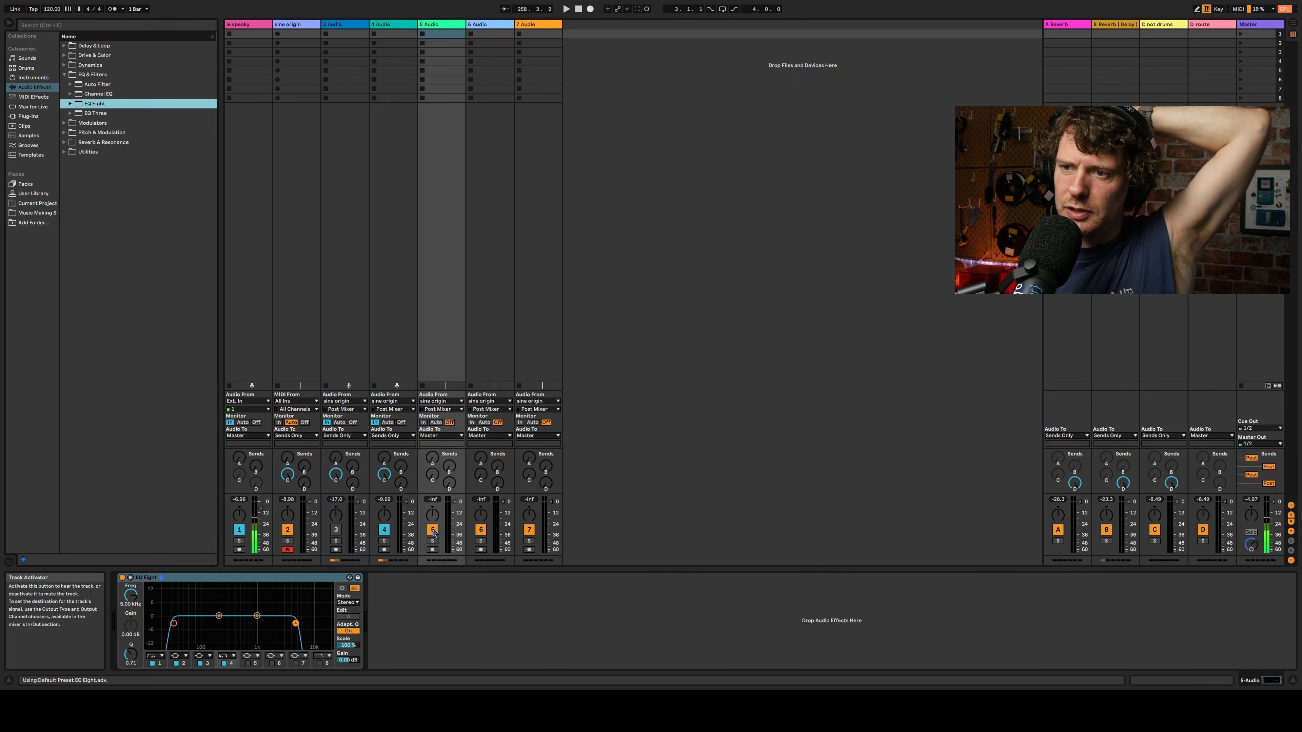
left_click(423, 422)
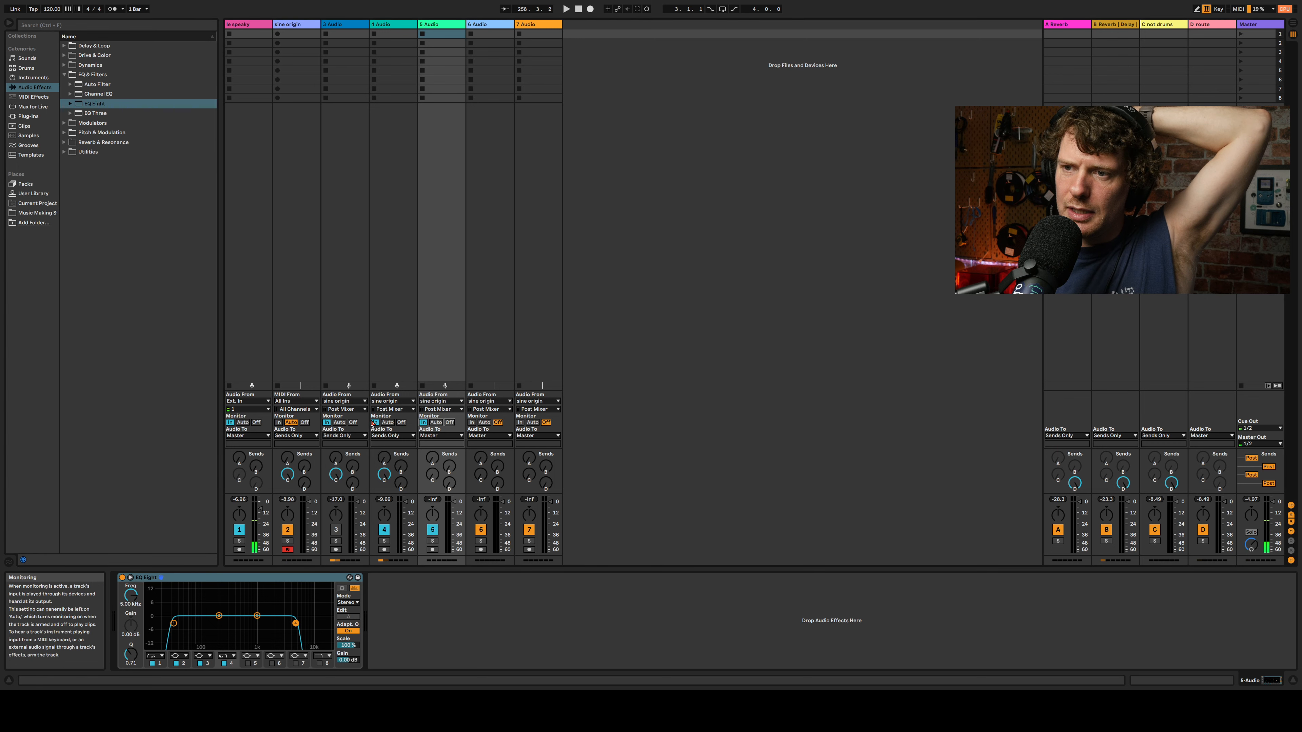
Step: Create a MIDI clip on sine origin holding C2 and G2 across the whole clip with Legato, and launch it
double_click(287, 35)
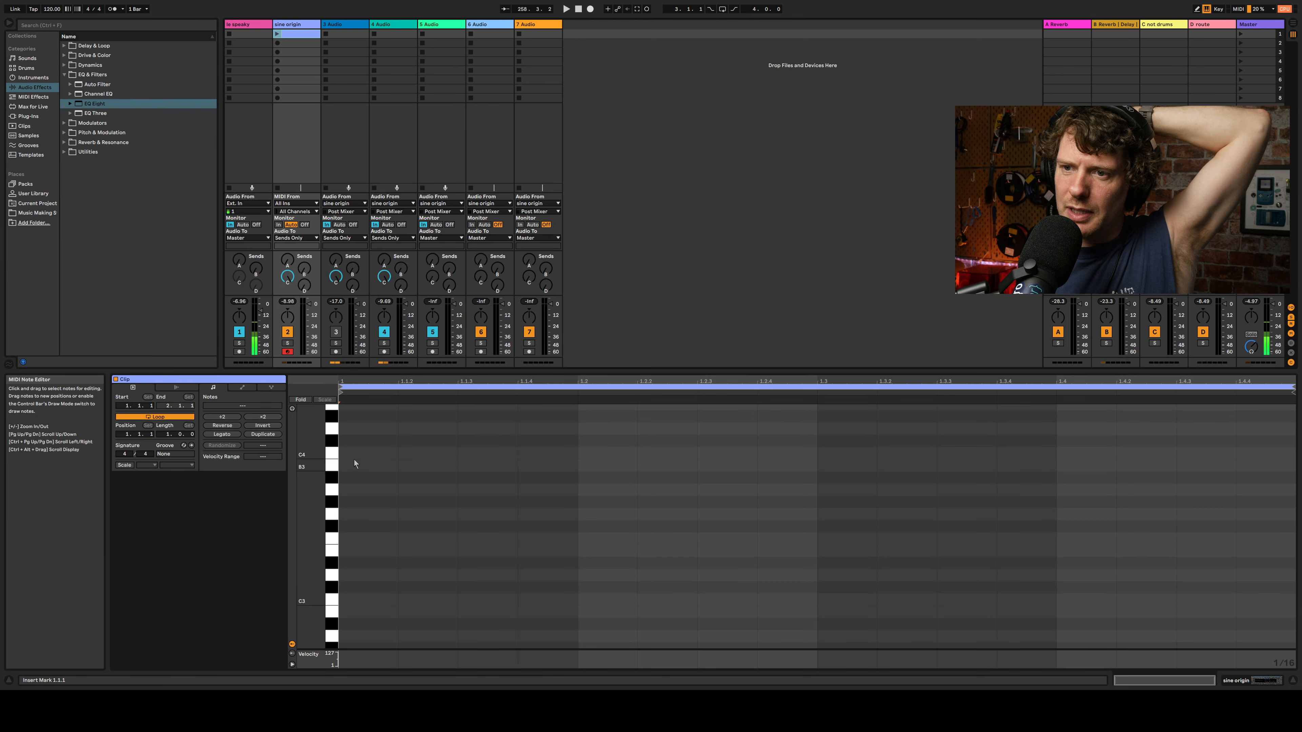
scroll(354, 549, "down", 3)
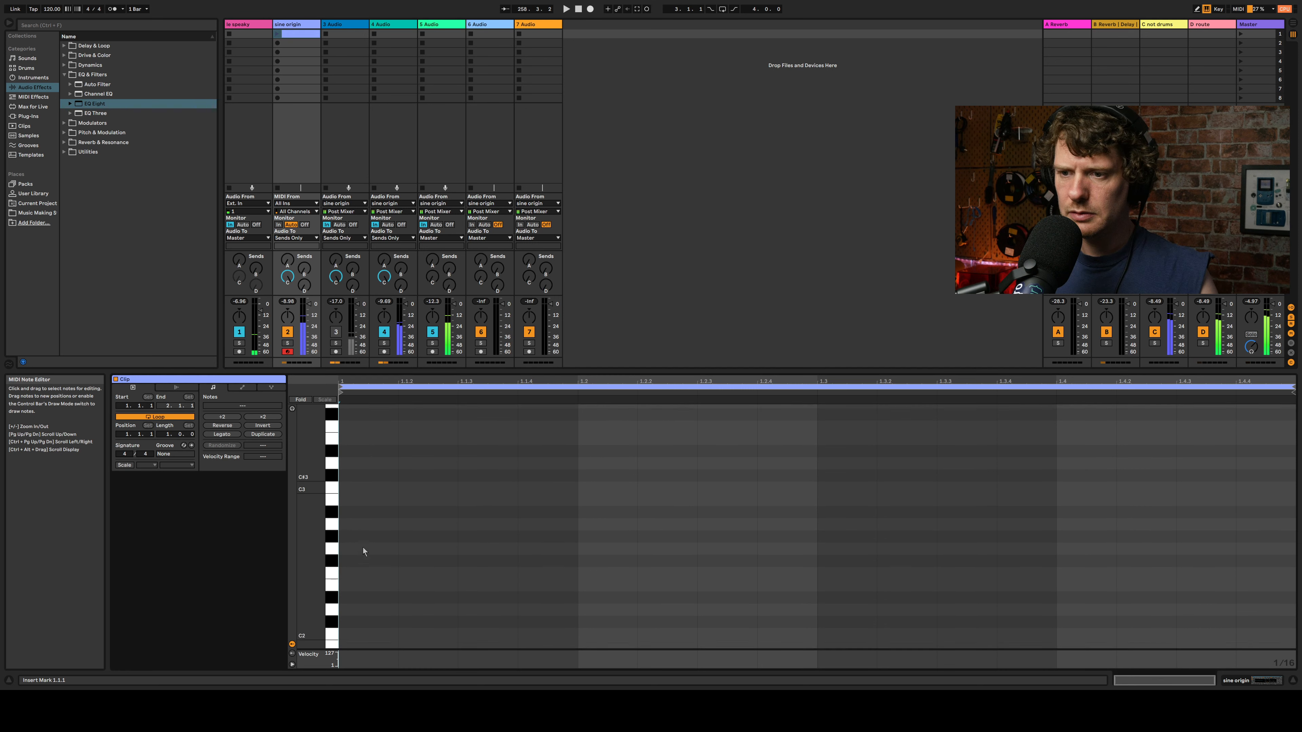
scroll(361, 547, "down", 2)
double_click(363, 547)
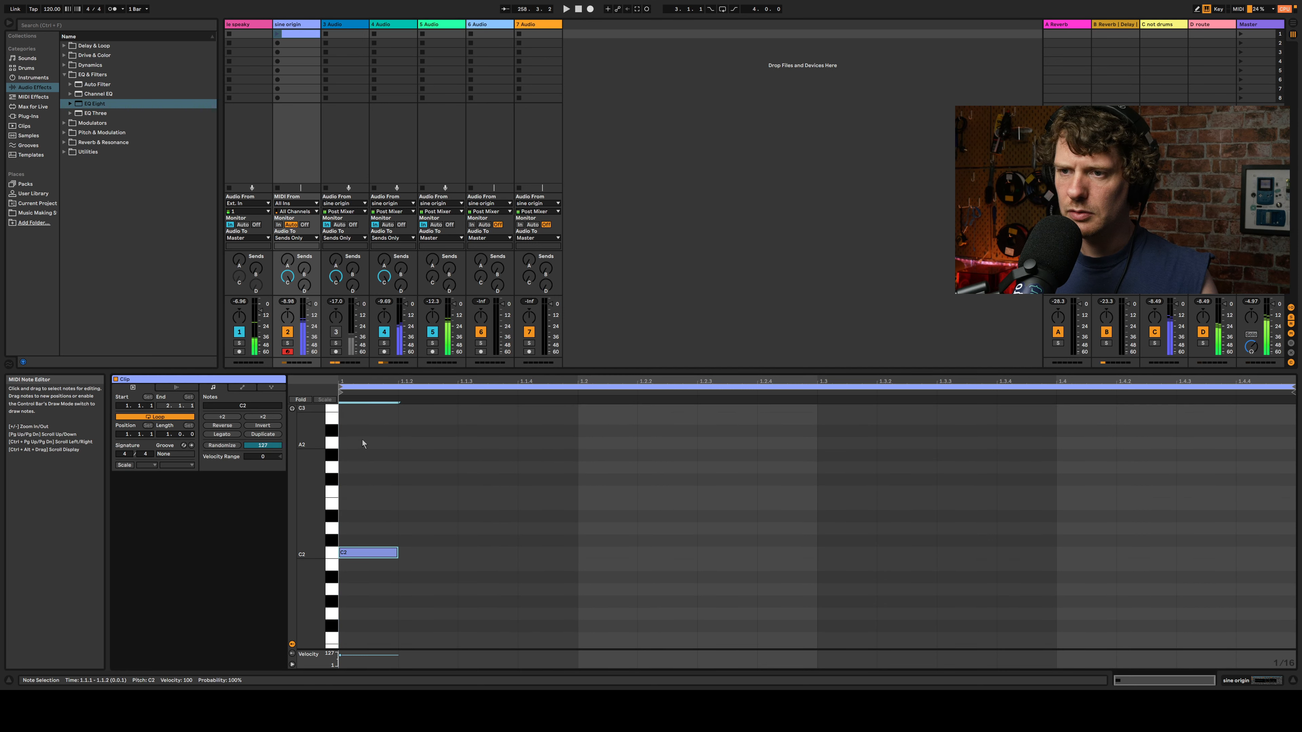
double_click(360, 466)
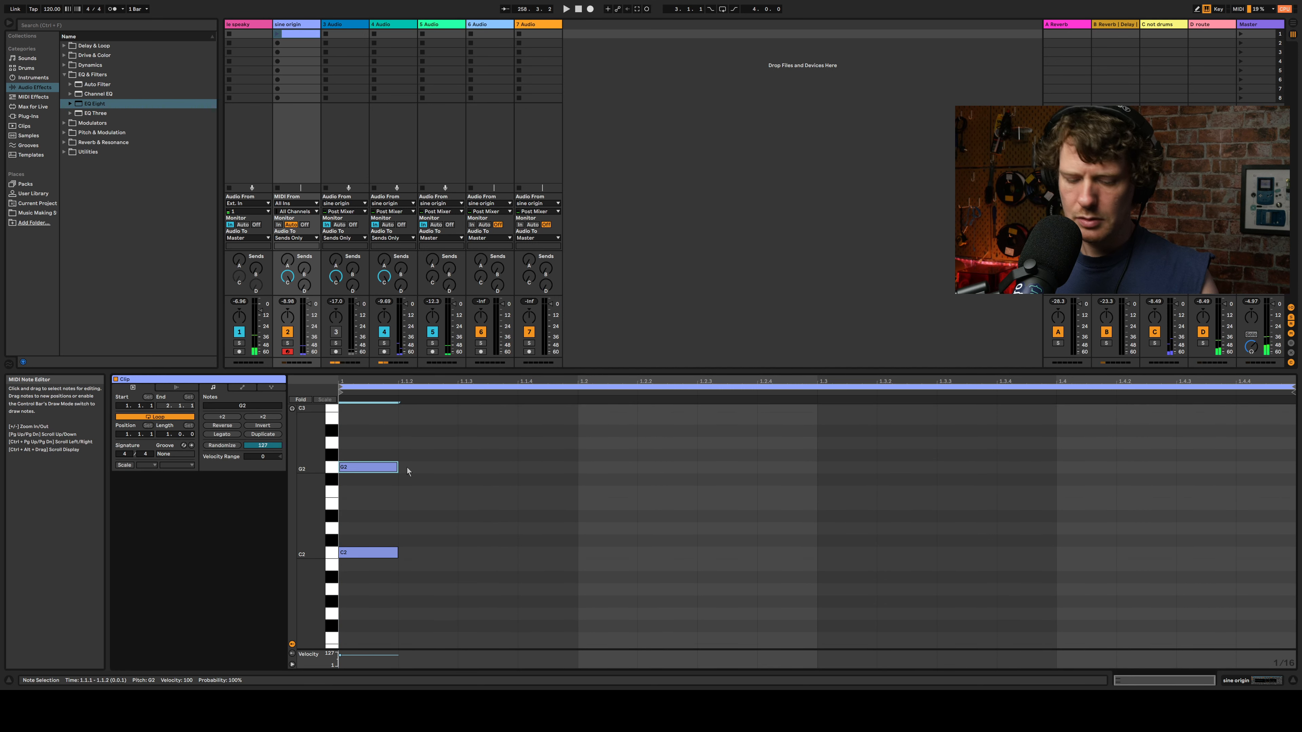
key("ctrl+a")
left_click(228, 435)
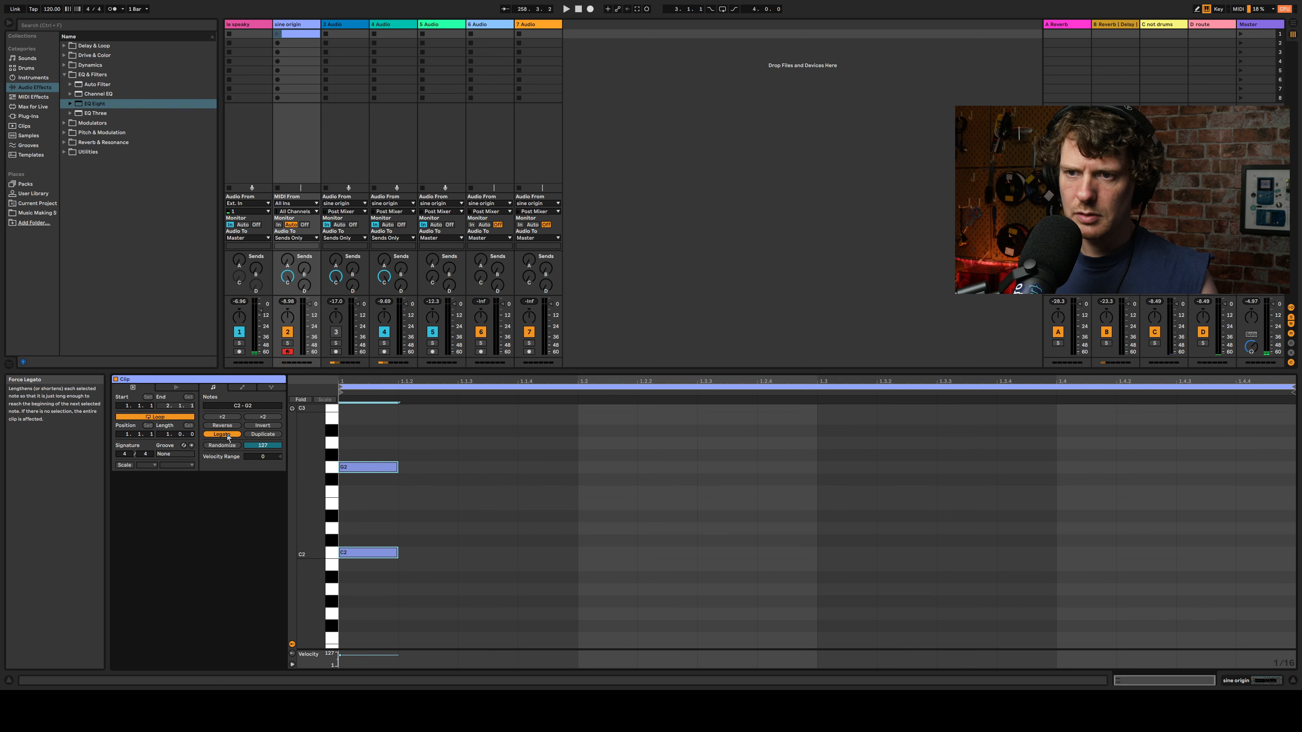
left_click(277, 33)
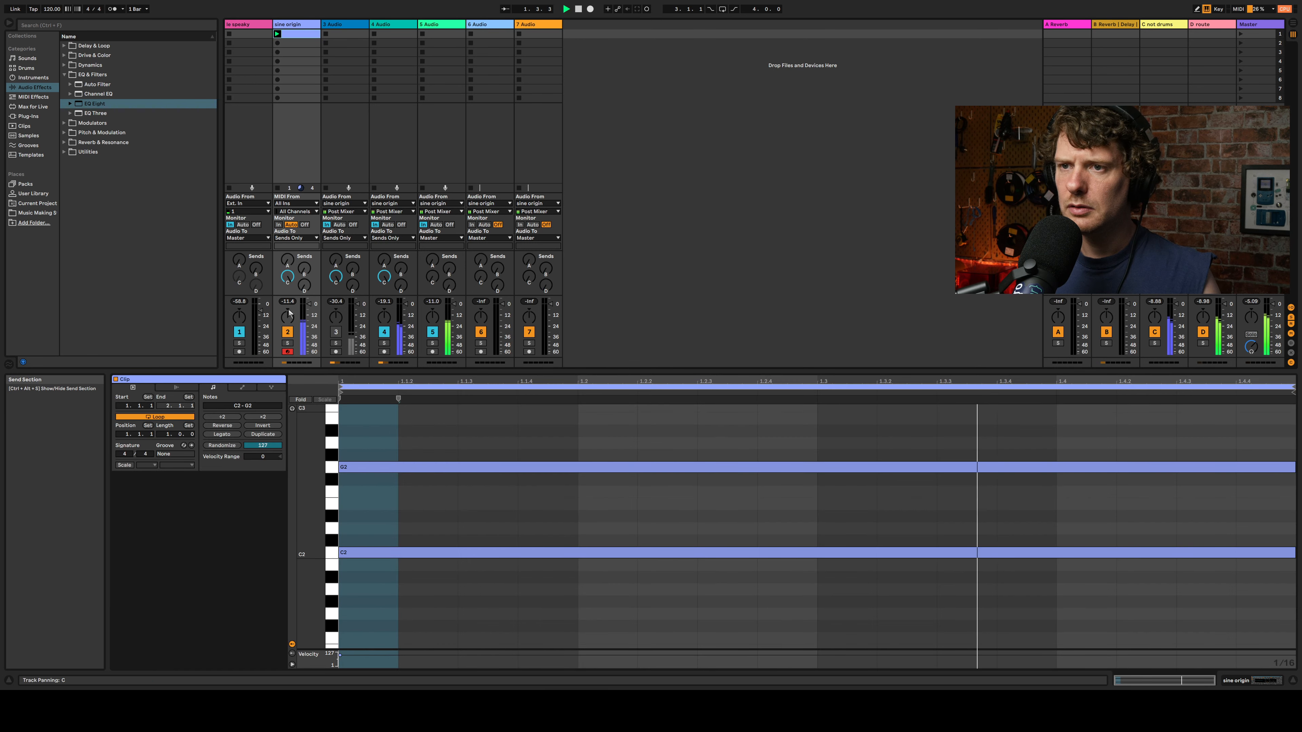
Step: Reset the C sends of sine origin, 4 Audio and 3 Audio to minimum, and reactivate 3 Audio
double_click(288, 277)
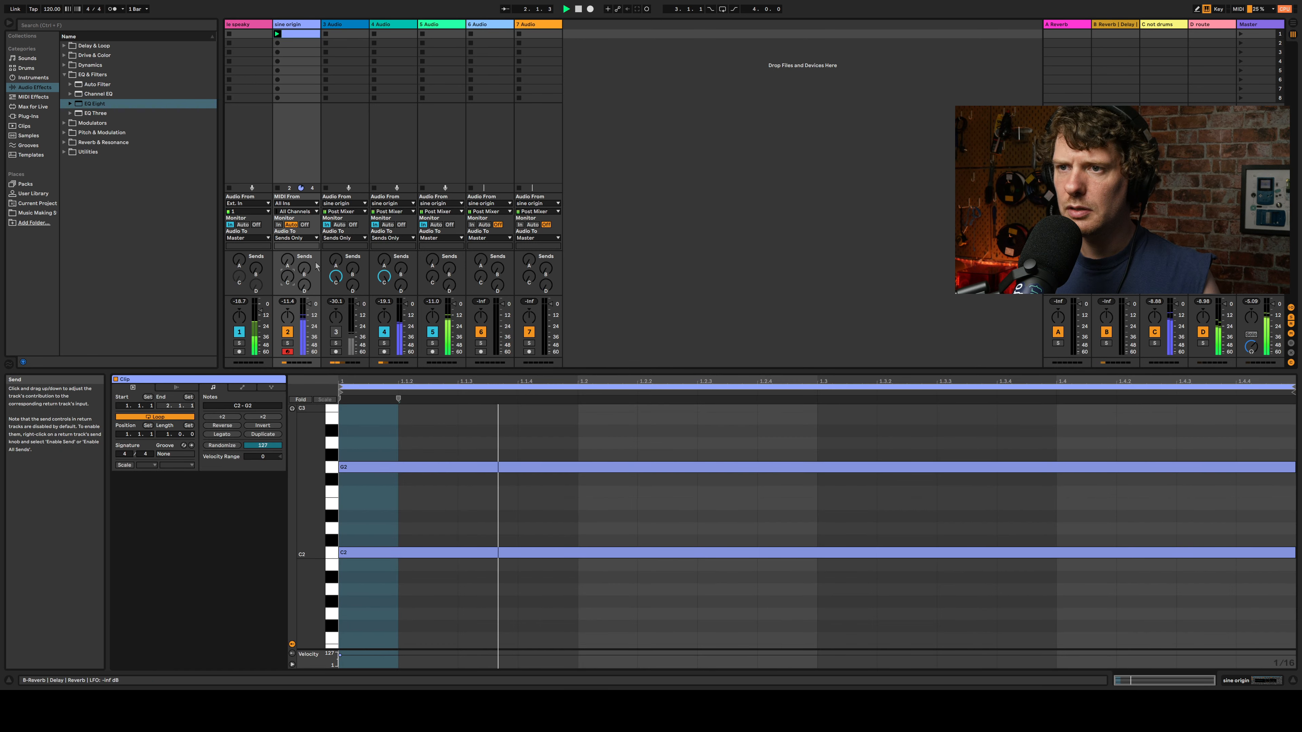
double_click(383, 277)
double_click(335, 277)
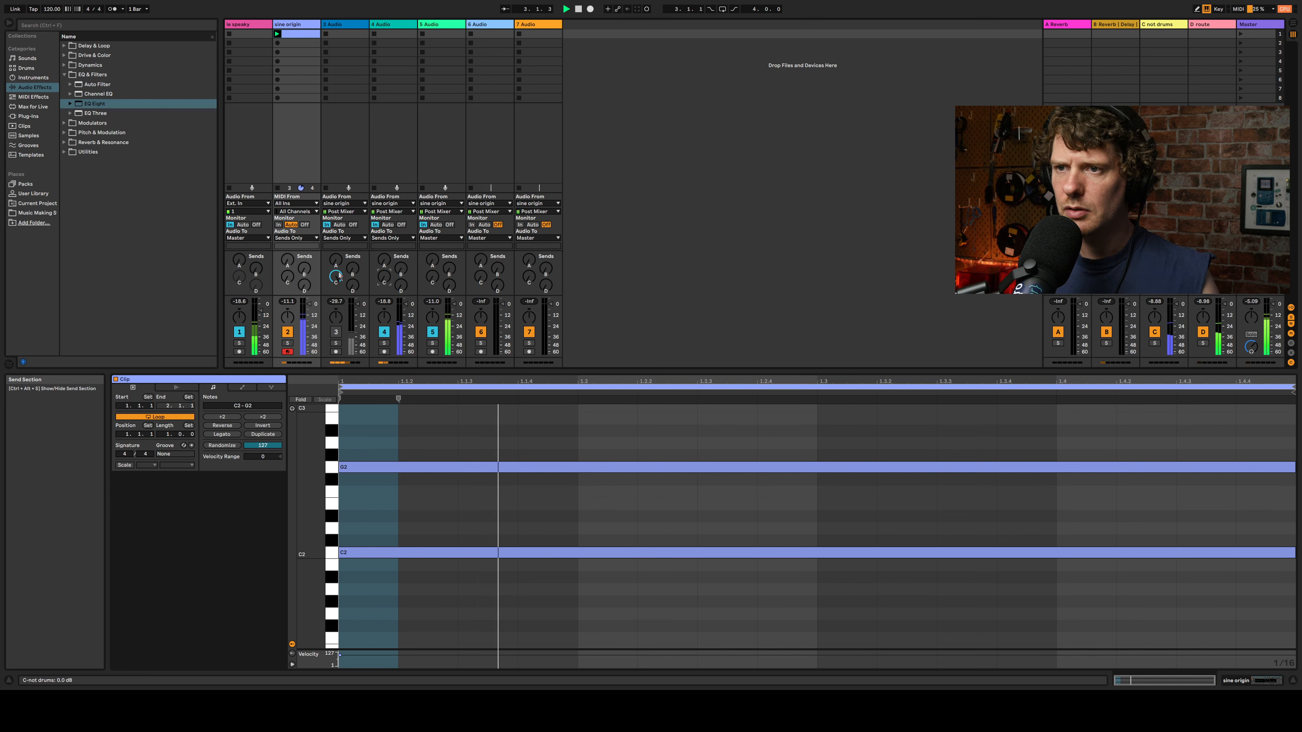
left_click(336, 332)
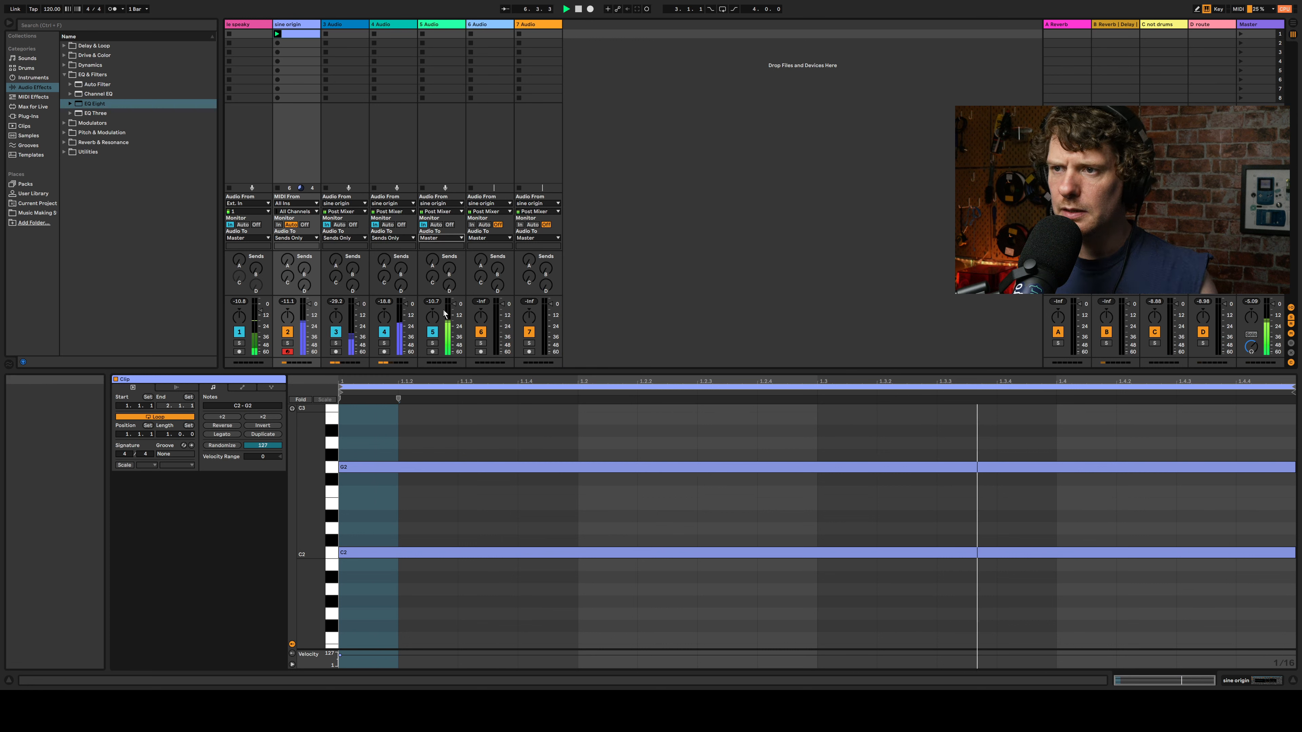
Step: Output 5 Audio to Sends Only and feed it to the D route return at 0.0 dB, leaving its C send at minimum
left_click(440, 237)
left_click(435, 266)
left_click_drag(428, 271, 429, 205)
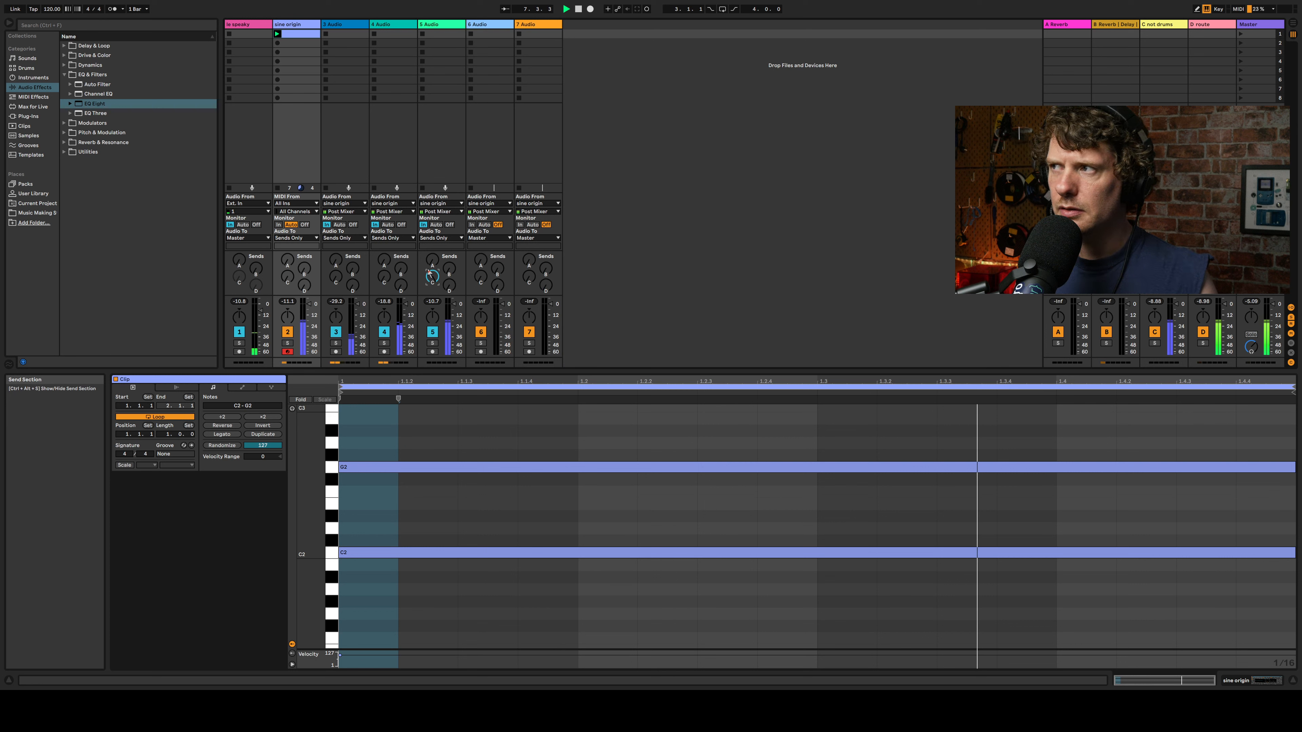
left_click_drag(432, 276, 453, 265)
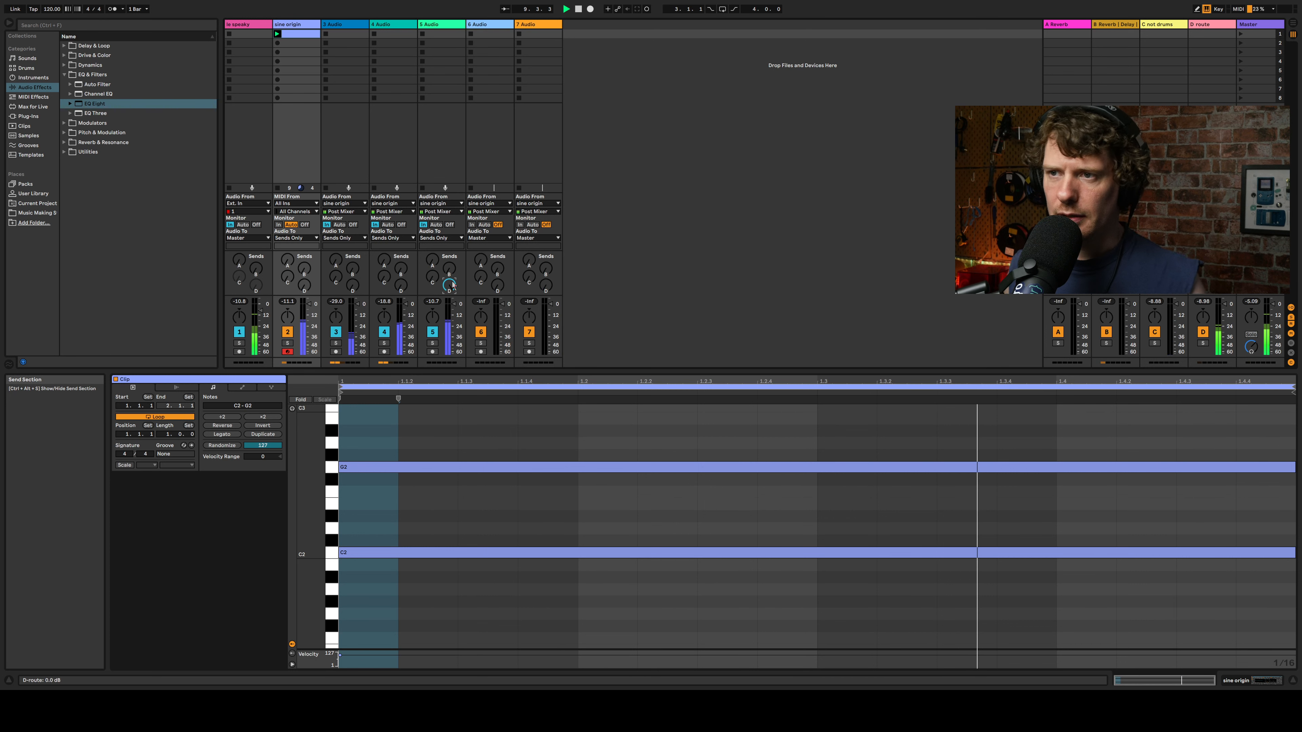
Step: On 5 Audio's EQ Eight, turn off band 4, shape a resonant low cut just above 100 Hz, and set band 3 to 337 Hz
left_click(431, 24)
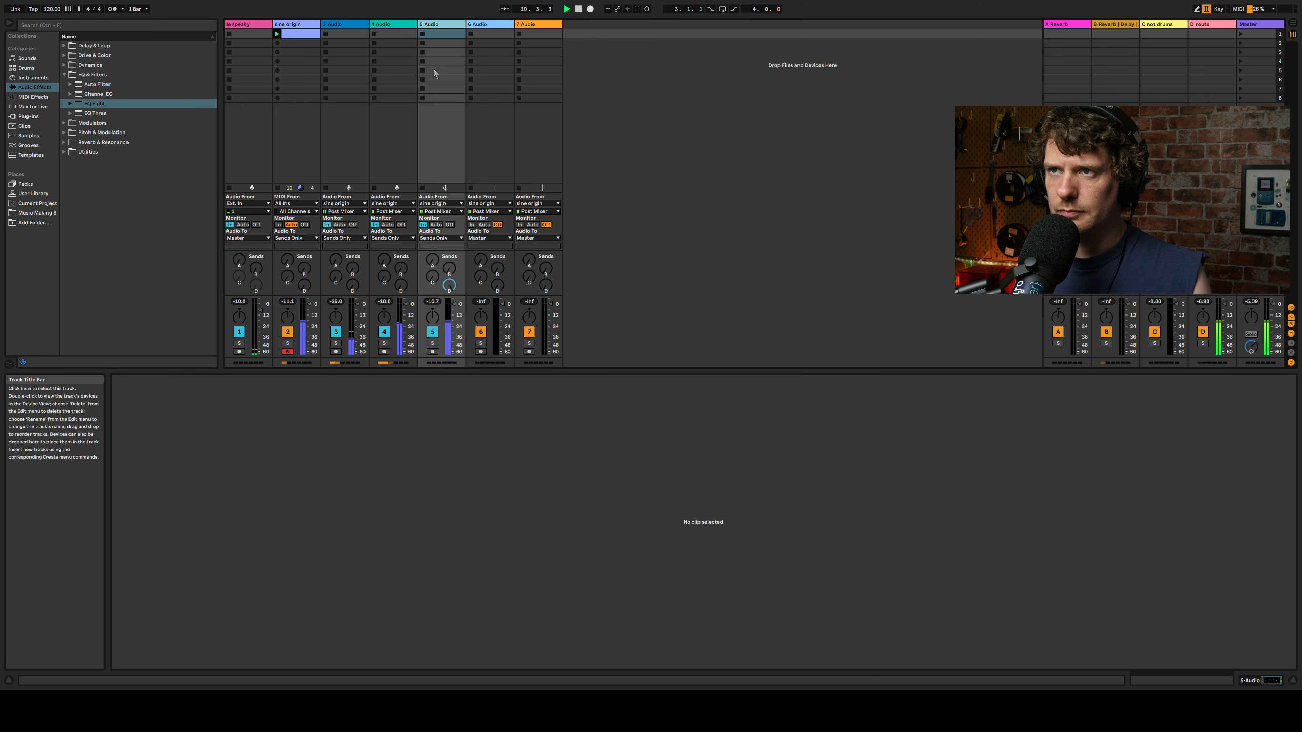
left_click(397, 25)
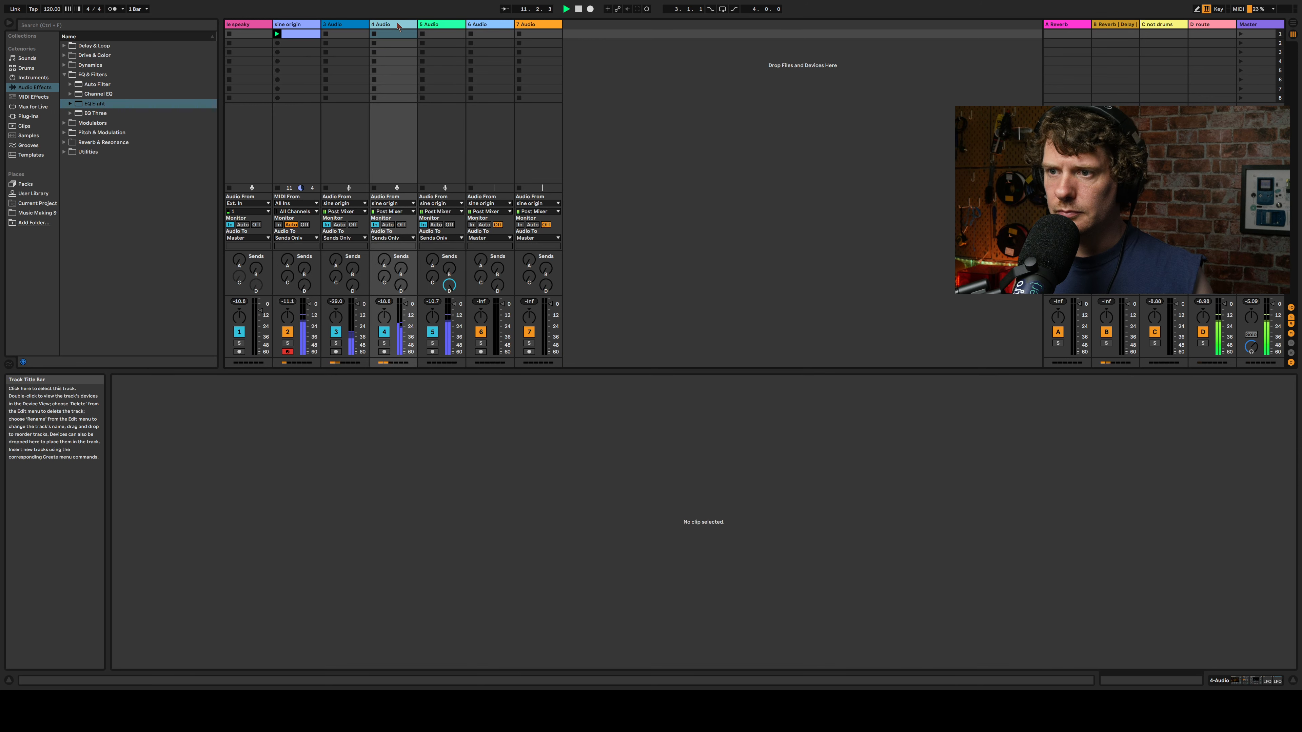
left_click(431, 26)
left_click(441, 79)
left_click(1275, 680)
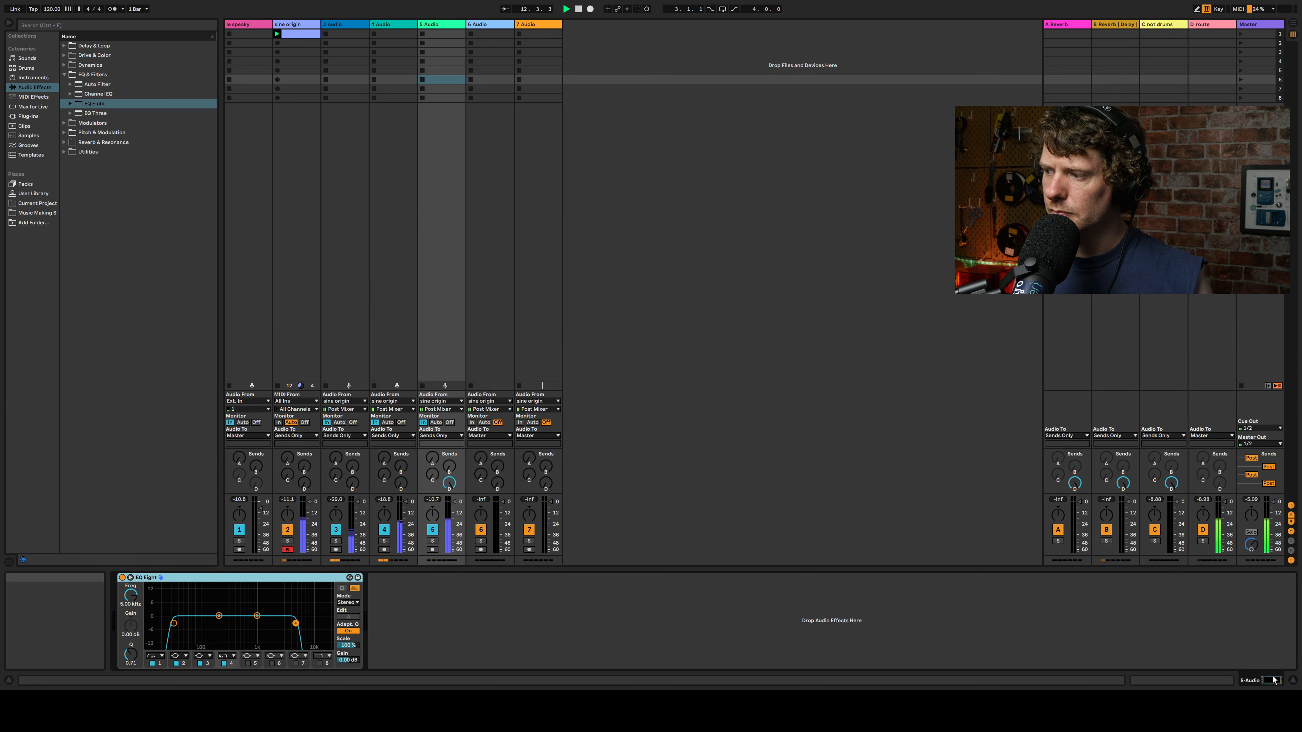
left_click(224, 664)
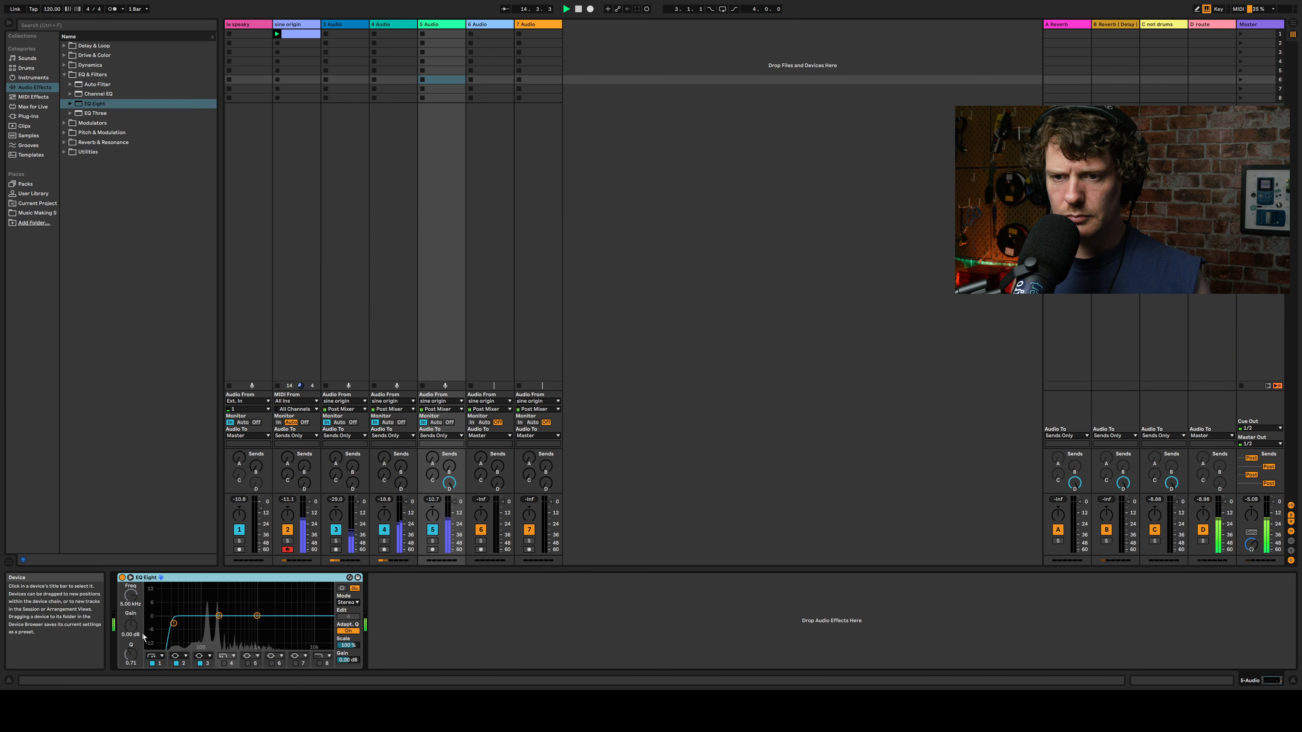
left_click_drag(174, 623, 232, 623)
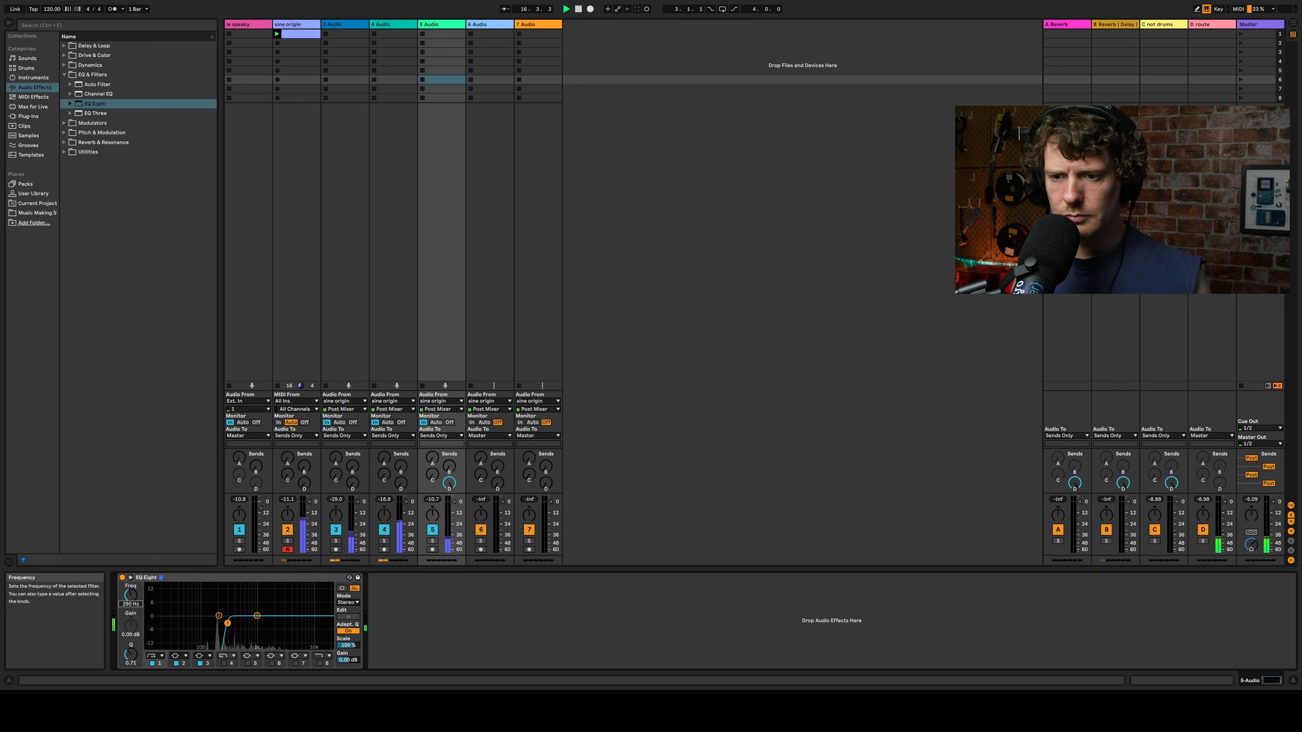
left_click_drag(257, 615, 230, 615)
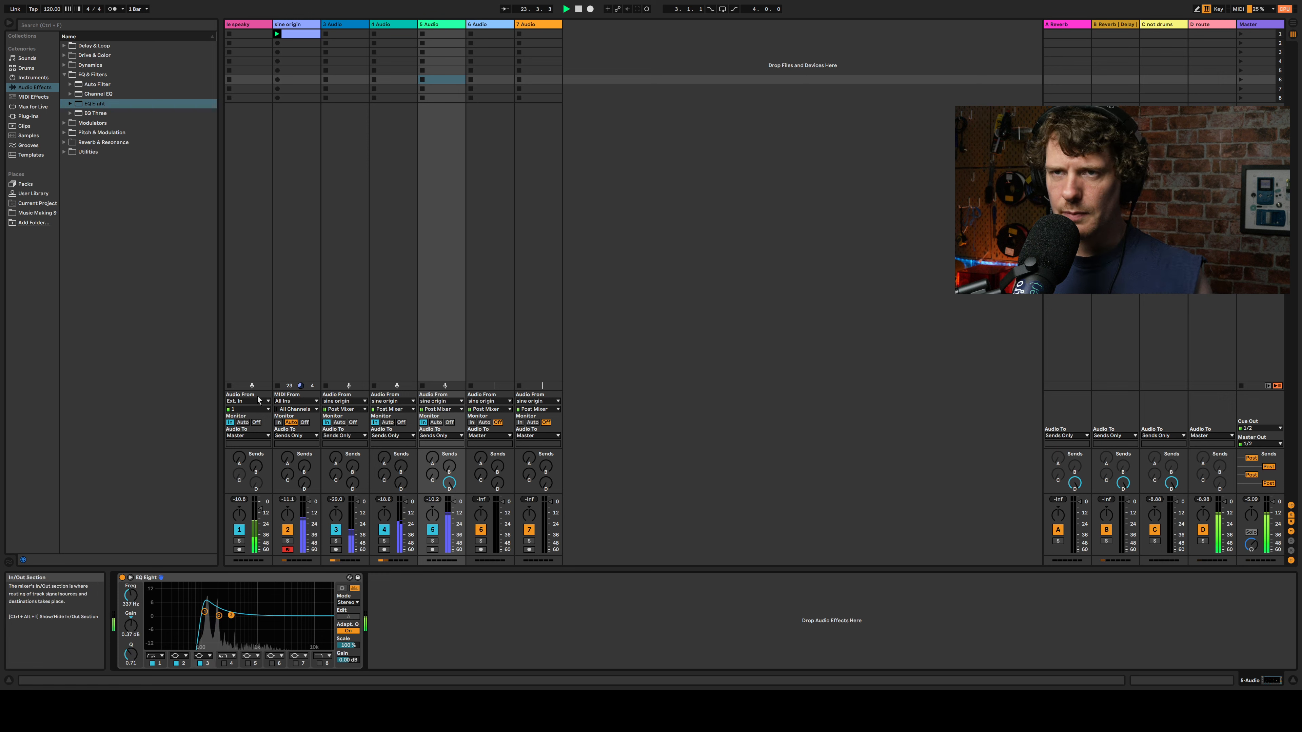
Step: Add a Shifter after the EQ Eight on 5 Audio and set its coarse pitch to 12 st
left_click(65, 151)
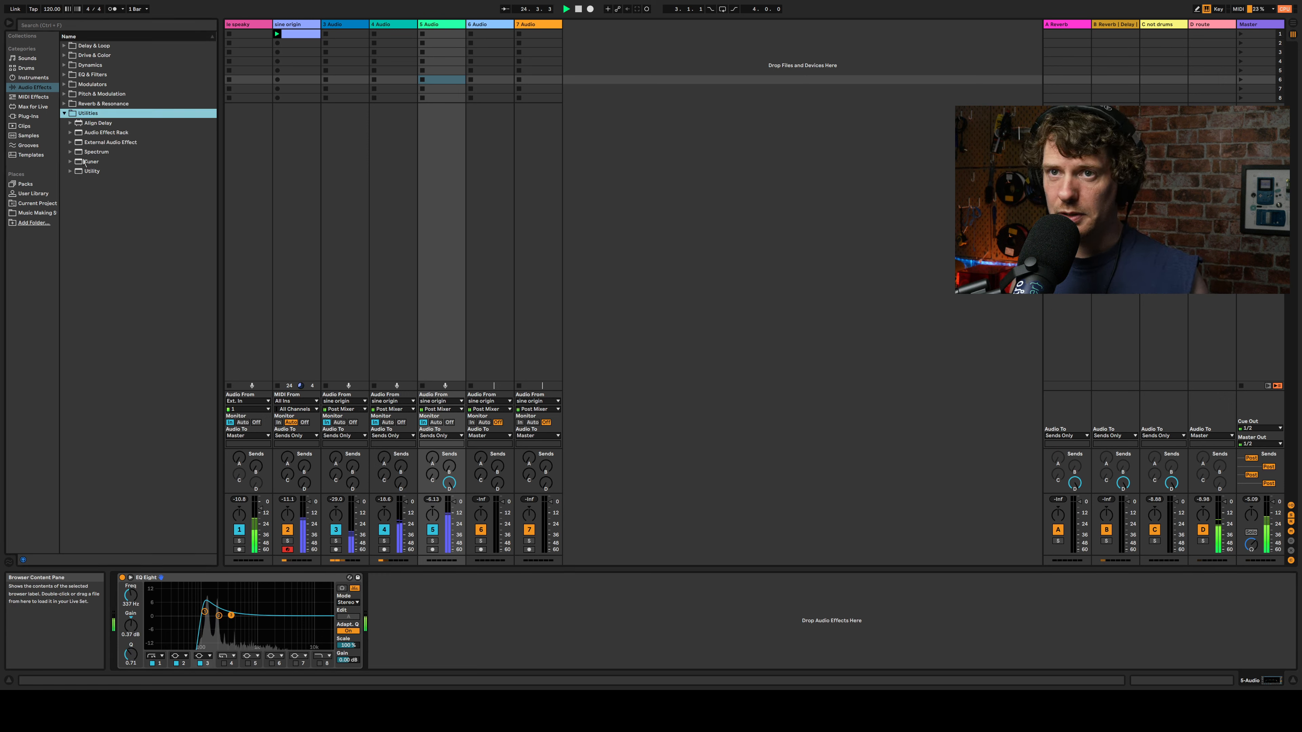
left_click(64, 113)
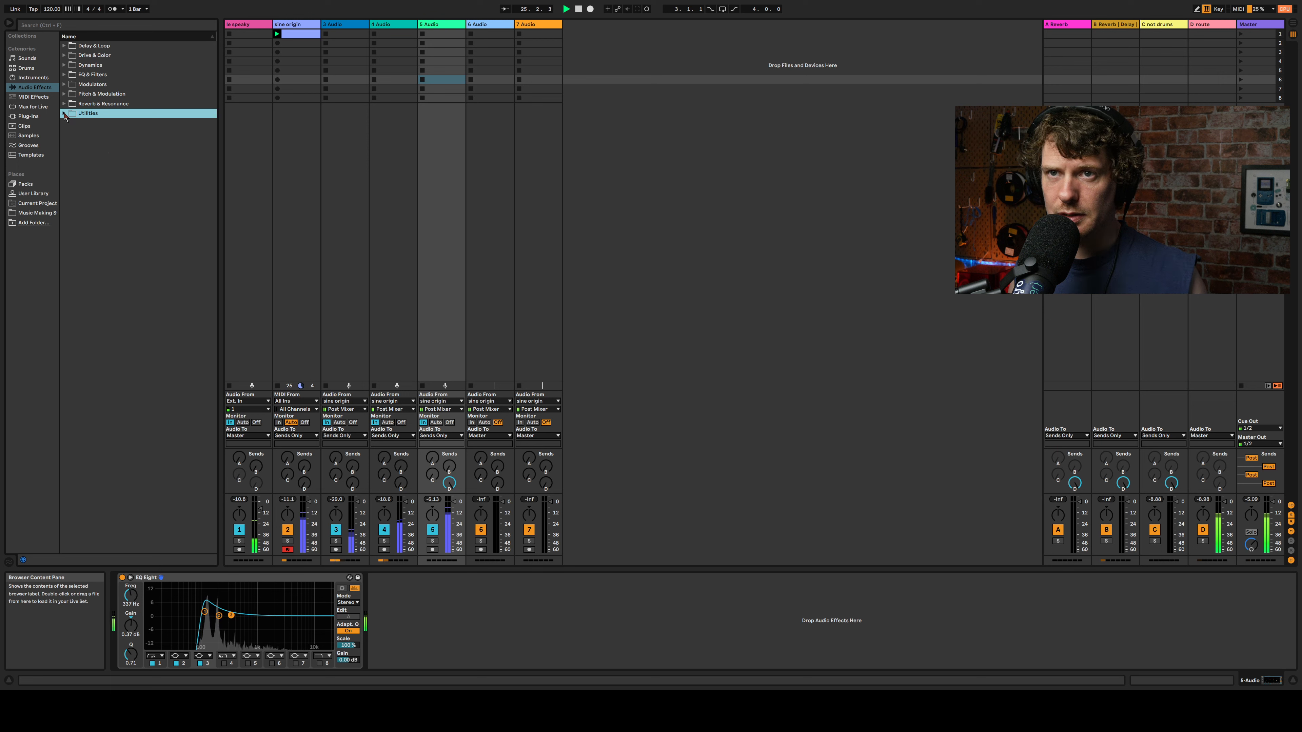
left_click(63, 94)
left_click_drag(93, 132, 398, 596)
left_click(382, 608)
type("12")
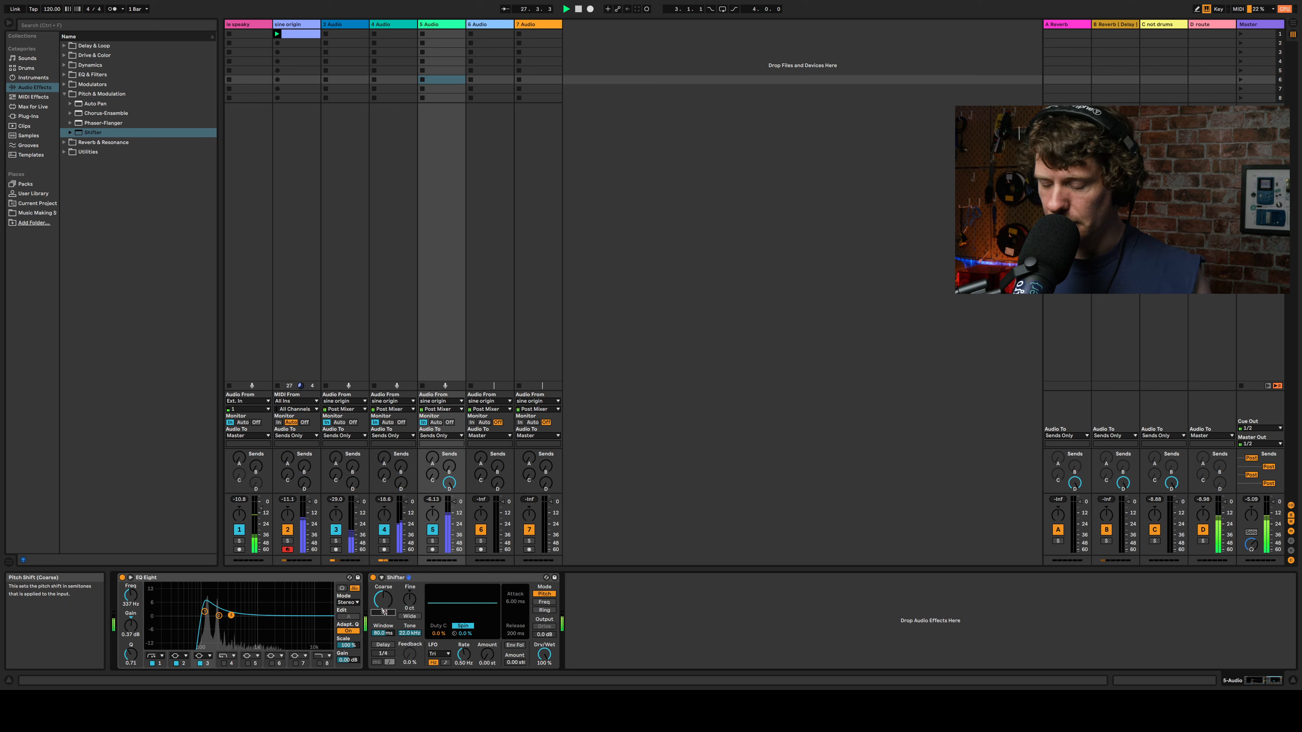
key("Return")
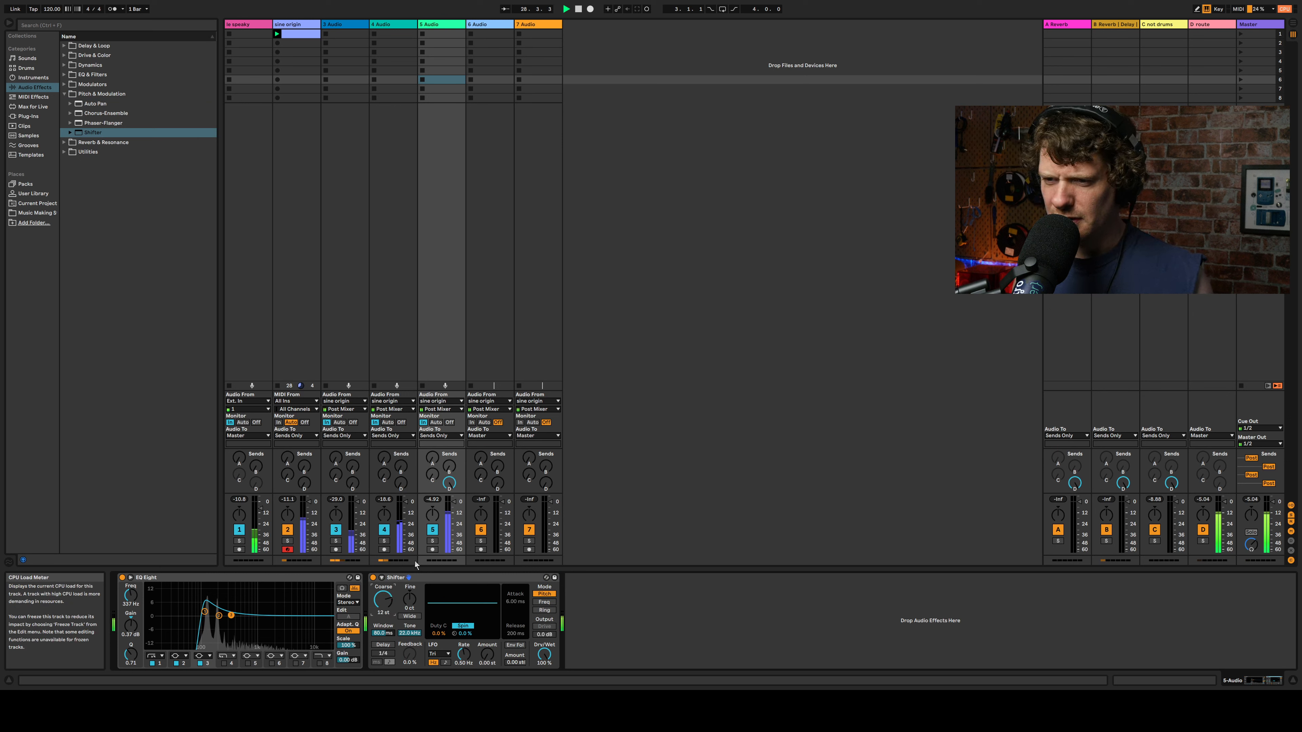
Step: Try the Shifter's Freq mode, undo it, and enable the Shifter's delay with 17% feedback
left_click(545, 603)
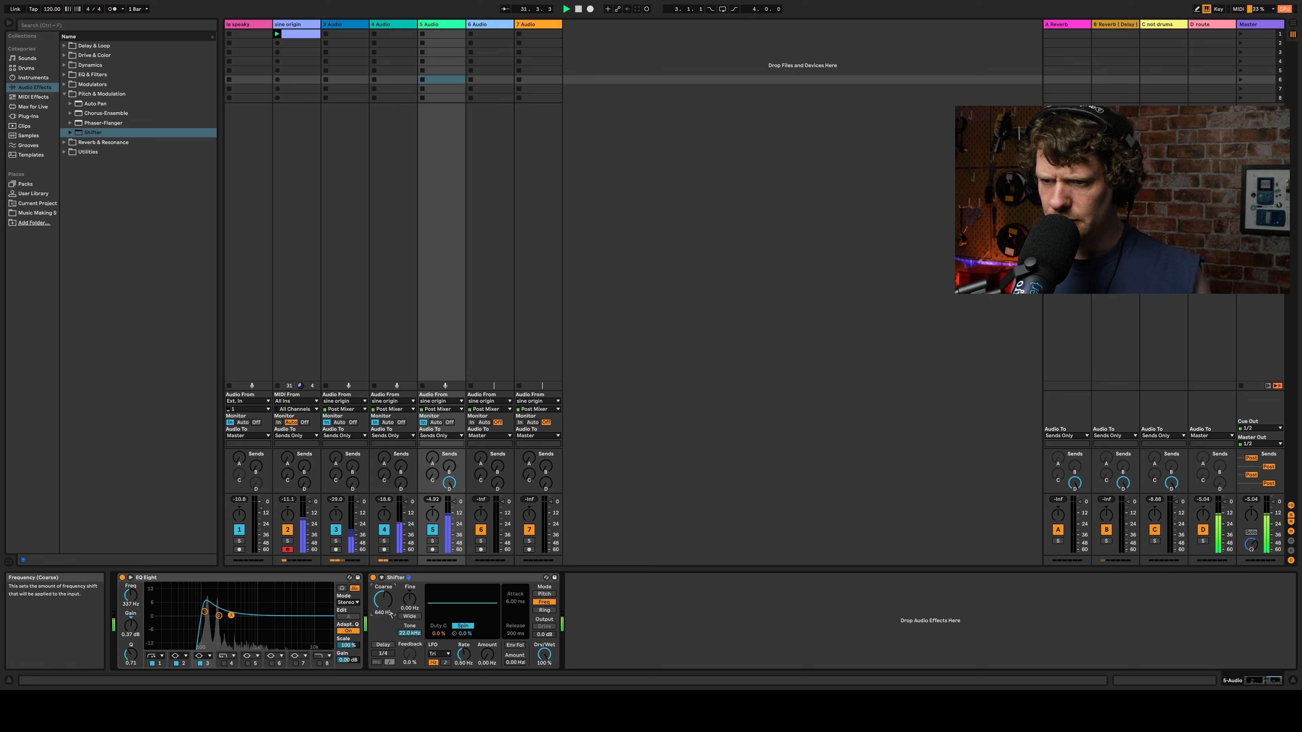
key("ctrl+z")
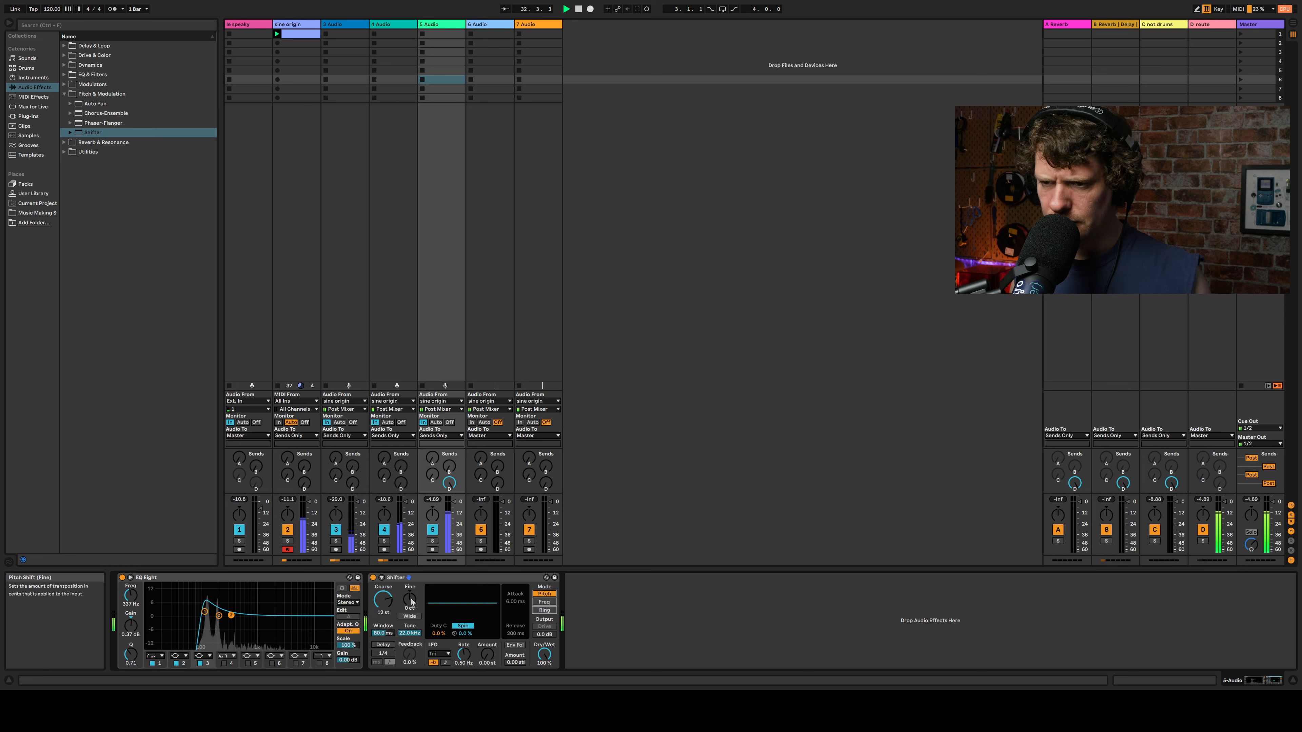
left_click_drag(399, 659, 387, 659)
left_click(382, 644)
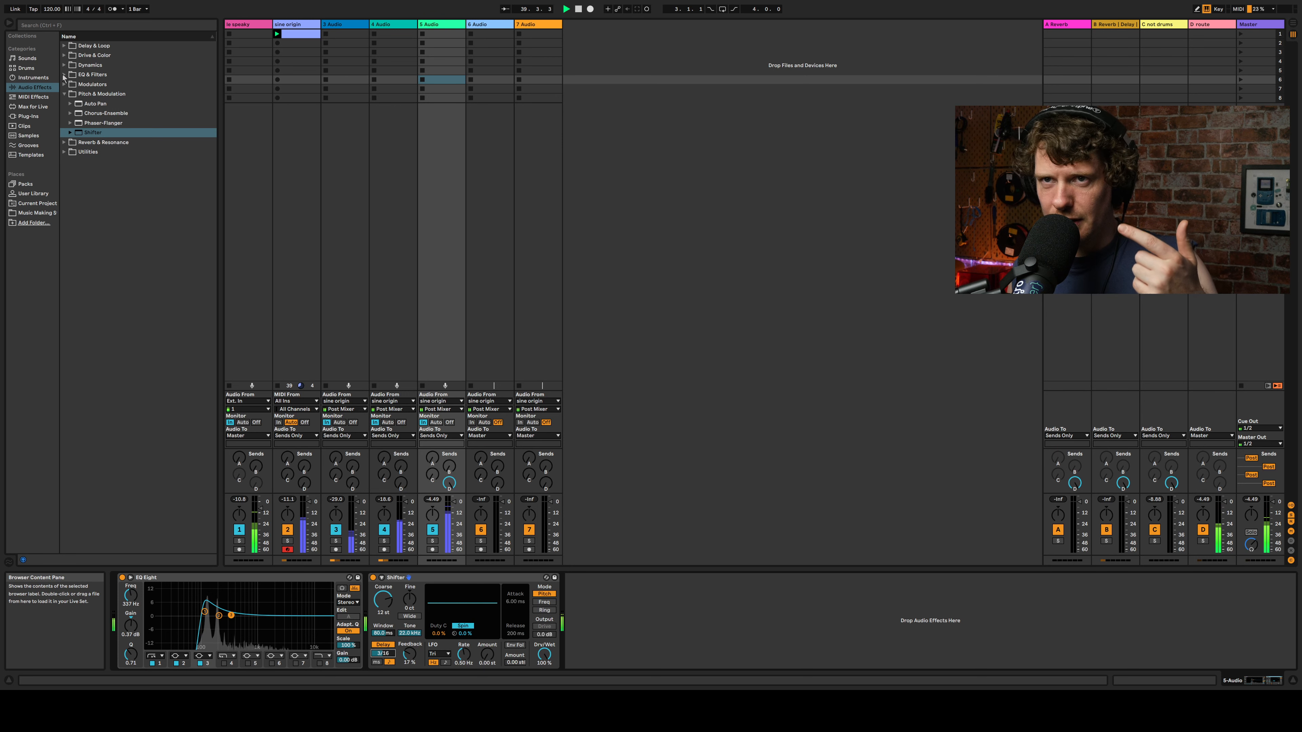
Step: Add a second EQ Eight after the Shifter and shape it to pass only a resonant band of high frequencies
left_click(78, 77)
left_click_drag(95, 104, 763, 611)
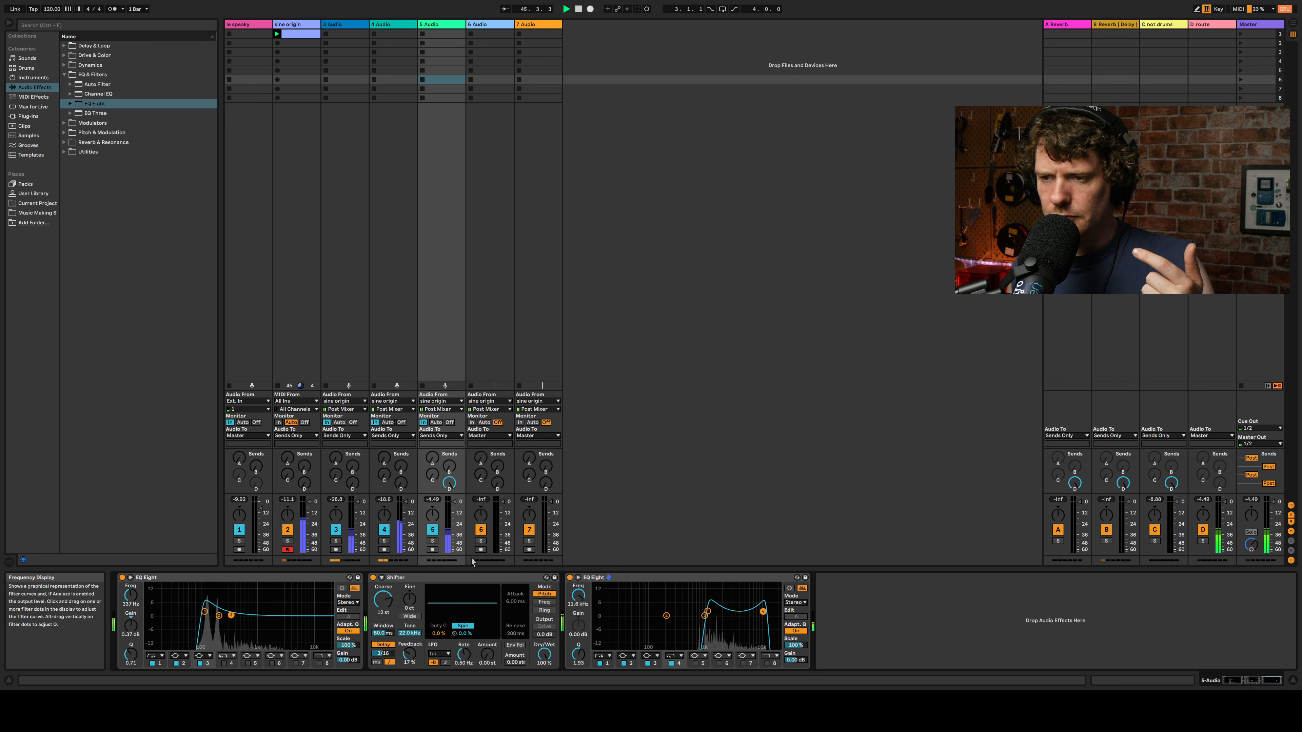
Step: Raise the D sends of 4 Audio, 3 Audio and sine origin, and set the Shifter to 11 st with a 1/8 delay
left_click_drag(400, 483, 400, 410)
left_click_drag(352, 482, 304, 410)
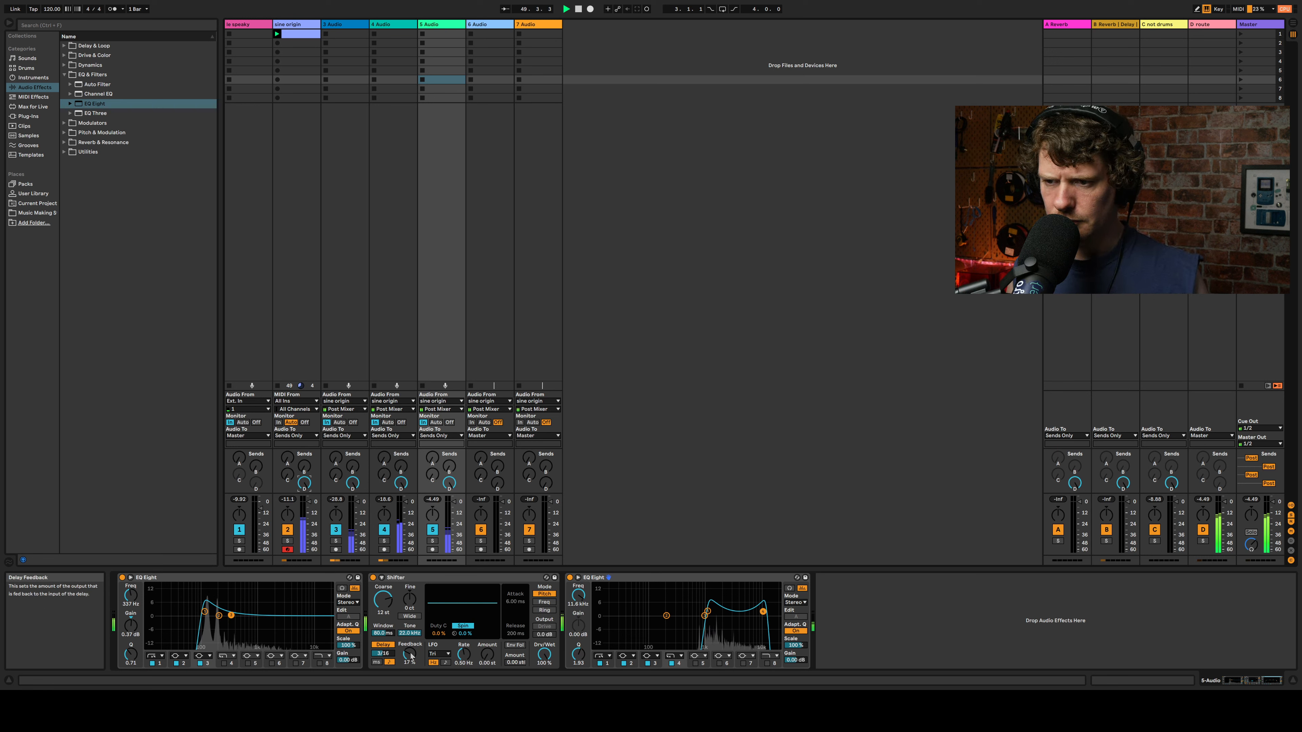
left_click_drag(386, 655, 385, 662)
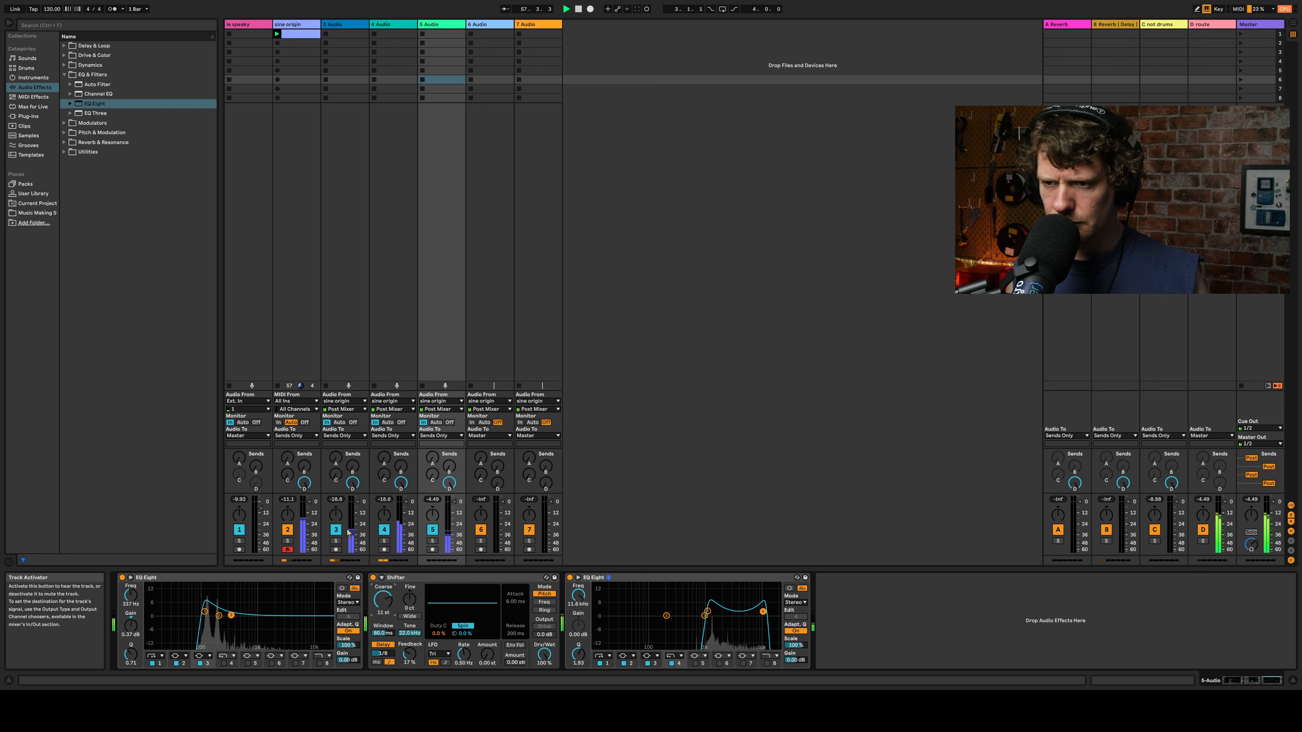
Step: Remove sine origin from the D send and deactivate 4 Audio and 5 Audio to hear 3 Audio alone
left_click(384, 529)
left_click(289, 531)
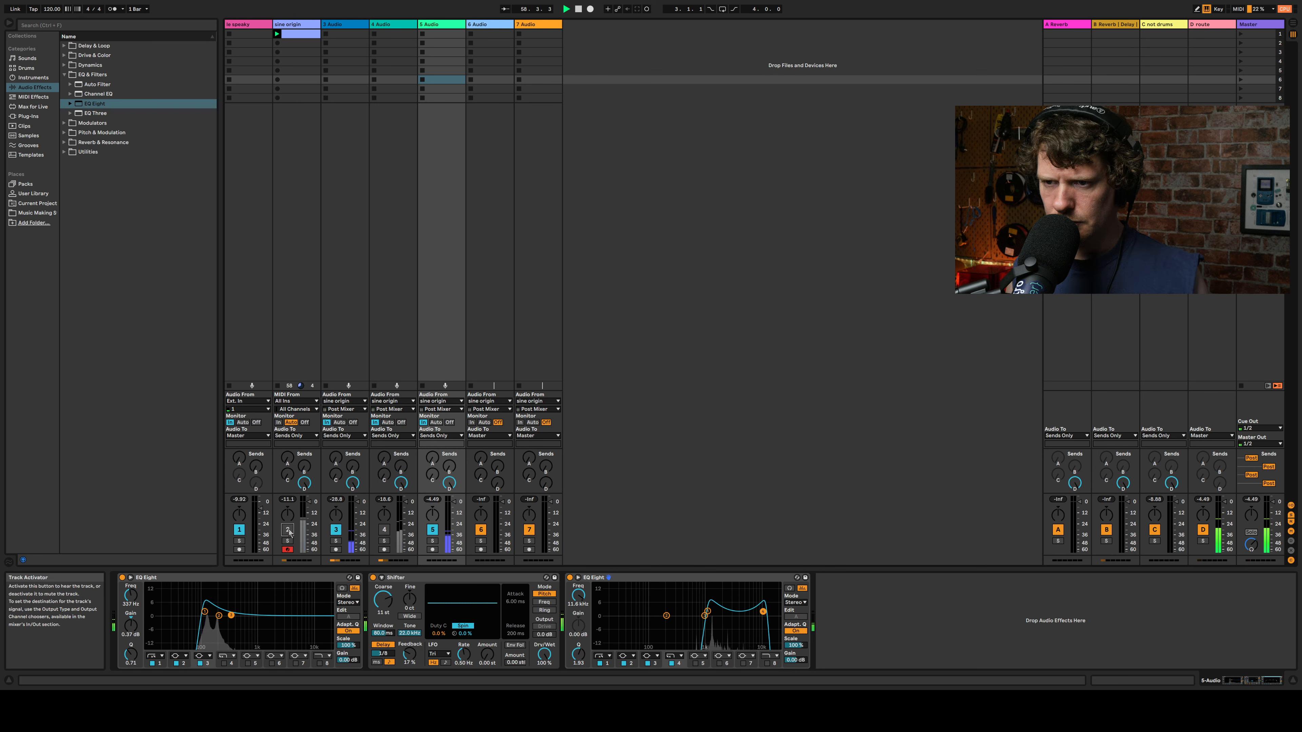
left_click(288, 530)
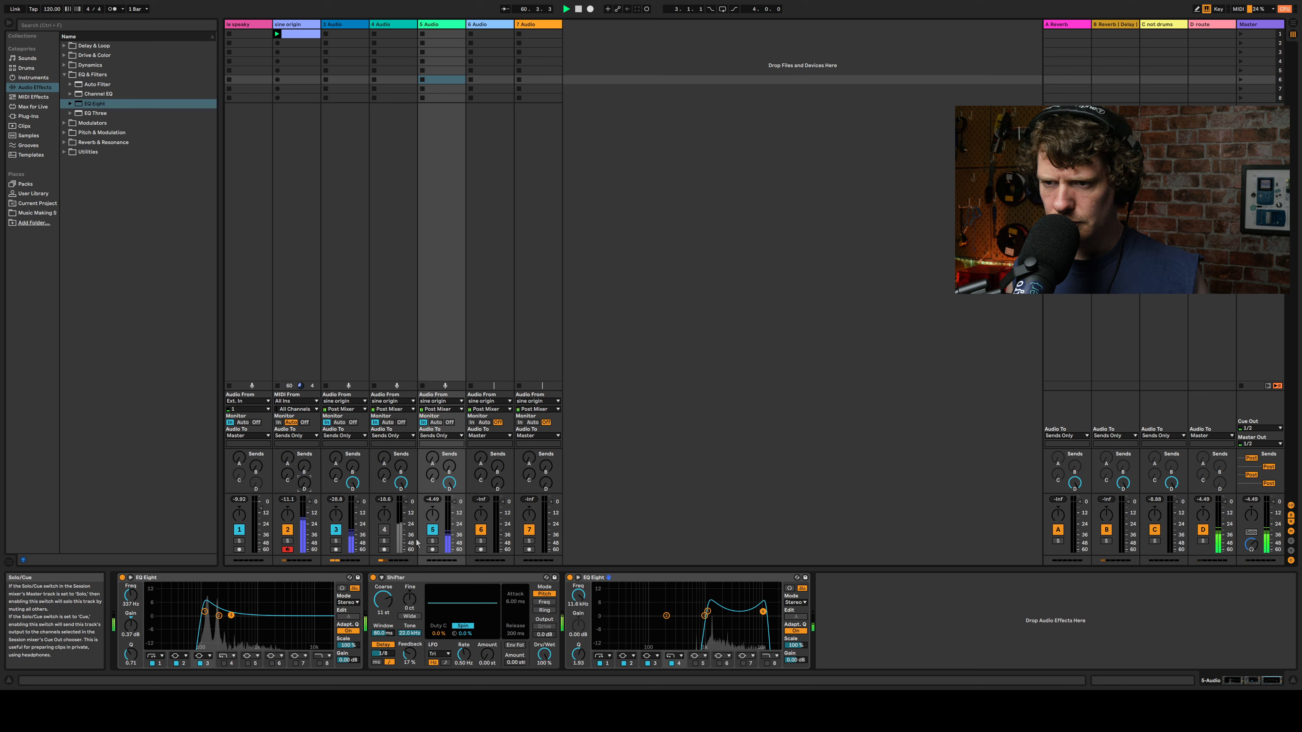
left_click(432, 530)
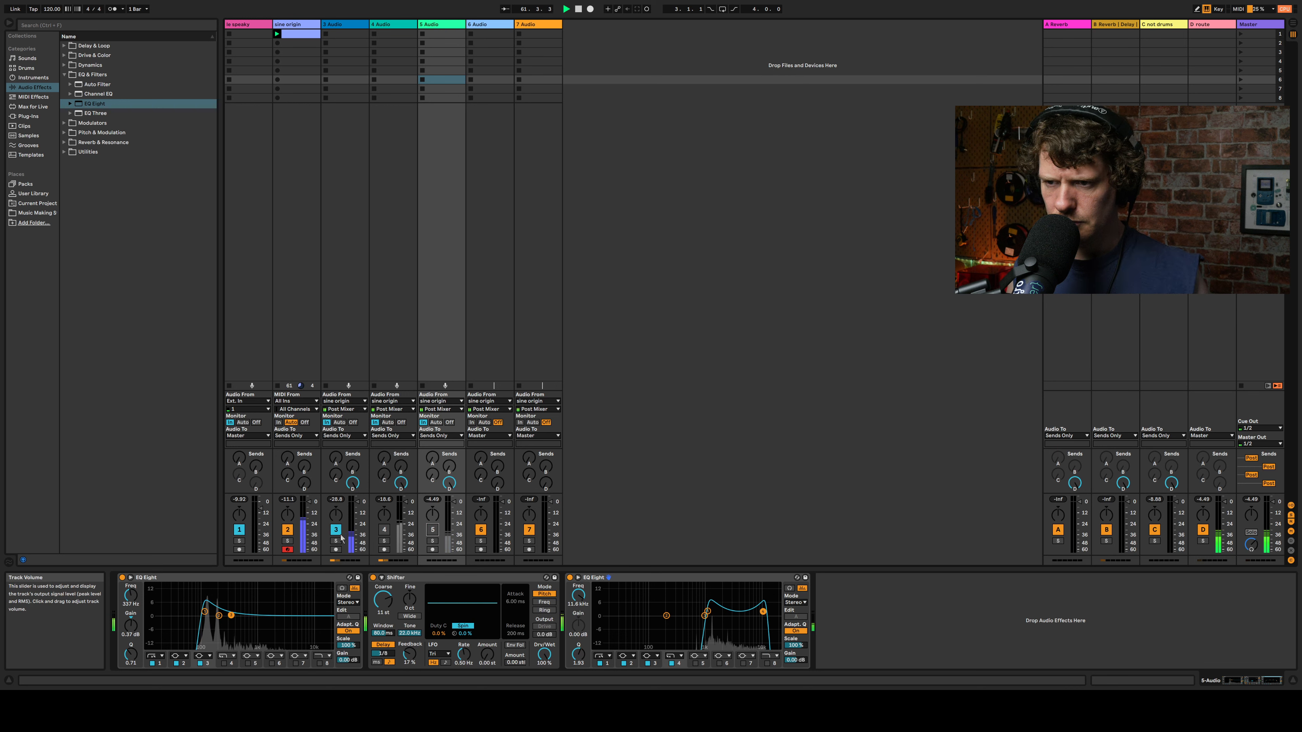
Step: Reactivate 5 Audio and set the fine pitch of its Shifter to -10 ct
left_click(432, 530)
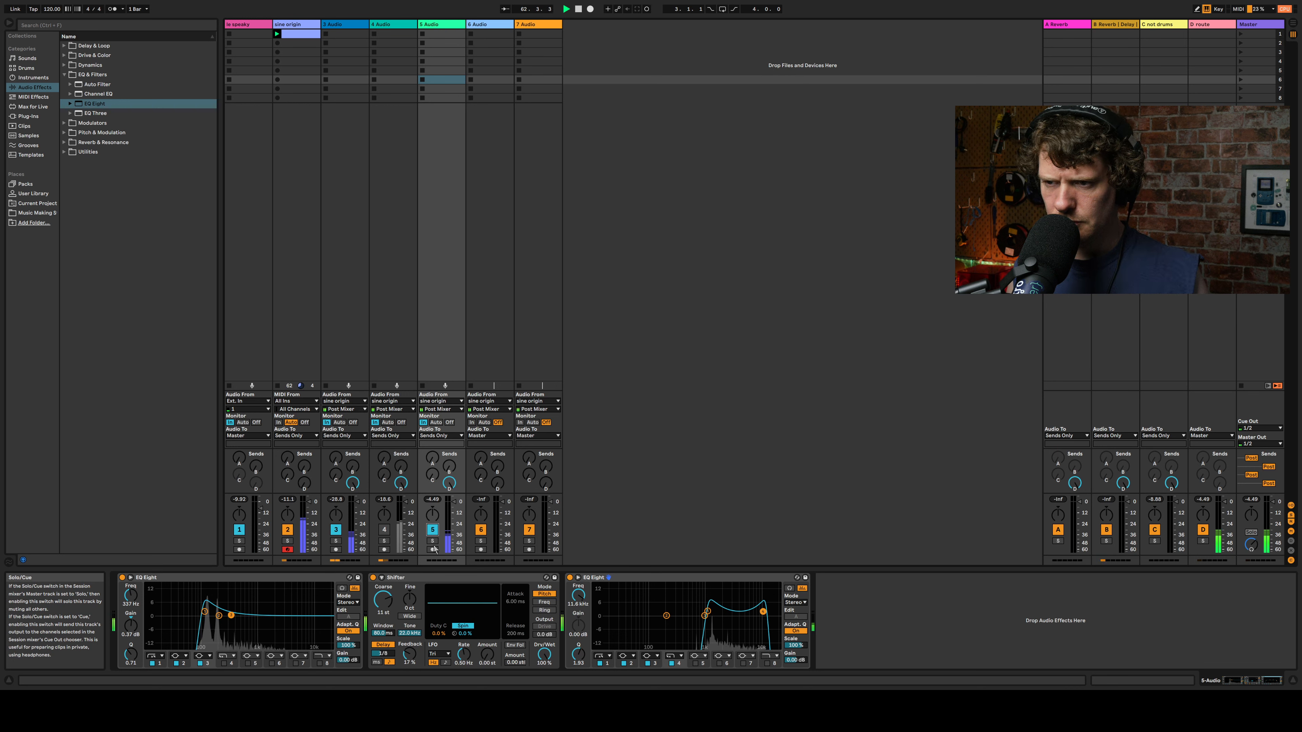
left_click_drag(409, 599, 409, 603)
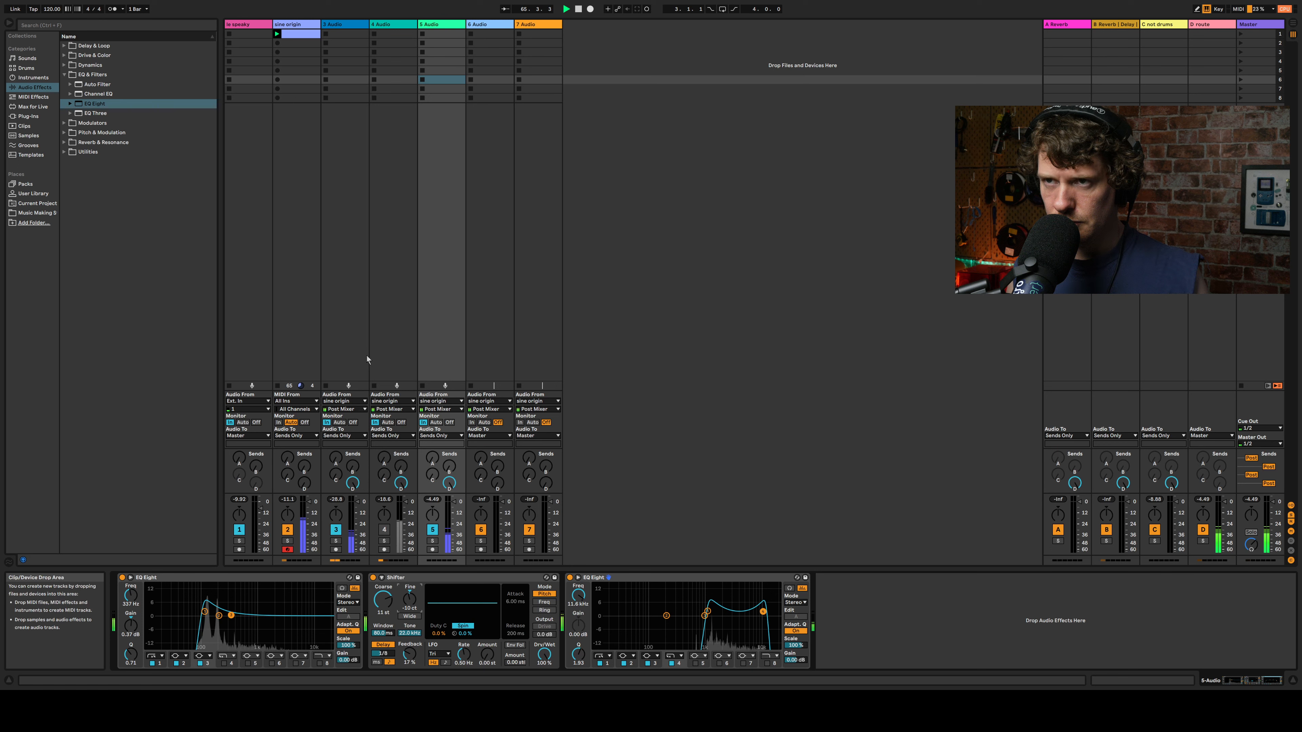
Step: Solo the first chain of 3 Audio's Audio Effect Rack and compare the sound with 5 Audio muted and unmuted
left_click(348, 24)
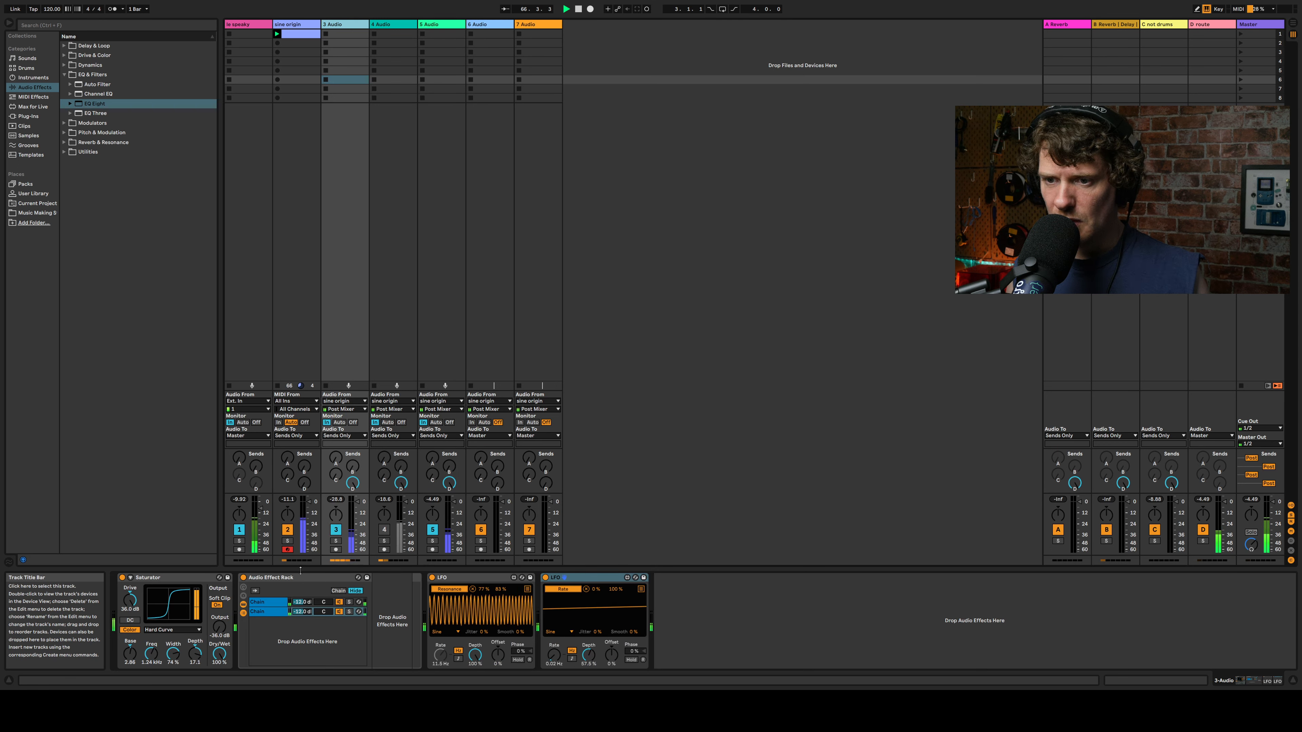
left_click(284, 601)
left_click(349, 602)
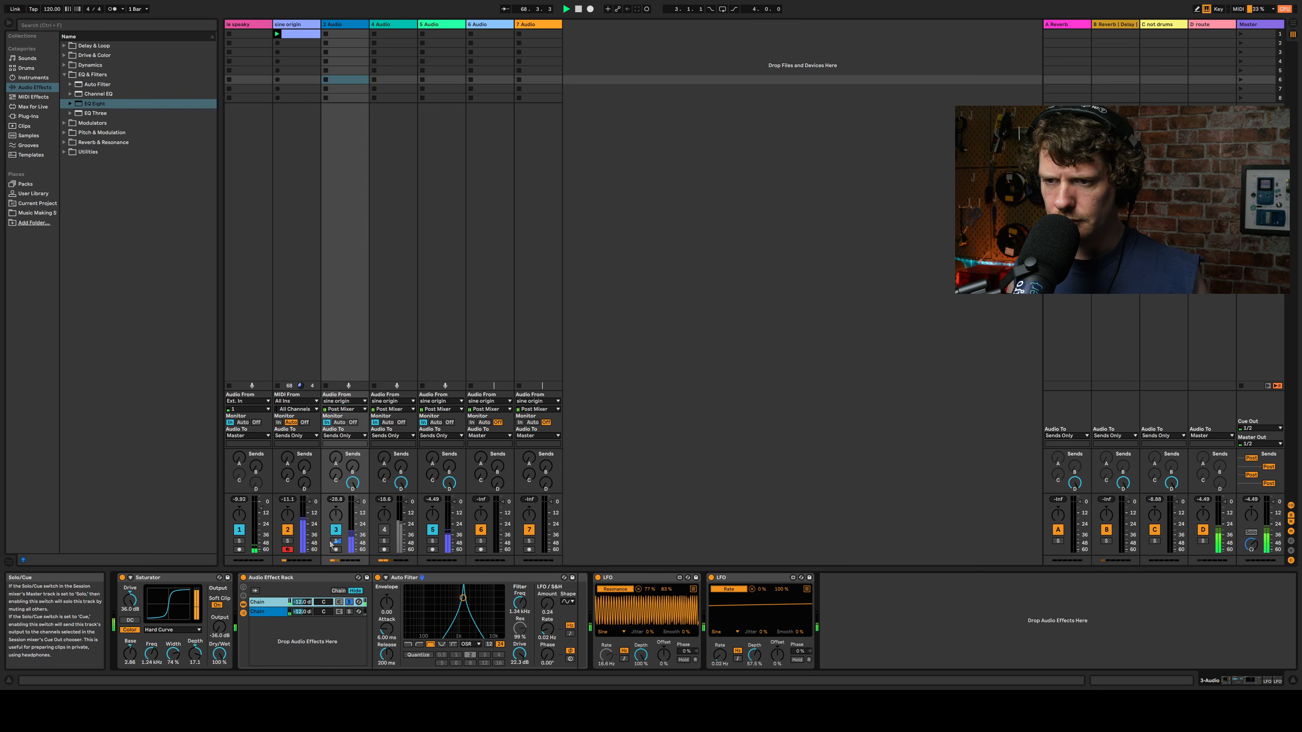
left_click(432, 529)
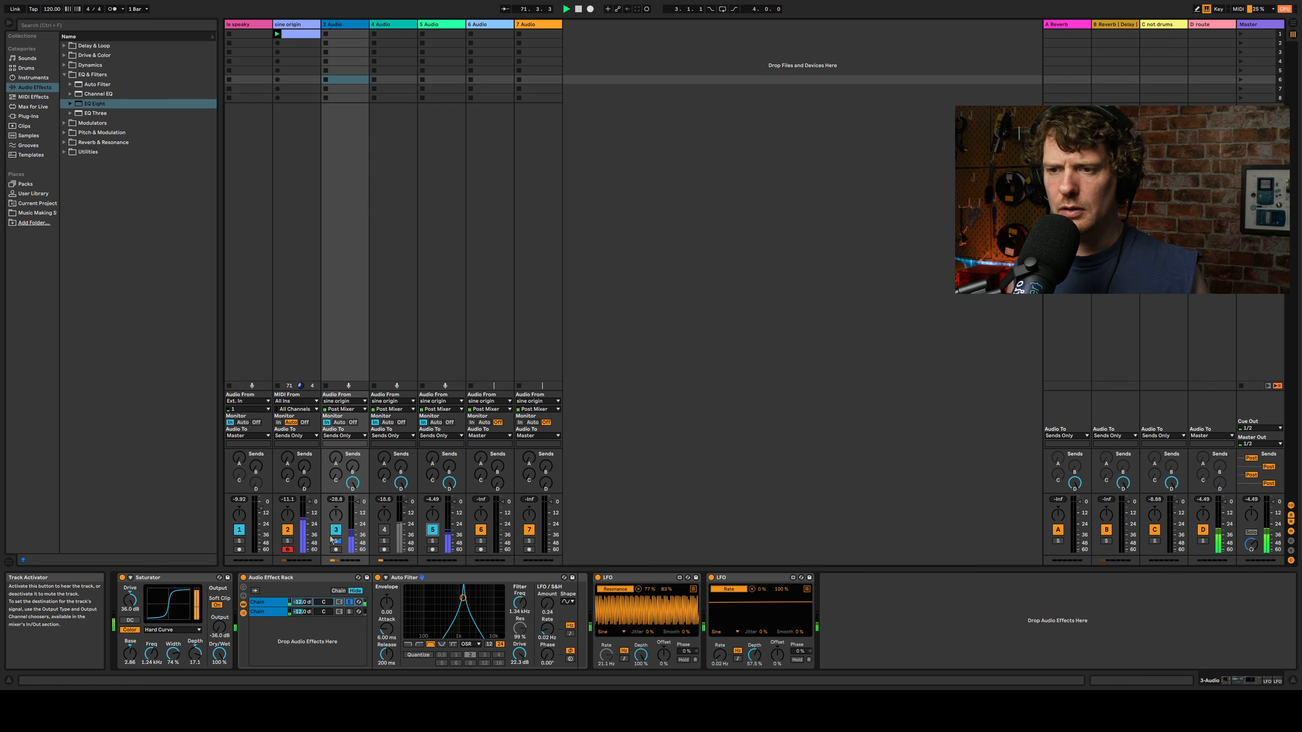
left_click(433, 530)
Step: Set the fine pitch of 5 Audio's Shifter to 9 ct while 3 Audio is muted, and reactivate 3 Audio
left_click(454, 321)
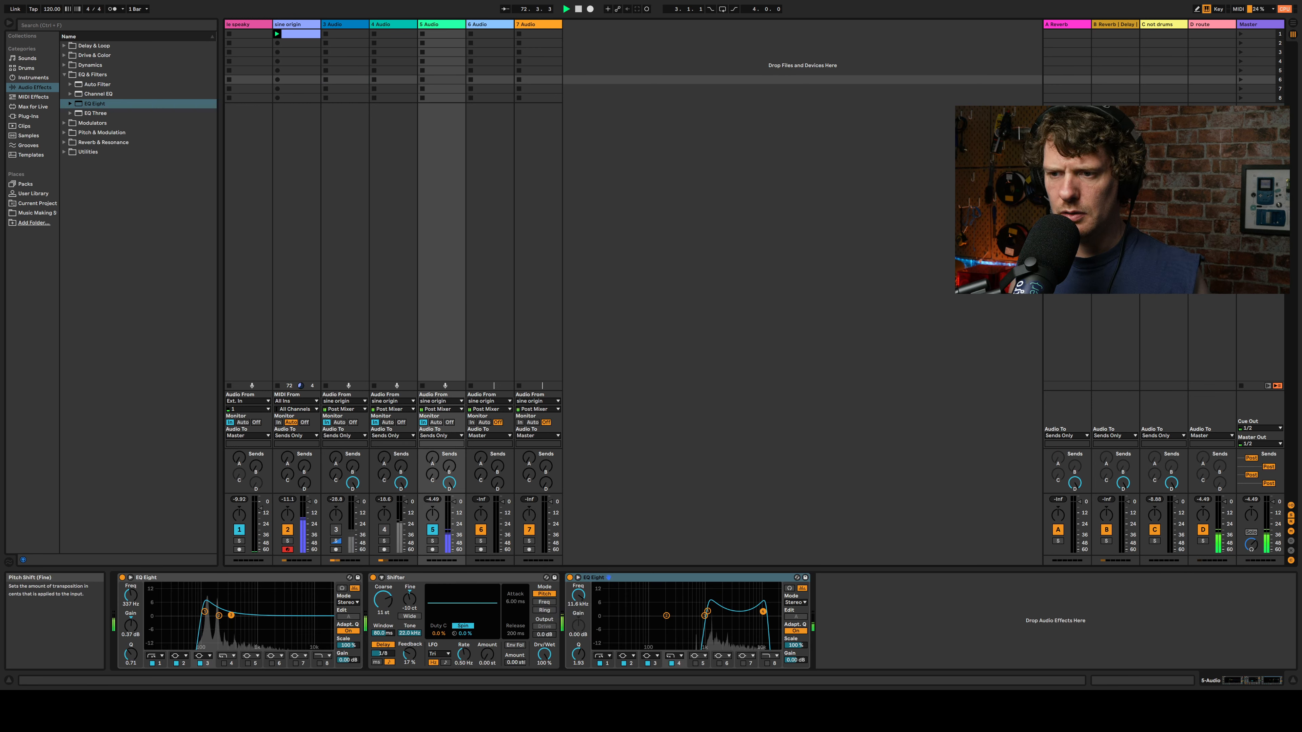
left_click_drag(410, 598, 409, 589)
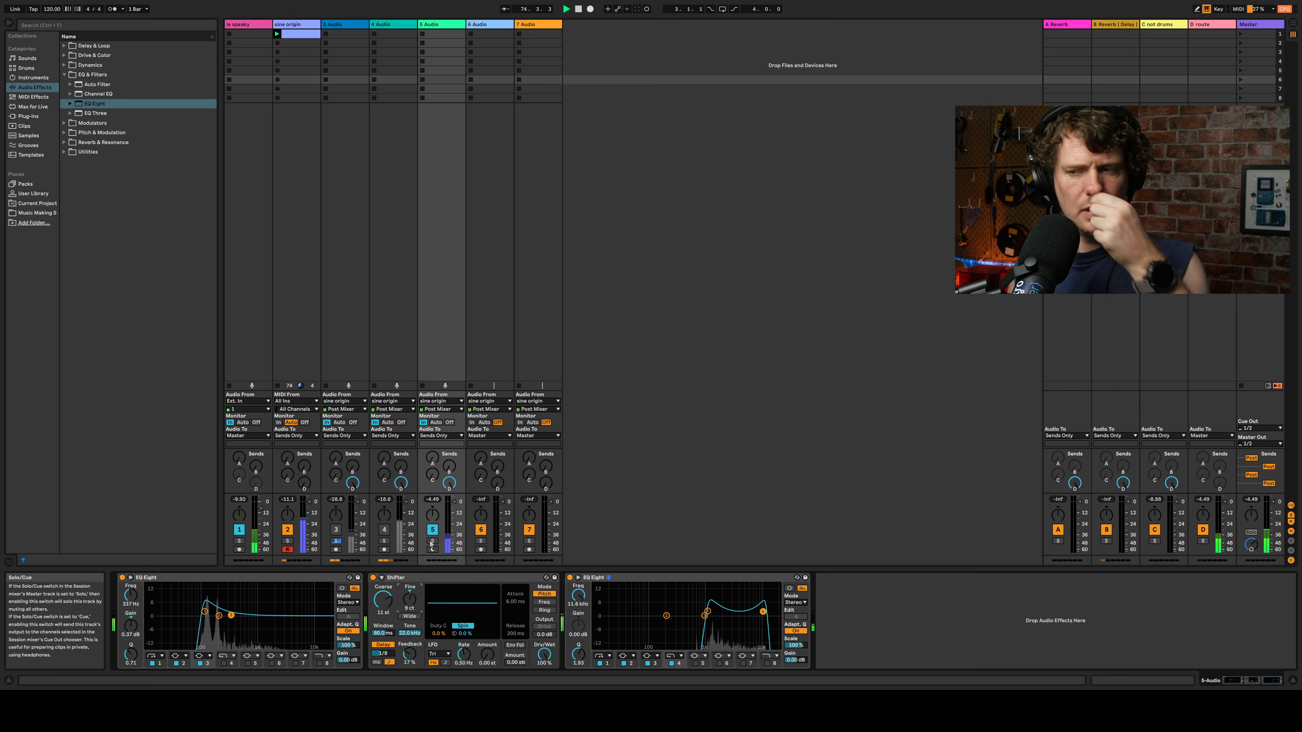
left_click(336, 529)
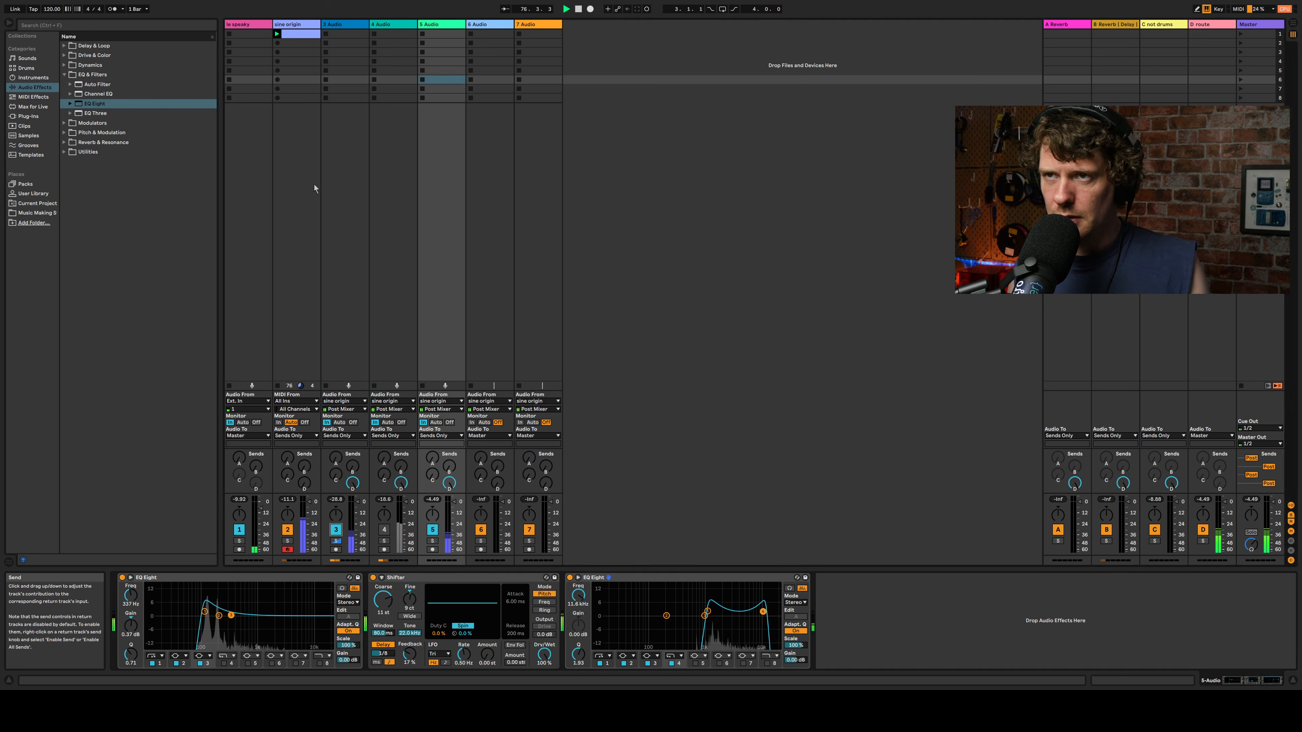
Step: Bring all layers together by unsoloing 3 Audio's rack chain, reactivating 4 Audio and fully raising sine origin's D send
left_click(333, 24)
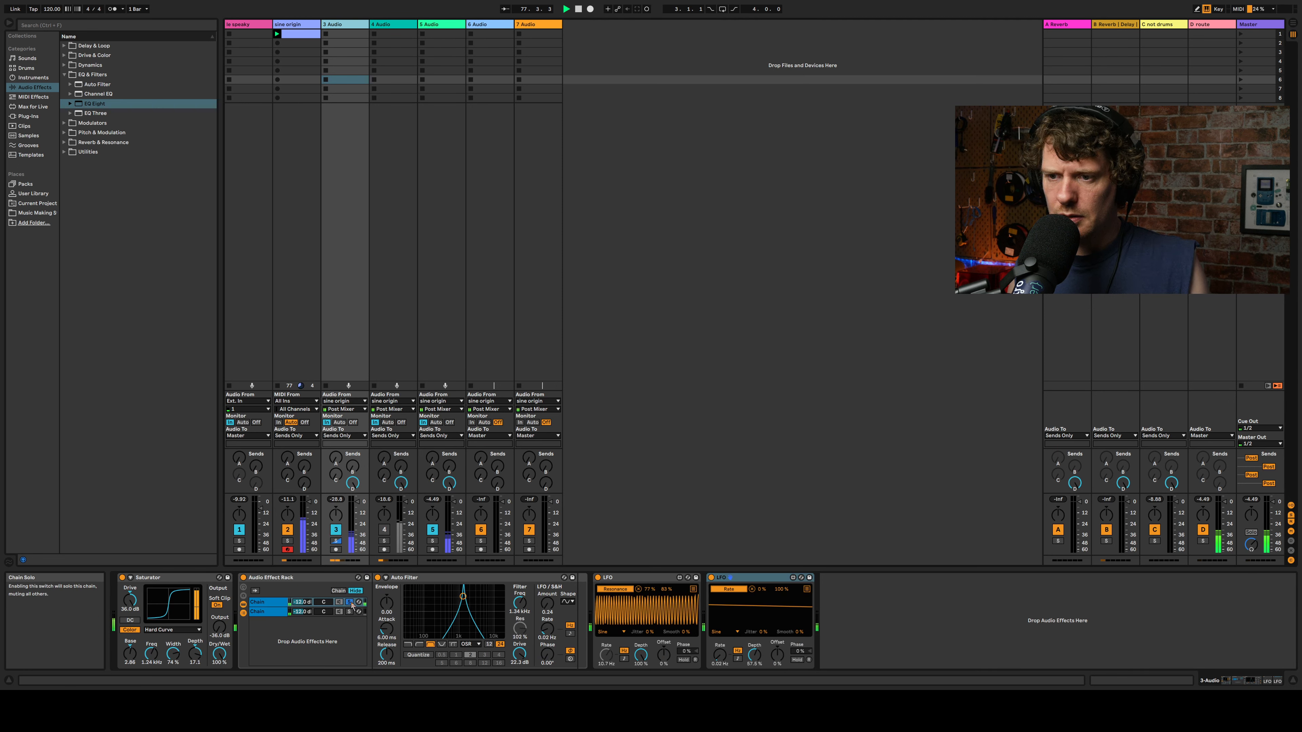
left_click(384, 530)
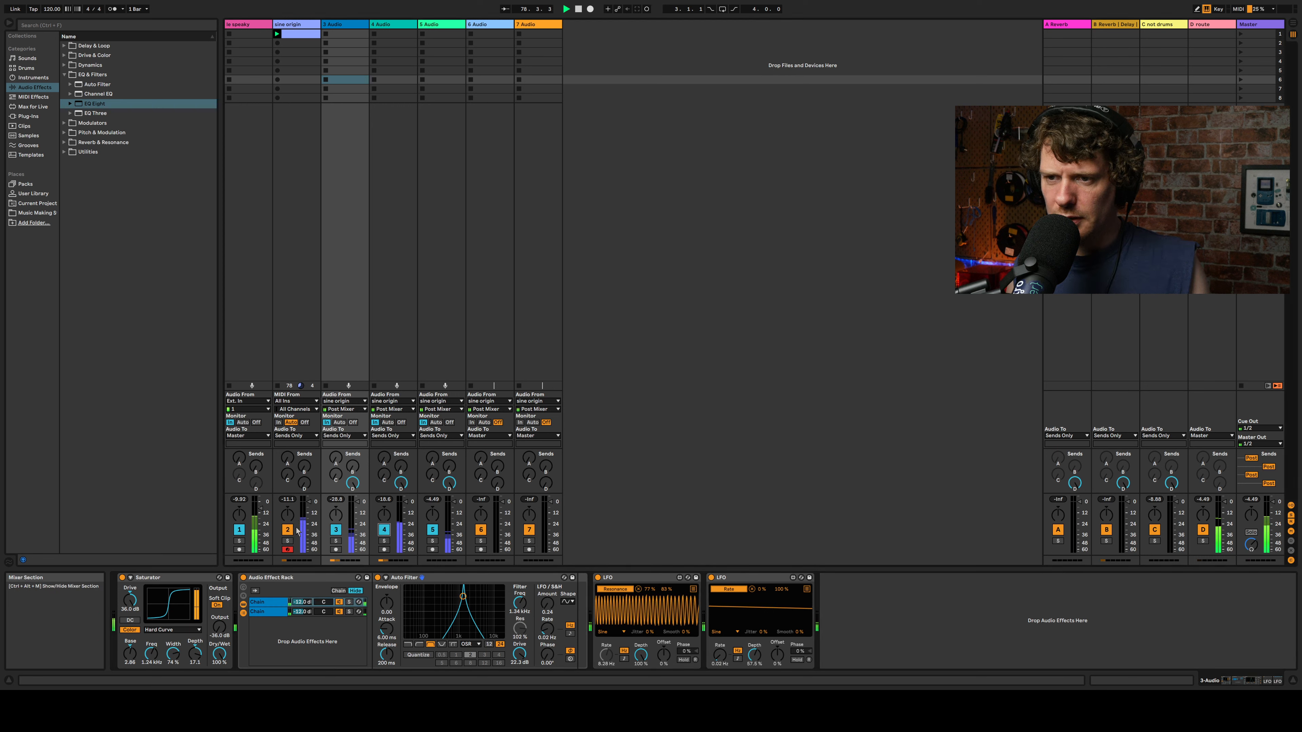
left_click_drag(304, 483, 298, 443)
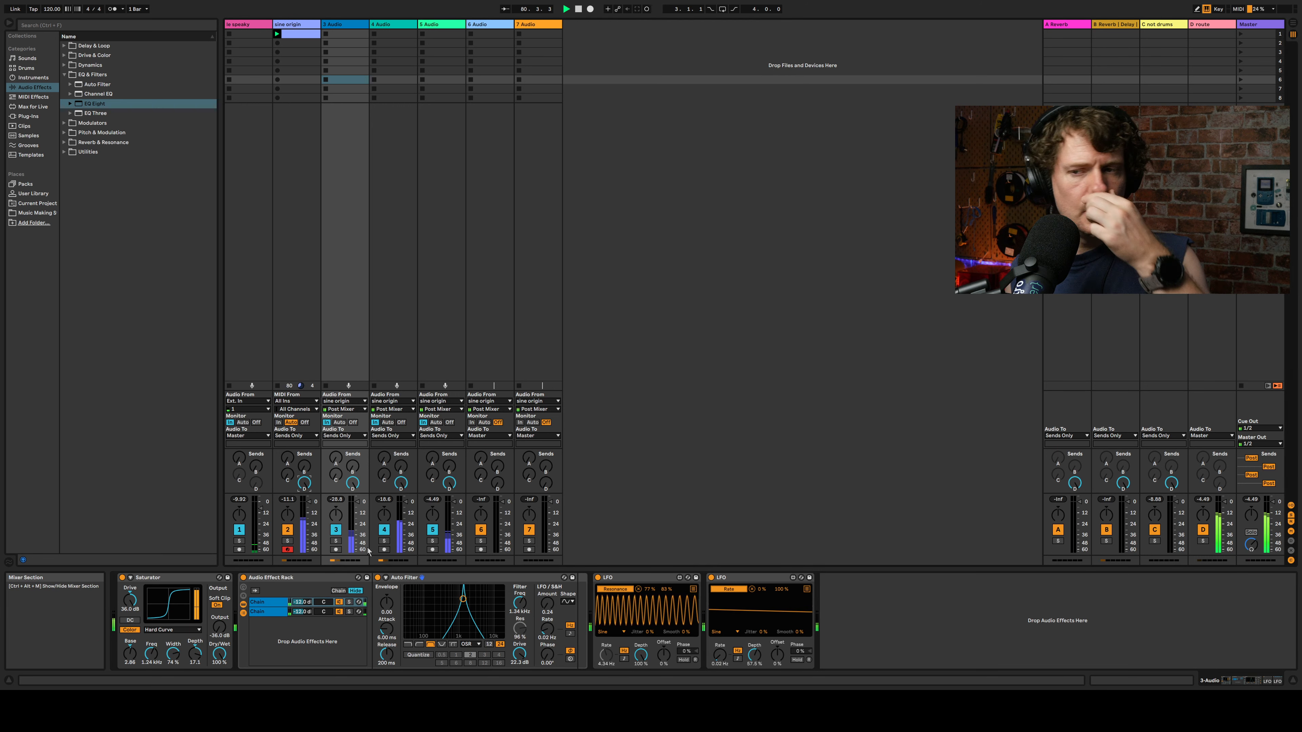
Step: Duplicate 5 Audio and move the copy's second EQ Eight low cut much higher, with a sharp Q of about 9
left_click(441, 25)
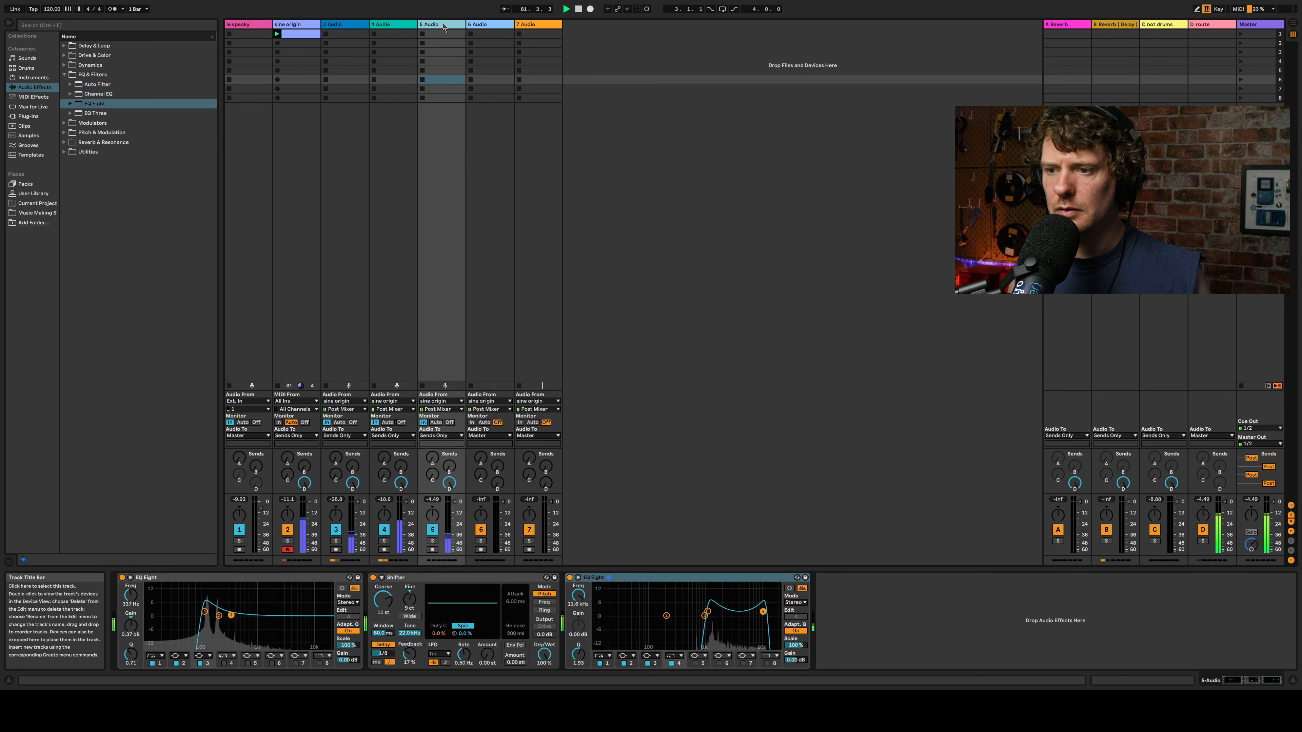
key("ctrl+d")
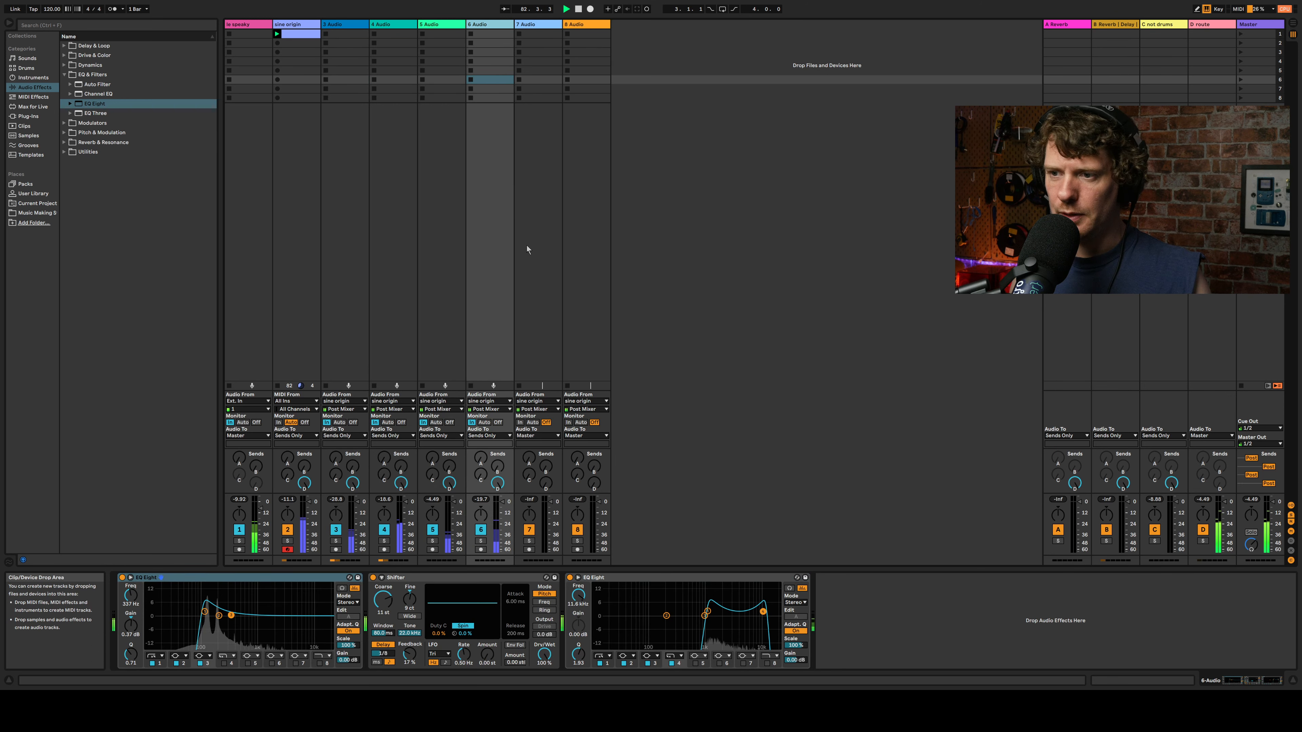
left_click_drag(708, 611, 748, 594)
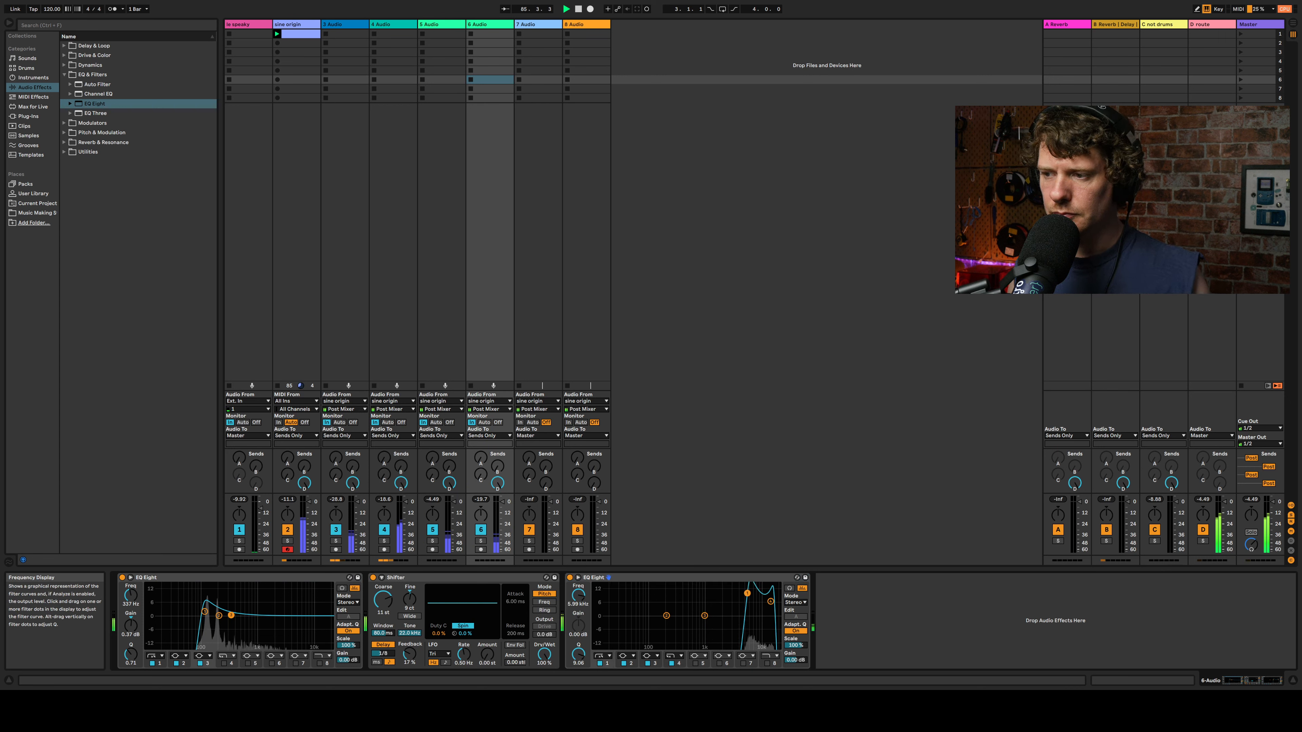
left_click(64, 133)
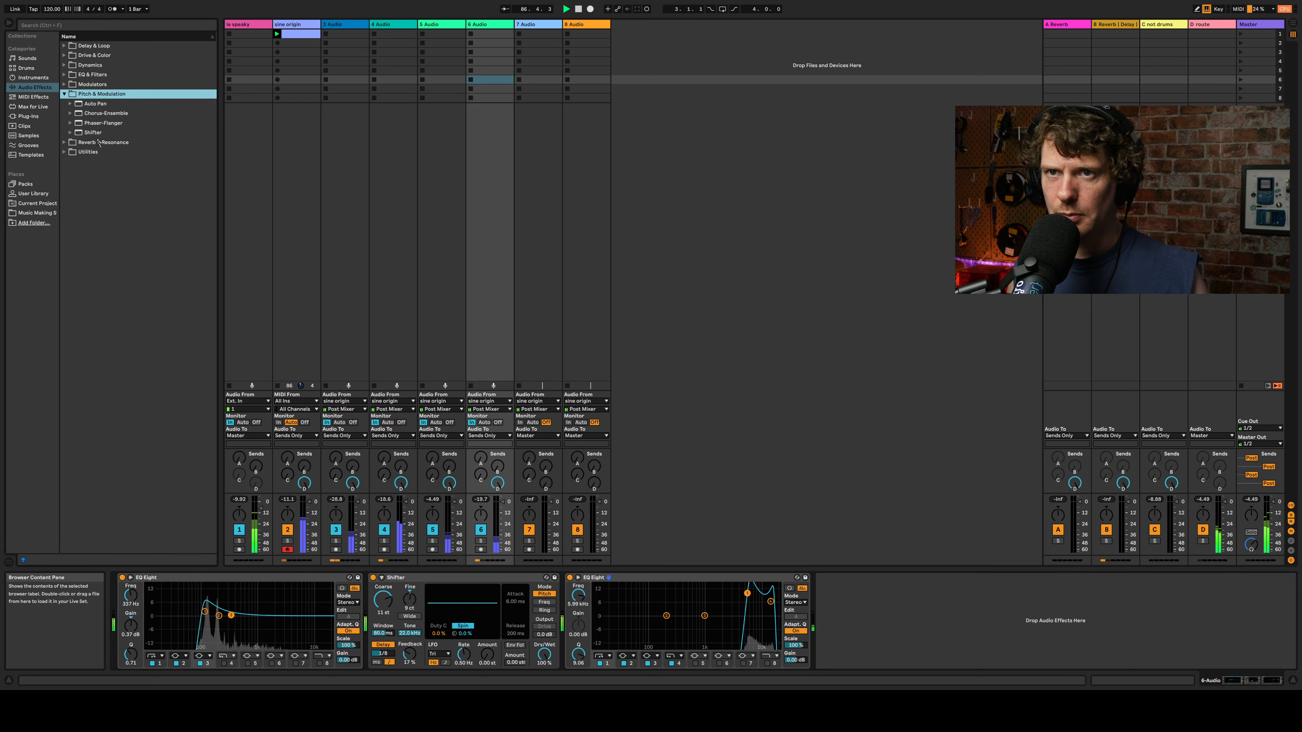
left_click(70, 123)
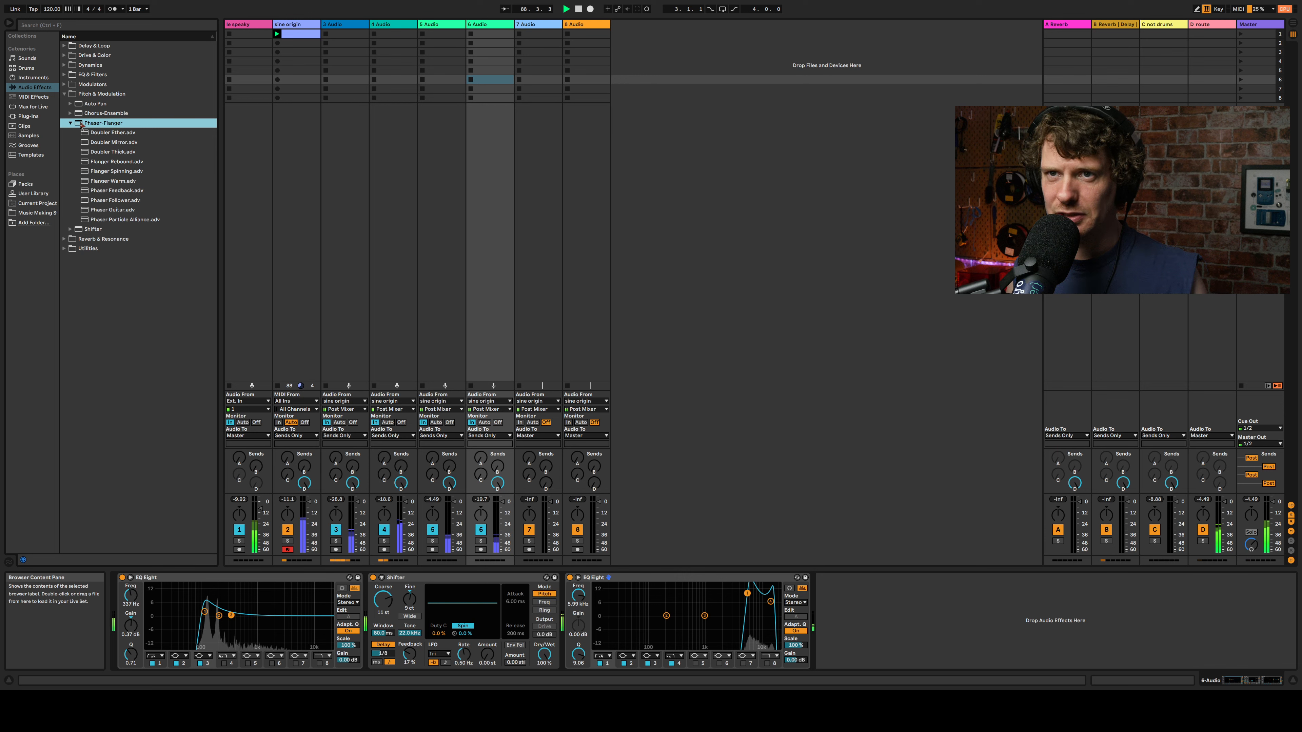
left_click_drag(840, 620, 847, 619)
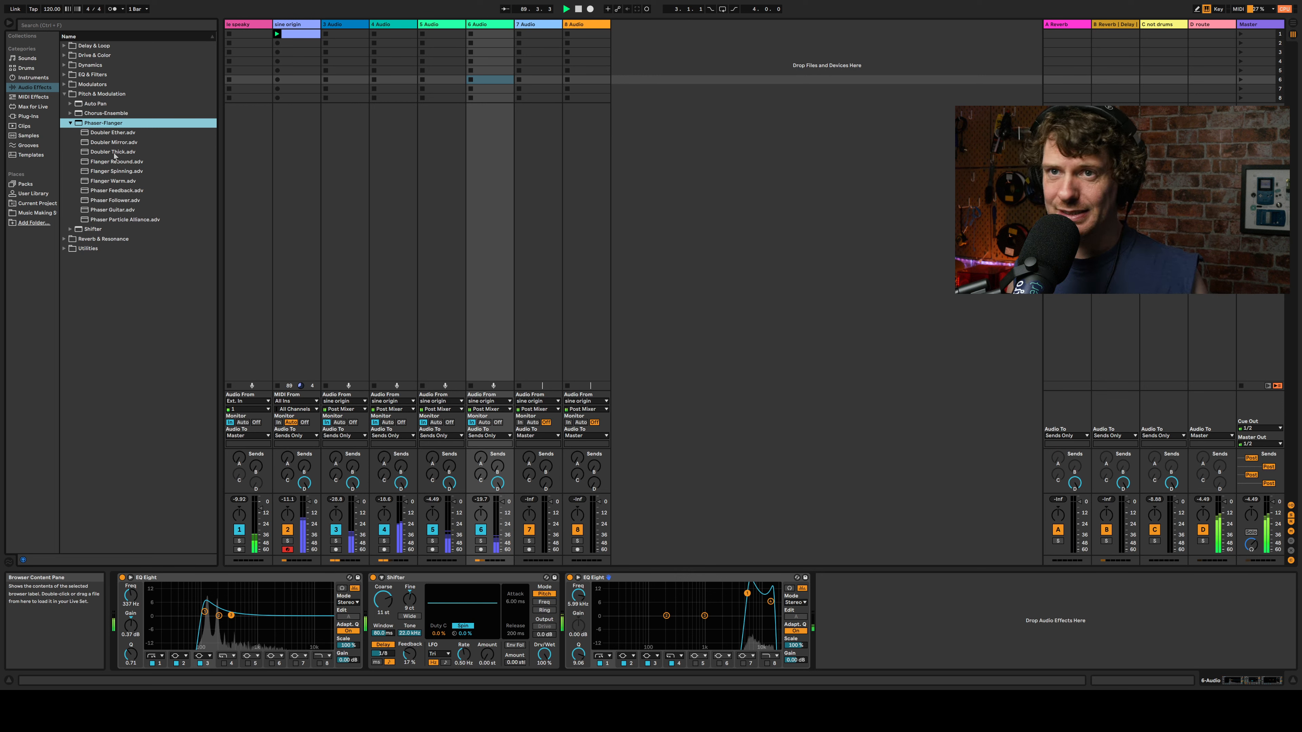
left_click_drag(530, 321, 940, 685)
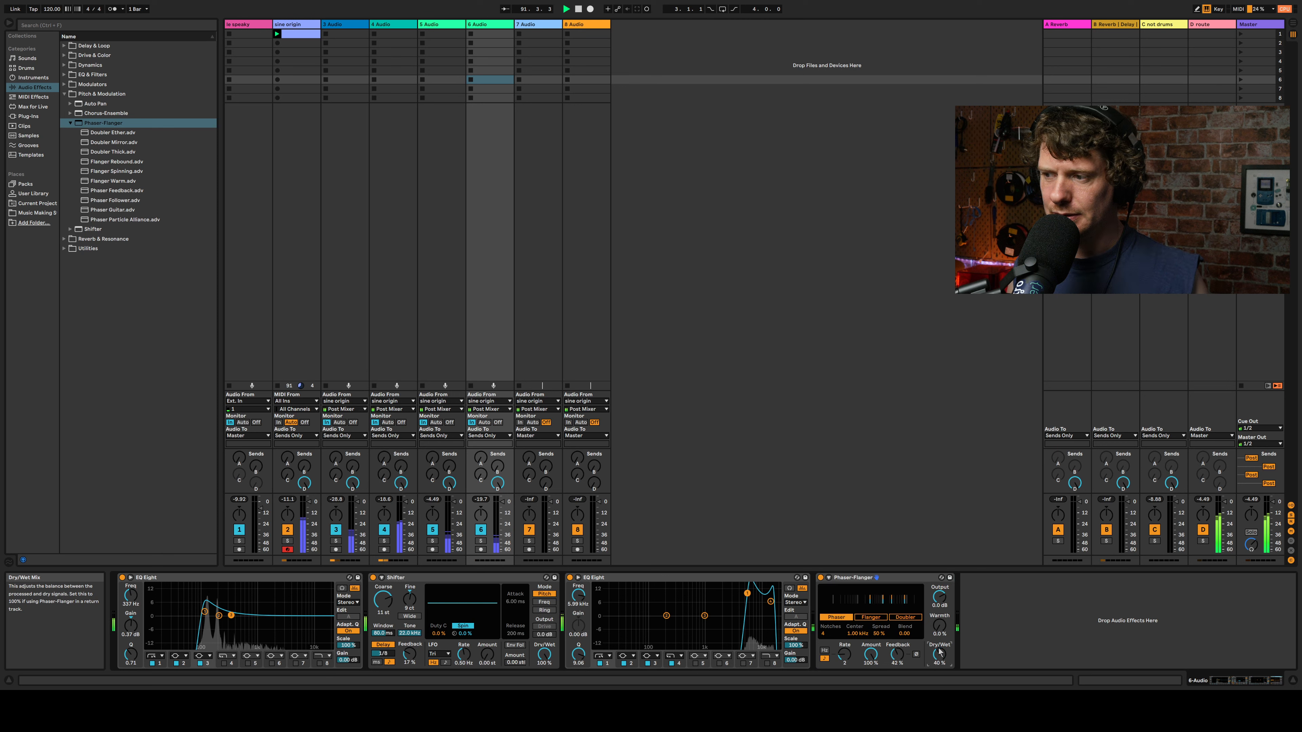
Step: Set the Phaser-Flanger to 76% warmth, an unsynced 0.06 Hz rate, 10 notches, 3.10 kHz center and 14% dry/wet
left_click_drag(939, 626, 939, 587)
left_click(824, 650)
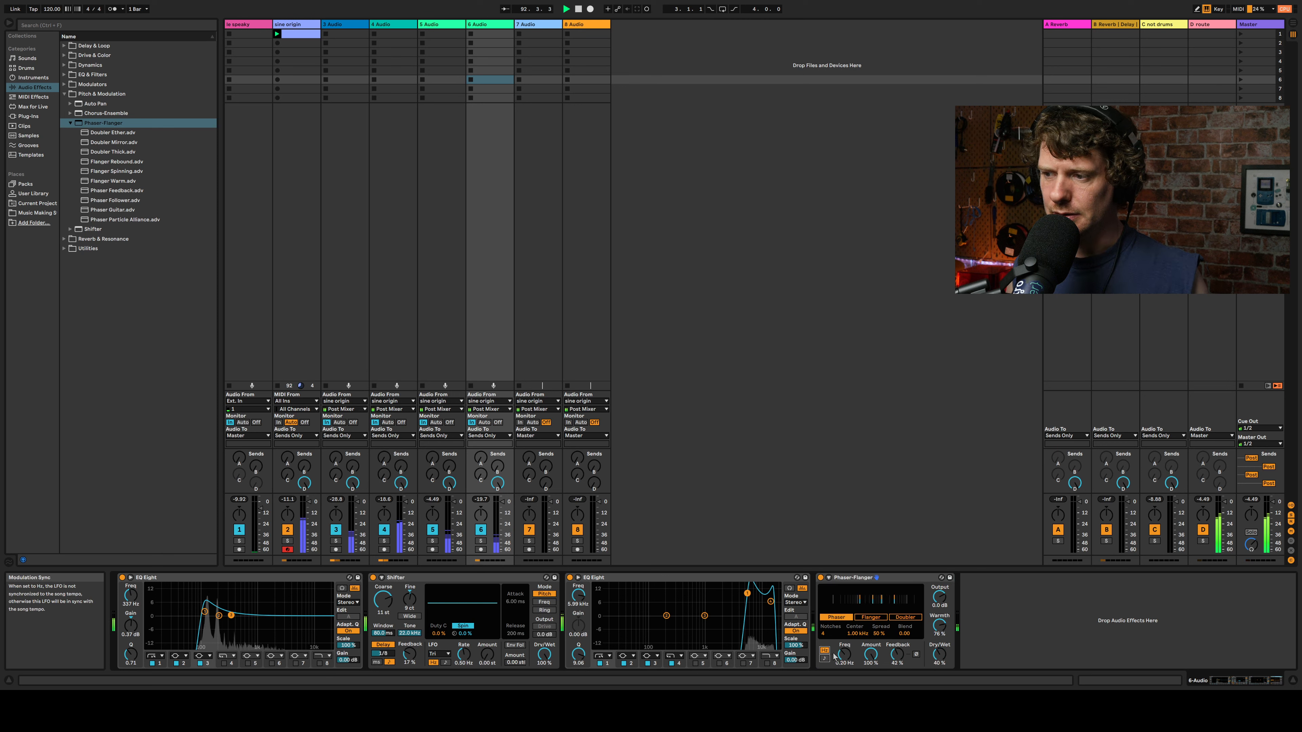
left_click_drag(823, 634, 861, 610)
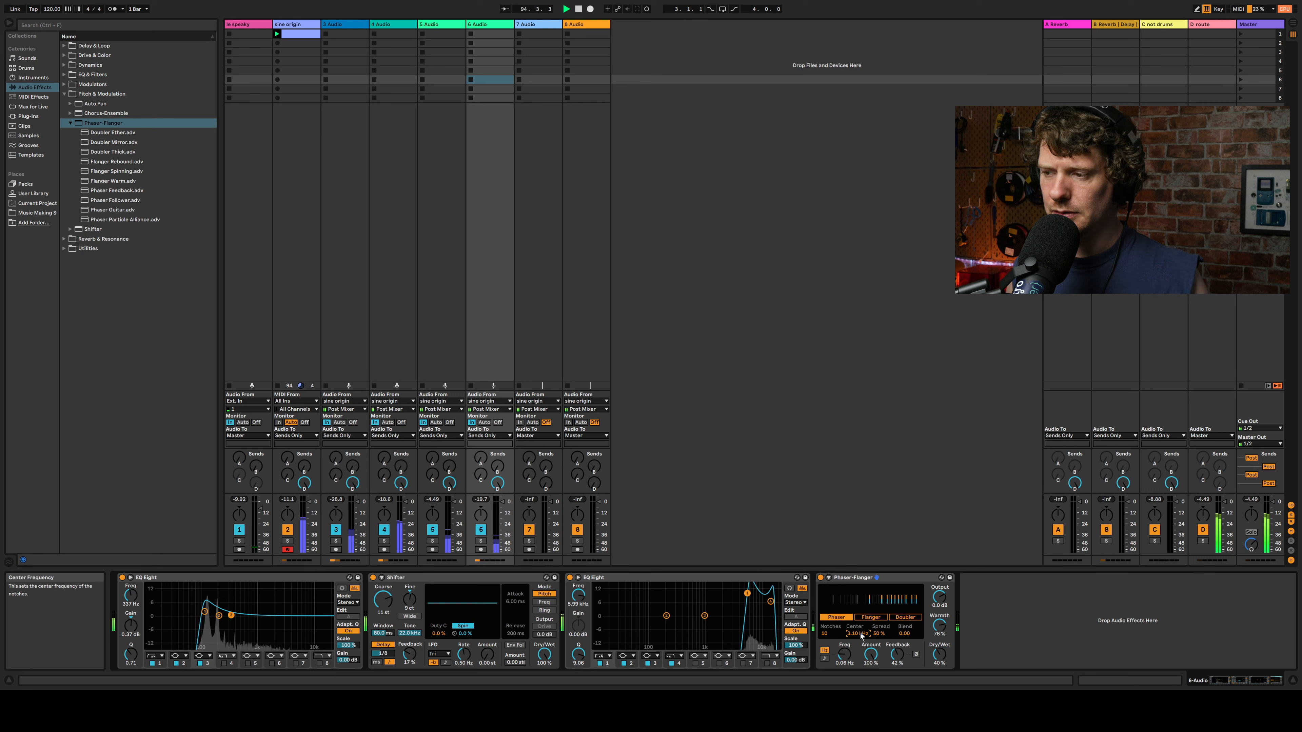
left_click_drag(939, 657, 941, 665)
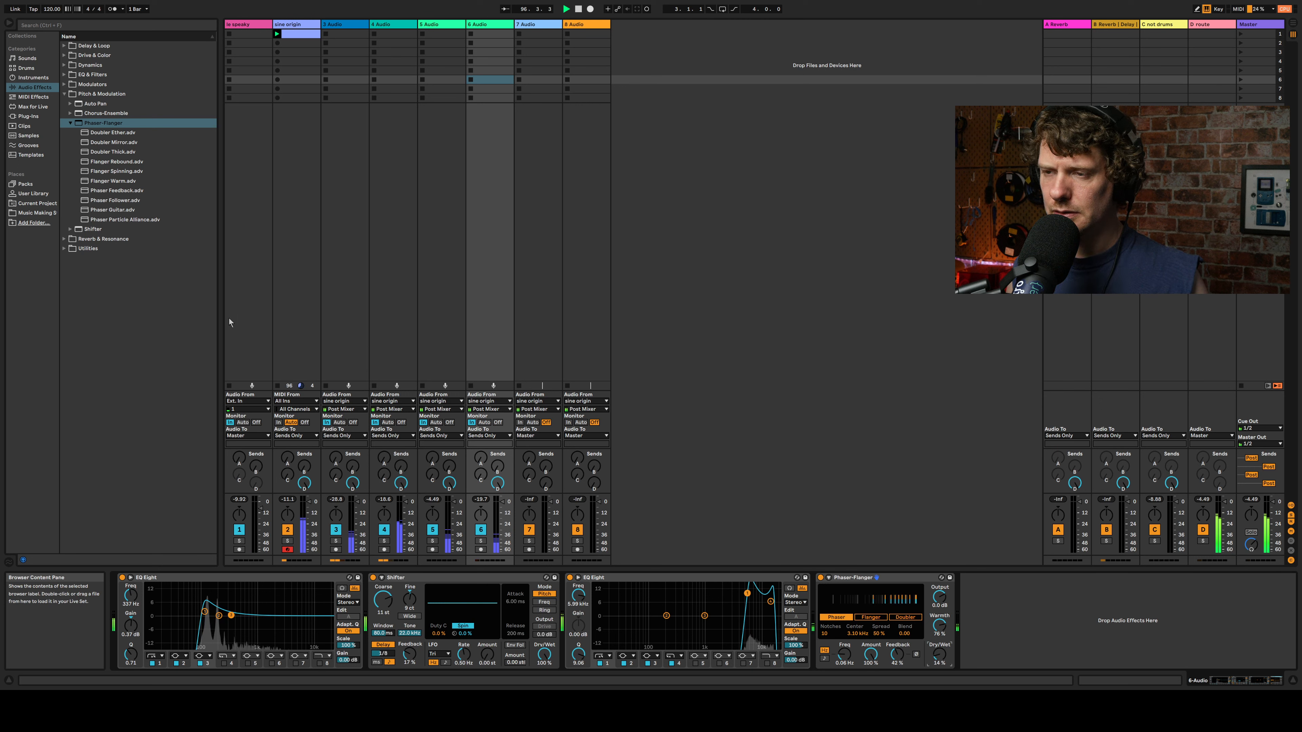
Step: Replay the full layered mix, stop playback and view the Analog source on sine origin
left_click(577, 26)
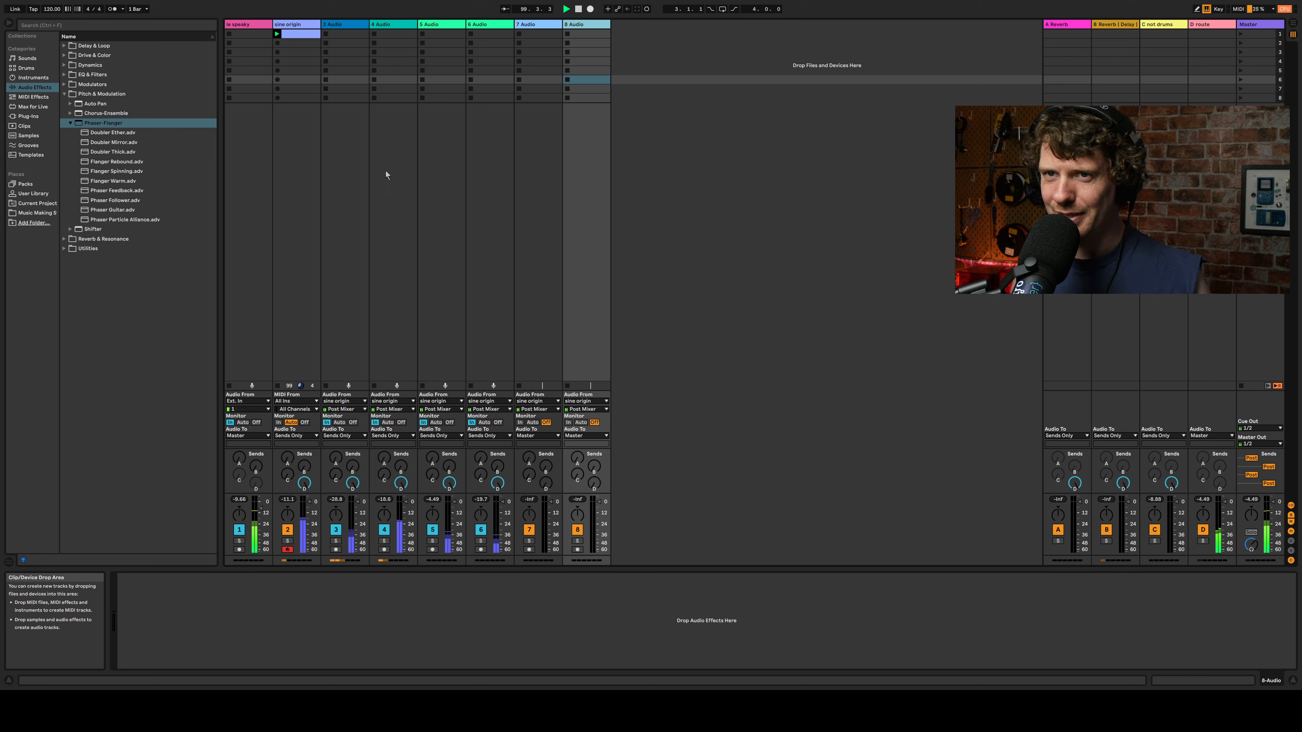
left_click(537, 285)
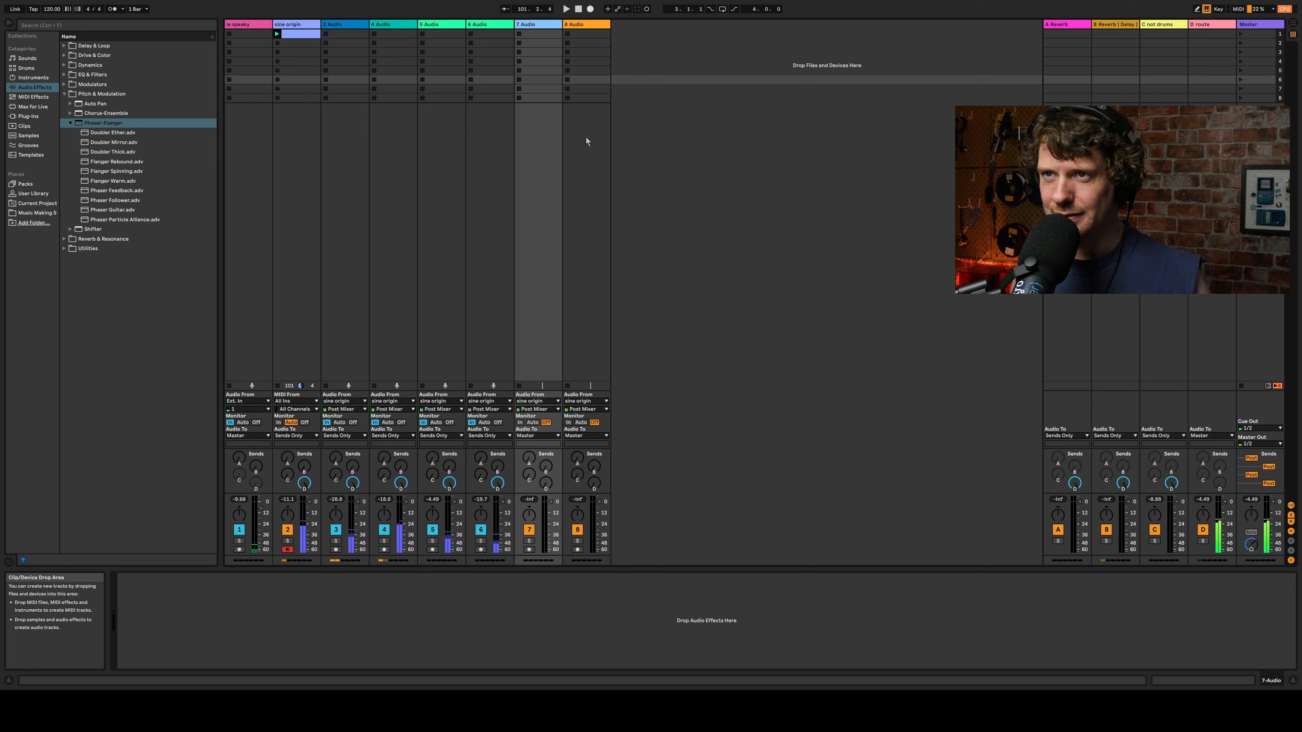
key("space")
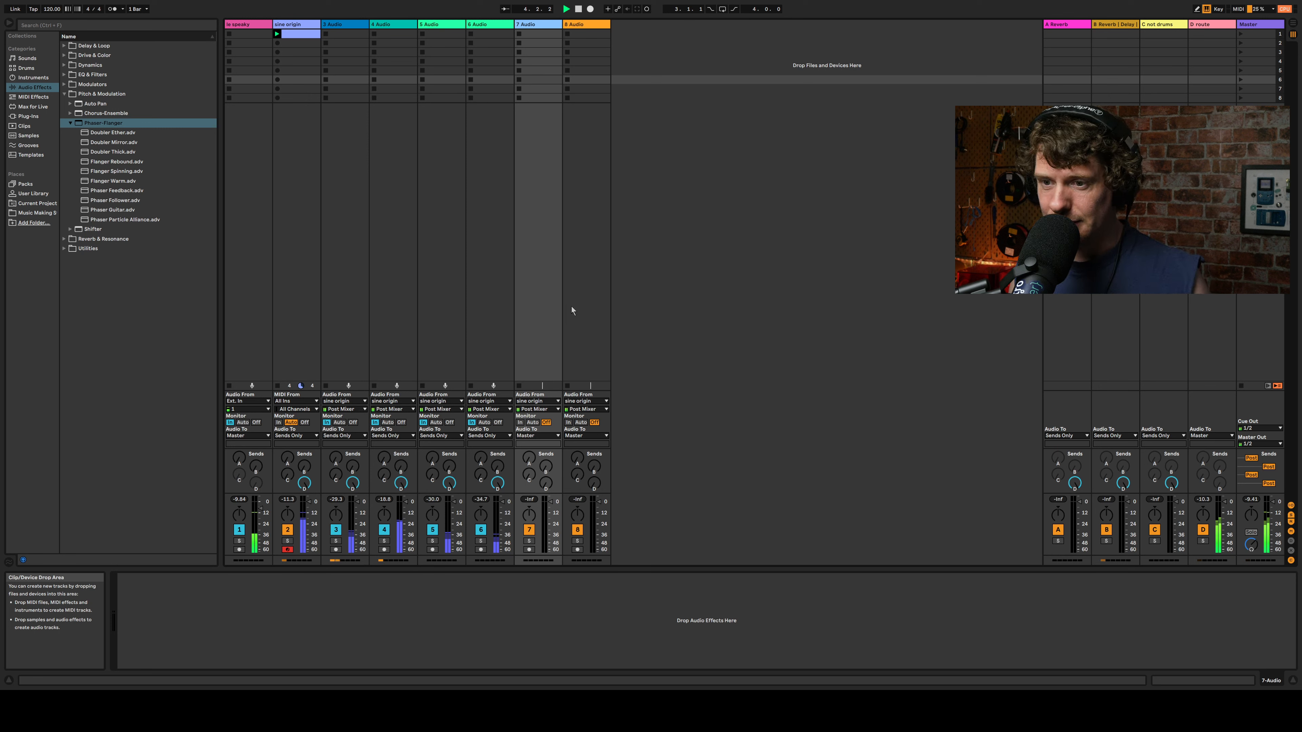
key("space")
left_click(291, 26)
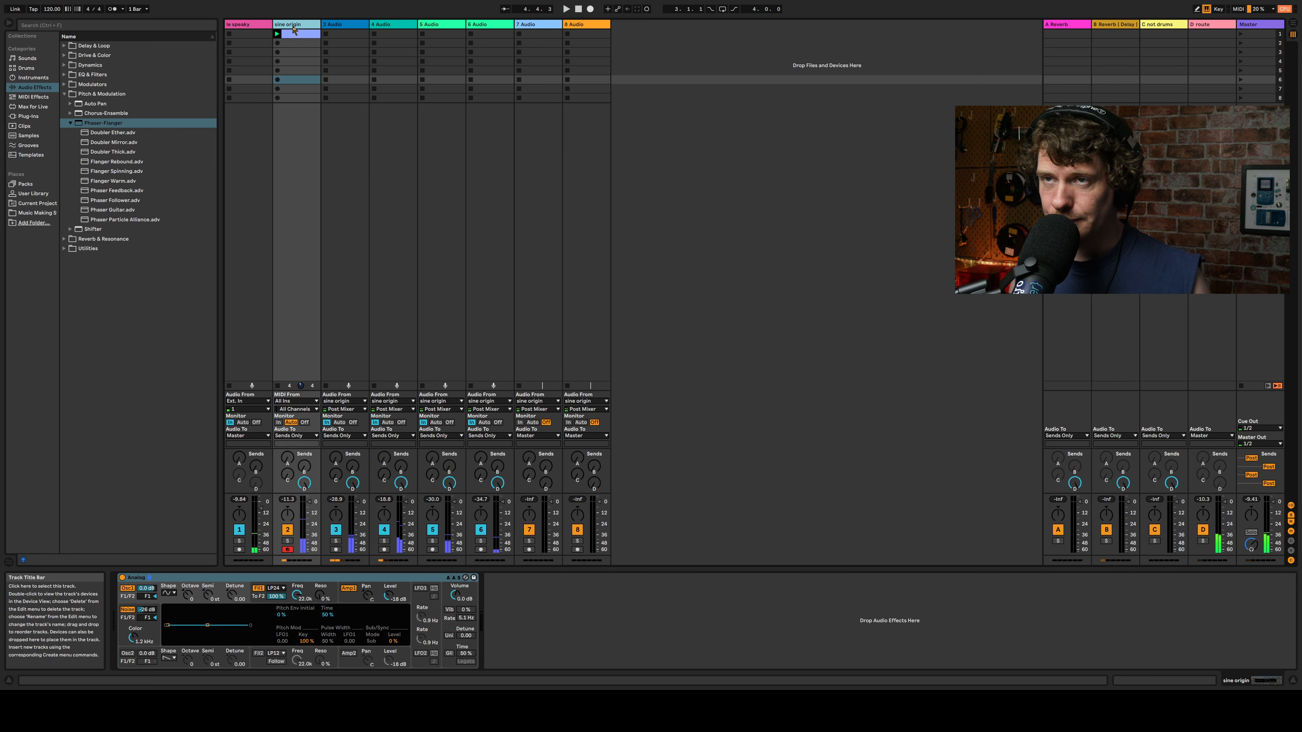
Step: Deactivate 3 Audio and route 7 Audio as a parallel layer with a full D send, Sends Only output and monitoring set to In
left_click(336, 529)
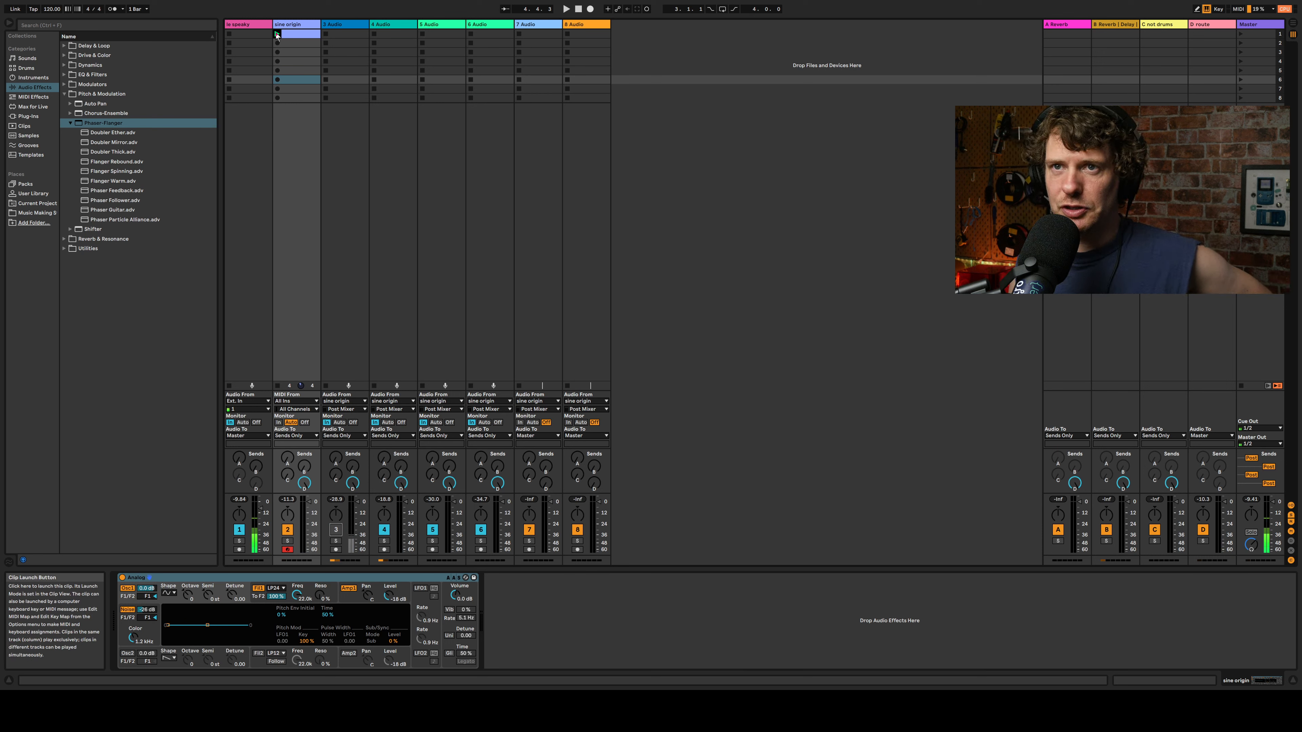
left_click(527, 25)
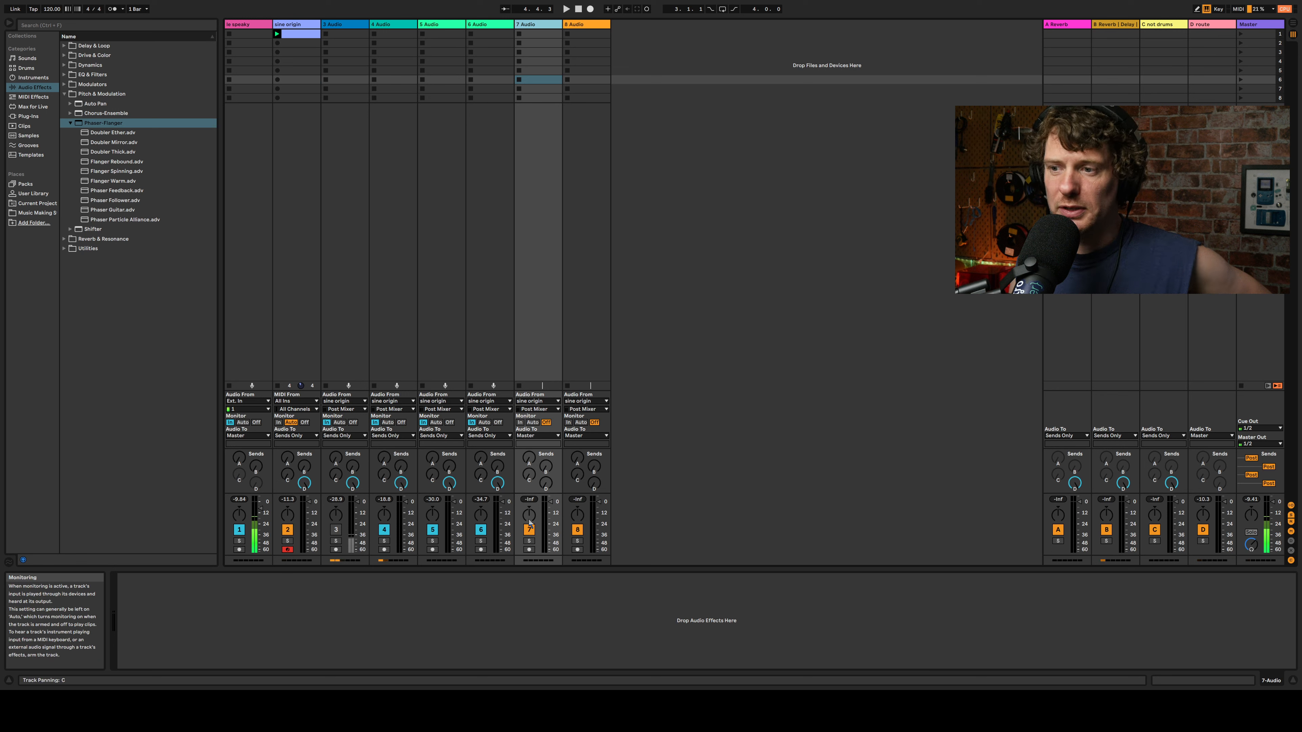
left_click_drag(549, 490, 550, 457)
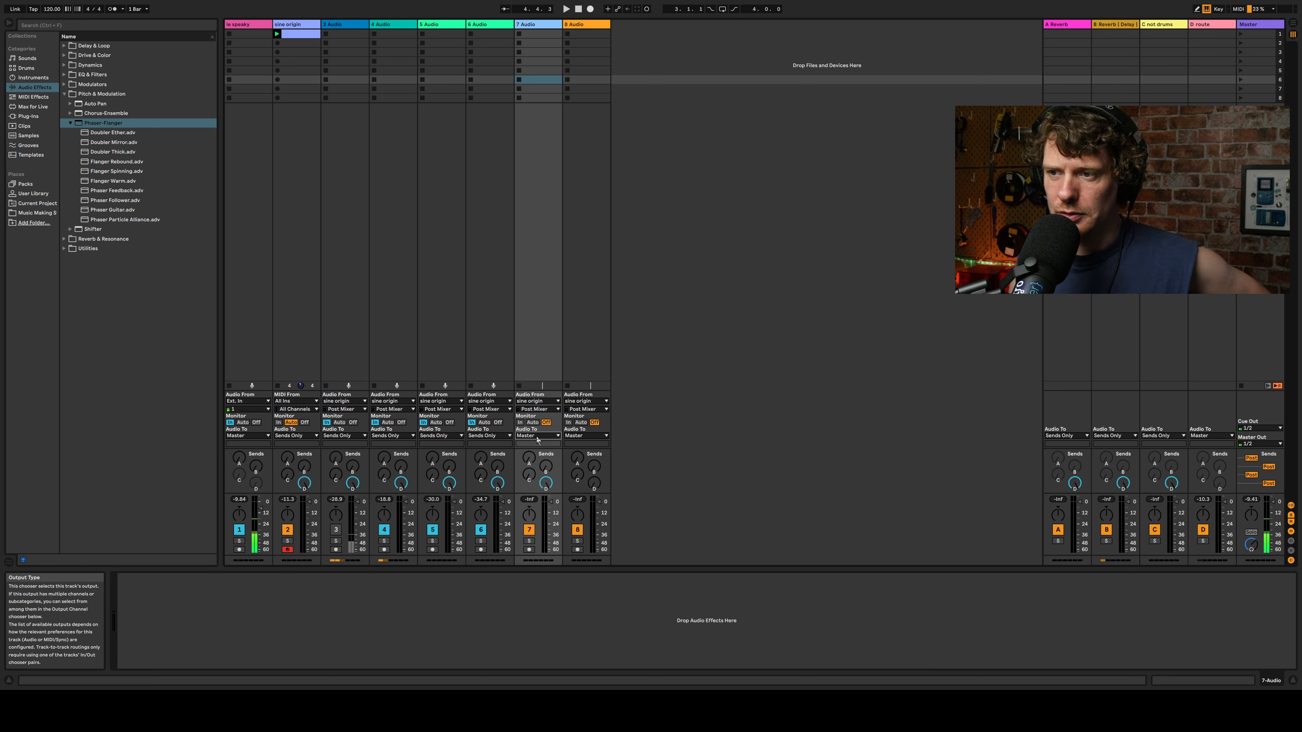
left_click(529, 521)
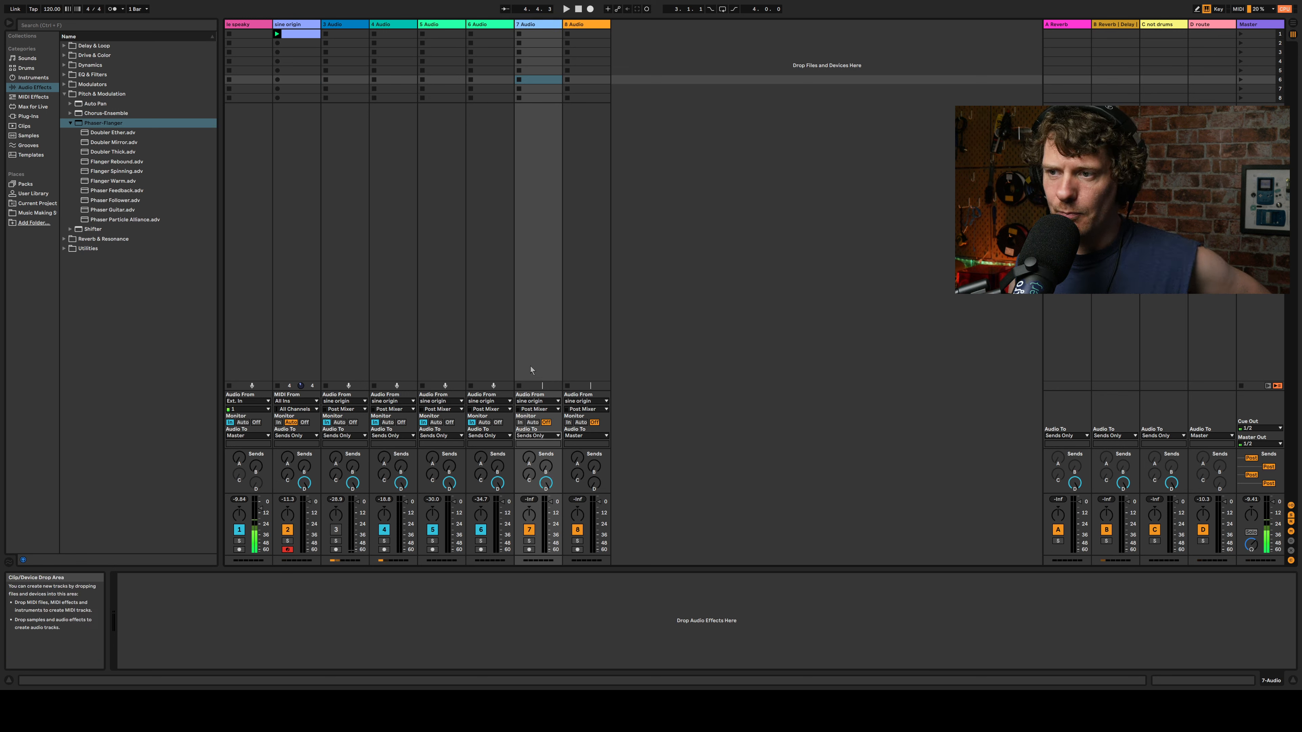
left_click(520, 423)
Step: Find the OTT preset of Multiband Dynamics, add it to 7 Audio and duplicate it twice for three in series
left_click(59, 26)
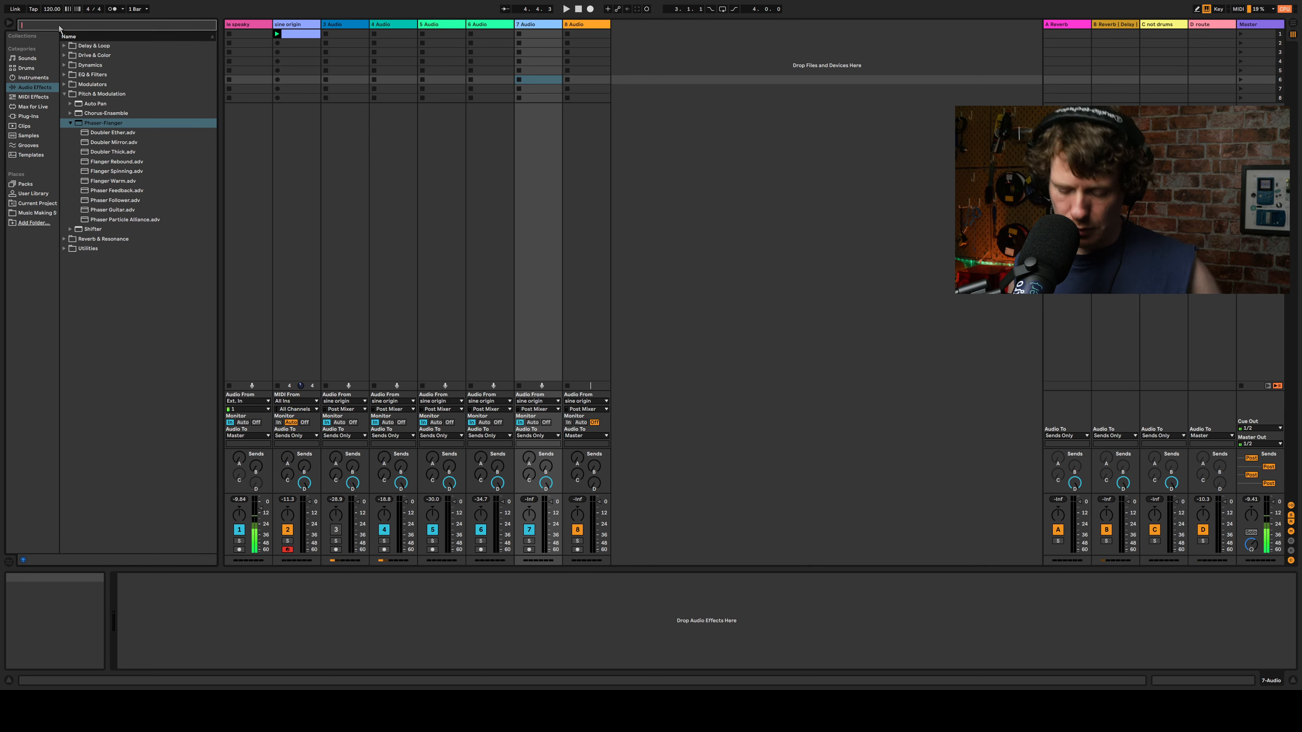
type("ott")
left_click(64, 46)
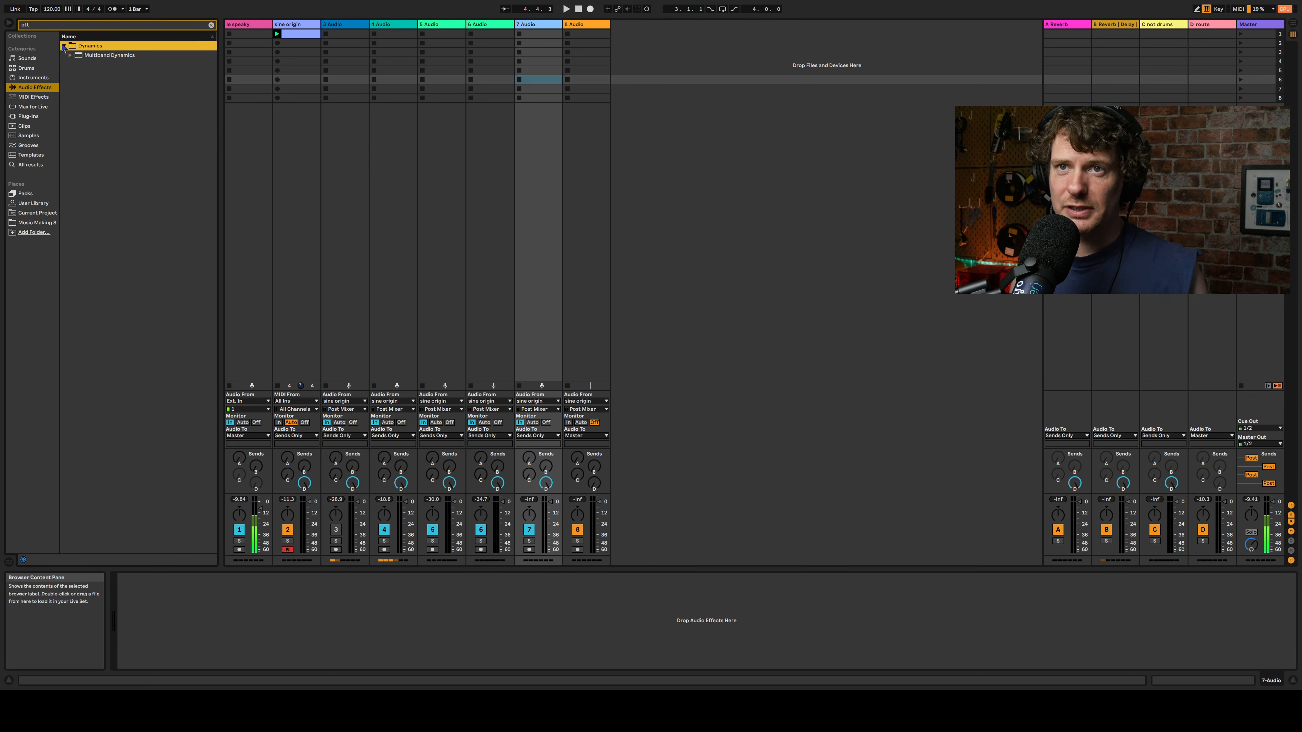
left_click(70, 56)
left_click_drag(100, 65, 172, 598)
key("ctrl+d")
key("ctrl+d")
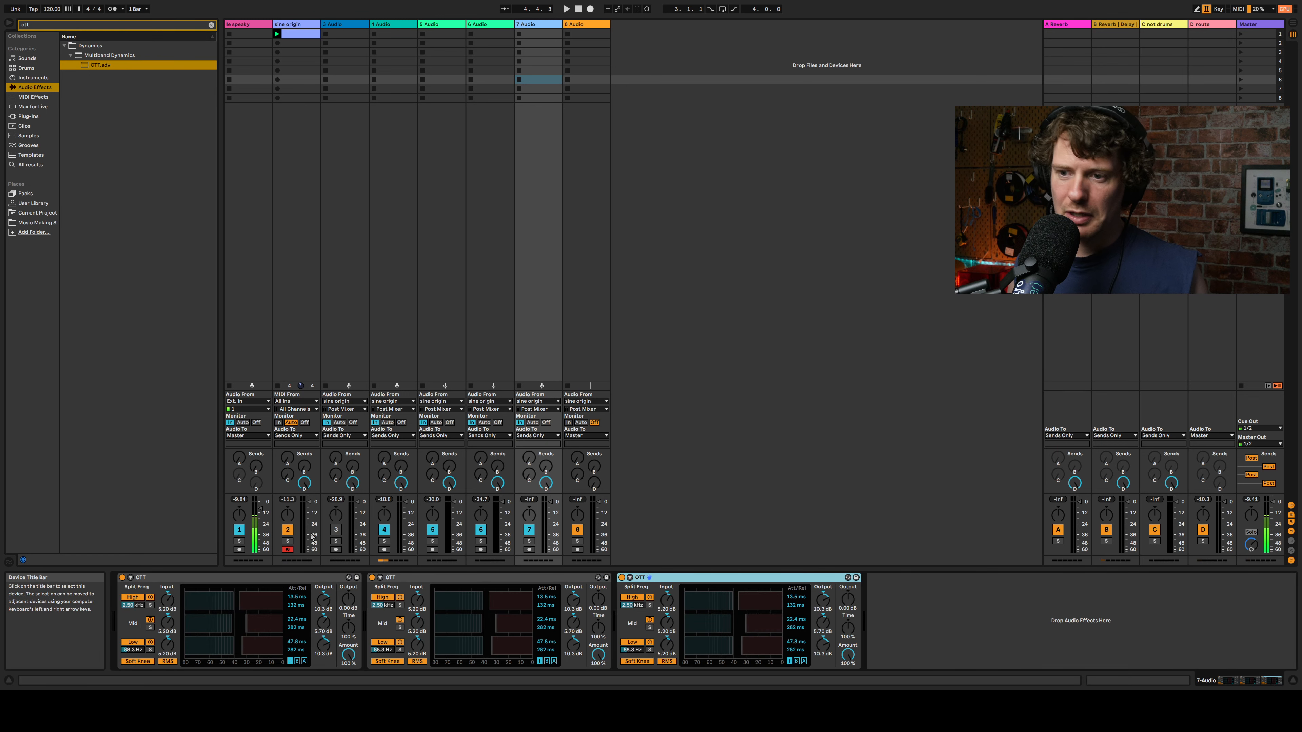
Step: Deactivate 4 Audio, 5 Audio and 6 Audio, and lower 7 Audio's volume slightly during playback
left_click(435, 533)
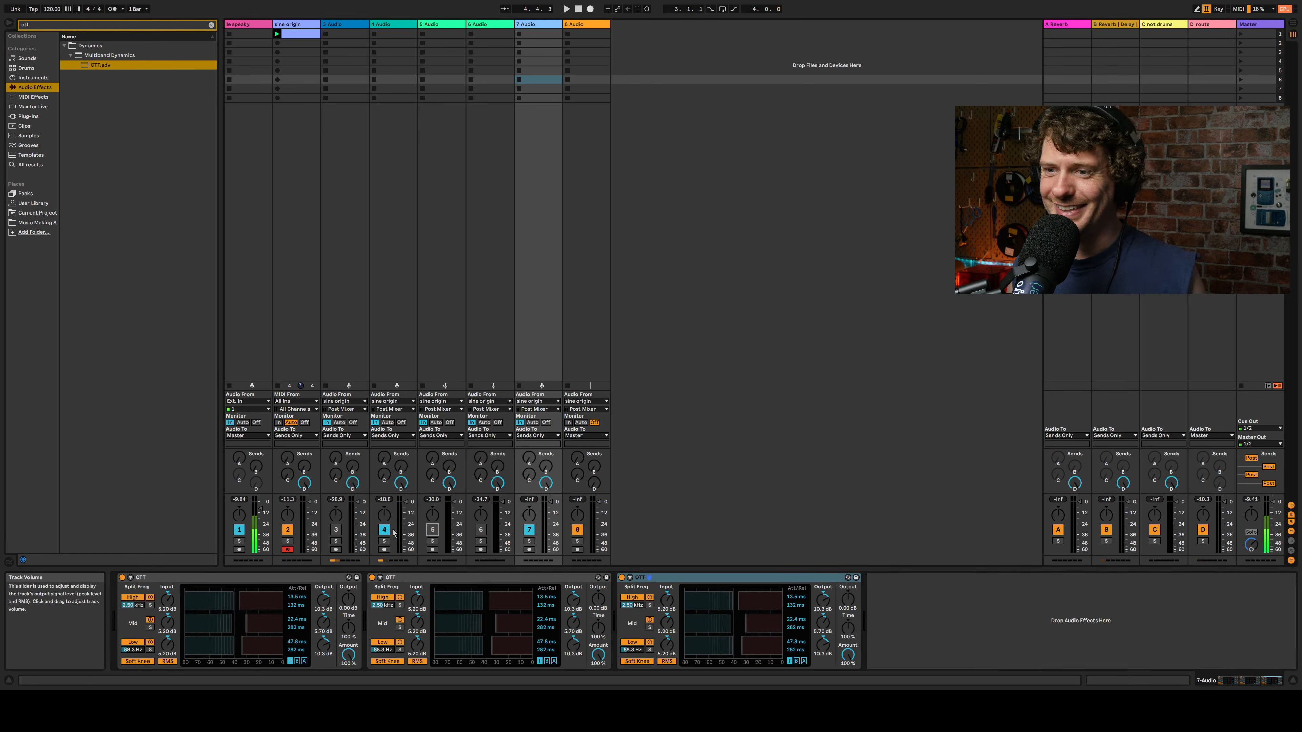
left_click(386, 531)
key("space")
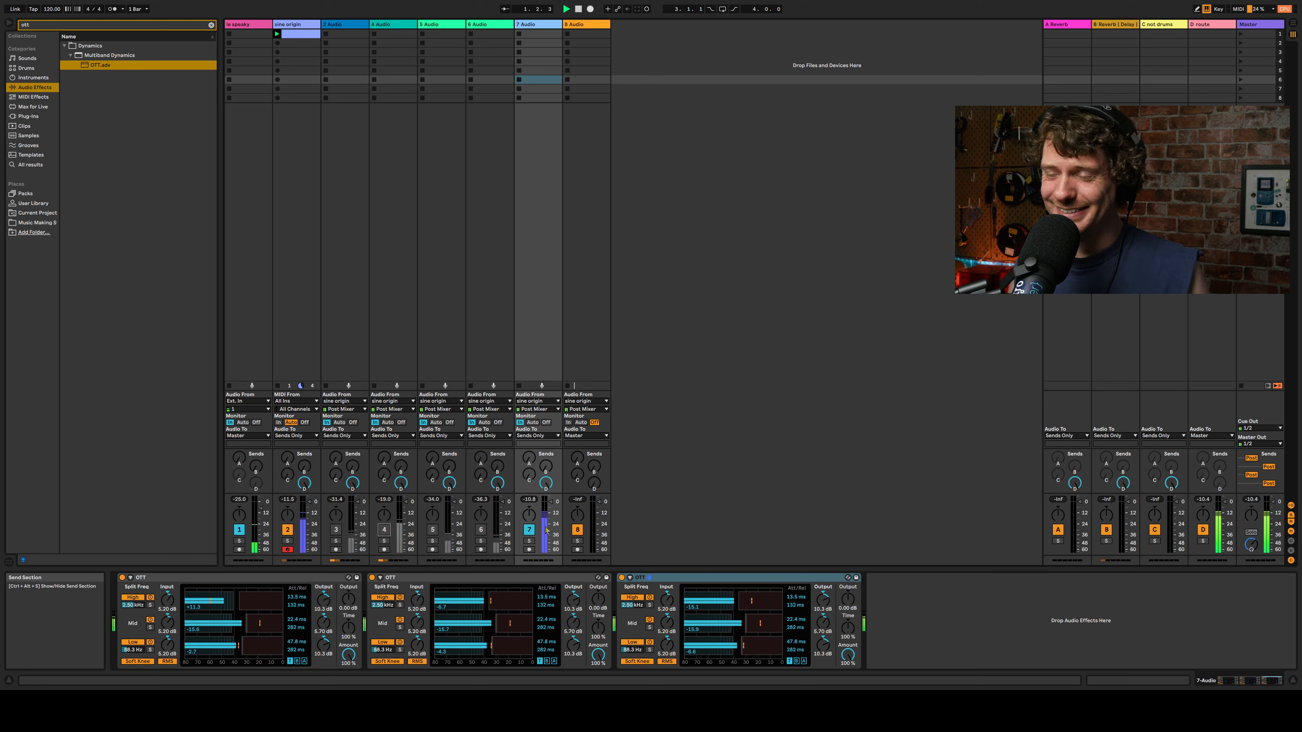
left_click_drag(551, 506, 551, 513)
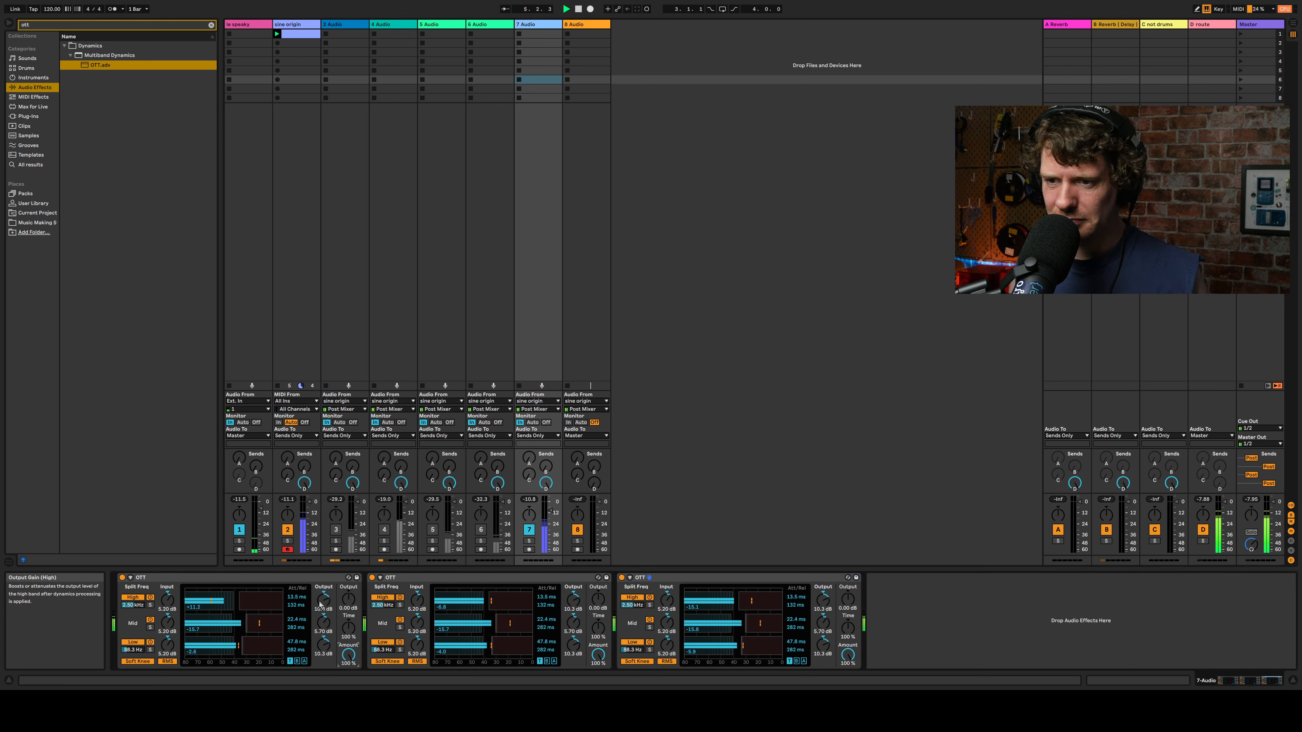
Step: Lower the first OTT's high output gain to -24.0 dB and the second OTT's mid and low output gains, comparing the third OTT's high band off and on
left_click_drag(313, 607, 313, 631)
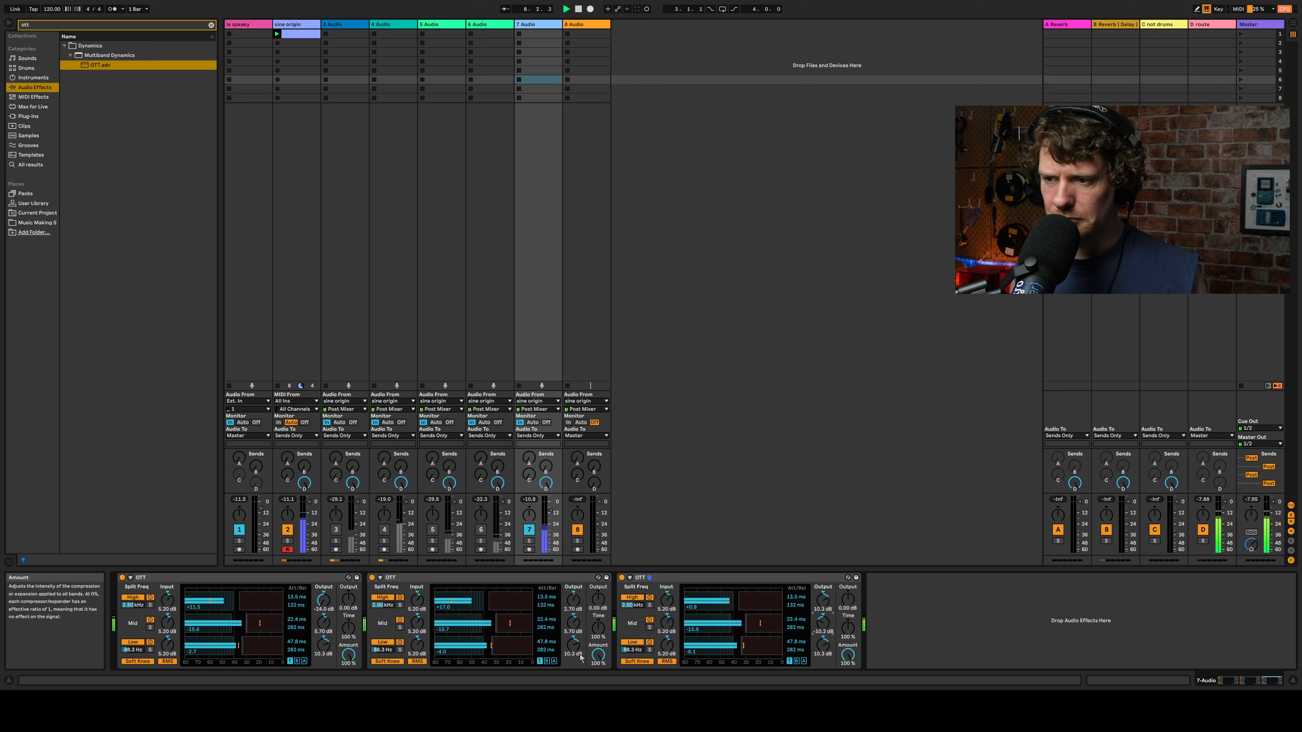
mouse_move(574, 645)
left_mouse_down()
mouse_move(574, 682)
mouse_move(560, 628)
left_mouse_up()
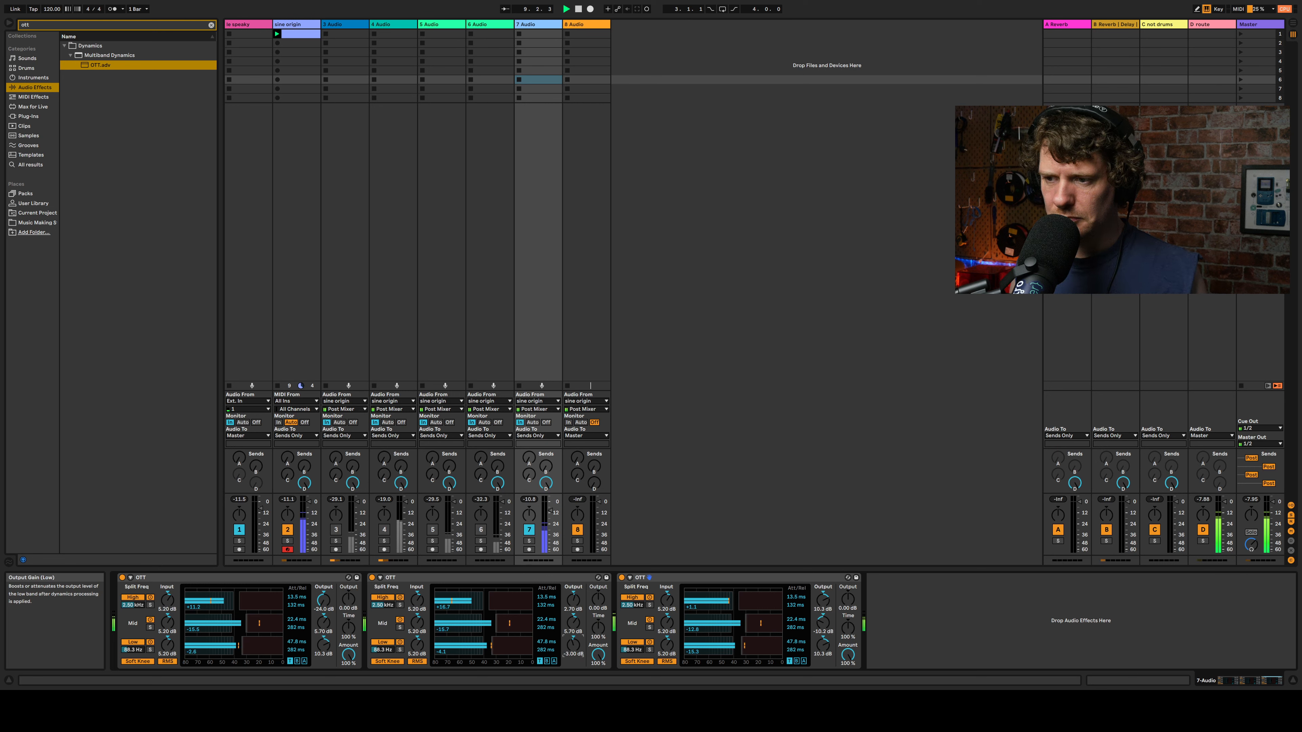
left_click(633, 597)
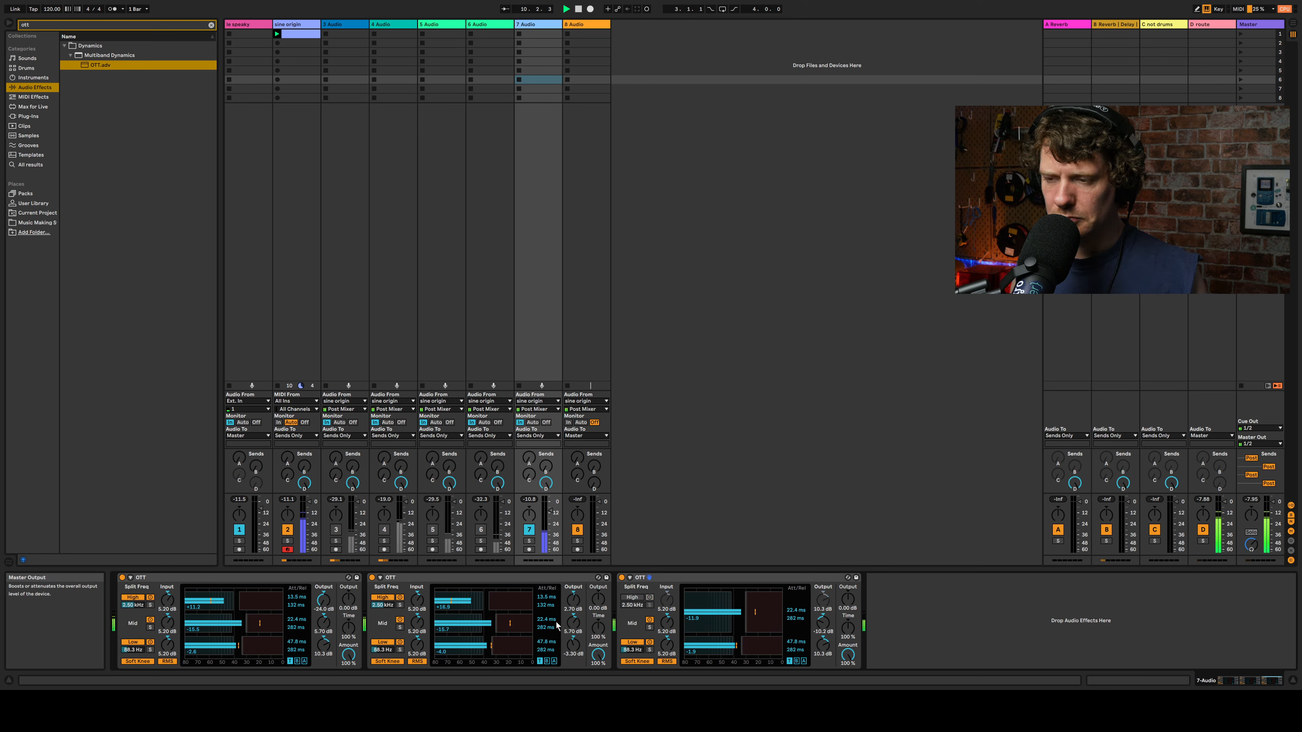
left_click_drag(573, 623, 573, 613)
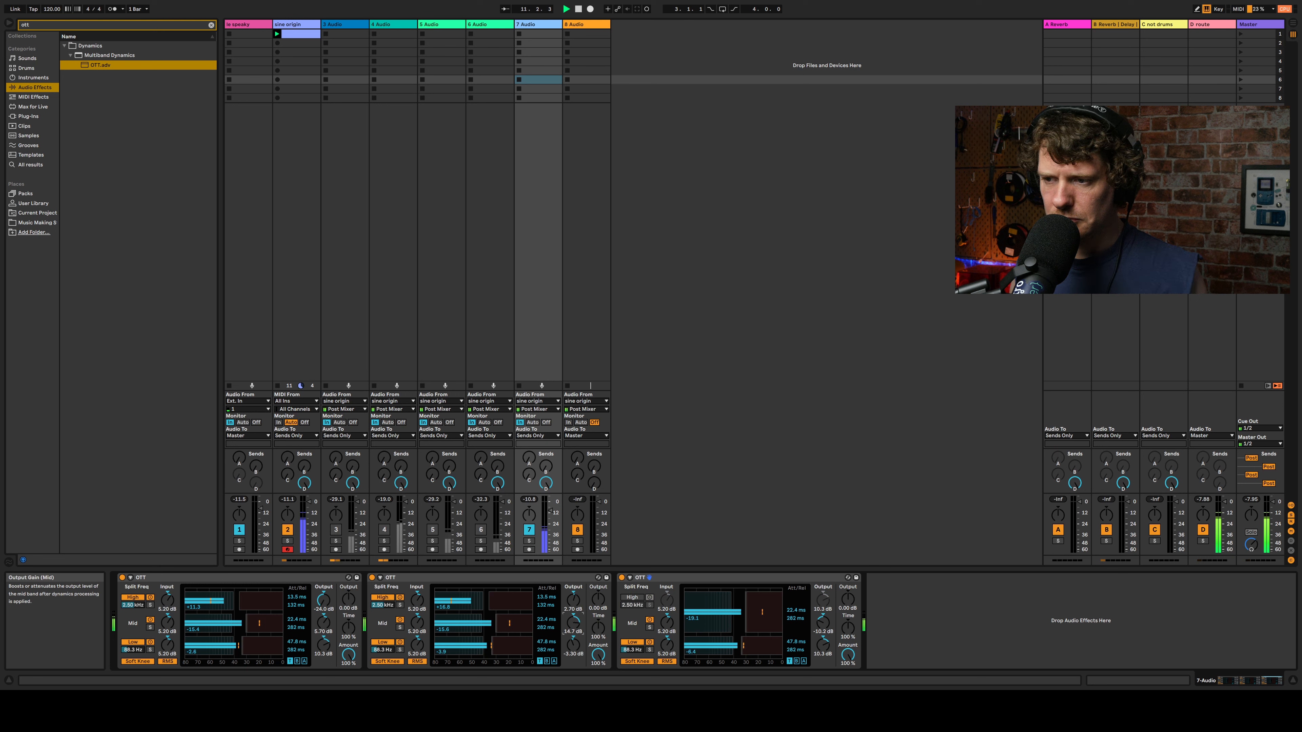
left_click(643, 597)
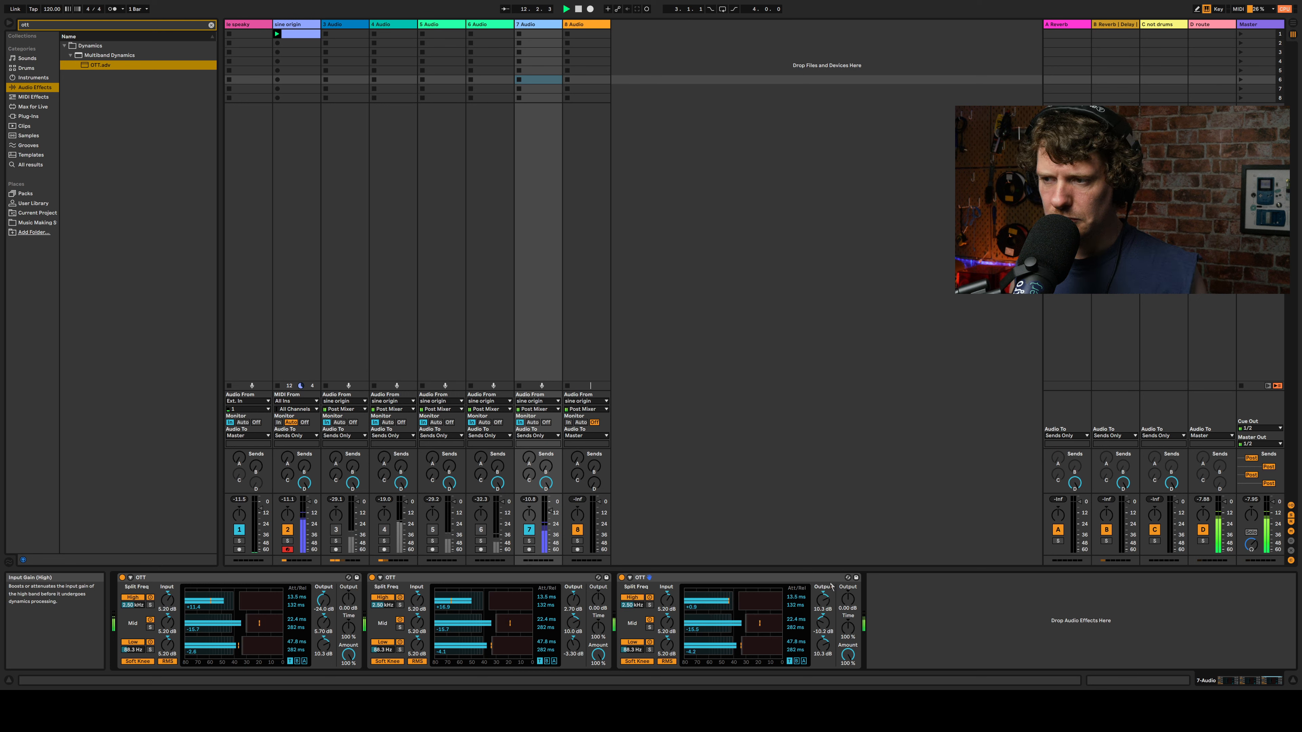
Step: Set the third OTT's below thresholds to -45.0 dB high, 0.00 dB mid and -75.0 dB low, then slightly lower 7 Audio's volume
left_click(796, 661)
left_click_drag(796, 597, 797, 615)
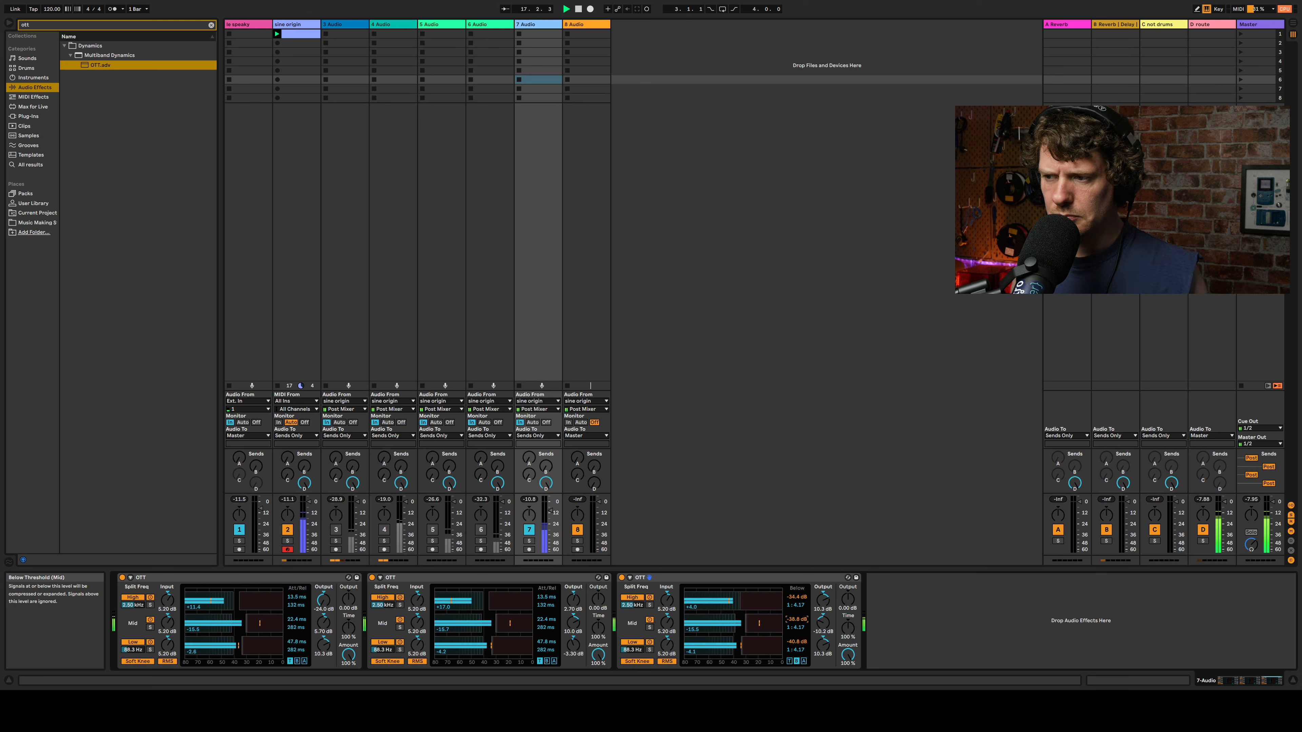
mouse_move(799, 620)
left_mouse_down()
mouse_move(799, 590)
mouse_move(797, 673)
left_mouse_up()
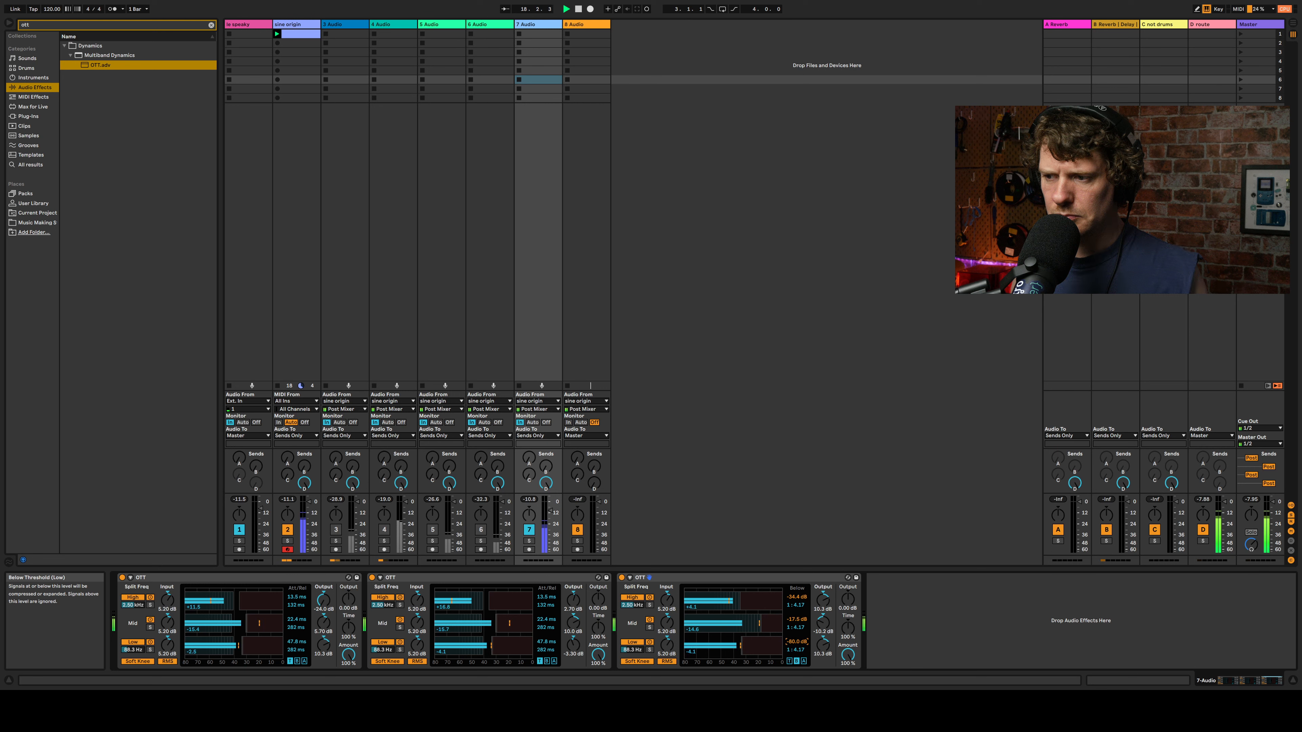
left_click_drag(796, 619, 796, 606)
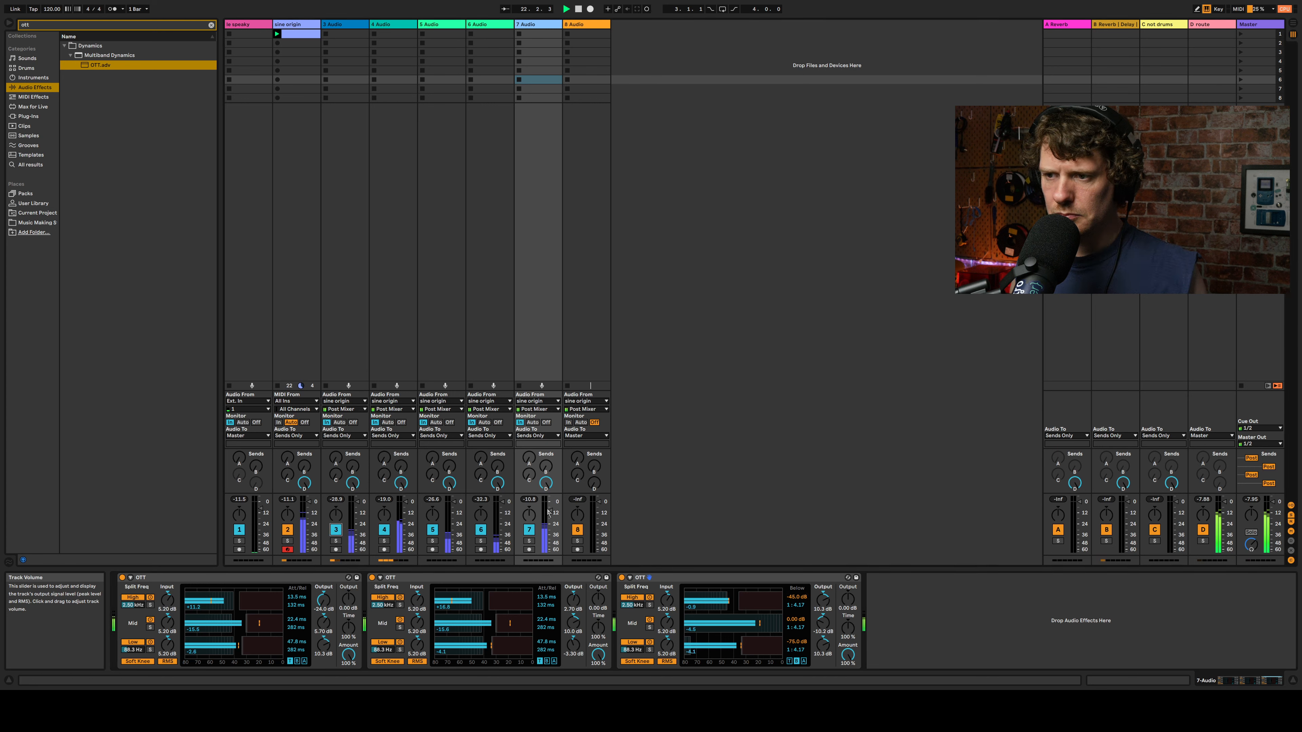
left_click_drag(551, 511, 551, 516)
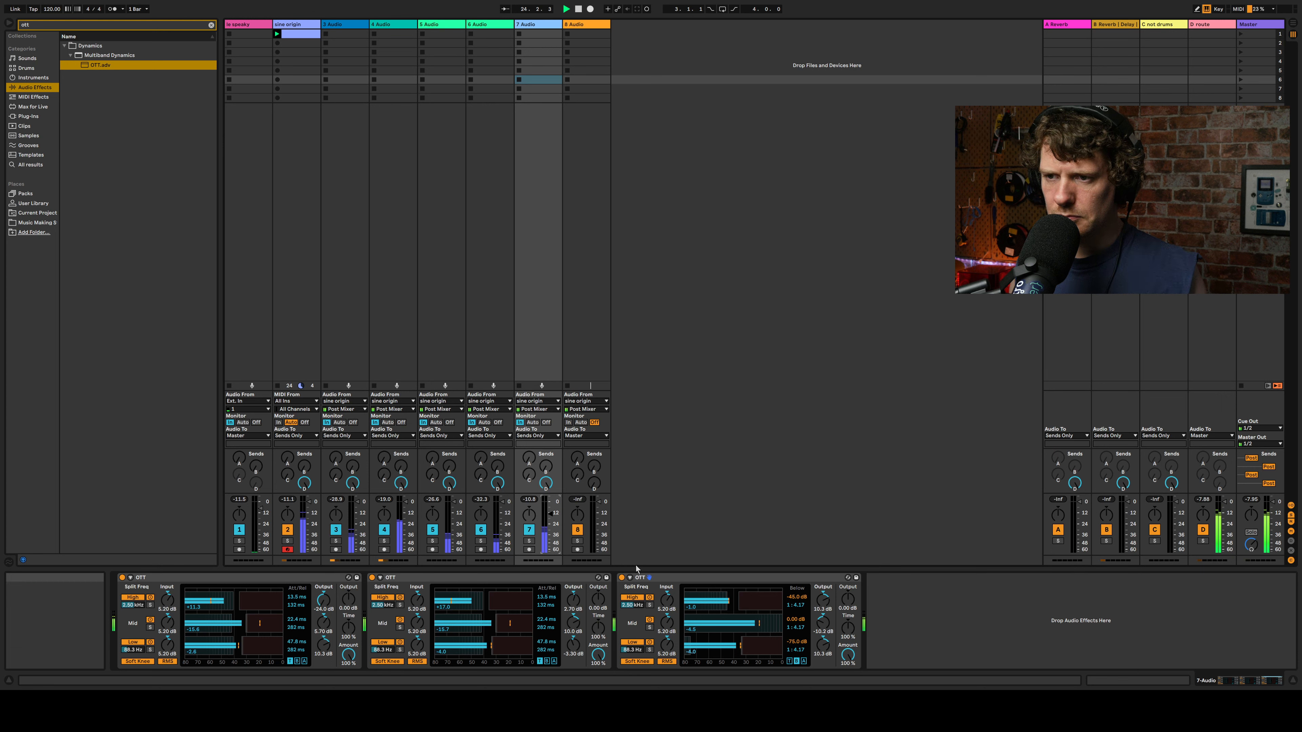
Step: Feed 8 Audio as another parallel layer with its D send at 0.0 dB and monitoring set to In
left_click(574, 27)
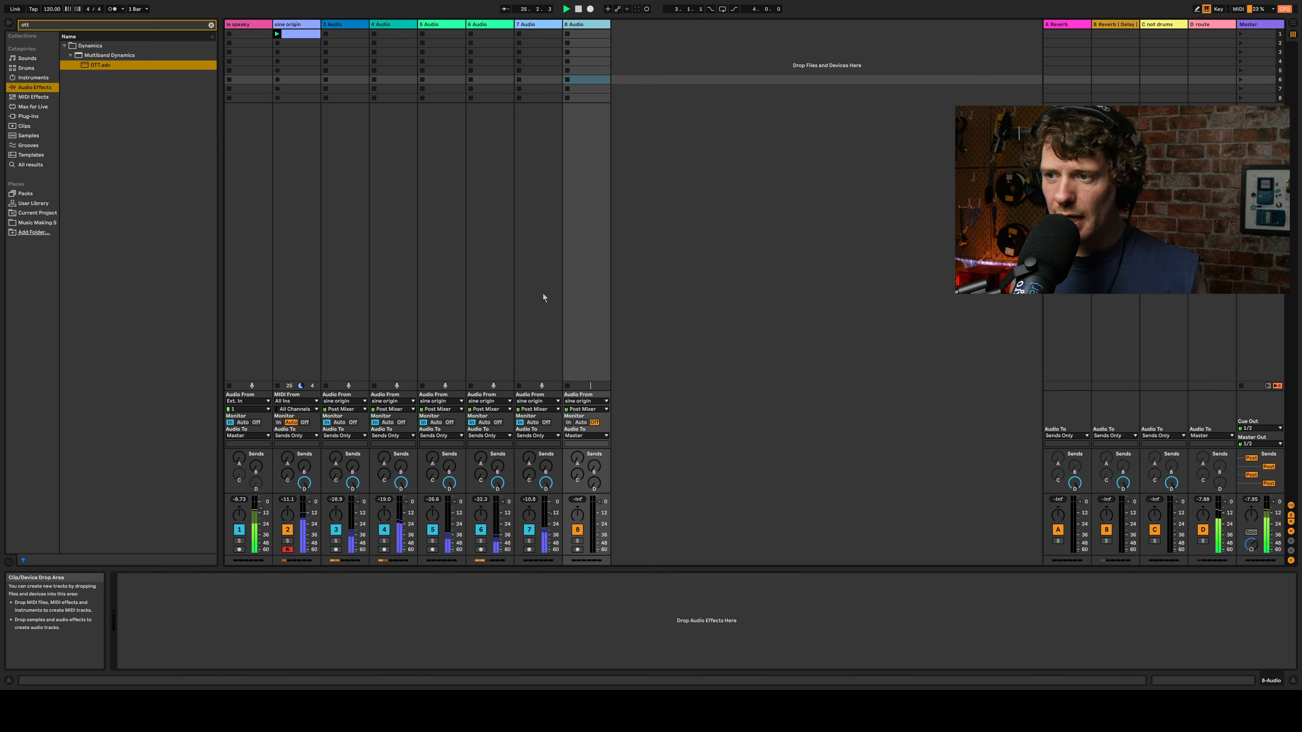
left_click_drag(594, 482, 594, 405)
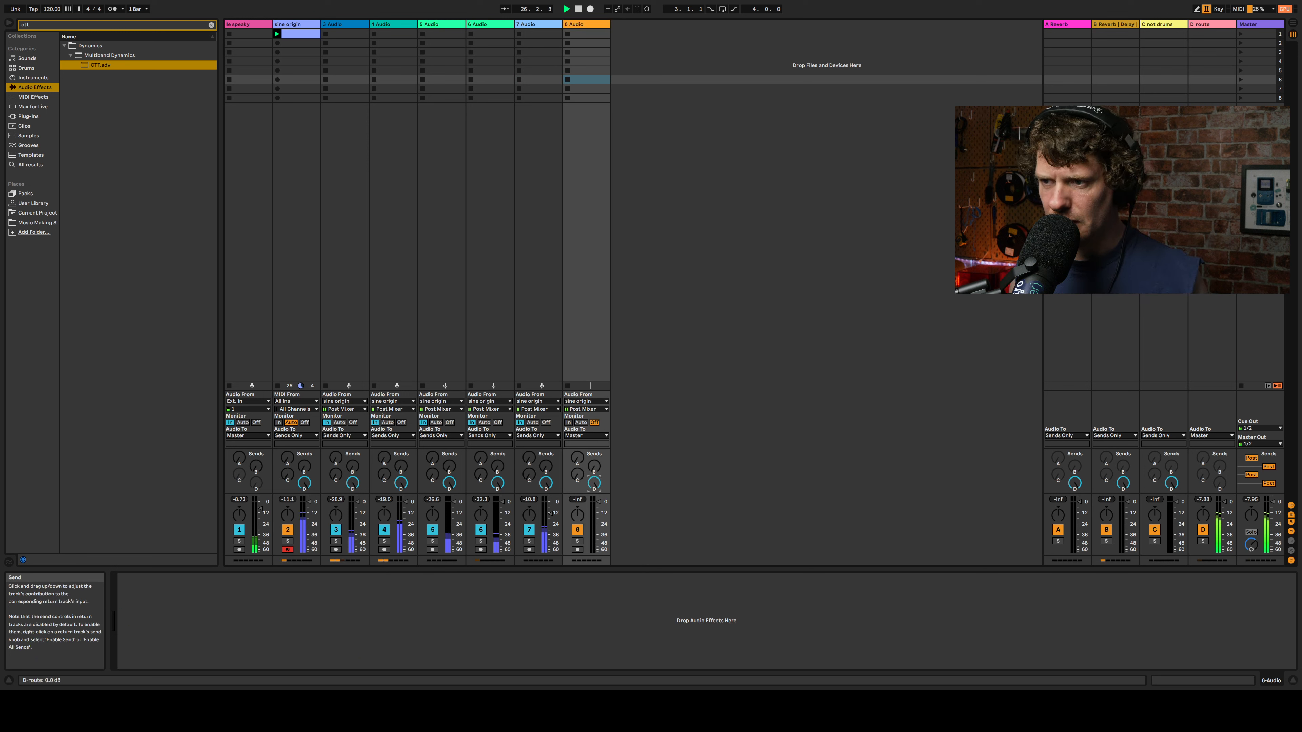
left_click(568, 422)
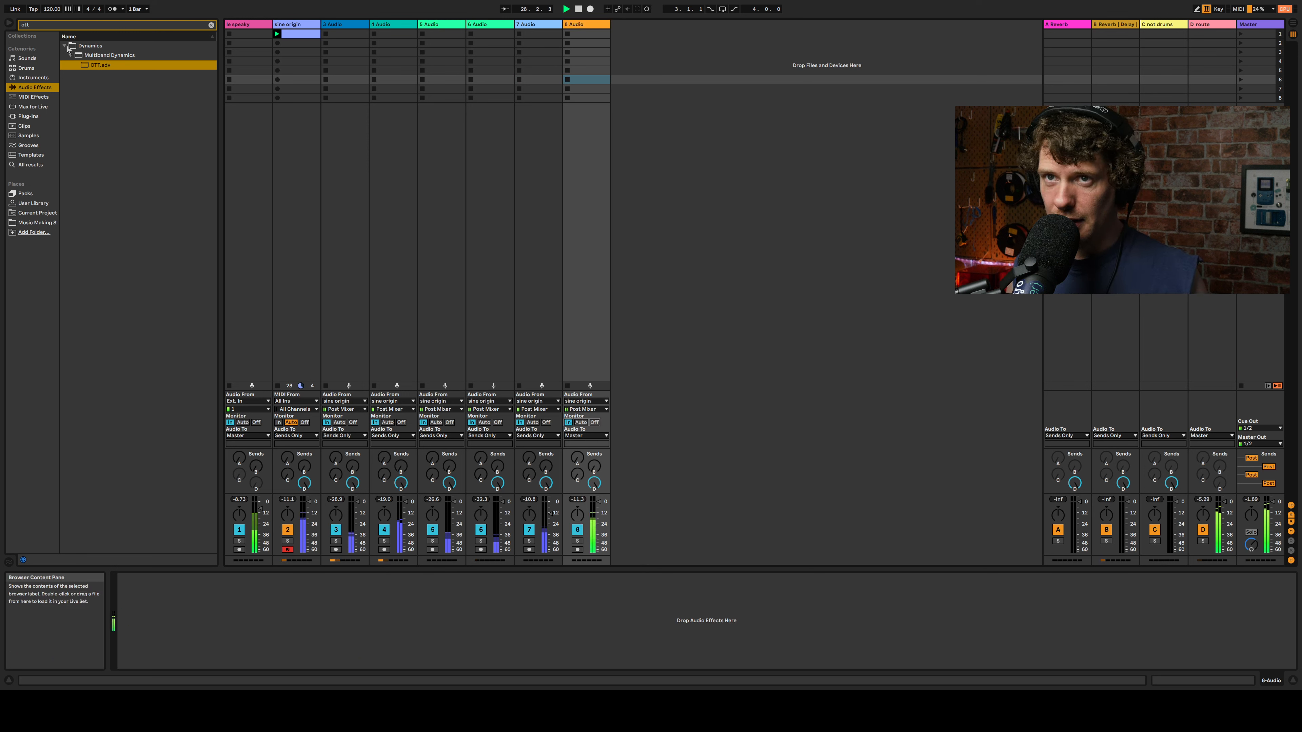
Step: Clear the effect search and add an Amp from Drive & Color to 8 Audio, using the Heavy model
left_click(211, 25)
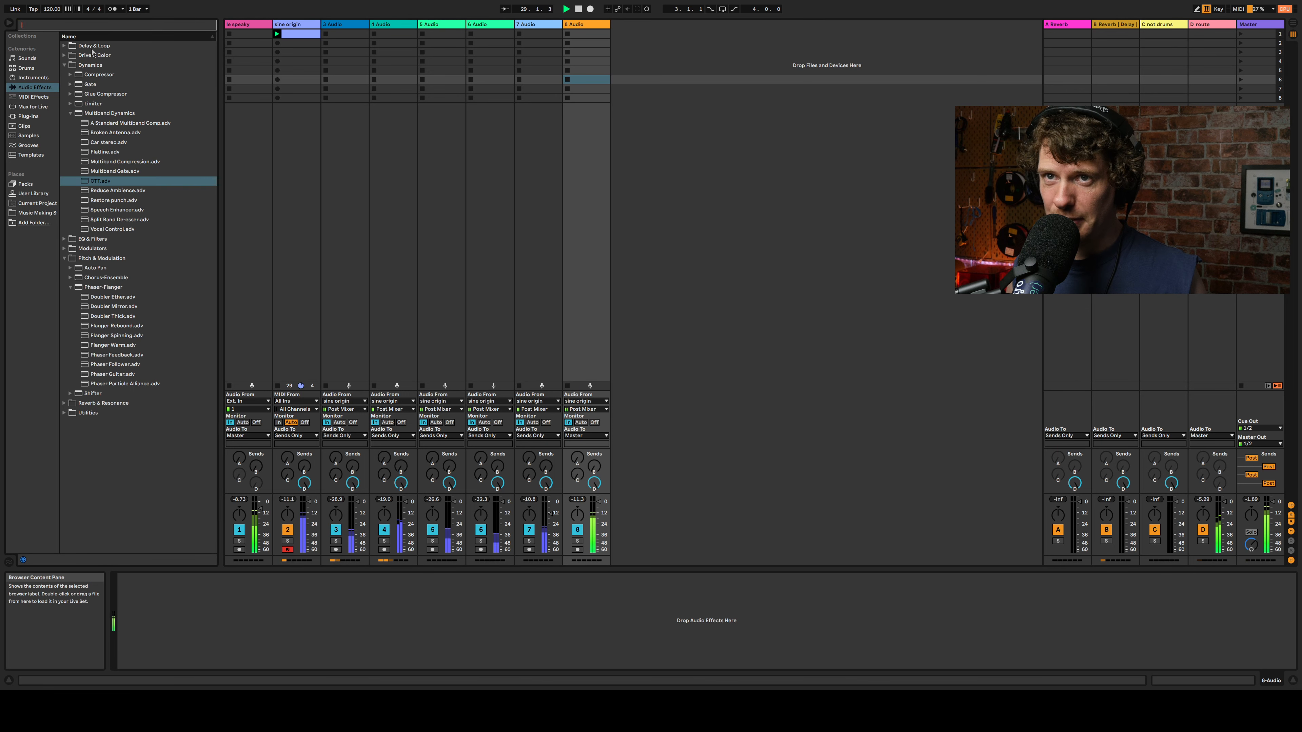
left_click(65, 55)
left_click(81, 66)
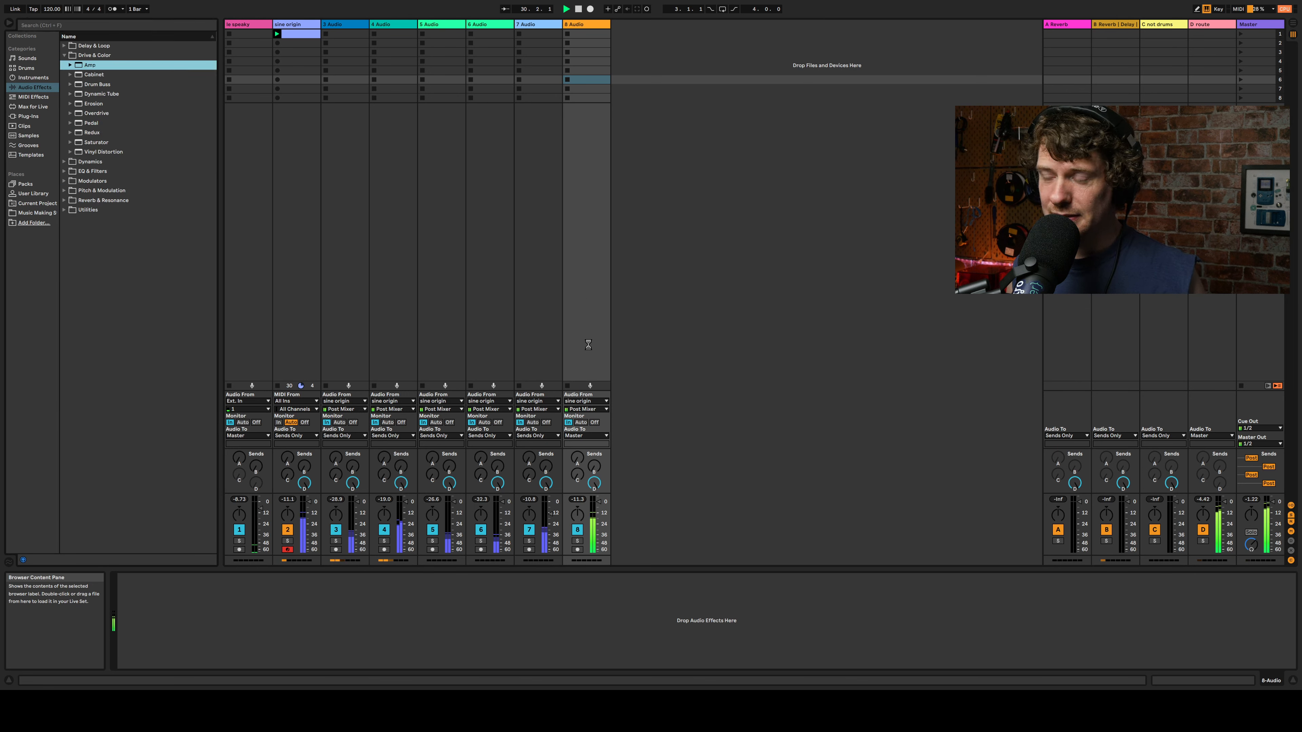
left_click(220, 636)
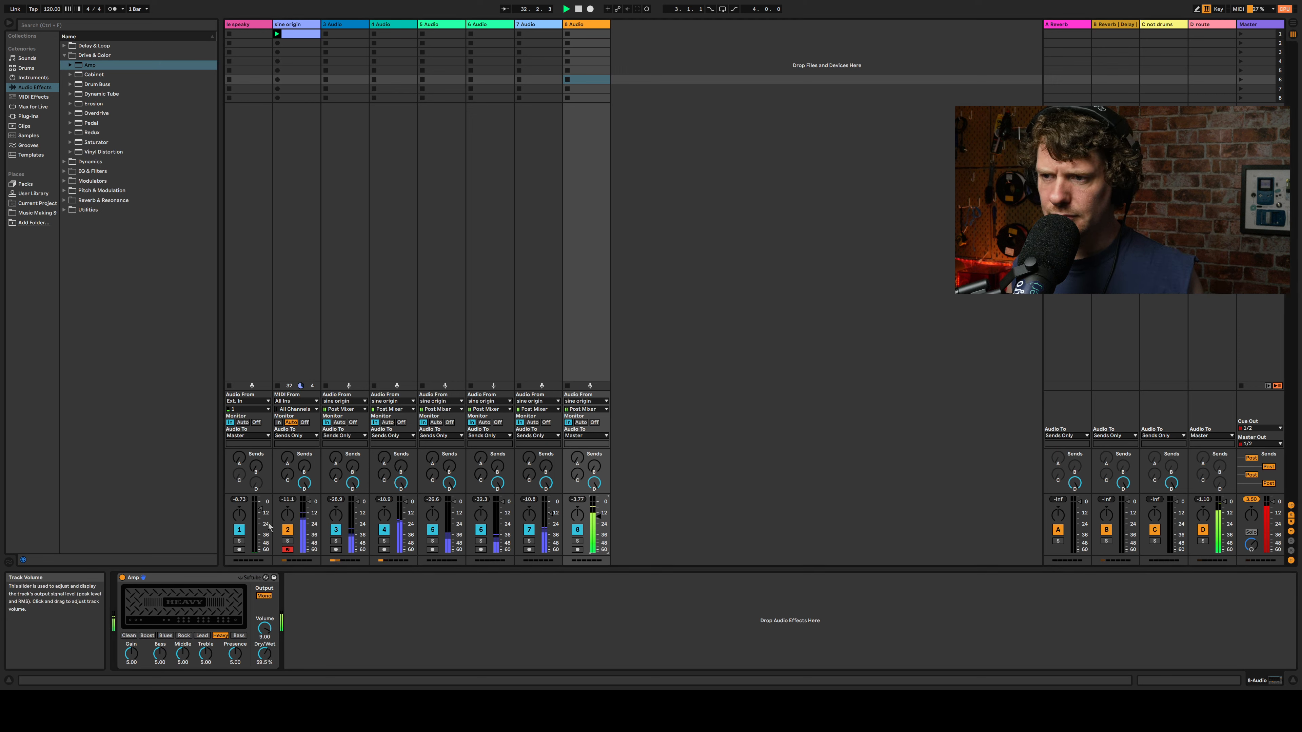
Step: Set the Amp's Gain and Bass to 10, Treble to 0, Dry/Wet to 100% and output to Dual, and lower 8 Audio's volume to -16.0 dB
left_click_drag(131, 654, 132, 597)
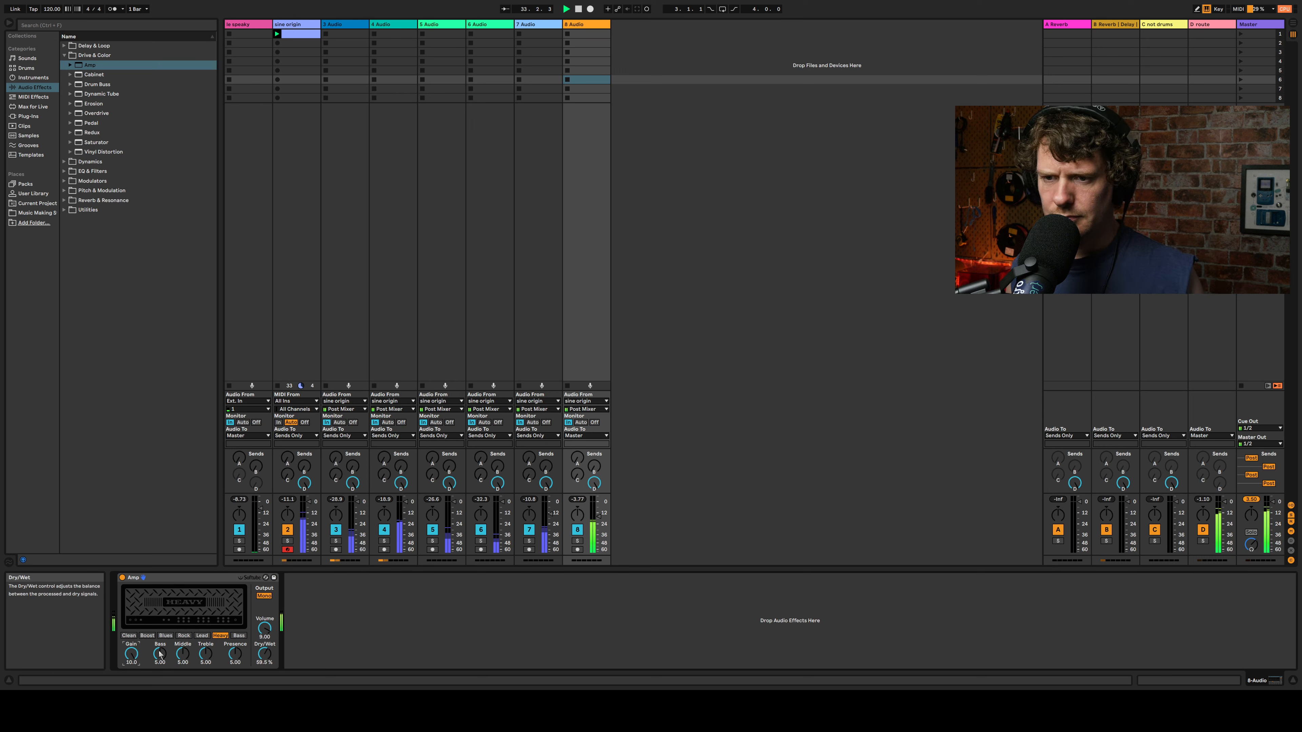
left_click_drag(206, 654, 205, 710)
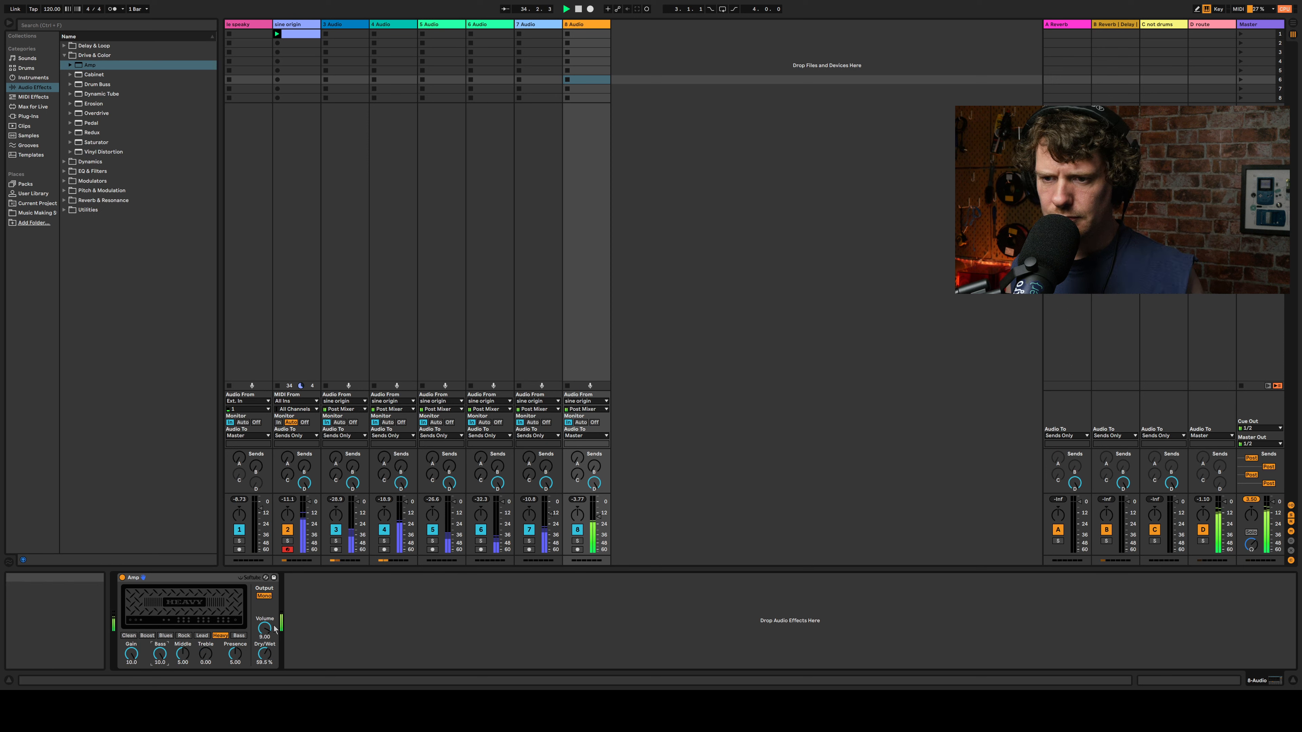
left_click_drag(265, 654, 264, 638)
left_click(264, 596)
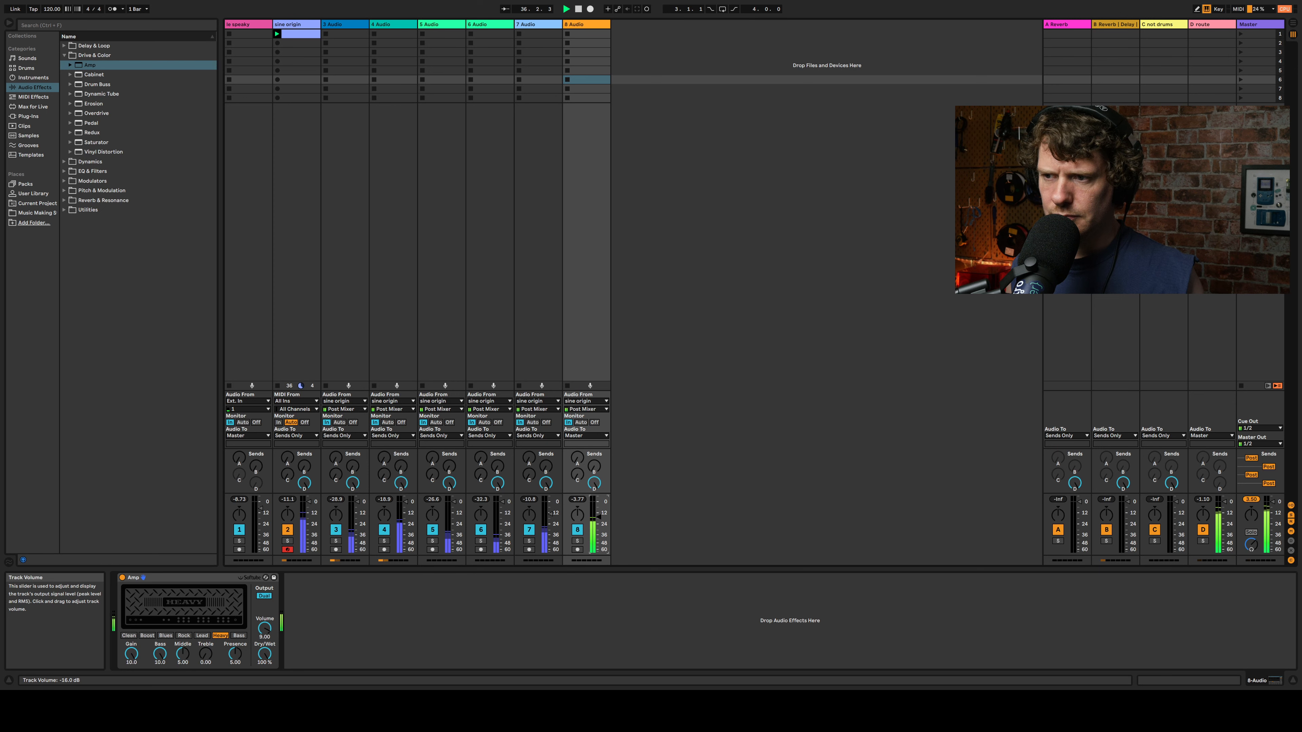
Step: Group the tracks from sine origin through 8 Audio into one group track
left_click(338, 27)
left_click(296, 27)
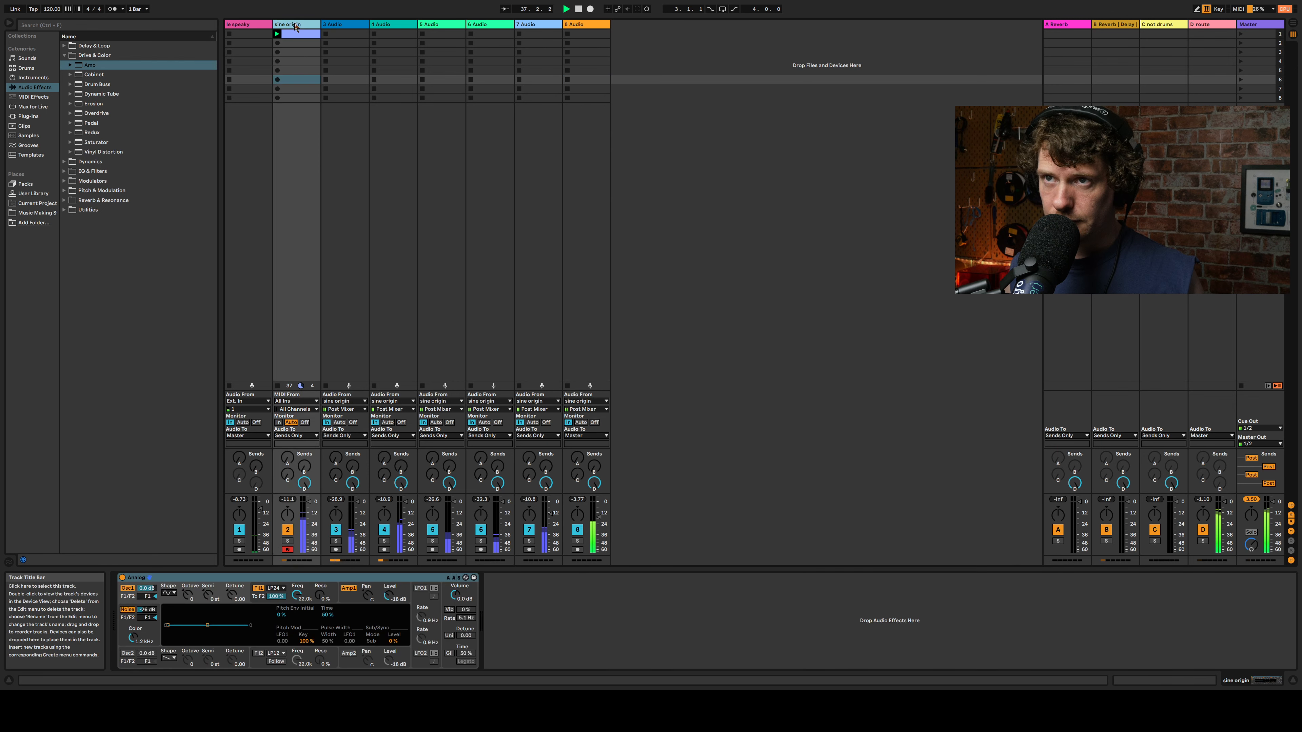
left_click(578, 25)
key("ctrl+g")
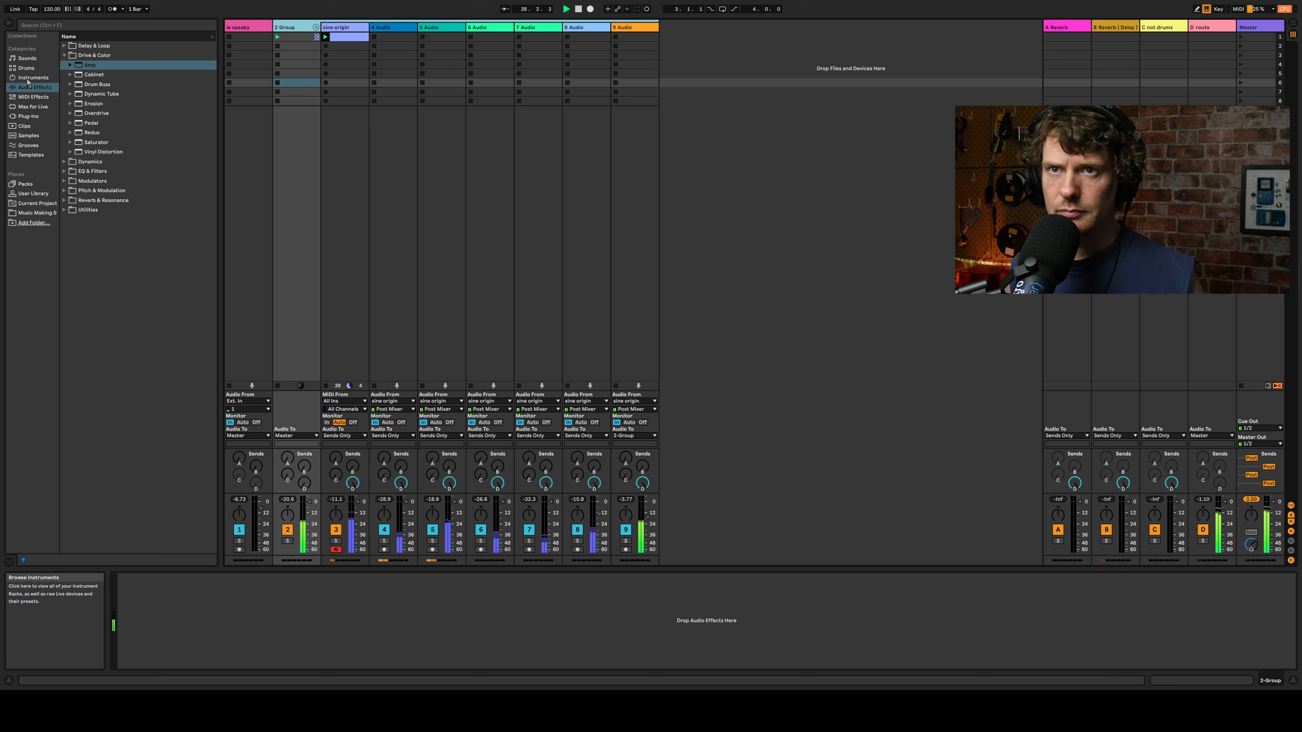
Step: Add a Glue Compressor from Dynamics to the new group track and lower its threshold to about -34 dB
left_click(65, 46)
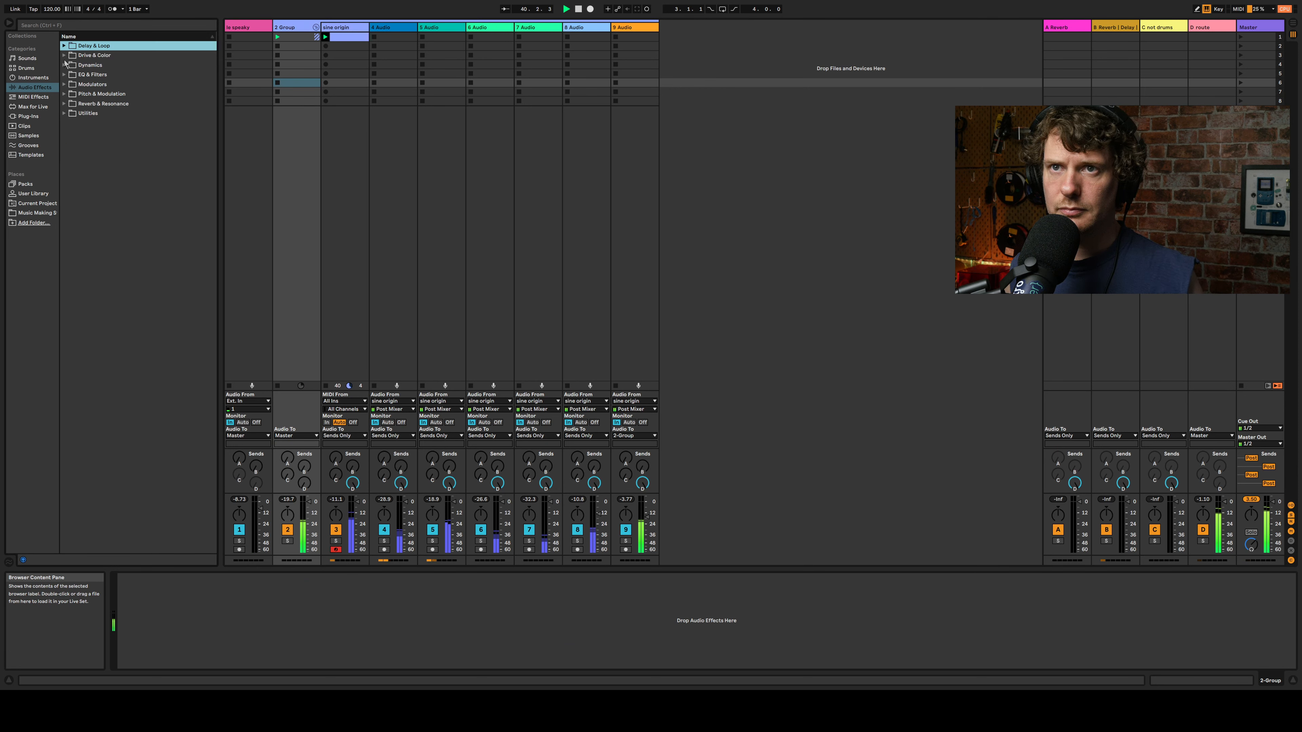
left_click(65, 65)
left_click(79, 94)
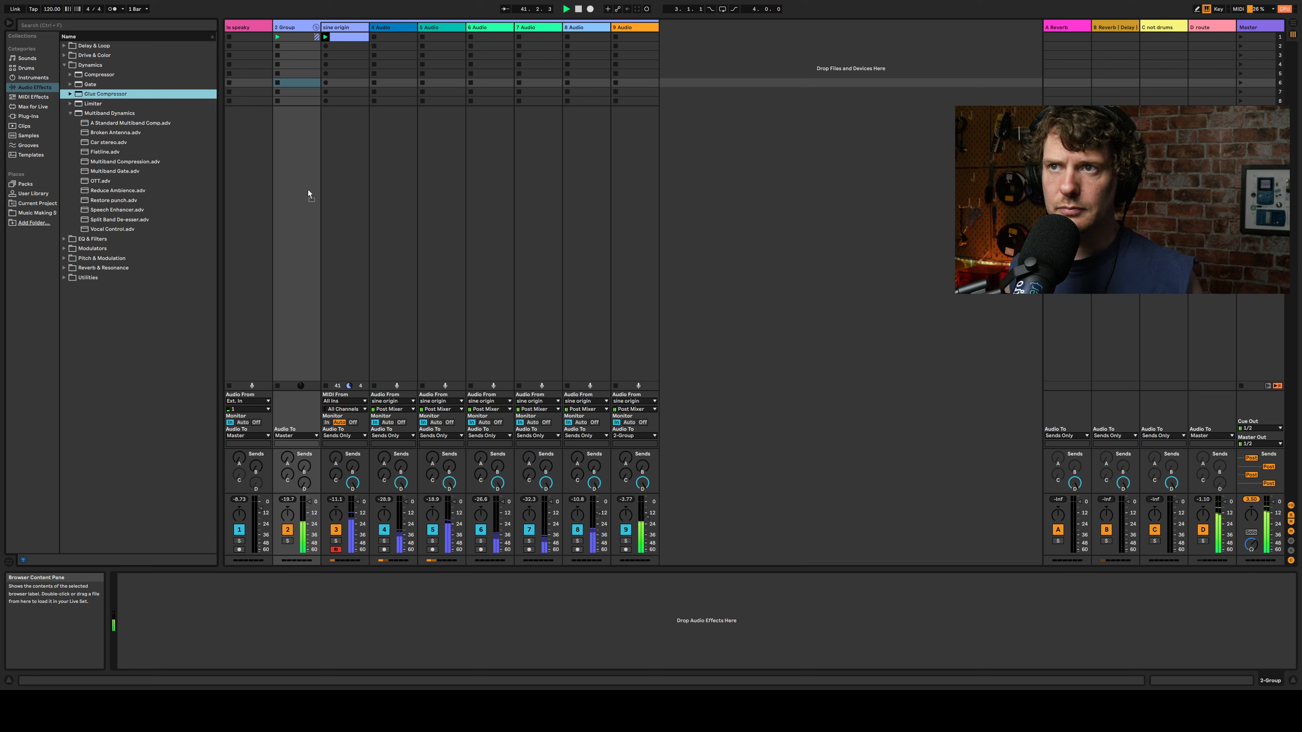
left_click_drag(309, 193, 303, 195)
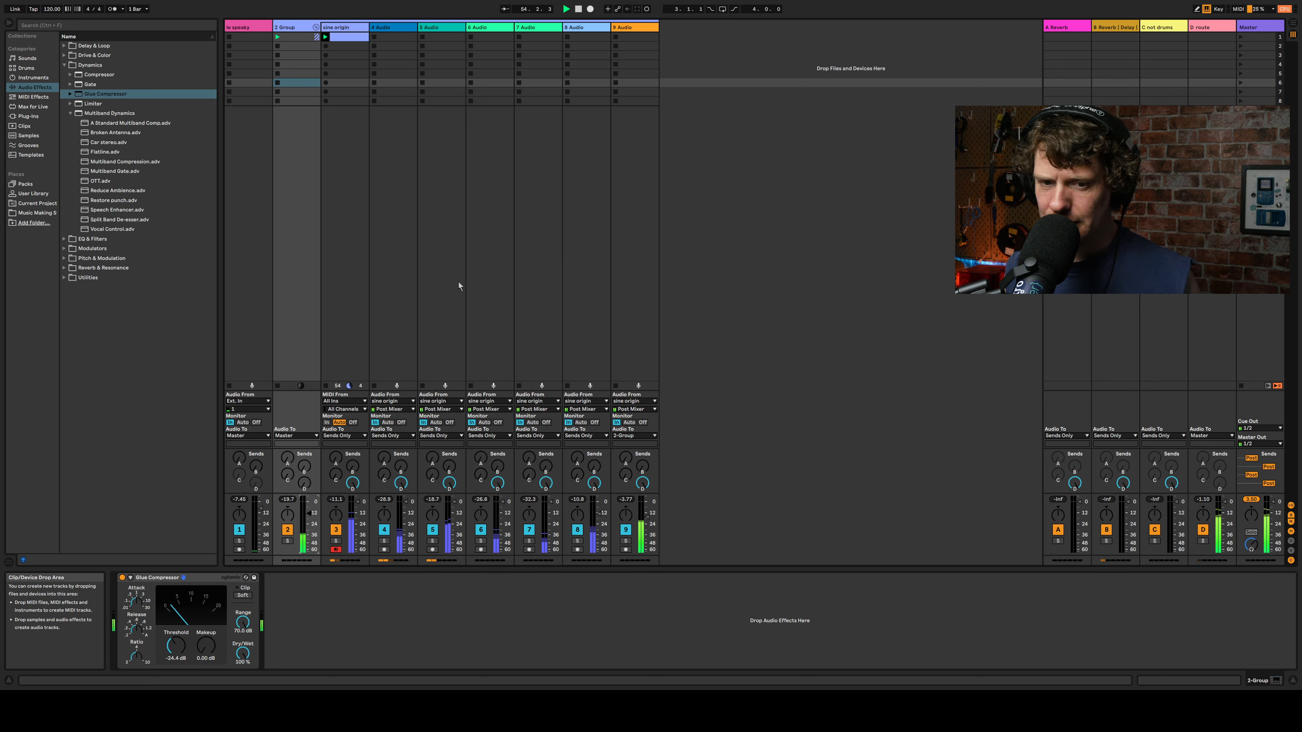
Step: Restart playback and lower the highest band of 6 Audio's second EQ Eight to 10.0 kHz
left_click(485, 53)
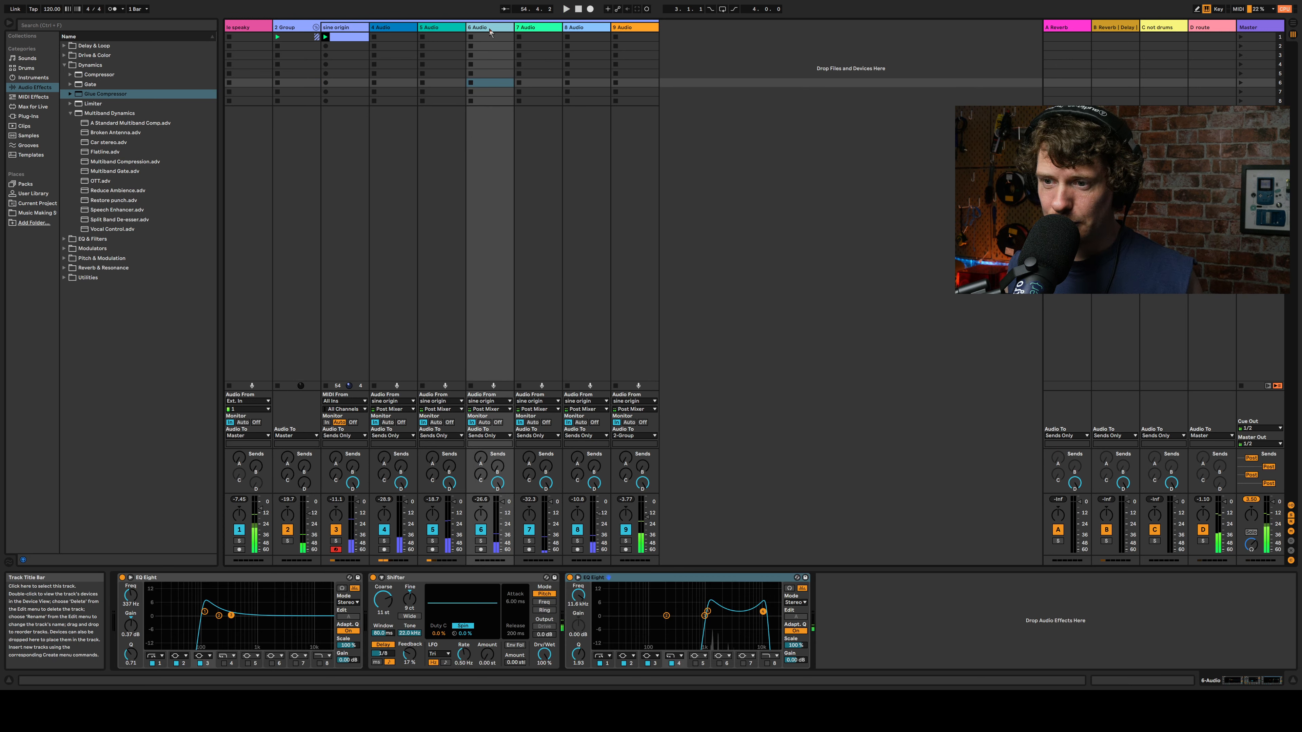
key("space")
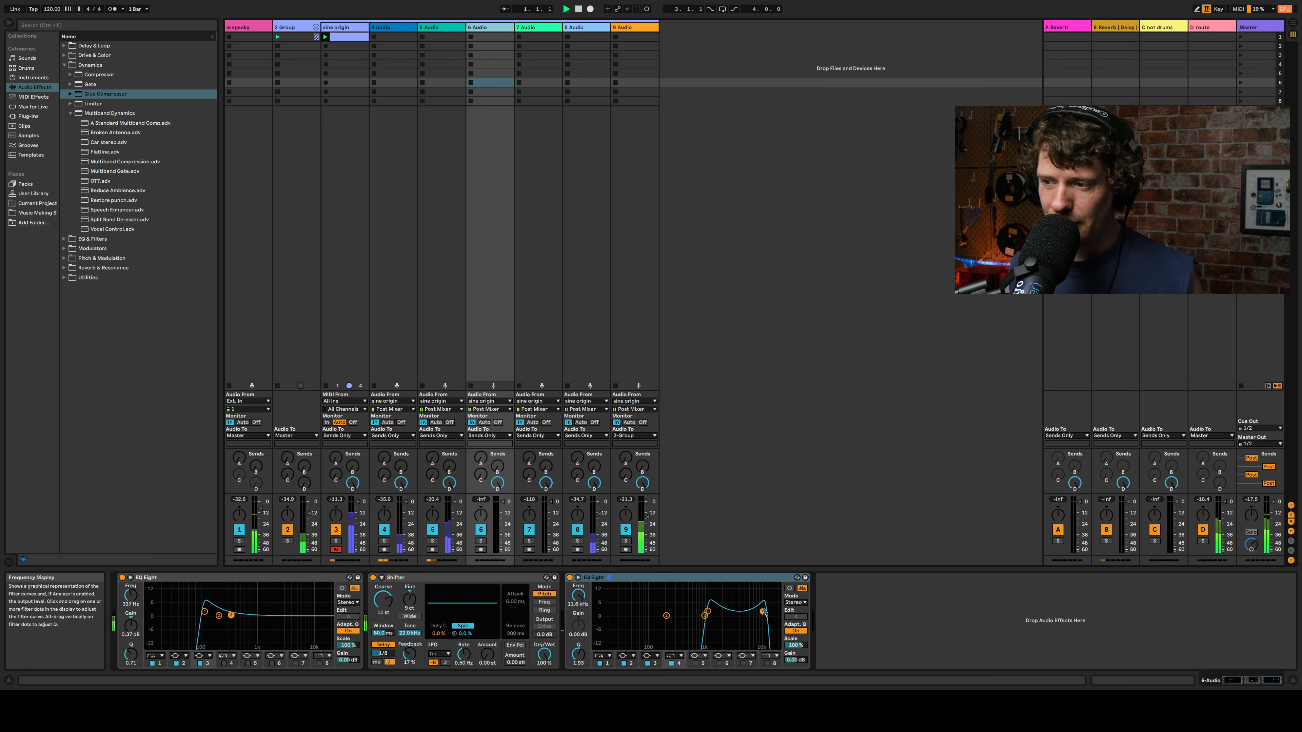
mouse_move(763, 612)
left_mouse_down()
mouse_move(761, 600)
mouse_move(761, 621)
left_mouse_up()
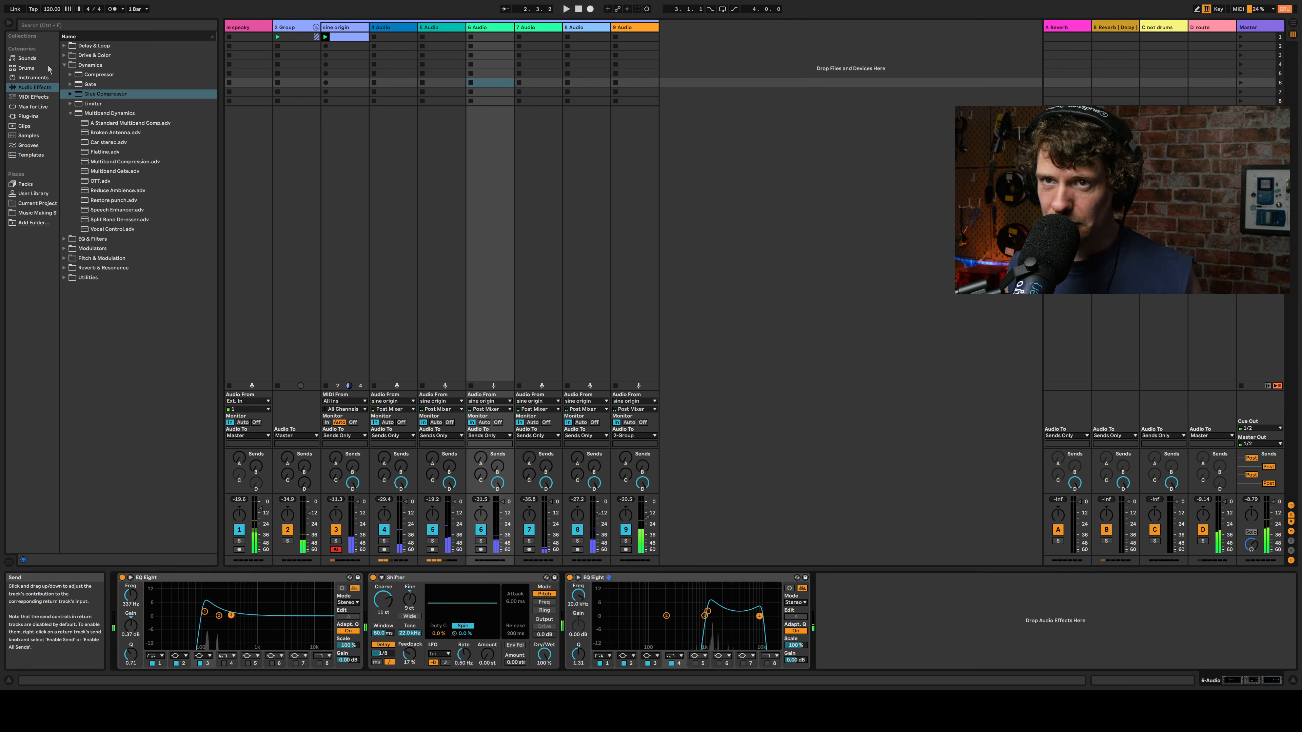
Step: Add an LFO after 6 Audio's second EQ Eight, map it to the high band's resonance and slow its rate
left_click(64, 65)
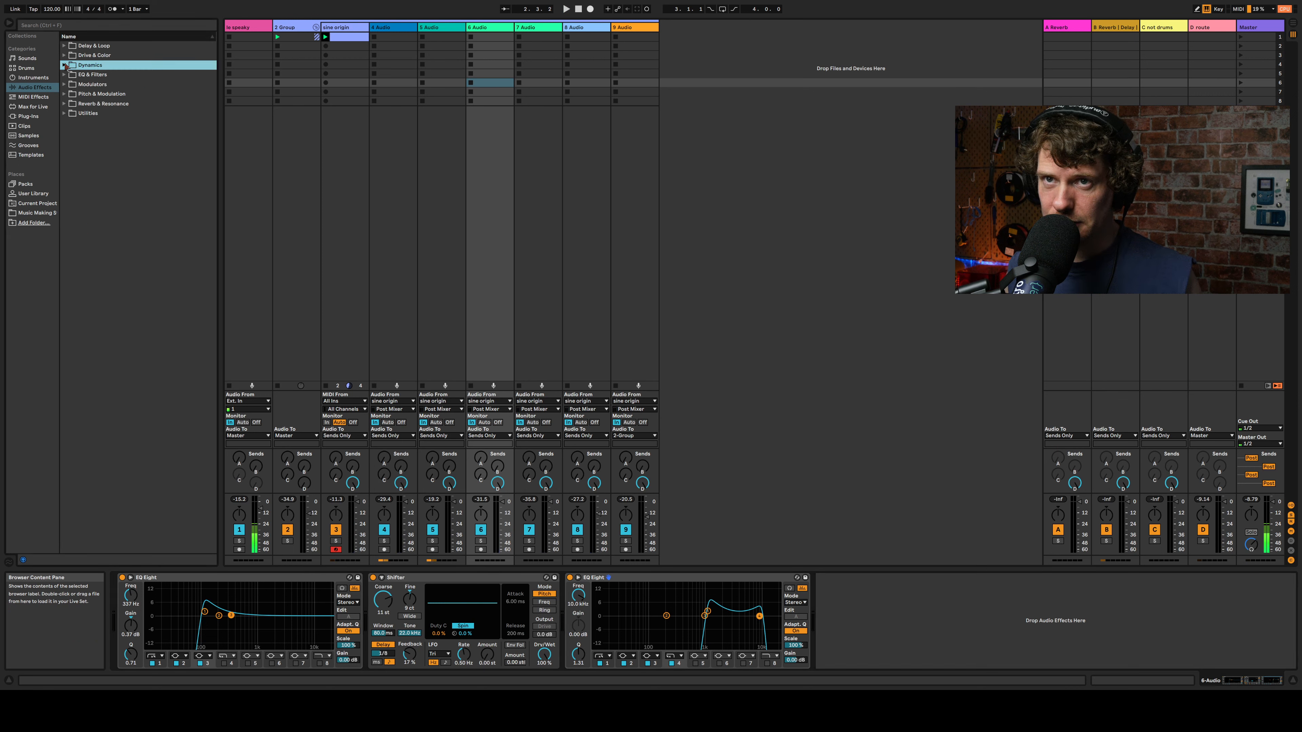
left_click(64, 84)
left_click_drag(84, 103, 851, 602)
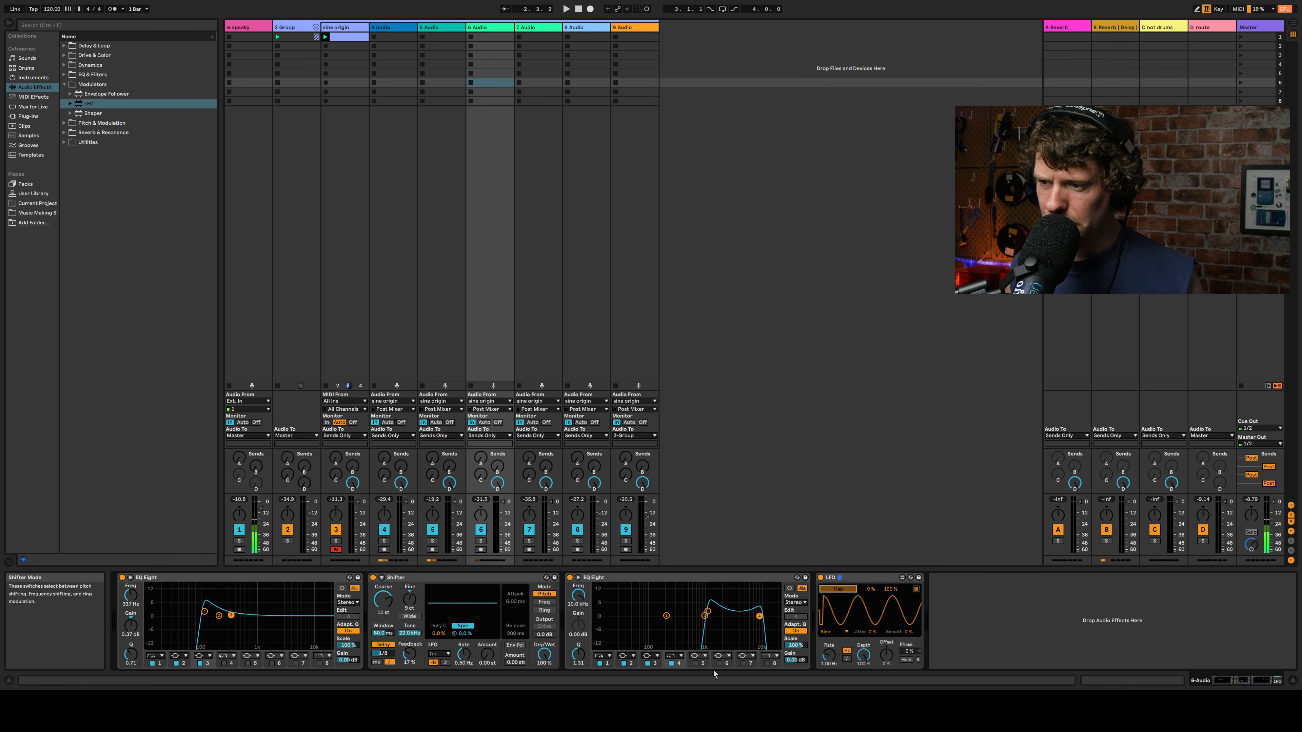
left_click(580, 654)
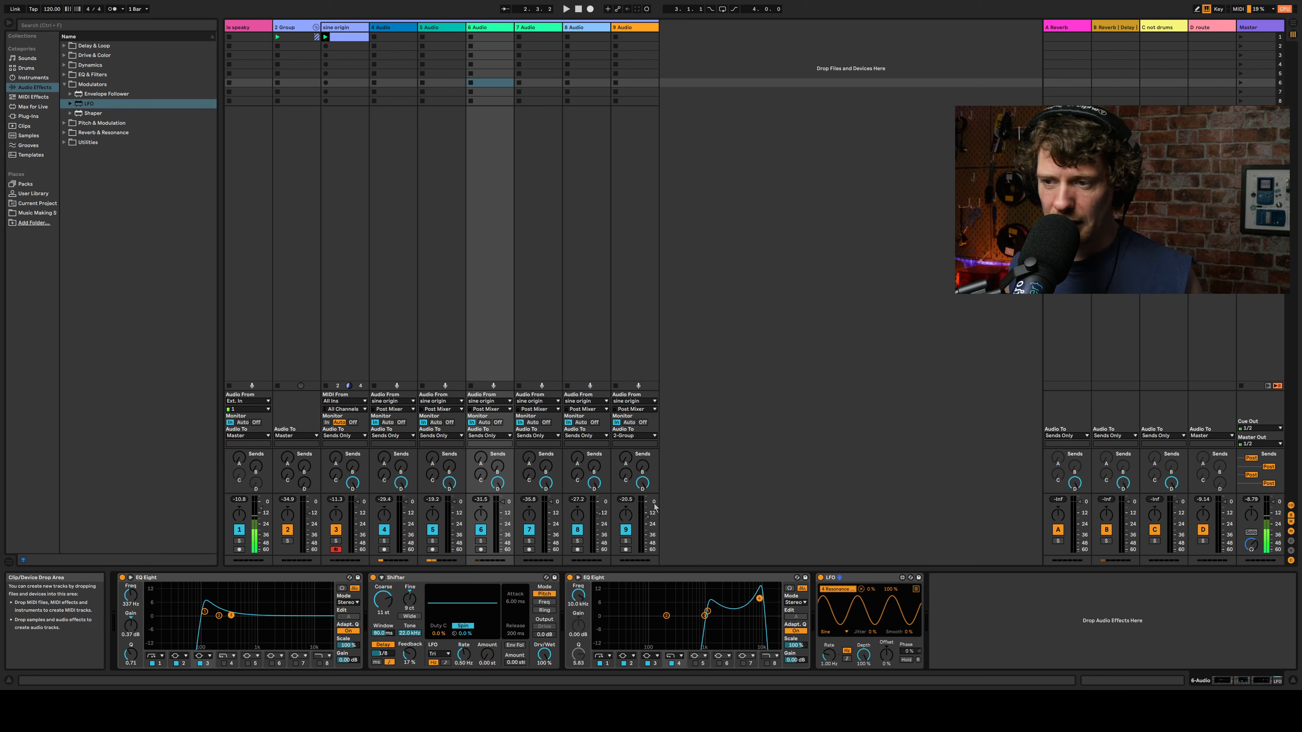
left_click_drag(828, 658, 828, 663)
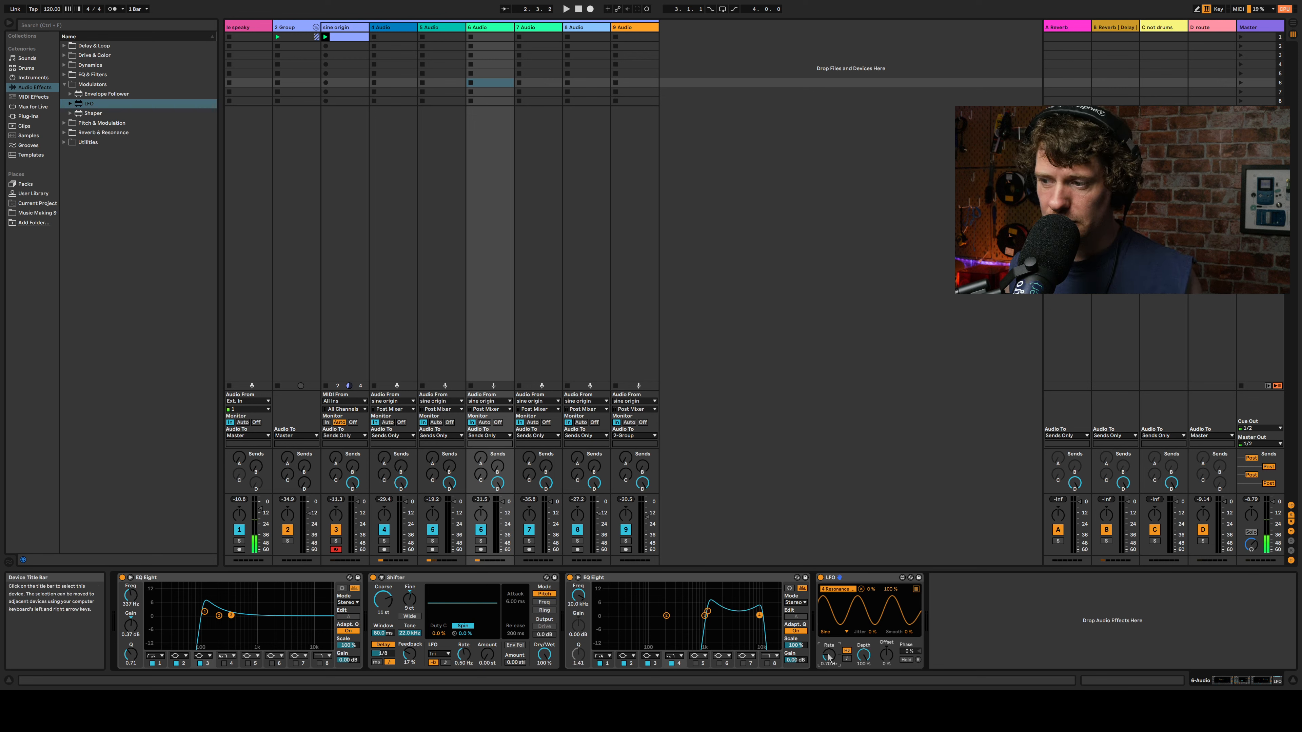
Step: Play the set briefly while trying a lower Amount on the third OTT of 8 Audio
left_click(577, 81)
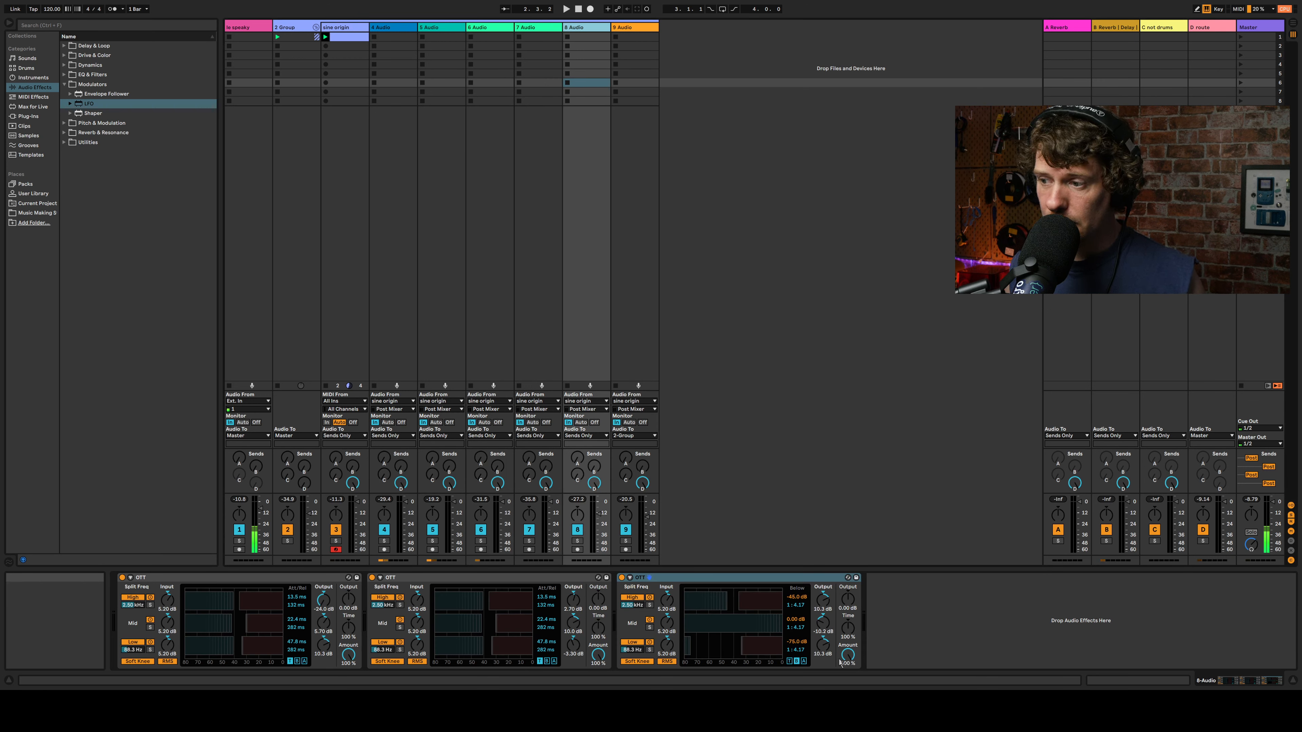
key("space")
left_click_drag(848, 655, 848, 676)
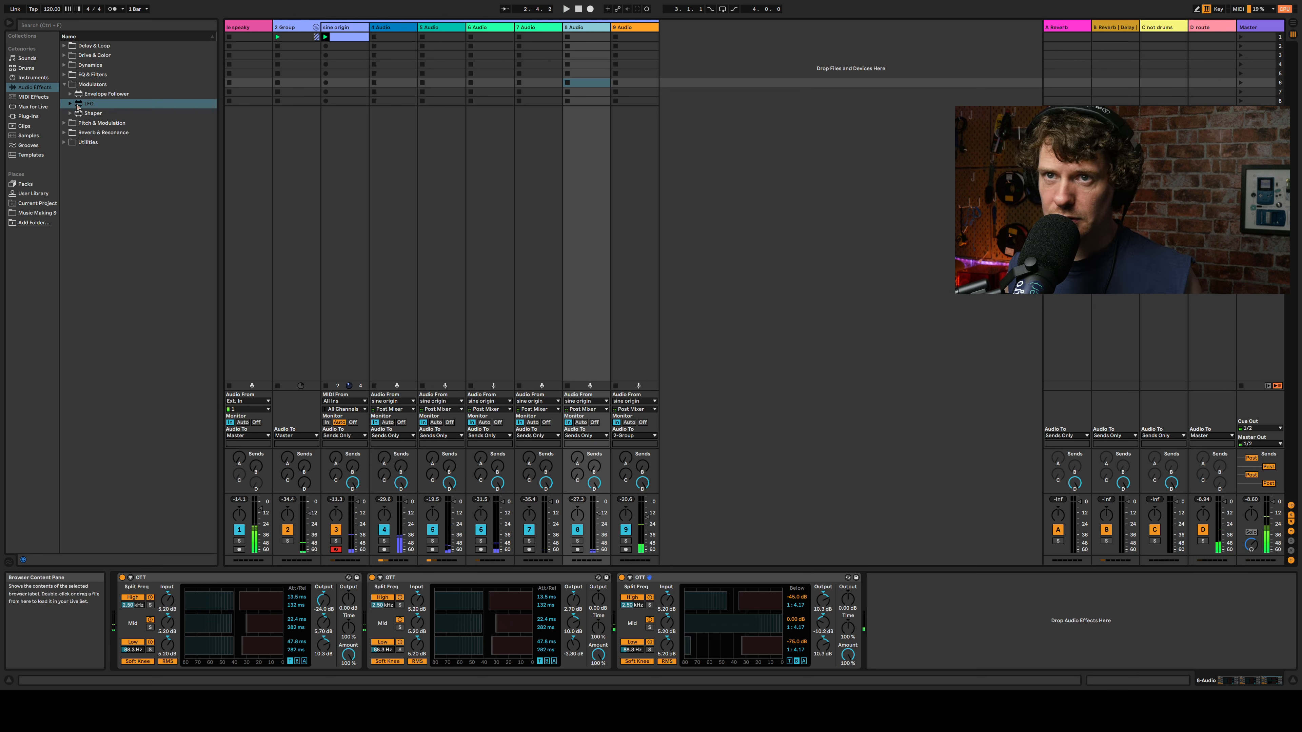
Step: Add an LFO after the third OTT on 8 Audio, map it to that OTT's Amount, and set a faster rate with a Square waveform
left_click_drag(77, 105, 908, 654)
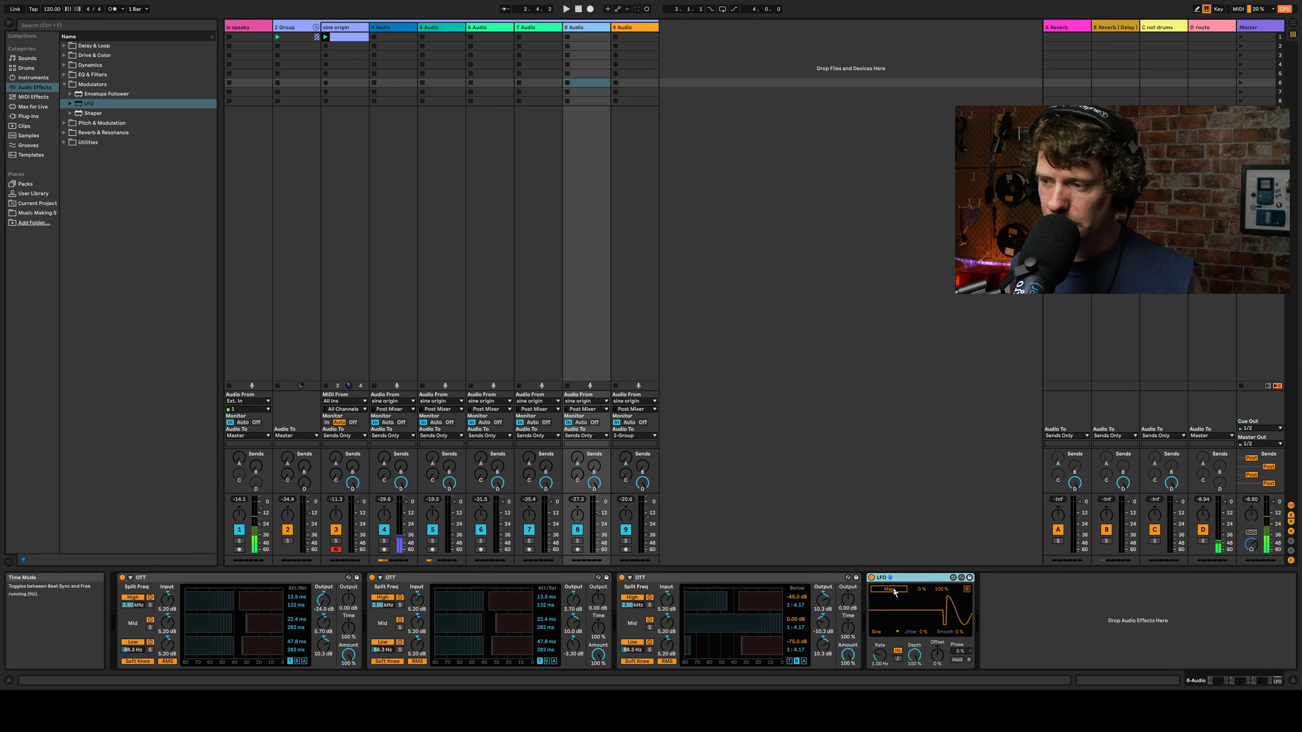
left_click(885, 679)
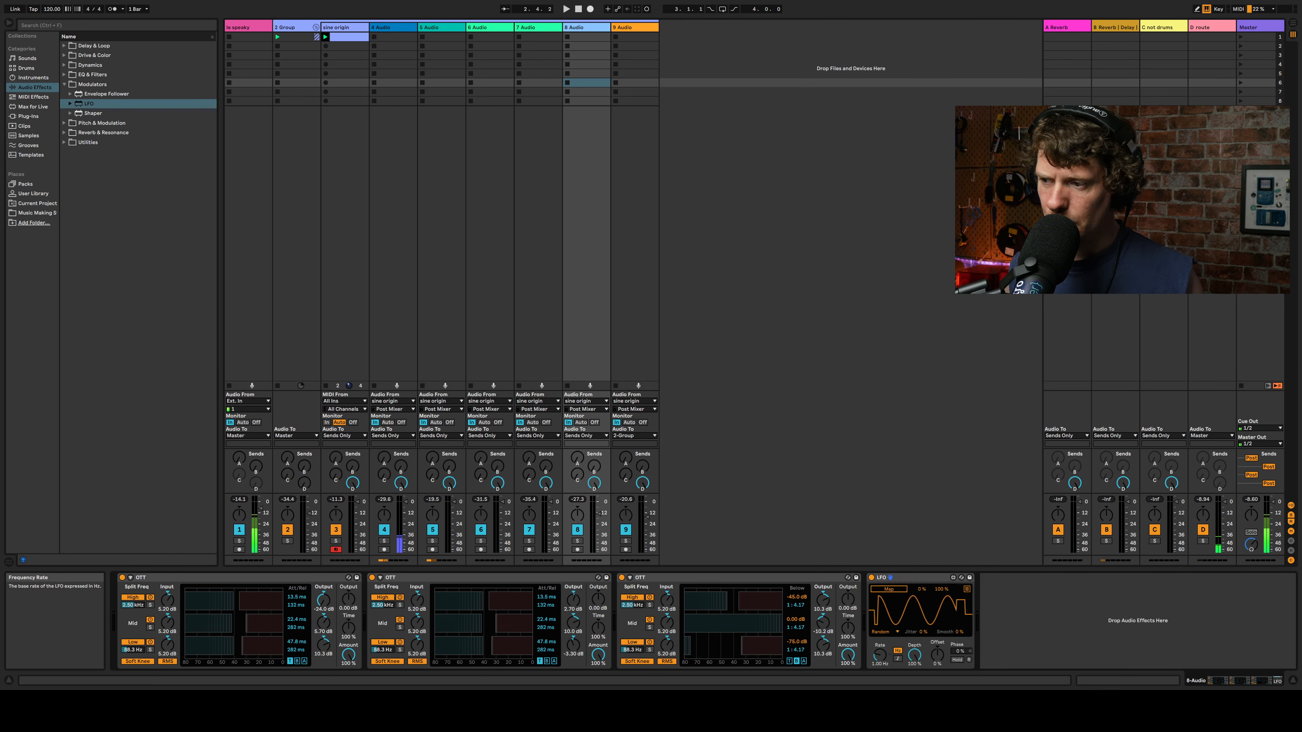
left_click_drag(880, 655, 880, 634)
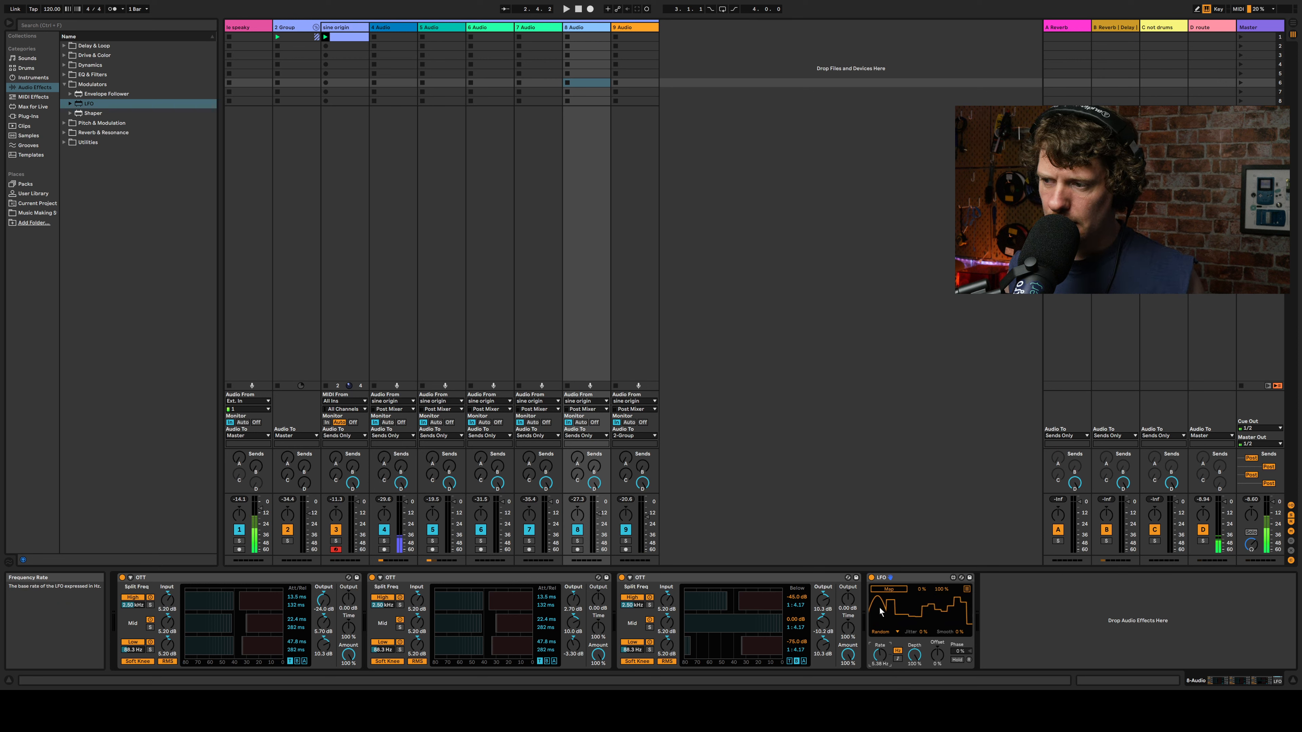
left_click(889, 588)
left_click(847, 655)
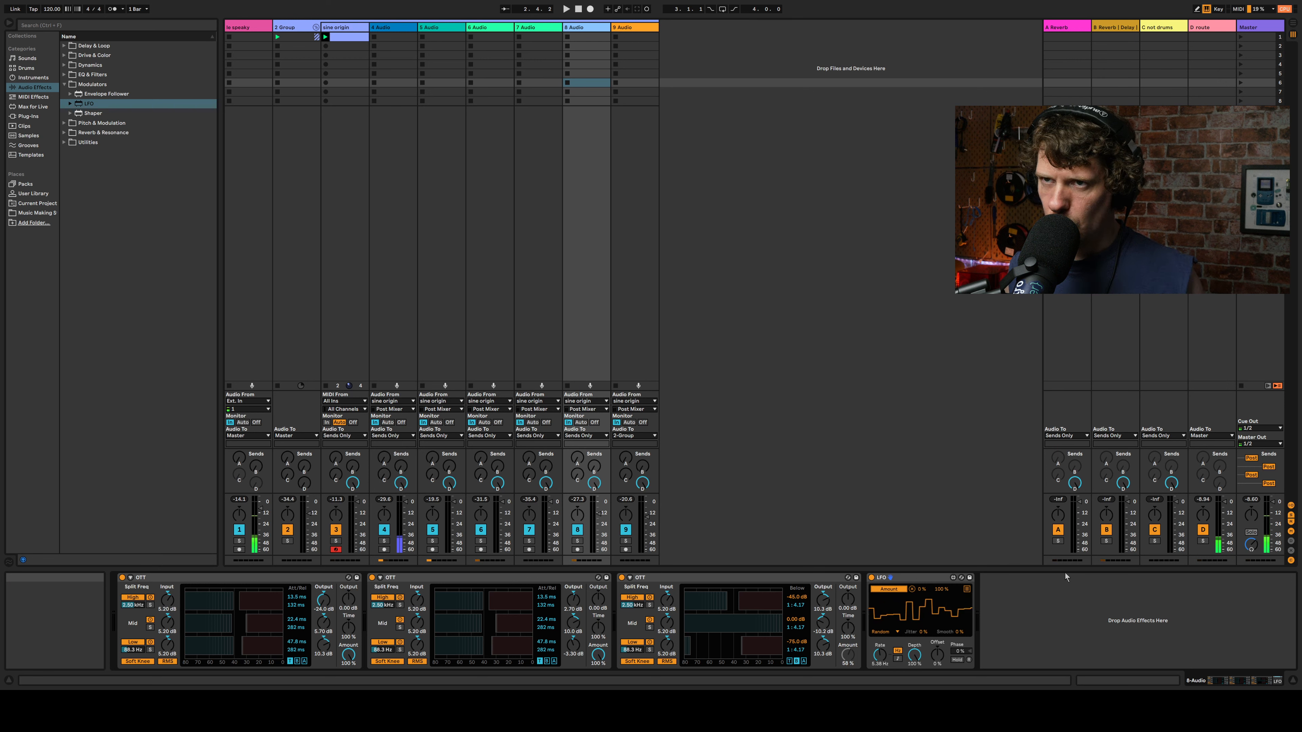
left_click(894, 672)
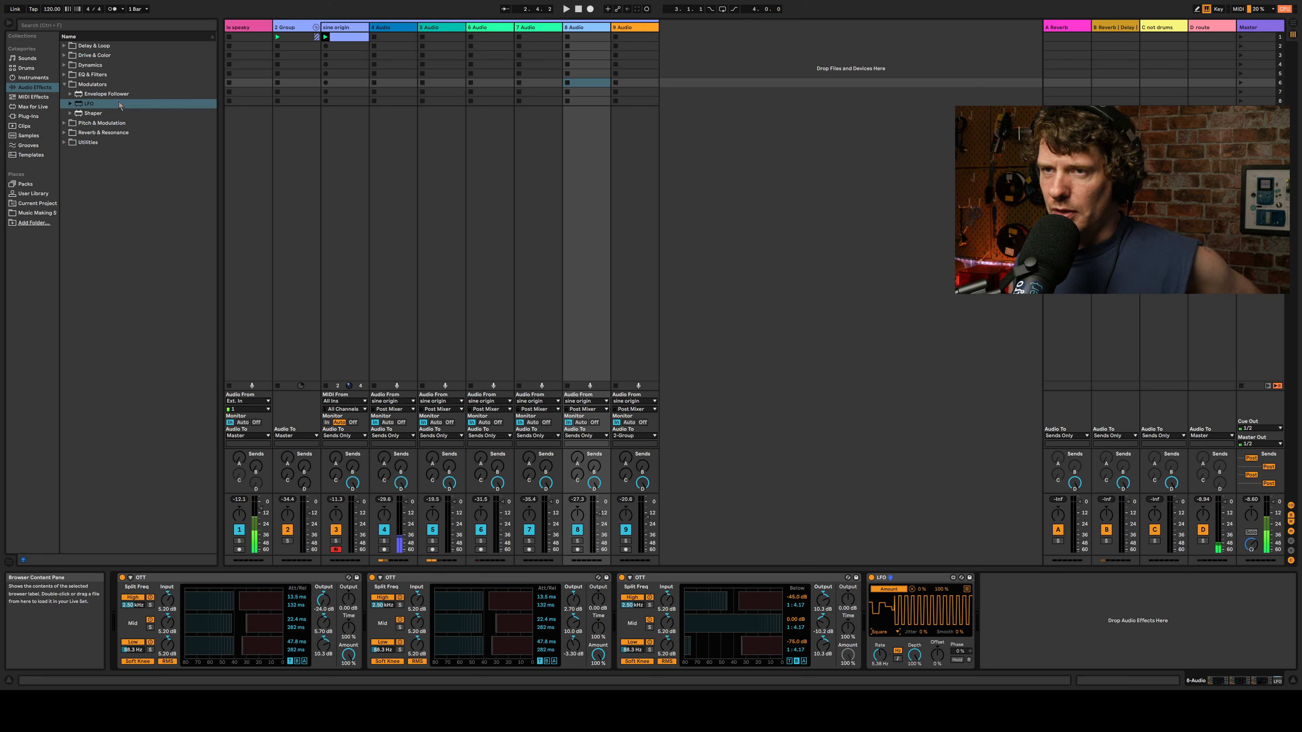
Step: Add a second LFO with a Random waveform, map it to the first LFO's Rate and slow its own rate to about 0.37 Hz
left_click_drag(905, 493, 1010, 630)
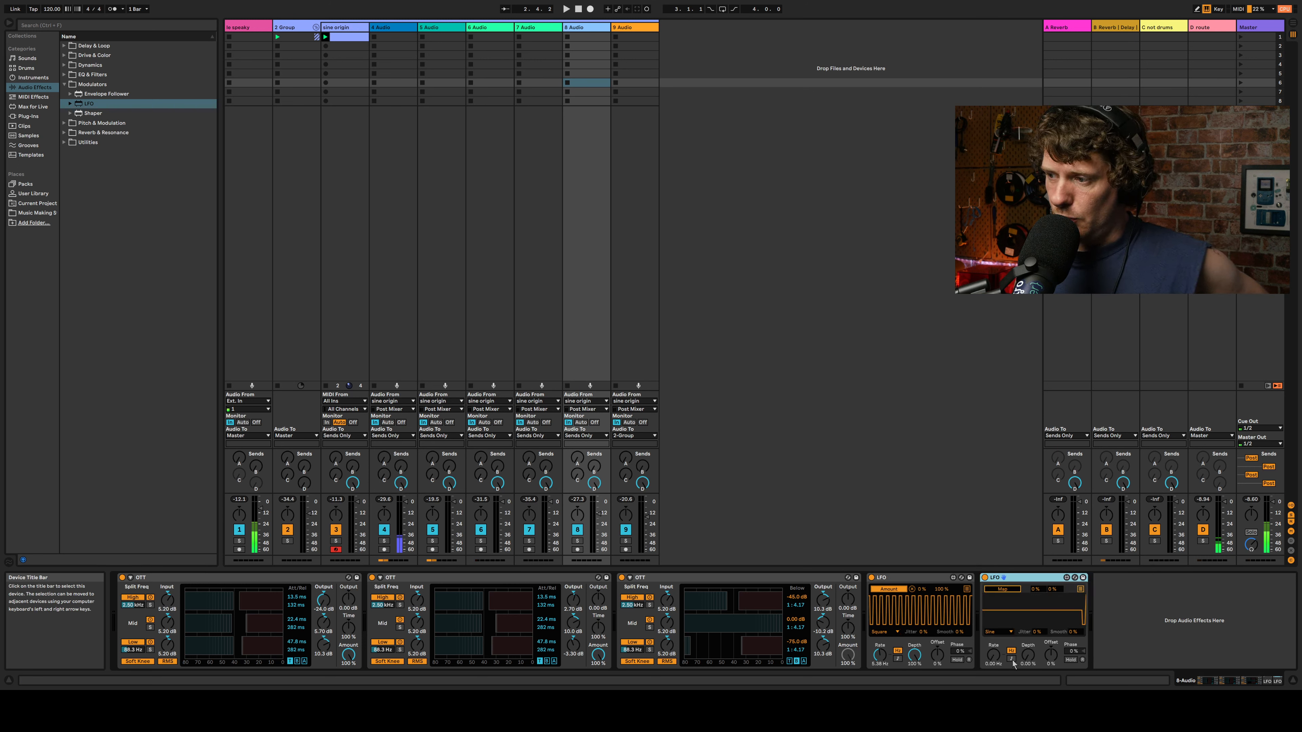
left_click(1000, 632)
left_click(995, 679)
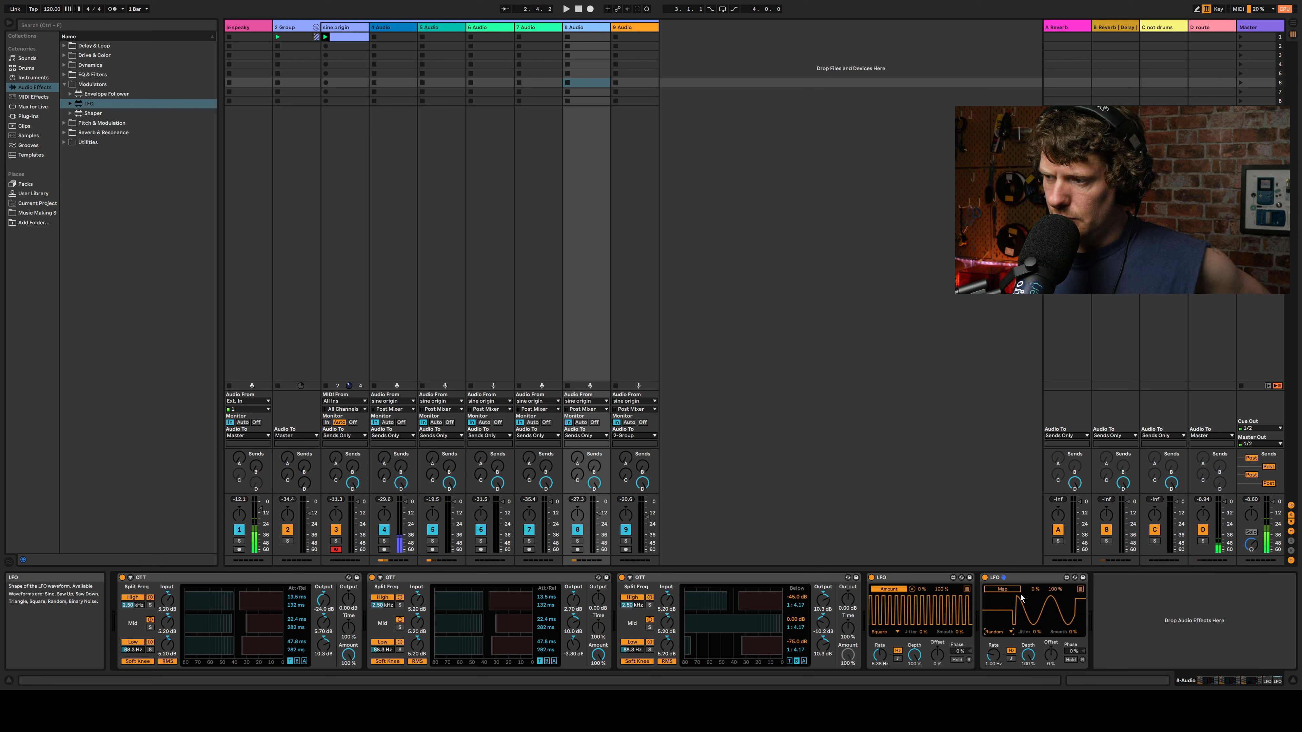
left_click(1002, 588)
left_click(879, 656)
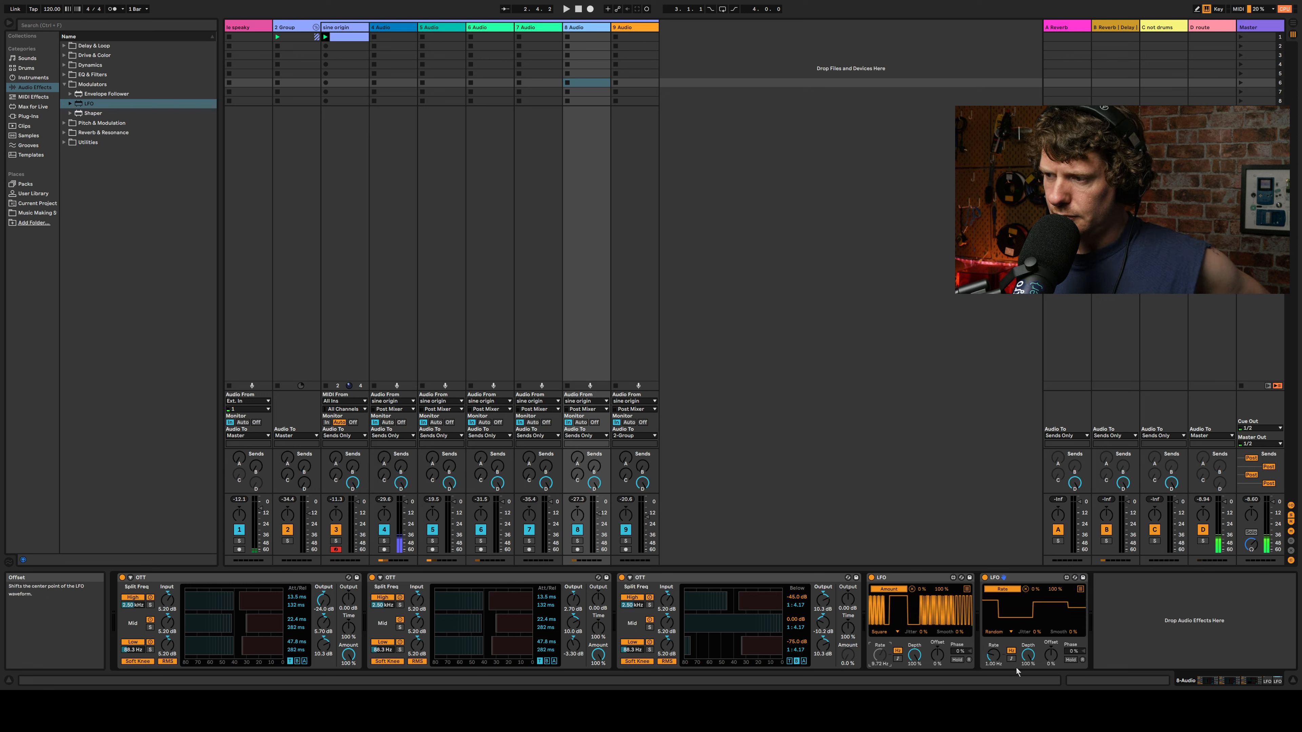
left_click_drag(992, 661, 992, 677)
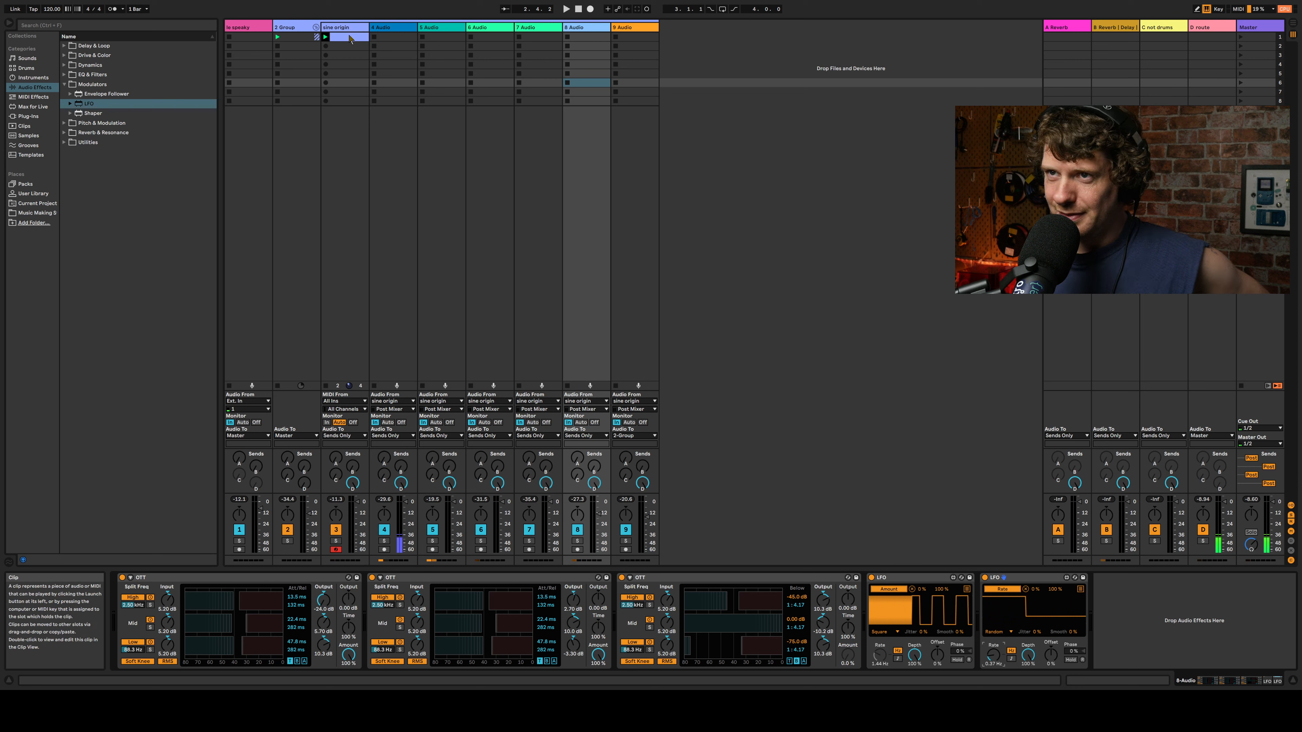
Step: Review the device chains of 4 Audio and 9 Audio and play the set to hear the combined result
left_click(391, 27)
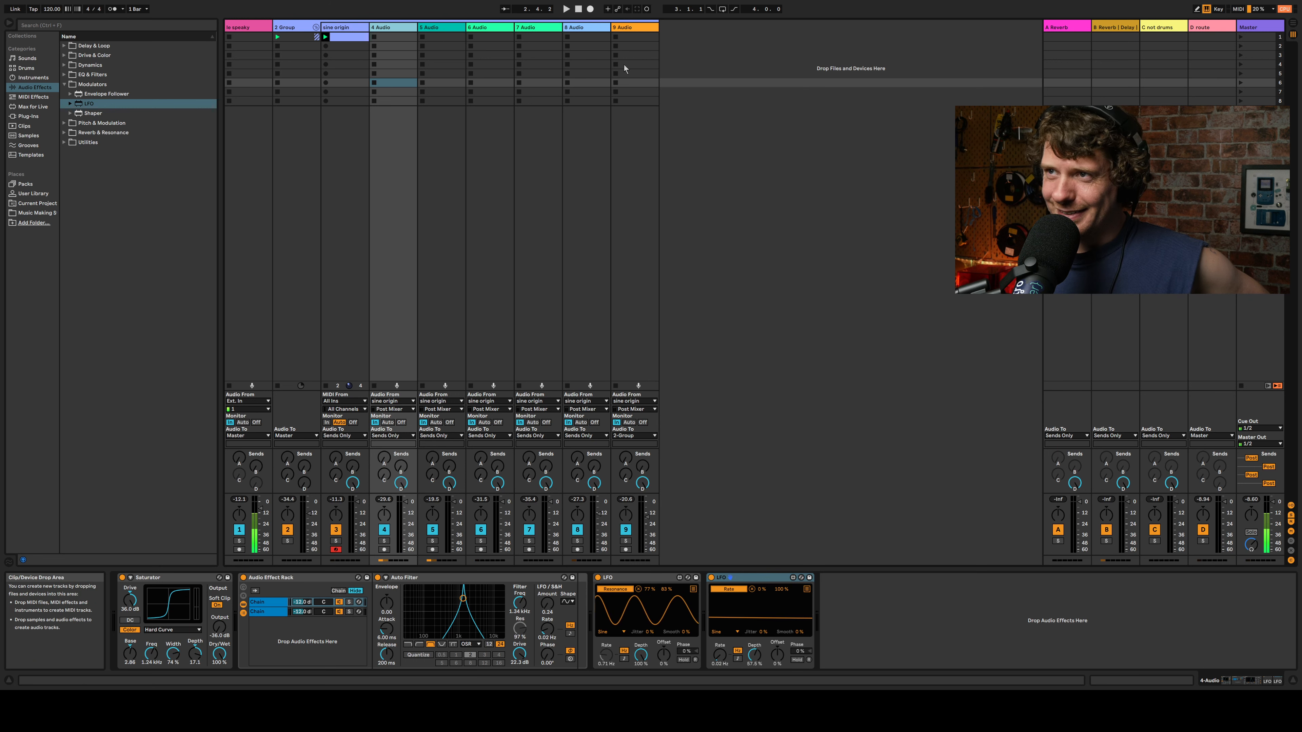
left_click(622, 29)
key("space")
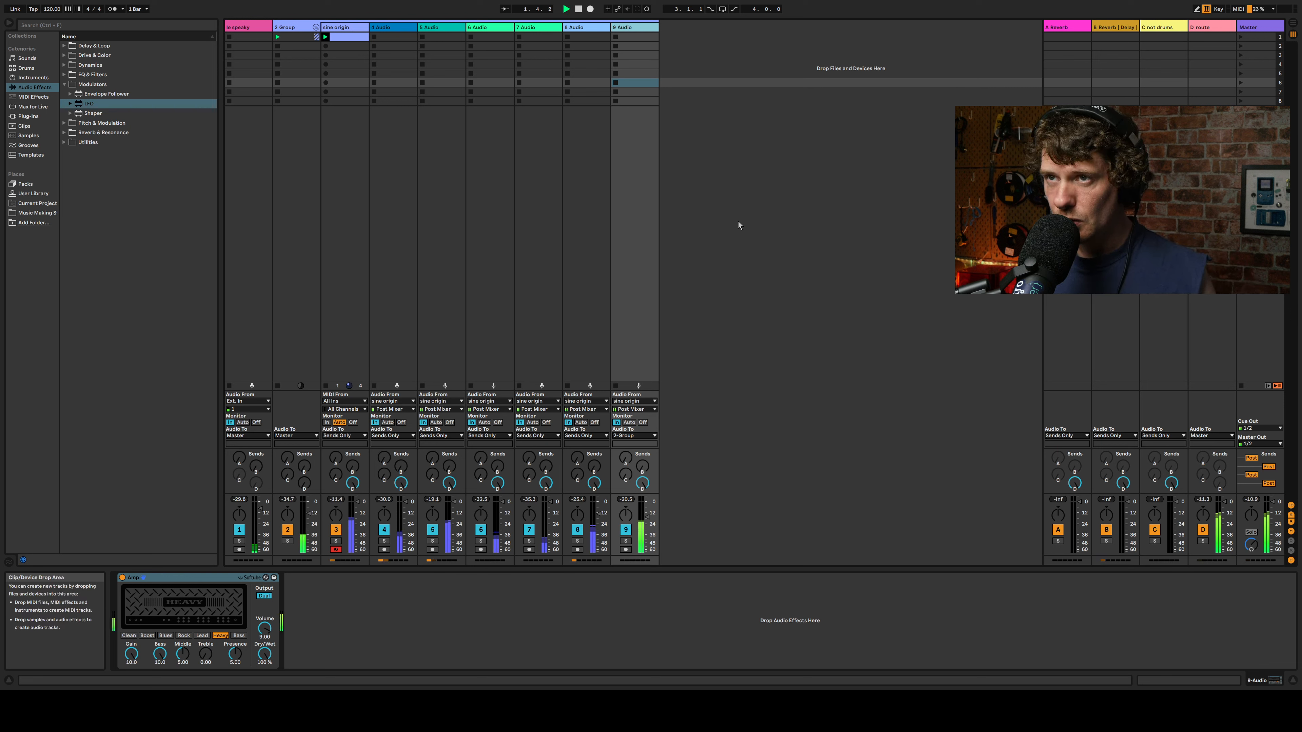
Step: Add a new audio track that takes its input from Resampling and record a first take in its first clip slot
left_click(710, 81)
key("ctrl+t")
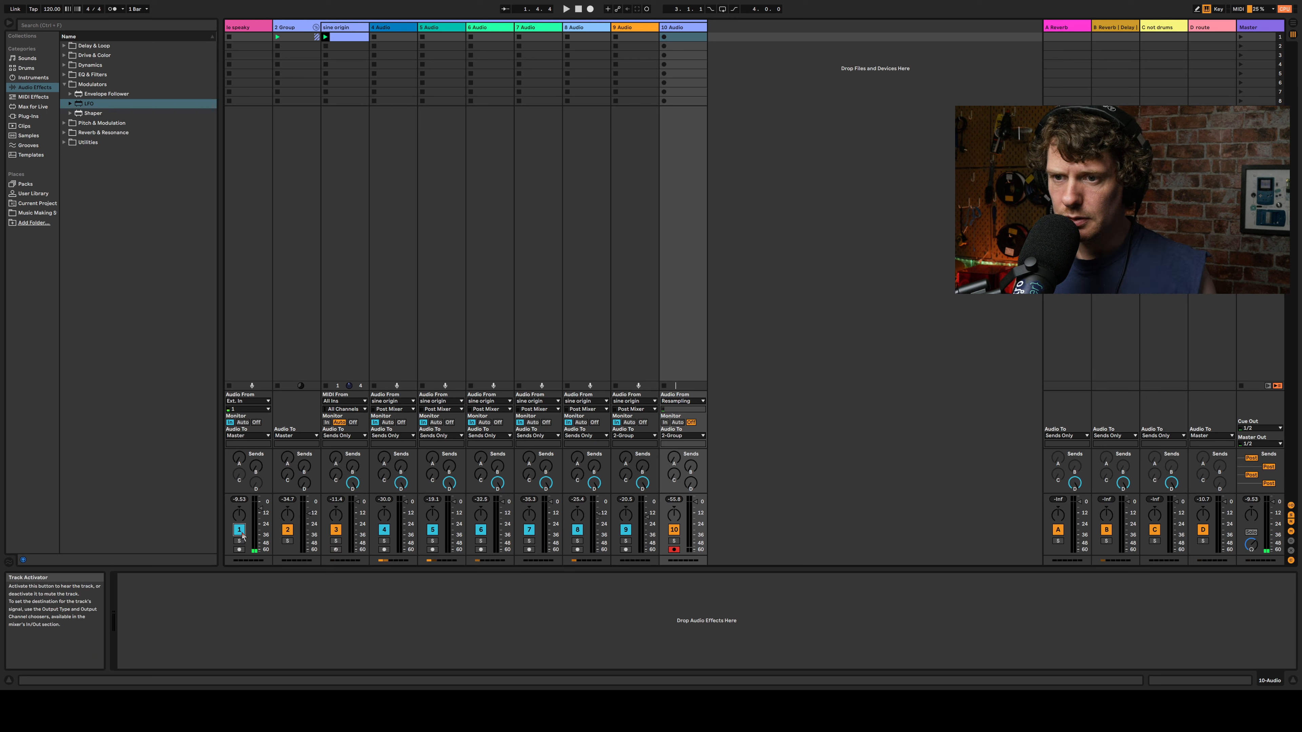
left_click(664, 37)
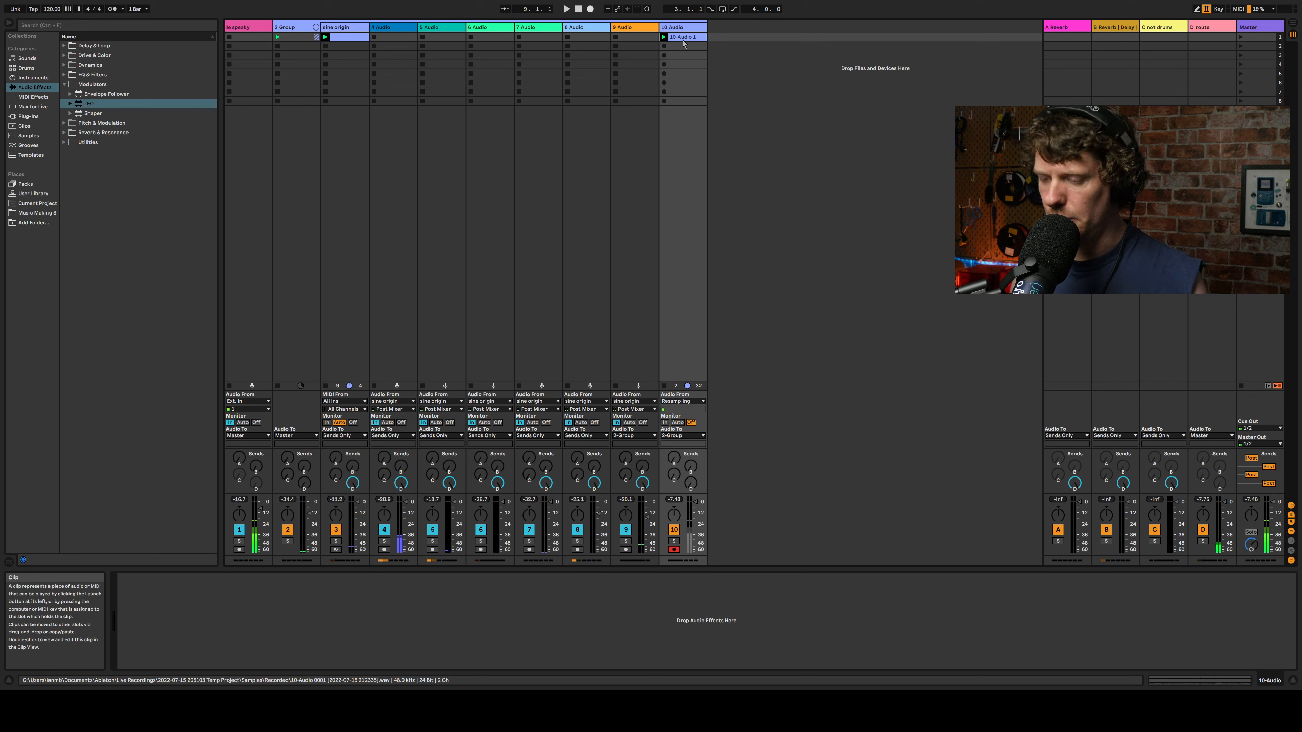
Step: Delete the first resampled take and record a new take of about 16 bars in the same slot
key("Delete")
left_click(664, 37)
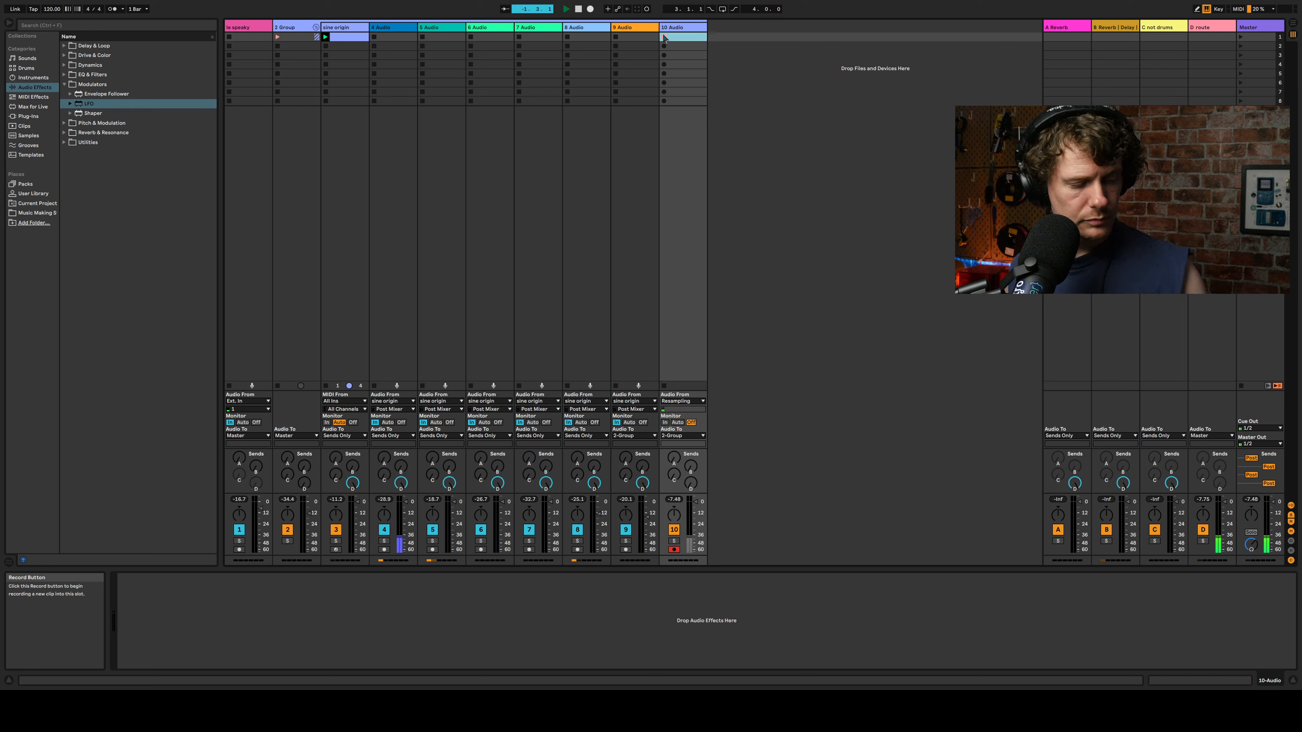
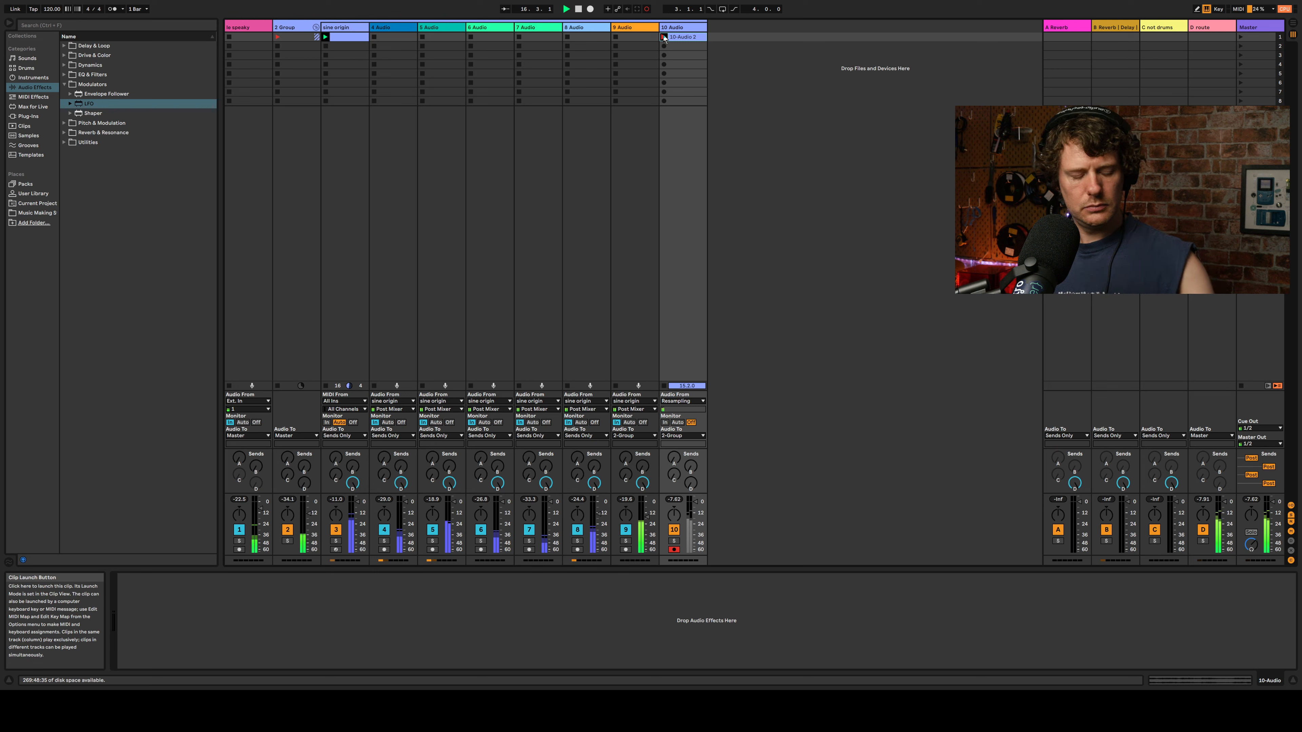
key("space")
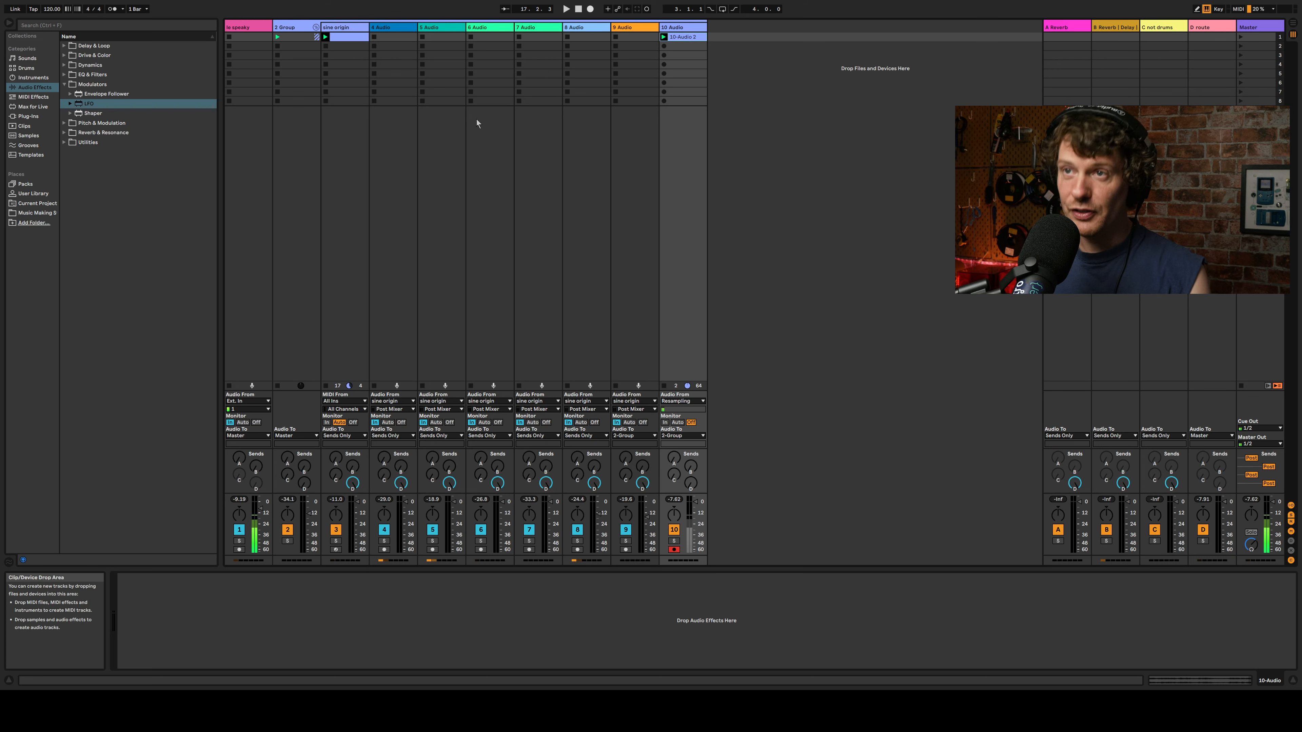
left_click(294, 39)
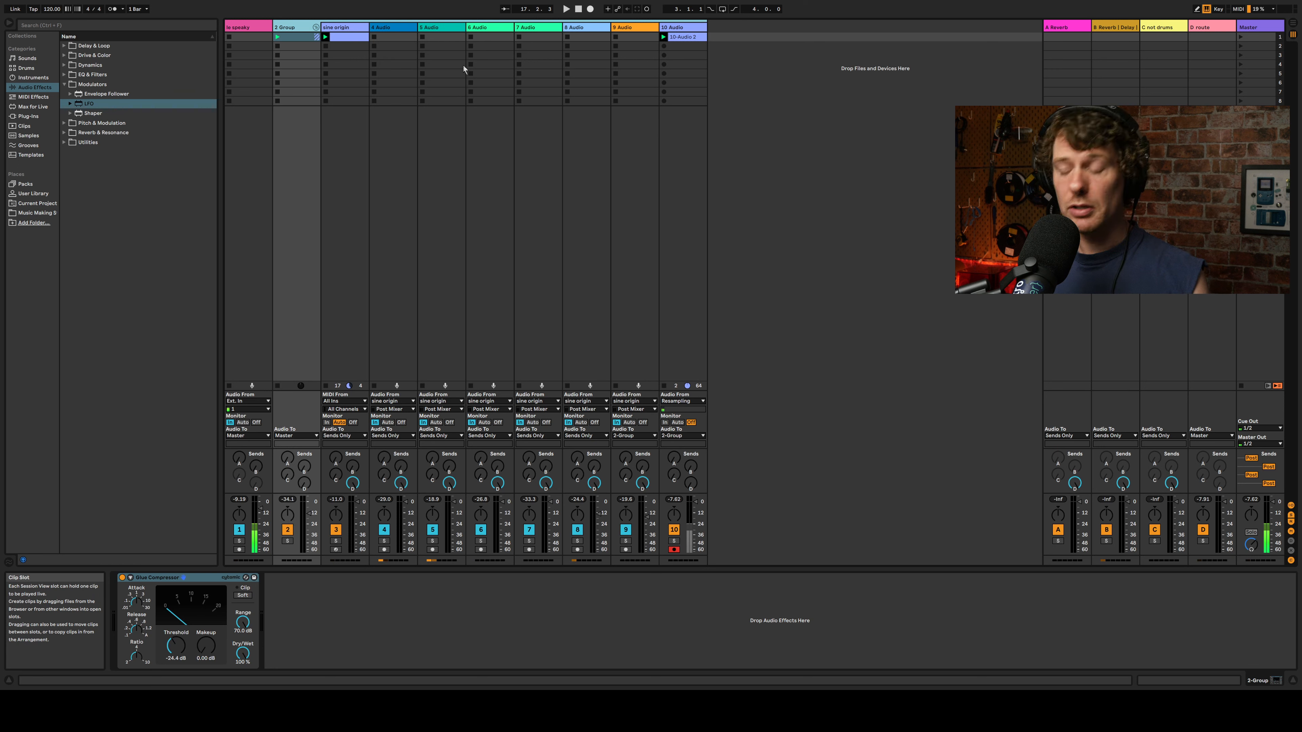
key("Delete")
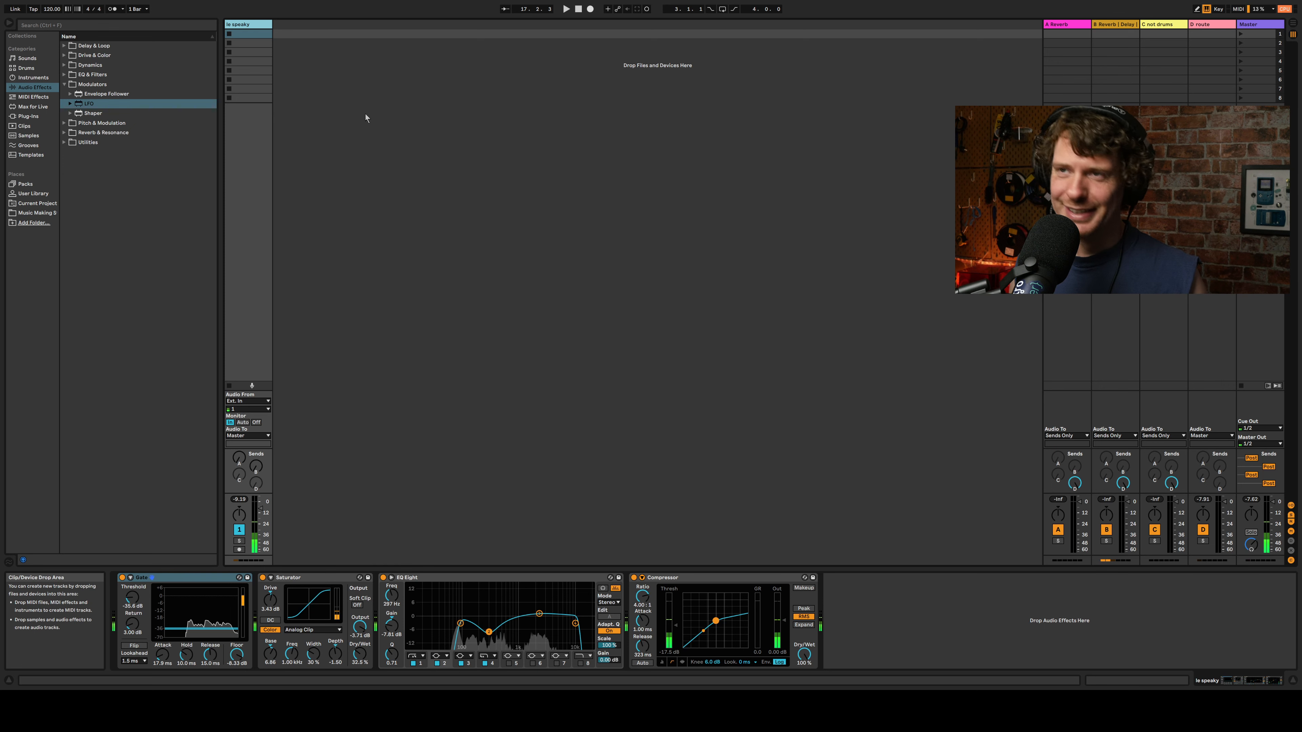
key("ctrl+z")
Step: Move the resampled audio track out of the group to sit ahead of it, and delete the whole group track
left_click(683, 27)
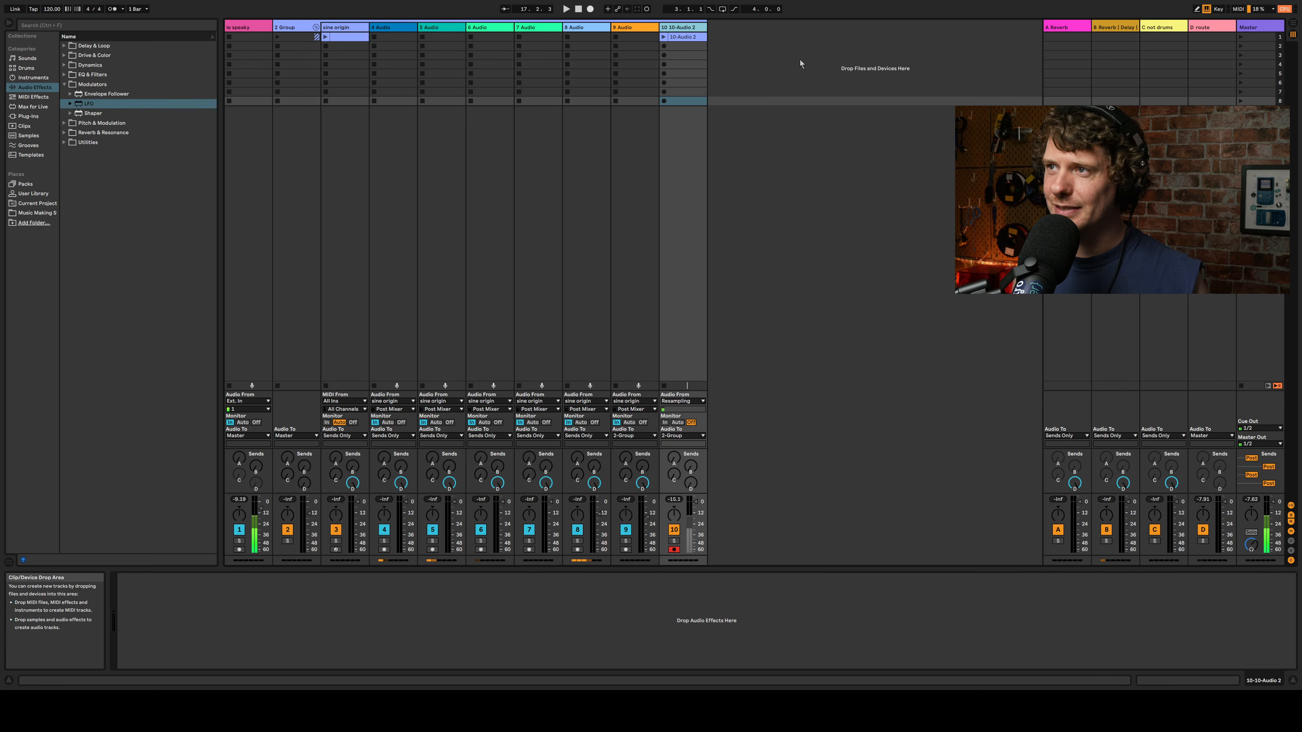
left_click_drag(275, 41, 278, 24)
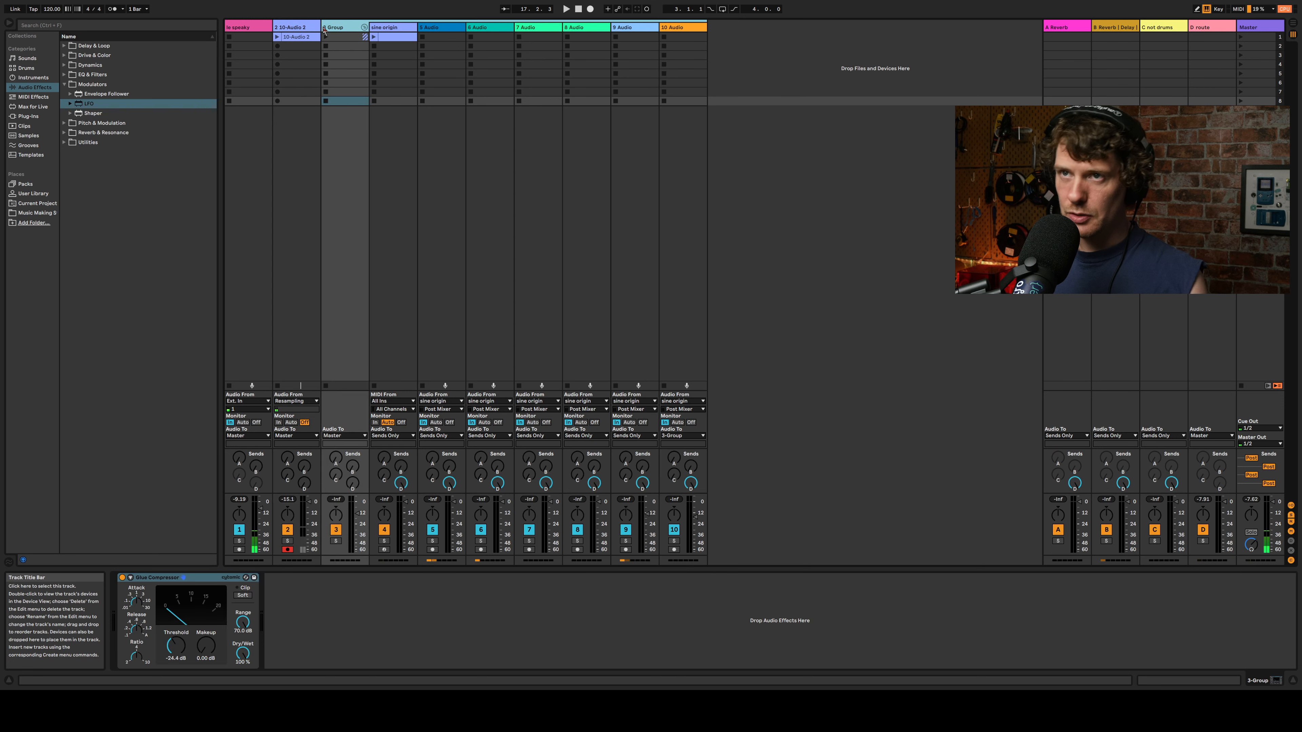
key("Delete")
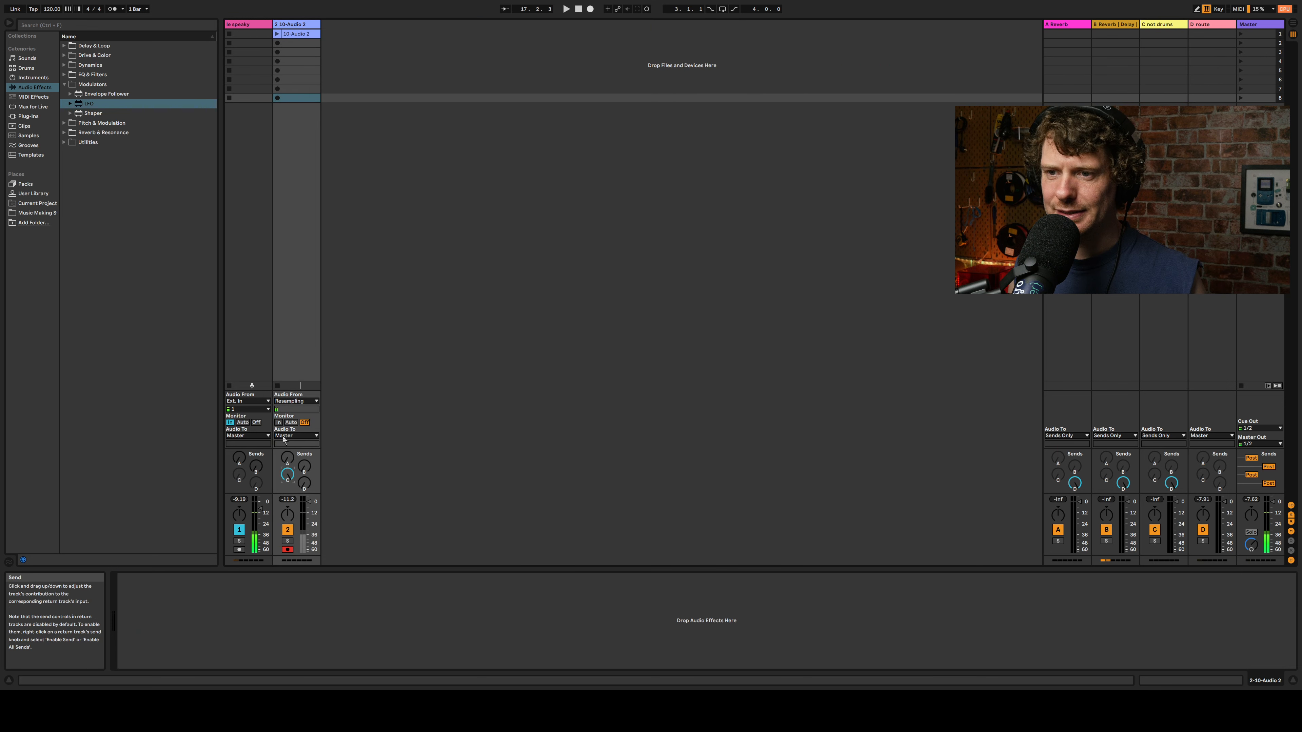
Step: Set the resampled track's monitoring to Auto, disarm it and play back its recorded clip
left_click(291, 422)
left_click(287, 549)
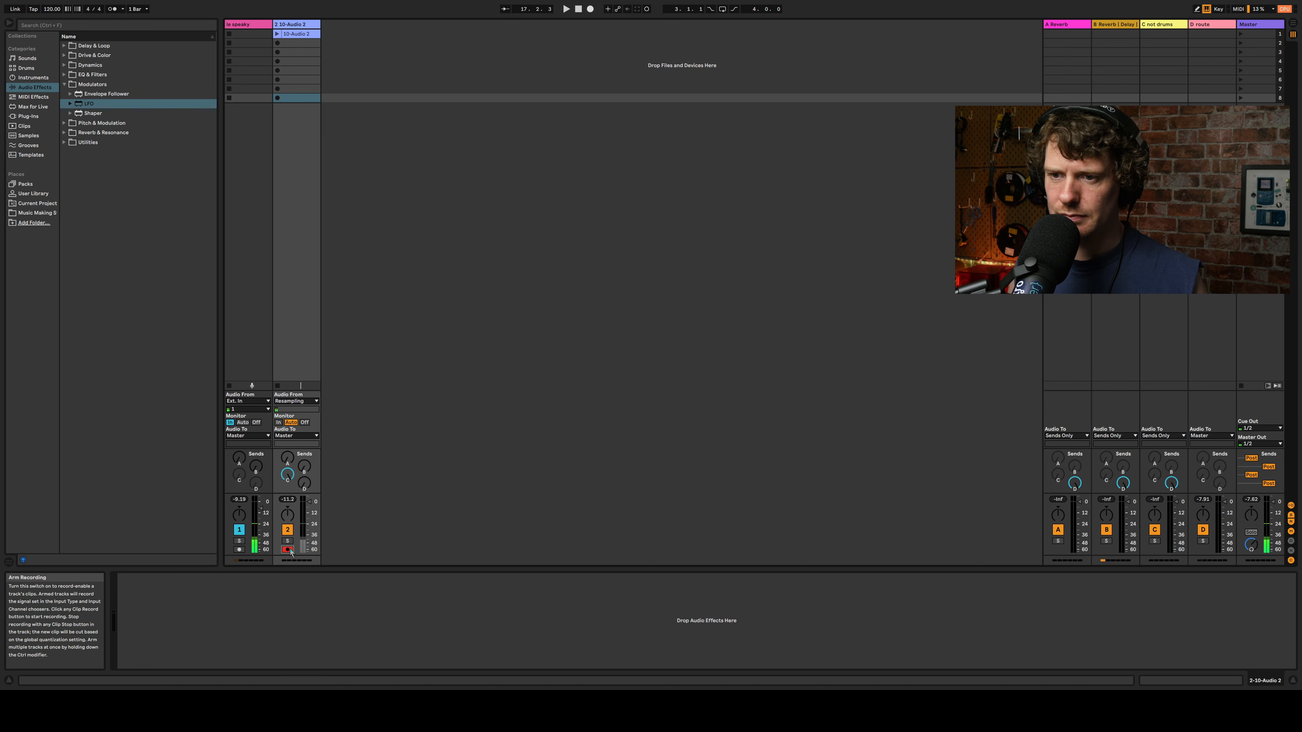
left_click(292, 35)
left_click(274, 35)
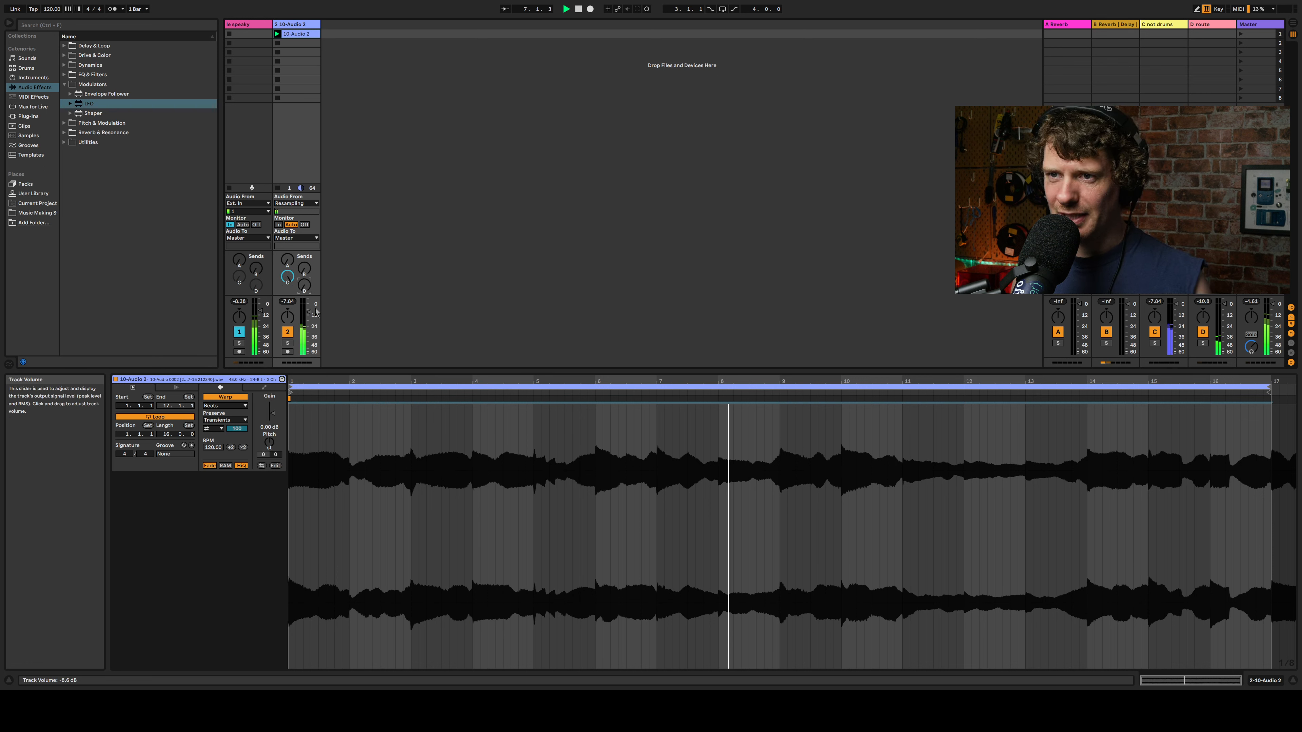
left_click(1199, 64)
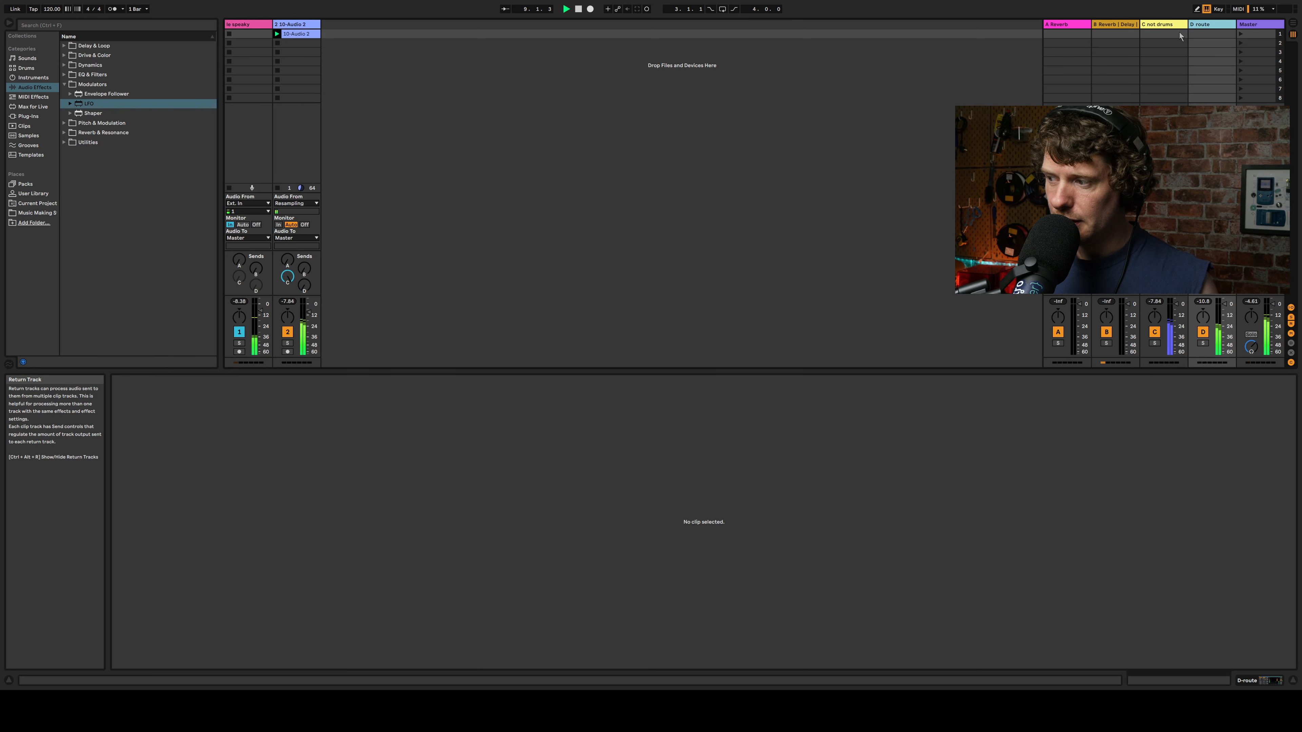
left_click(1172, 25)
left_click(299, 25)
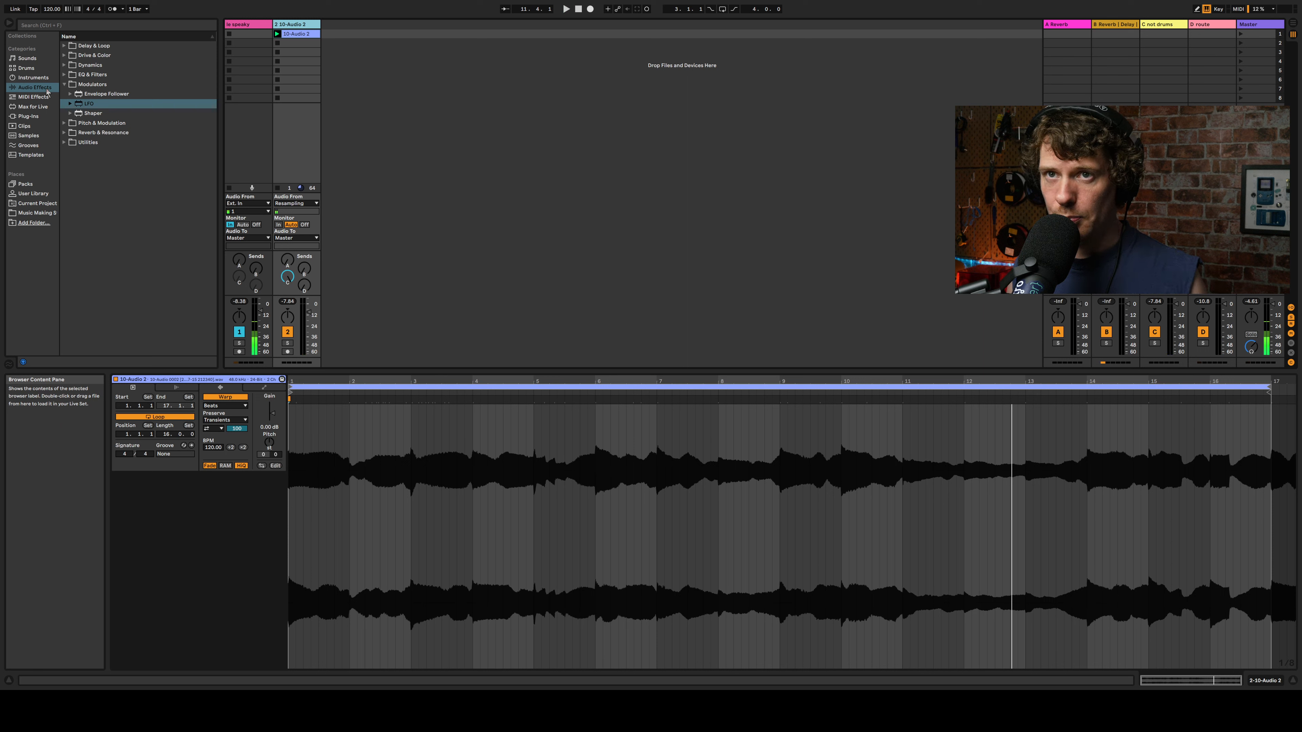
Step: Find Granulator II among the Max for Live instruments, add it on a new track and load the resampled clip into it
left_click(56, 29)
type("granula")
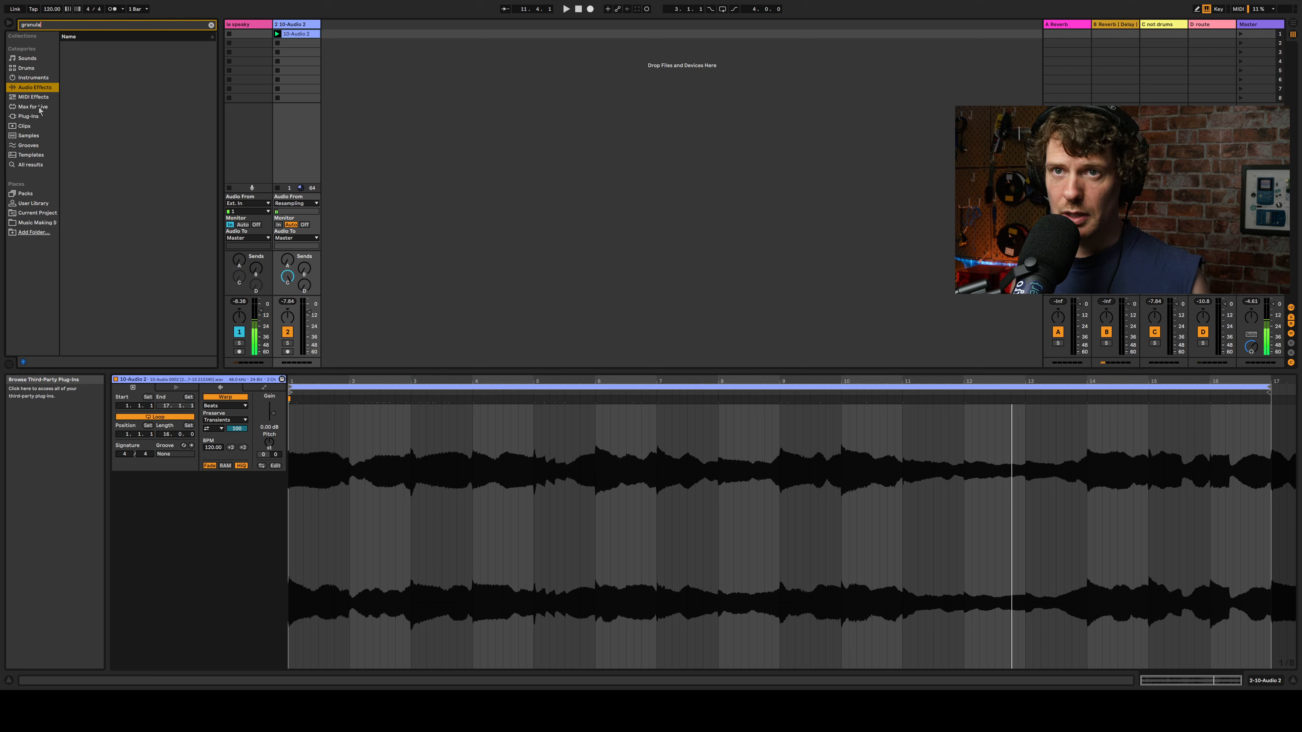
left_click(64, 55)
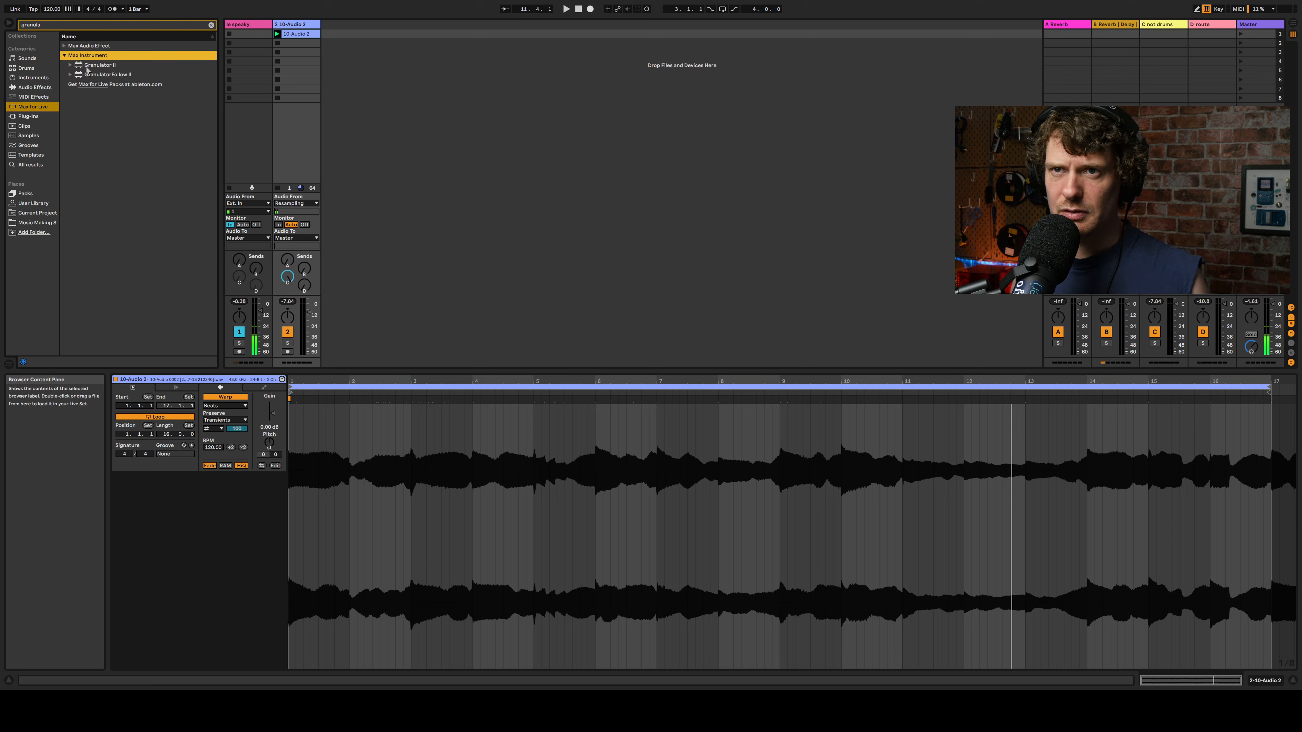
left_click_drag(85, 67, 422, 84)
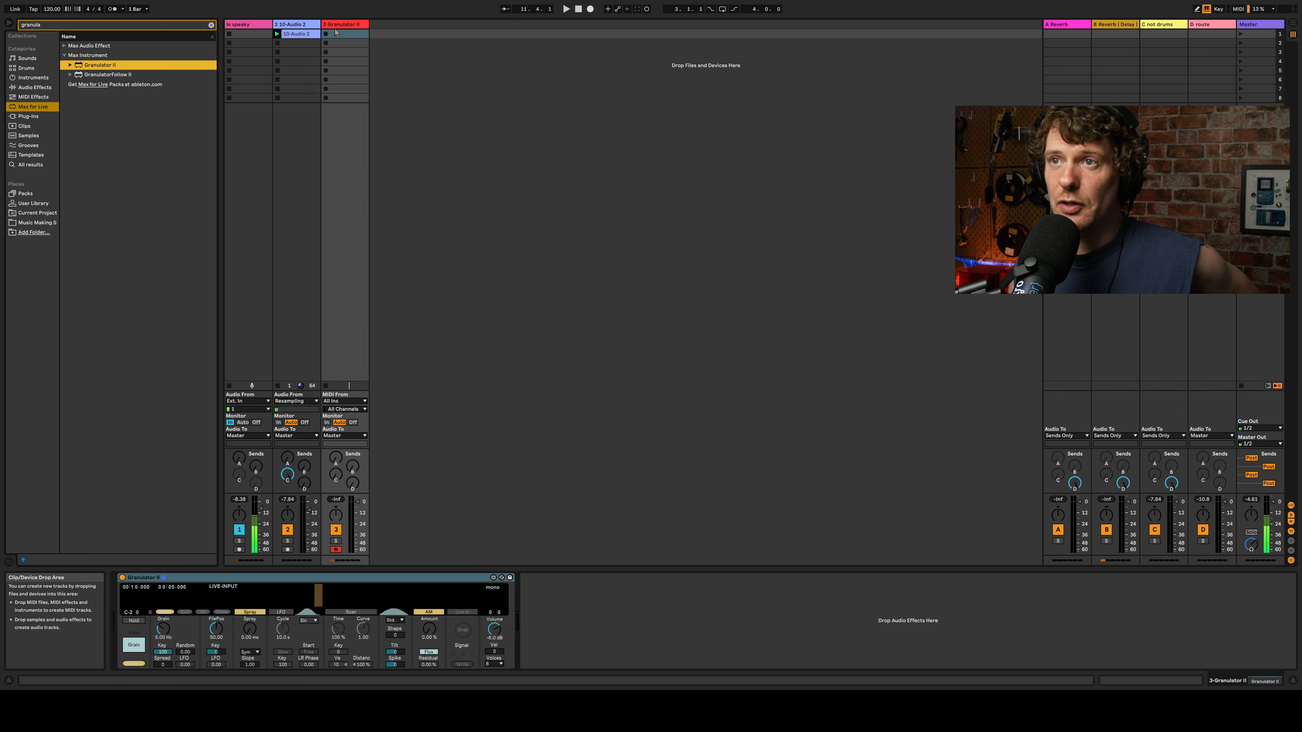
left_click(271, 176)
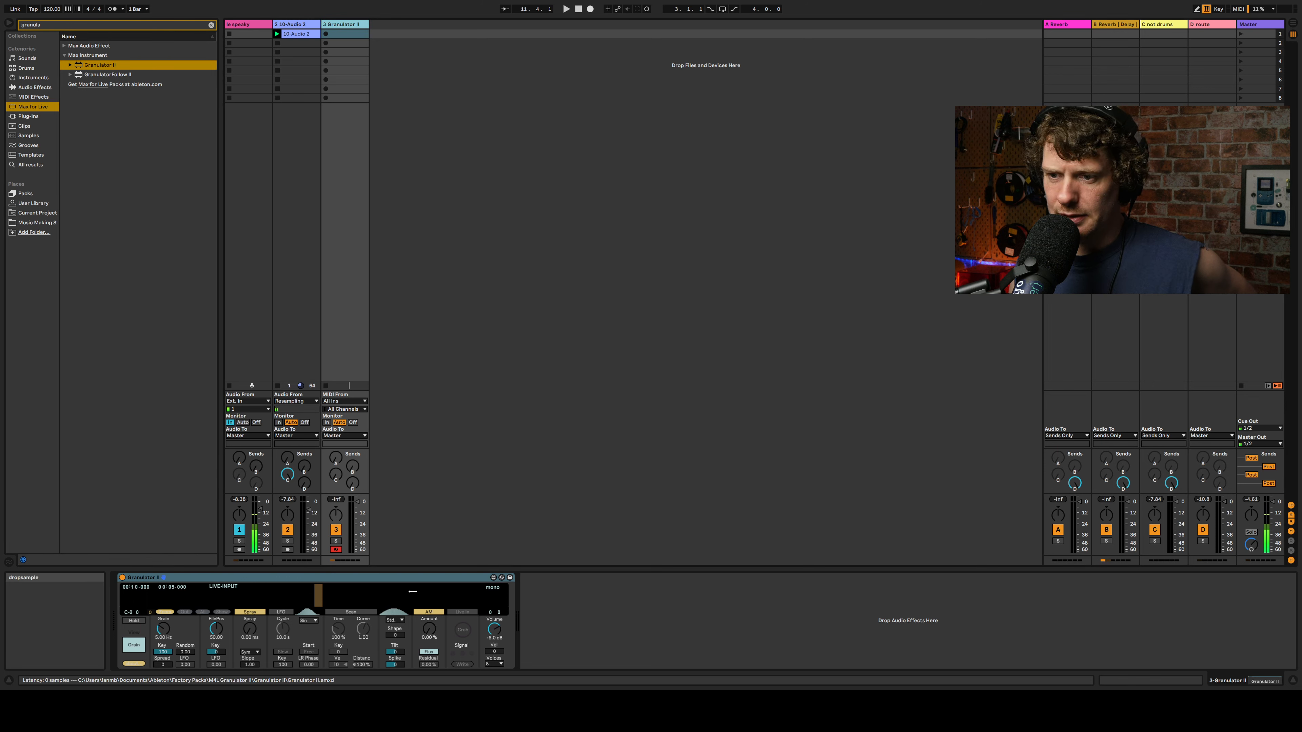
left_click_drag(296, 34, 275, 597)
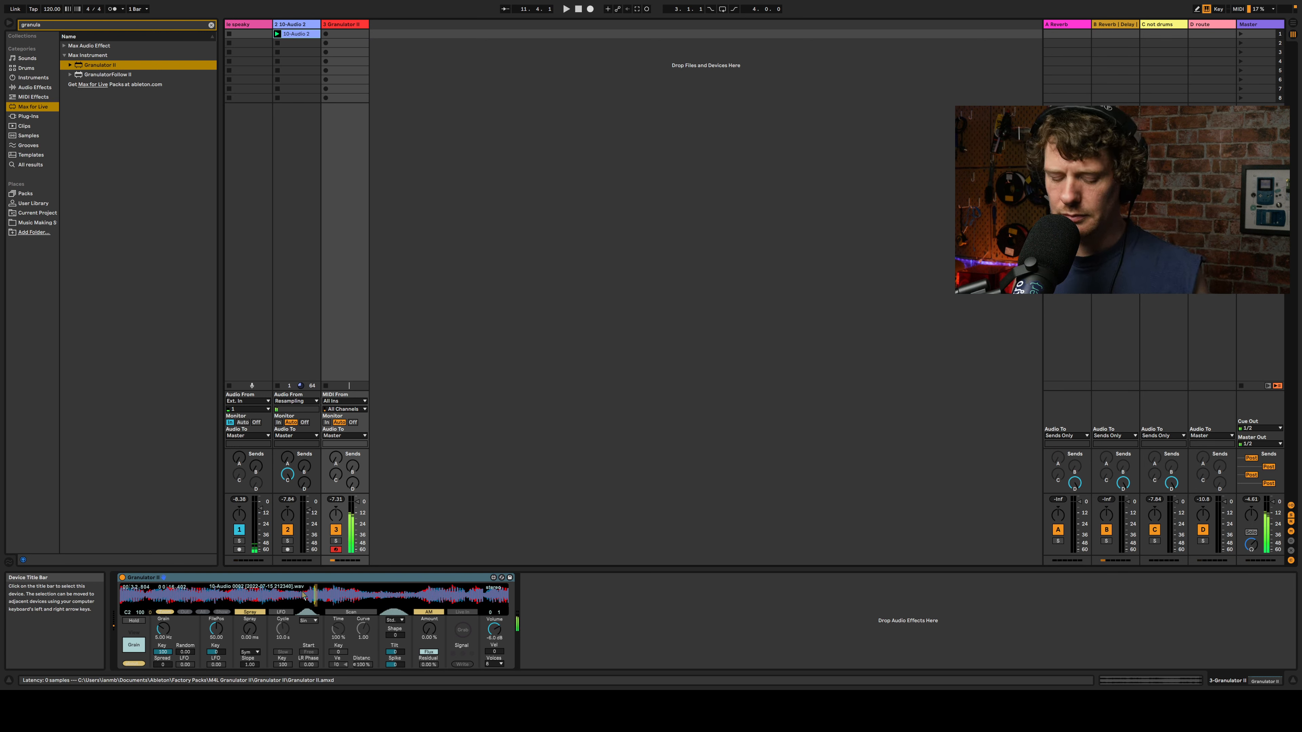
Step: Raise the computer keyboard octave to C4 and set Granulator II's Grain to about 1.4 Hz and Spray to about 12.4 ms
key("x")
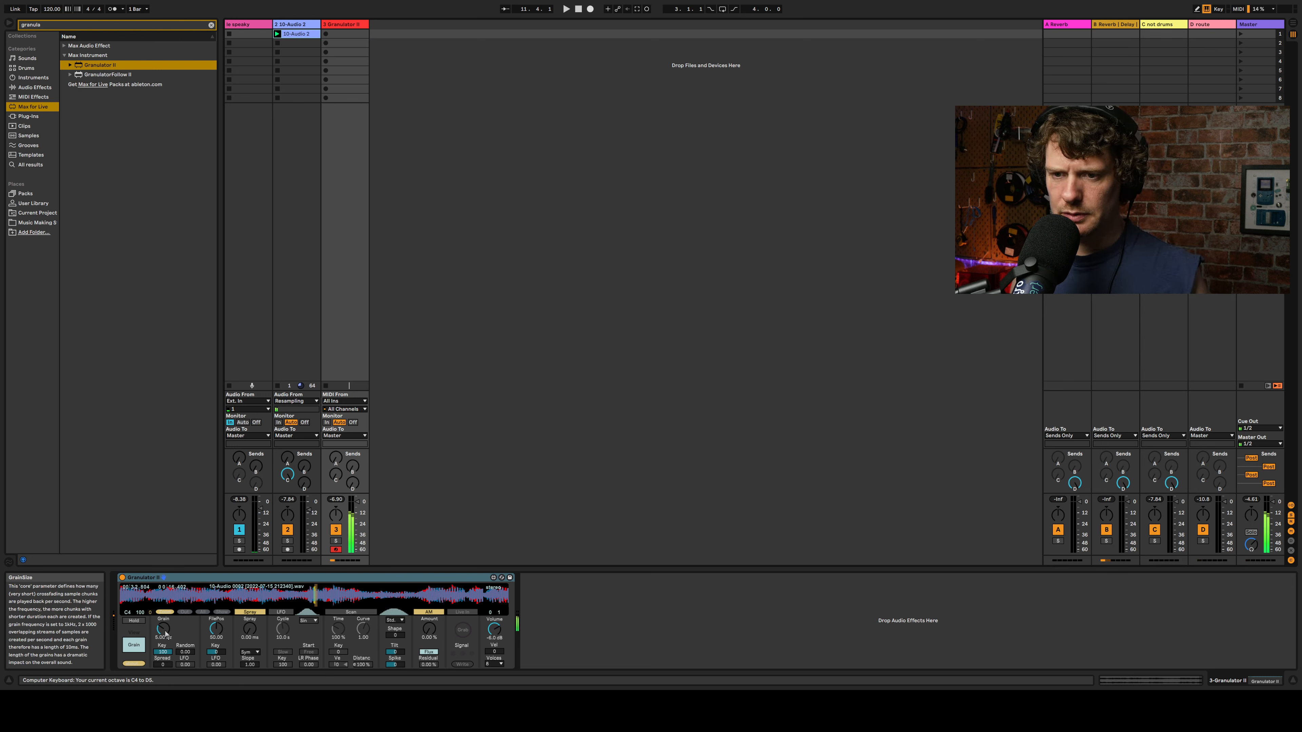
mouse_move(163, 629)
left_mouse_down()
mouse_move(163, 615)
mouse_move(163, 643)
left_mouse_up()
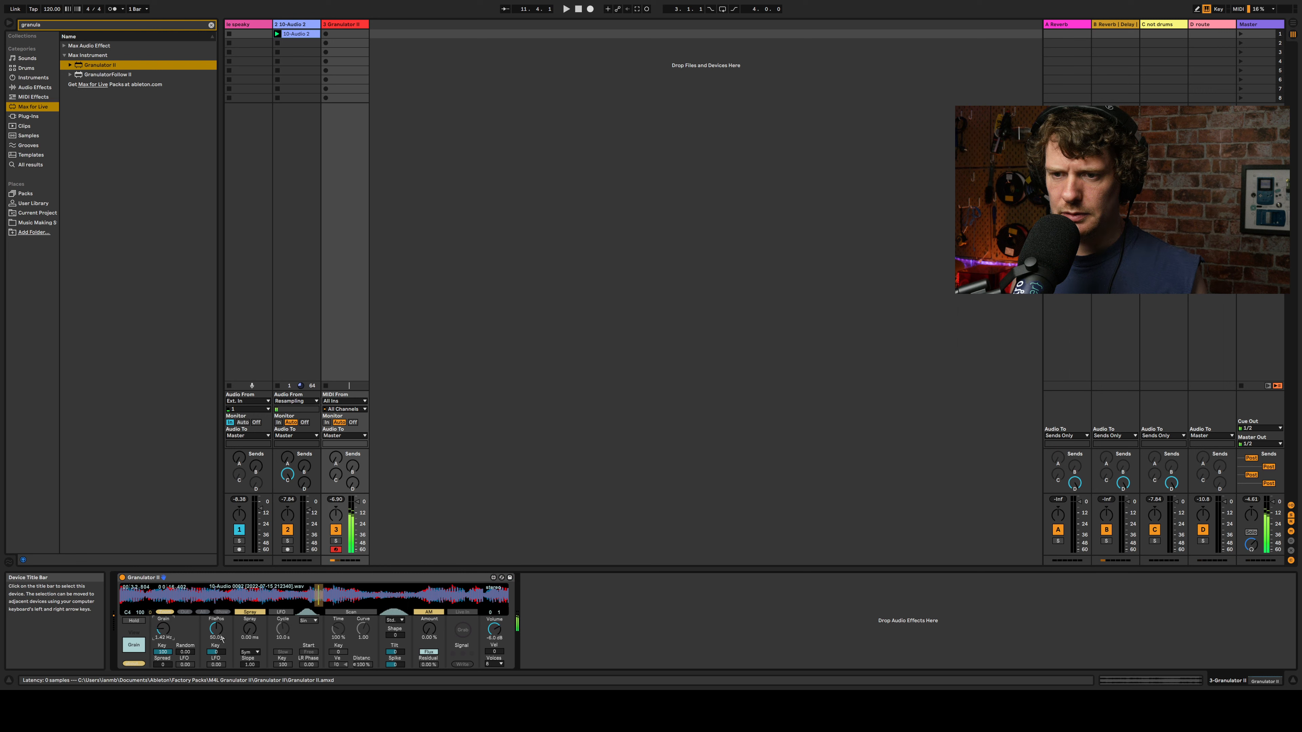
left_click(247, 632)
left_click_drag(249, 631, 249, 627)
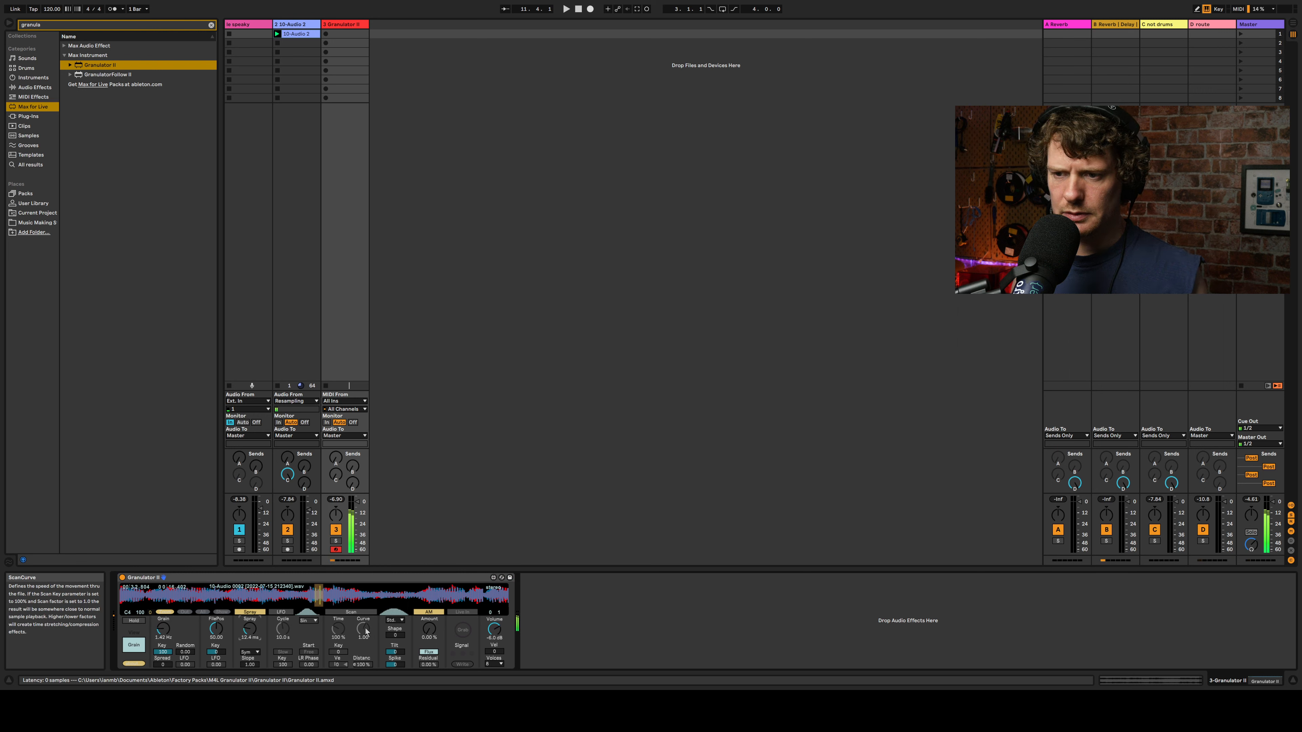
Step: Set Granulator II's scan Time to about 471 %, modulation Amount to about 37.8 % and FilePos to about 80.8
left_click_drag(338, 630, 338, 619)
left_click_drag(429, 628, 428, 632)
mouse_move(216, 629)
left_mouse_down()
mouse_move(216, 653)
mouse_move(215, 612)
left_mouse_up()
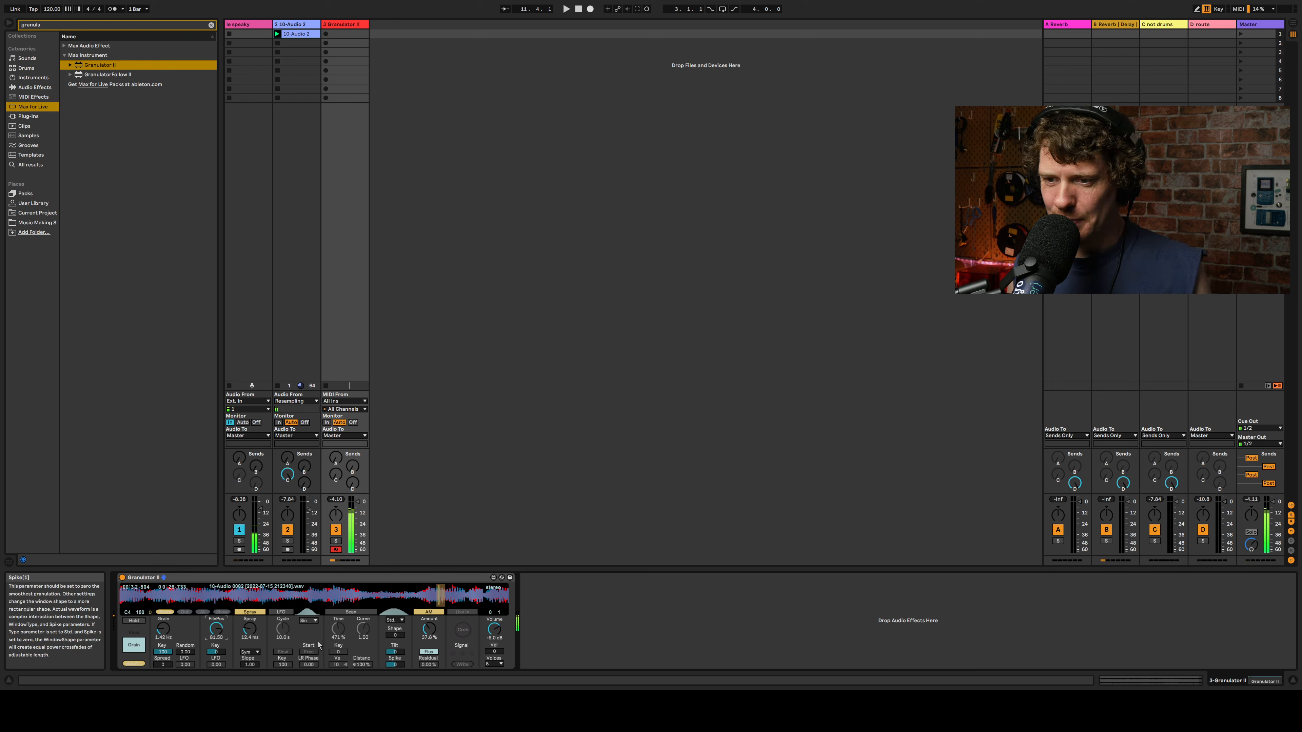
mouse_move(440, 596)
left_mouse_down()
mouse_move(426, 596)
mouse_move(436, 591)
left_mouse_up()
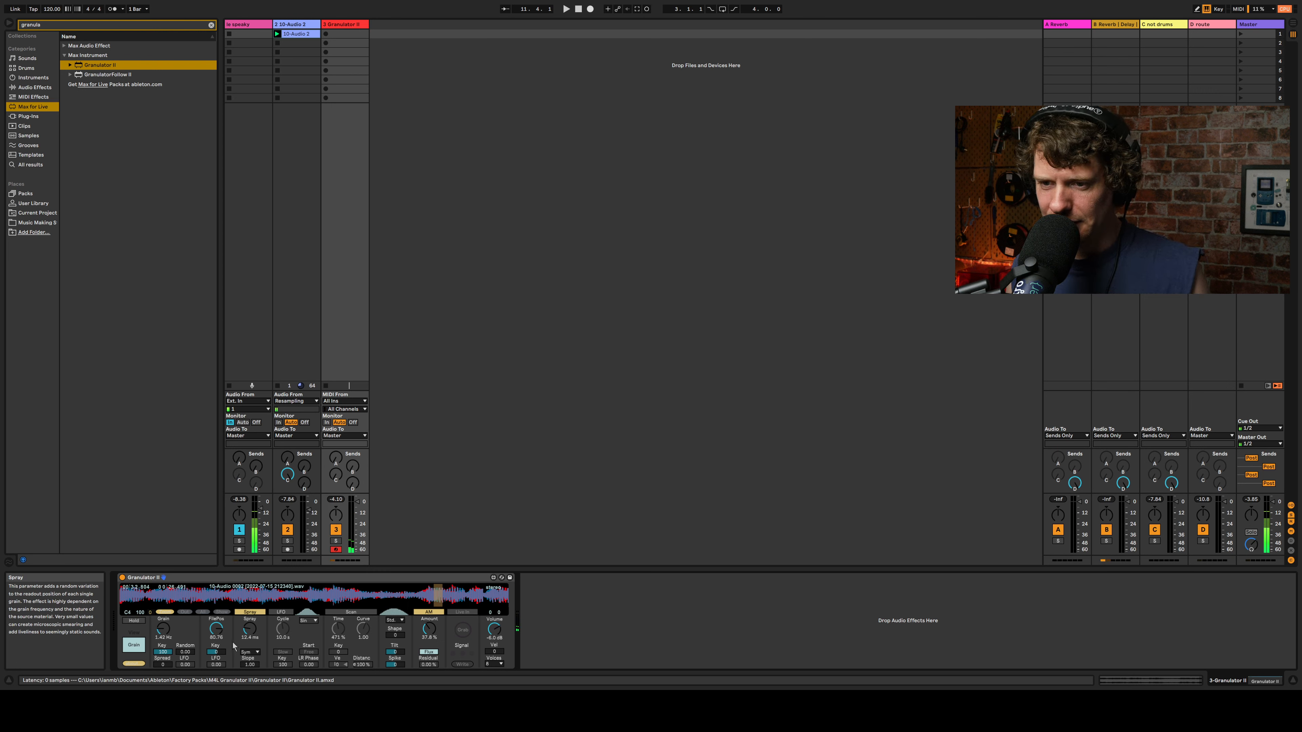
Step: Set Granulator II's Spray to about 1.17 s, Grain to about 0.35 Hz and the Grain Key to 0, and lower the track's volume
left_click(252, 631)
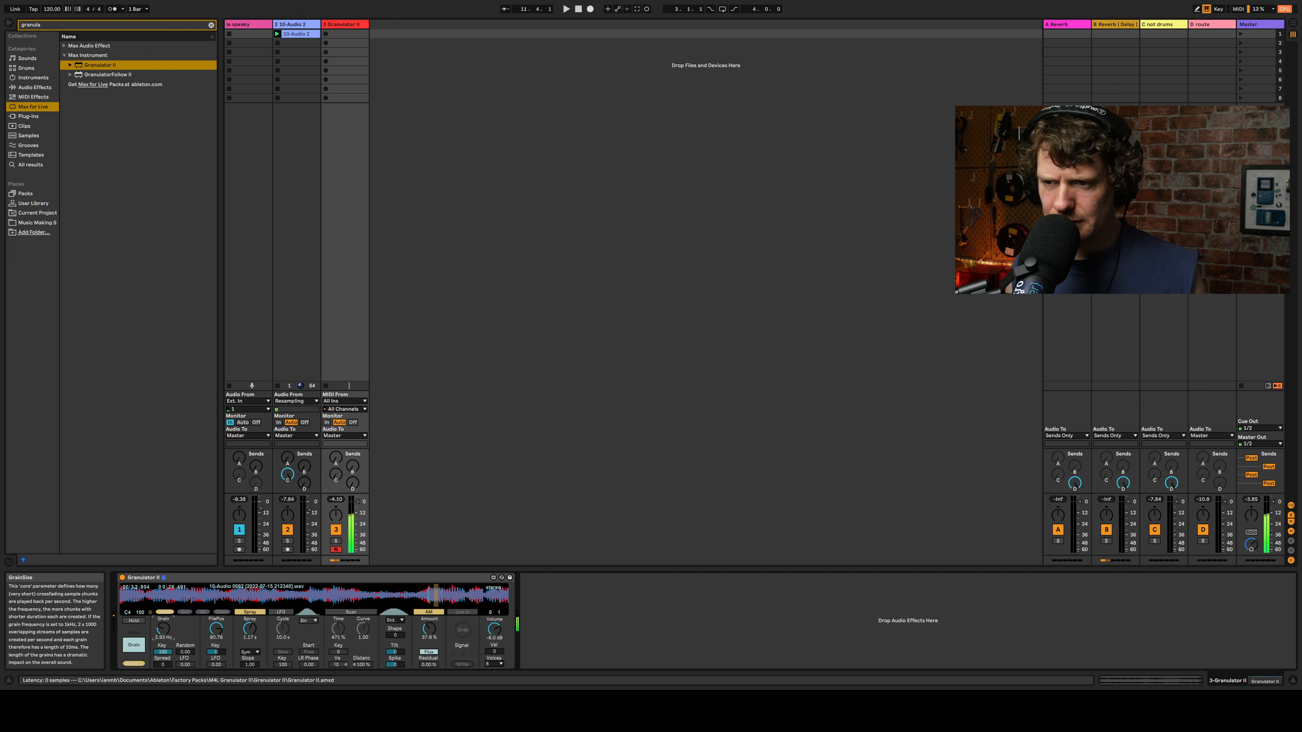
left_click_drag(163, 629, 163, 636)
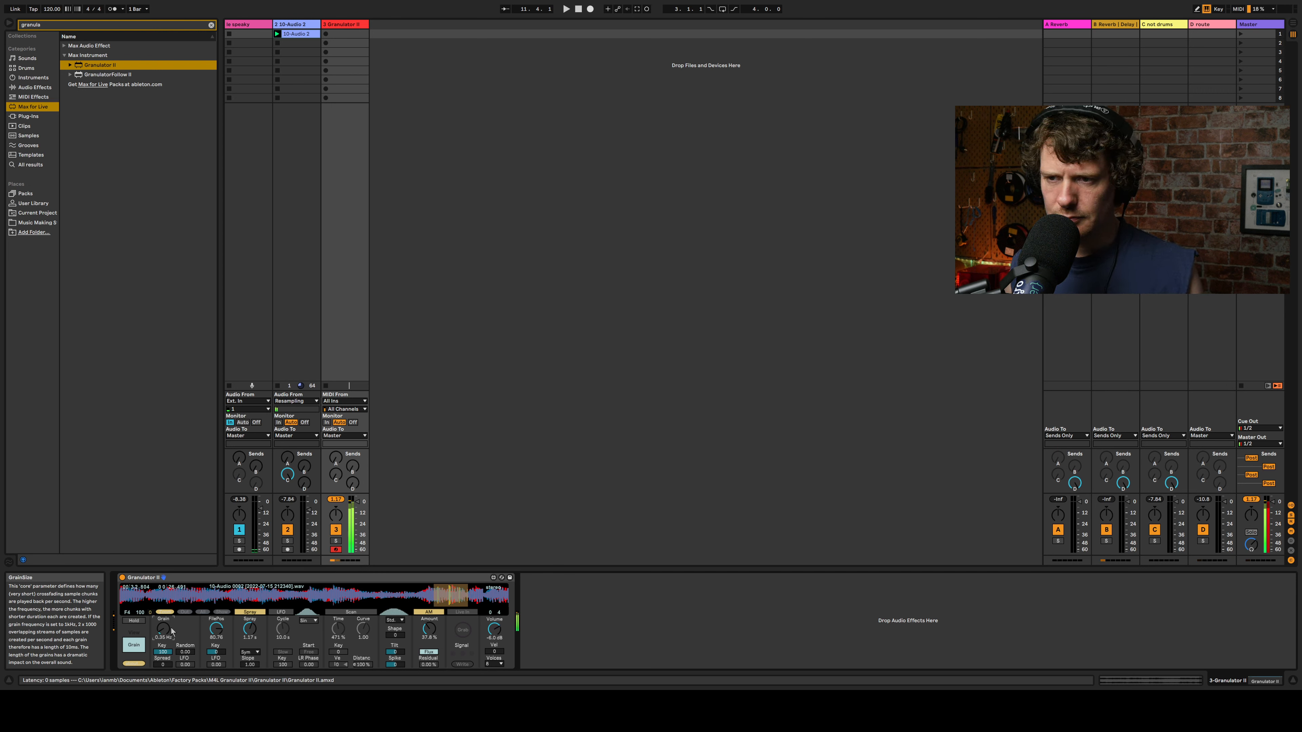
left_click_drag(357, 502, 357, 515)
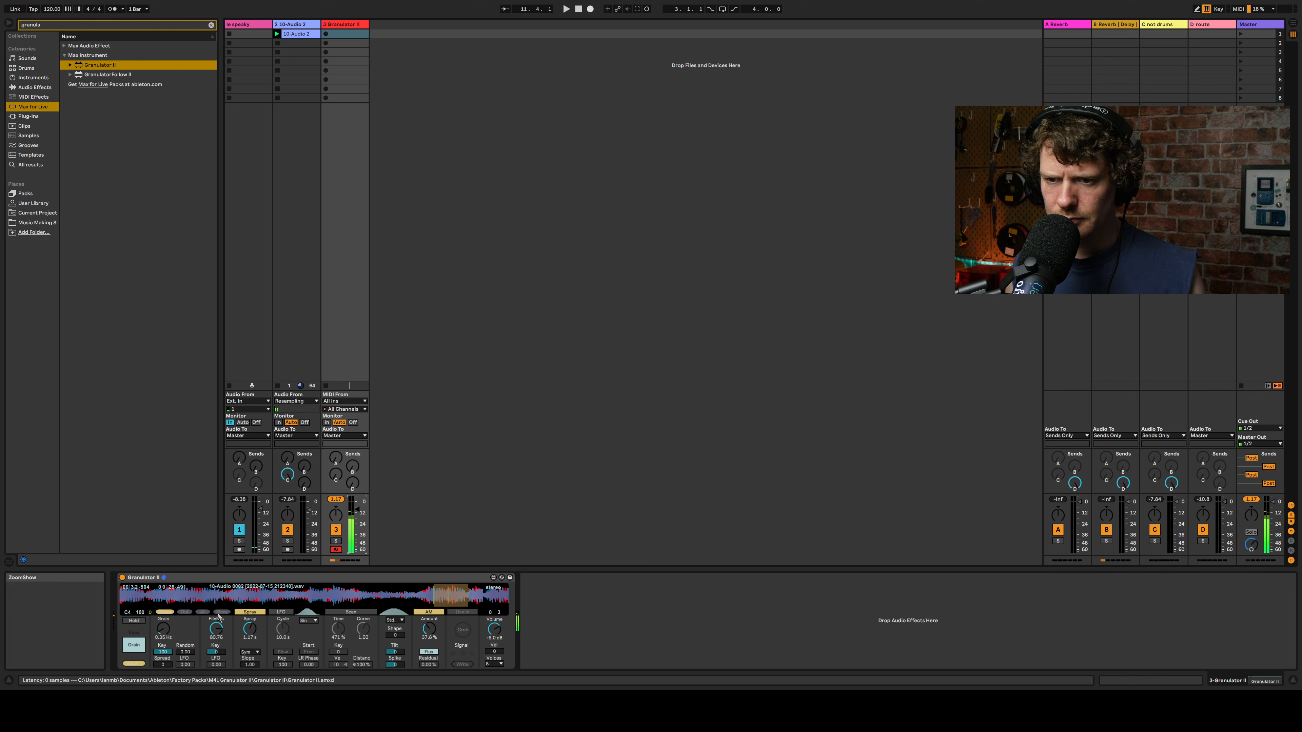
mouse_move(185, 652)
left_mouse_down()
mouse_move(186, 629)
mouse_move(163, 657)
left_mouse_up()
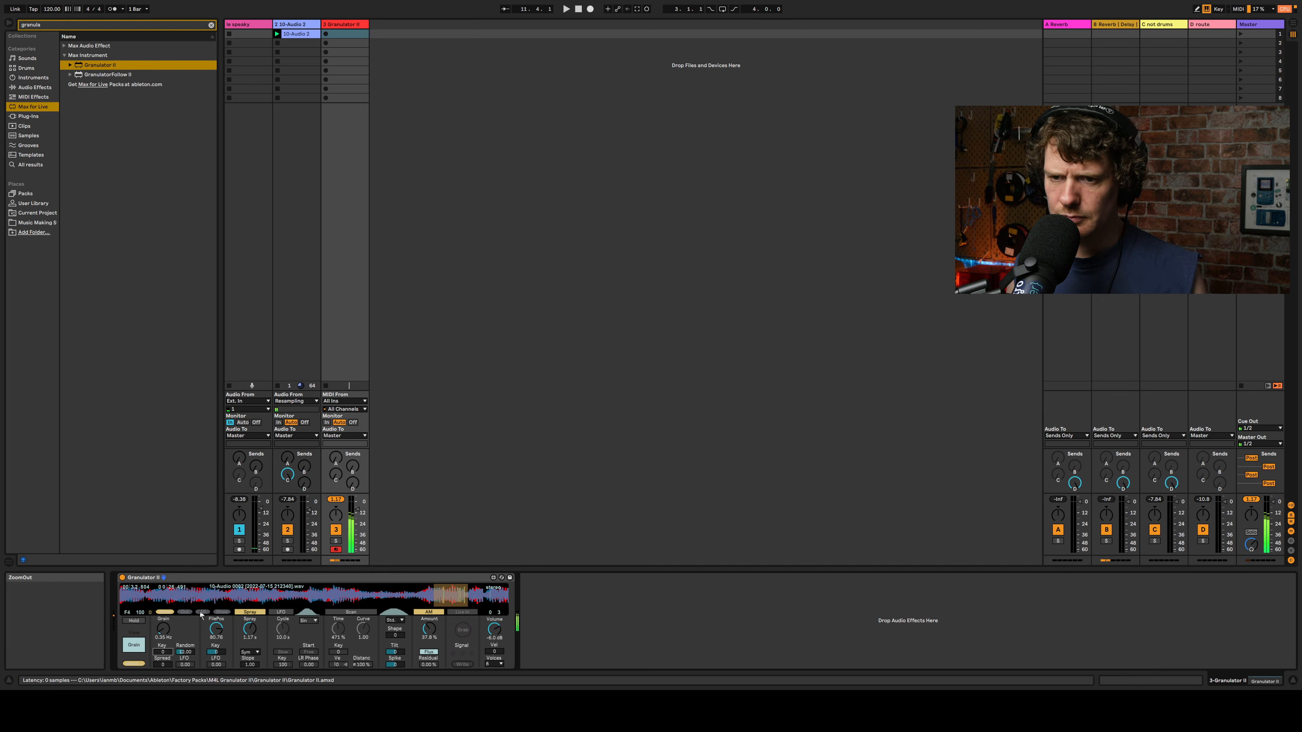
Step: Enable Scan with Time about 67.2 % and Curve about 1.28, and enable the LFO with an S&H waveform, 640 ms Cycle and raised LR Phase
left_click(345, 612)
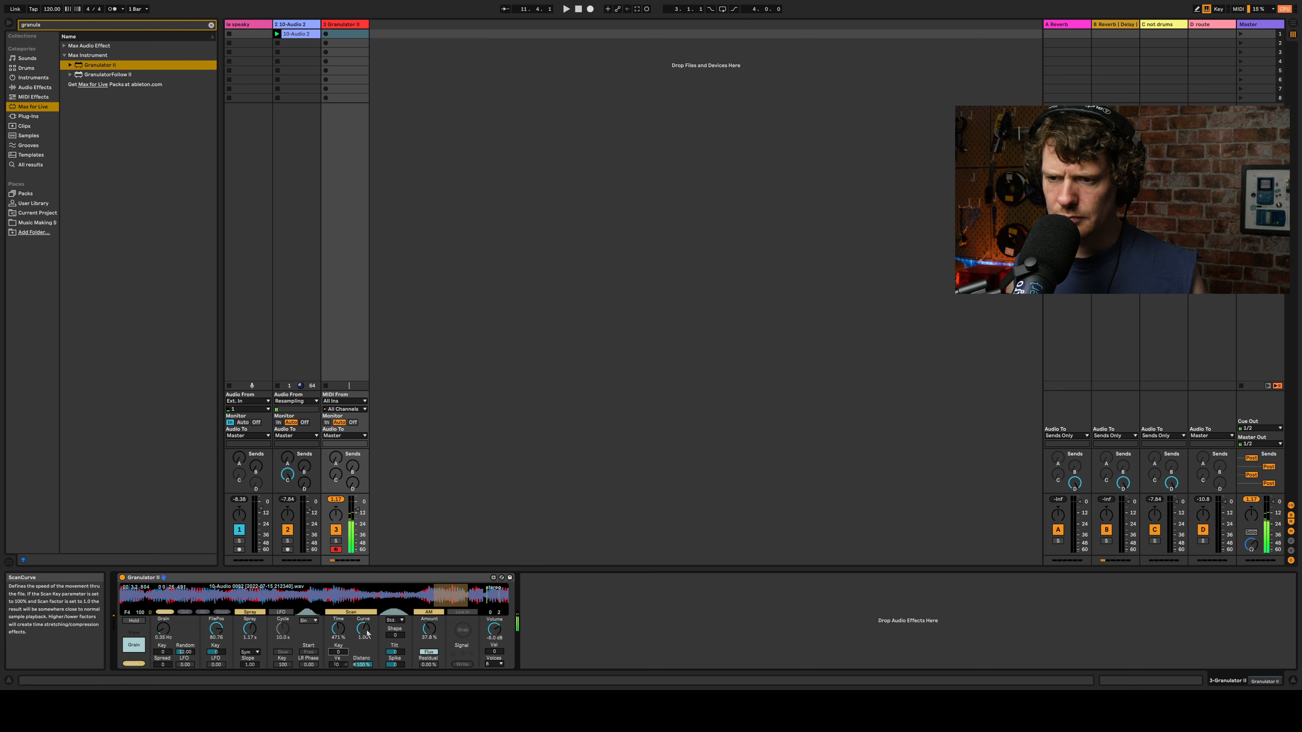
left_click_drag(363, 633, 363, 638)
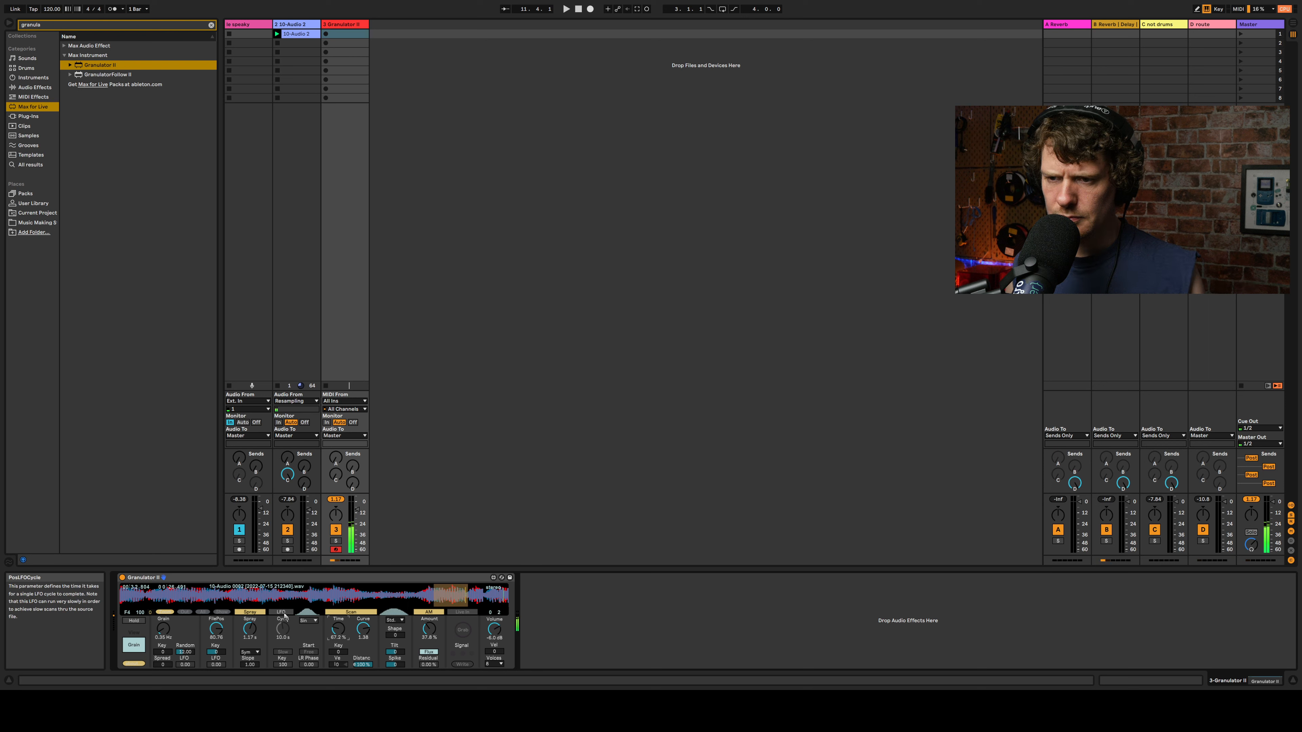
left_click(295, 631)
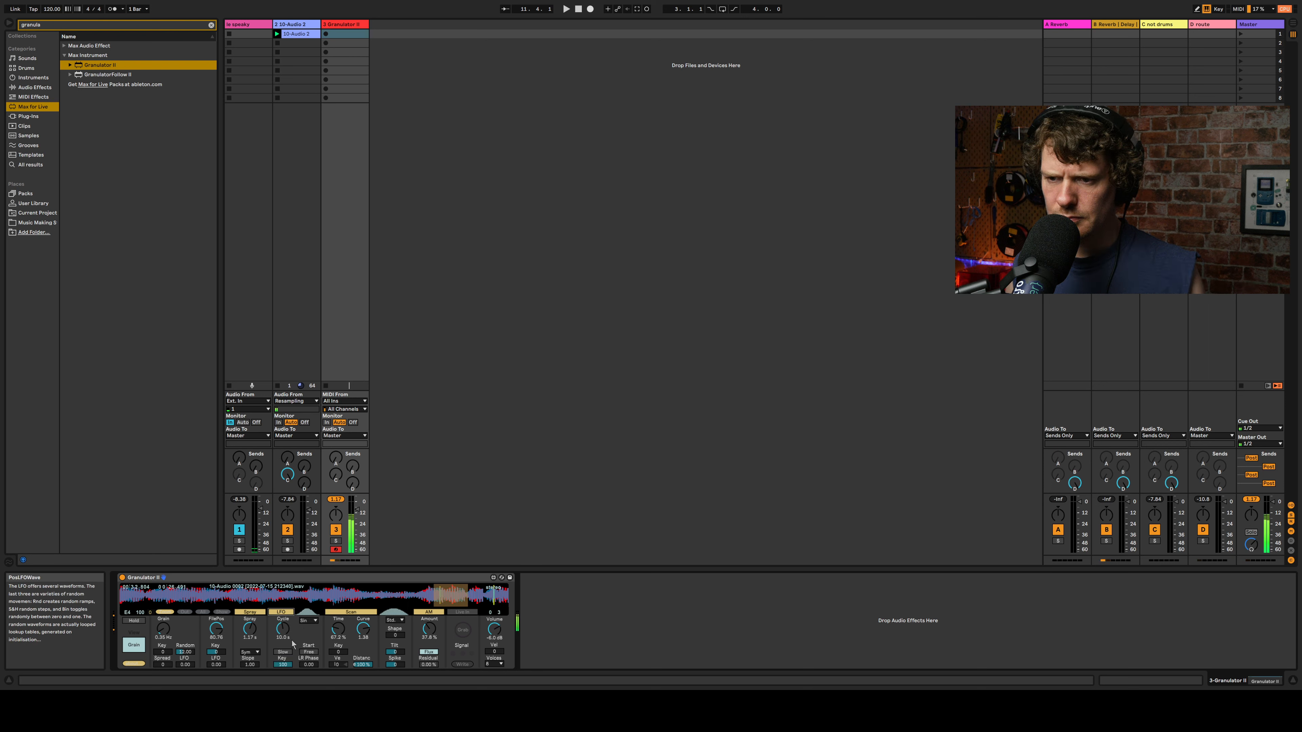
left_click(306, 678)
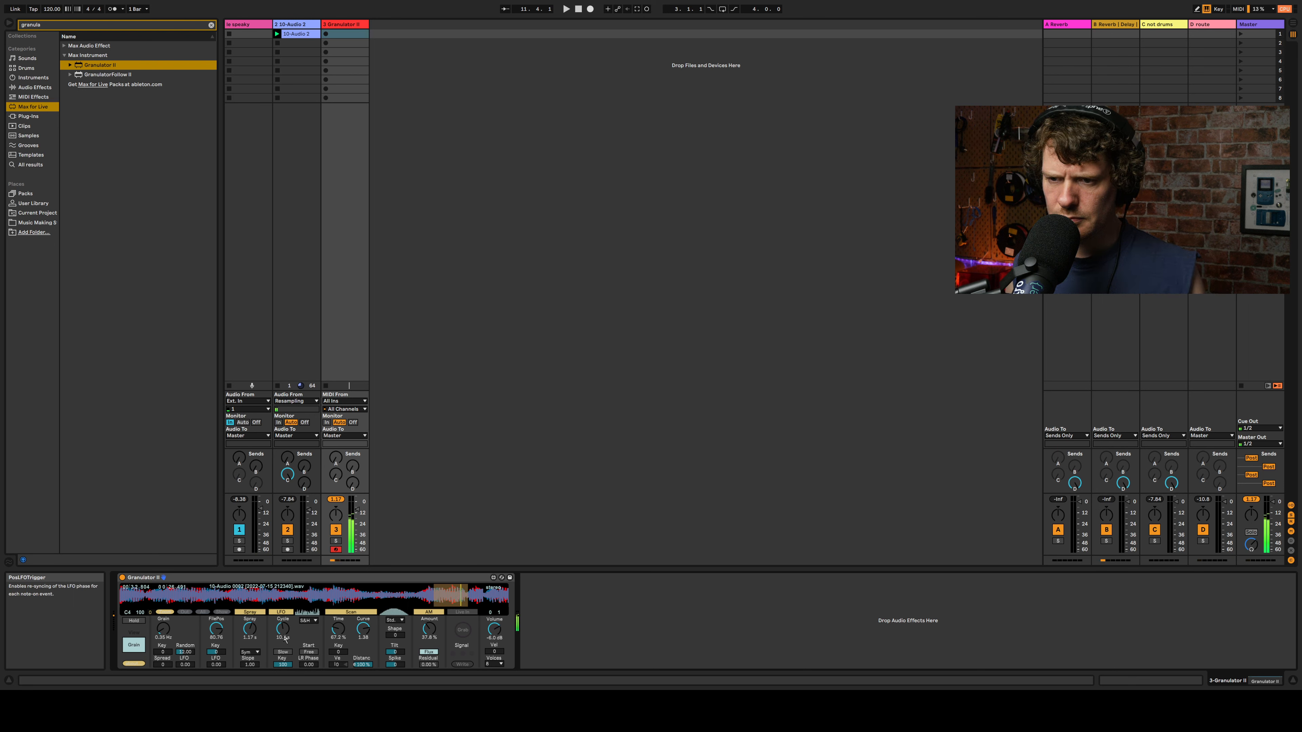
left_click_drag(285, 639, 285, 649)
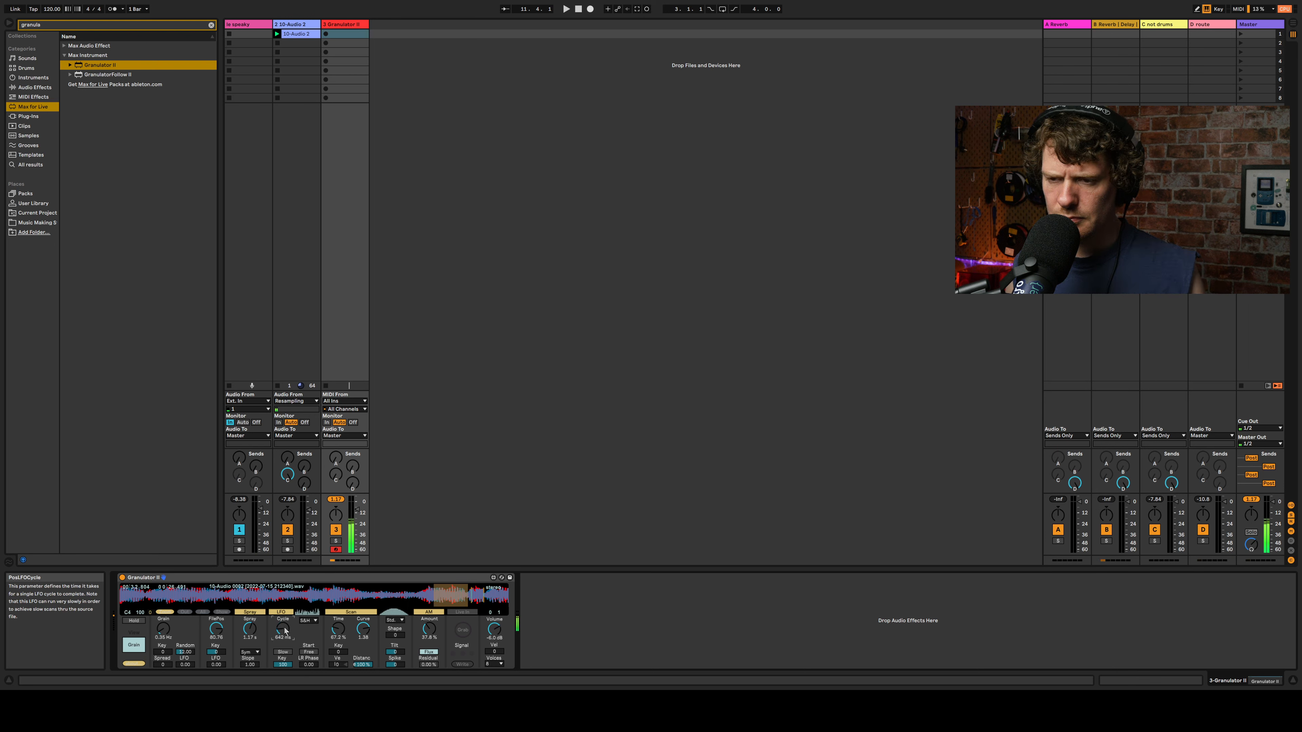
left_click_drag(309, 664, 308, 656)
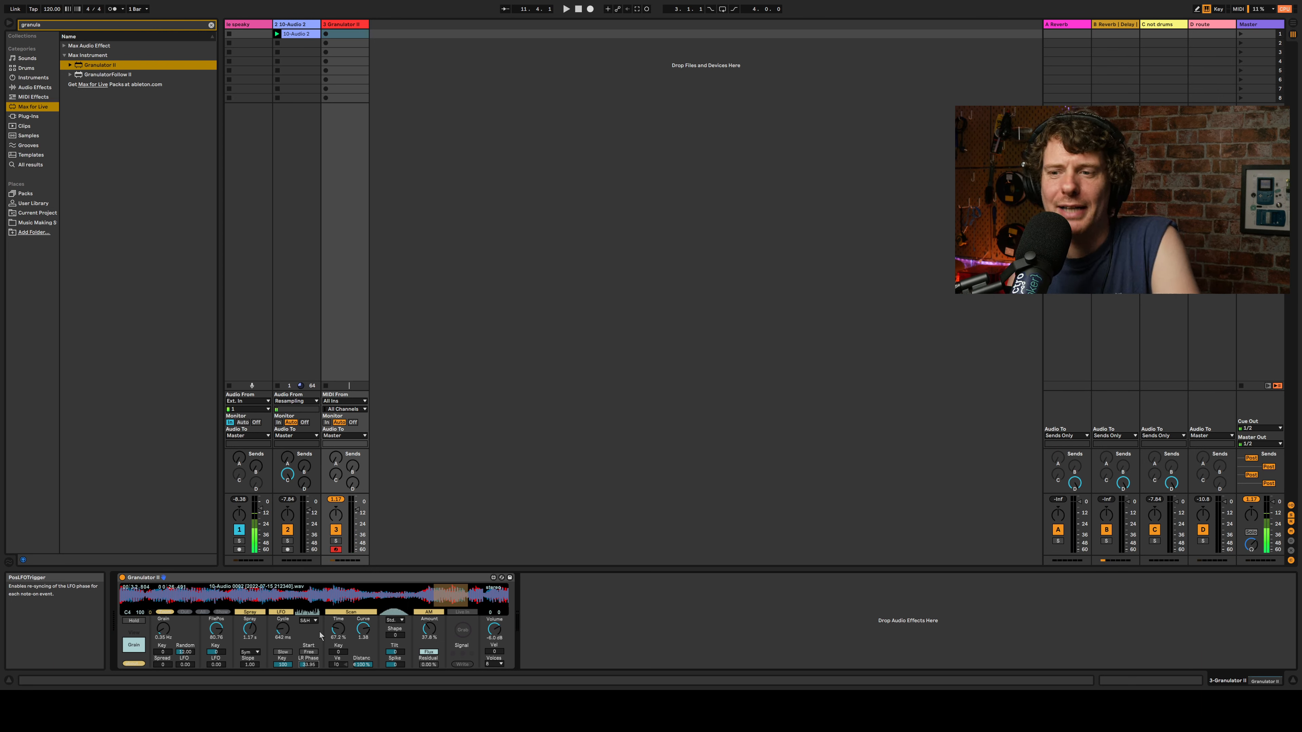
Step: Lower the computer keyboard octave and switch off Granulator II's LFO, Scan and AM sections
key("z")
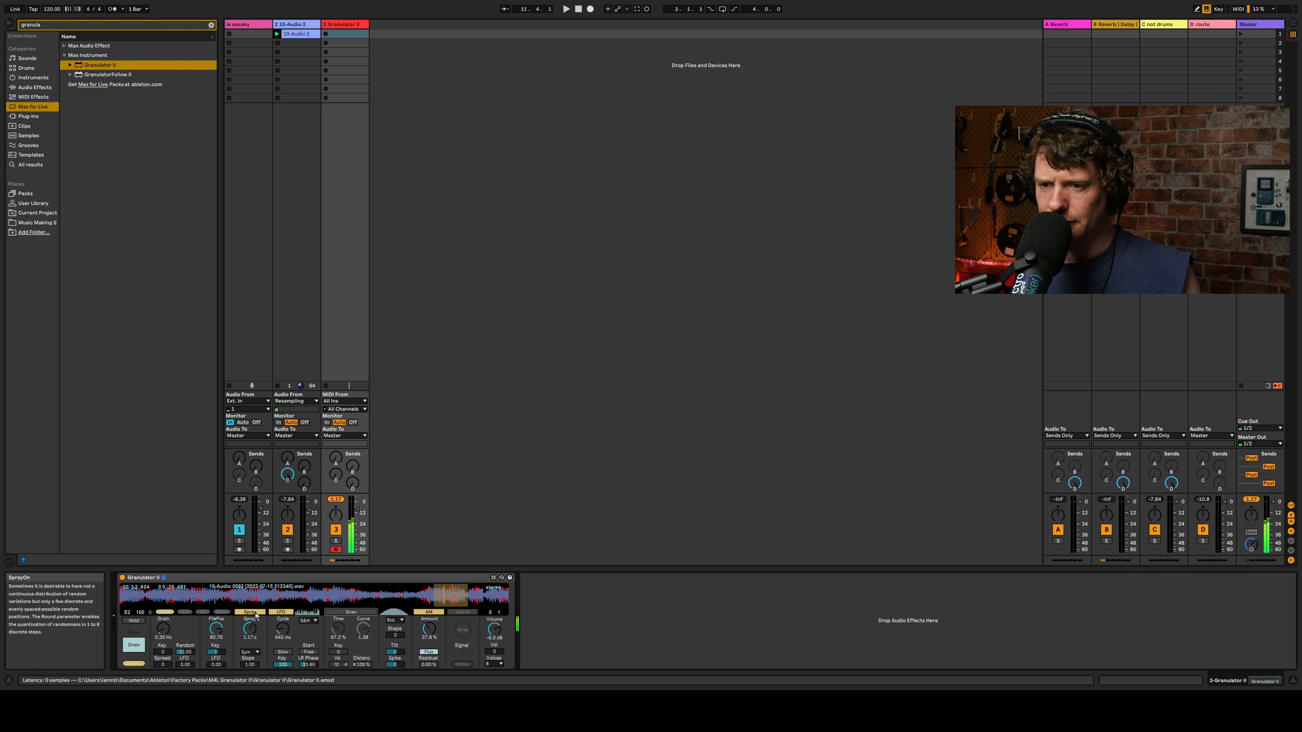
left_click(281, 613)
left_click(428, 612)
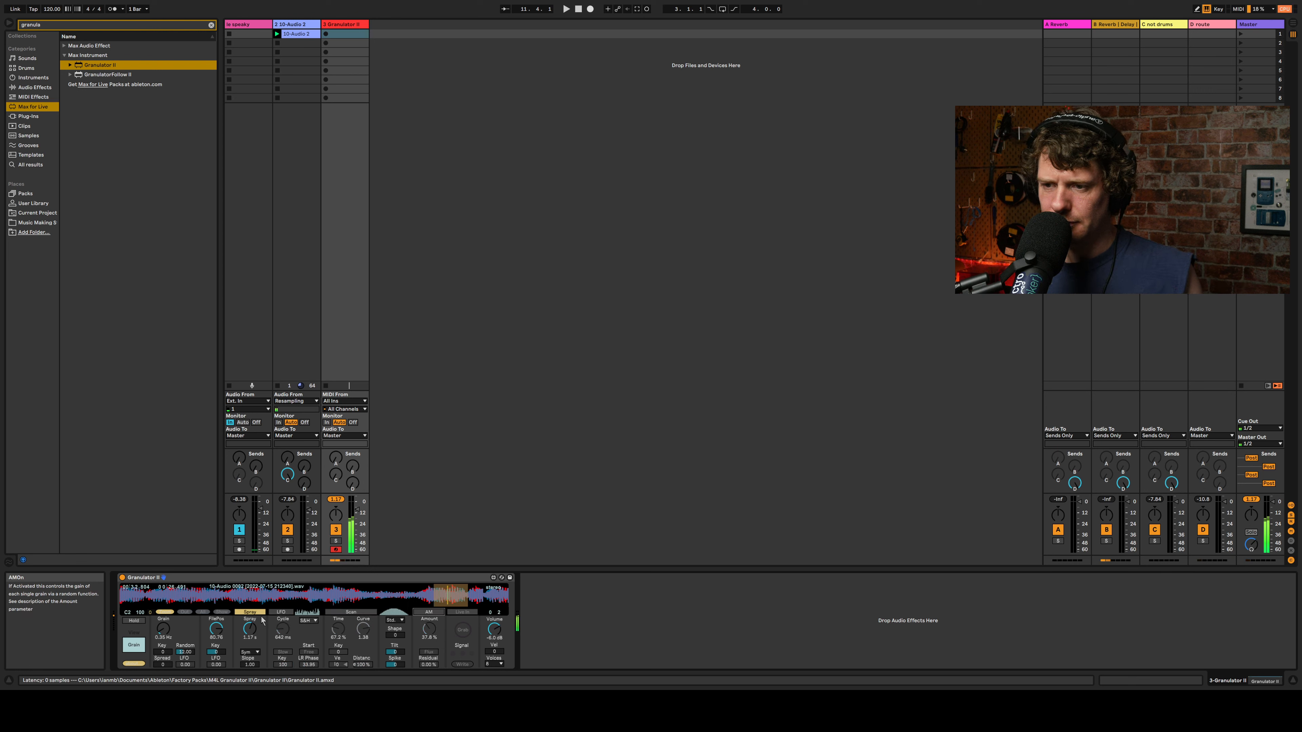
Step: Set Granulator II's Grain to about 1.16 Hz, FilePos to about 84.7 and Spray to about 112 ms
left_click_drag(250, 629, 249, 647)
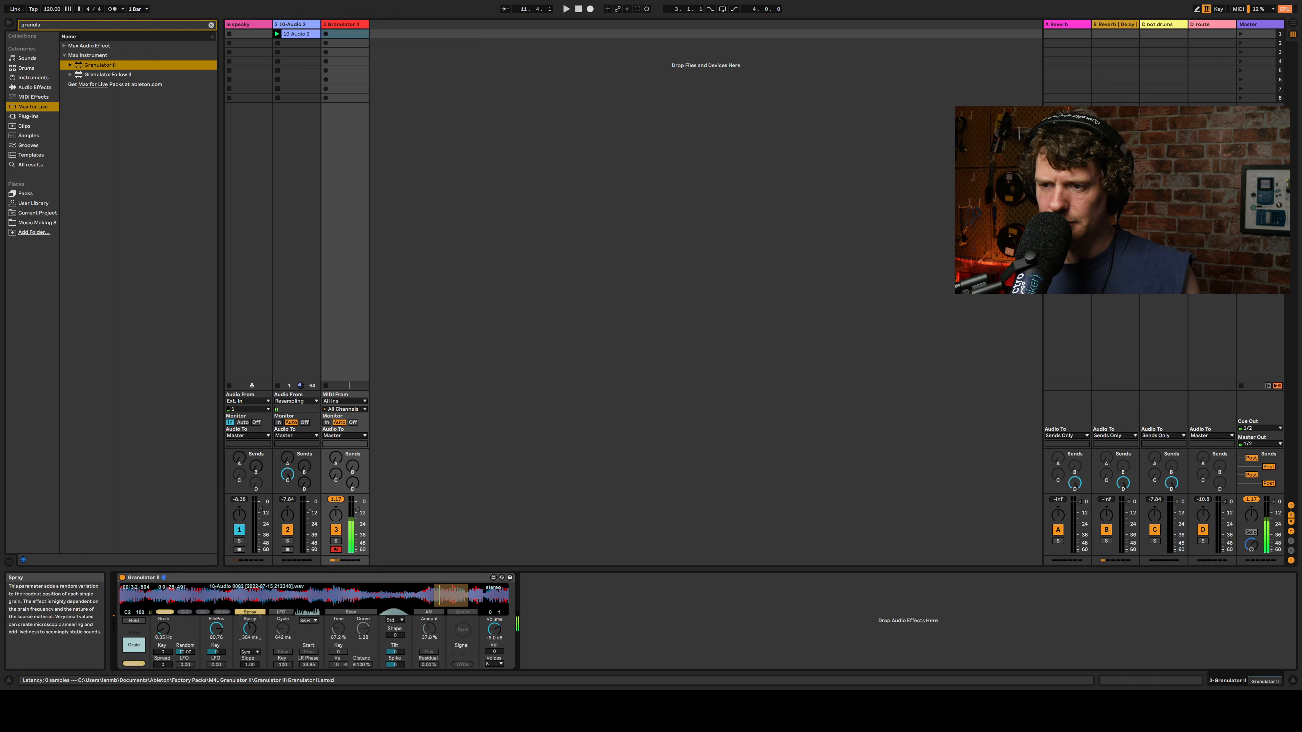
left_click_drag(163, 629, 163, 615)
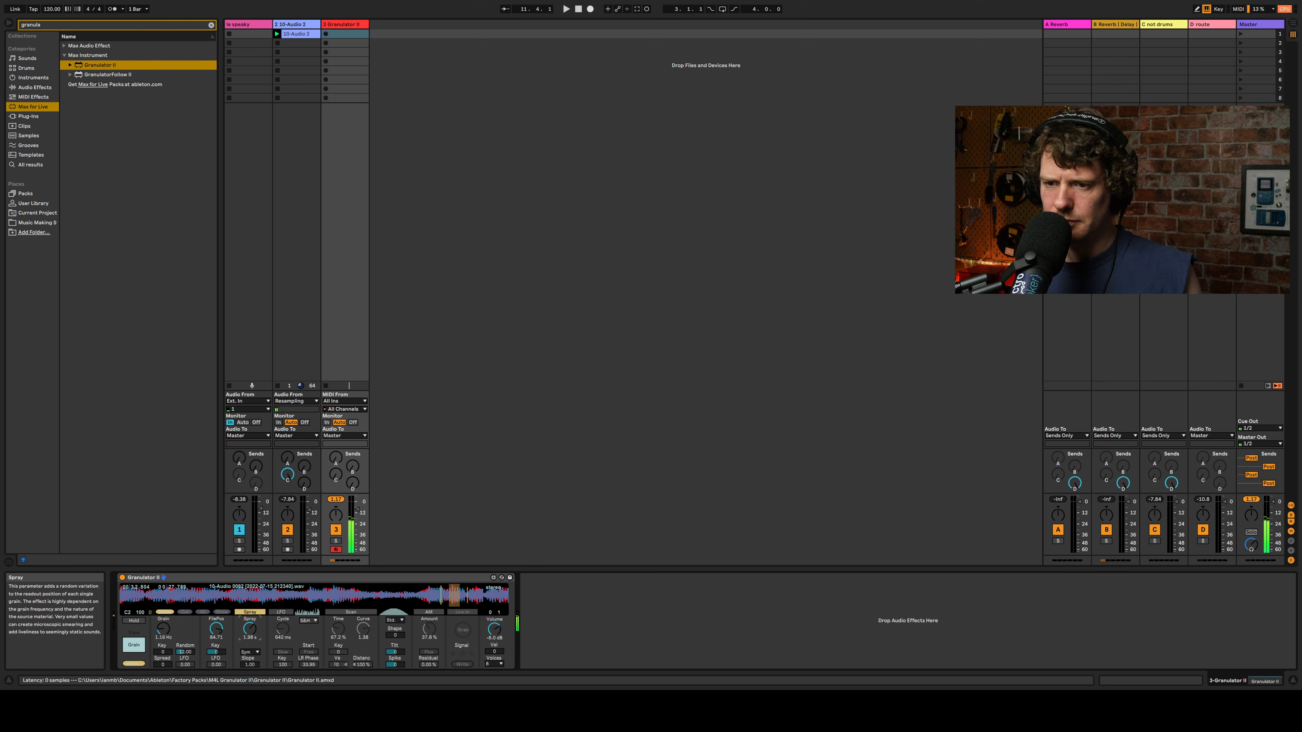
left_click_drag(249, 629, 249, 647)
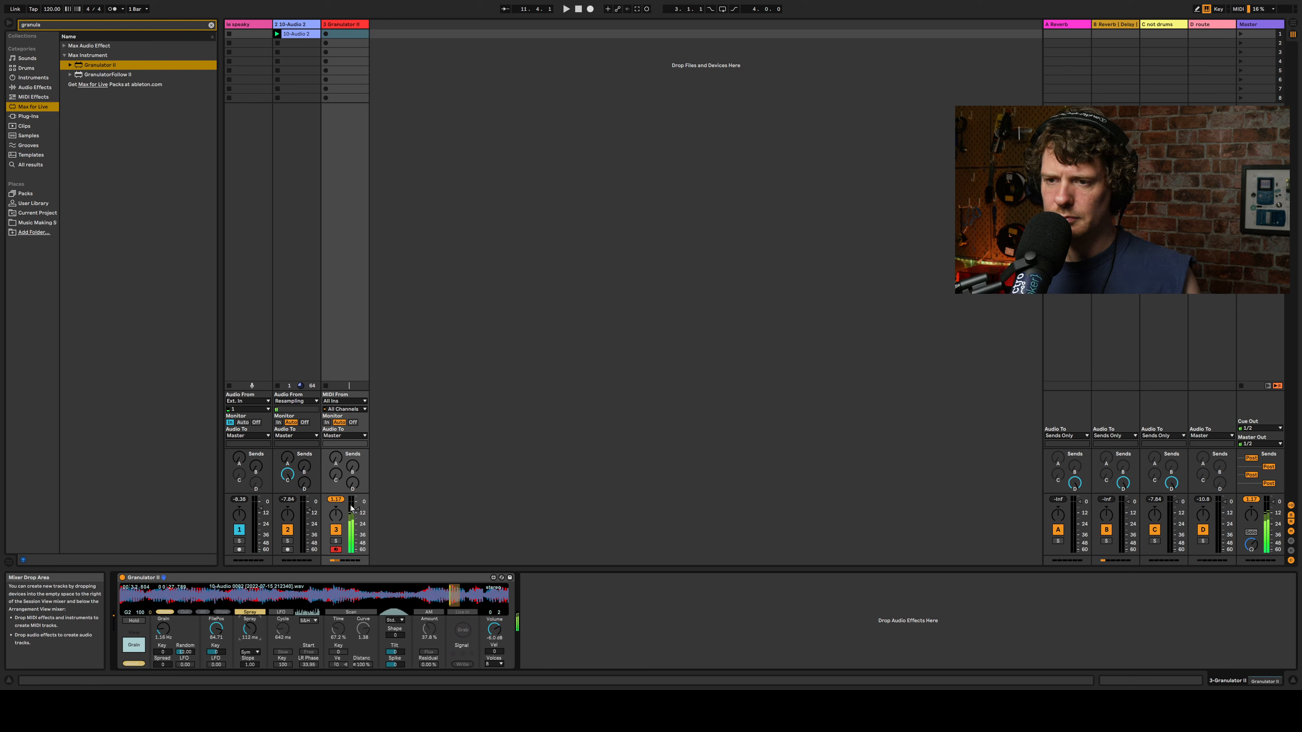
Step: Raise the Granulator II track's sends A and B to feed the reverb and delay returns
left_click_drag(335, 458, 336, 395)
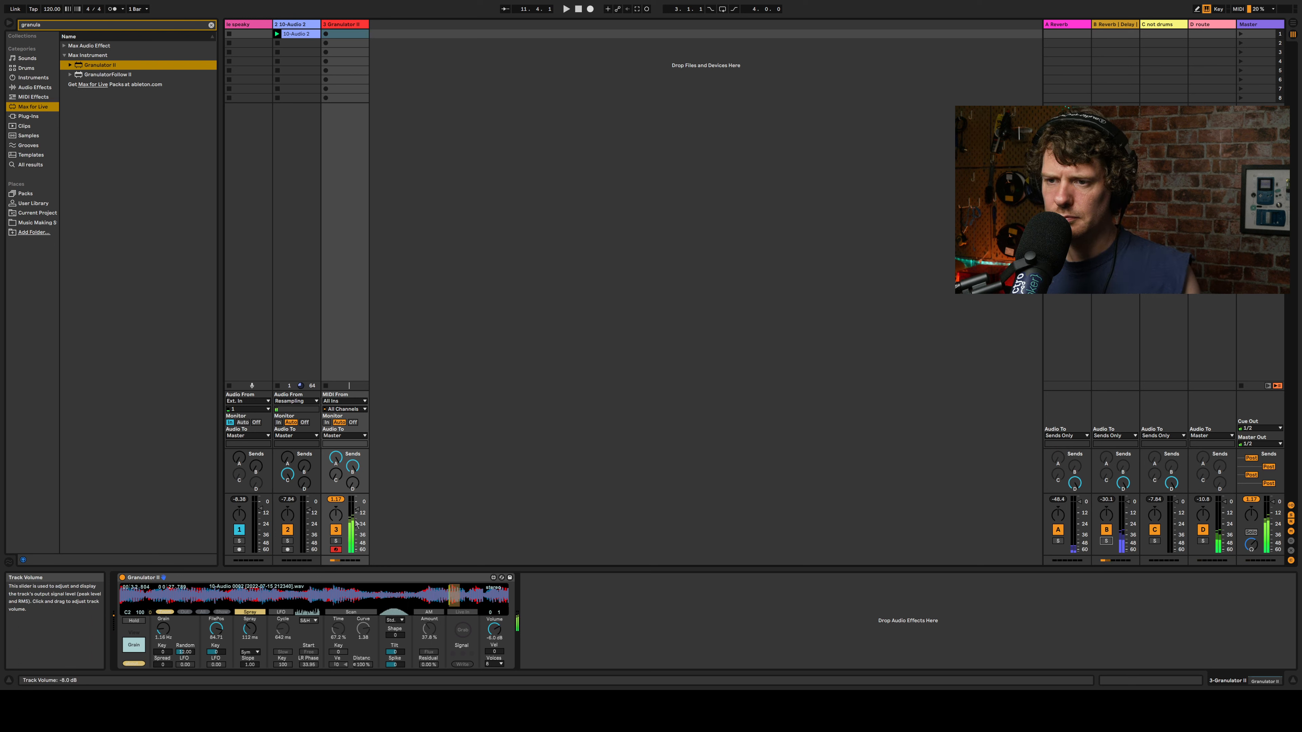
Step: Show the device chain of return track B and raise the computer keyboard's note range one octave
left_click(1100, 296)
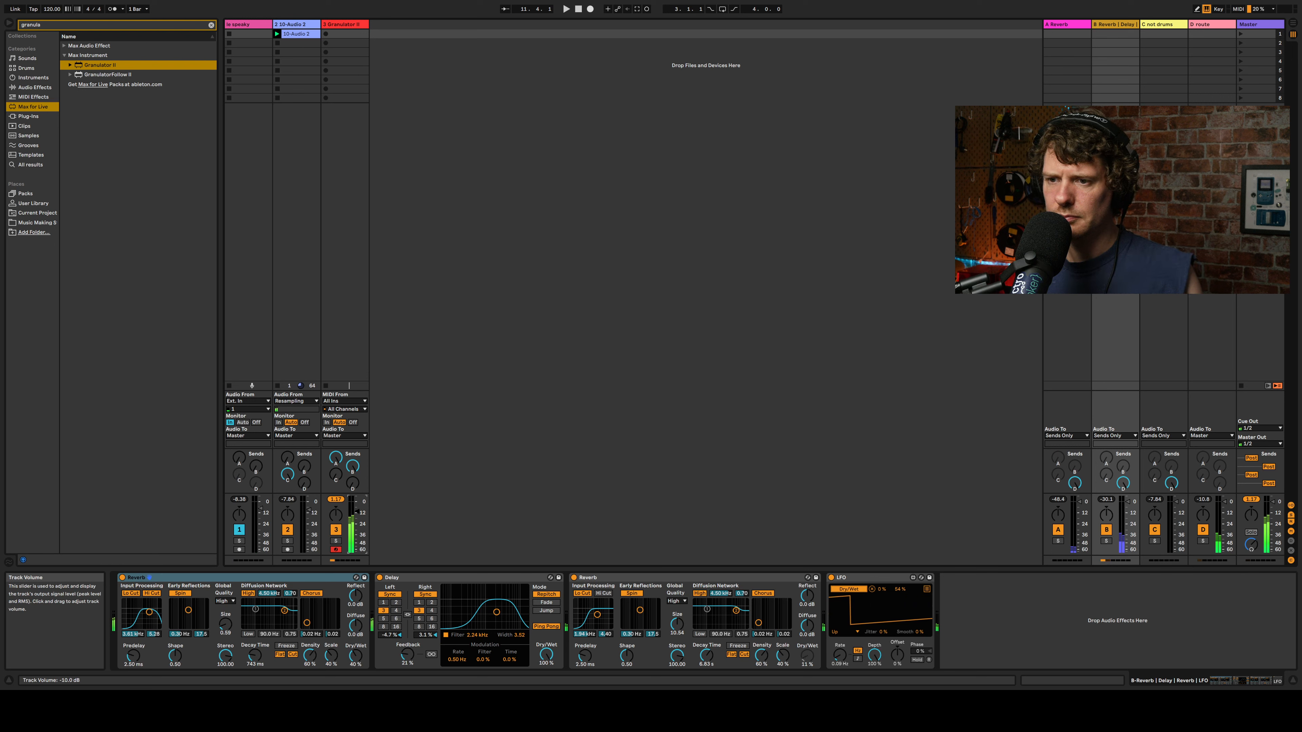
key("x")
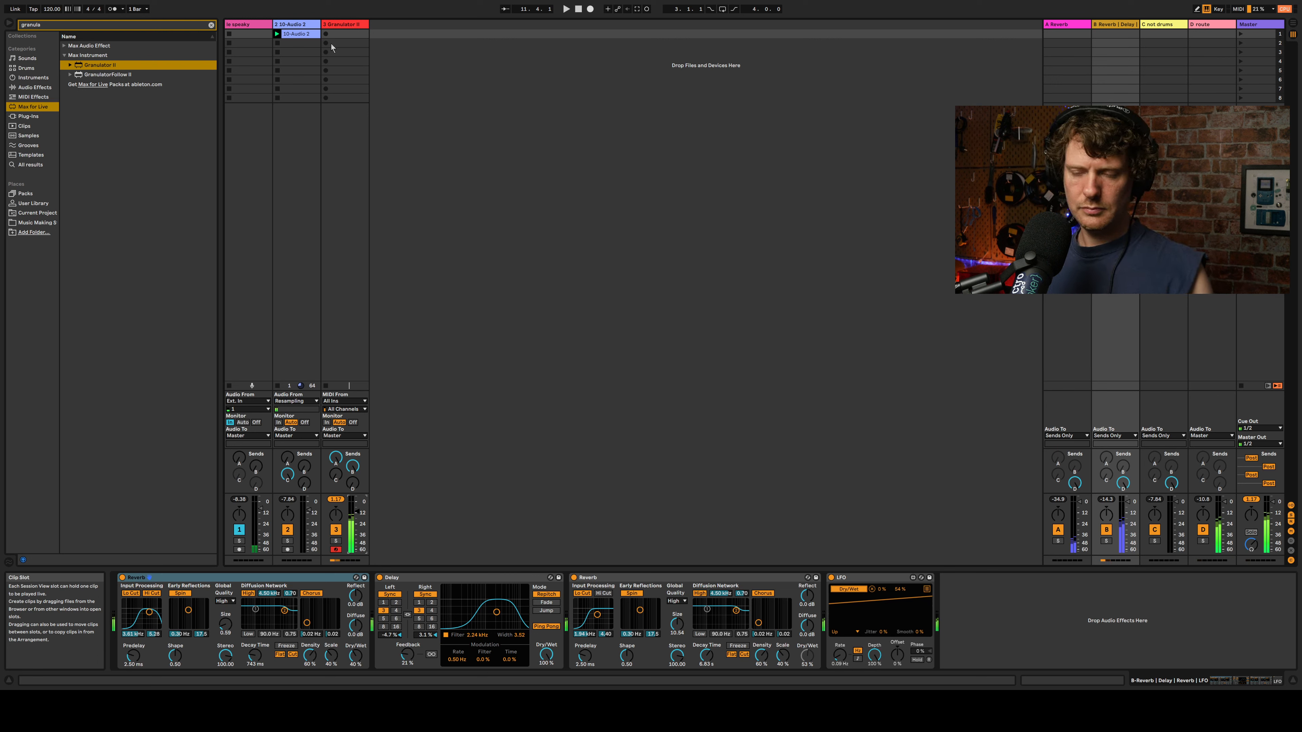
Step: Find Microtuner among the MIDI effects by searching for "microtuner" and load it onto the Granulator II track
left_click(340, 24)
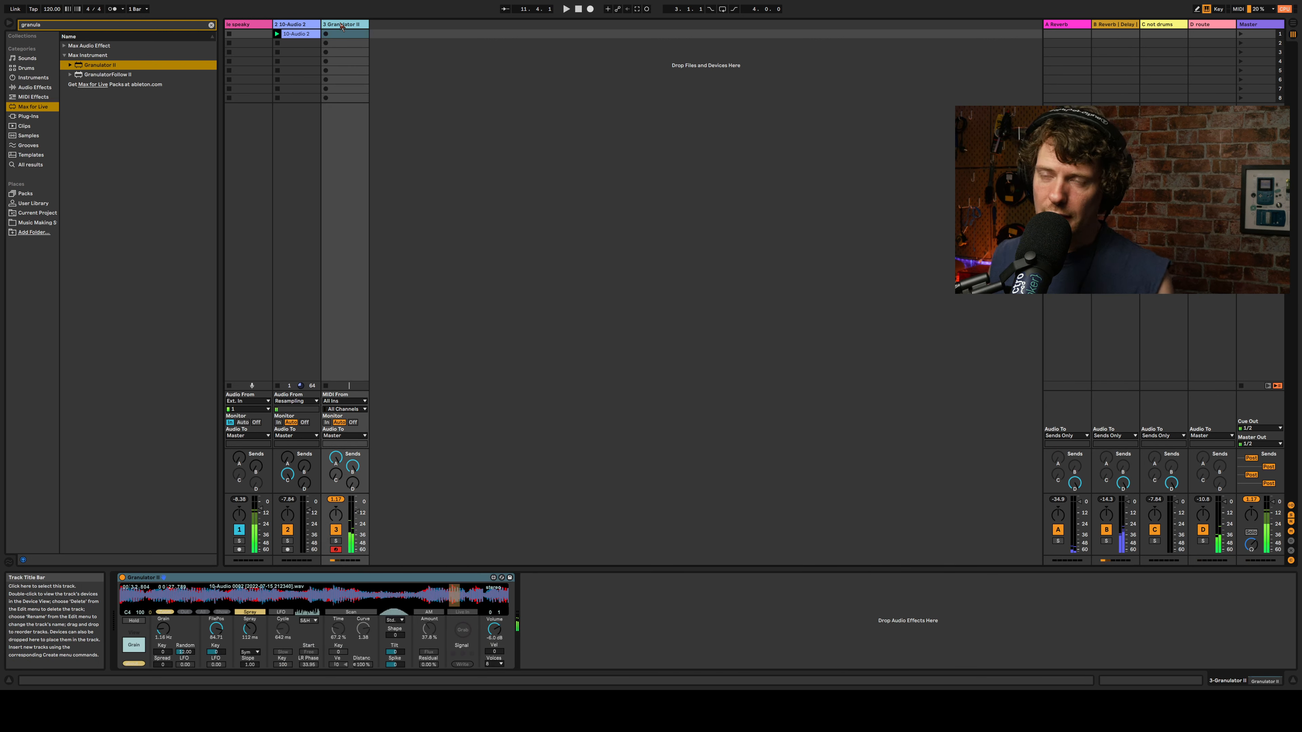
left_click(211, 25)
type("micro")
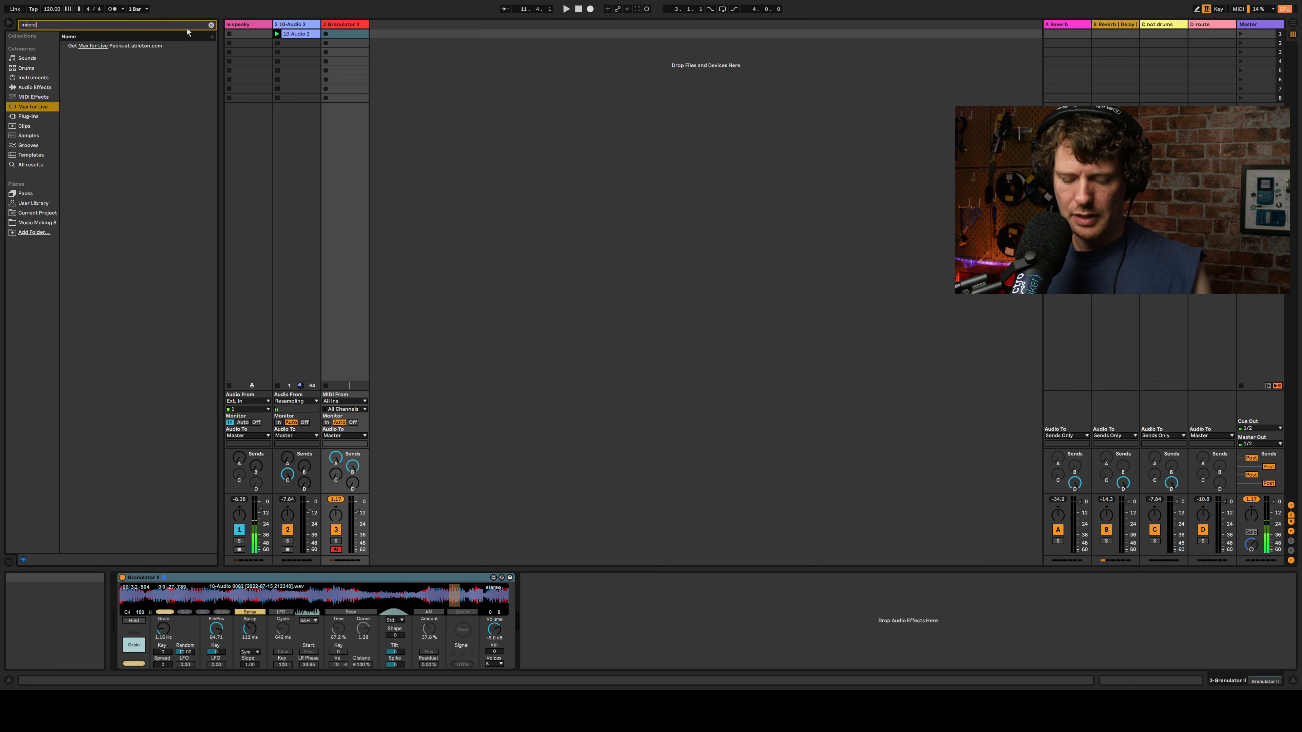
type("tuner")
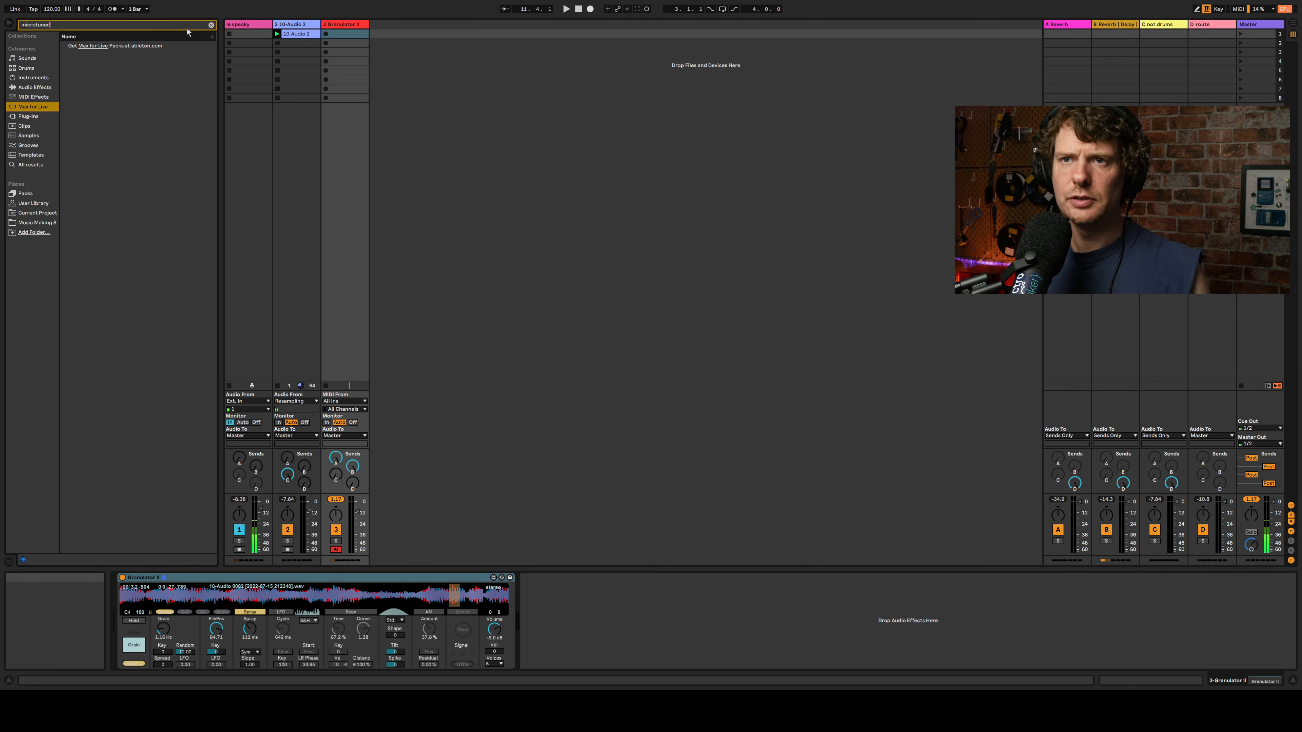
left_click(33, 96)
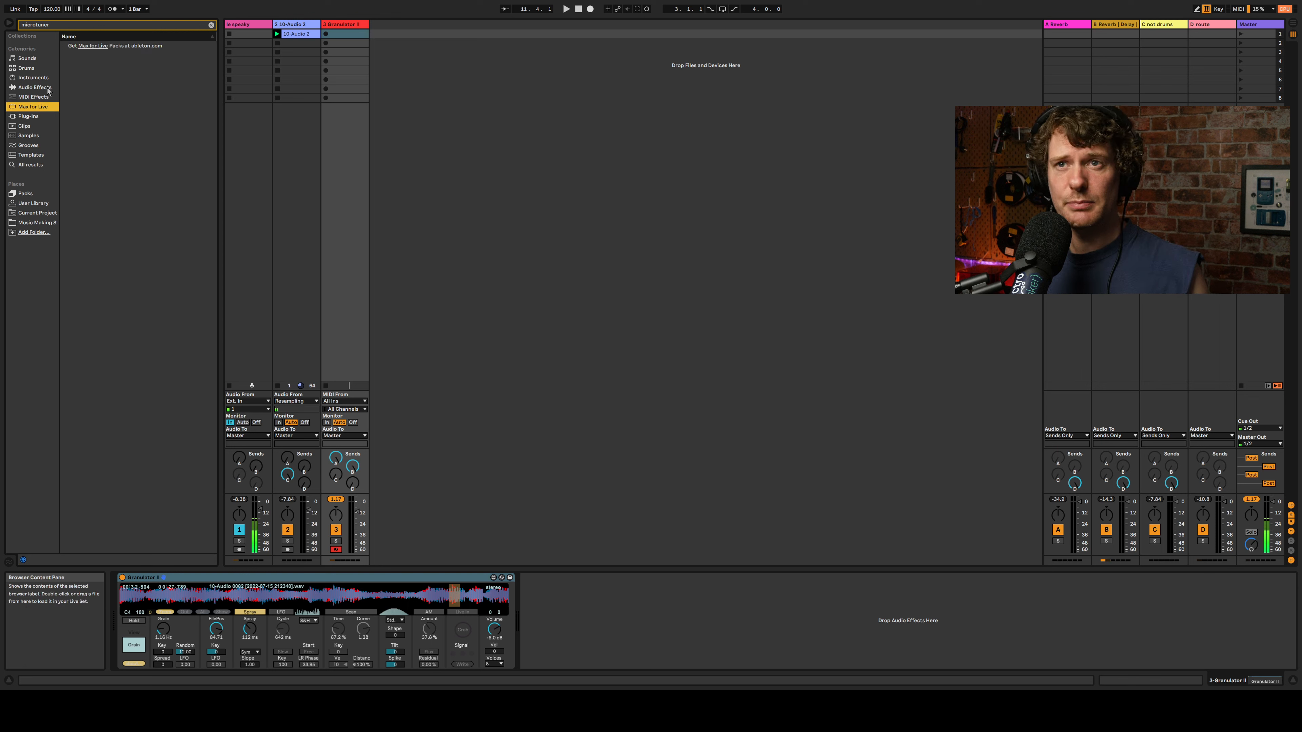
left_click(73, 47)
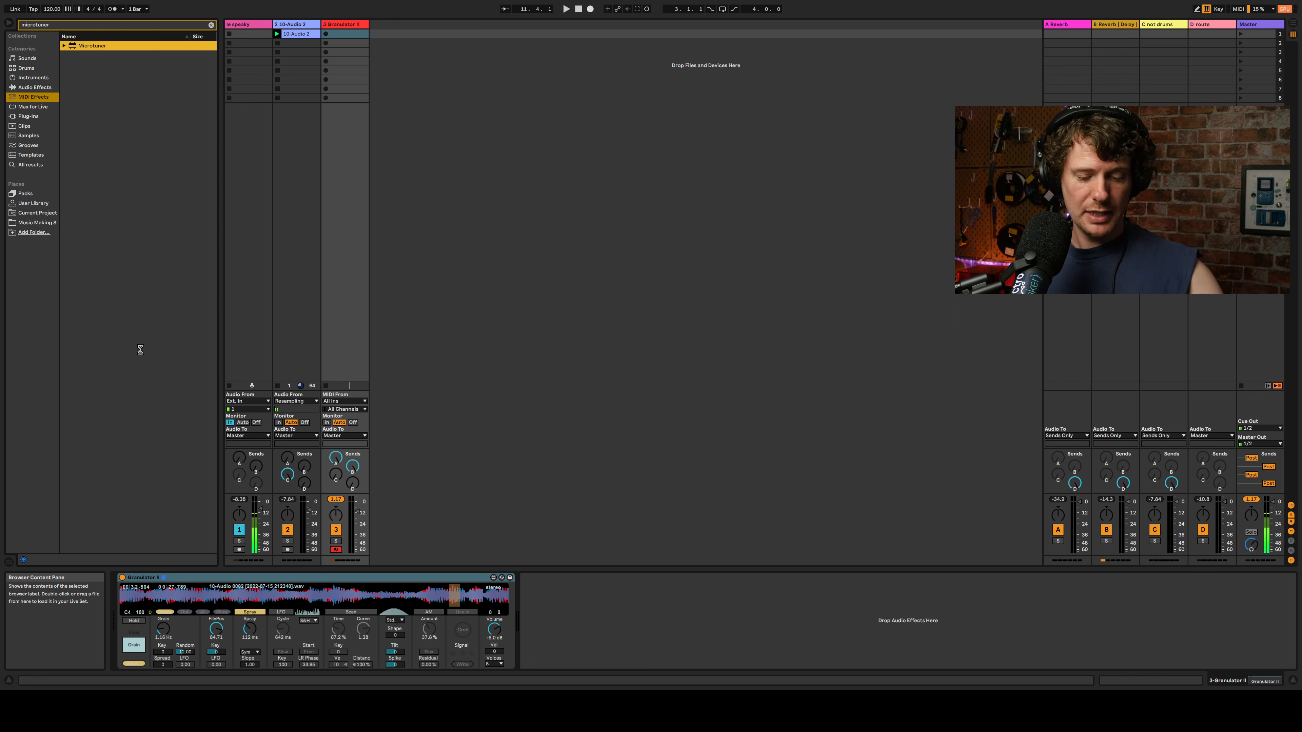
key("Return")
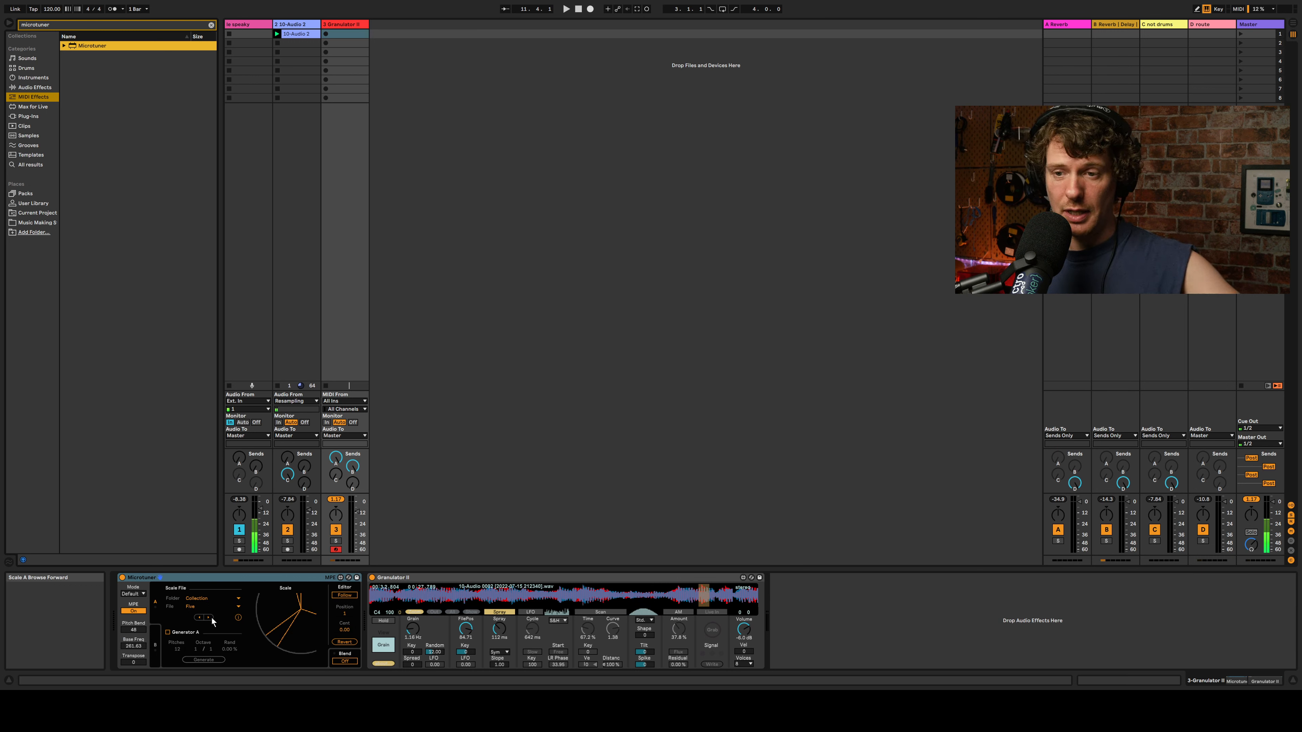
Step: Choose the Just Twelve scale file in Microtuner and lower the computer keyboard's note range one octave
left_click(208, 618)
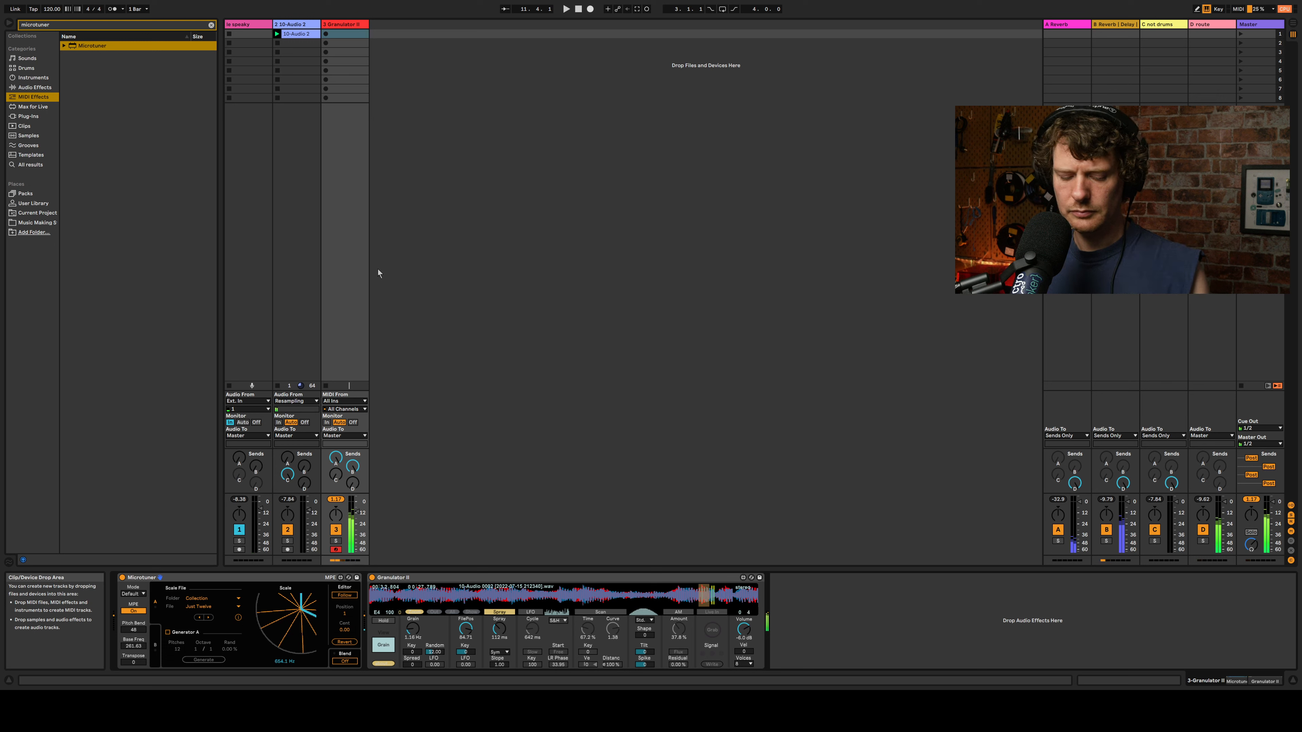
key("z")
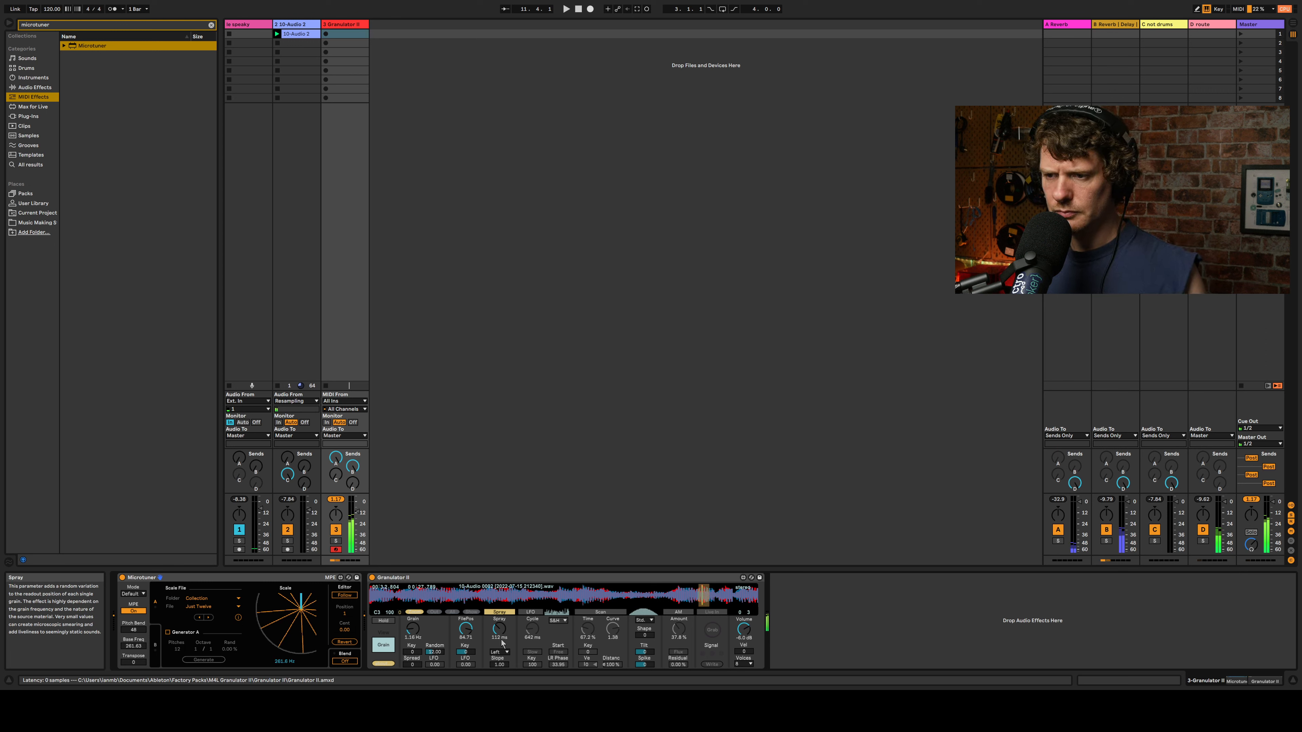
Step: Set Granulator II's spray direction to Left and reduce the spray amount to nearly 0 ms
left_click(501, 652)
left_click(500, 664)
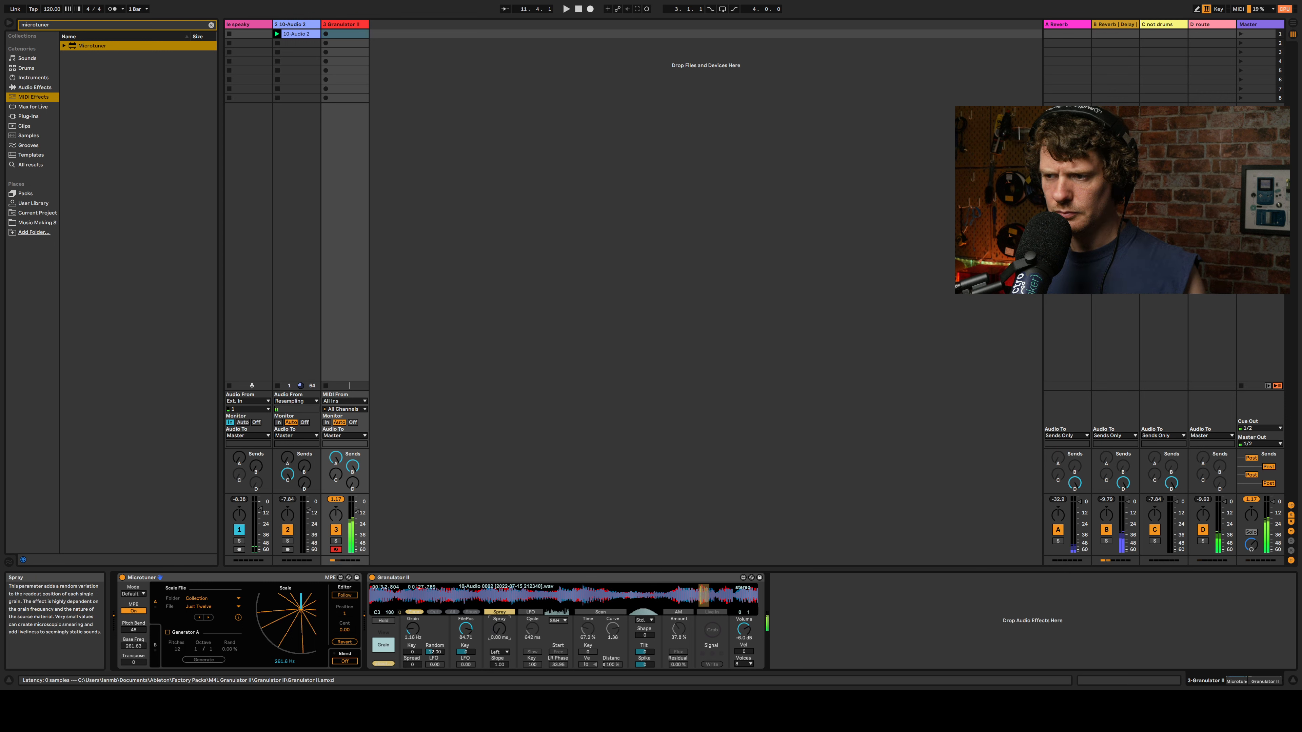
mouse_move(499, 629)
left_mouse_down()
mouse_move(465, 643)
mouse_move(465, 661)
mouse_move(411, 607)
left_mouse_up()
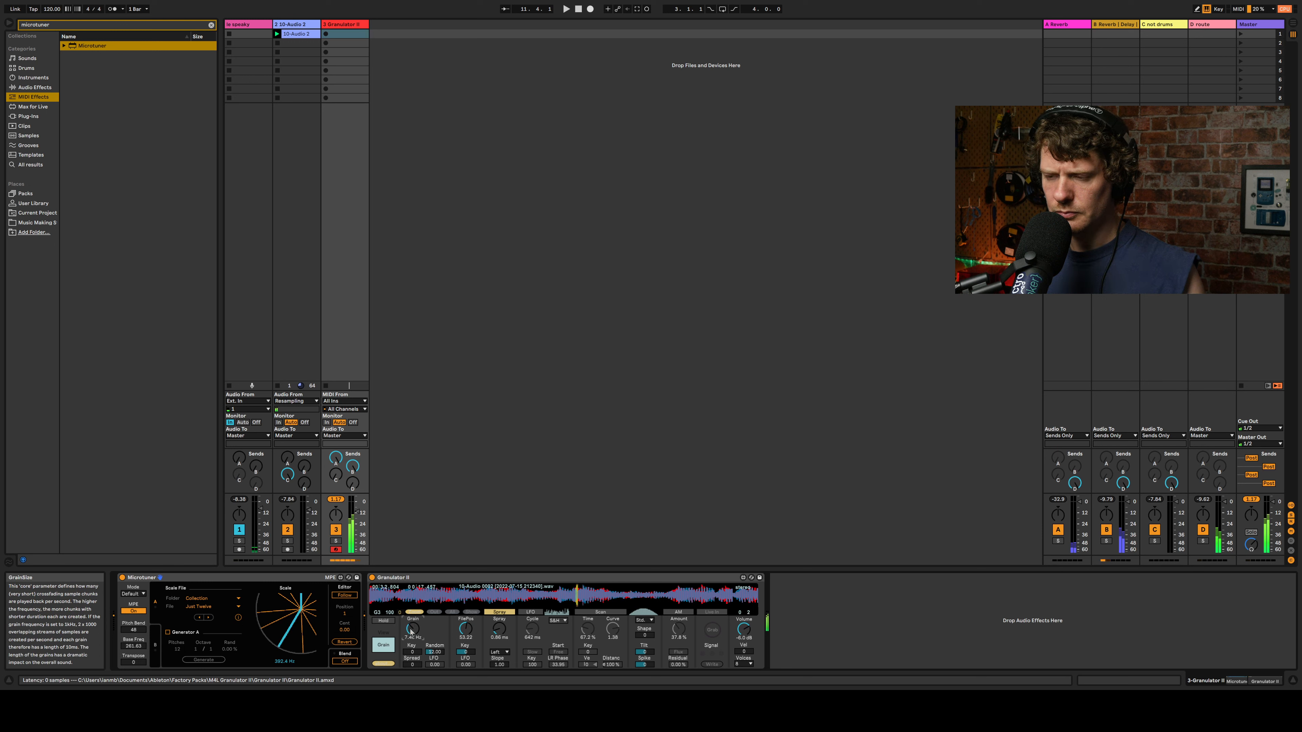
Step: Adjust the grain Key and Spread amounts in Granulator II and move the file position to about 89
left_click_drag(413, 652, 413, 641)
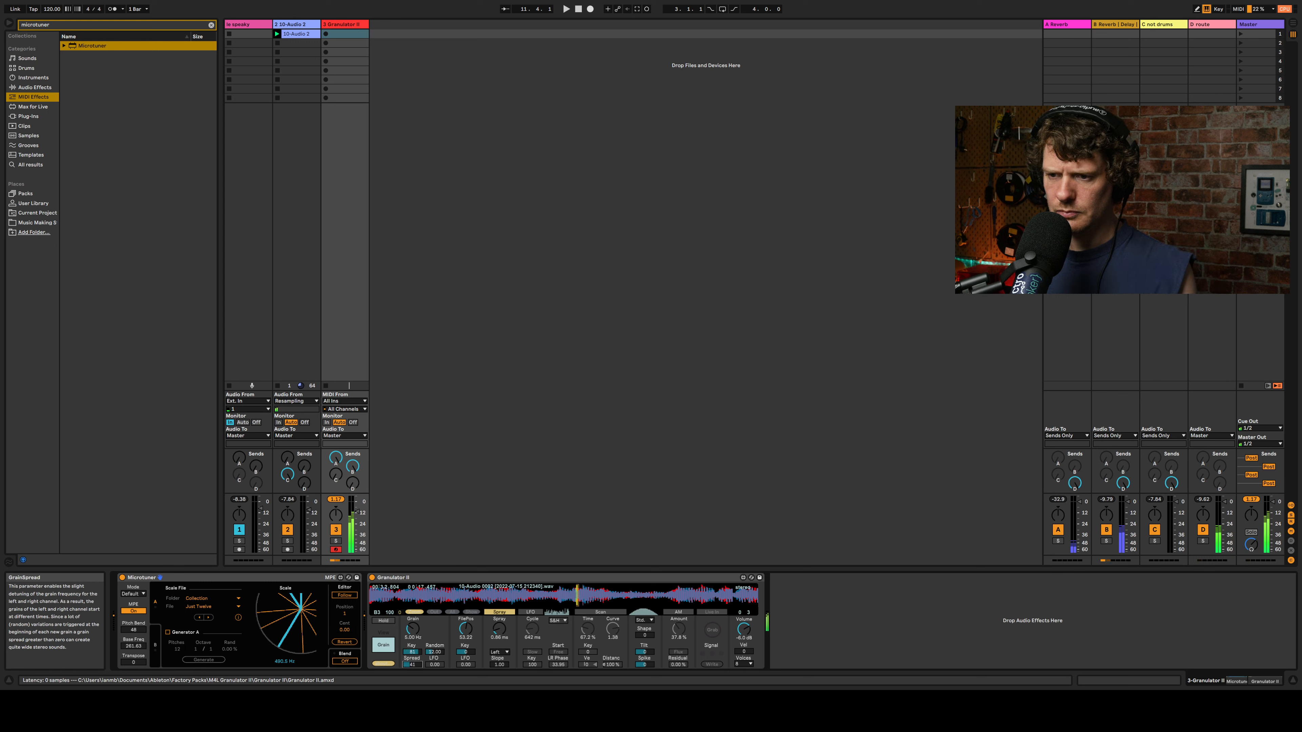
left_click_drag(412, 664, 411, 678)
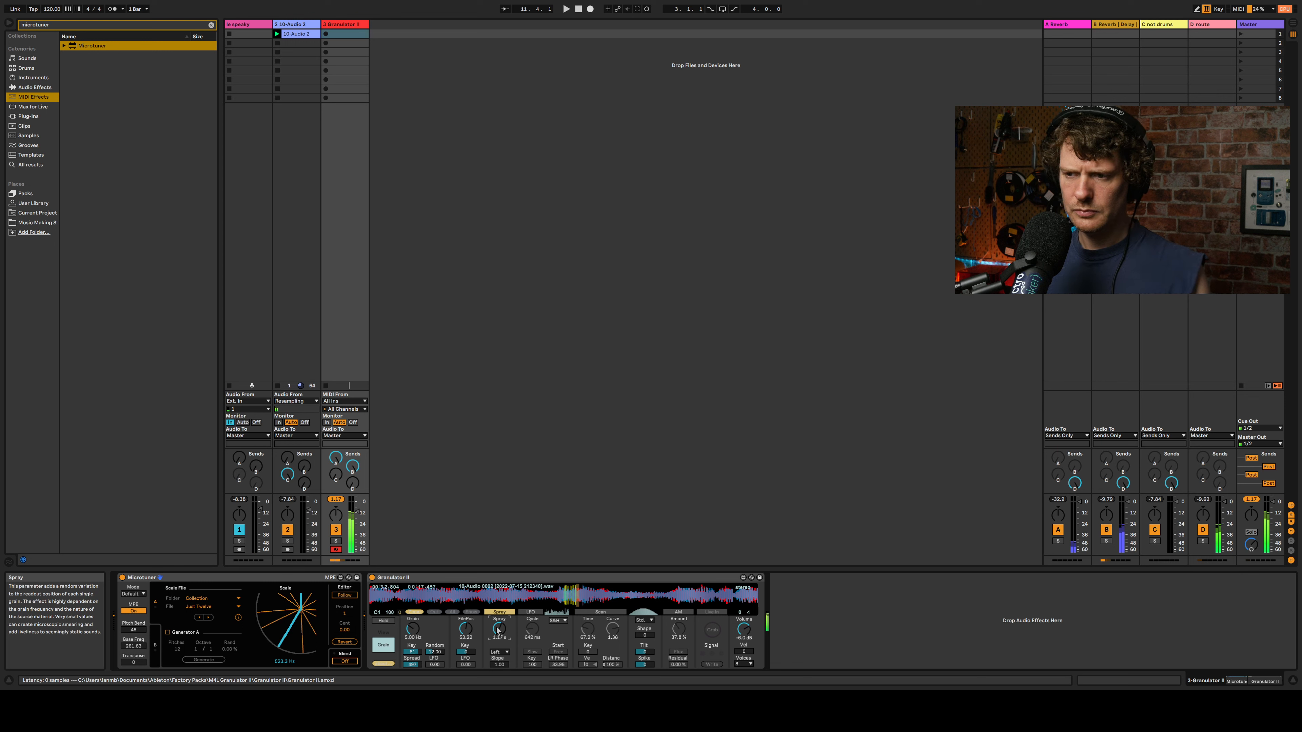
left_click_drag(465, 632, 465, 613)
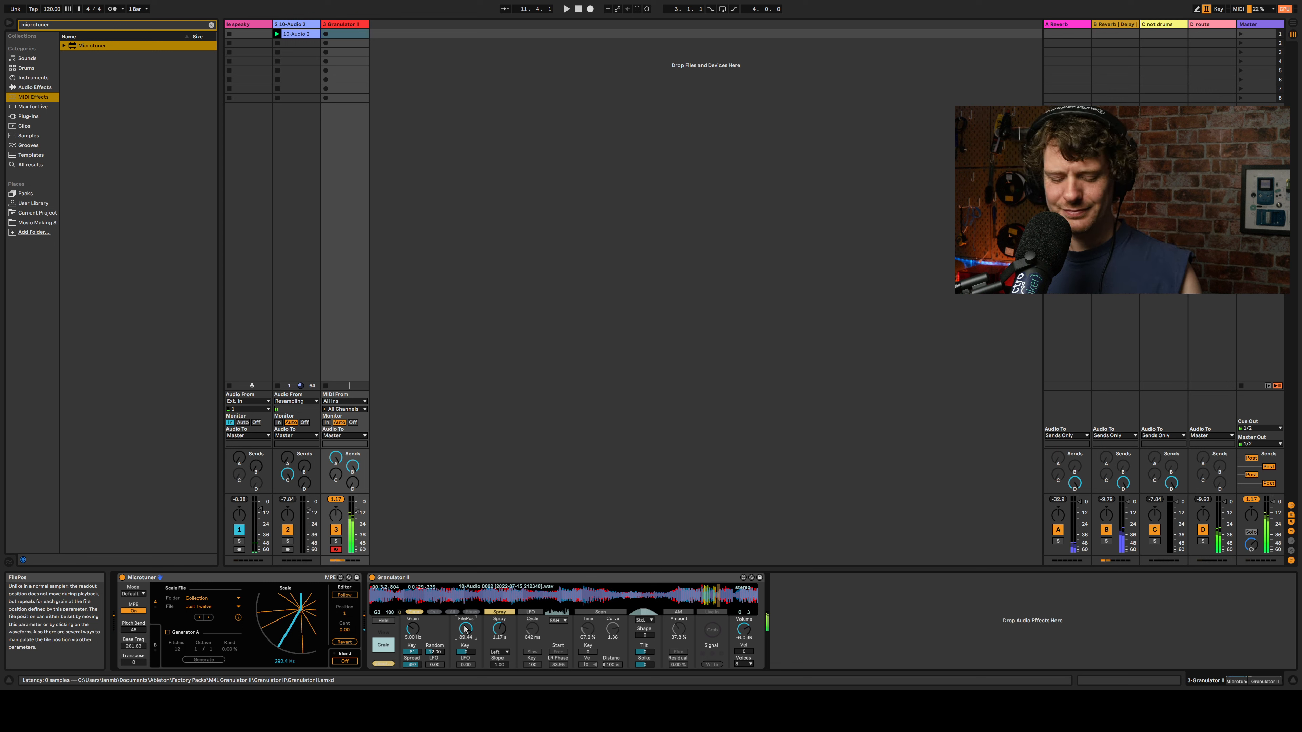
Step: Audition the microtuned granular sound by playing single notes on the computer keyboard across different octaves
key("z")
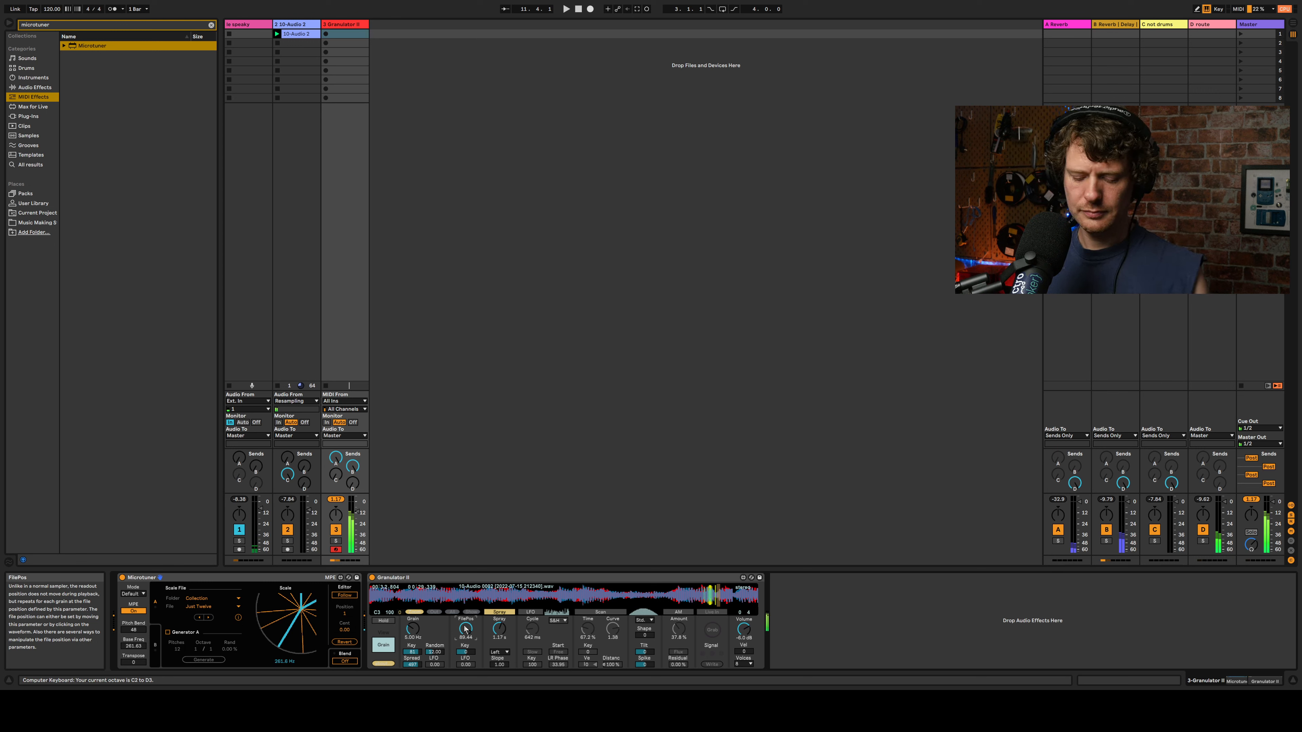
key("a")
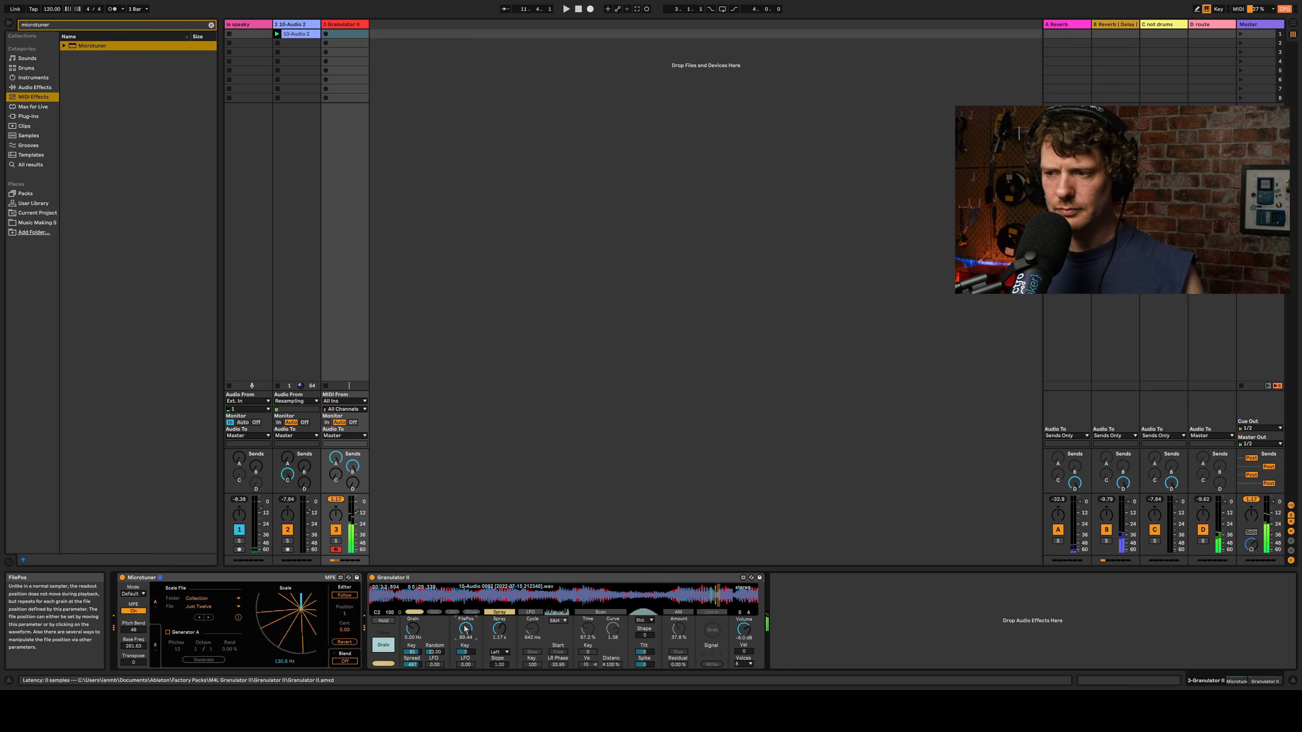
key("g")
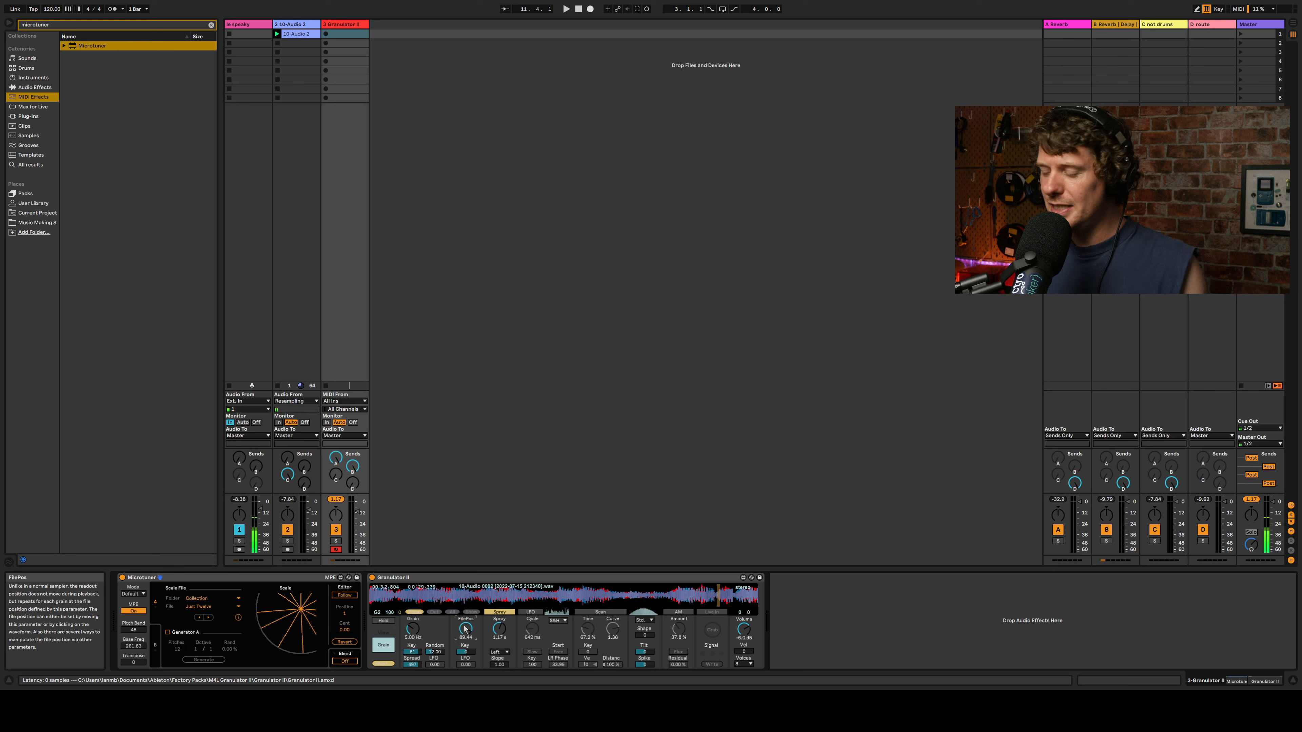
key("k")
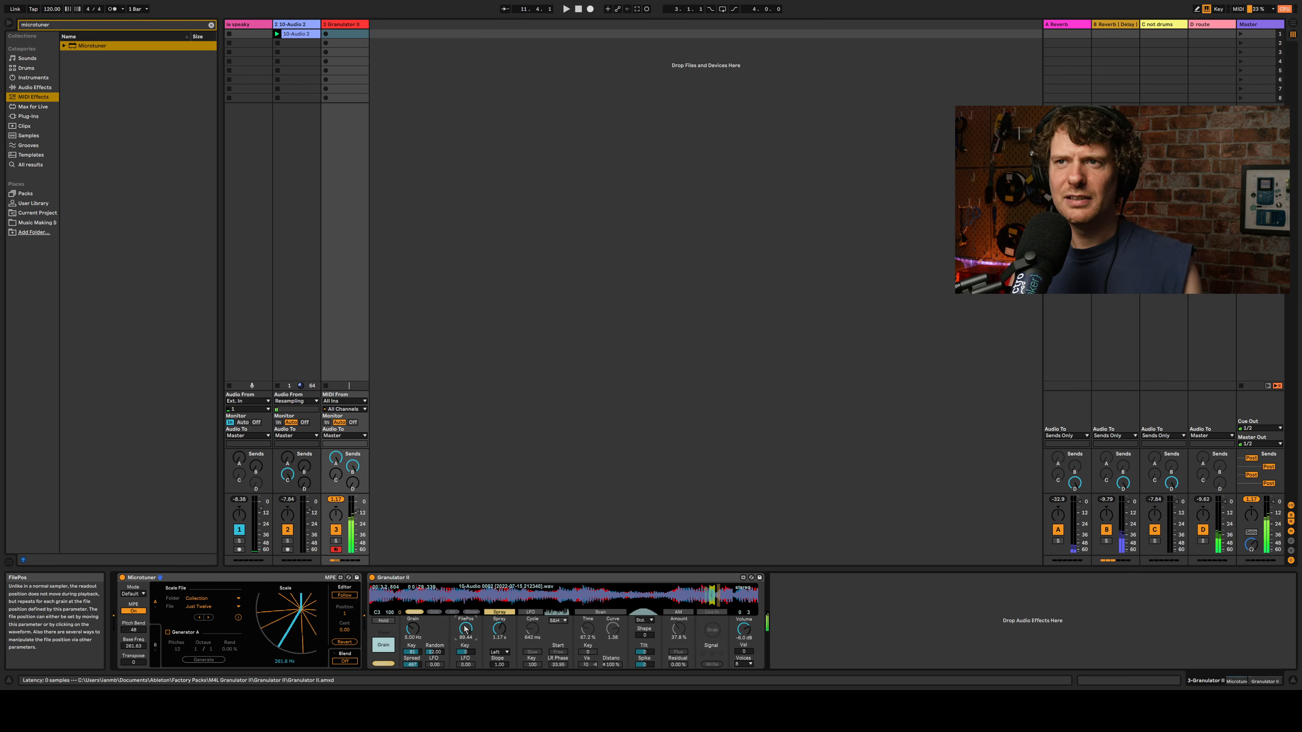
key("x")
key("f")
key("a")
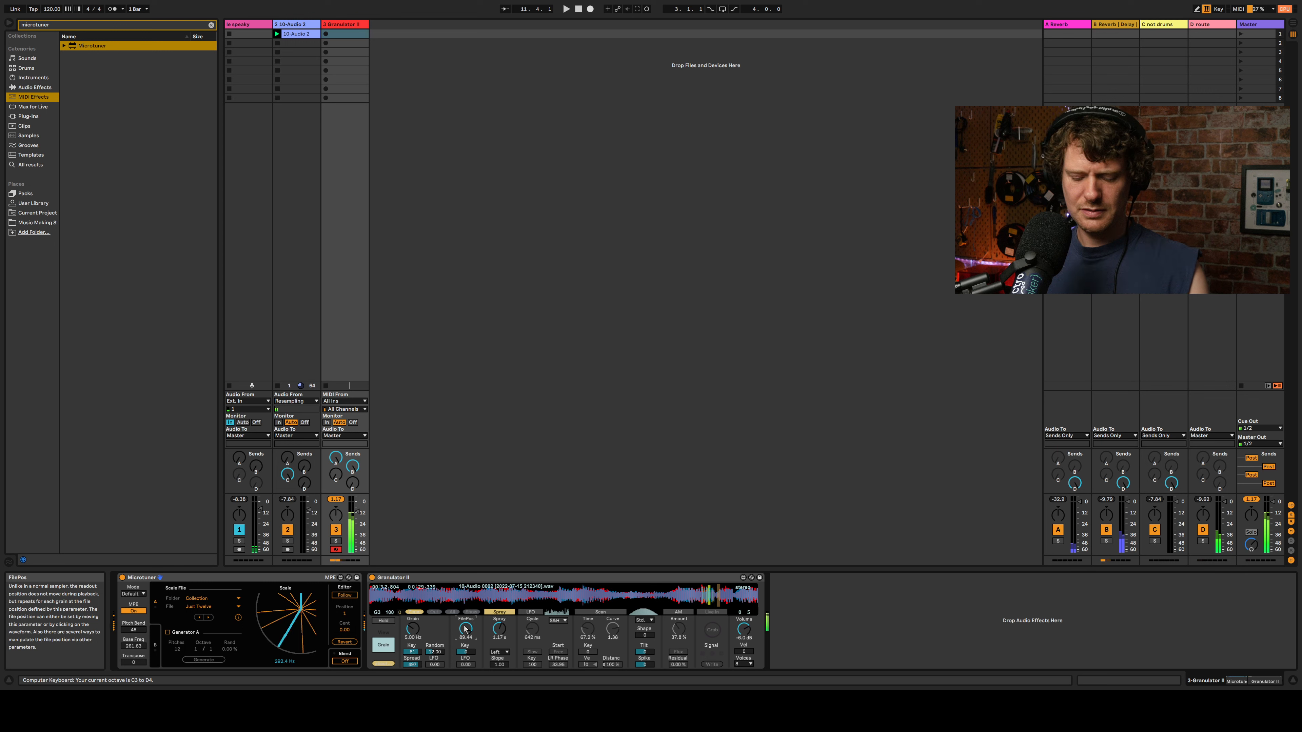
key("d")
key("j")
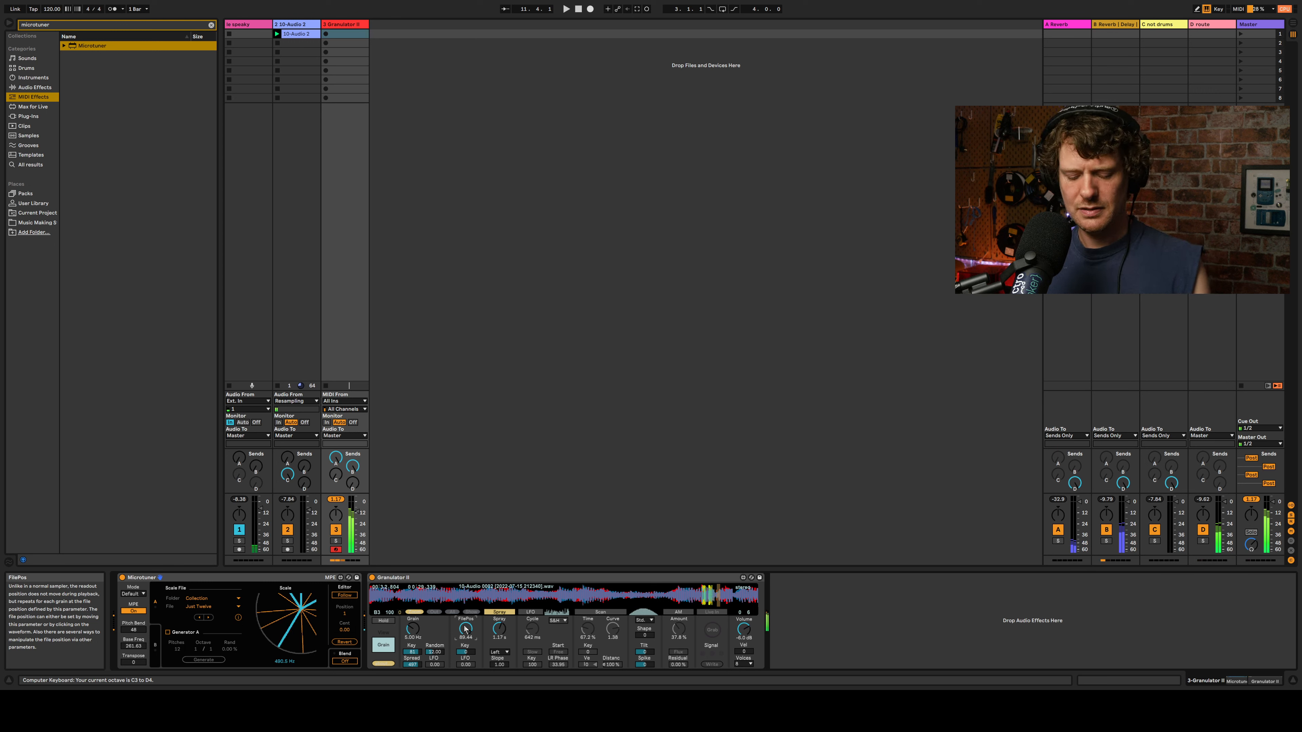
key("h")
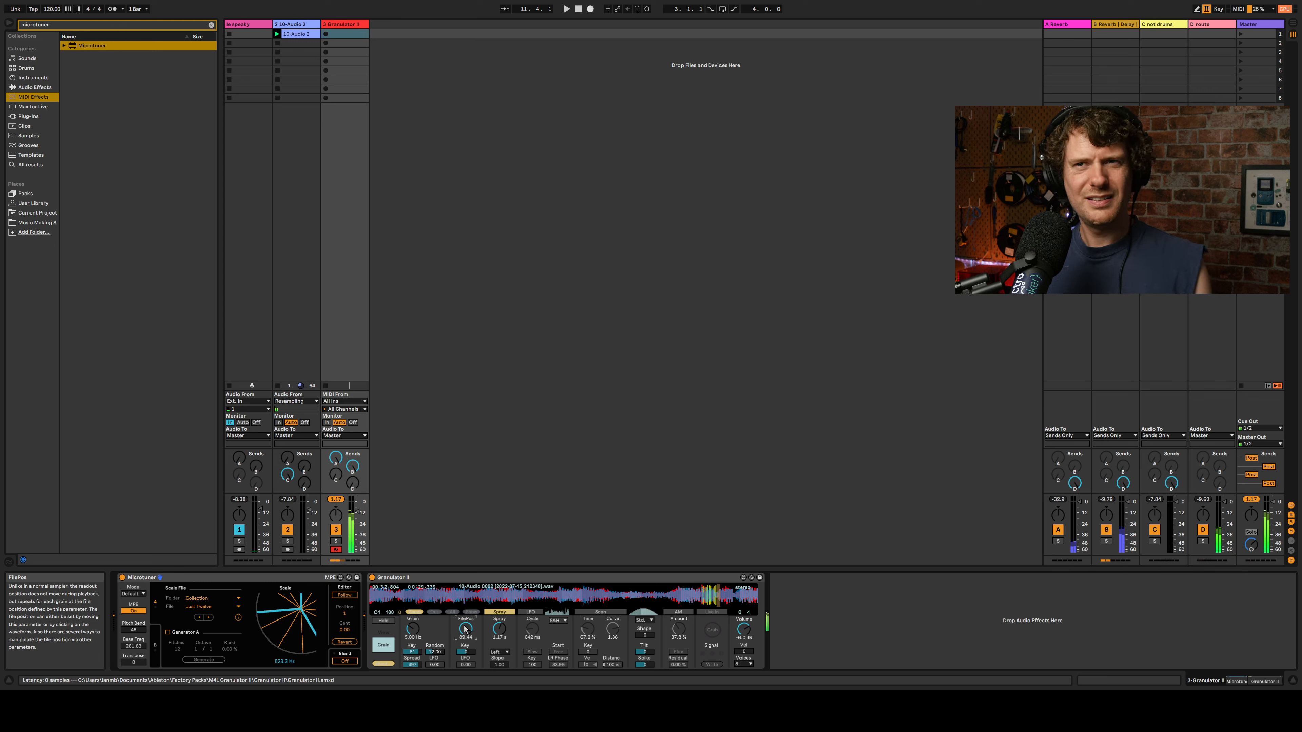
key("g")
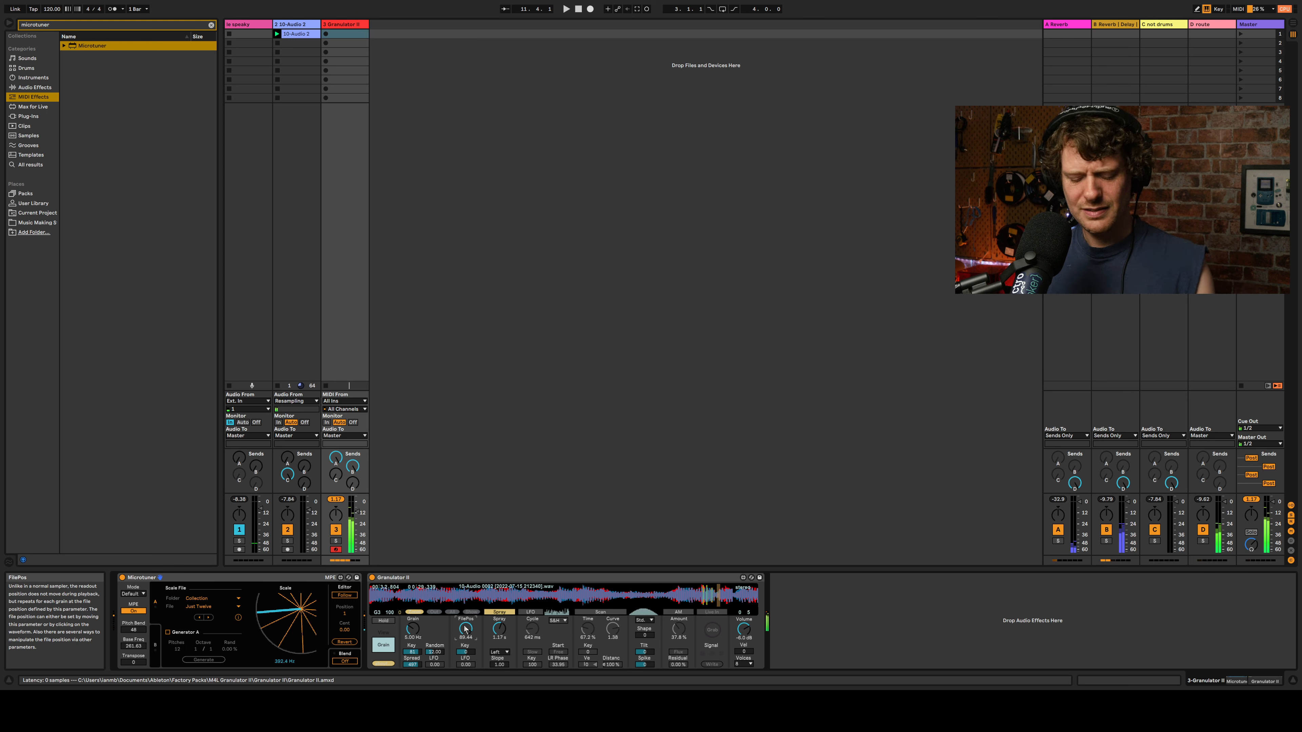
key("x")
key("k")
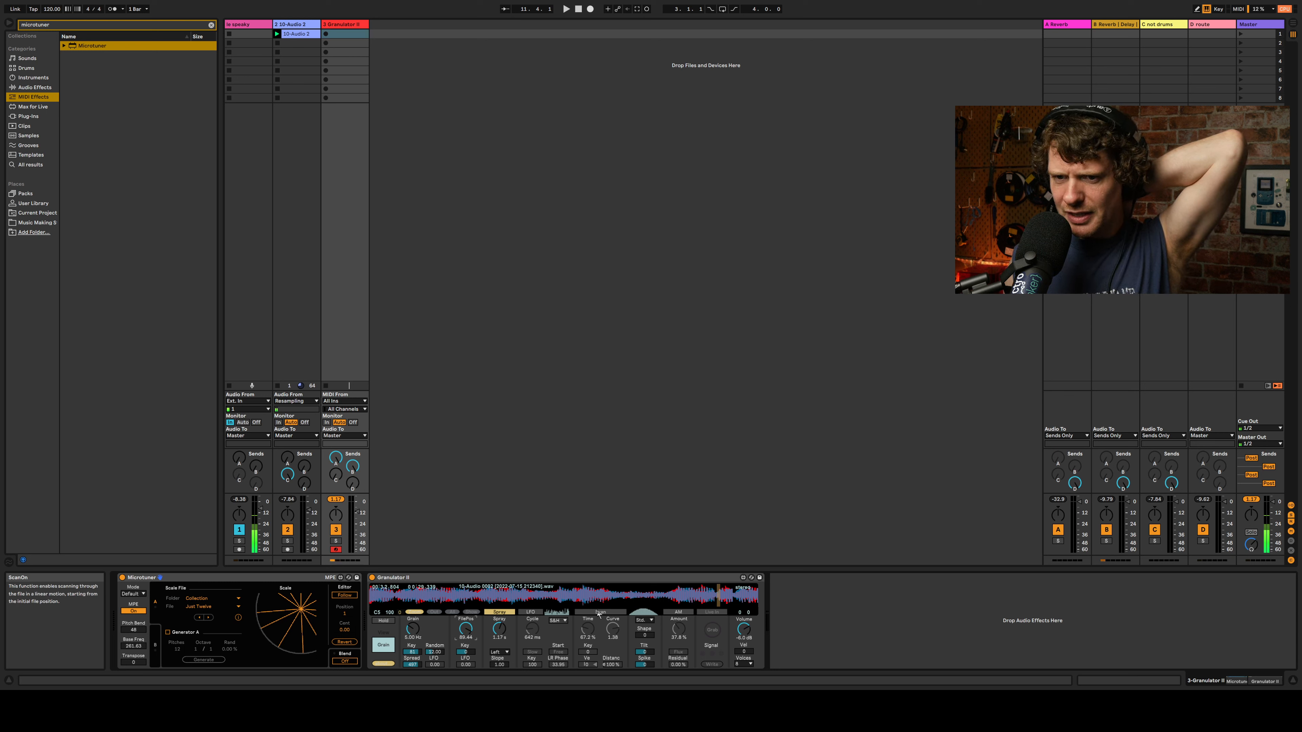
Step: Enable Granulator II's position LFO in Slow mode, increase the grain LFO amount and shorten the LFO cycle
left_click(529, 613)
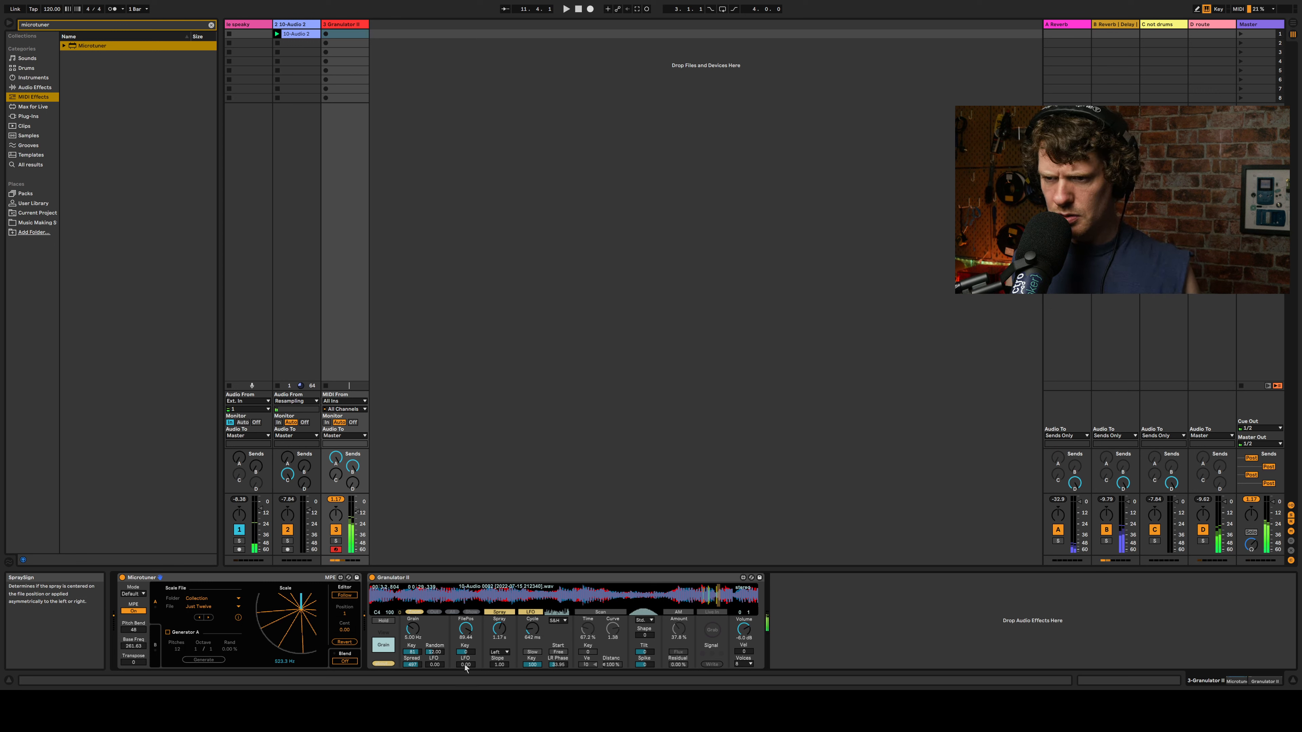
left_click_drag(440, 663, 440, 605)
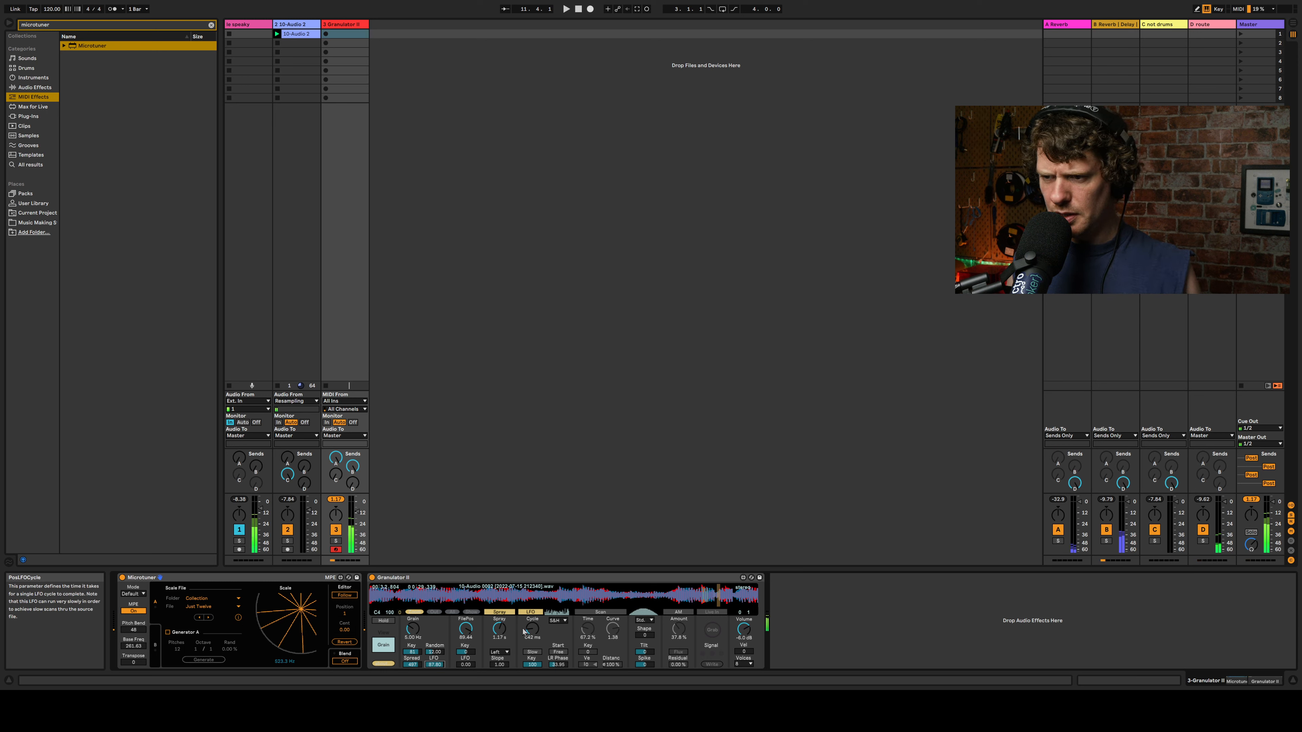
left_click_drag(534, 635, 534, 642)
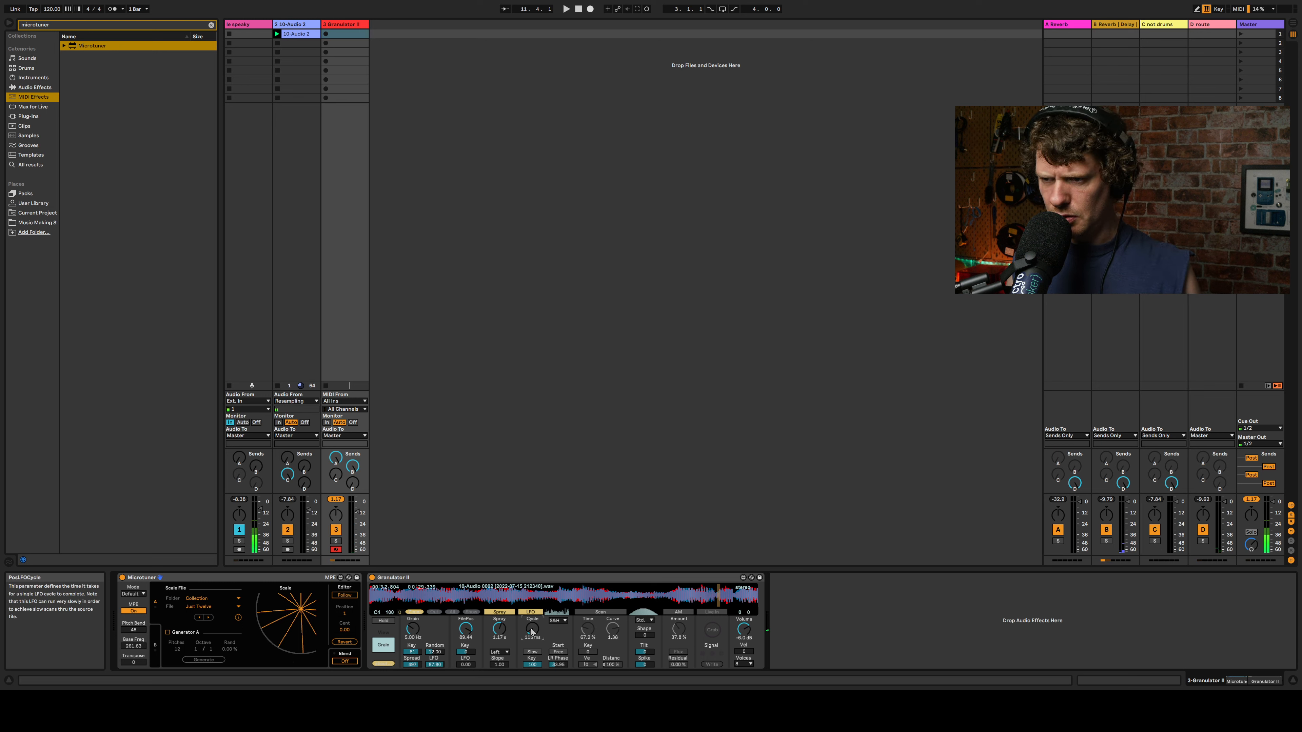
left_click(532, 652)
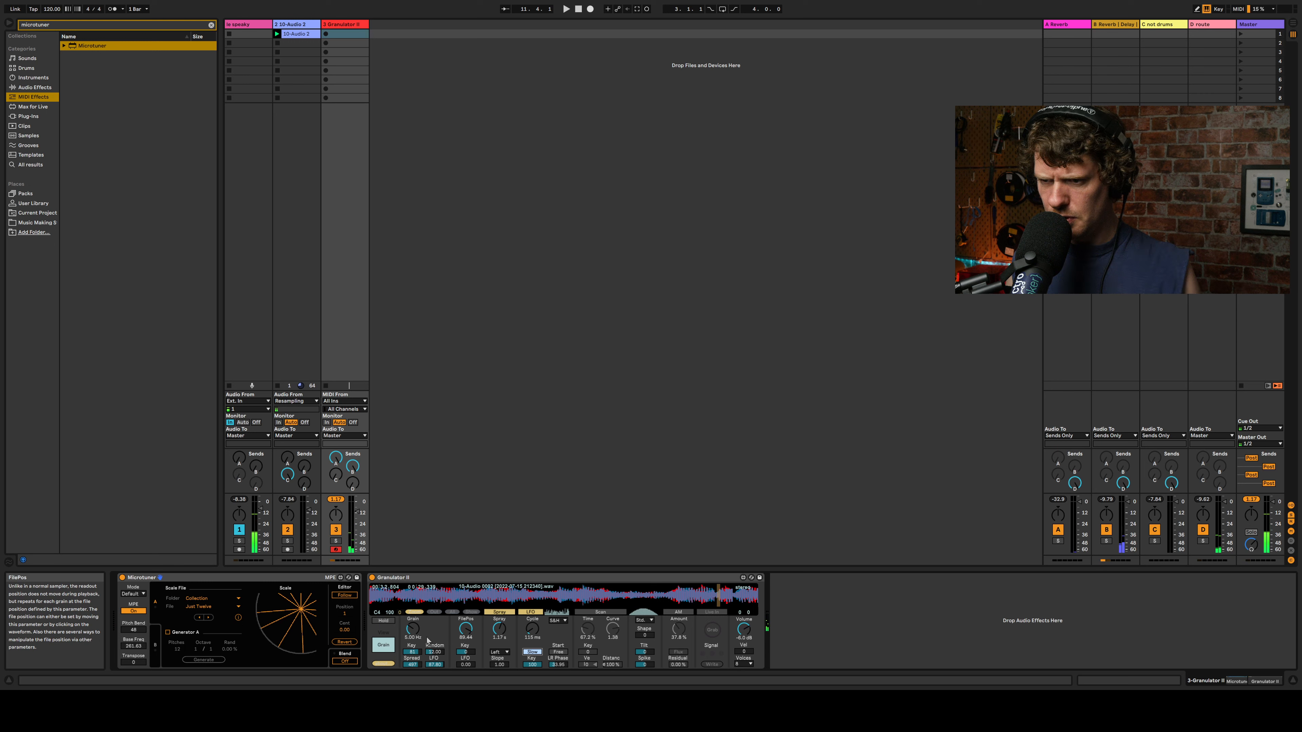
Step: Set Granulator II's grain spread to 0 and lower the grain frequency to about 0.6 Hz
left_click_drag(415, 665, 415, 697)
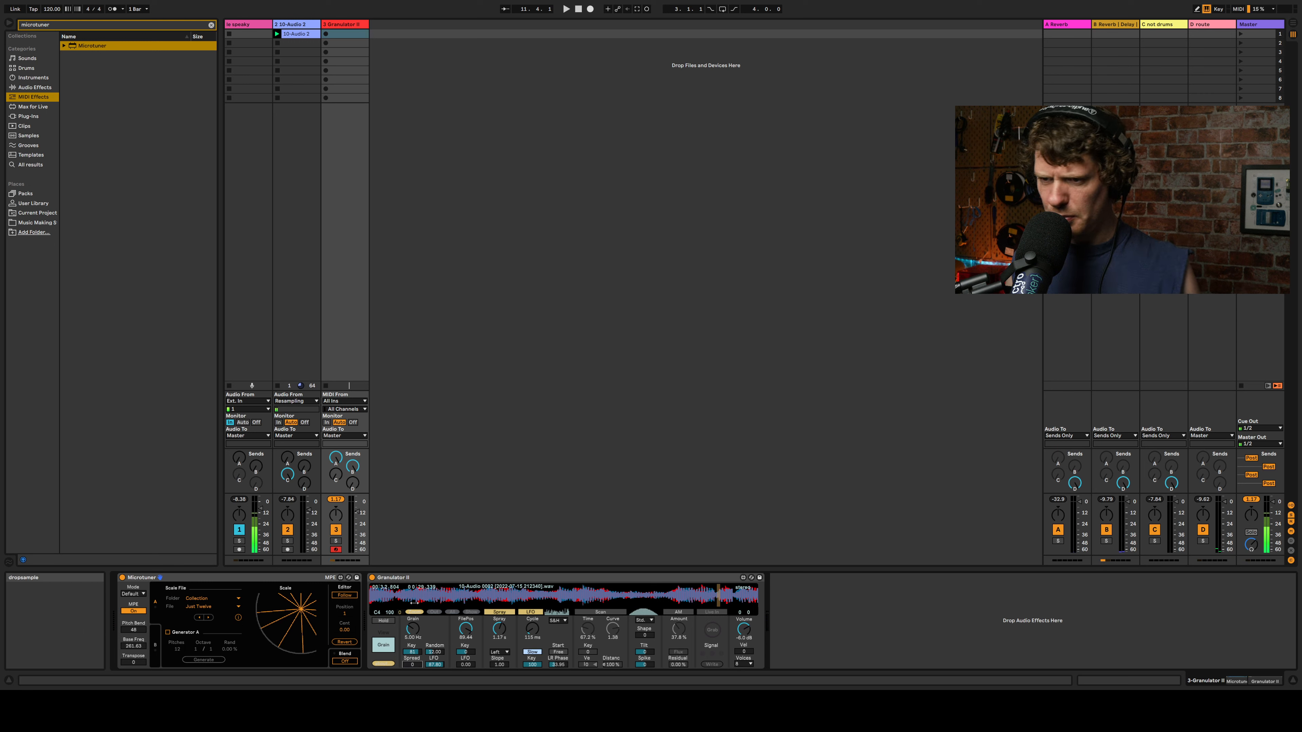
left_click(413, 629)
left_click_drag(413, 629, 414, 645)
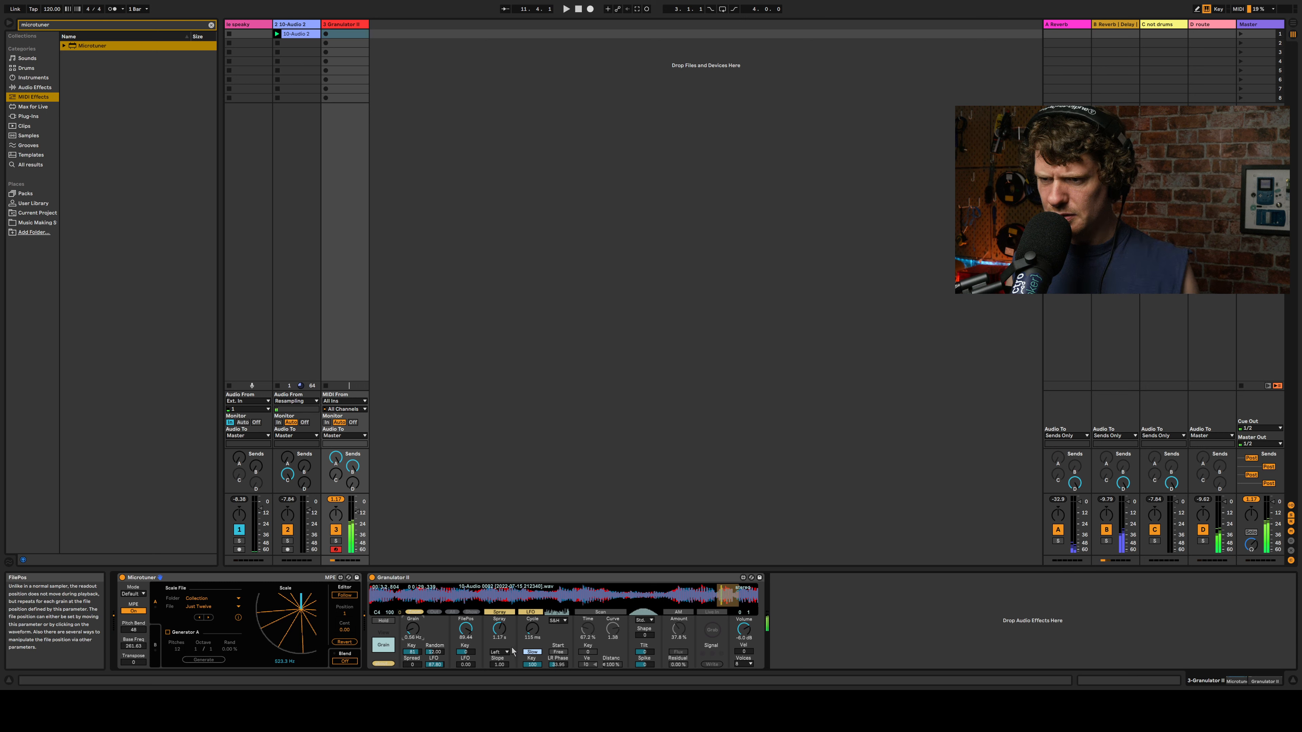
Step: Try longer and shorter position LFO cycles in Granulator II and switch the LFO to different waveforms
left_click_drag(534, 634, 562, 633)
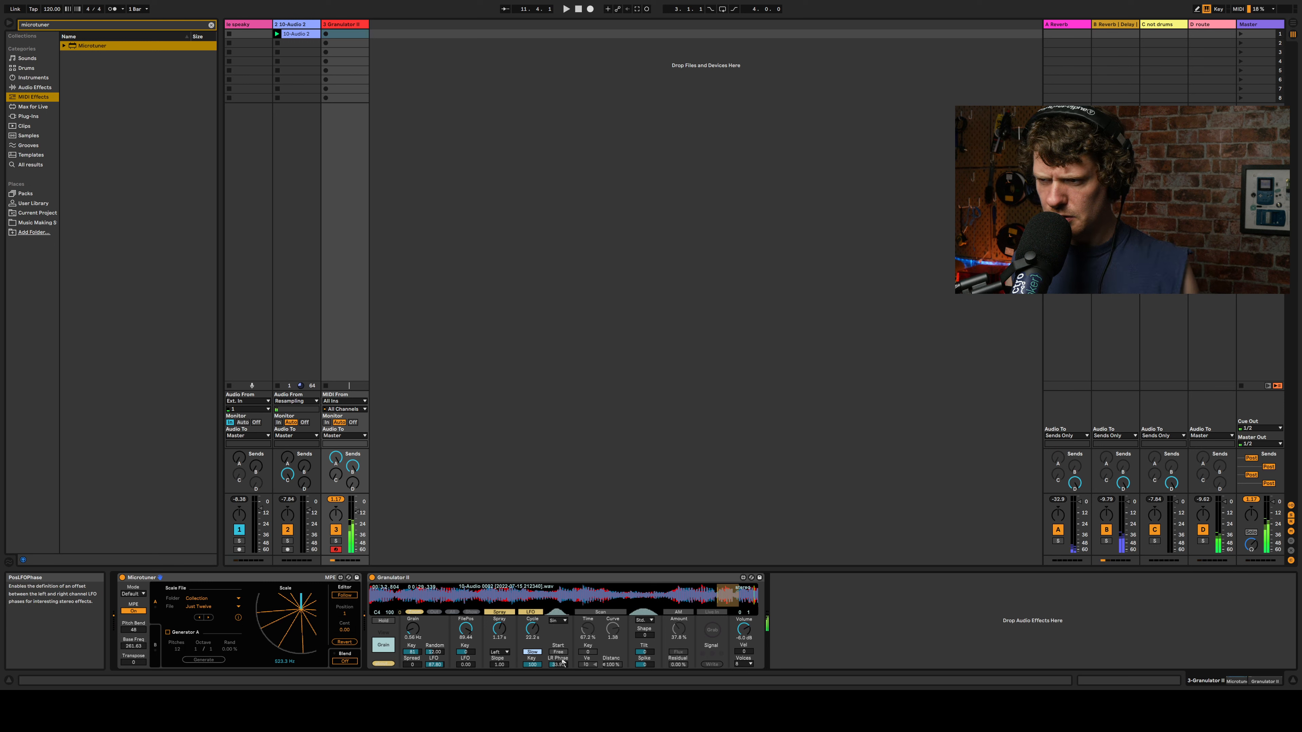
left_click_drag(532, 629, 532, 647)
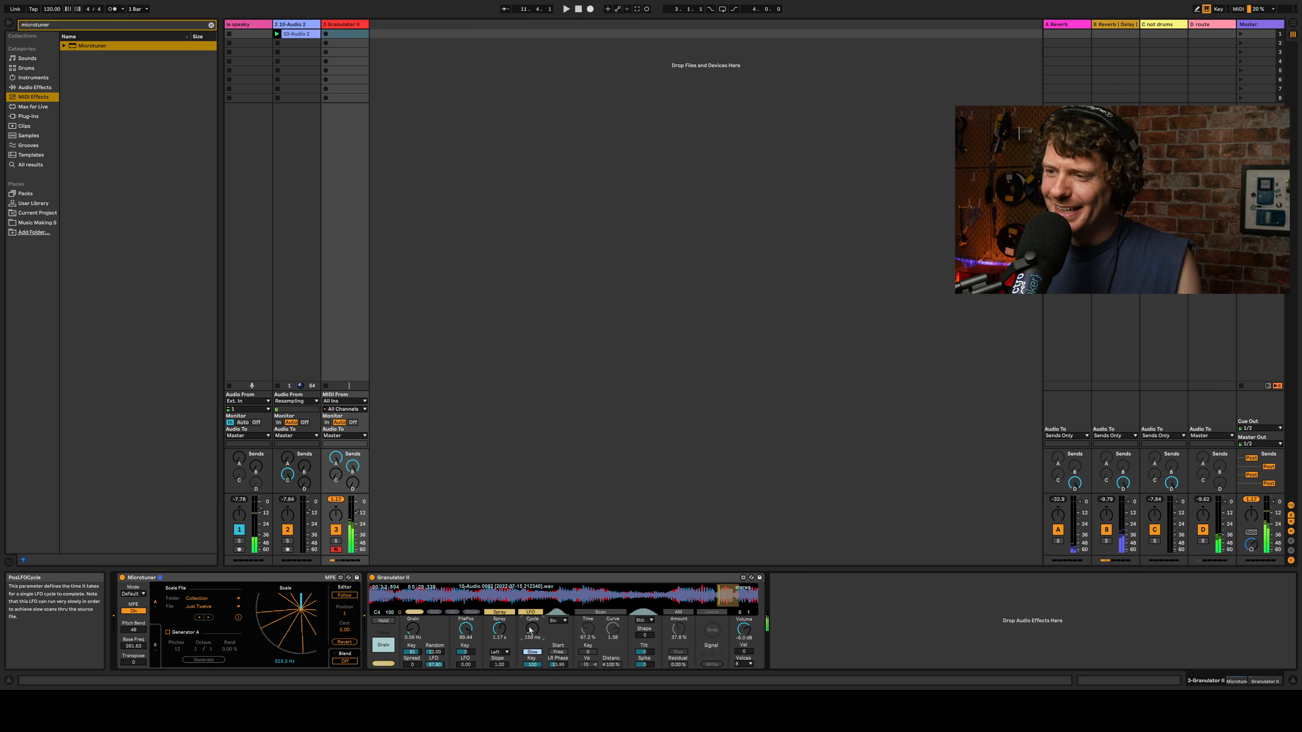
left_click(559, 678)
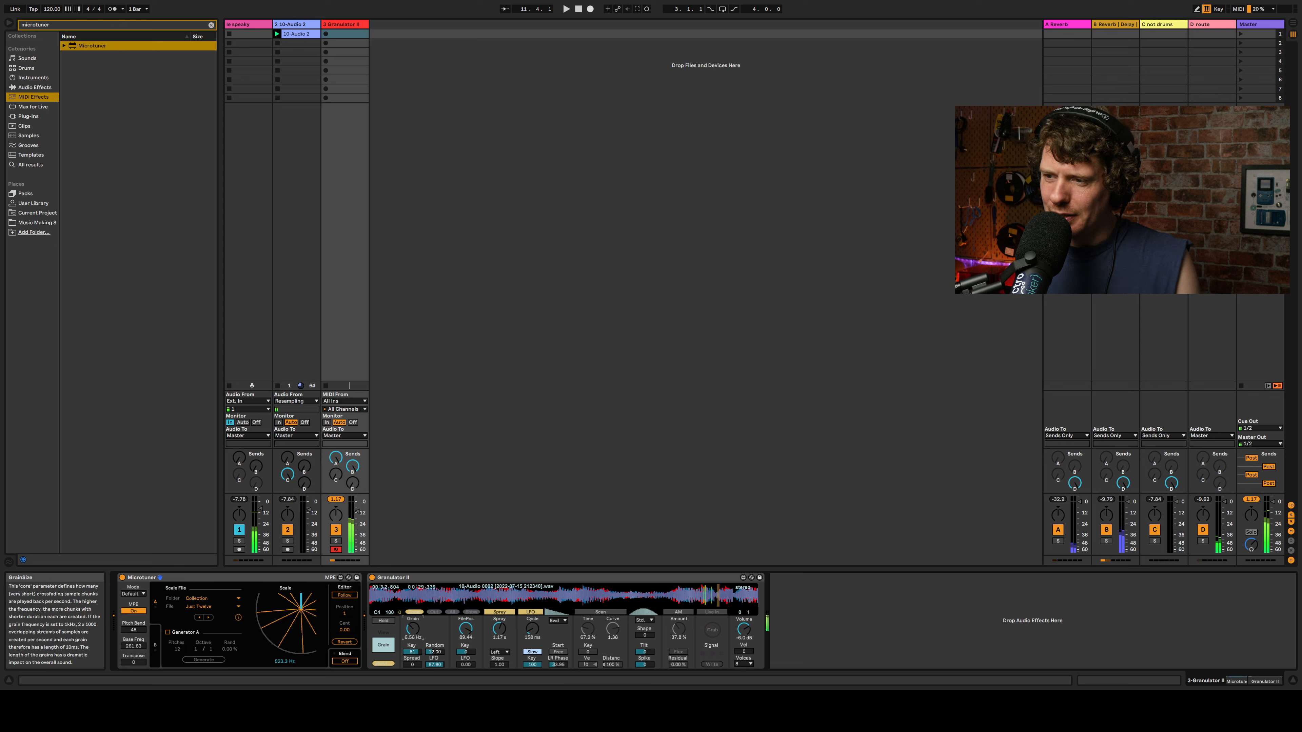
Step: Raise the grain frequency to about 4.8 Hz, readjust the grain spread and set the position LFO waveform to S&H
left_click_drag(412, 629, 412, 633)
left_click(412, 664)
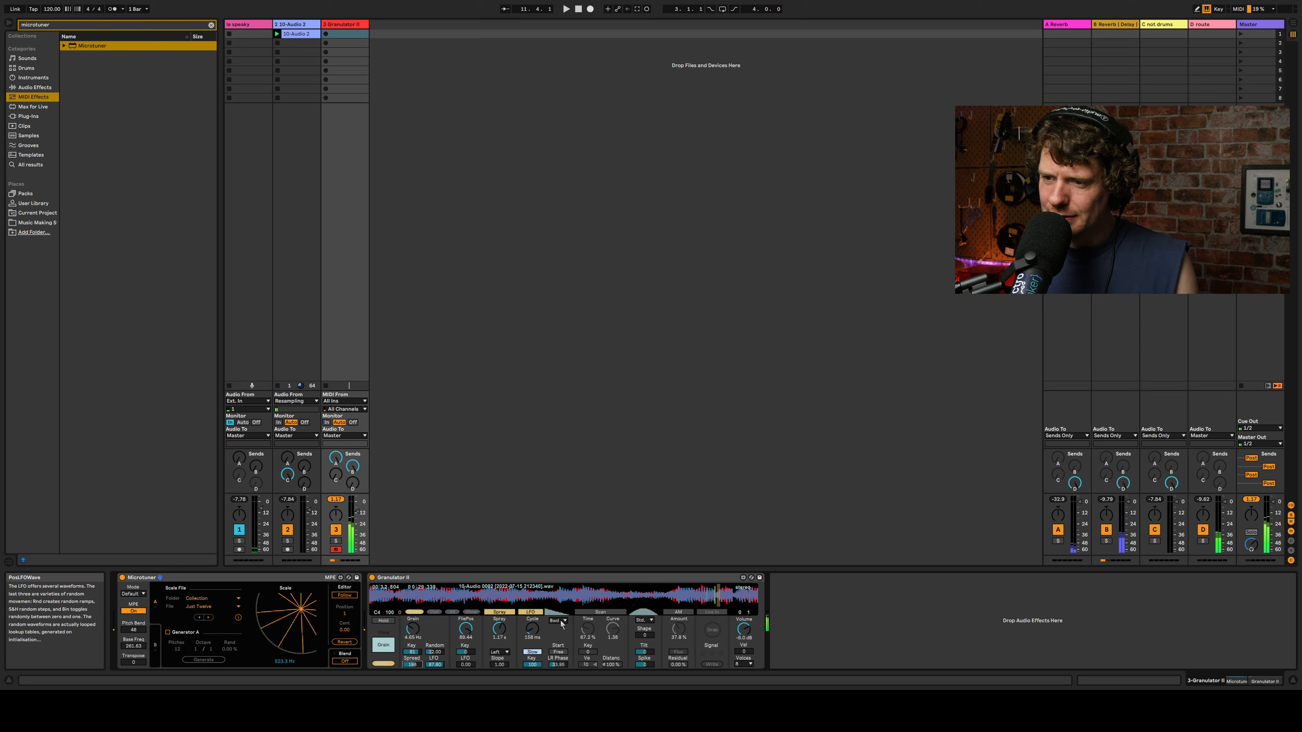
left_click(555, 679)
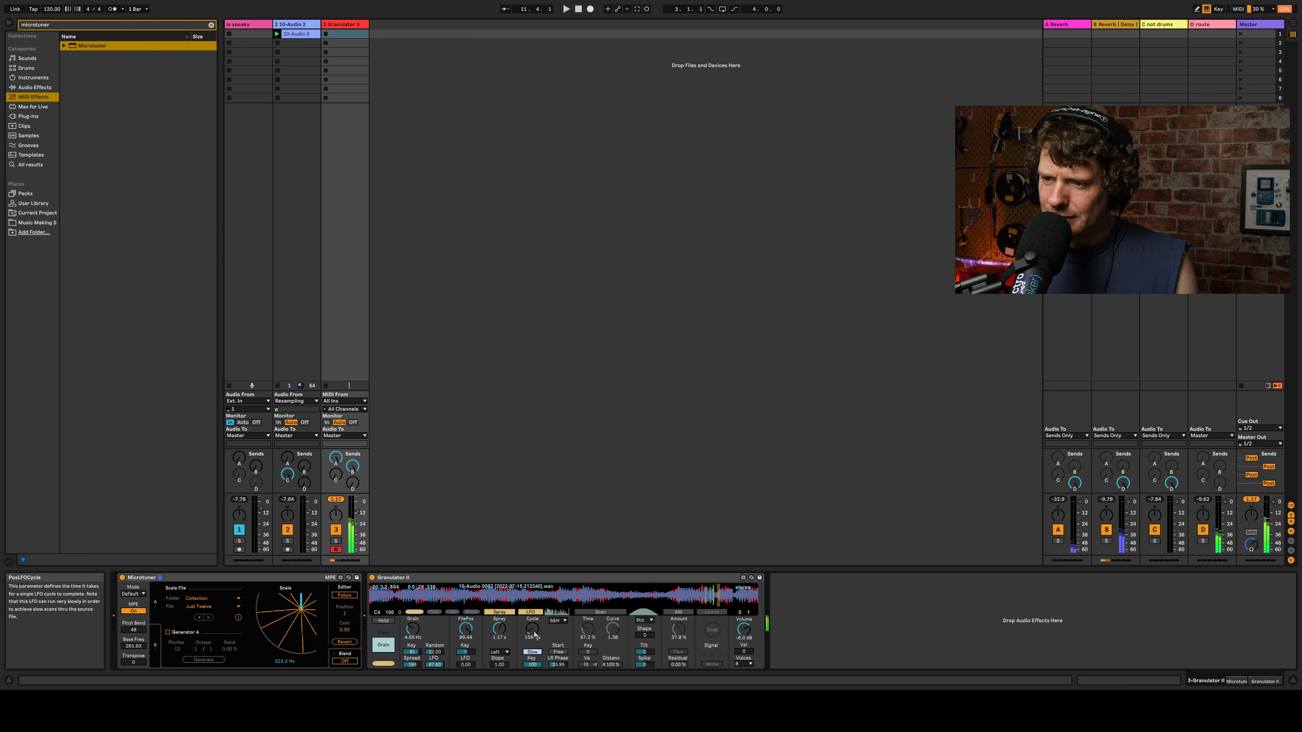
Step: Shorten the position LFO cycle to about 501 ms with Slow off, try its Start retrigger, and adjust the key and LR Phase amounts
left_click_drag(532, 629, 532, 618)
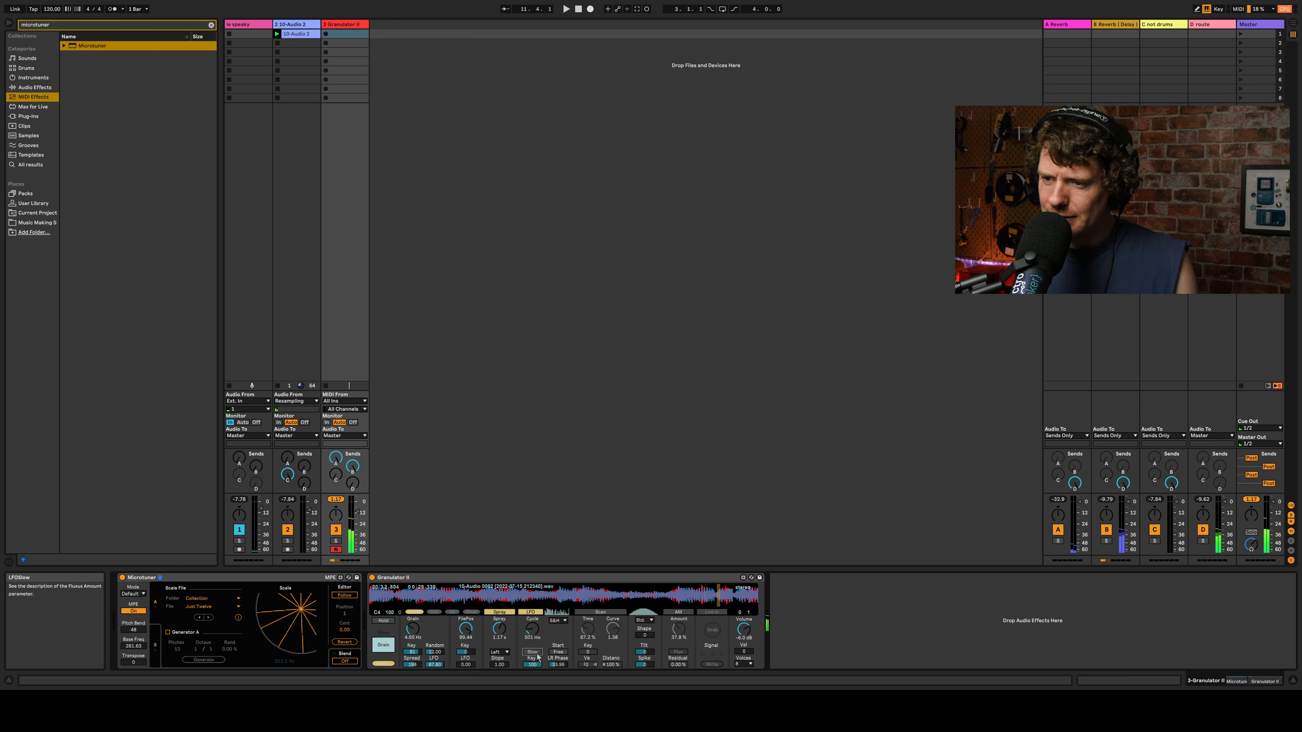
left_click(561, 653)
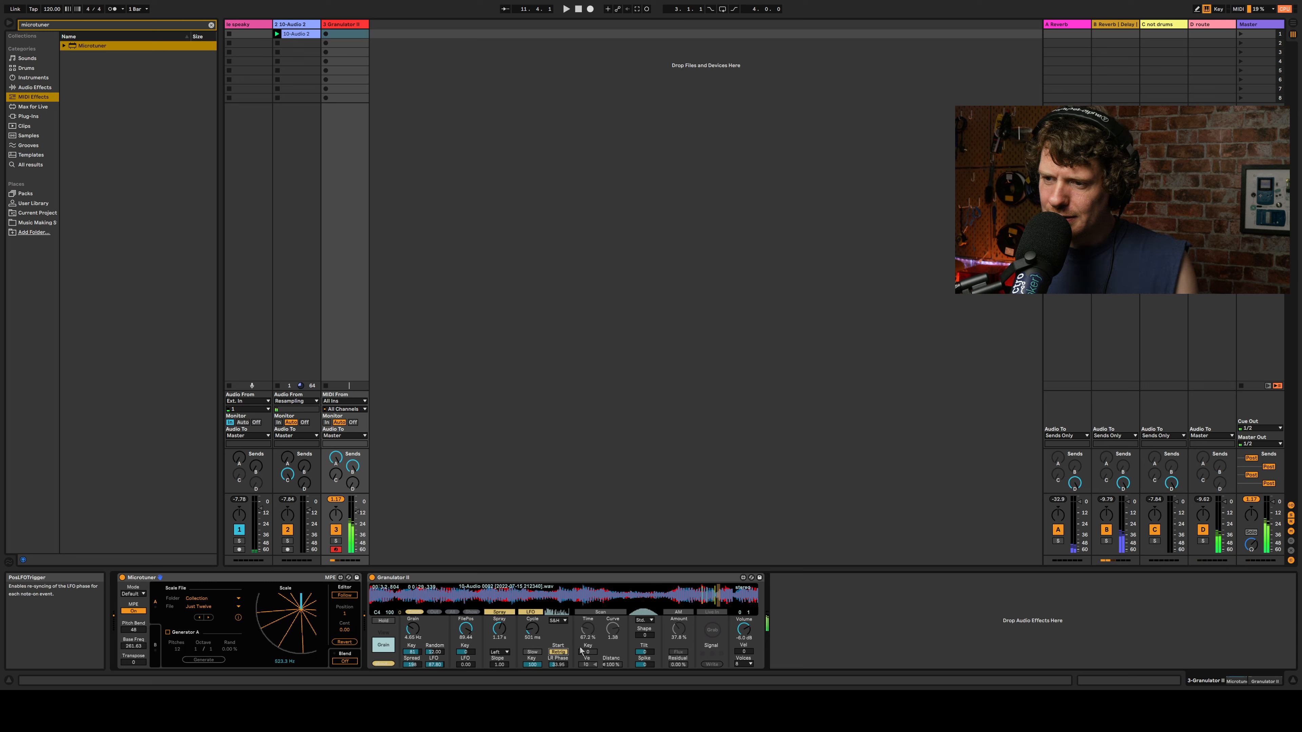
left_click(564, 652)
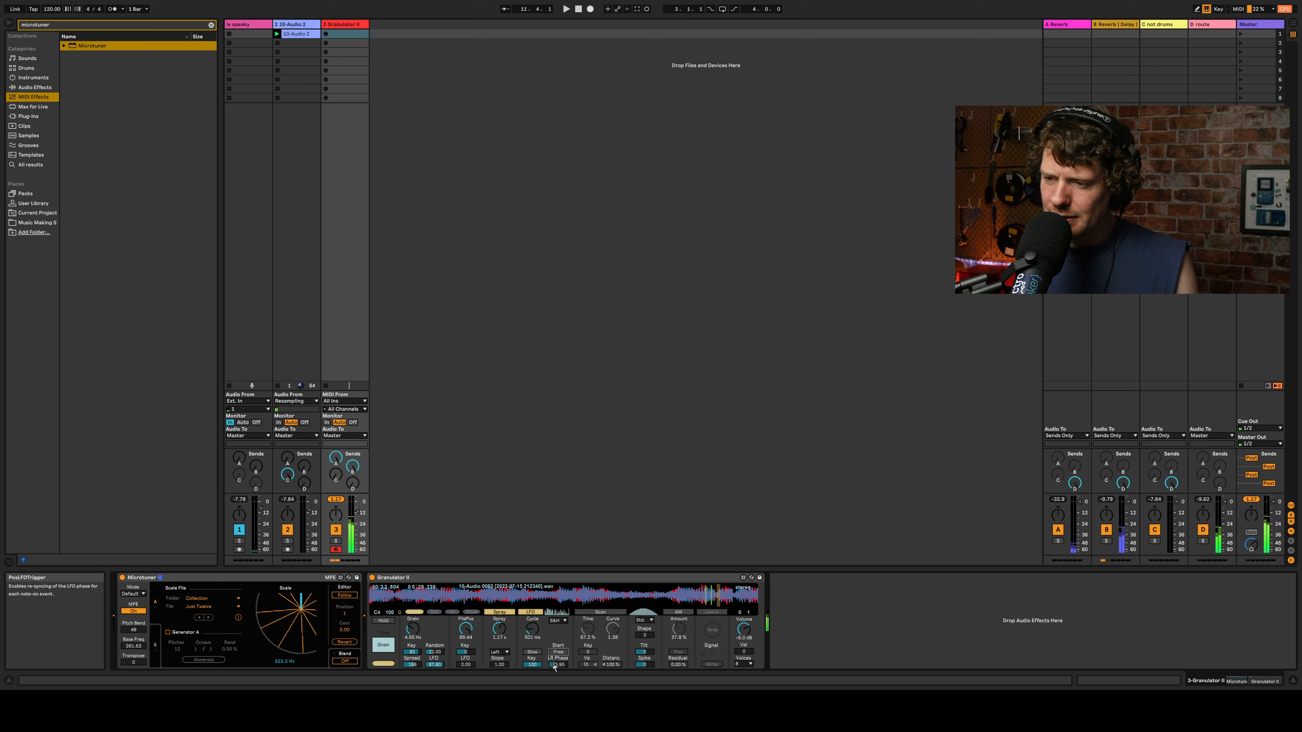
left_click_drag(532, 664, 558, 645)
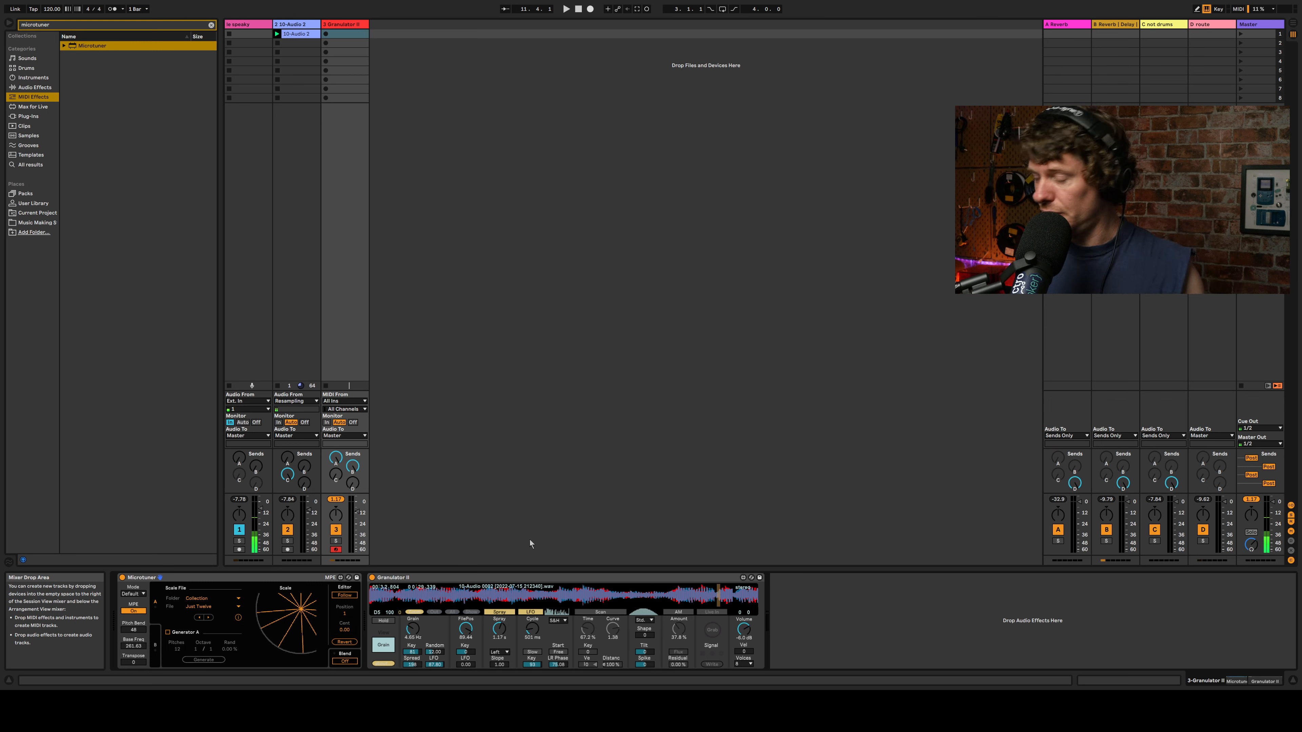
Step: Insert an audio track after the Granulator II track, and beside it add a second Granulator II on its own track with Live In enabled
left_click(348, 24)
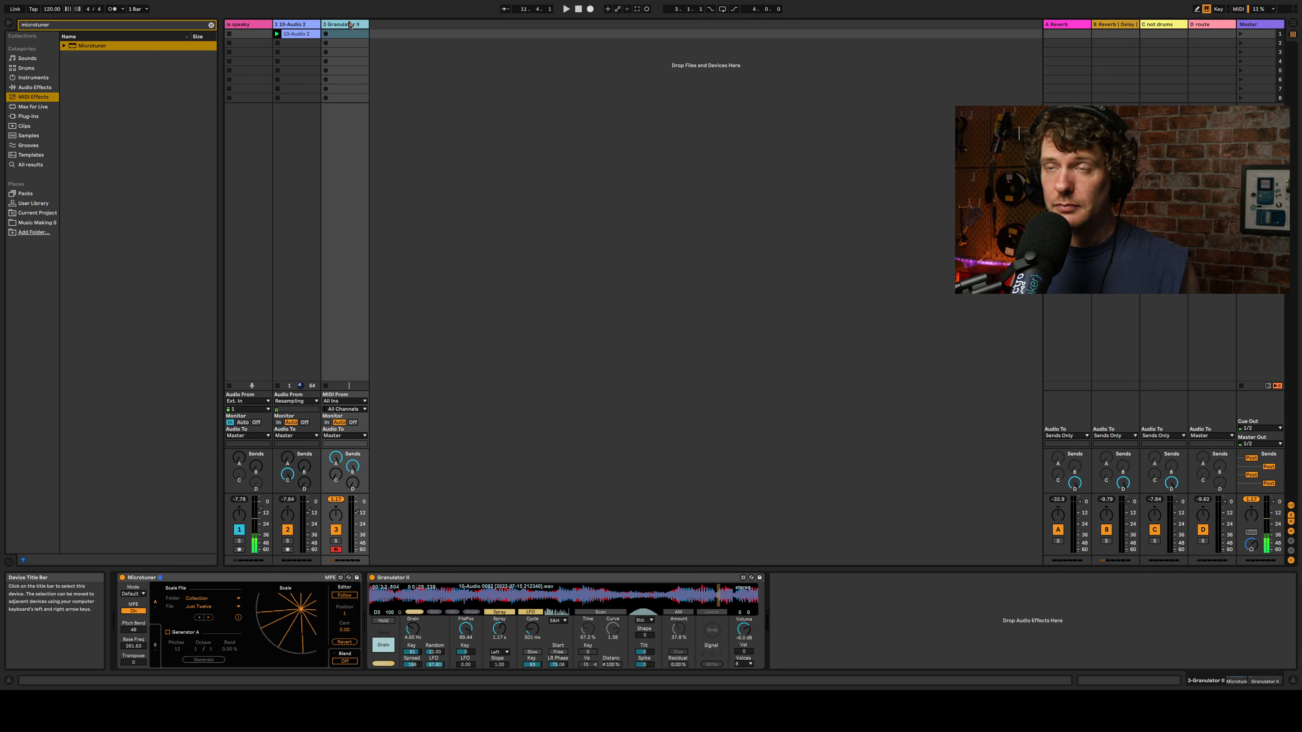
key("ctrl+t")
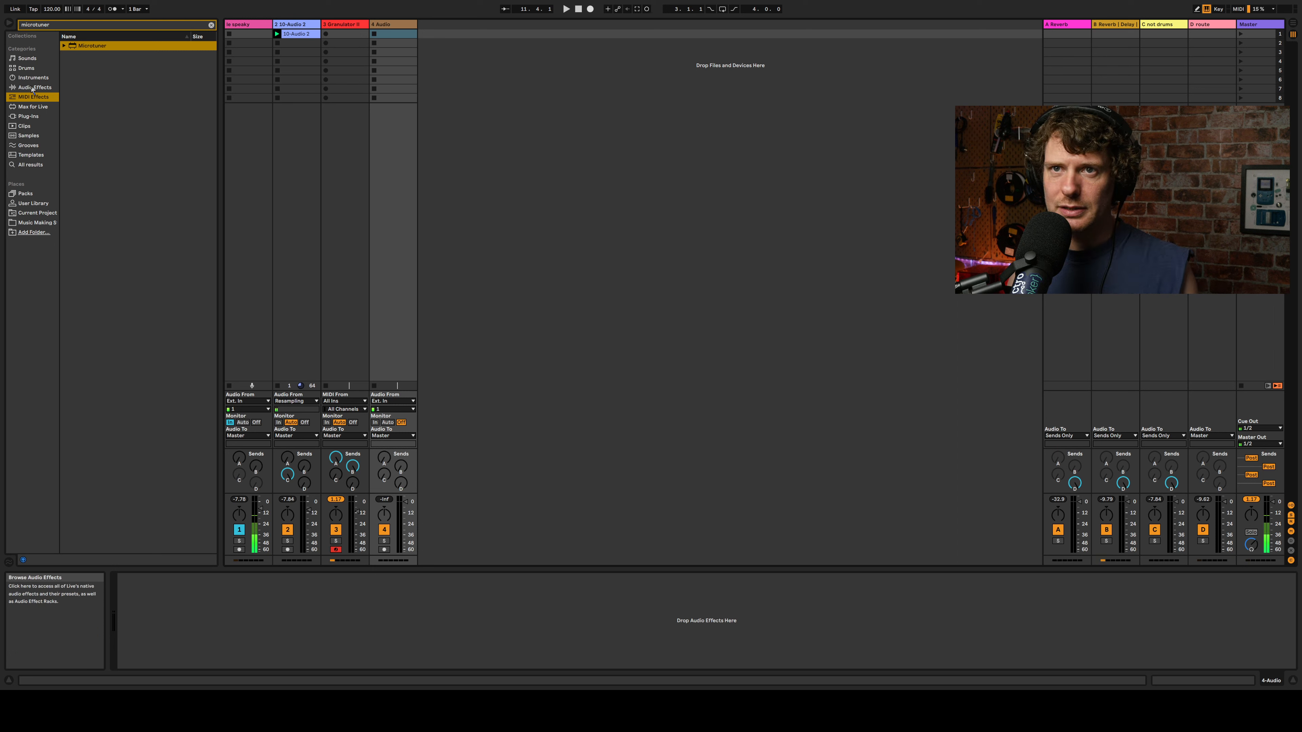
left_click(42, 106)
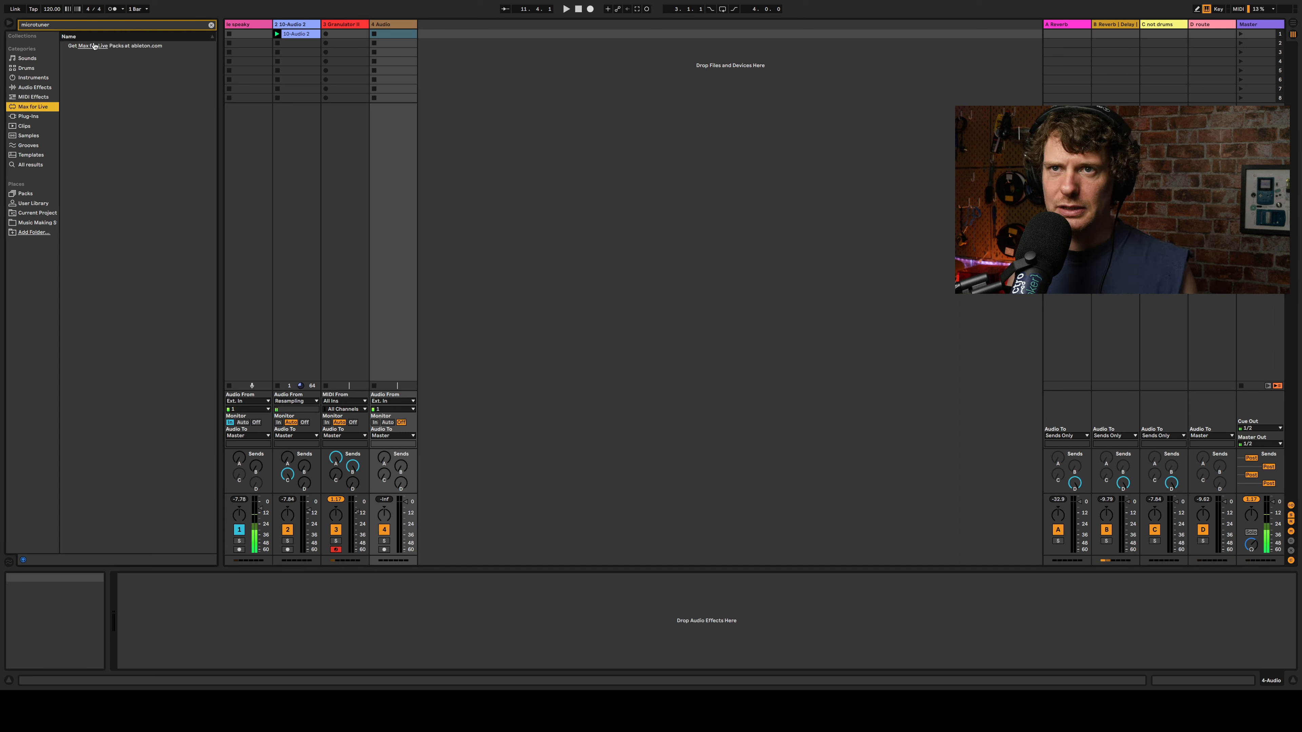
left_click(210, 24)
type("gran")
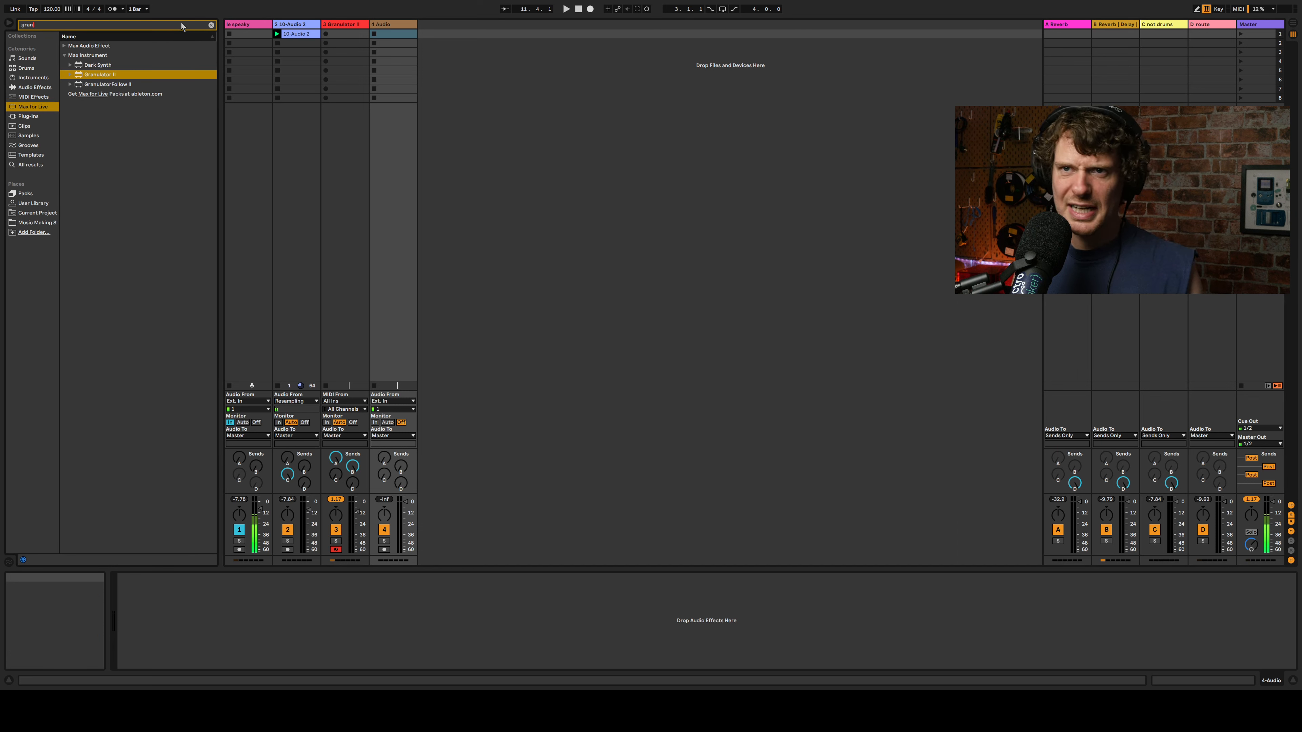
left_click_drag(136, 89, 422, 38)
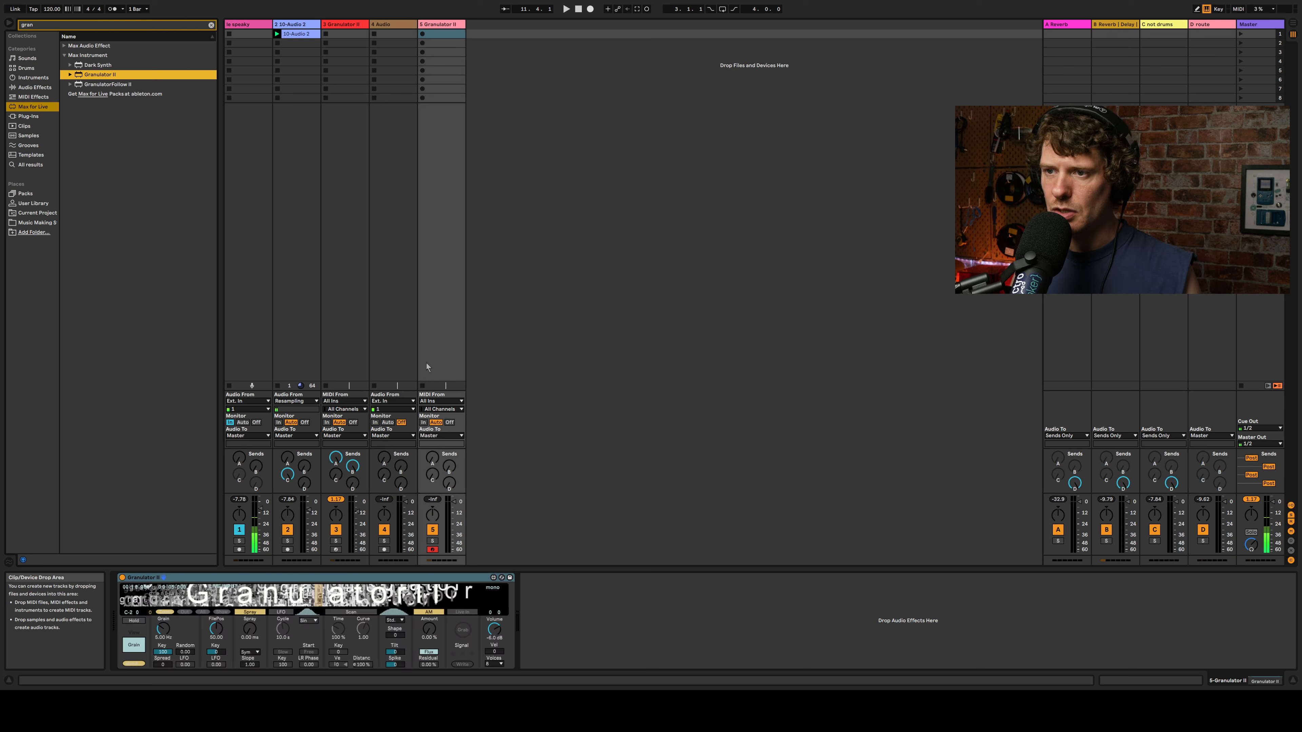
left_click(464, 613)
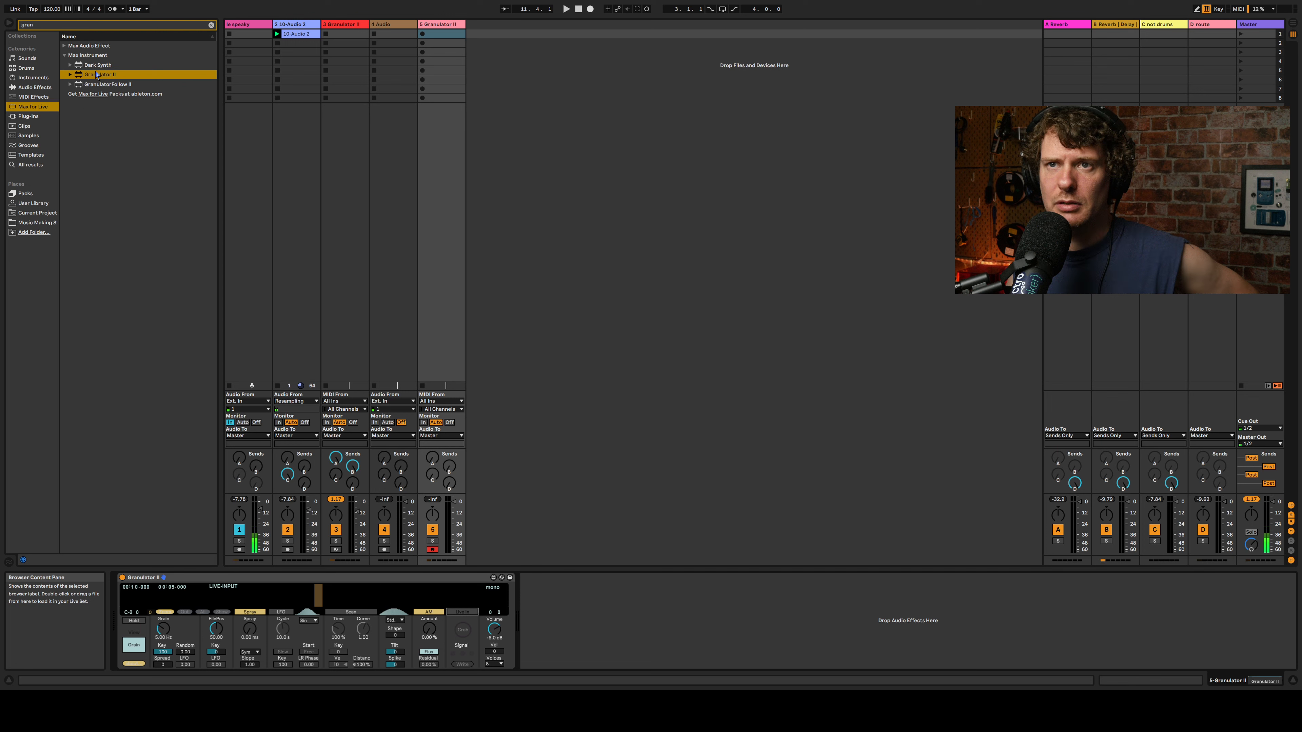
Step: Add the GranulatorInput II Max audio effect to the new audio track 4 and set the track's monitoring to In
left_click(69, 75)
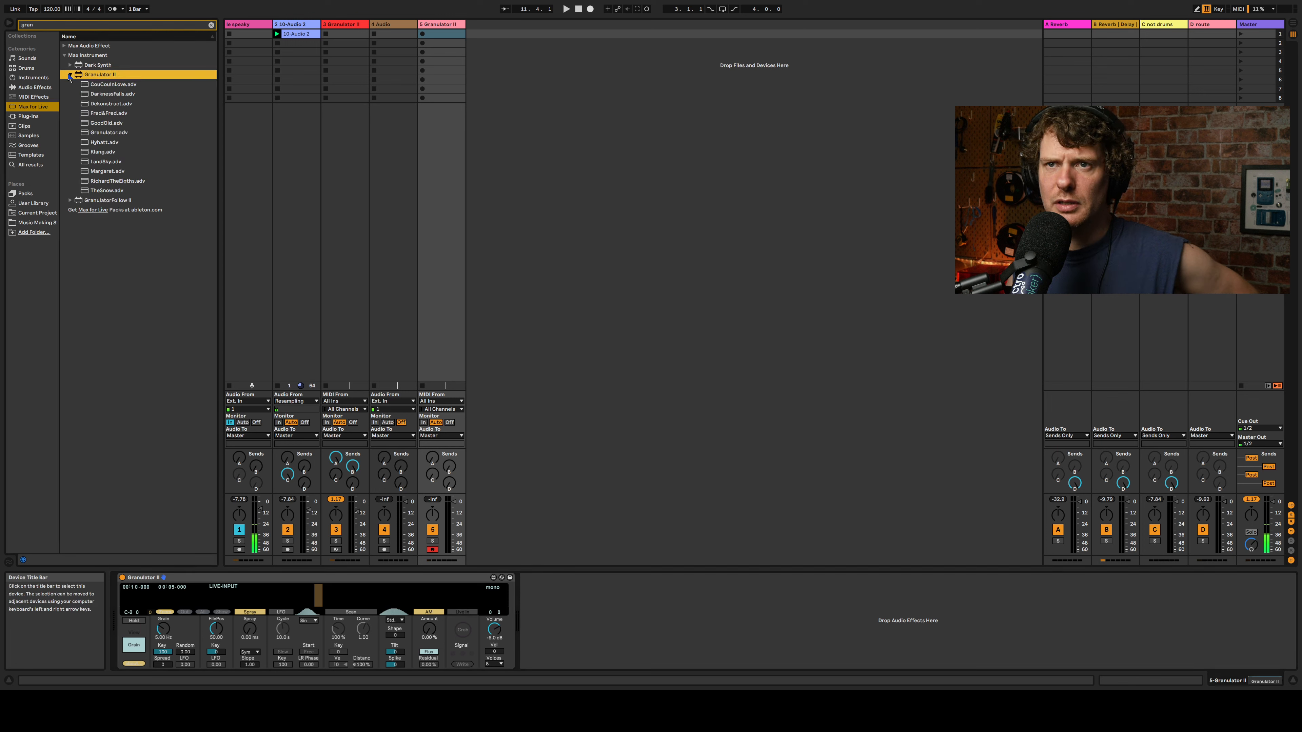
left_click(70, 85)
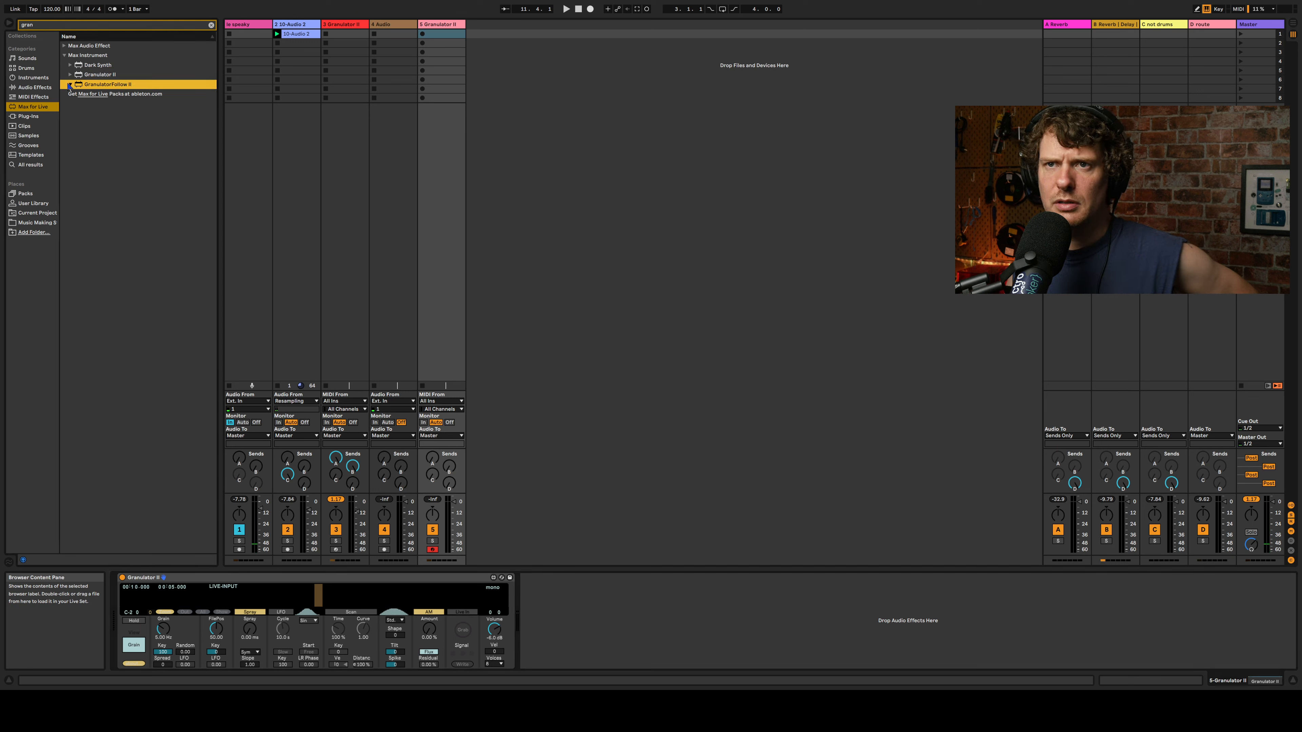
left_click(64, 45)
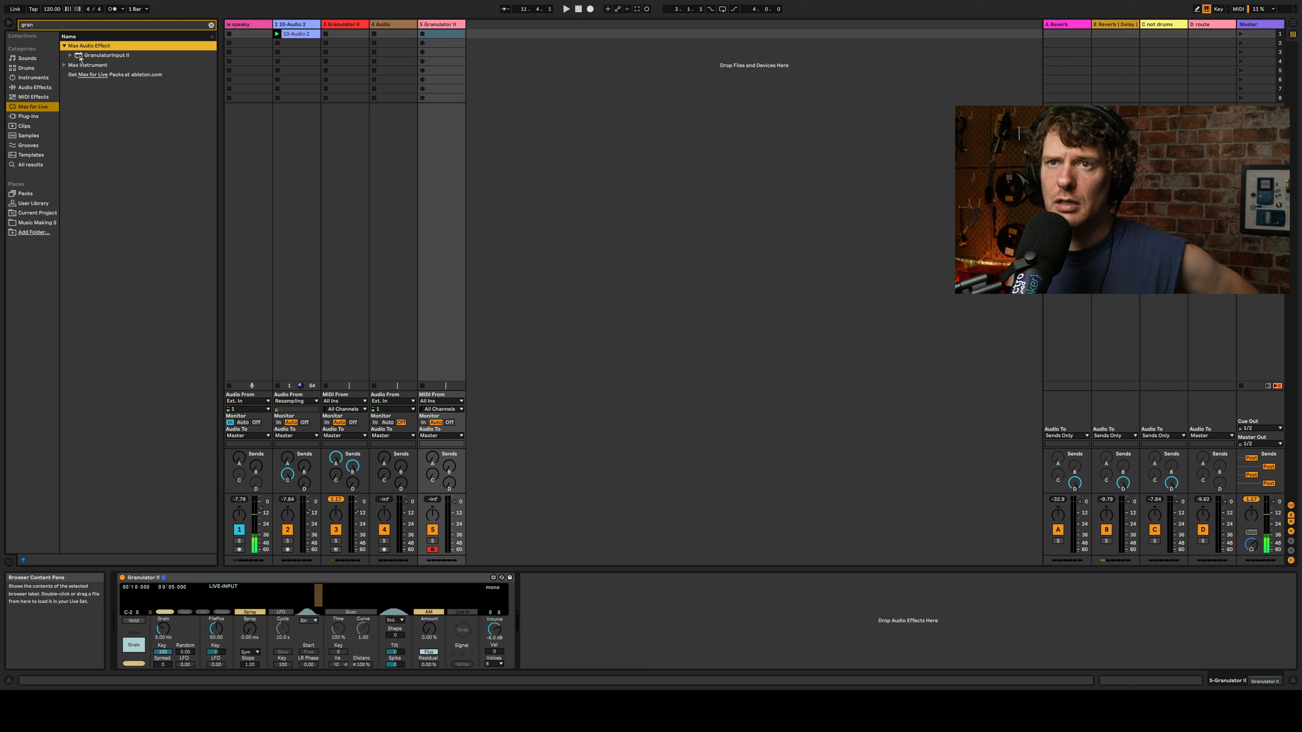
left_click_drag(80, 56, 356, 218)
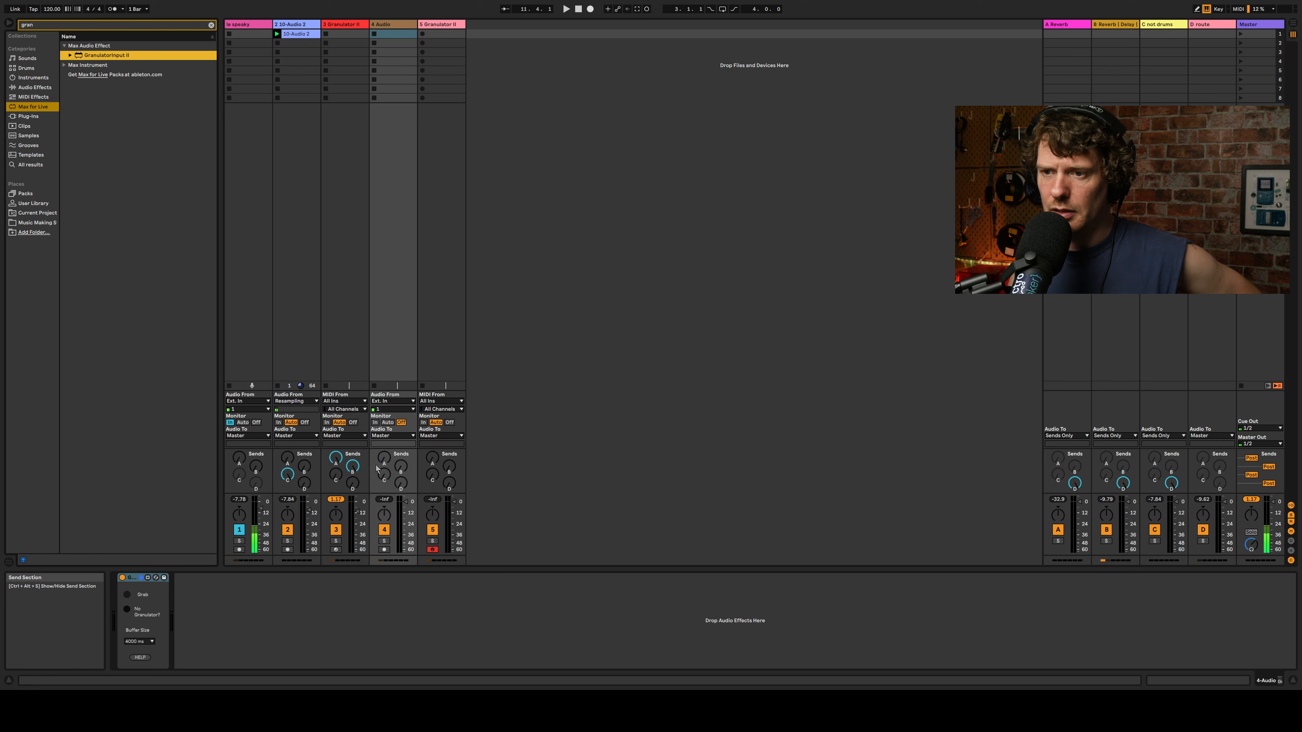
left_click(375, 422)
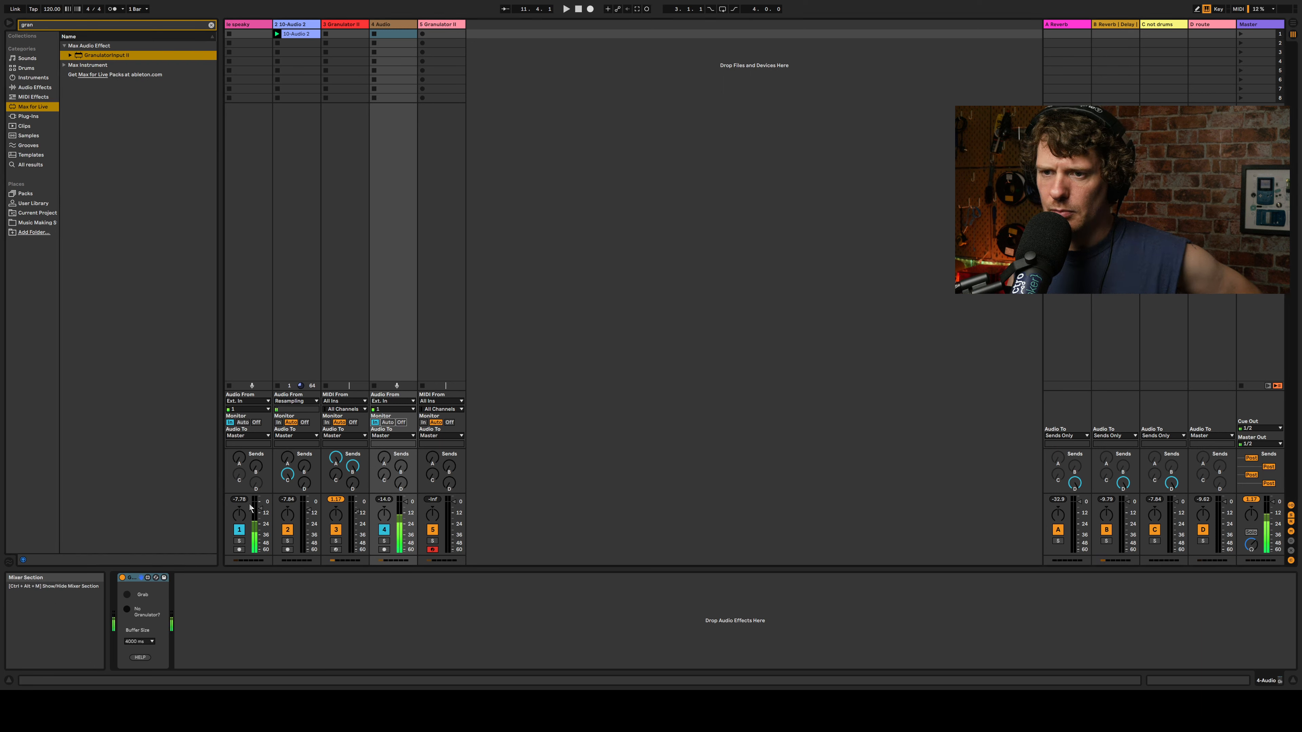
Step: Lower track 4's volume to about -5.3 dB and mute track 1 so the microphone input is heard only through track 4
left_click(239, 530)
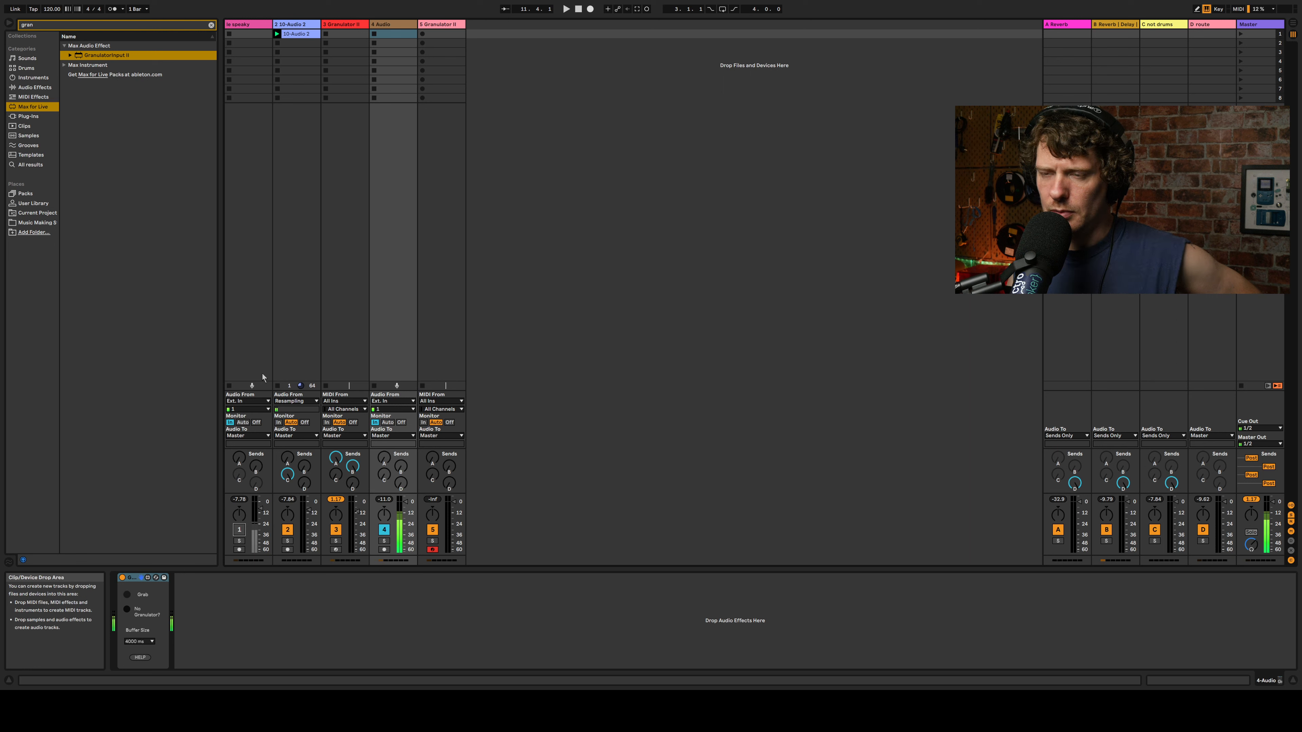
left_click(240, 530)
left_click(383, 530)
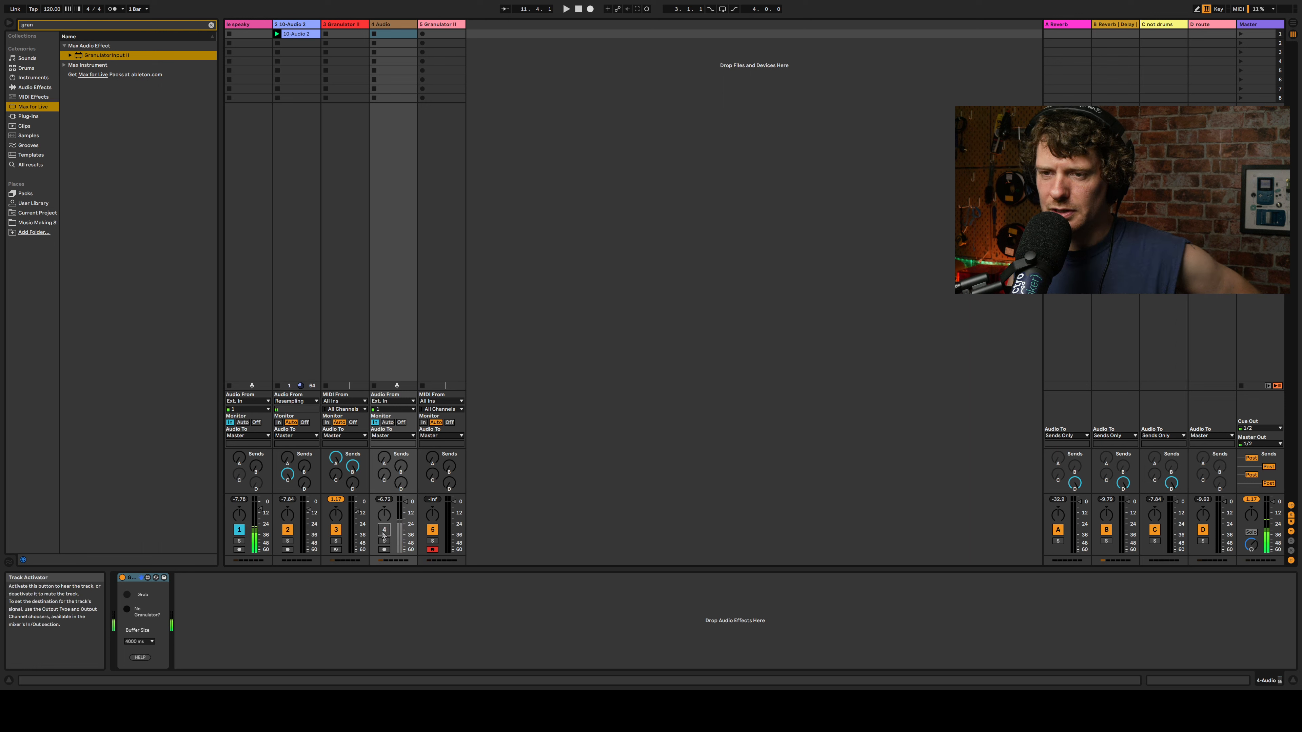
left_click_drag(406, 502, 406, 509)
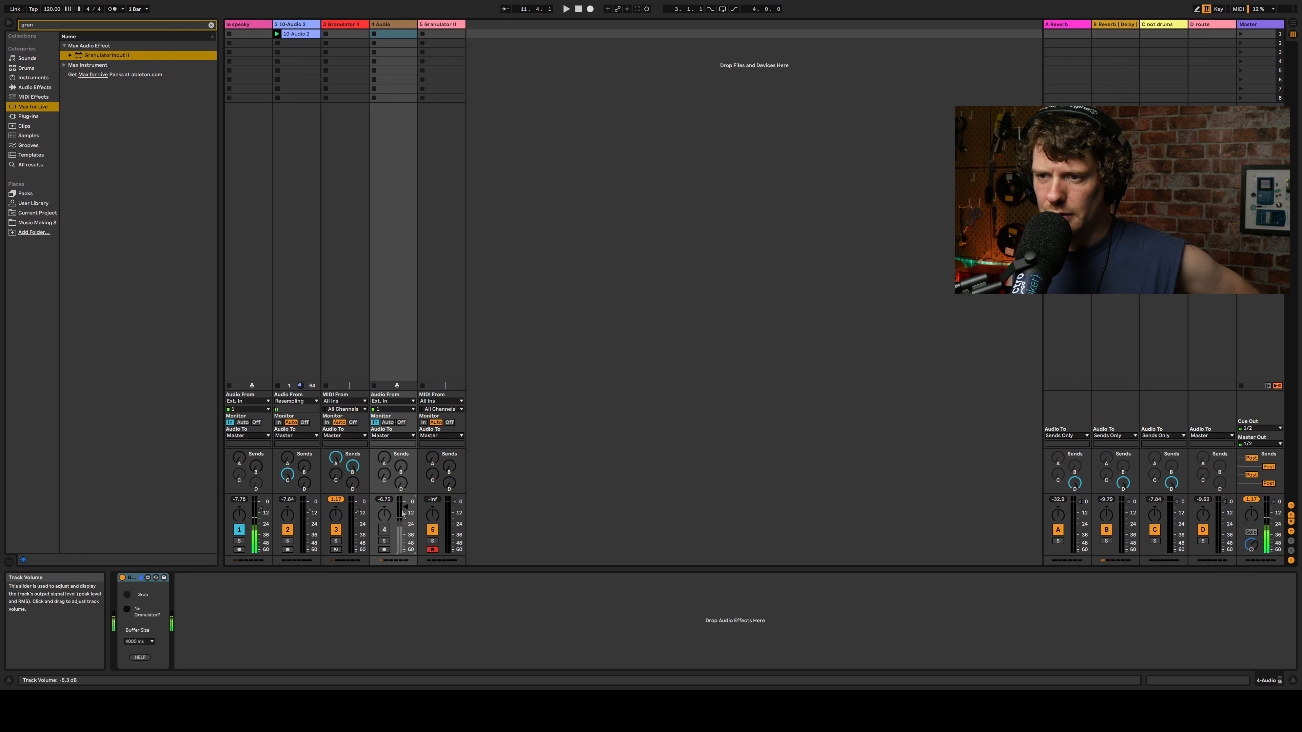
left_click(383, 529)
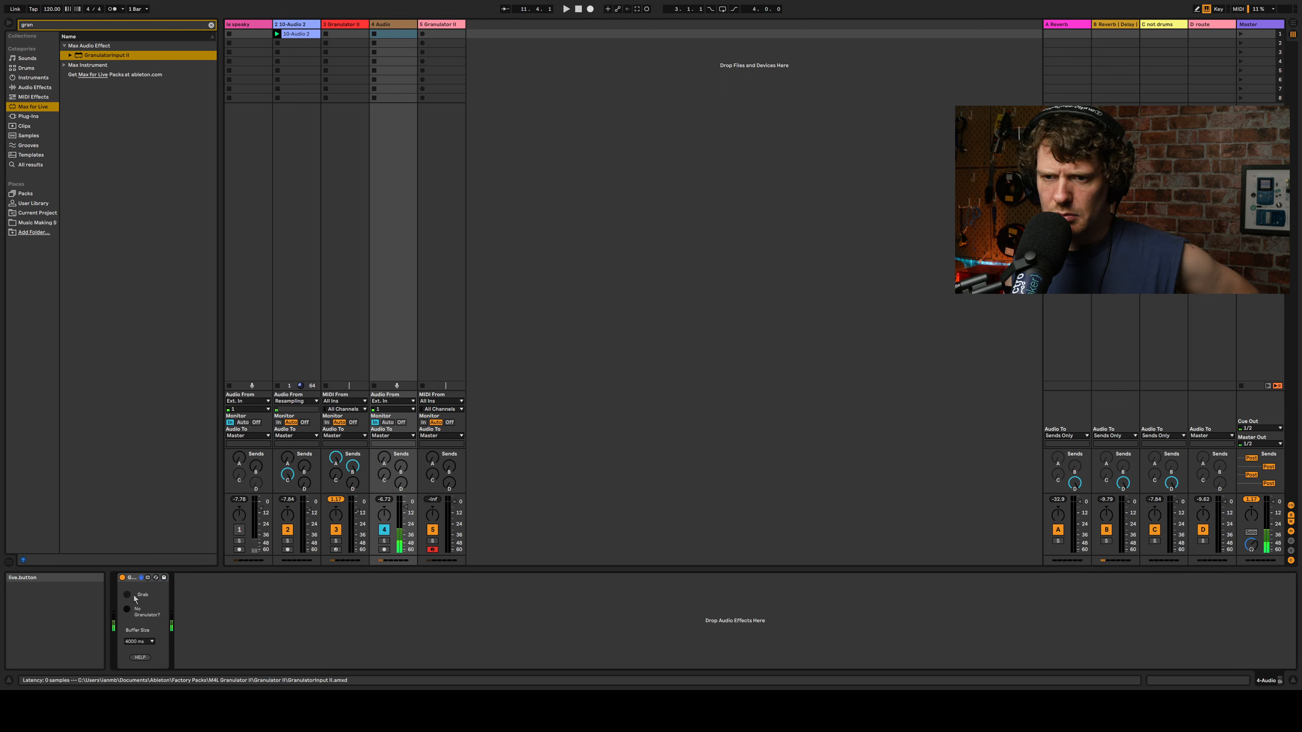
Step: Grab the live input into track 5's Granulator II and set the file position to about 80
left_click(420, 306)
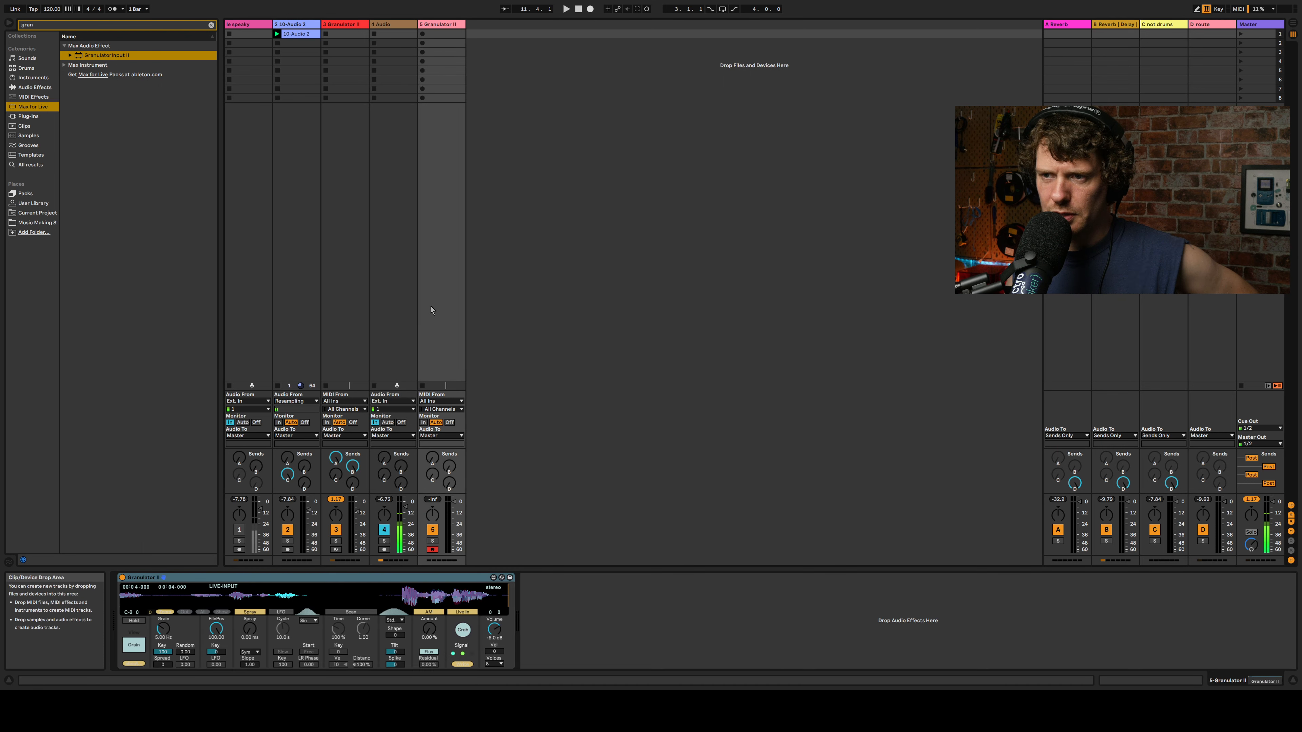
left_click(463, 634)
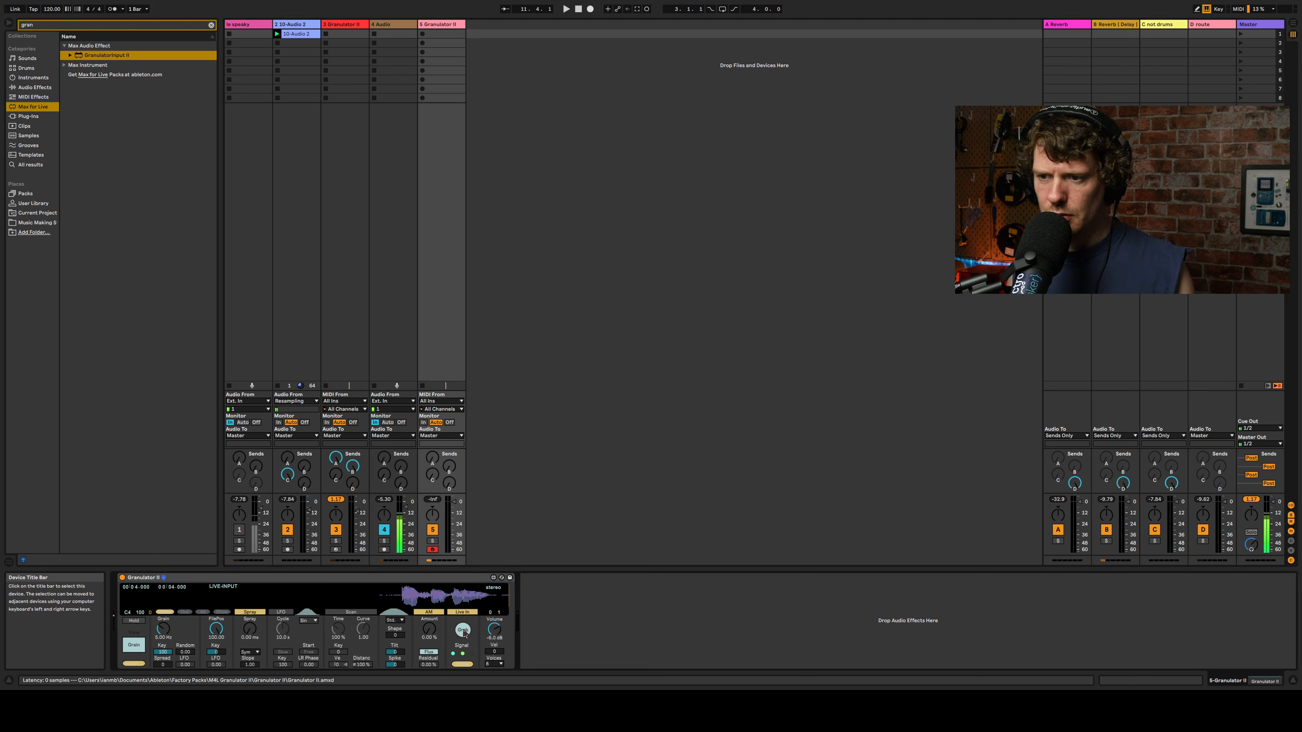
left_click(462, 629)
left_click(436, 598)
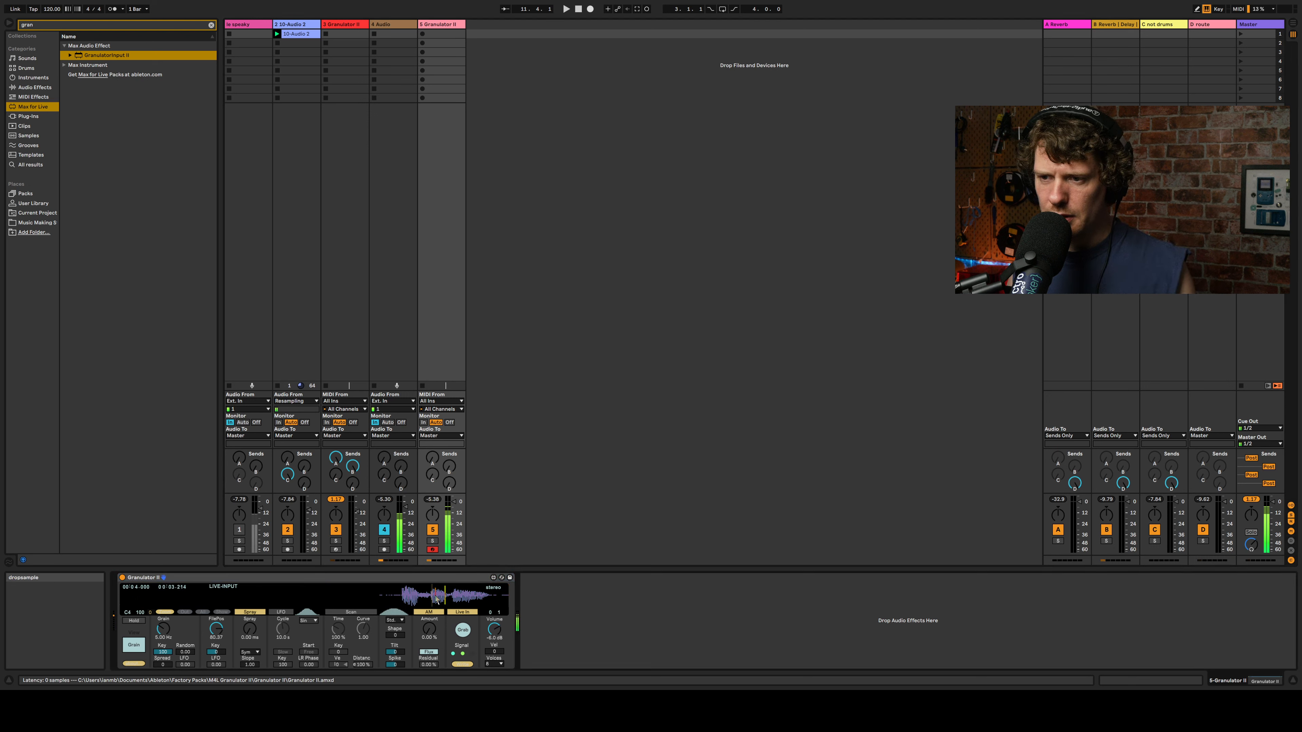
Step: Grab fresh live input buffers into Granulator II, trying file positions around 85 and 78 in the captured waveform
left_click(463, 632)
left_click(462, 631)
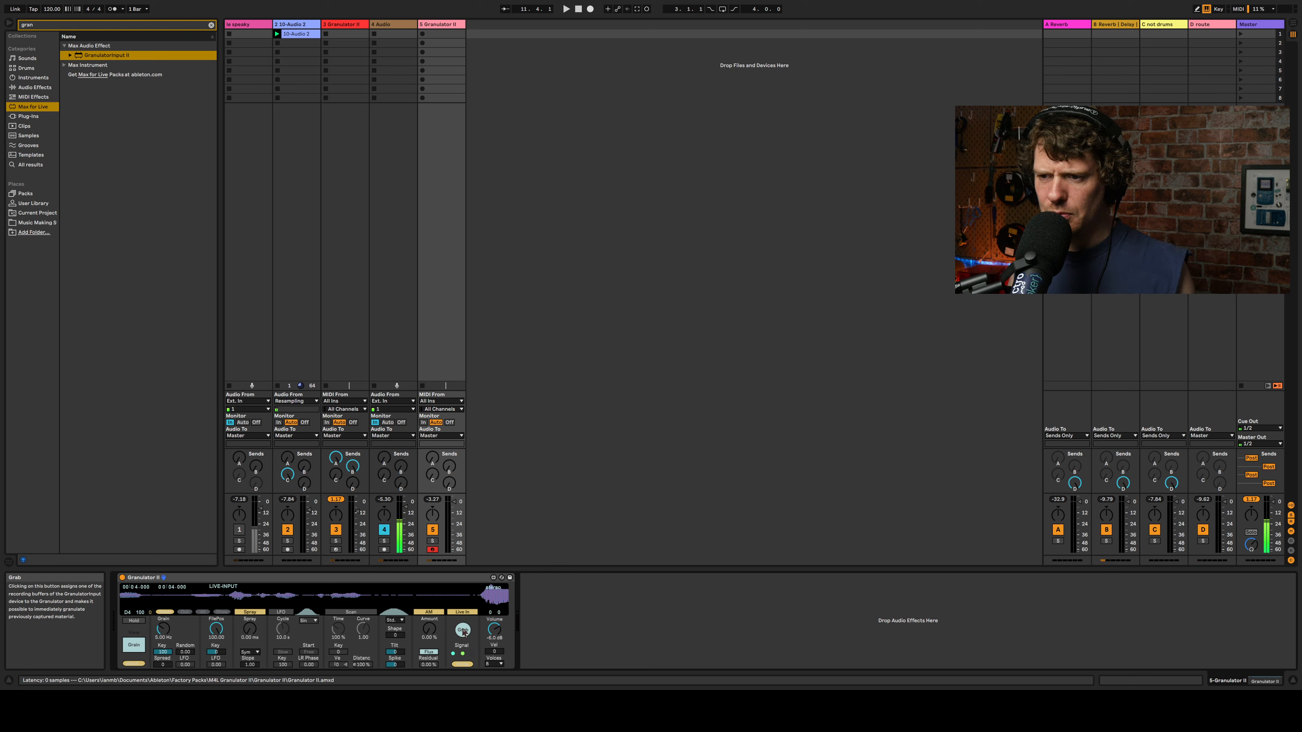
mouse_move(340, 596)
left_mouse_down()
mouse_move(269, 596)
mouse_move(474, 596)
mouse_move(450, 596)
left_mouse_up()
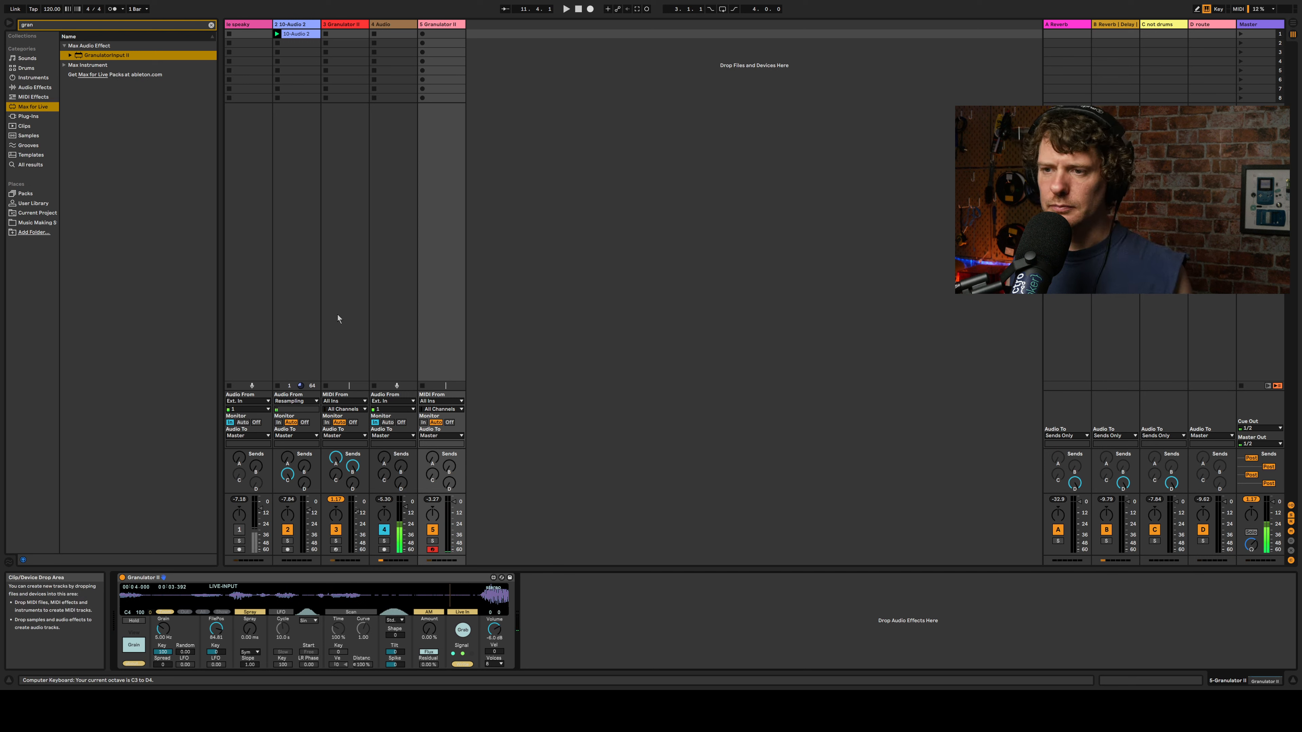
left_click(464, 636)
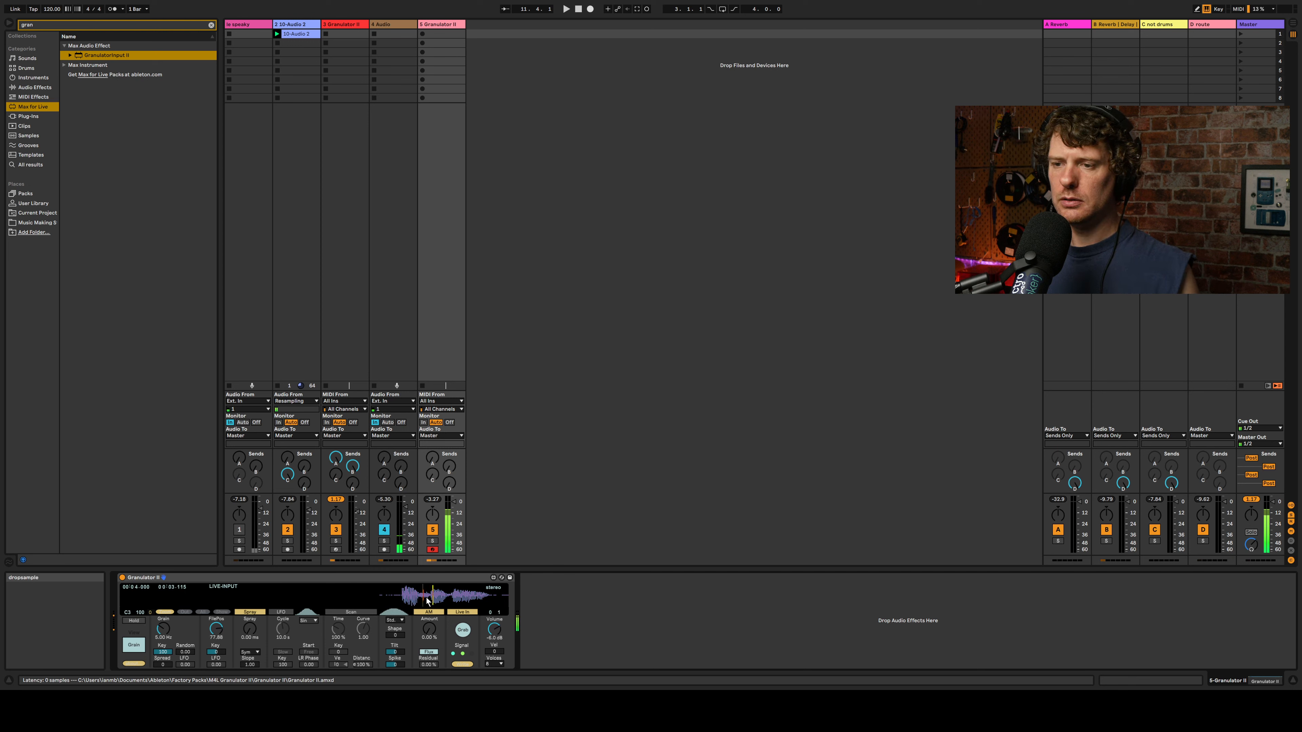
left_click(465, 630)
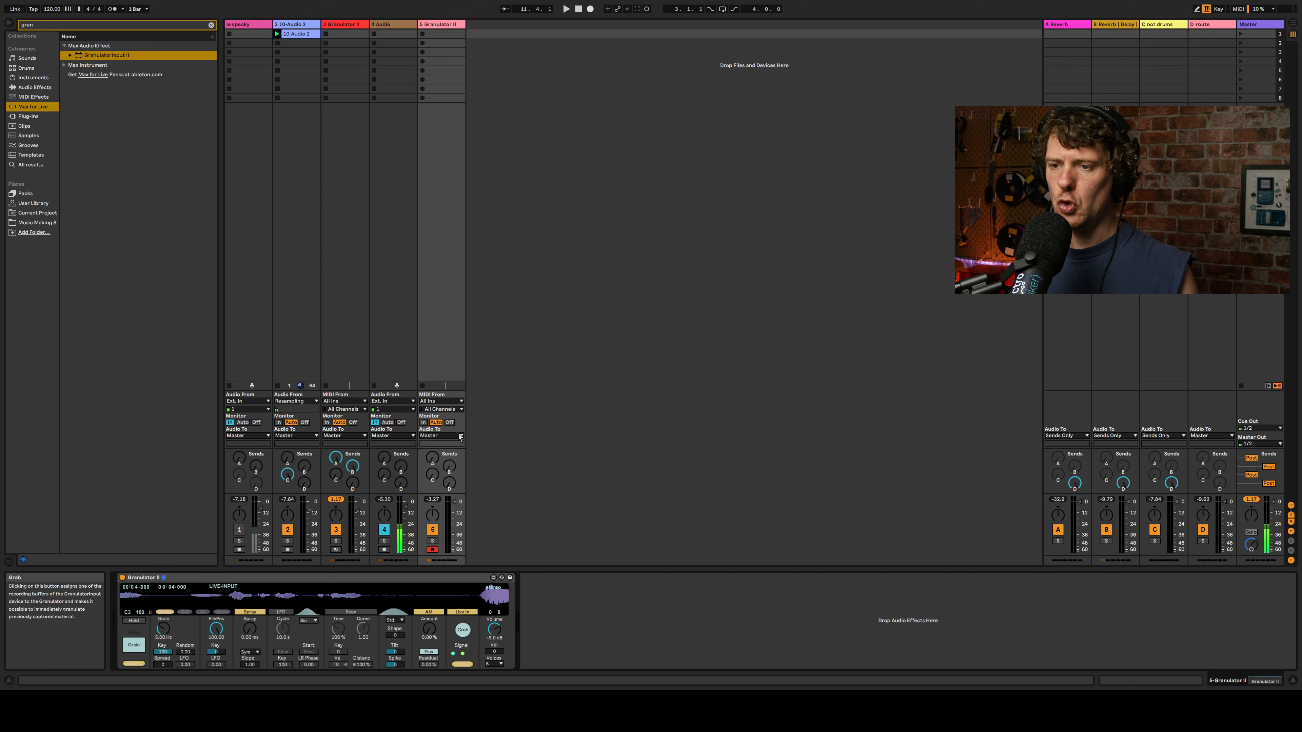
Step: Grab the signal through track 4's GranulatorInput II and again in Granulator II, trying file positions of about 75 and 80
left_click(373, 313)
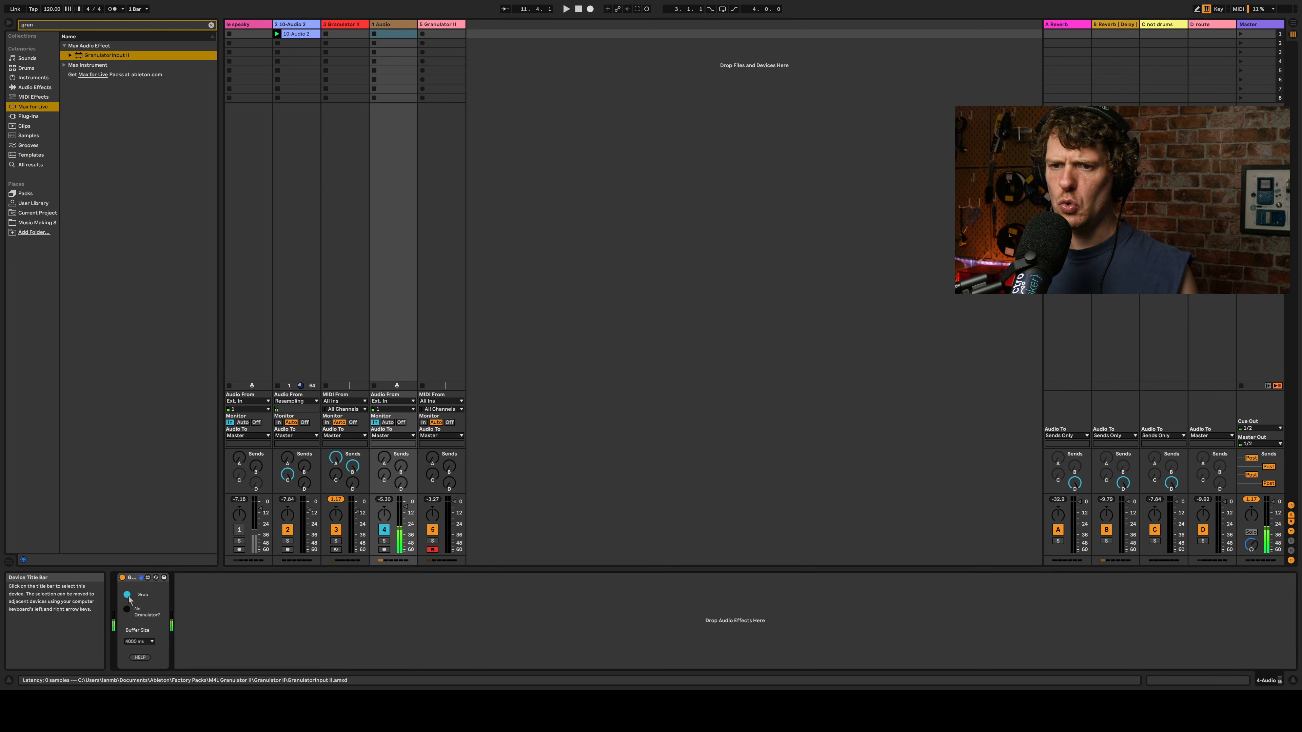
left_click(428, 177)
left_click(458, 628)
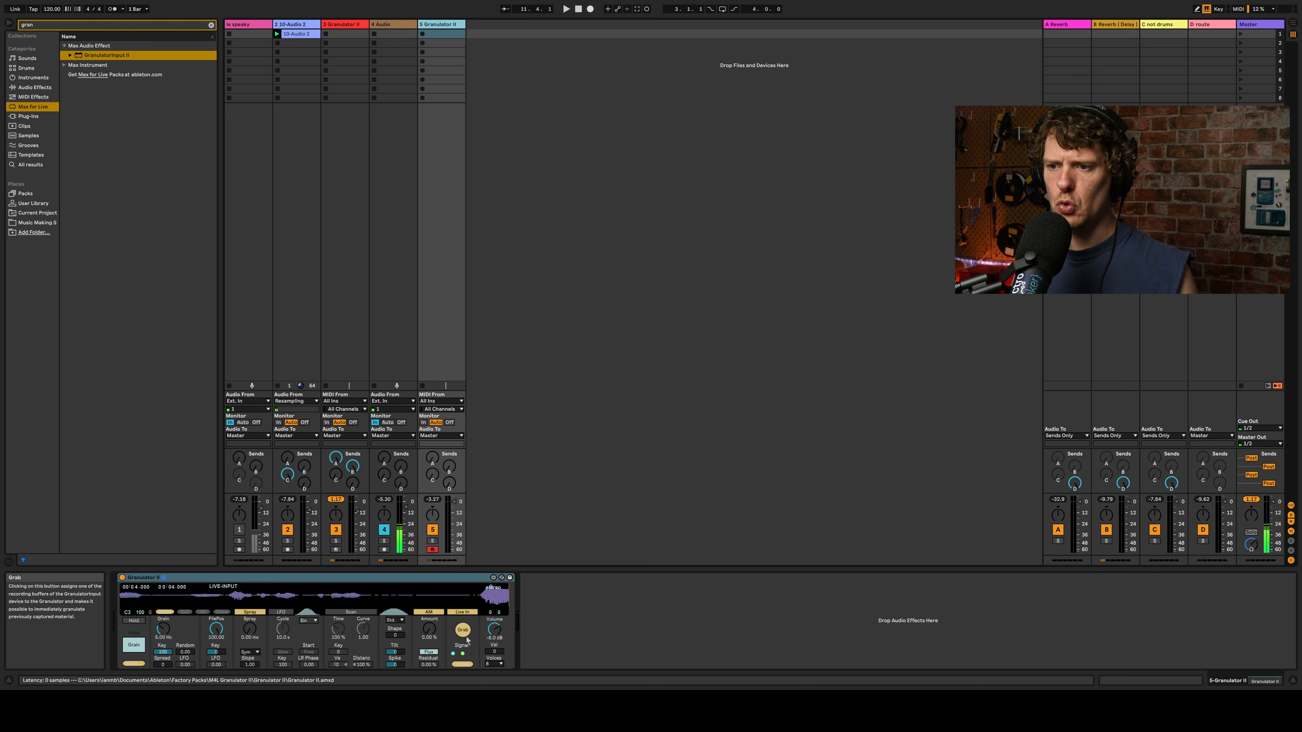
left_click(488, 595)
mouse_move(393, 594)
left_mouse_down()
mouse_move(276, 596)
mouse_move(419, 596)
left_mouse_up()
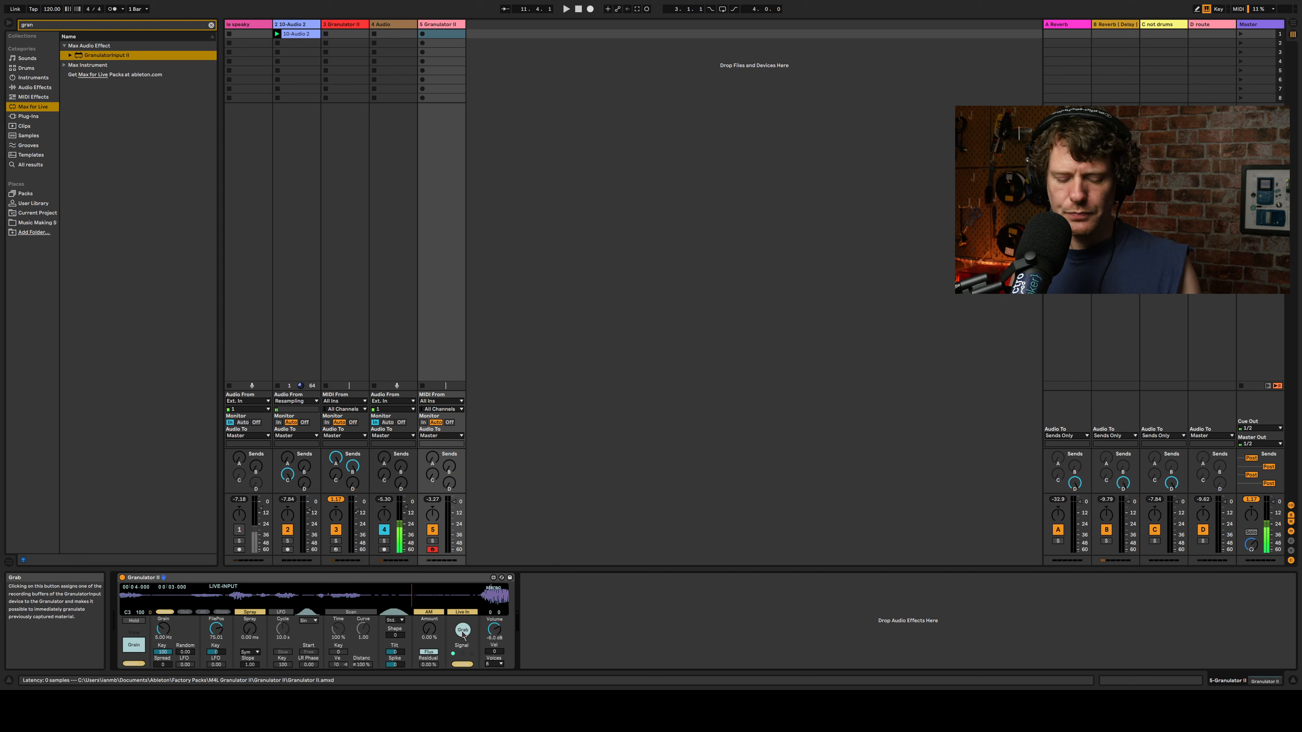
left_click(463, 632)
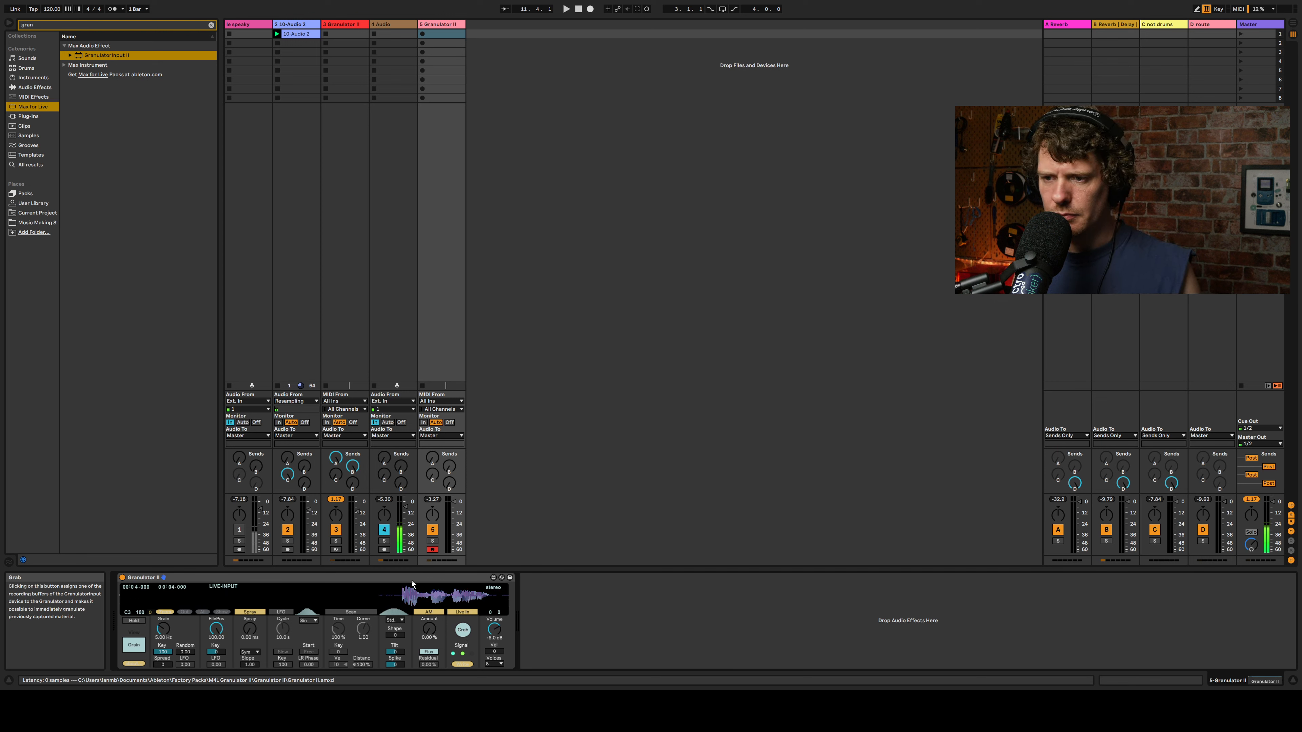
mouse_move(430, 595)
left_mouse_down()
mouse_move(453, 595)
mouse_move(383, 598)
mouse_move(500, 599)
mouse_move(440, 599)
left_mouse_up()
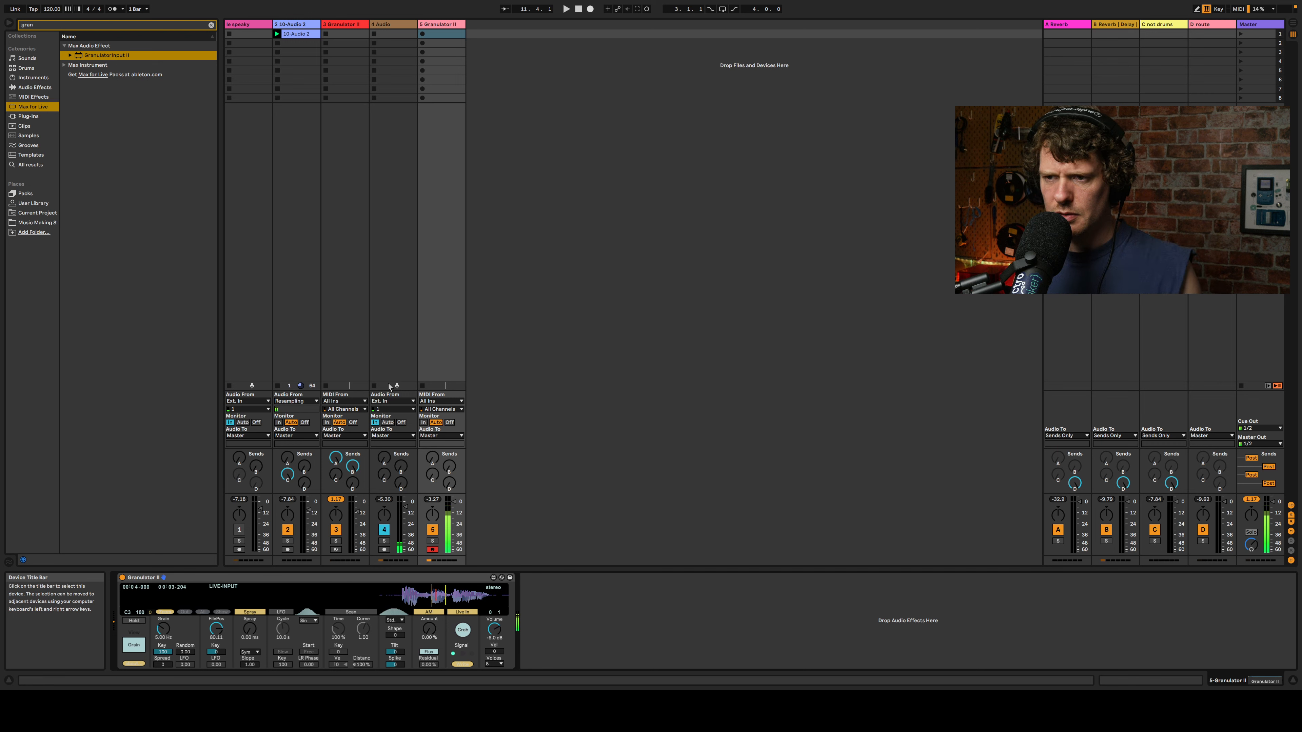
Step: Capture the input again with GranulatorInput II, grab it into track 5's Granulator II and set the file position to about 65
left_click(377, 282)
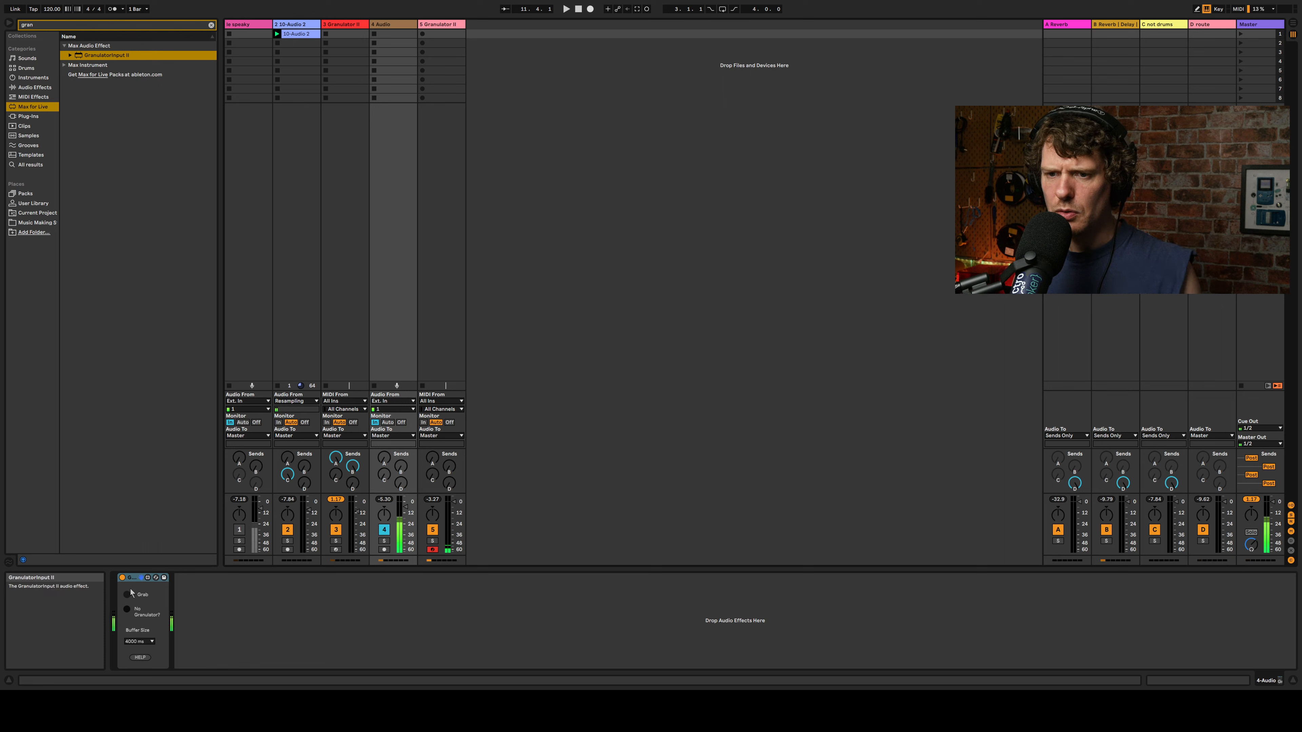
left_click(127, 596)
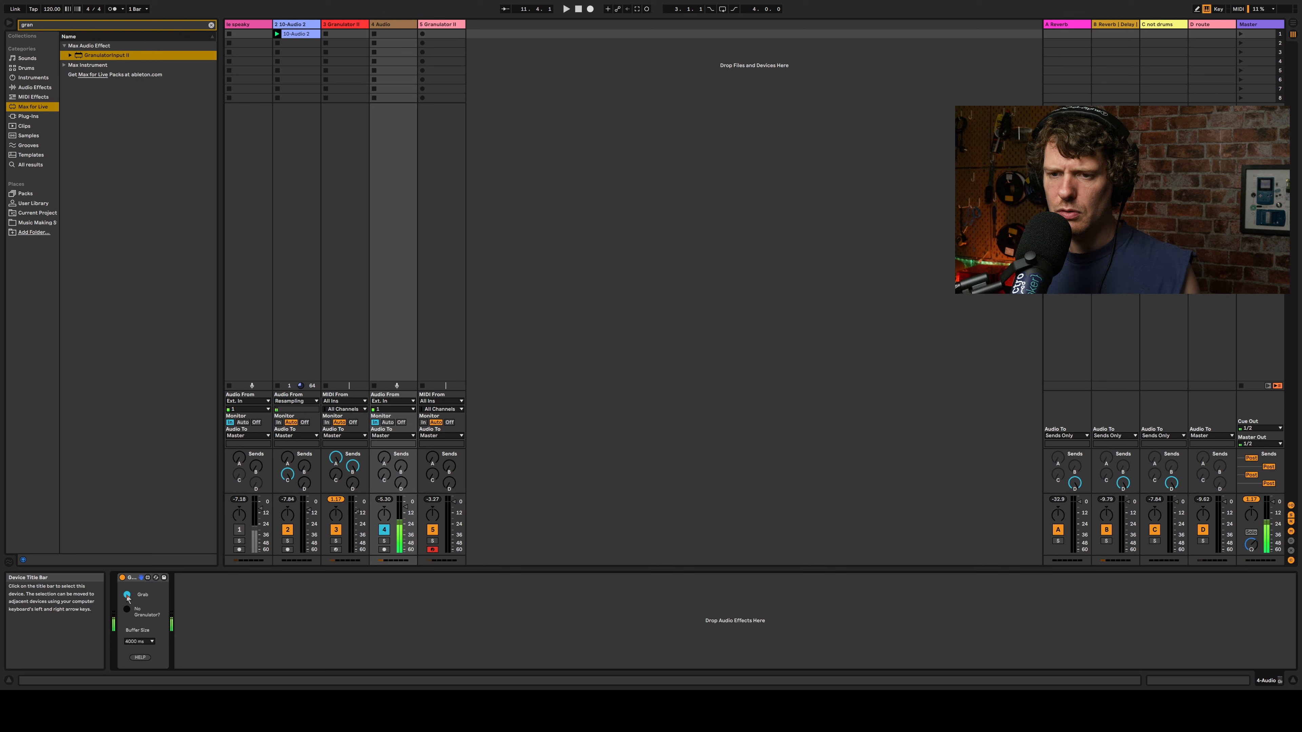
left_click(462, 345)
left_click(464, 632)
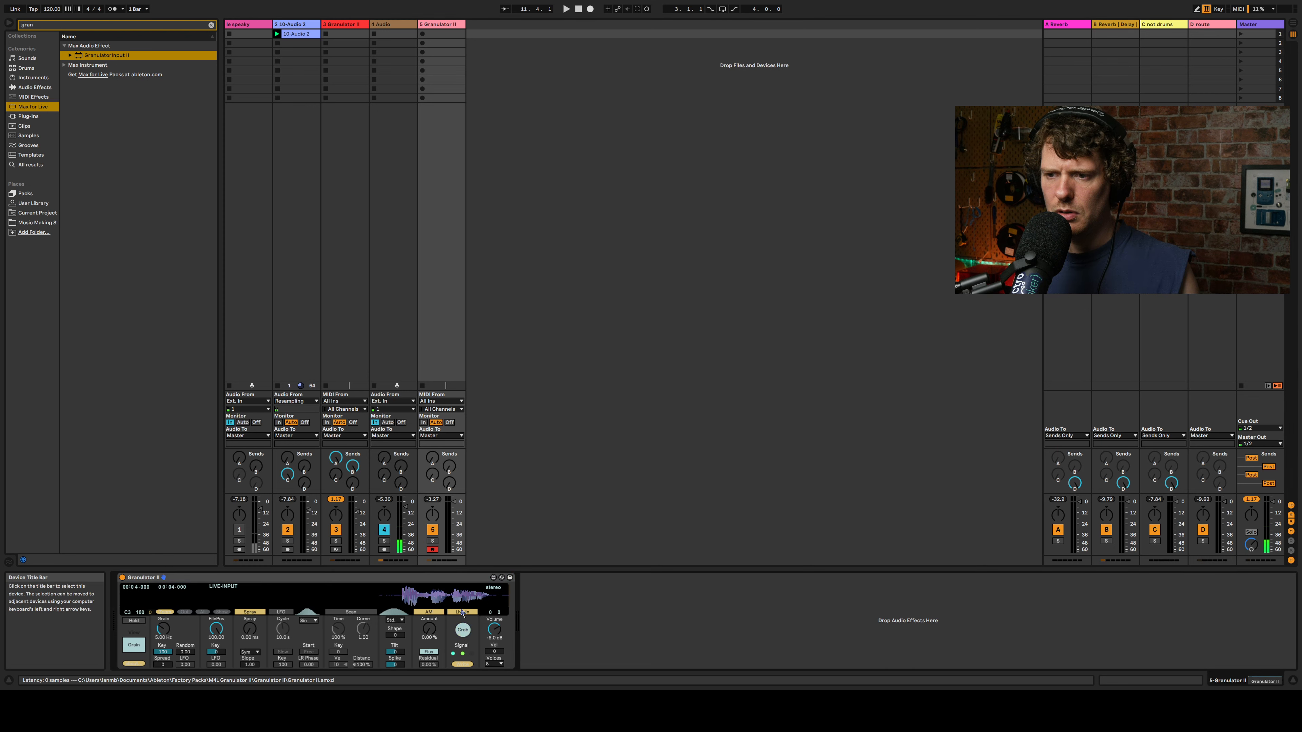
left_click_drag(446, 597, 379, 597)
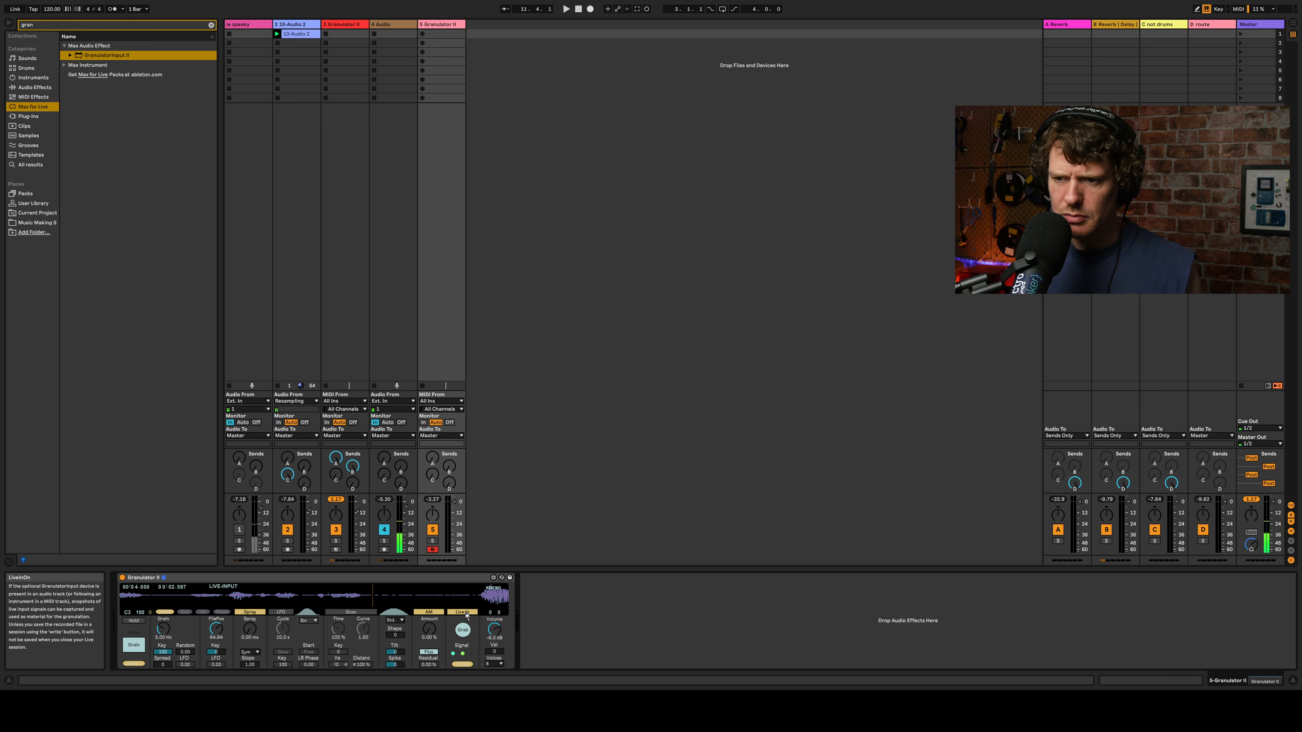
Step: Grab the input with track 4's GranulatorInput II, grab it into track 5's Granulator II and set the file position to about 23
left_click(378, 127)
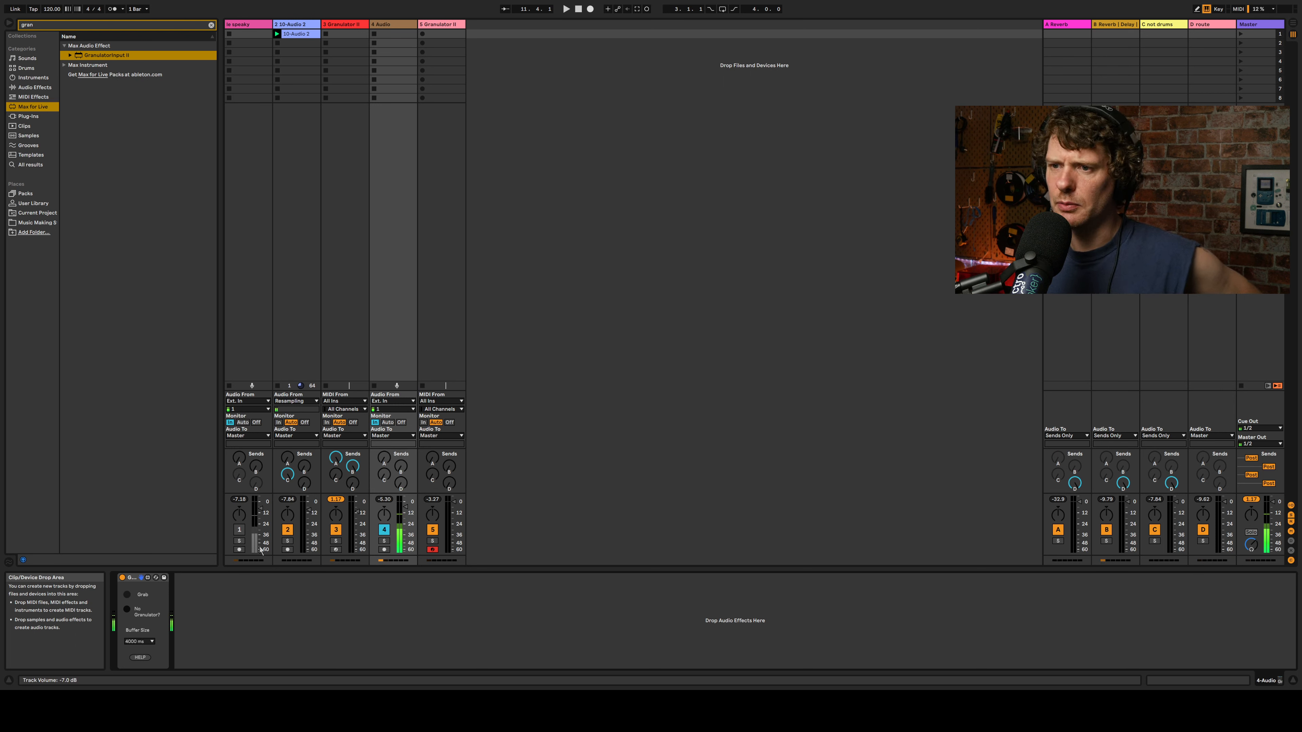
left_click(128, 596)
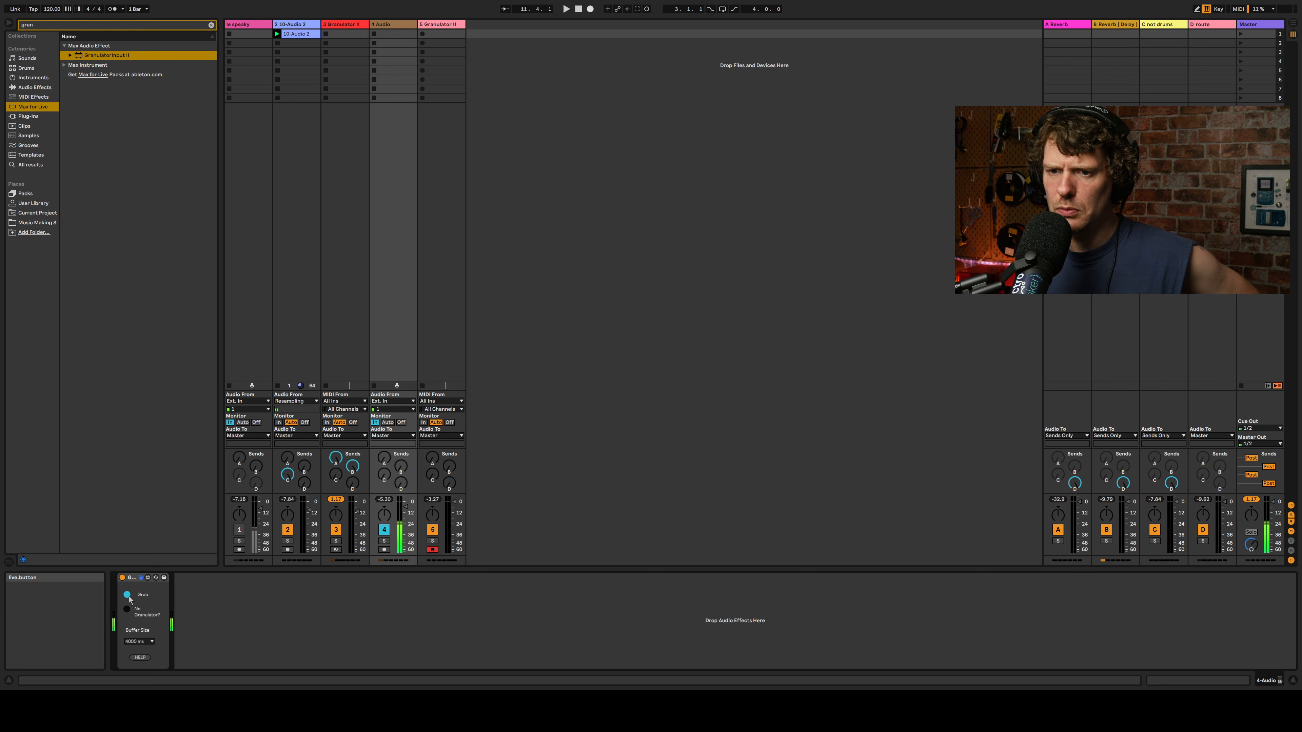
left_click(464, 287)
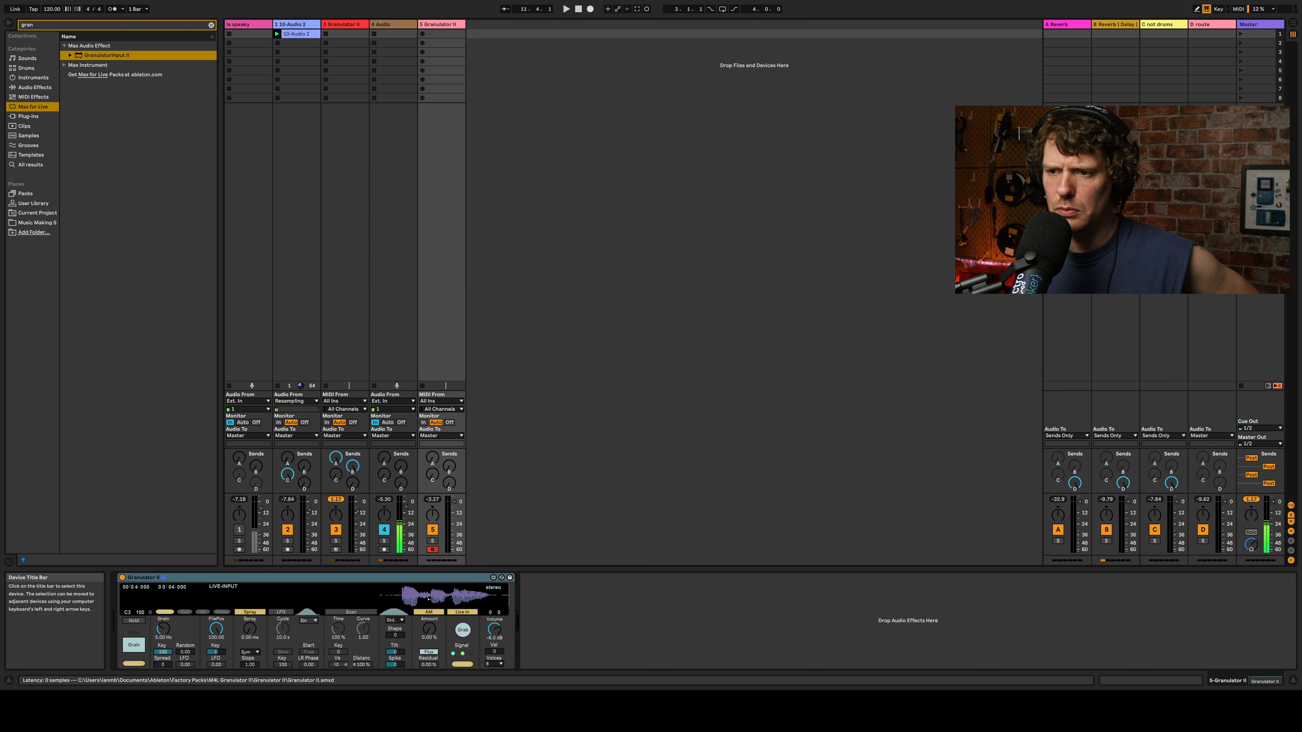
left_click(463, 661)
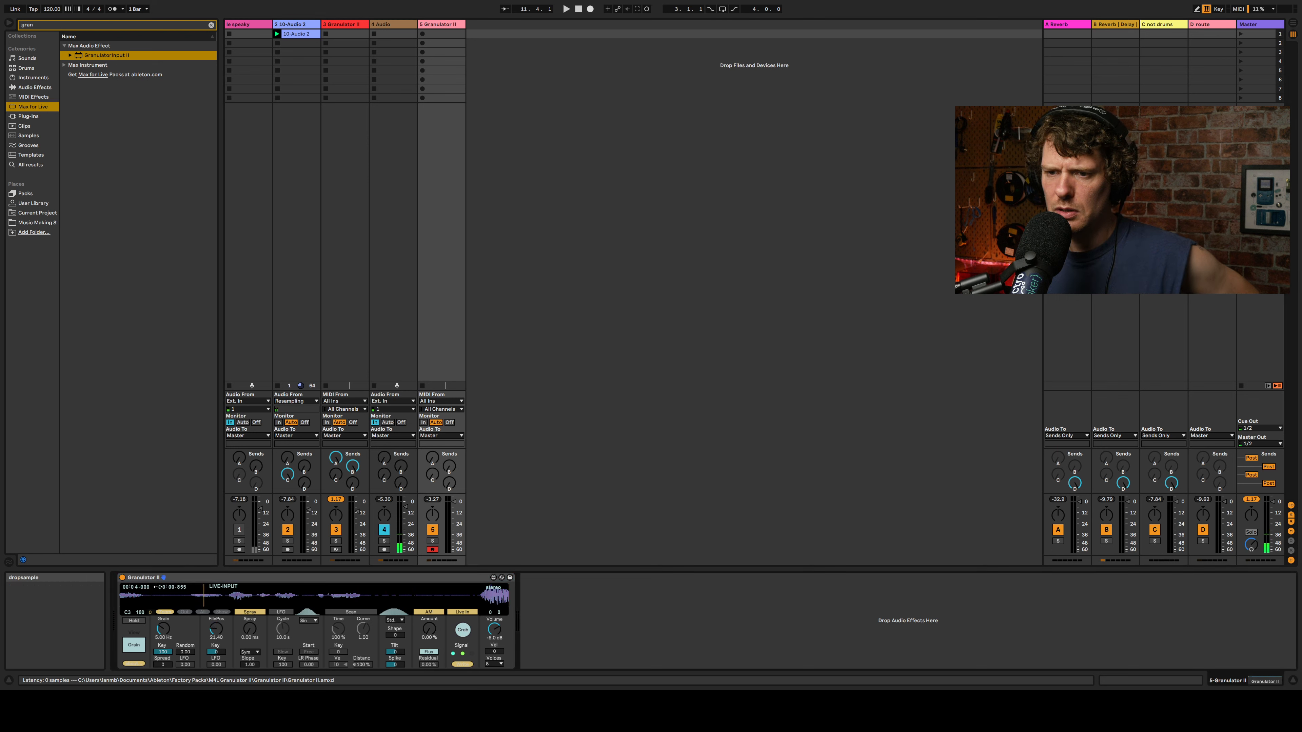
left_click_drag(162, 592, 219, 603)
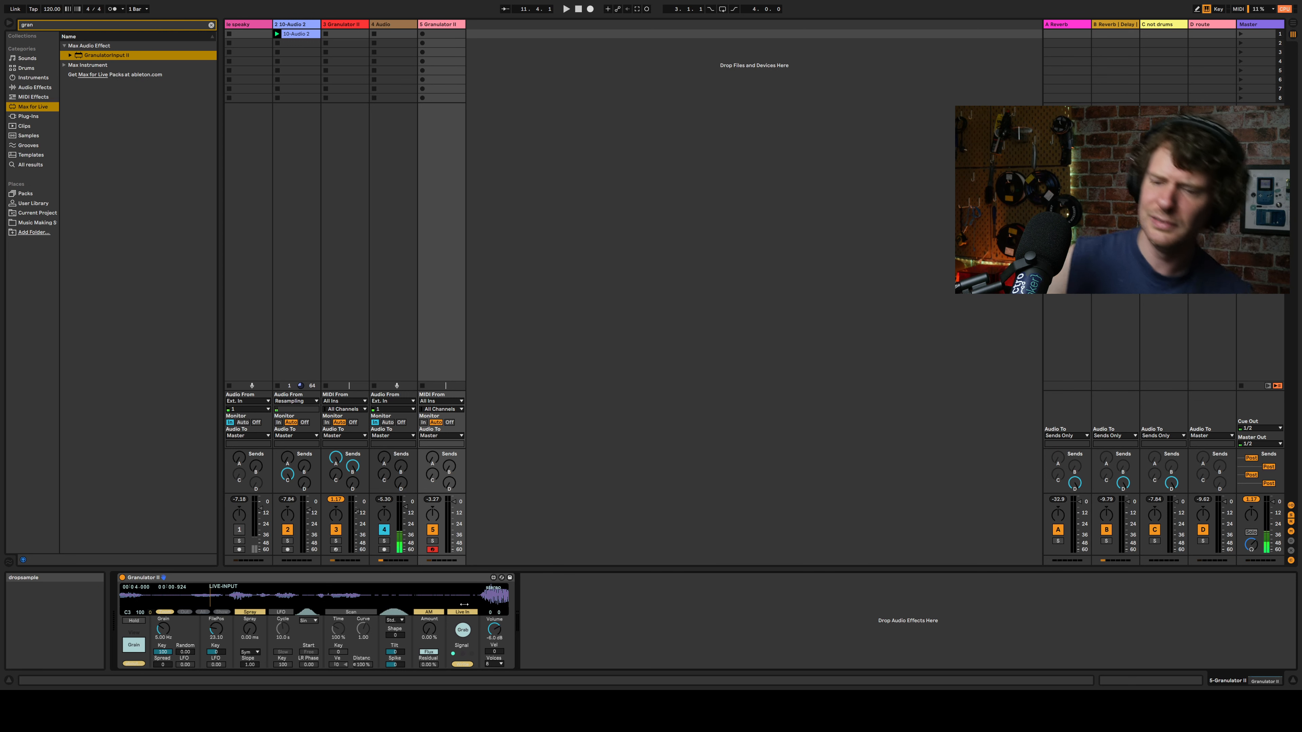
Step: Replace the GranulatorInput II device on track 4 with a fresh copy
left_click(395, 128)
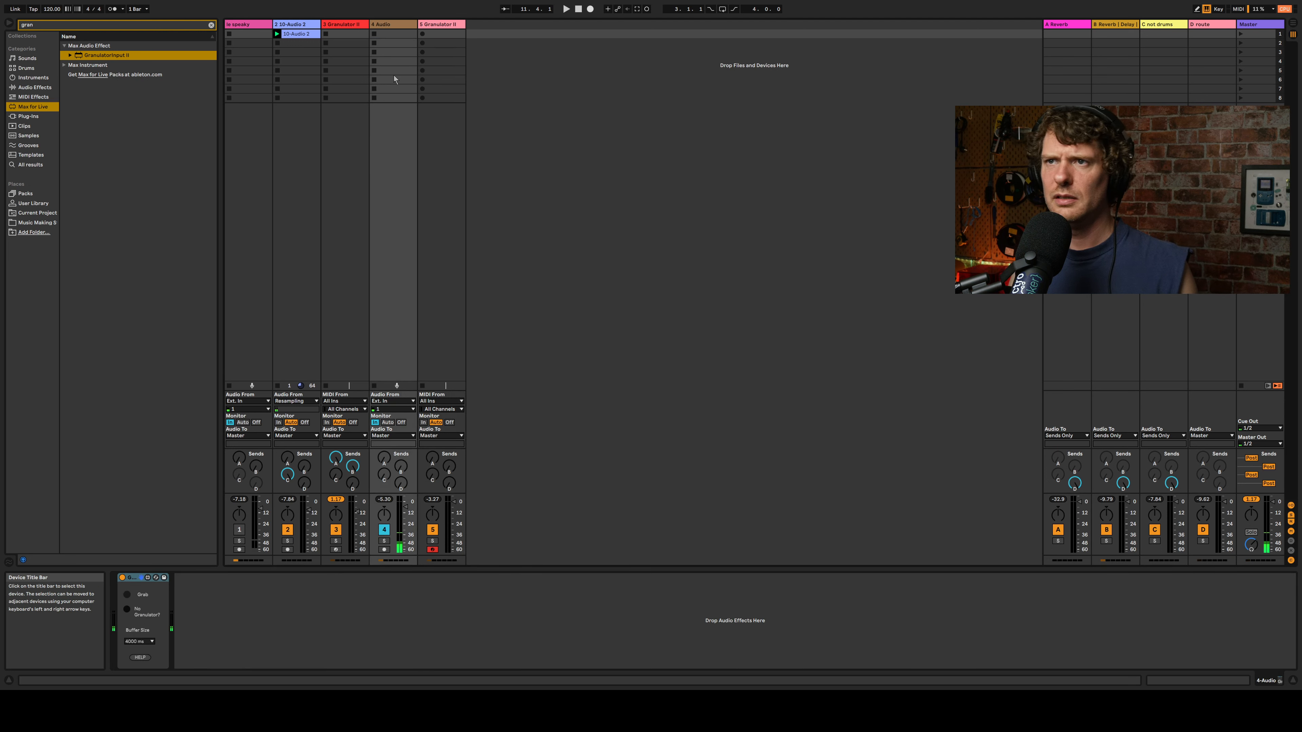
left_click(143, 576)
key("Delete")
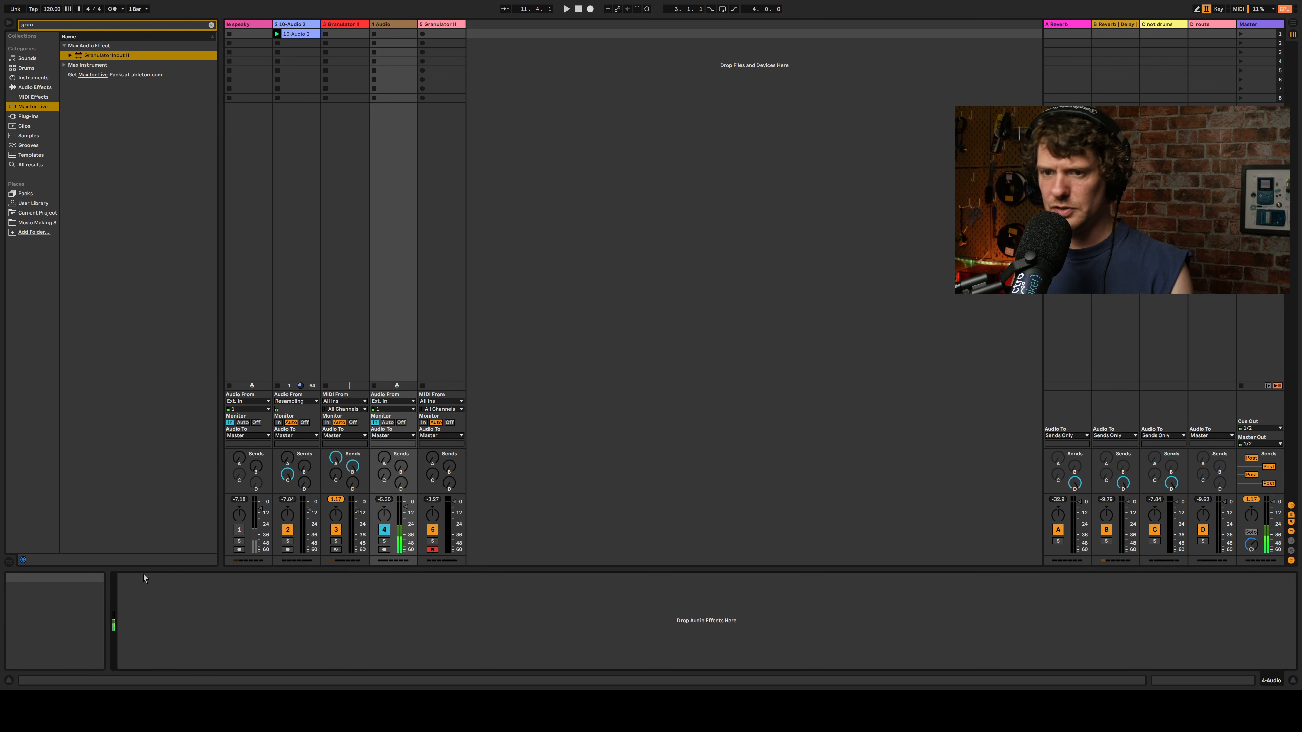
left_click_drag(103, 55, 159, 640)
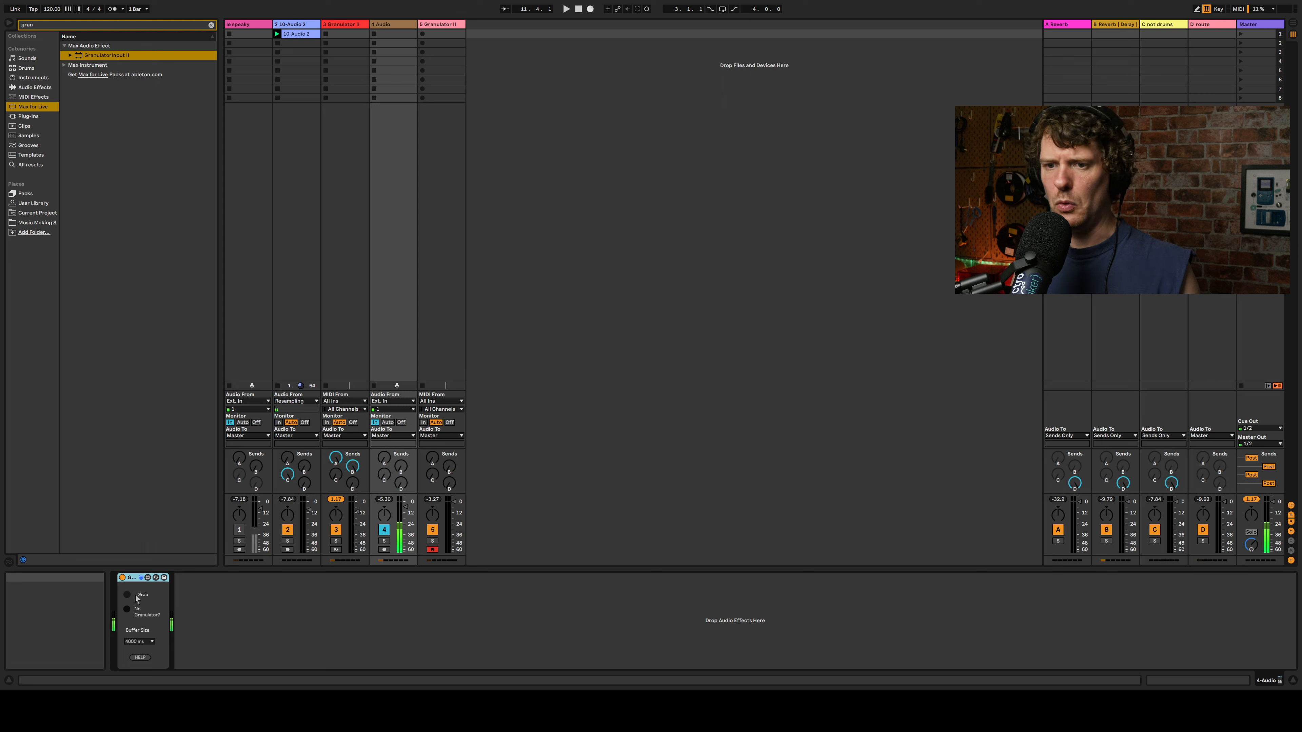
Step: Grab the live input into track 5's Granulator II and set its file position to about 64 and grain rate to about 1.9 Hz
left_click(128, 595)
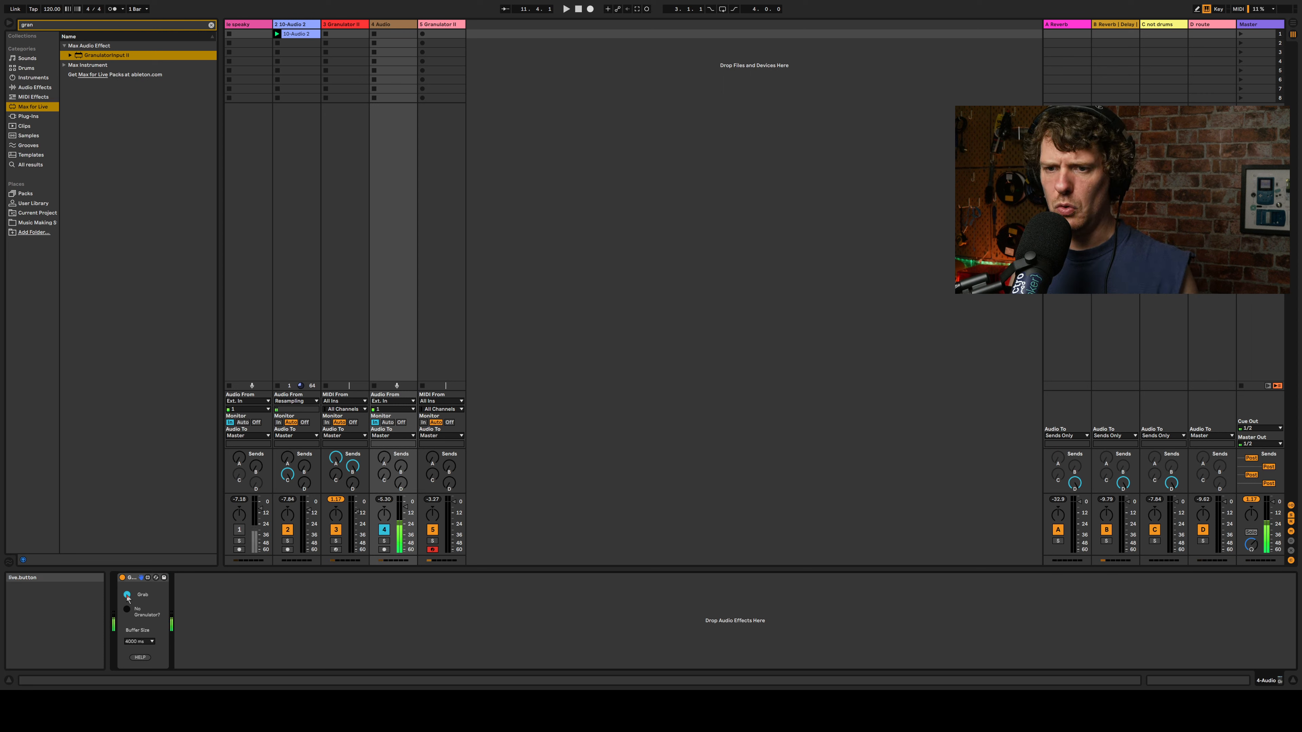
left_click(420, 368)
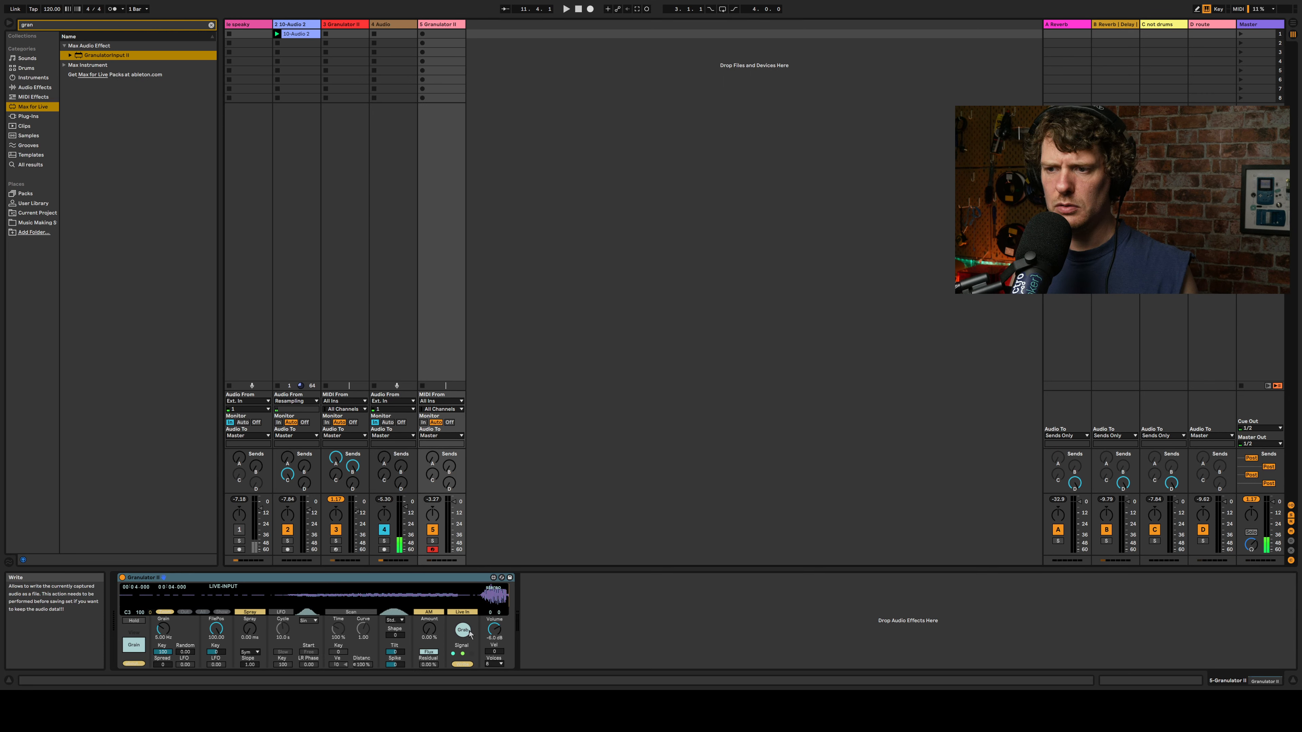
left_click_drag(342, 602, 374, 602)
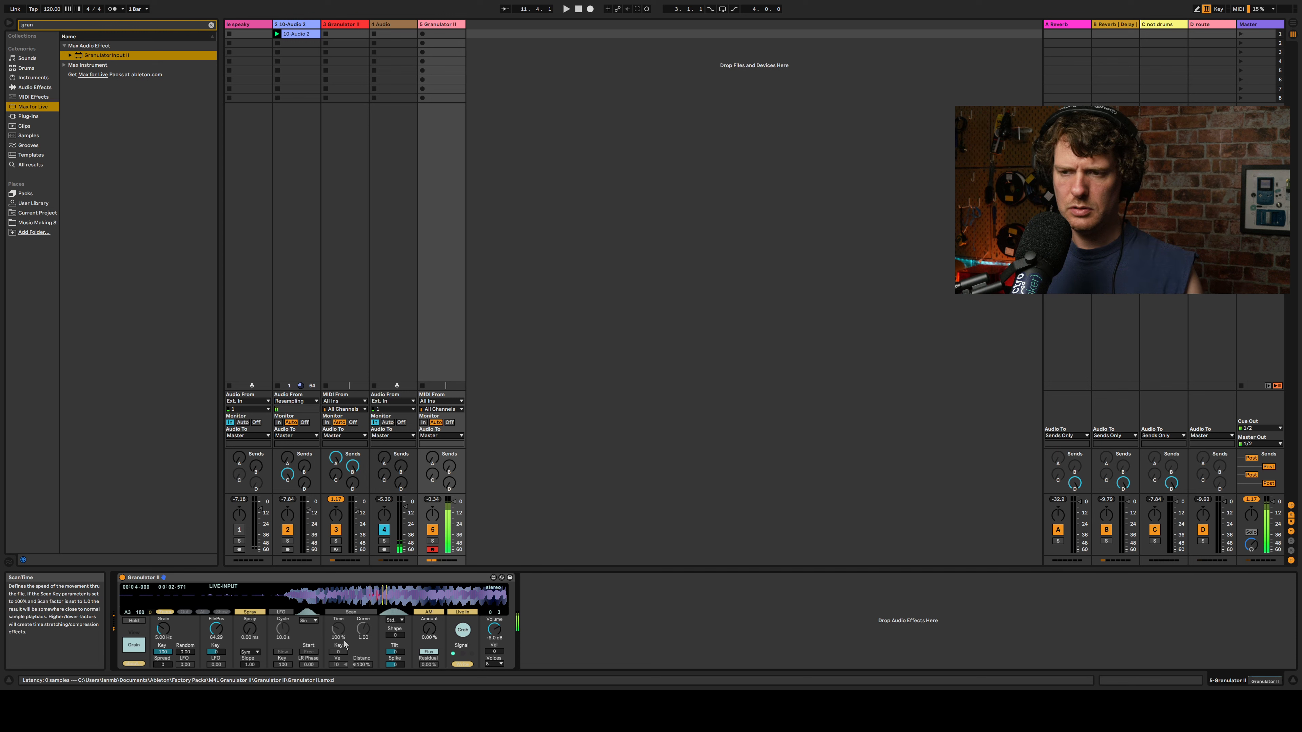
left_click_drag(163, 628, 163, 651)
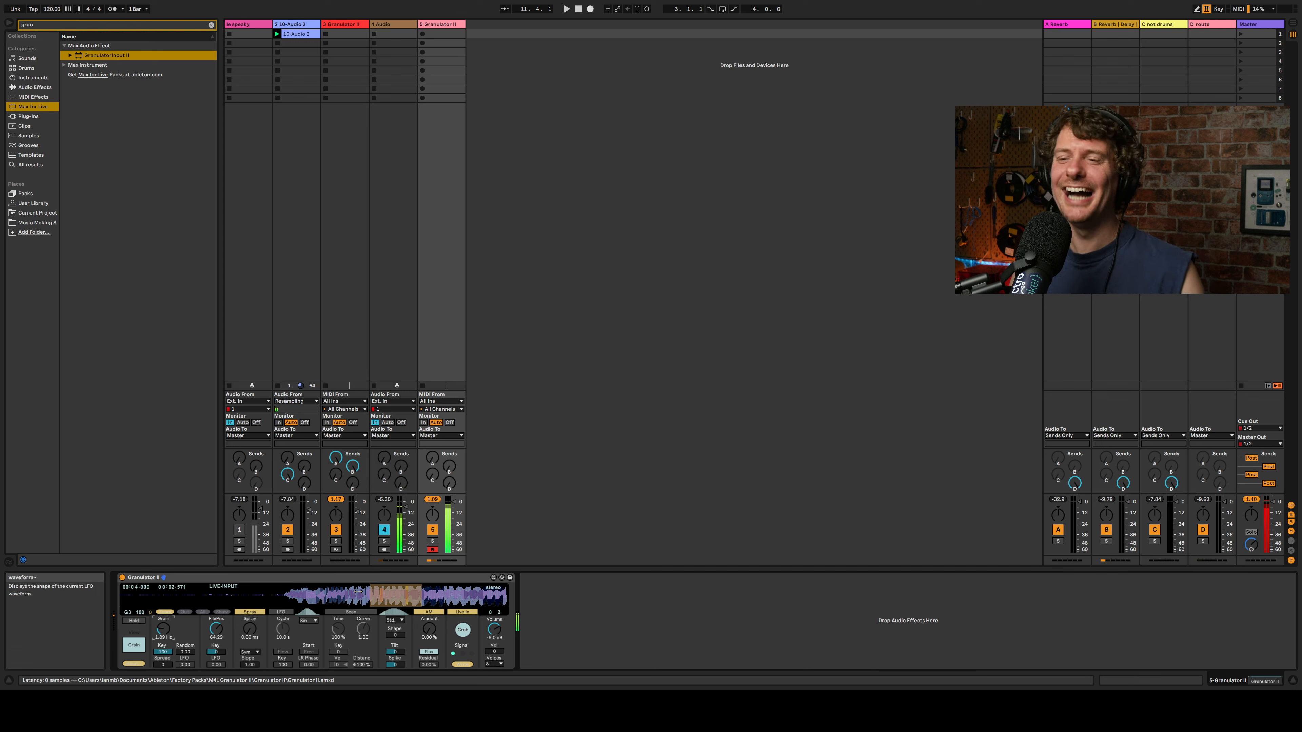
Step: Audition track 5's Granulator II with track 4 temporarily muted, and switch track 4 back on
left_click(384, 530)
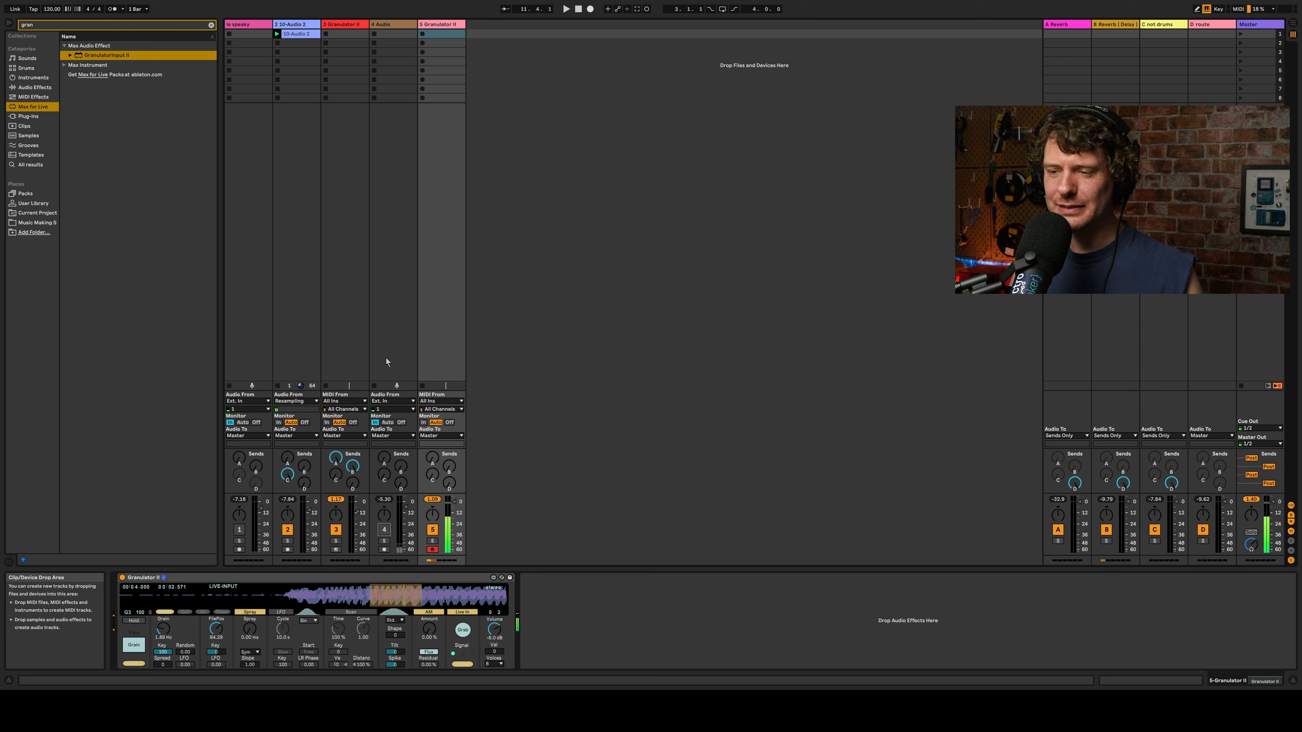
left_click(436, 349)
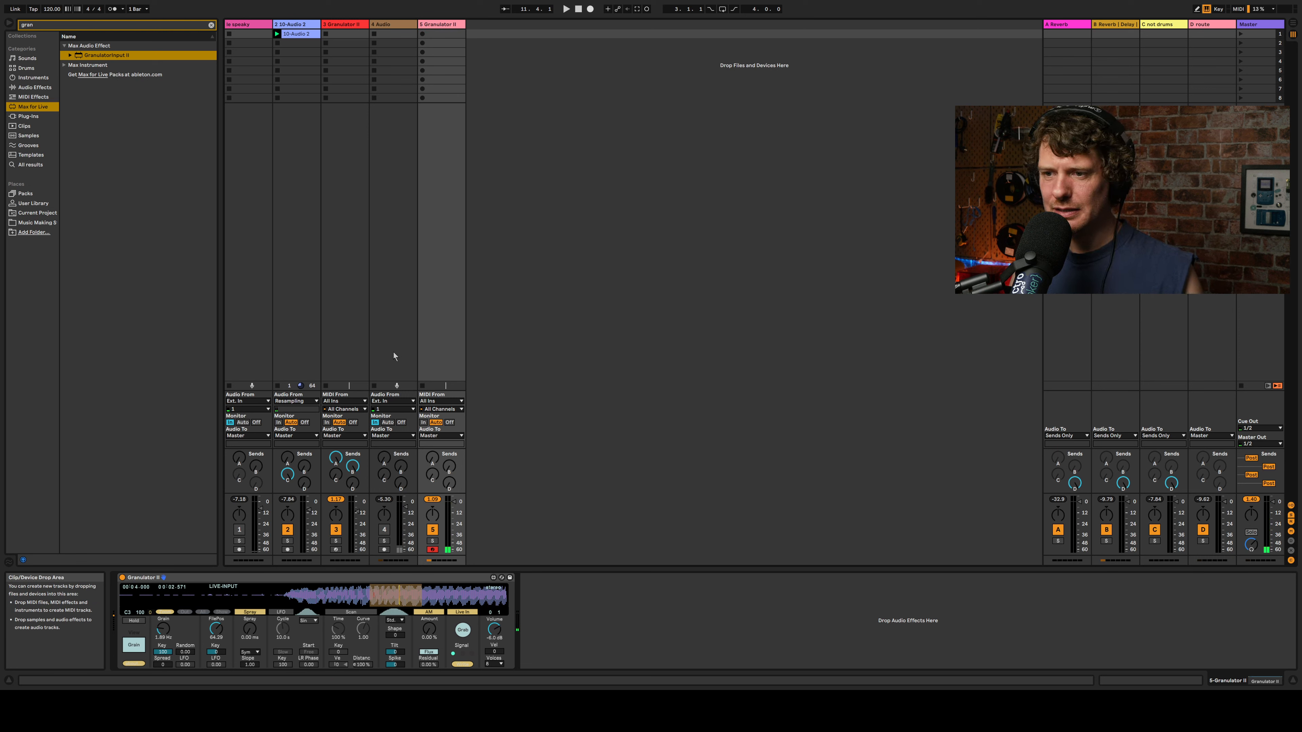
left_click(394, 356)
left_click(429, 355)
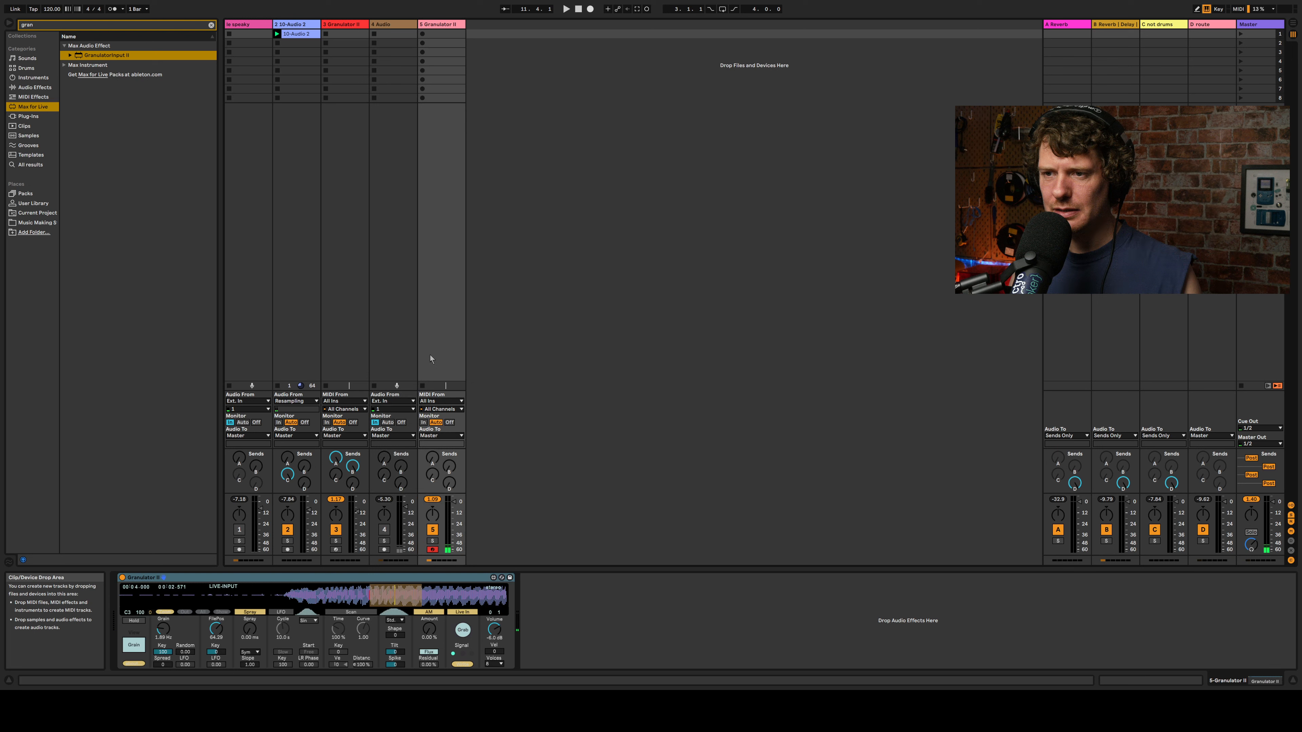
left_click(384, 529)
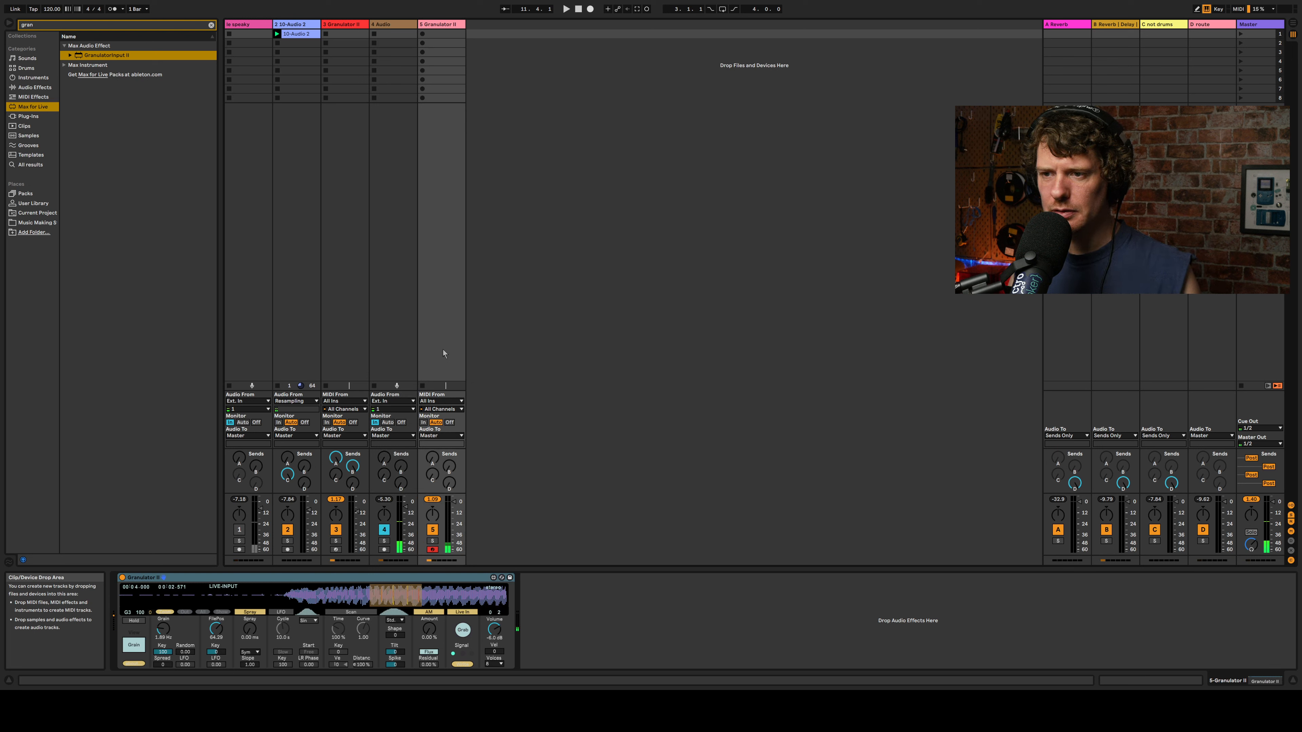
Step: Route track 5's output to Sends Only with its send C turned up, and turn down track 2's send C
left_click_drag(432, 477, 432, 410)
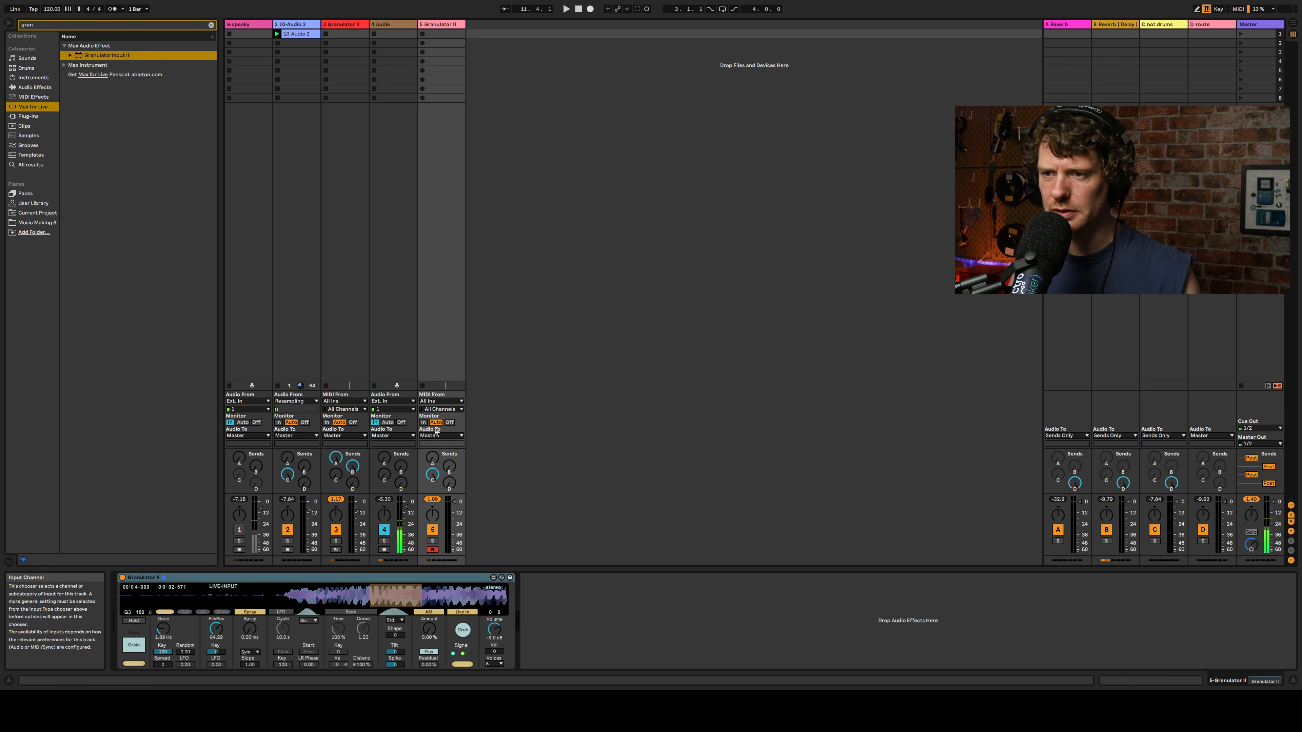
left_click(436, 504)
left_click_drag(448, 482, 449, 431)
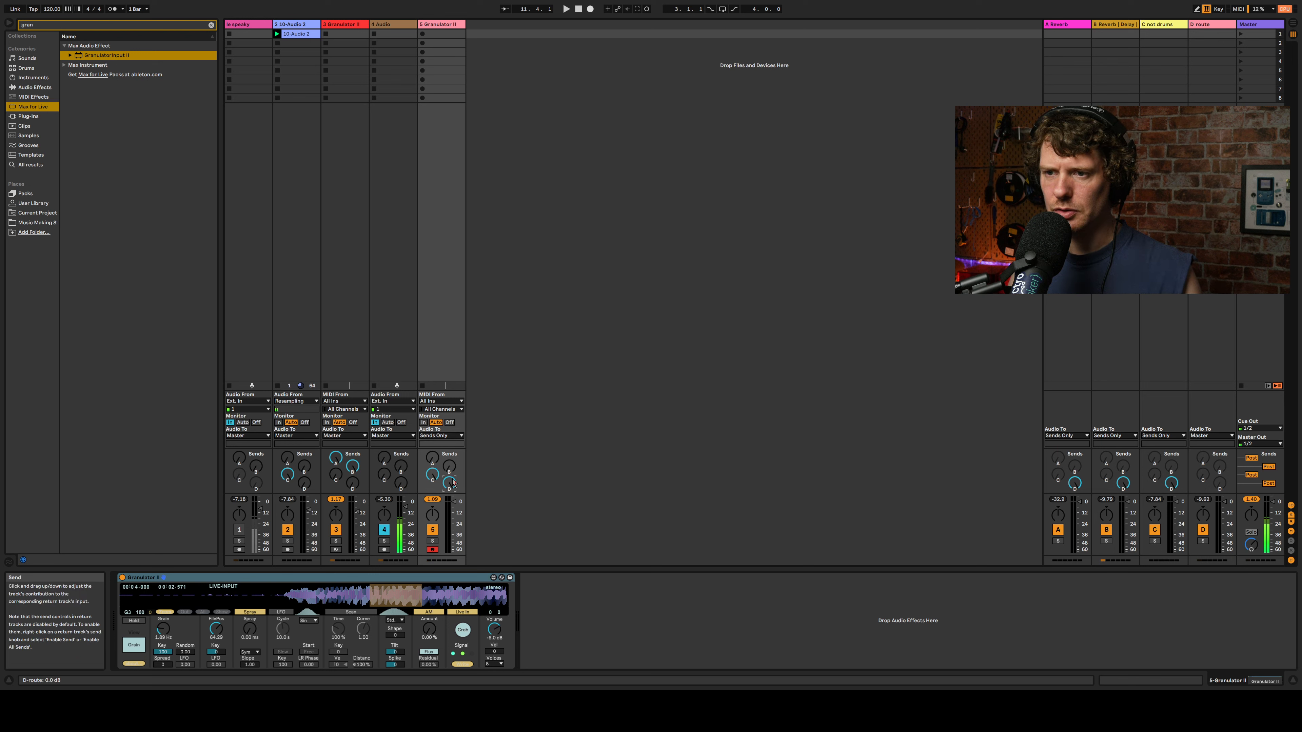
left_click_drag(288, 475, 288, 528)
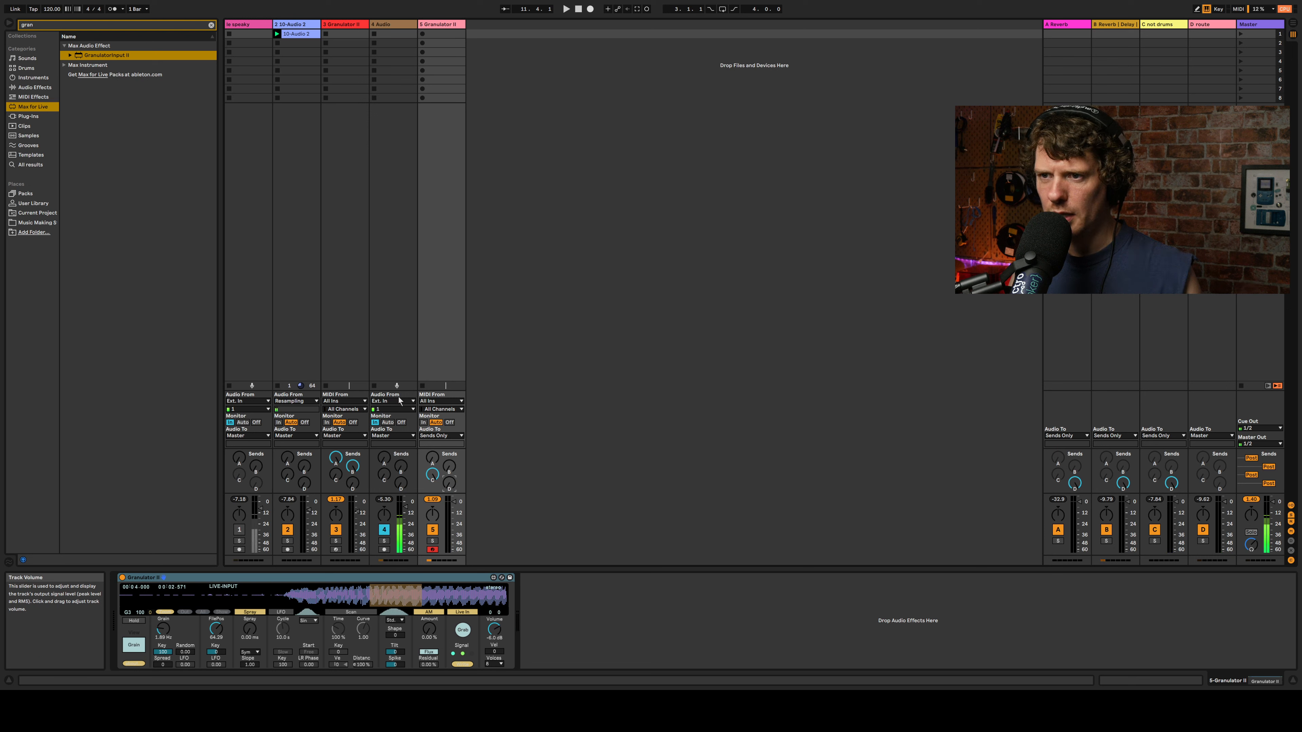
Step: Set track 5's Granulator II file position to about 63.9 and check track 3's Granulator II before returning to track 5
left_click_drag(391, 589, 406, 601)
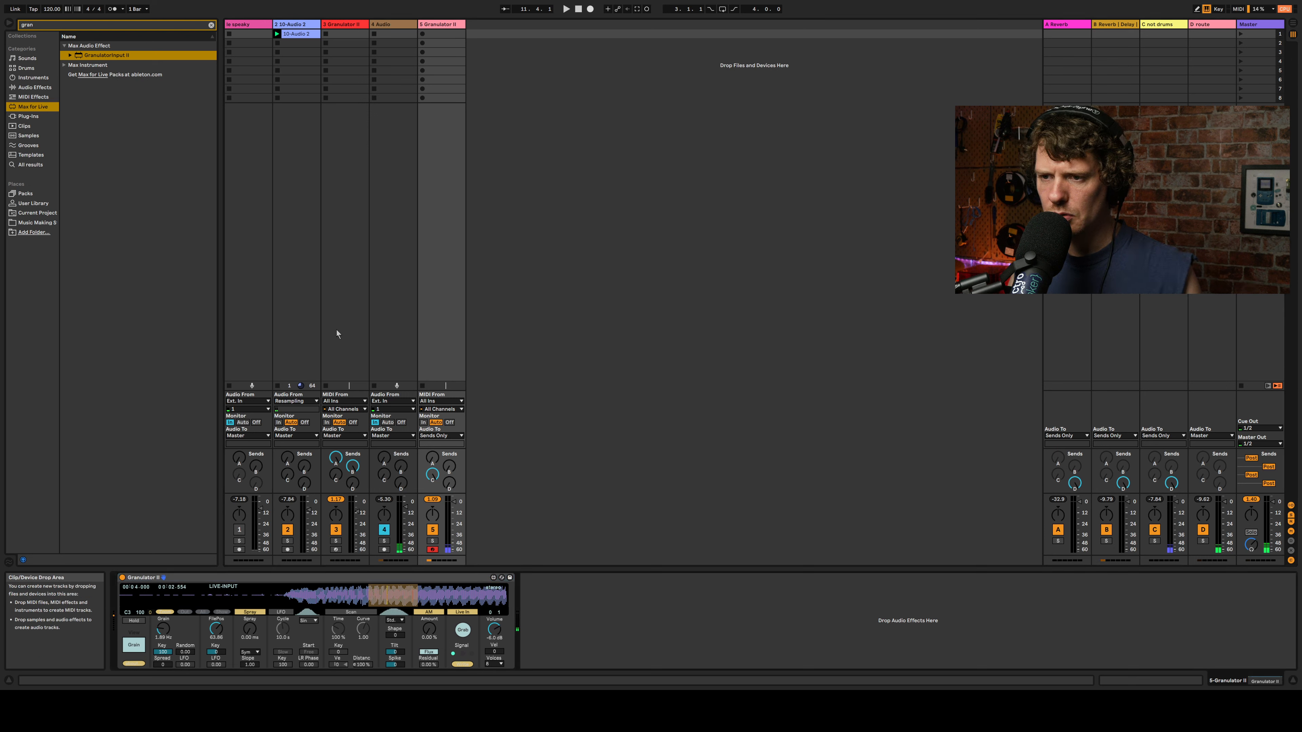
left_click(356, 150)
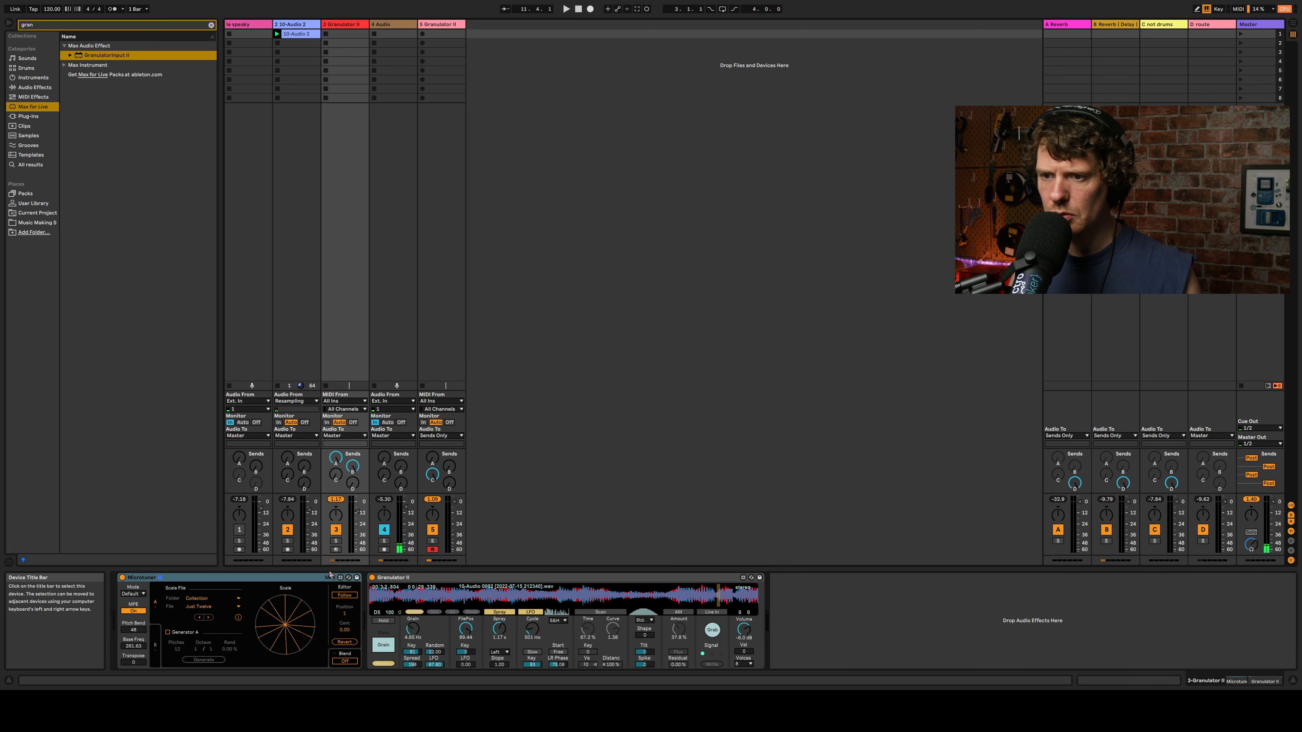
left_click(336, 549)
left_click(442, 314)
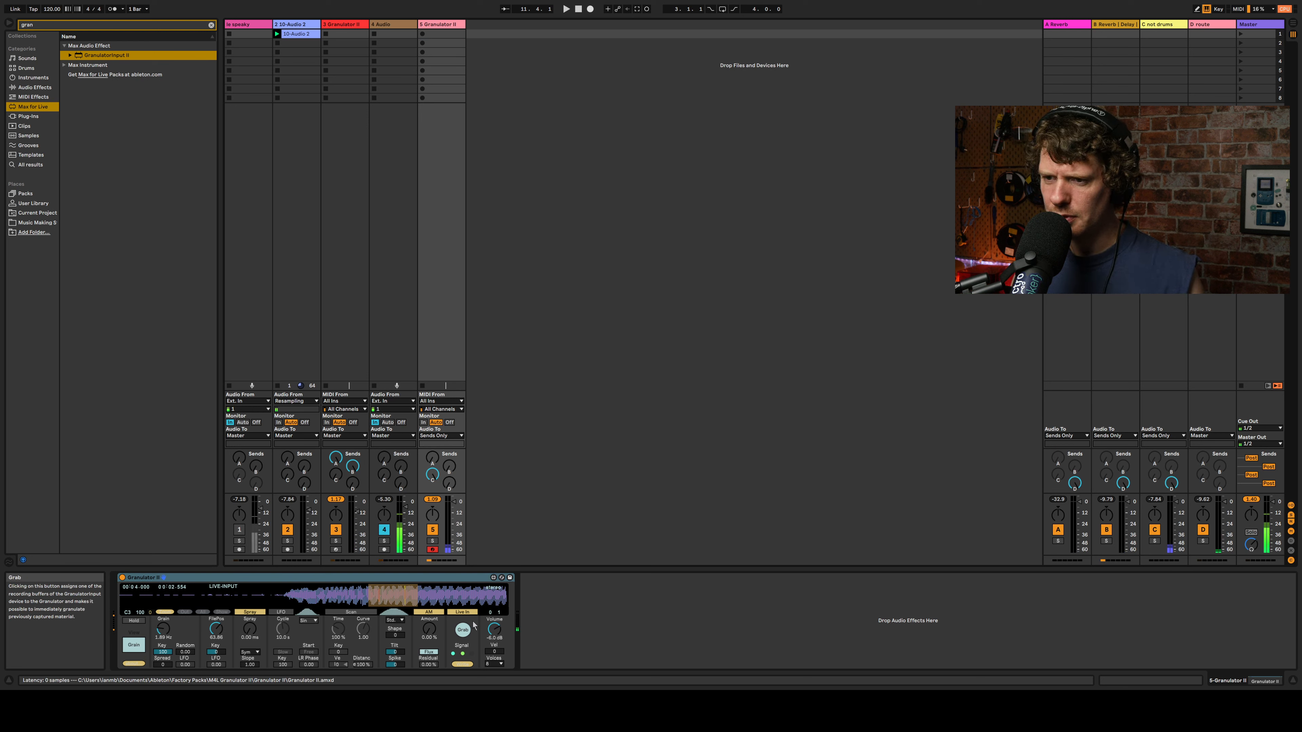
left_click(388, 27)
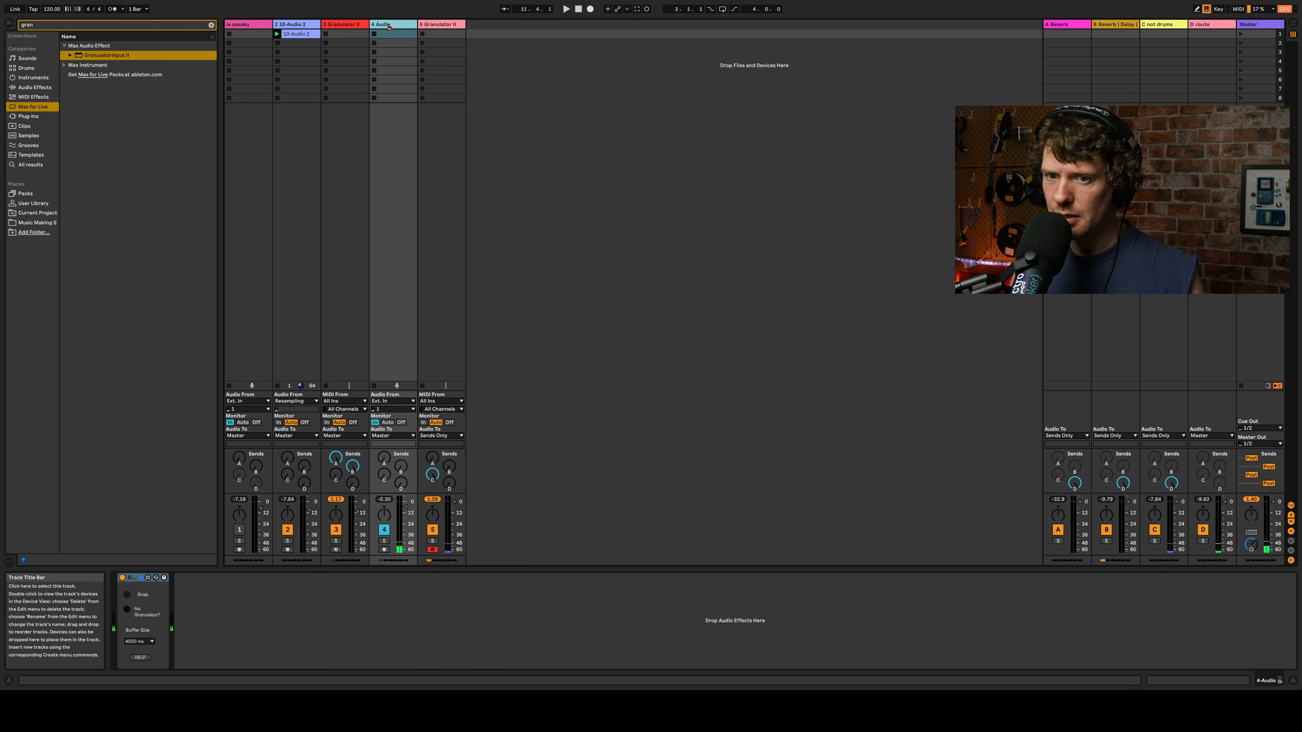
key("Delete")
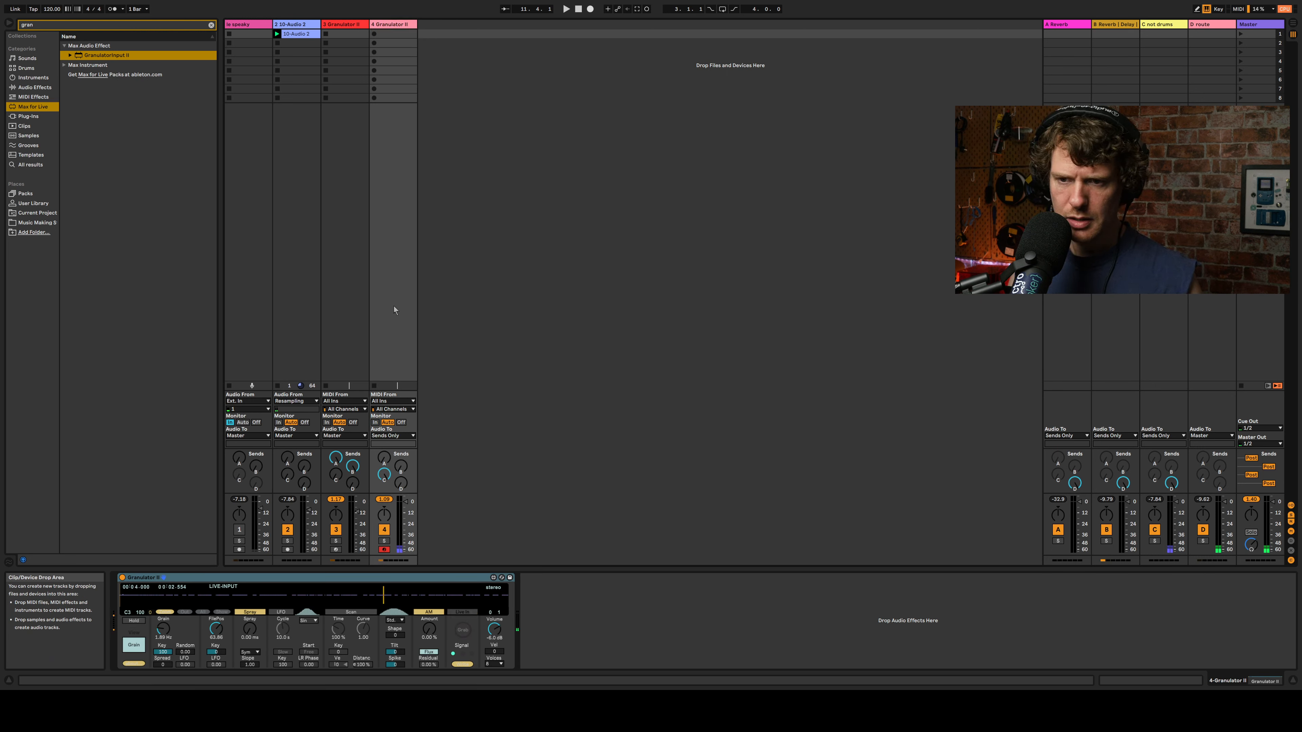
left_click(240, 530)
key("ctrl+shift+t")
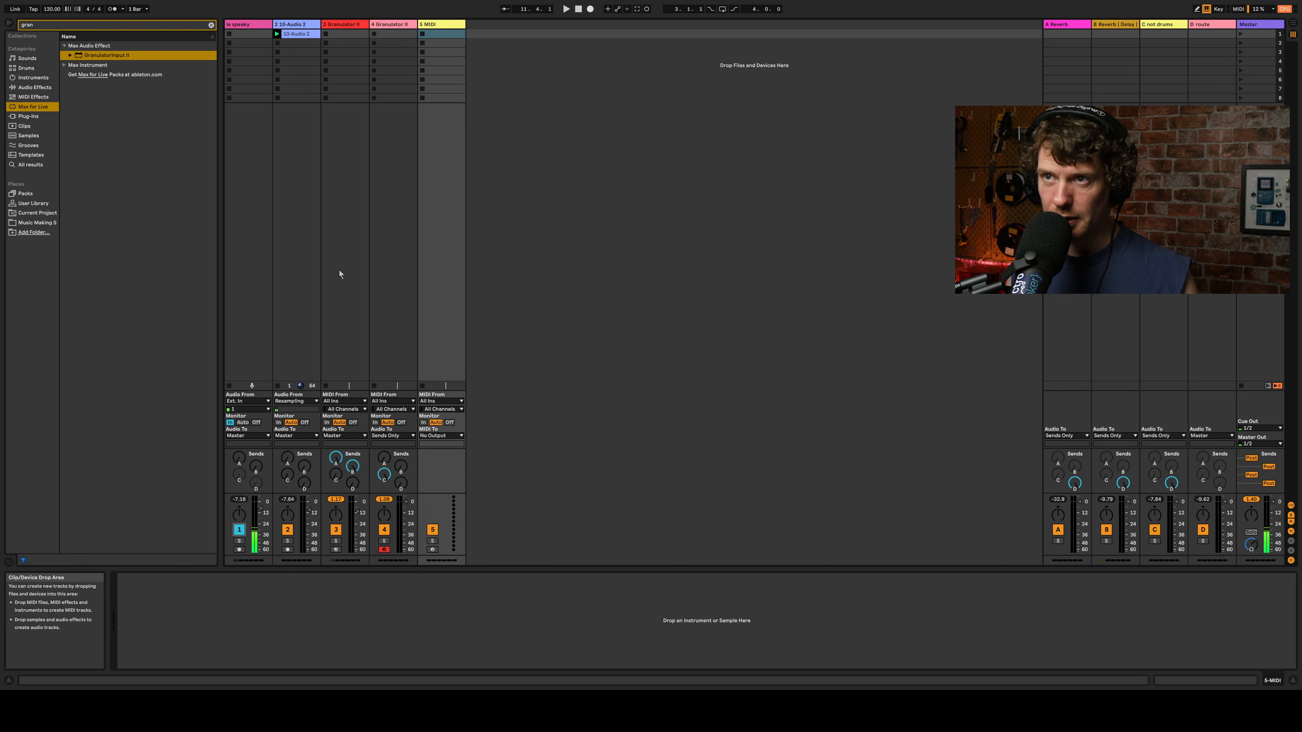
key("ctrl+z")
left_click(245, 531)
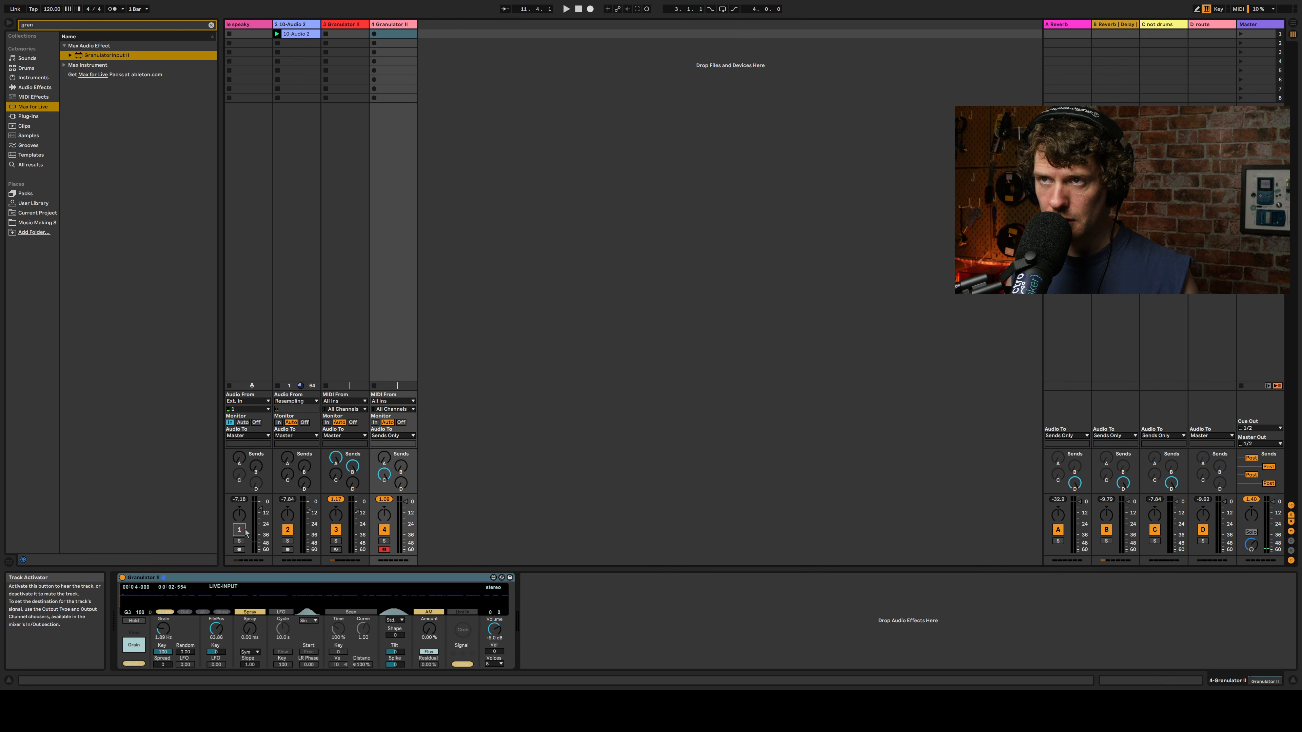
key("ctrl+z")
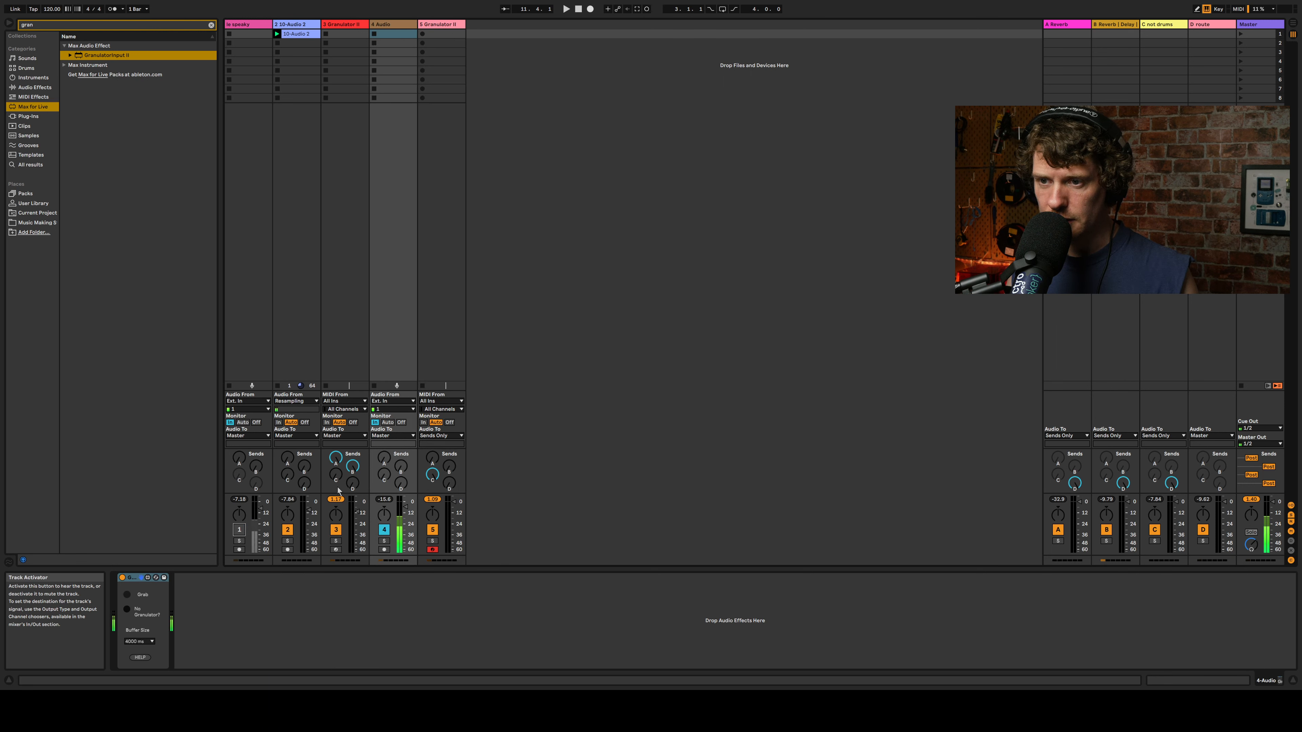
Step: Grab new microphone input into track 5's Granulator II and move the file position to the earlier burst in the waveform
left_click(443, 321)
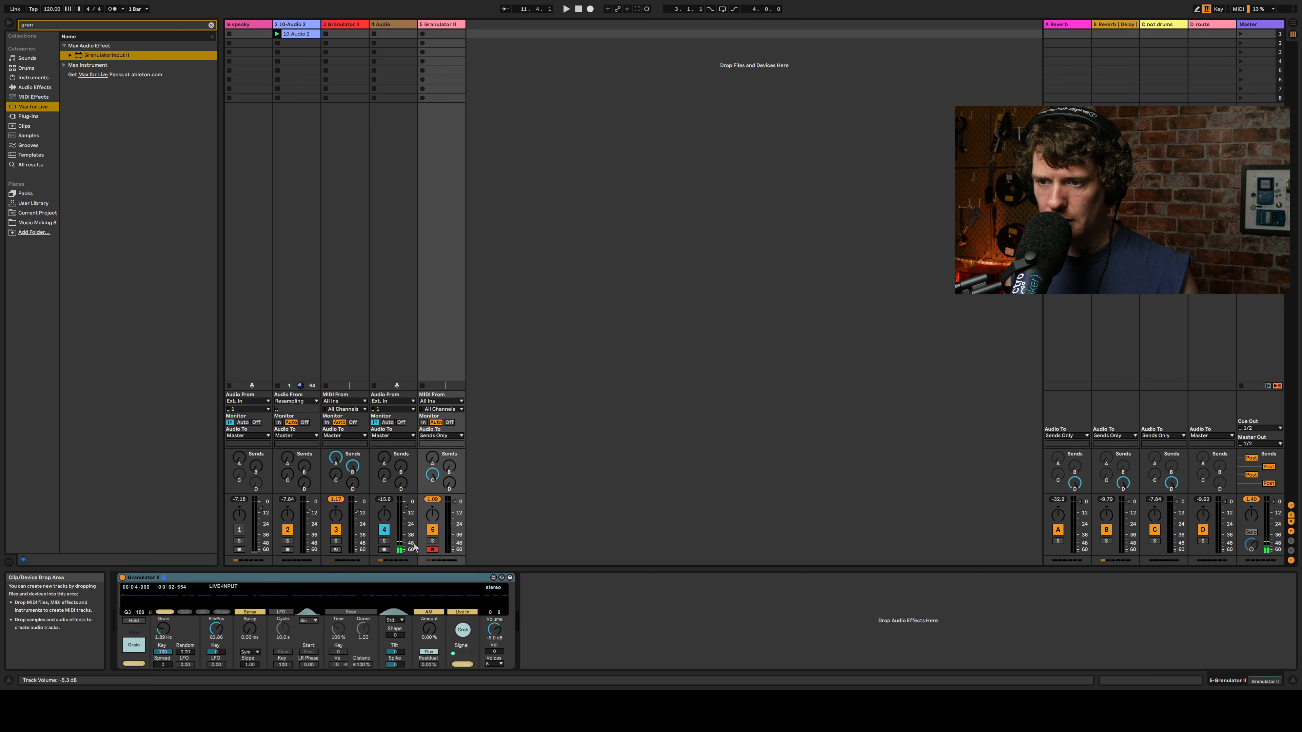
left_click(403, 323)
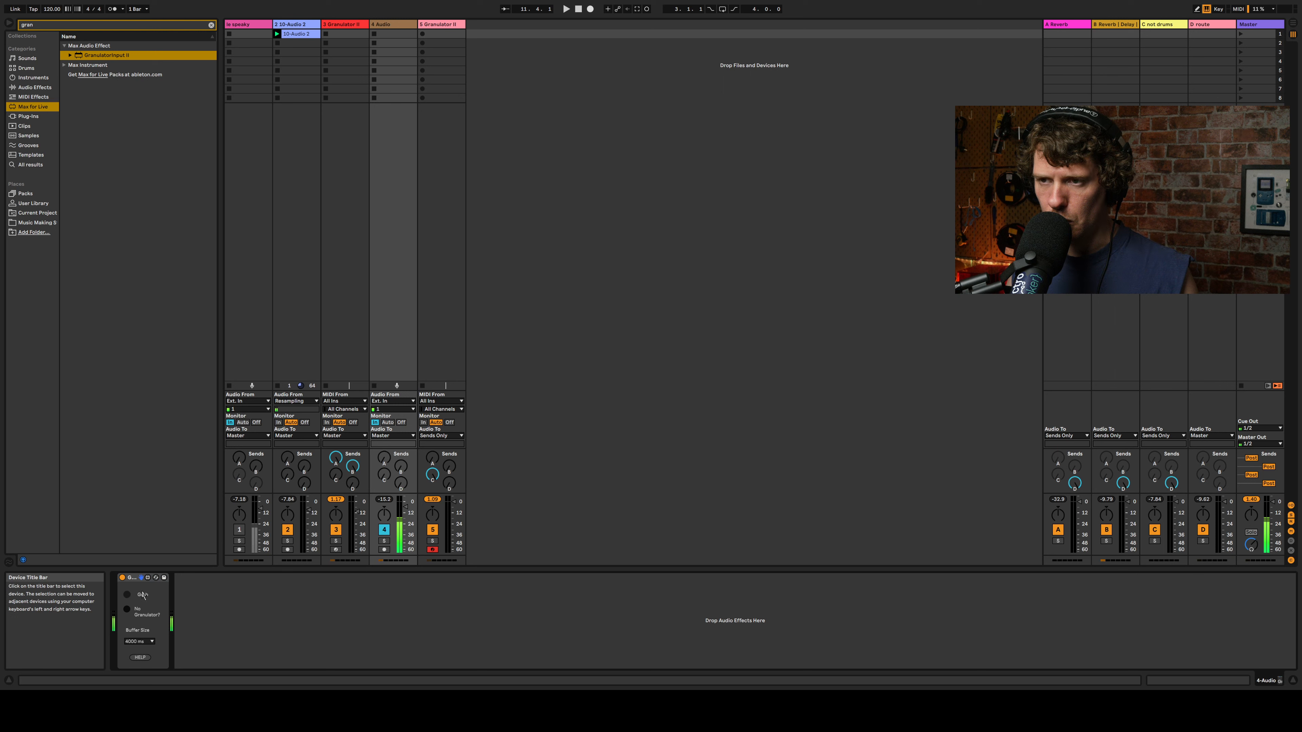
left_click(436, 347)
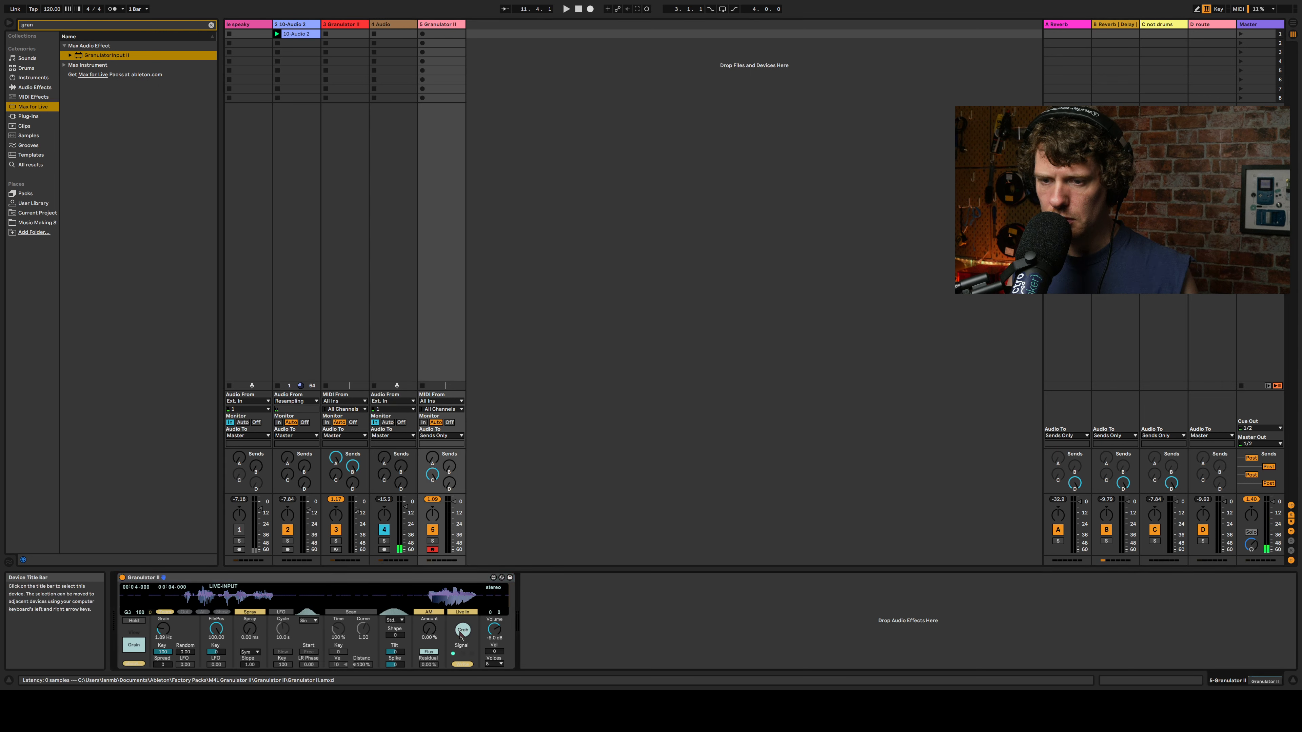
left_click(438, 598)
left_click_drag(438, 597, 266, 600)
Step: Grab the input once more through track 4 into track 5's Granulator II and set the file position to about 70
left_click(388, 319)
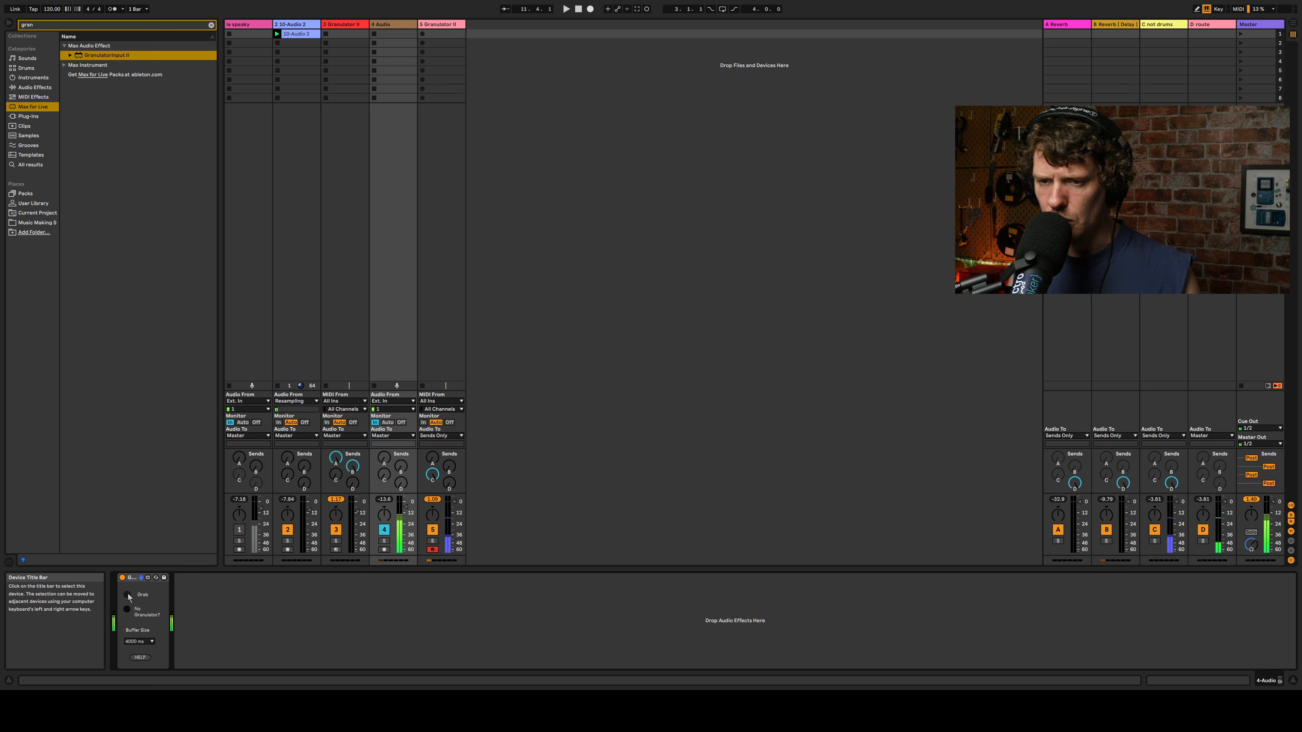
left_click(450, 305)
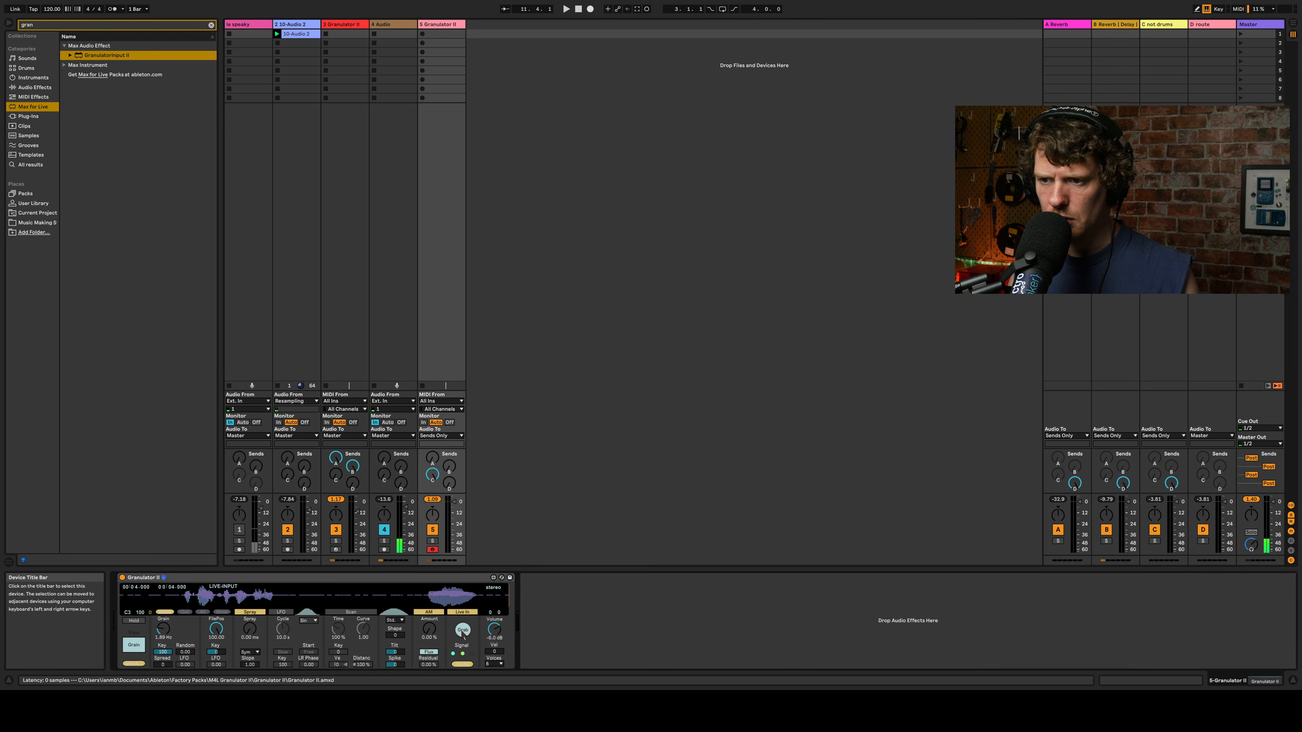
left_click_drag(427, 599, 392, 598)
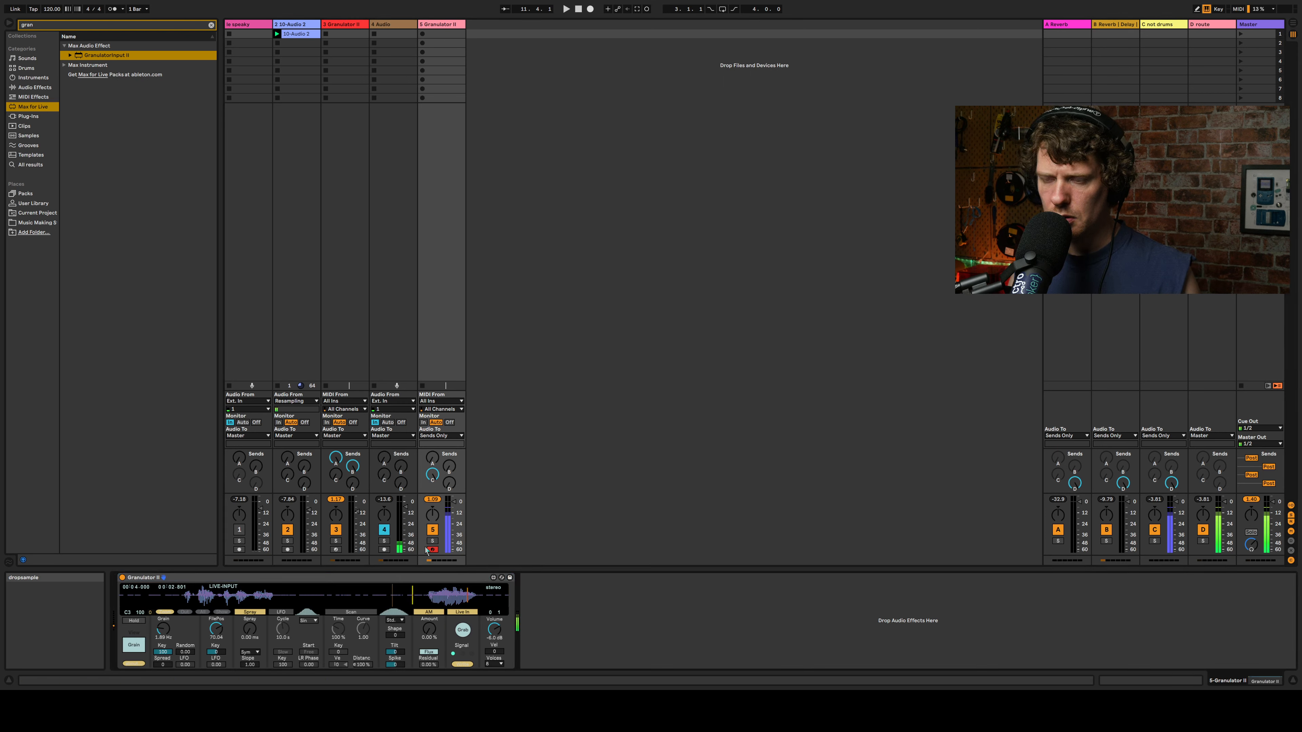
Step: Replace track 4's GranulatorInput II with a fresh copy of the device and grab the microphone input
left_click(397, 300)
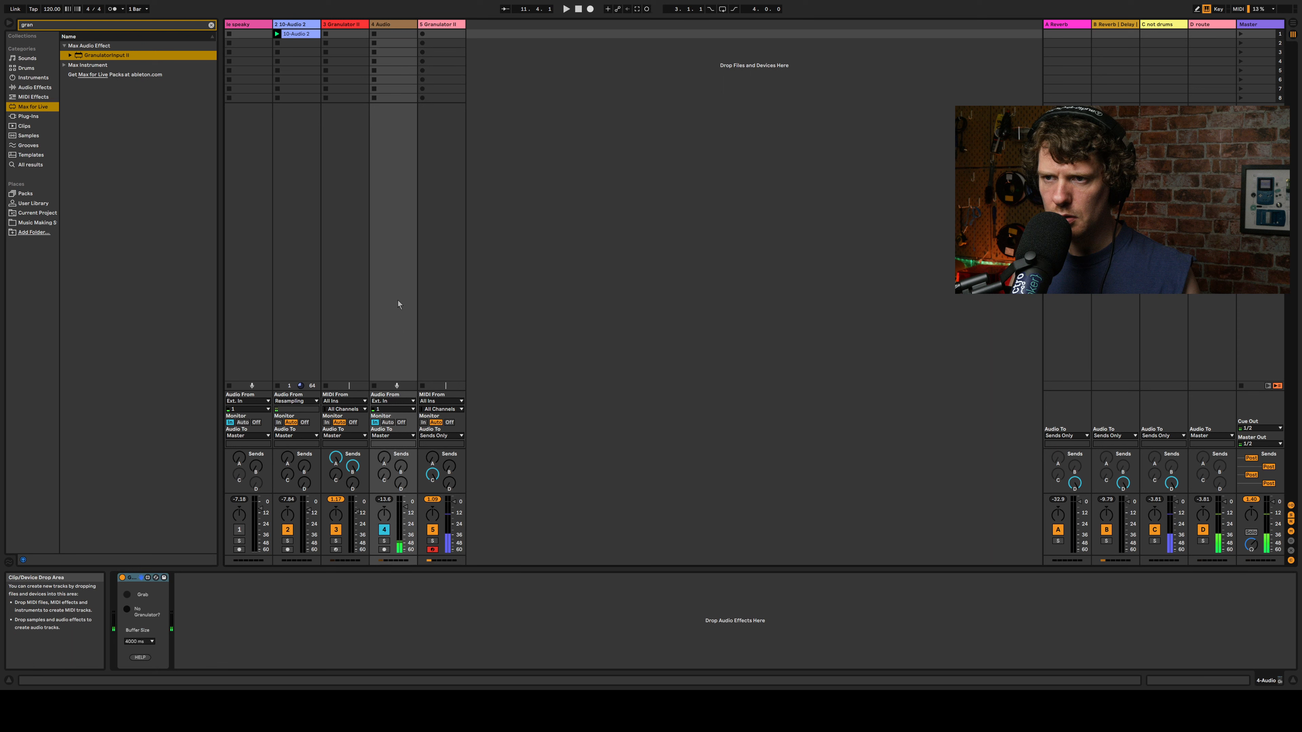
left_click(128, 578)
key("Delete")
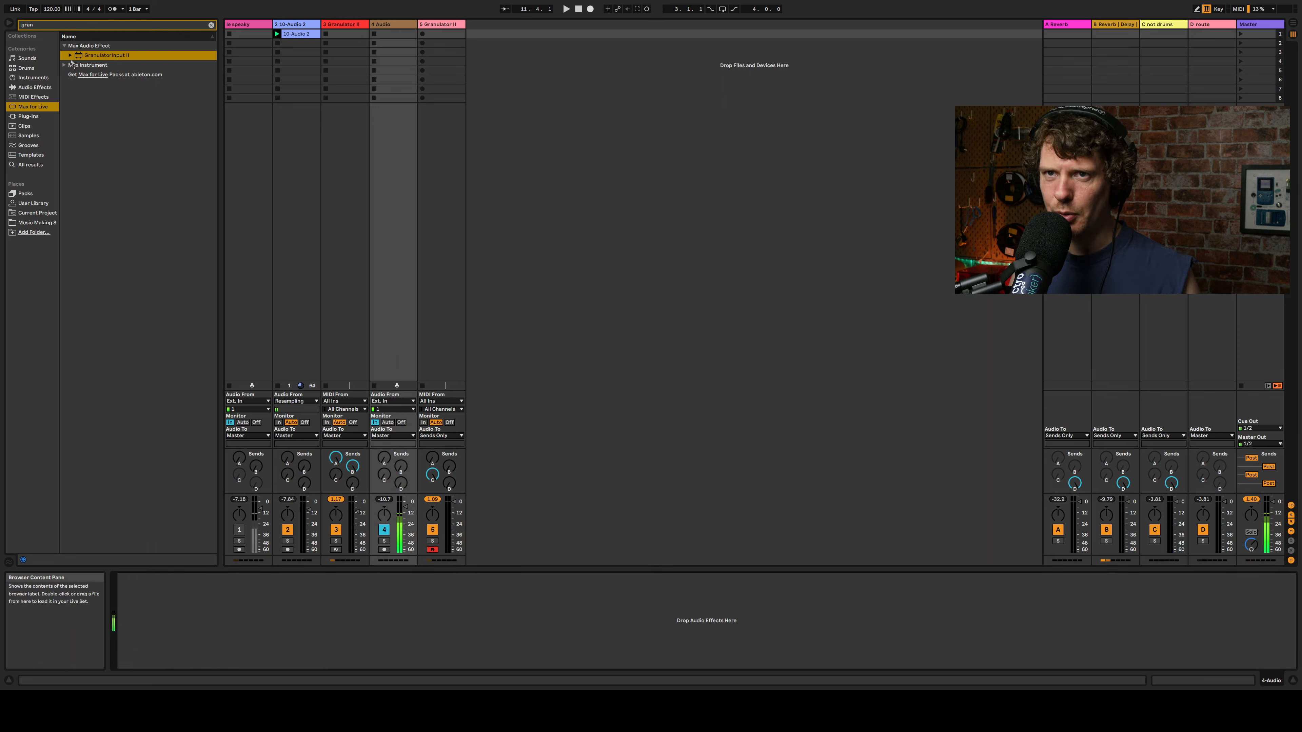
left_click_drag(78, 55, 146, 611)
left_click(128, 595)
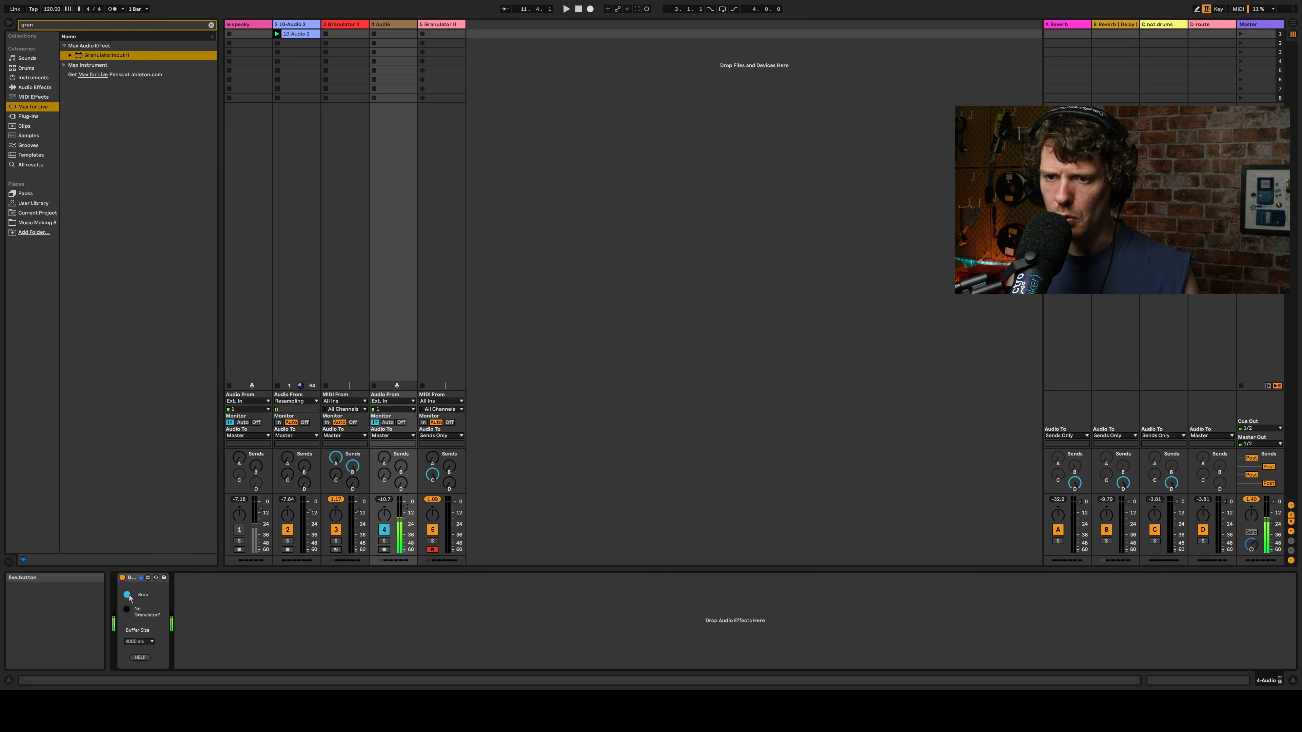
Step: Set track 5's Granulator II file position to about 5.72, readjust the grain rate and set the spray to about 10.4 ms
left_click(444, 430)
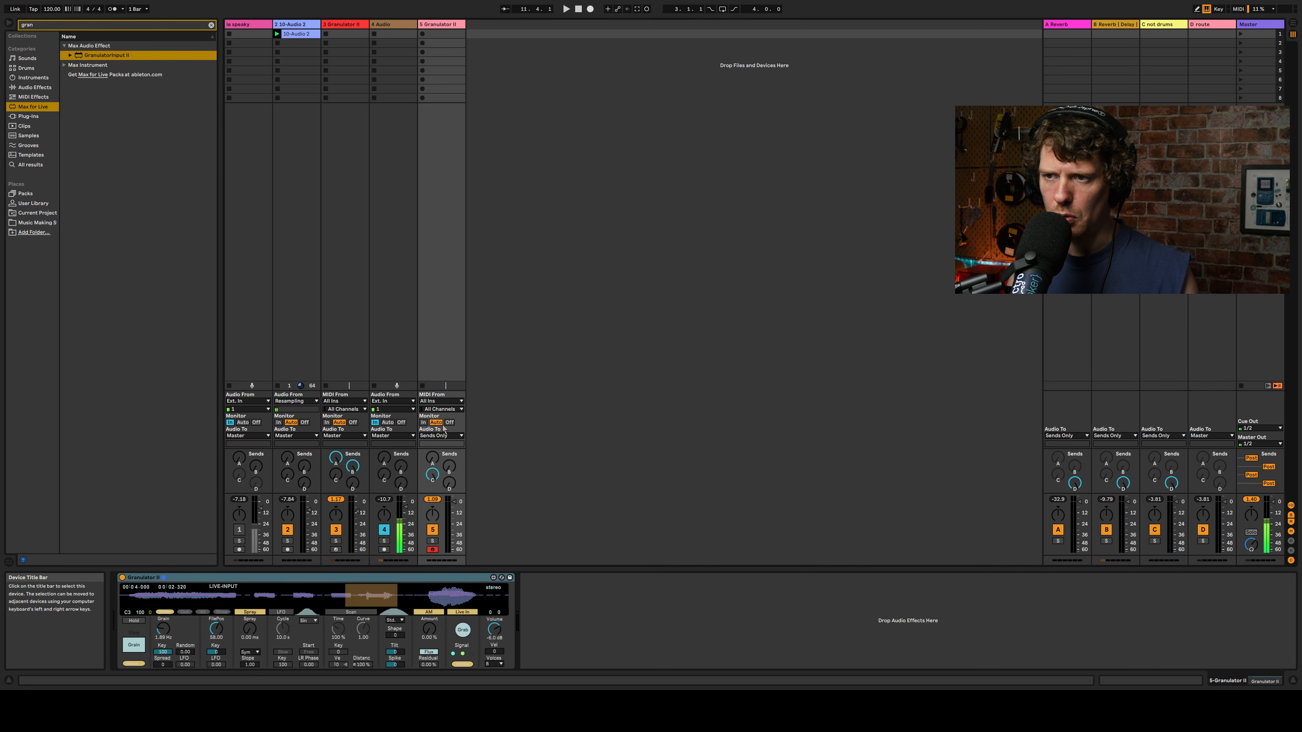
left_click_drag(247, 603, 146, 602)
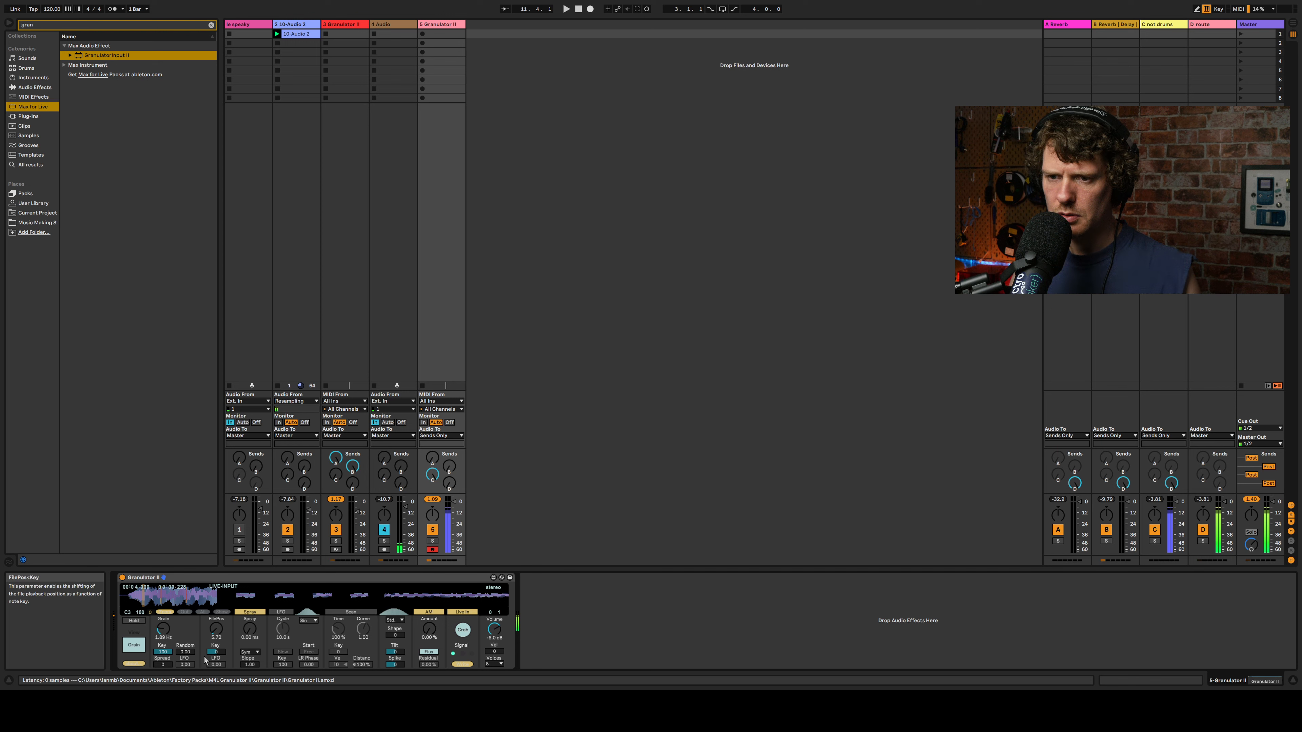
left_click_drag(165, 635, 163, 633)
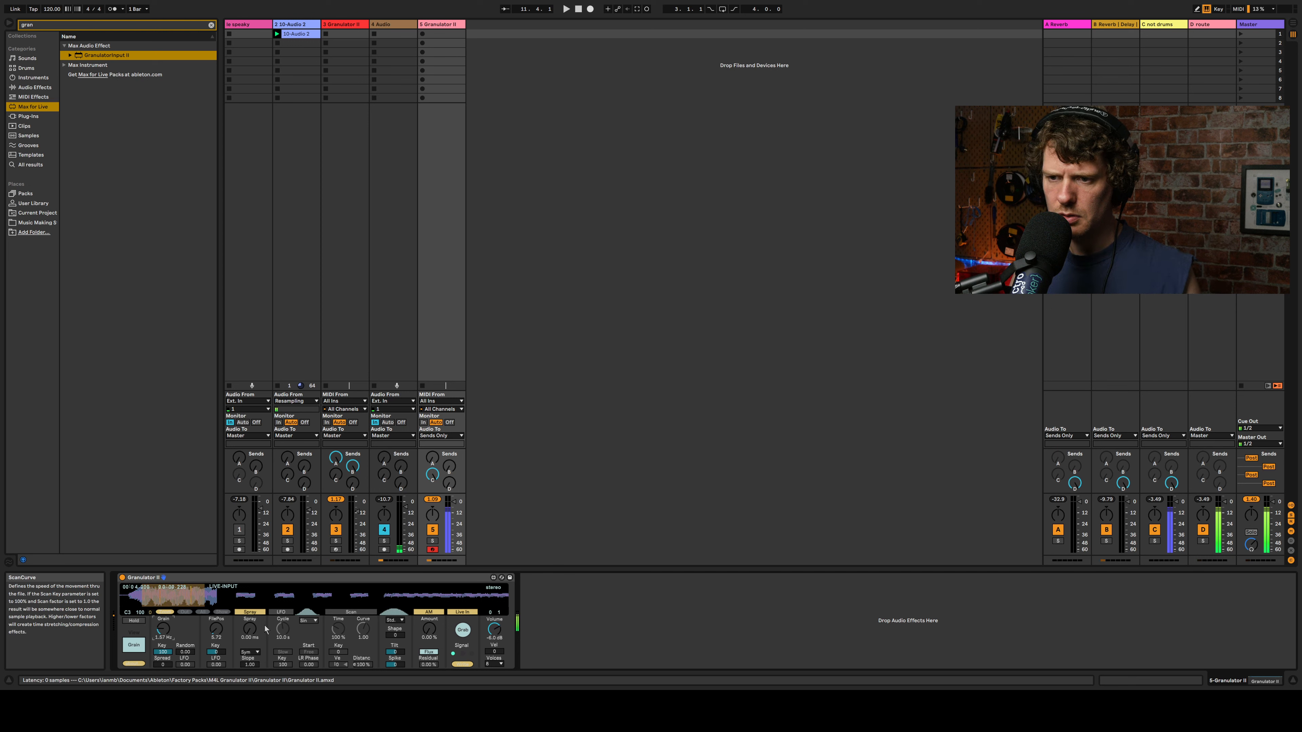
left_click_drag(249, 636, 249, 634)
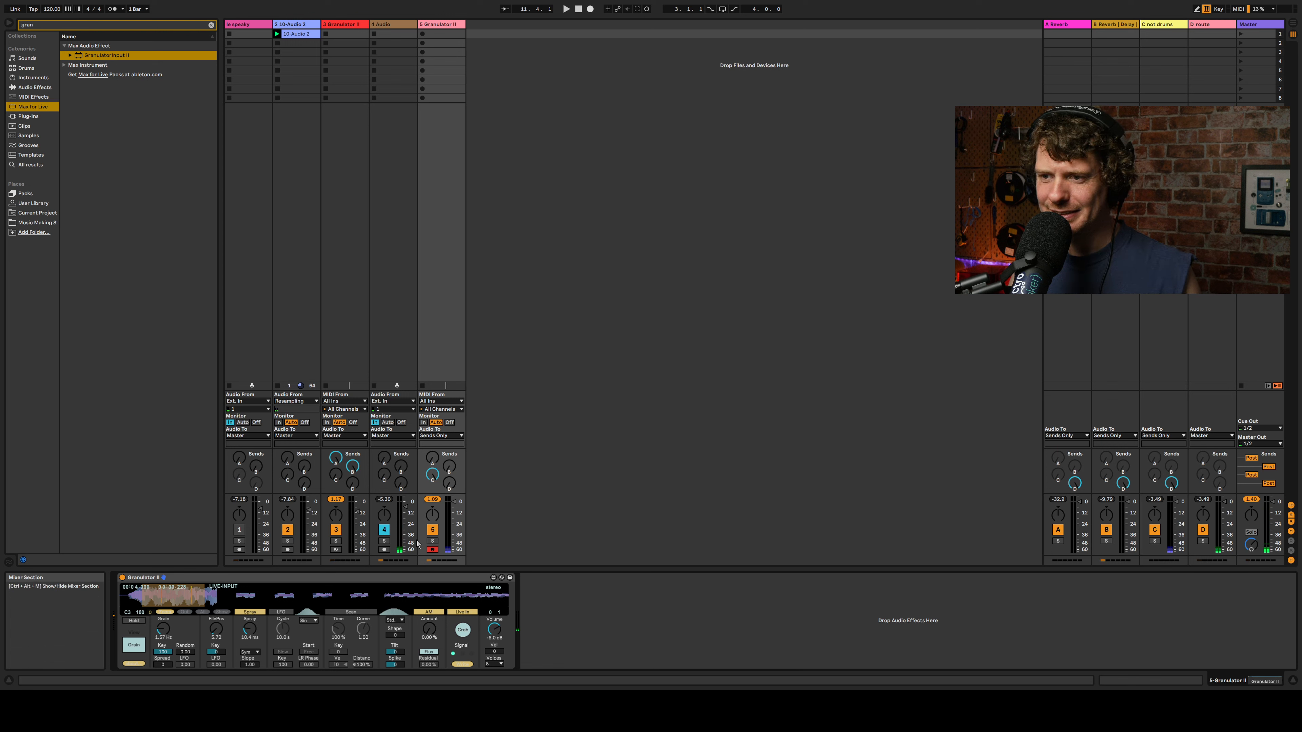
Step: Try track 5's send D at 0.0 dB, and readjust its Granulator II with spray at 0.00 ms and a new grain rate
left_click(432, 475)
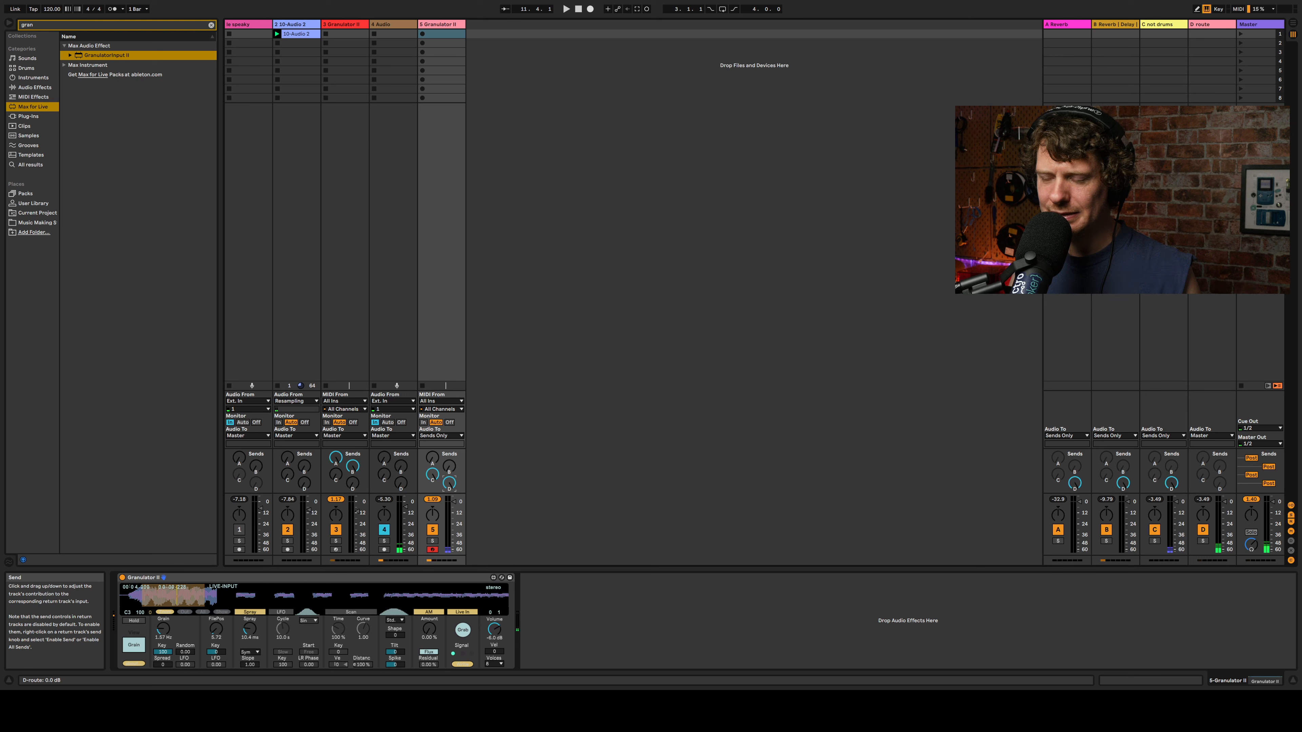
left_click_drag(449, 482, 449, 395)
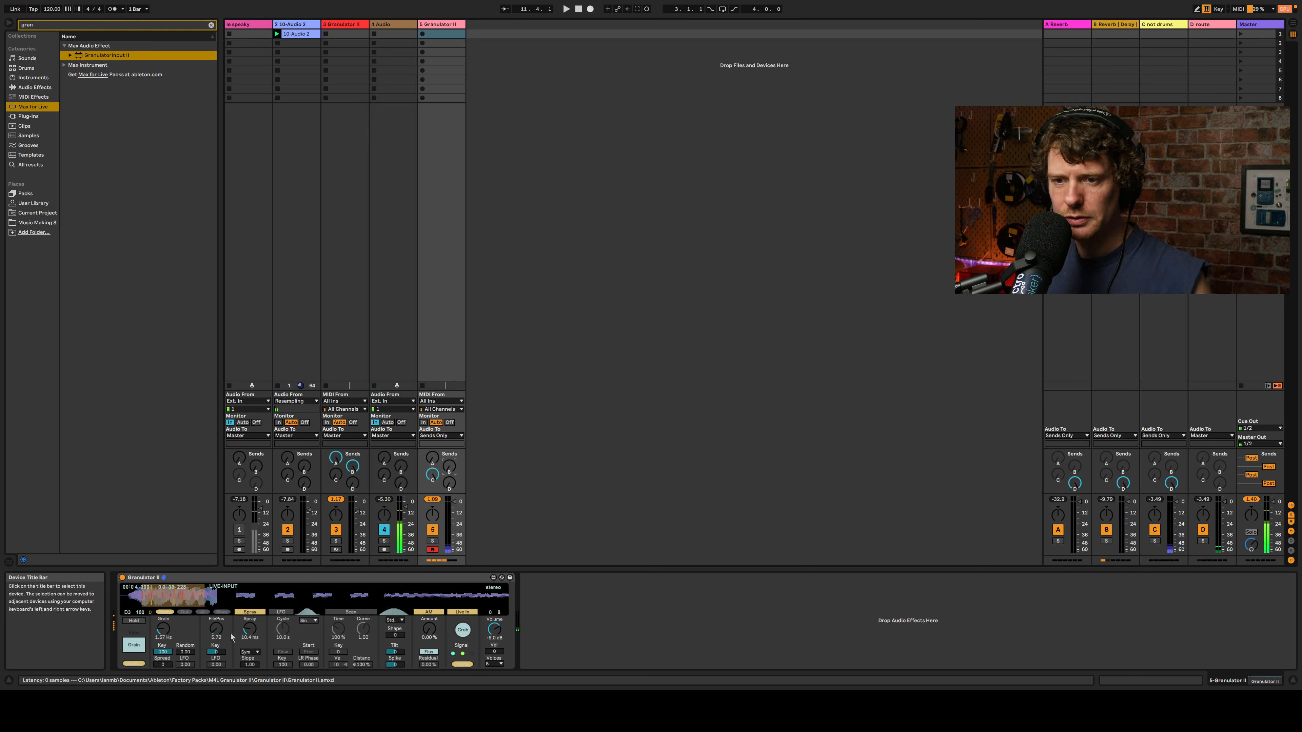
left_click_drag(245, 629, 246, 661)
mouse_move(163, 629)
left_mouse_down()
mouse_move(163, 647)
mouse_move(163, 616)
left_mouse_up()
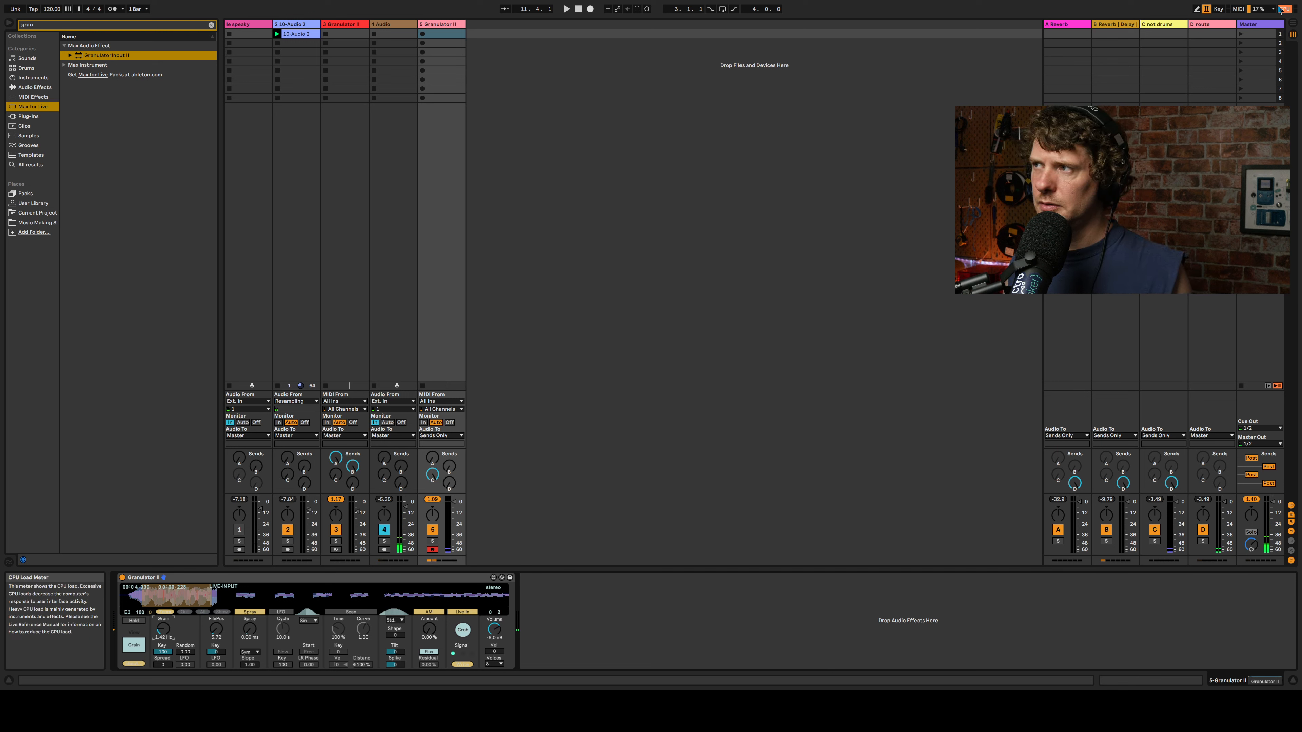
Step: Arm track 3 to compare its Granulator II sound, and return to an armed track 5
left_click(335, 549)
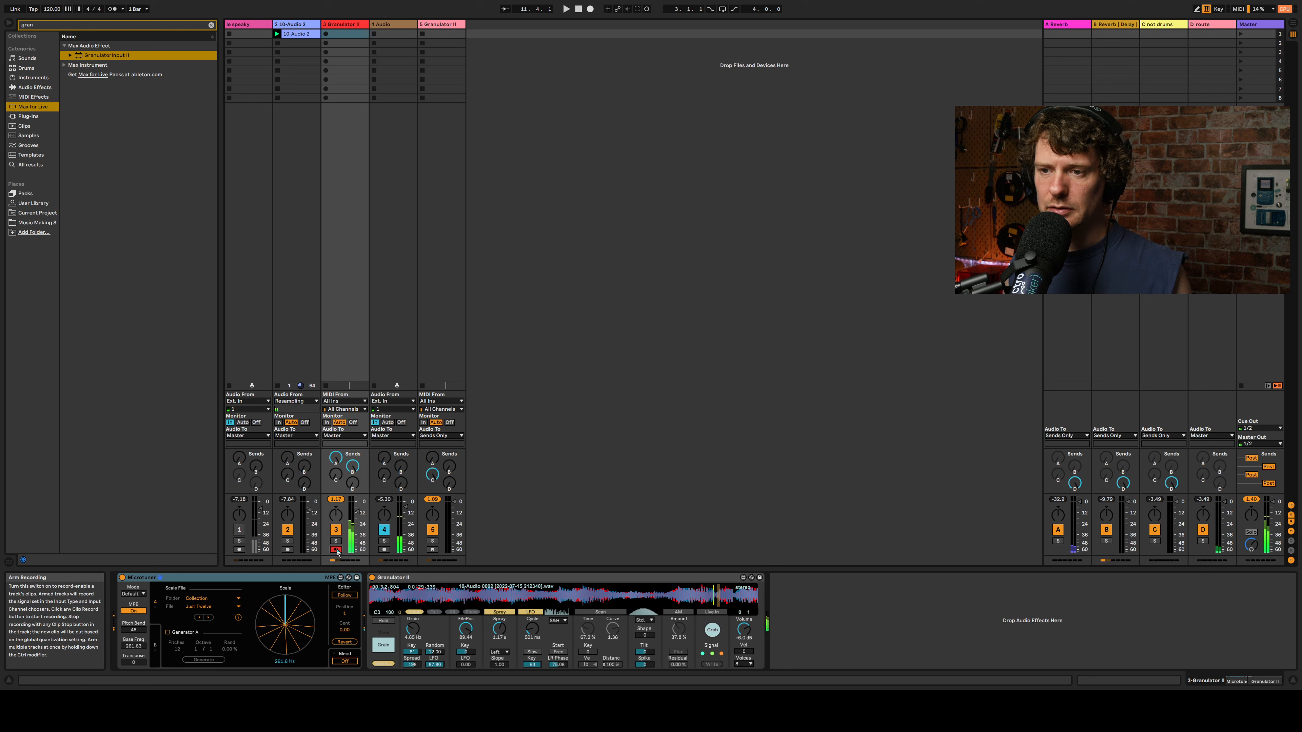
left_click(433, 550)
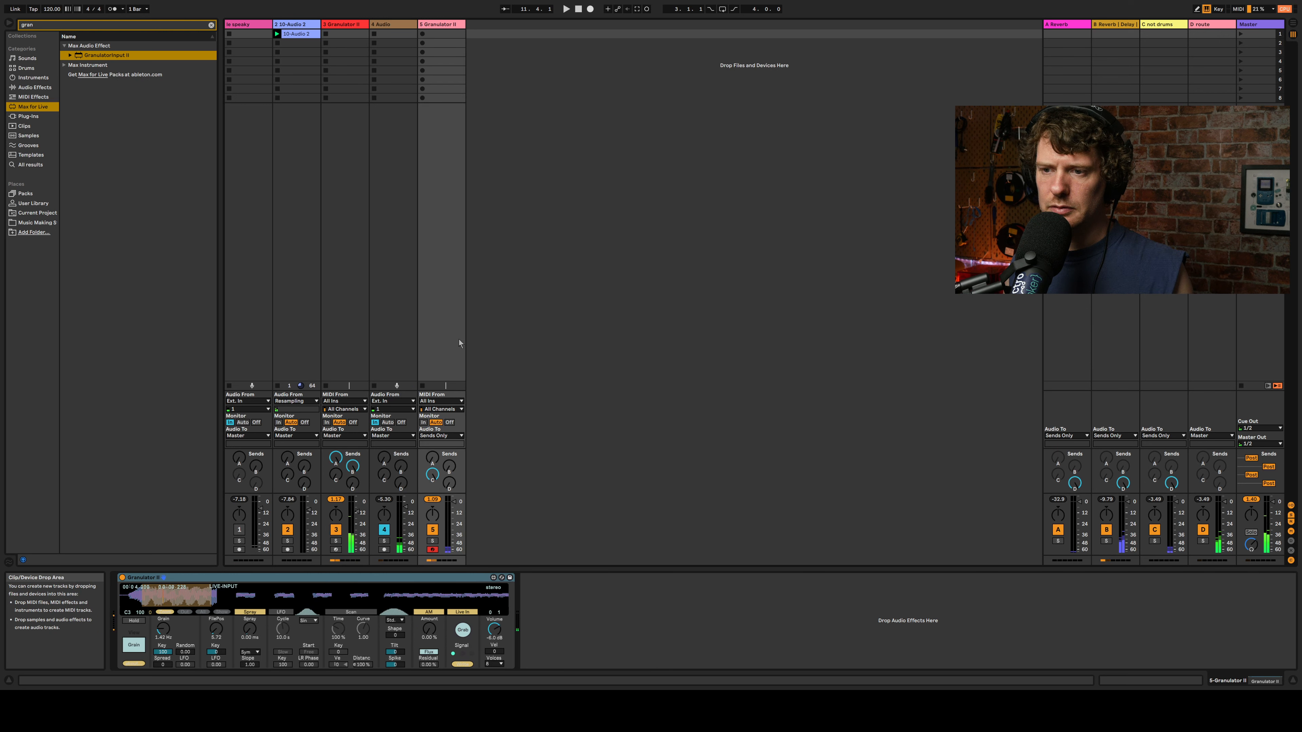
left_click(386, 318)
left_click(448, 291)
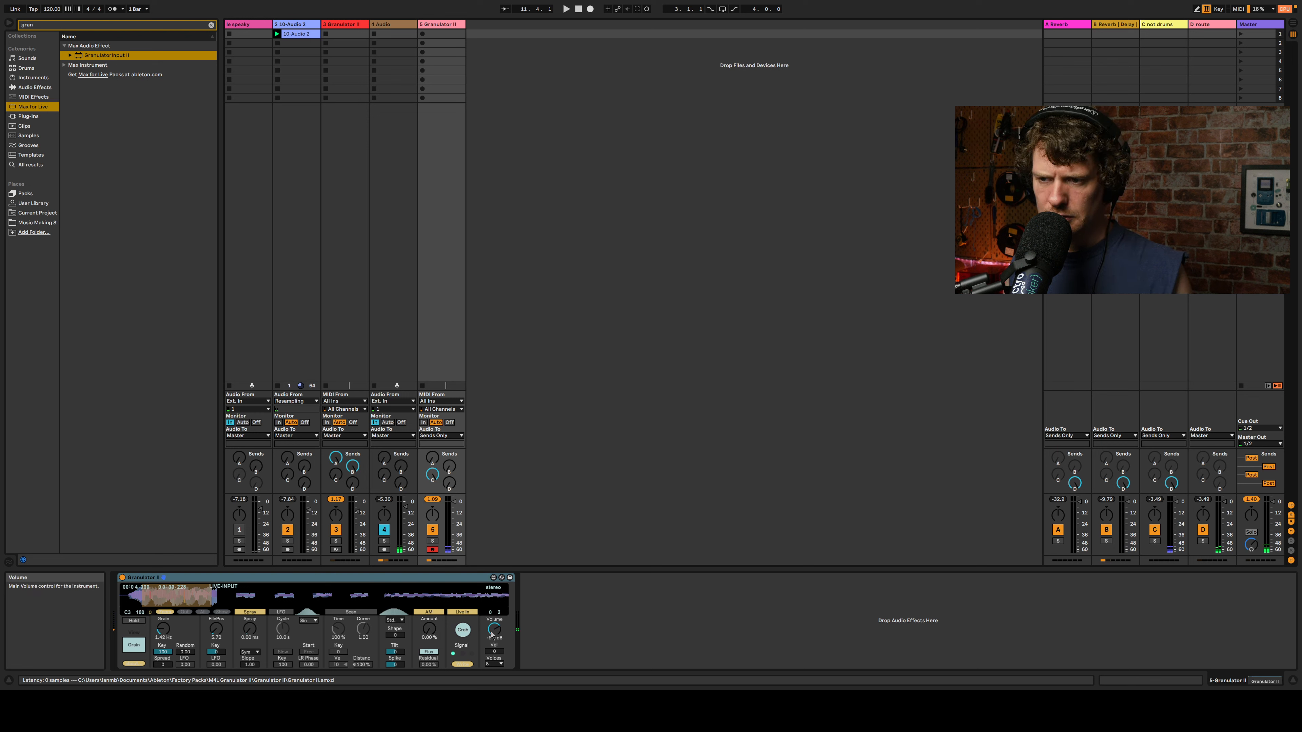
Step: Raise track 5's Granulator II volume and move the file position to about 64 in the live input
left_click_drag(494, 630, 495, 578)
left_click_drag(494, 656, 495, 652)
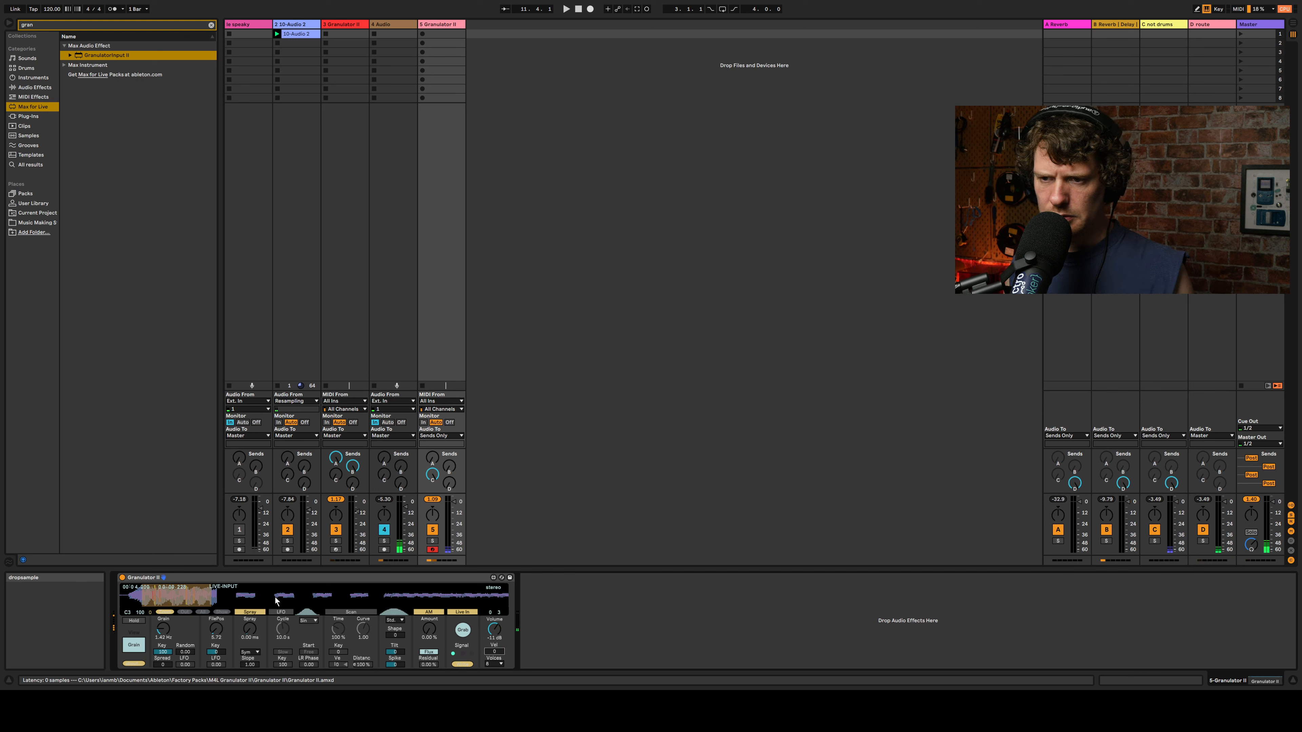
mouse_move(216, 629)
left_mouse_down()
mouse_move(215, 563)
mouse_move(215, 630)
mouse_move(223, 608)
left_mouse_up()
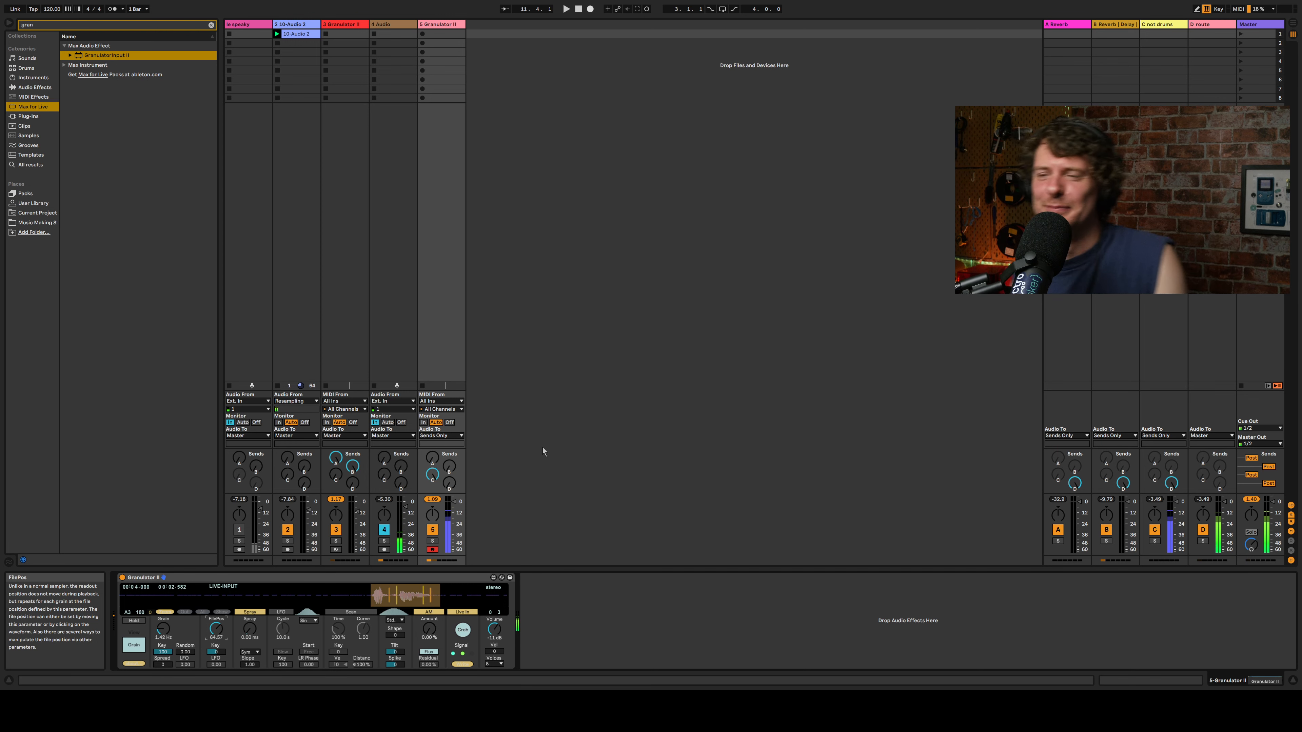
Step: Turn up track 5's sends A and B and shift the computer keyboard down to octave C2 to D3
left_click_drag(449, 466, 432, 396)
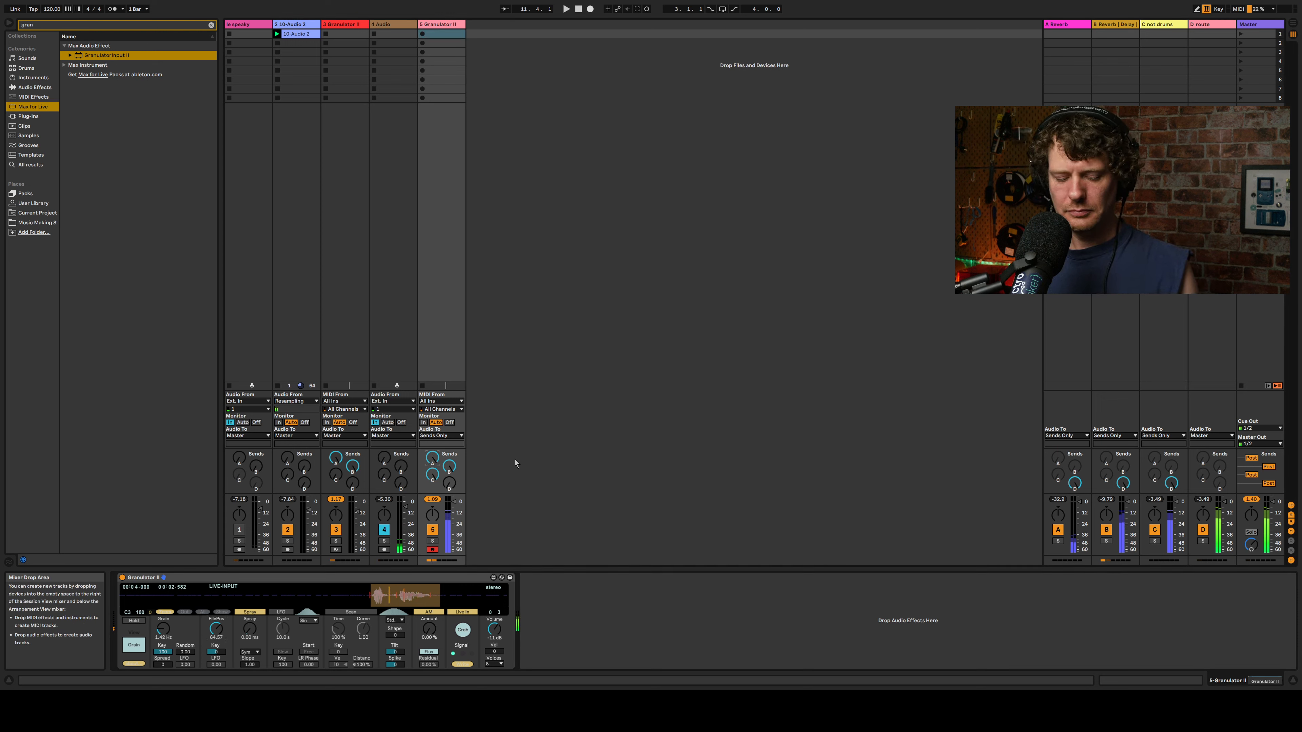
key("z")
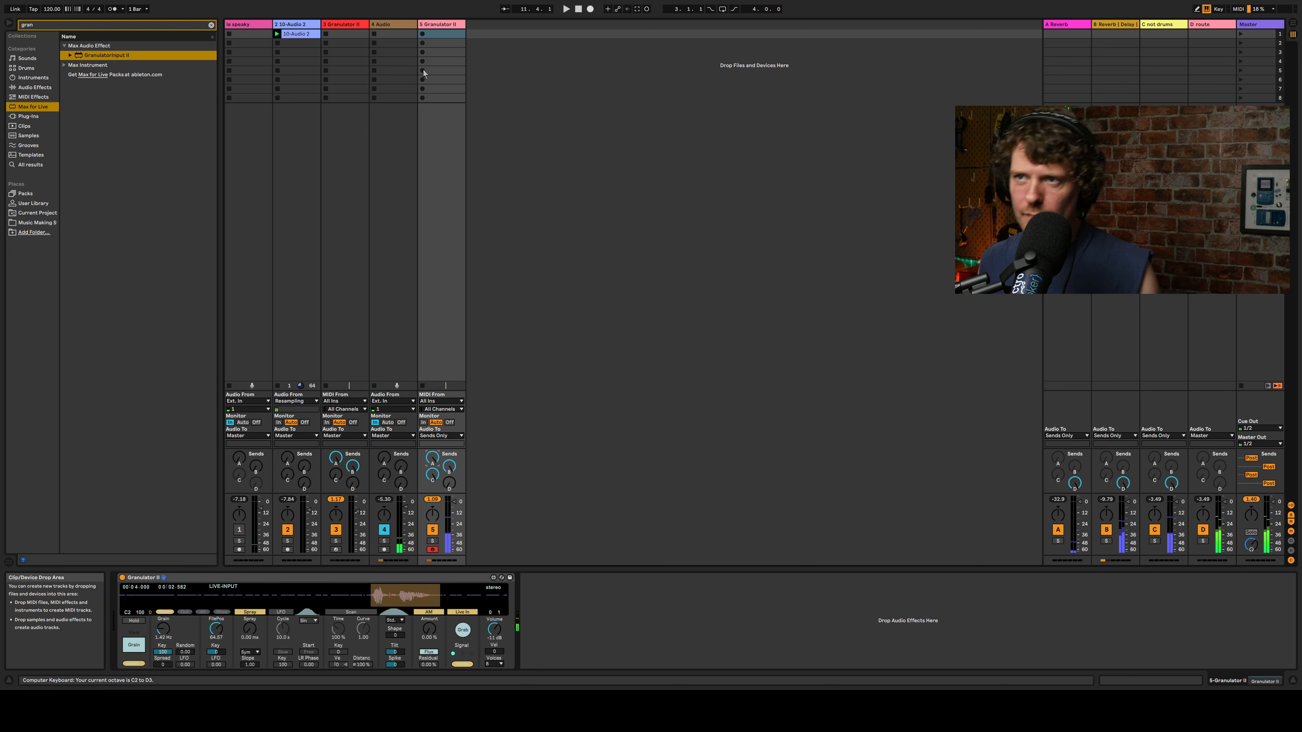
Step: Delete the live-input Granulator II track 5 and the audio track 4 that feeds it
left_click(433, 26)
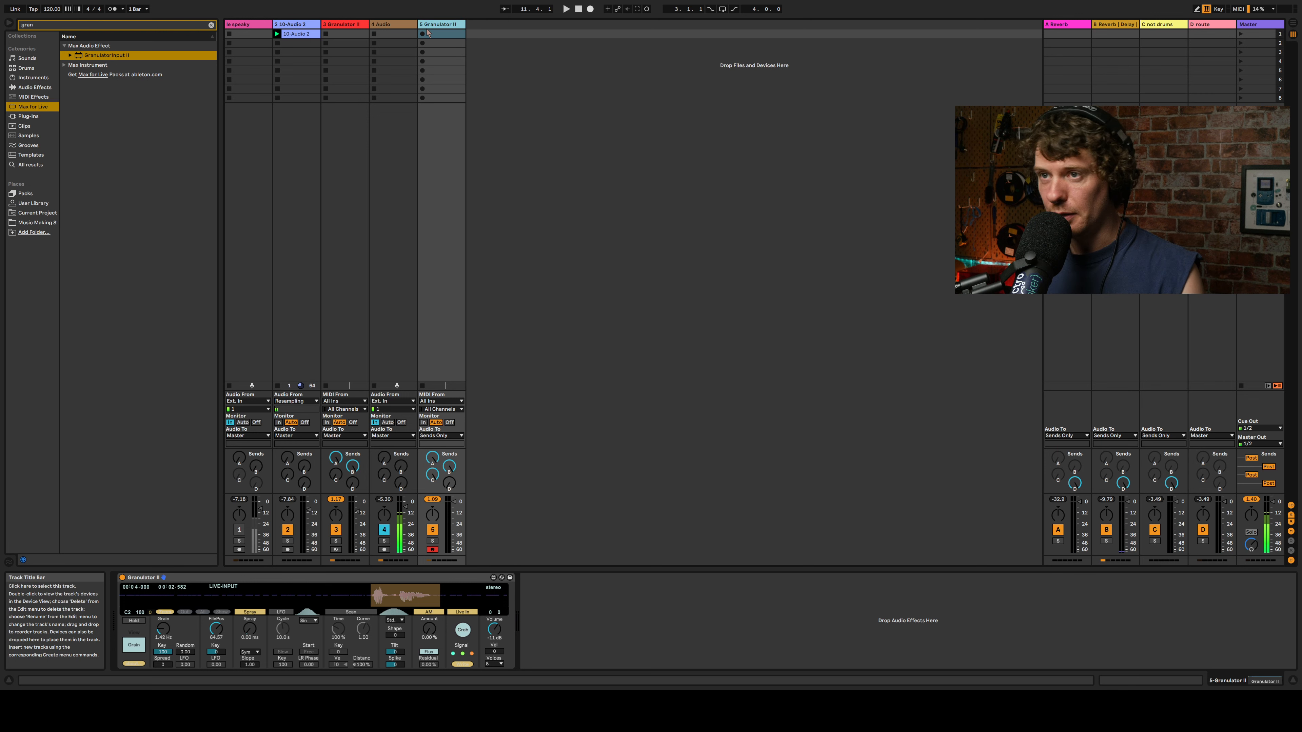
key("Delete")
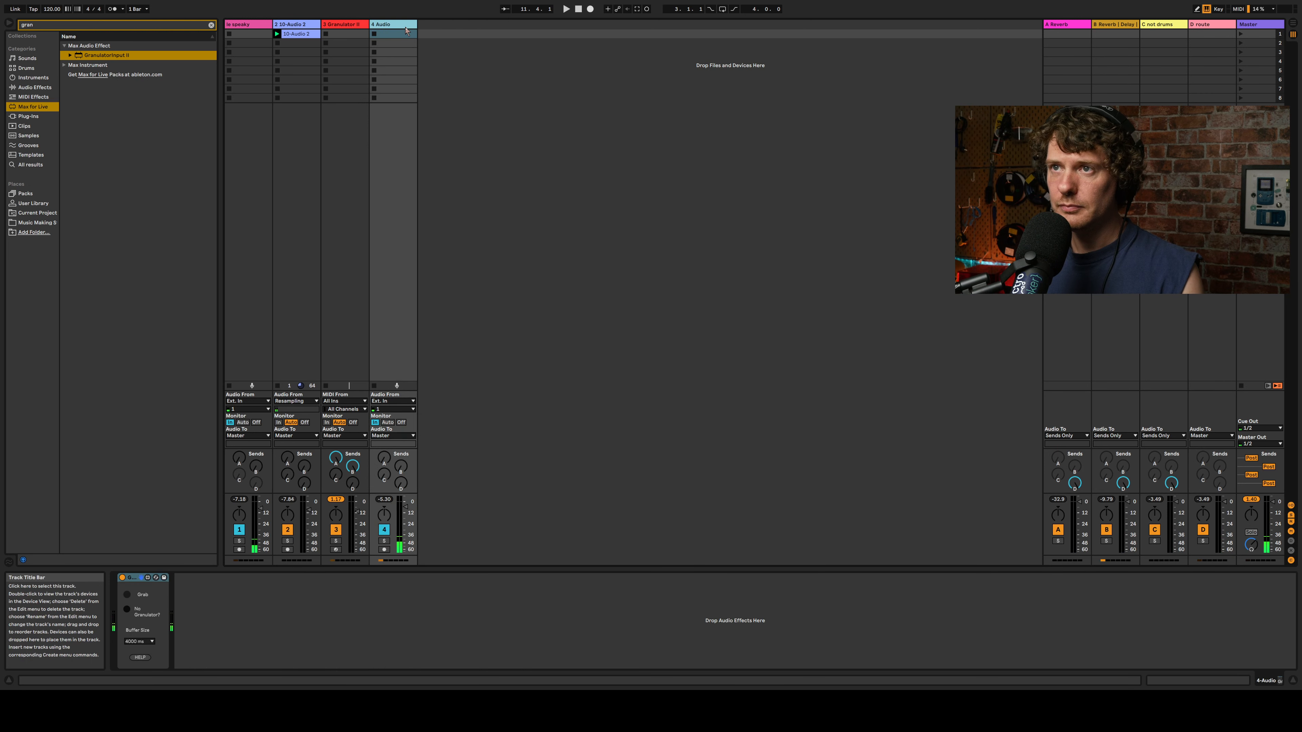
key("Delete")
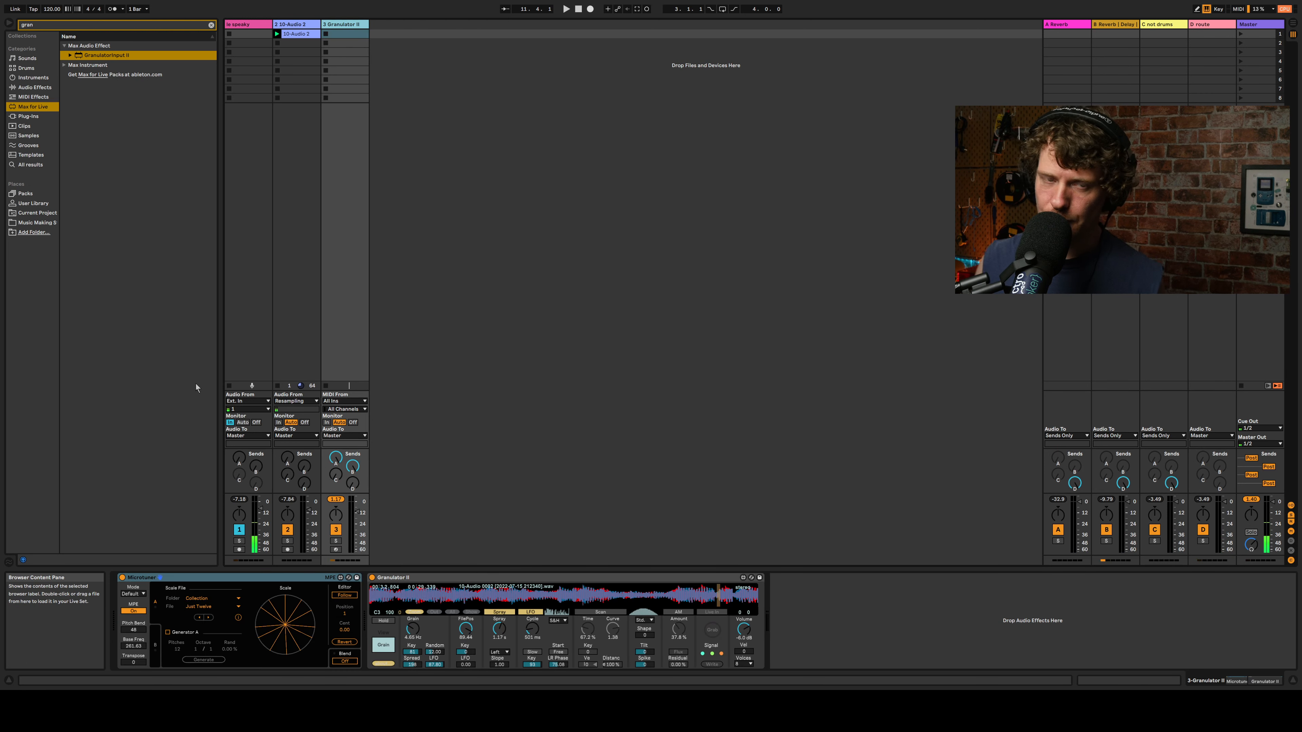
Step: Rename the remaining Granulator II track to "padulator" and arm it for playing
left_click(351, 167)
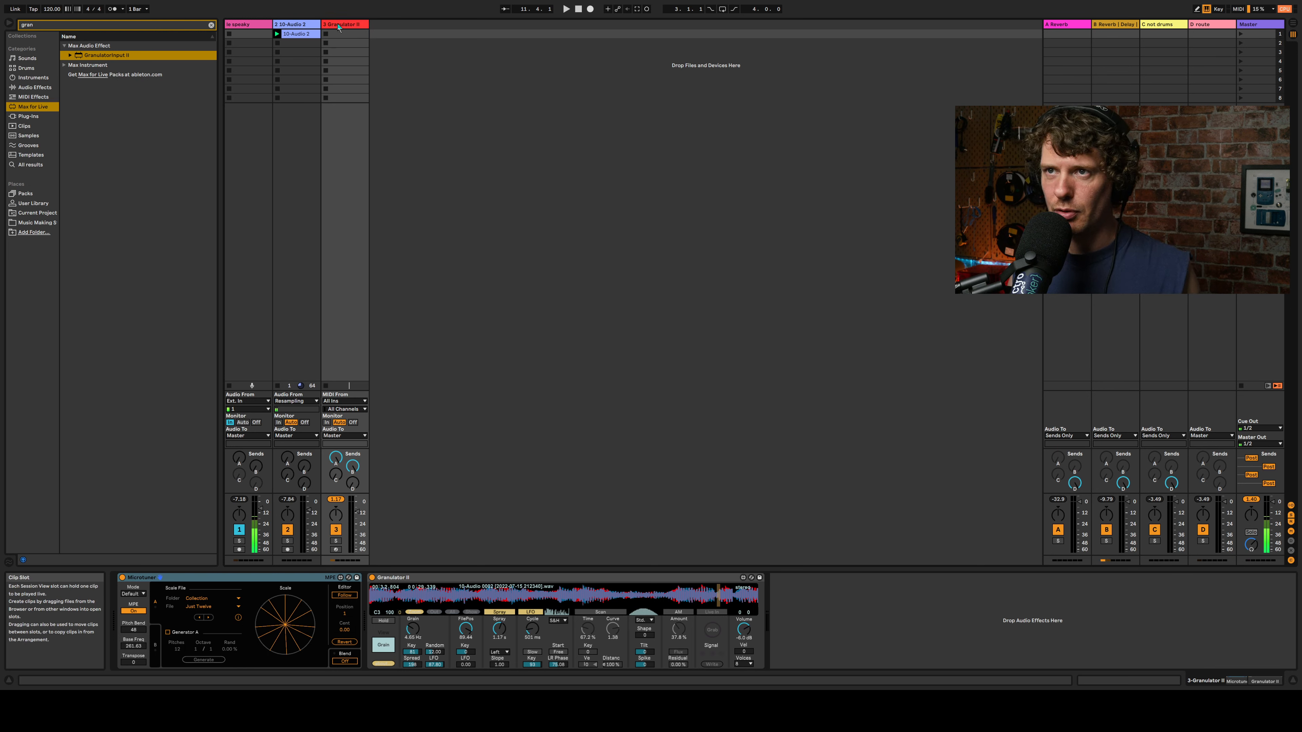
left_click(339, 26)
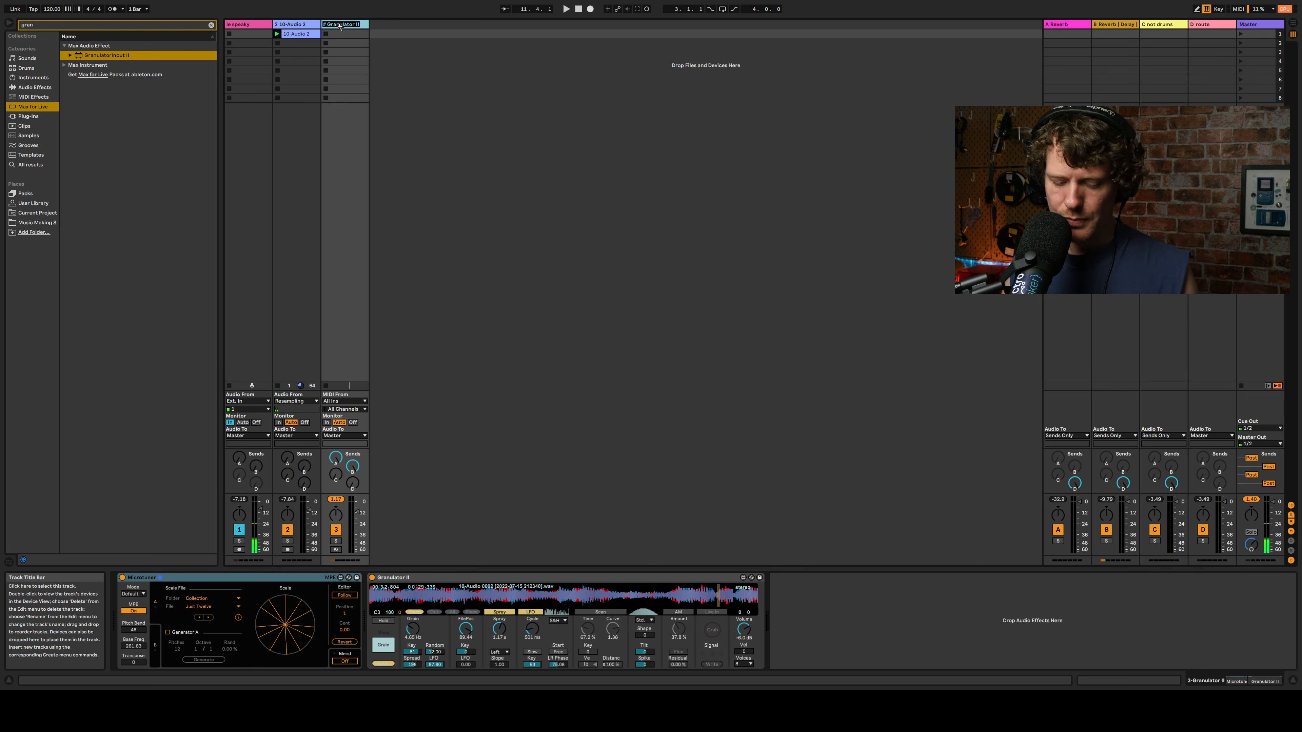
type("pad")
key("Return")
type("ulator")
key("Return")
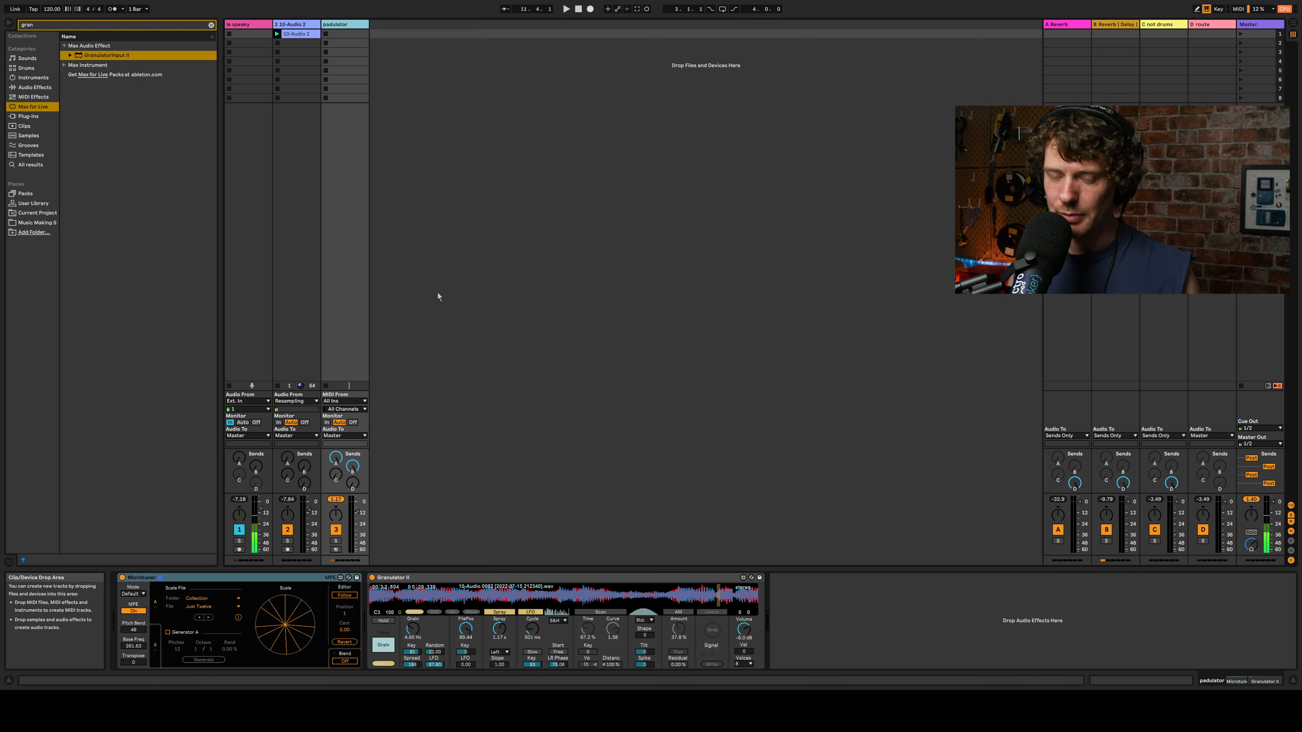
left_click(336, 550)
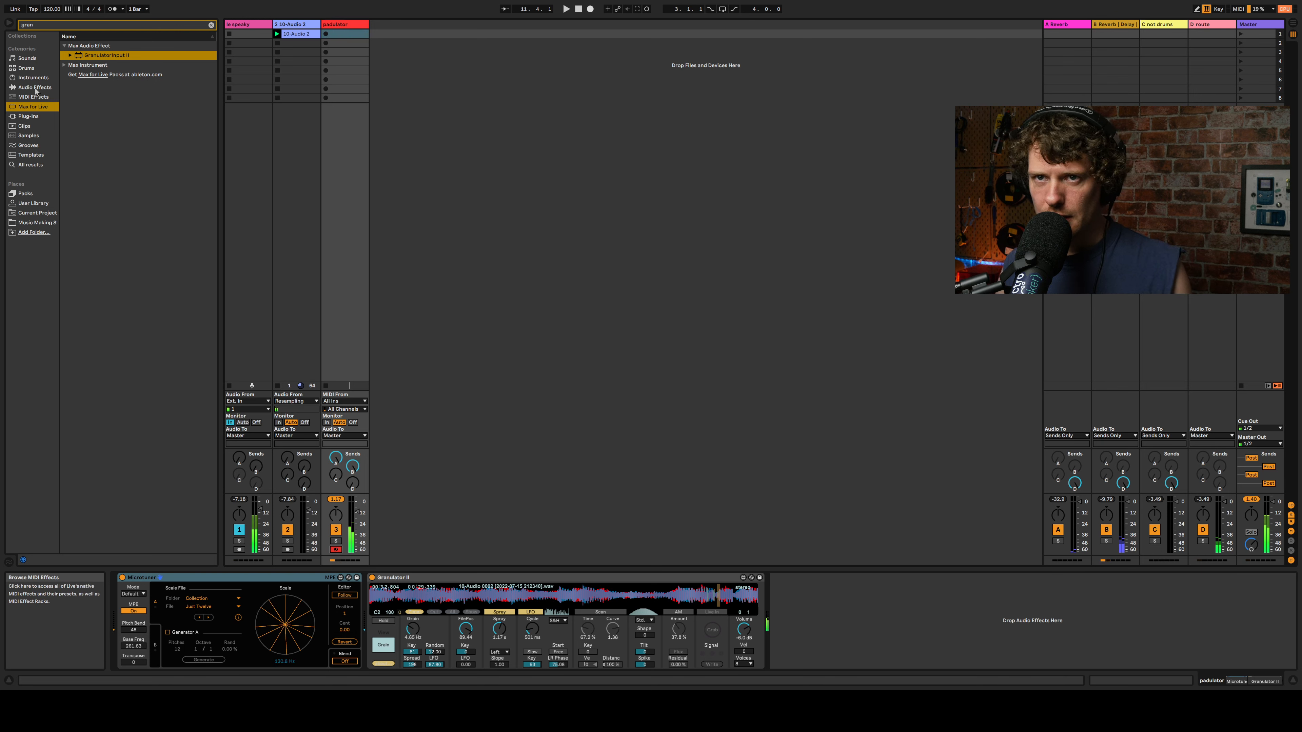
Step: Add a Wavetable instrument on a new track and load the 10-Audio 2 clip into oscillator 1 as a User wavetable
left_click(32, 77)
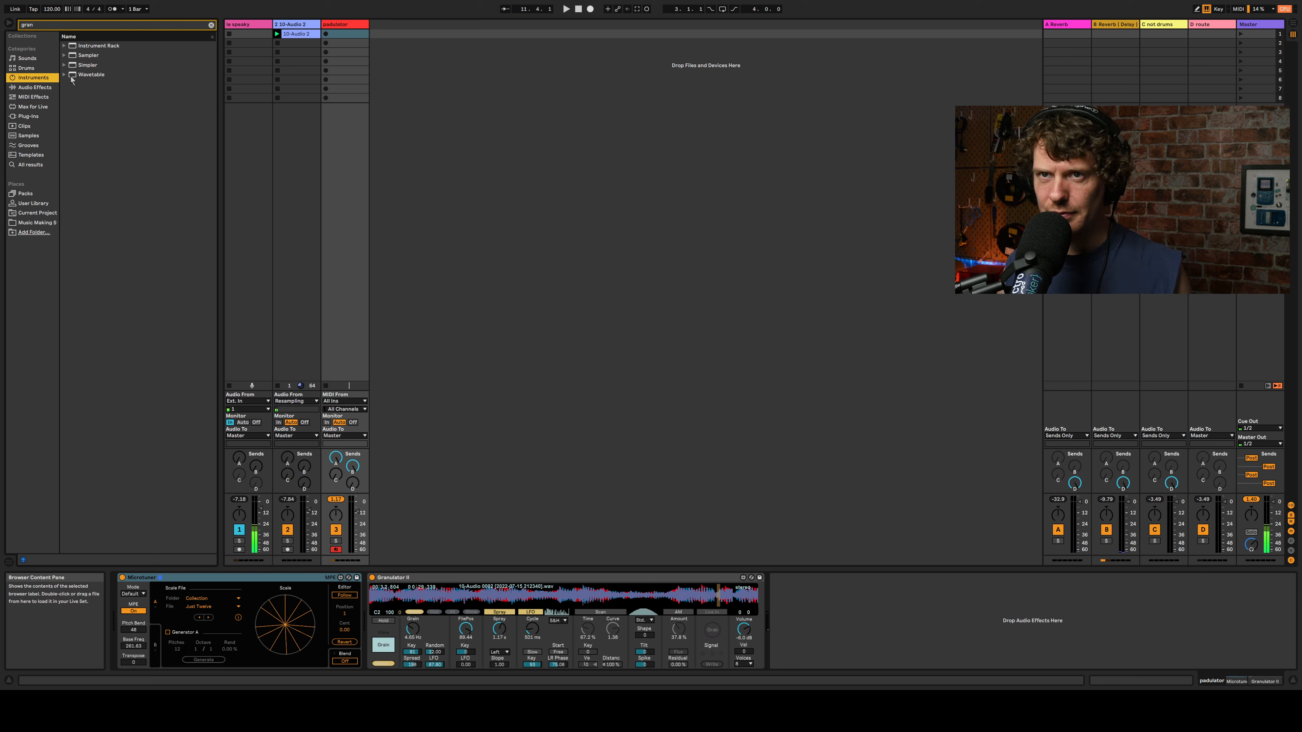
left_click_drag(72, 76, 446, 53)
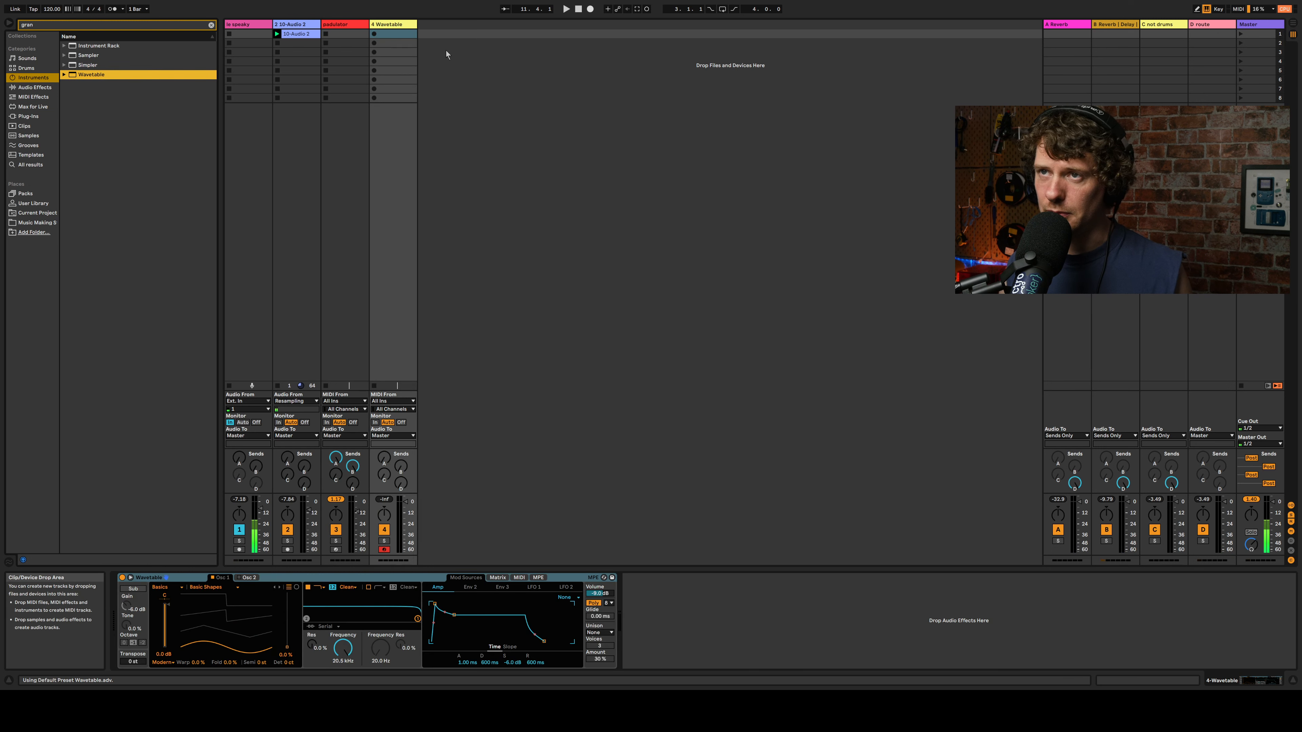
left_click(176, 588)
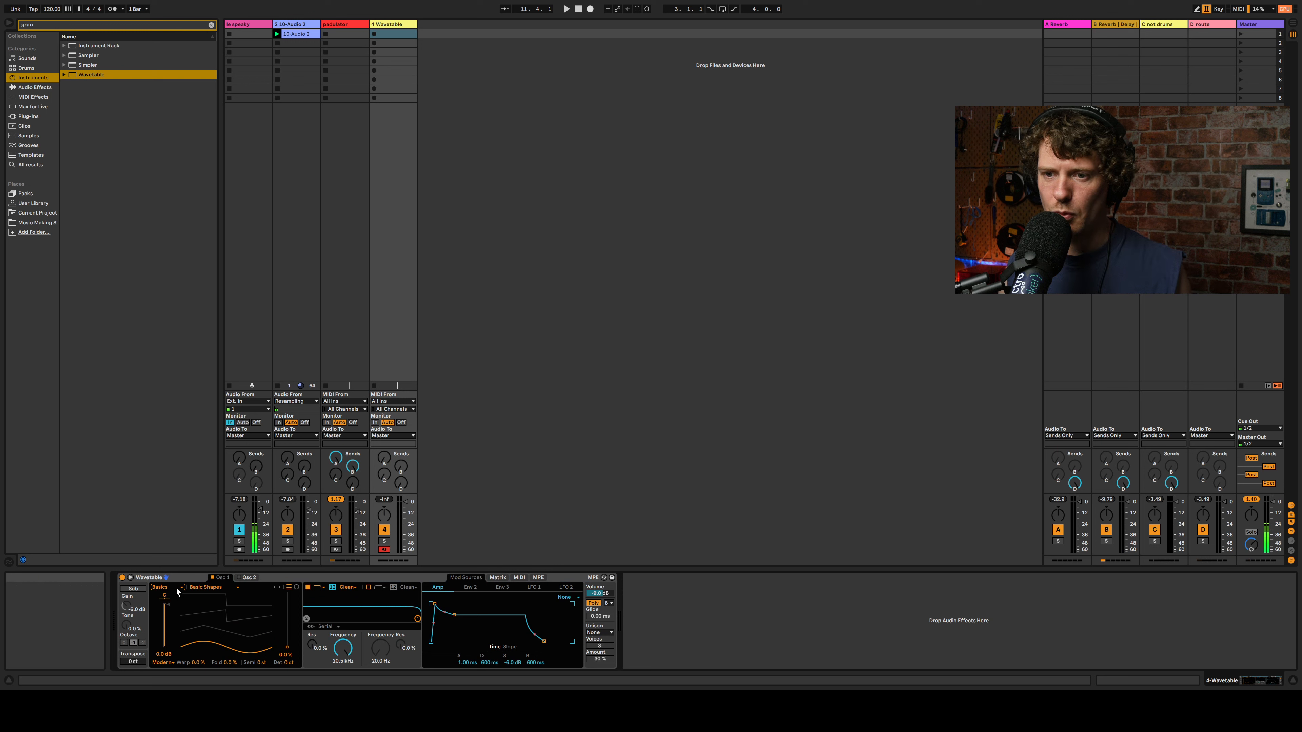
left_click(165, 682)
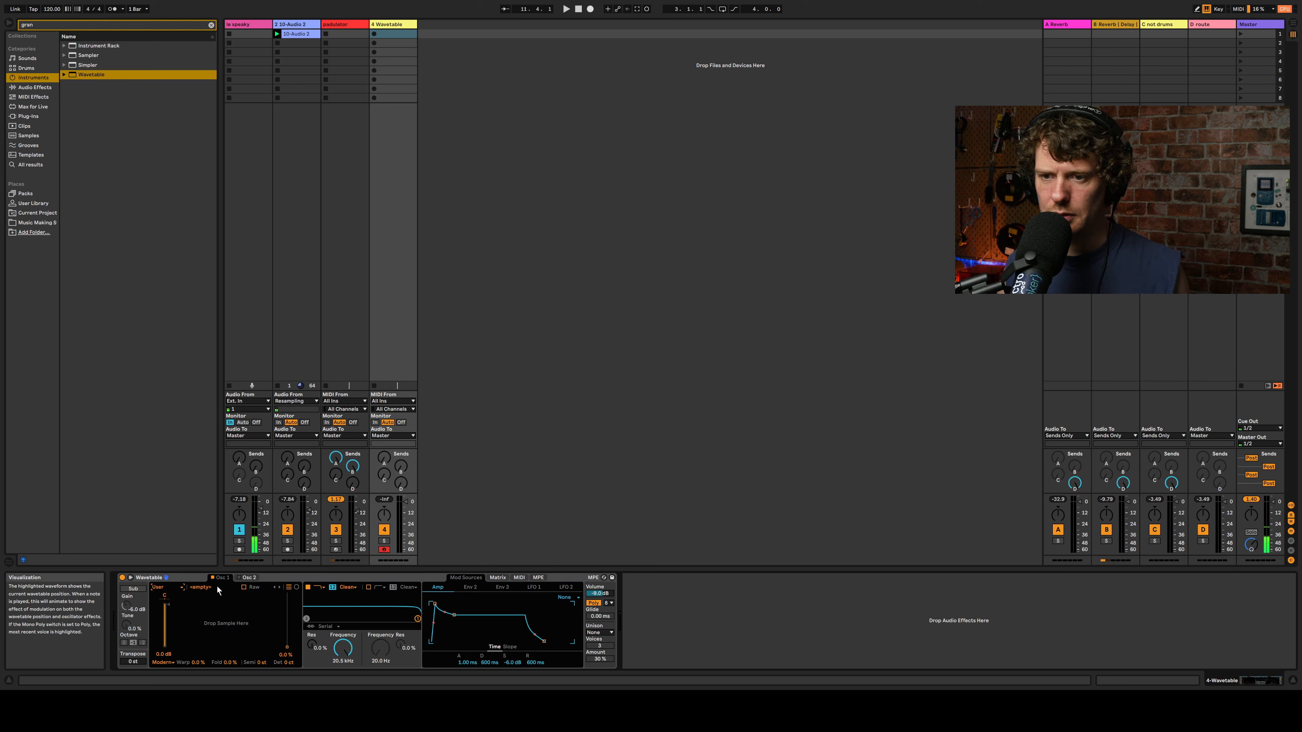
left_click_drag(300, 33, 231, 629)
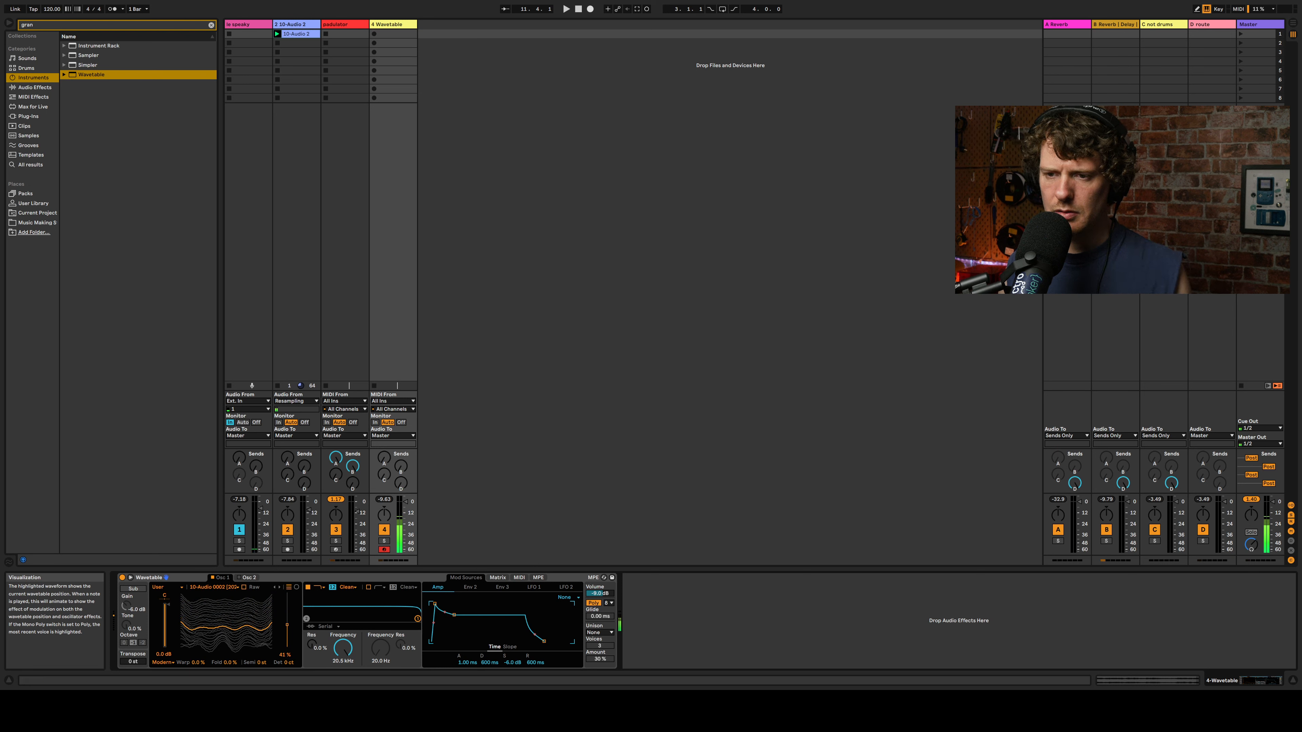
Step: Sweep oscillator 1's wave position while playing in different keyboard octaves, ending at about 32%
key("a")
left_click_drag(231, 624, 230, 634)
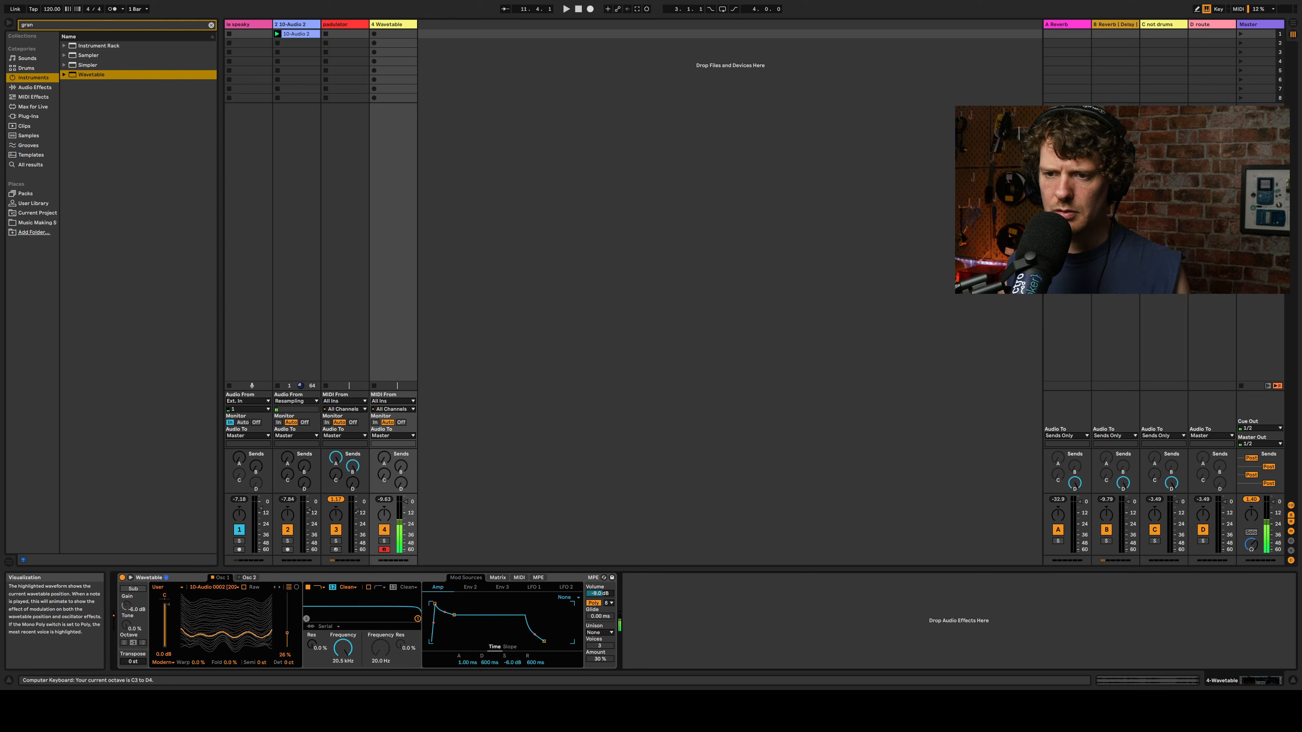
left_click_drag(231, 636, 230, 626)
key("z")
key("a")
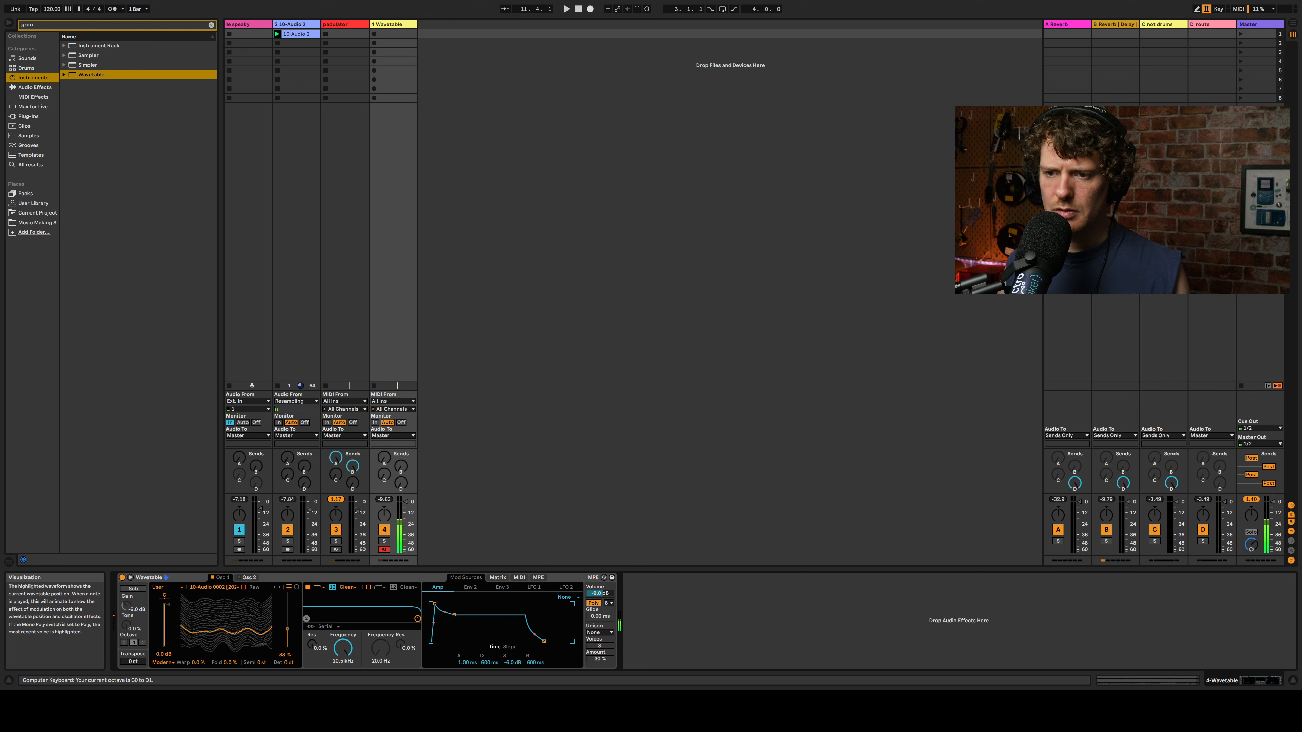
left_click_drag(231, 631, 231, 632)
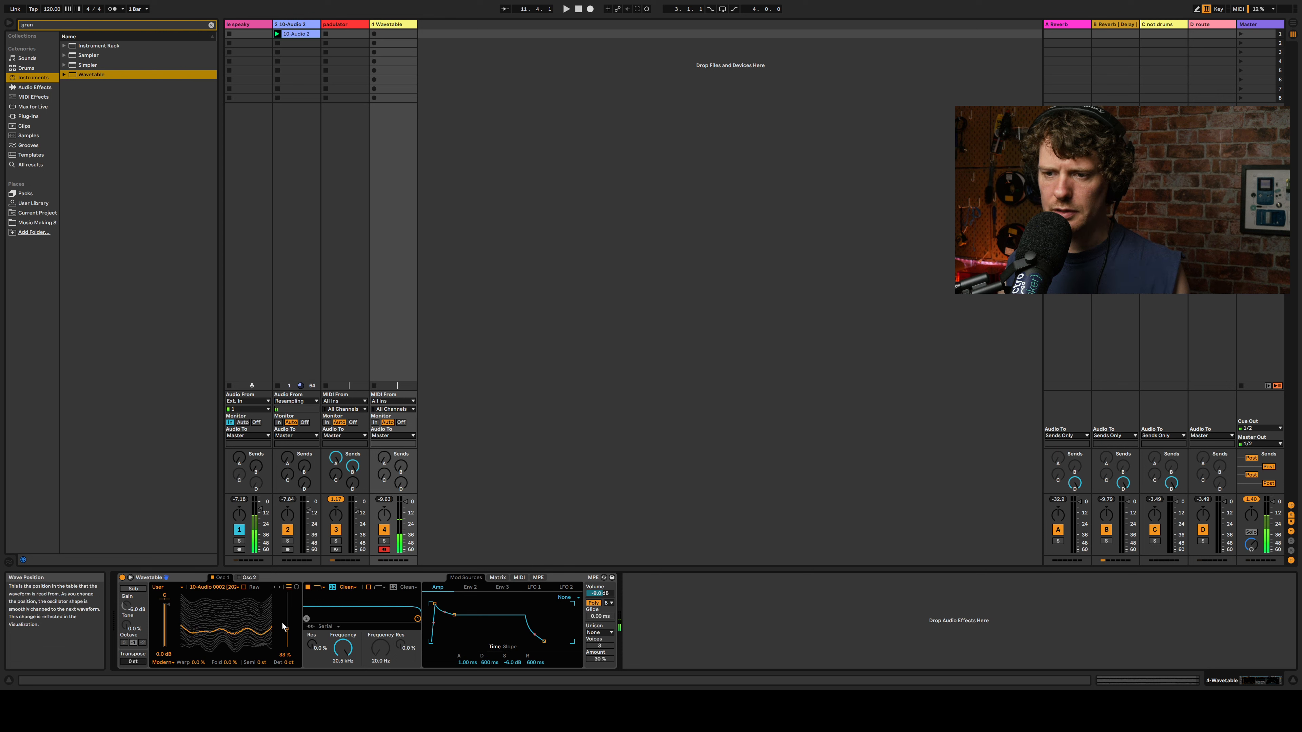
Step: Set Wavetable's LFO 1 rate to about 8.79 Hz and the LFO 2 rate to about 0.09 Hz
left_click(530, 588)
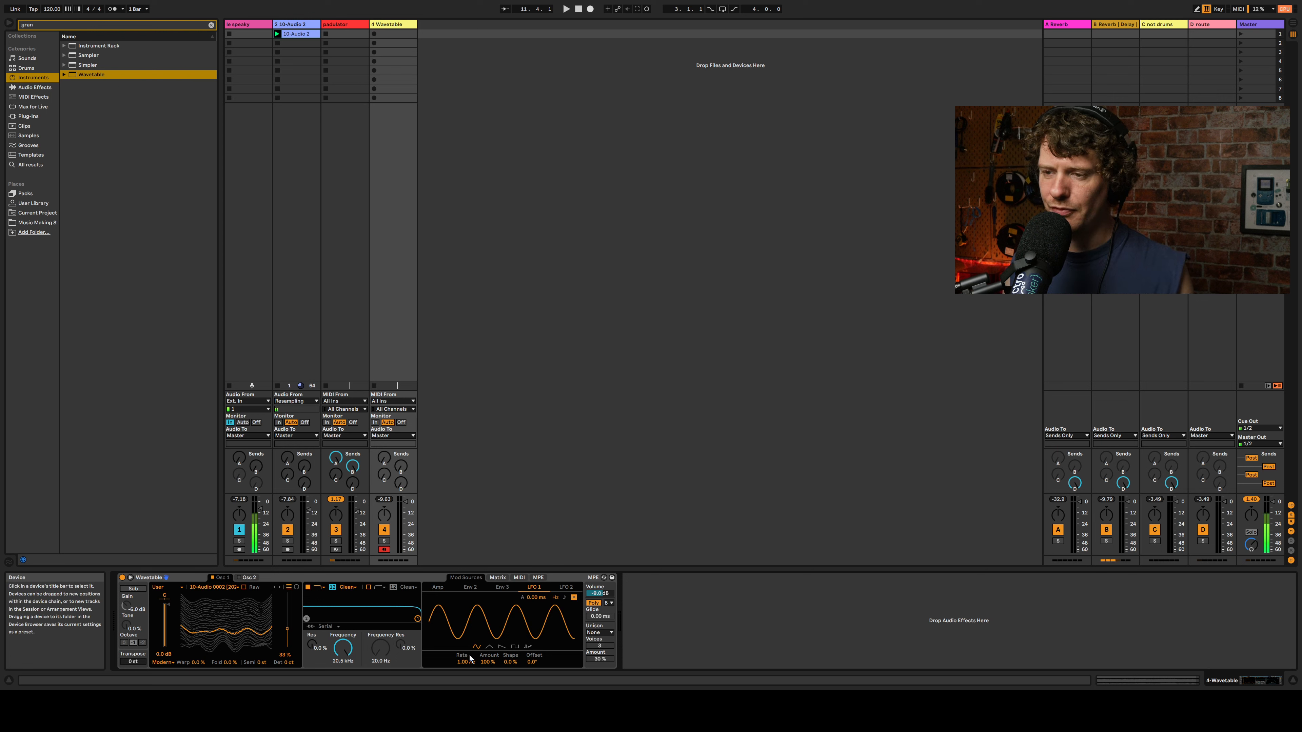
left_click_drag(466, 663, 520, 612)
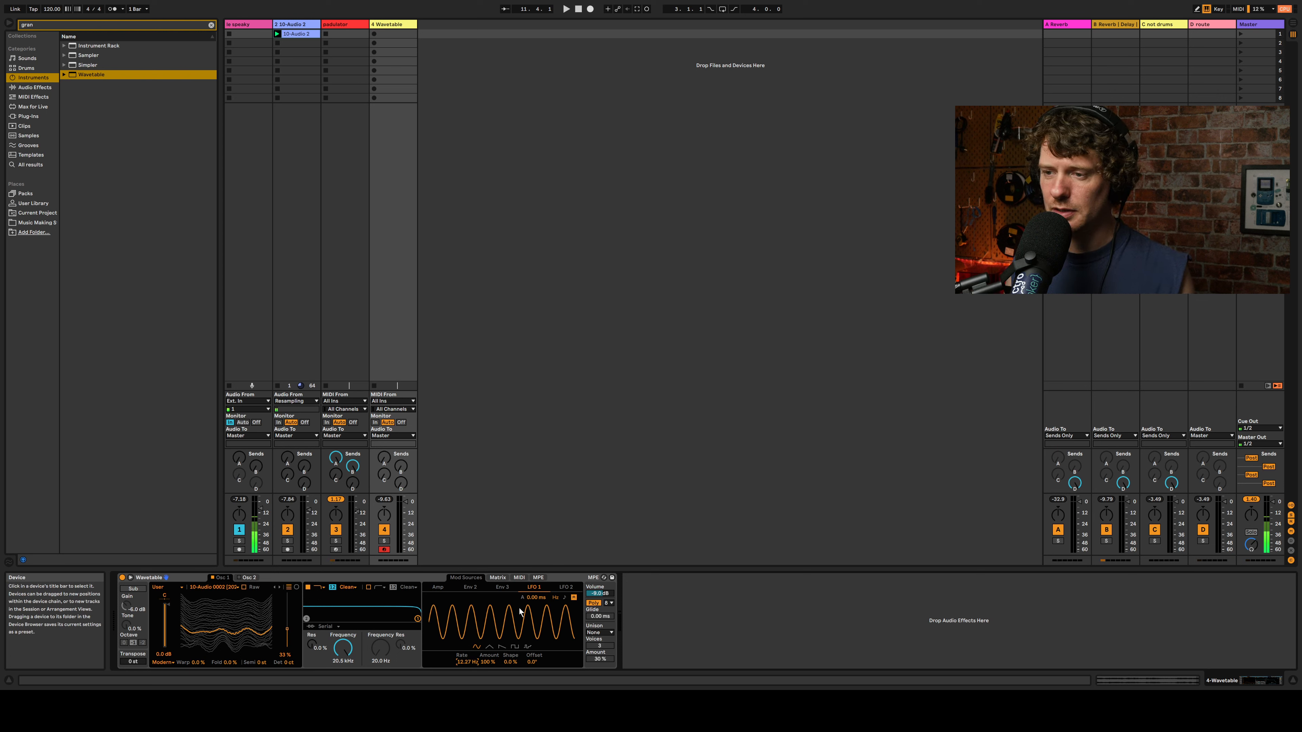
mouse_move(465, 655)
left_mouse_down()
mouse_move(463, 687)
mouse_move(465, 663)
left_mouse_up()
left_click(566, 587)
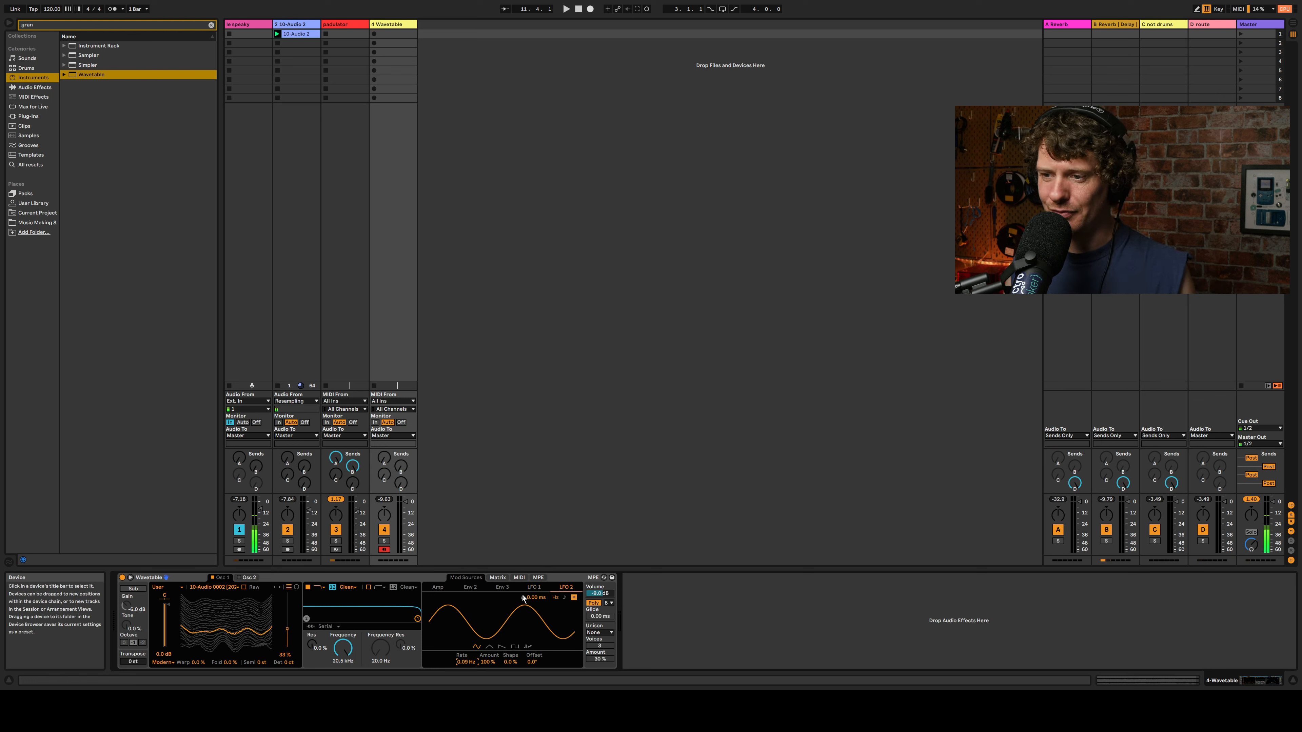
left_click(534, 590)
Step: In the modulation matrix, assign LFO 1 to oscillator 1's position at 17 and LFO 2 to LFO 1's rate at 38
left_click(497, 577)
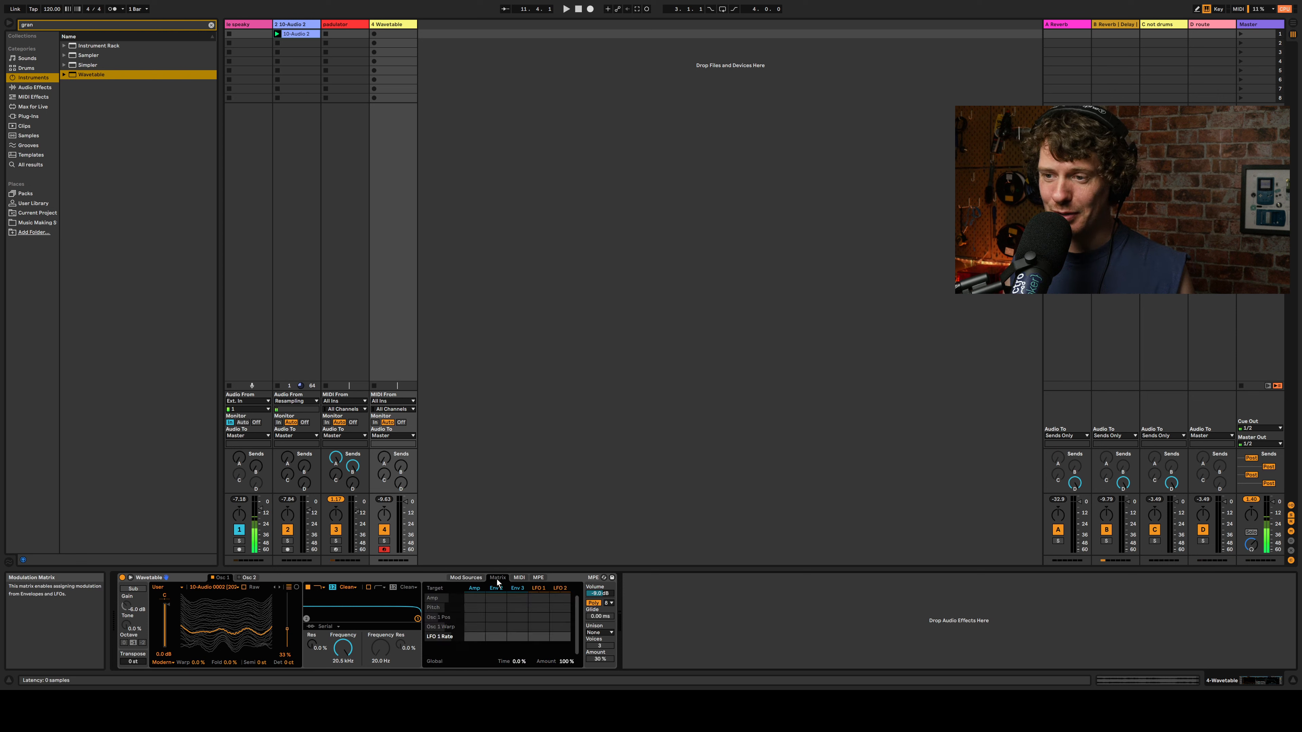
left_click_drag(556, 637, 556, 623)
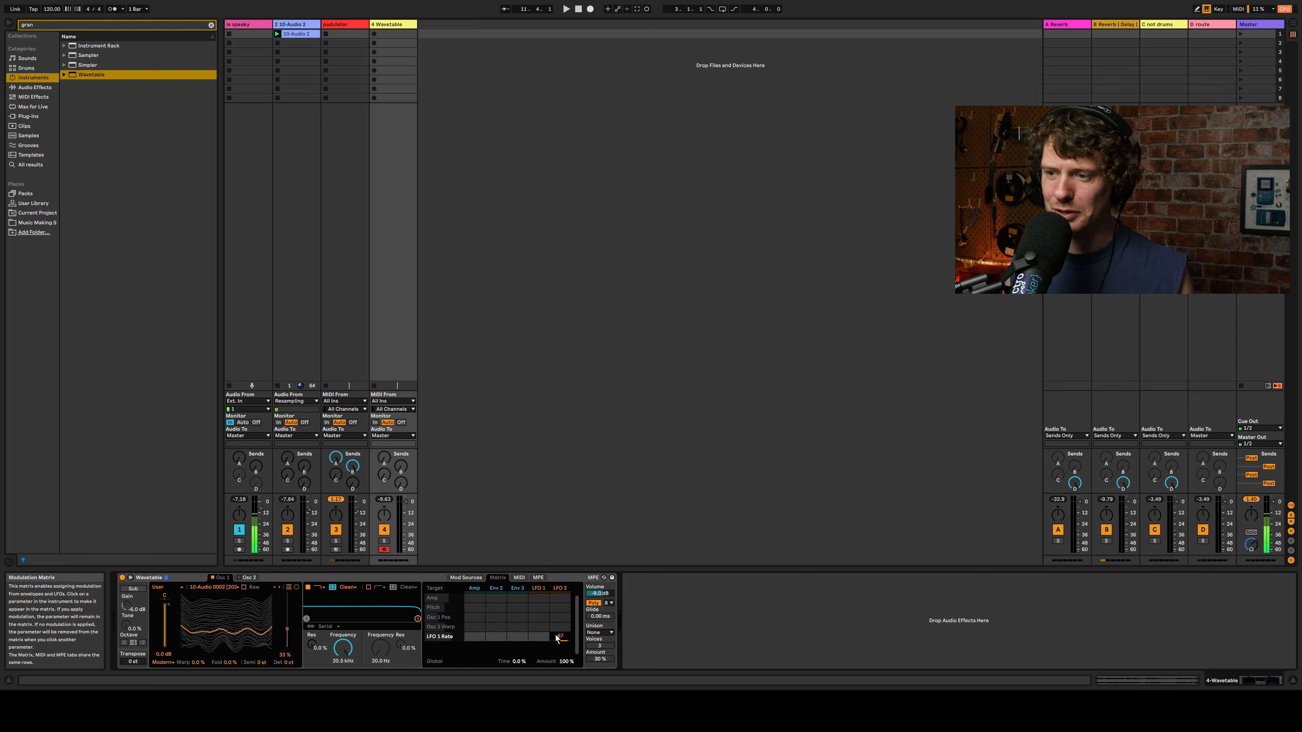
left_click(286, 626)
left_click_drag(538, 621, 538, 615)
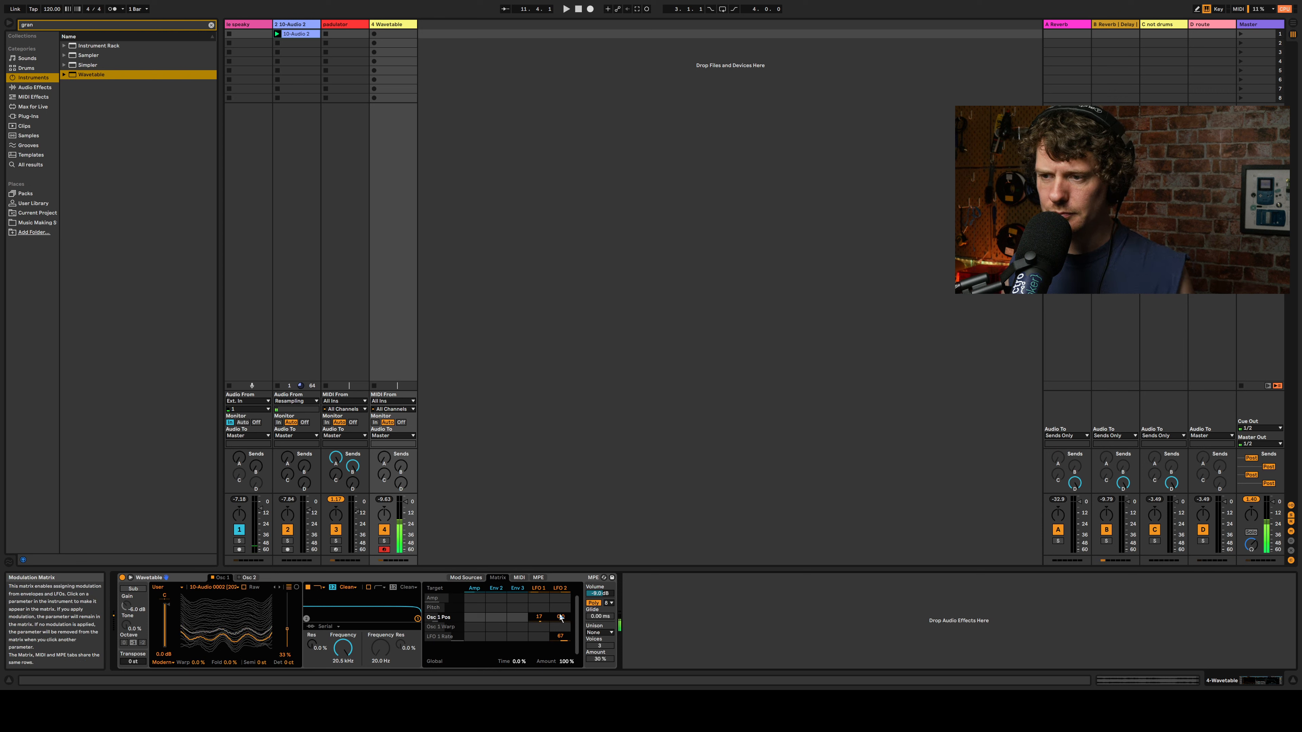
left_click_drag(568, 640, 568, 650)
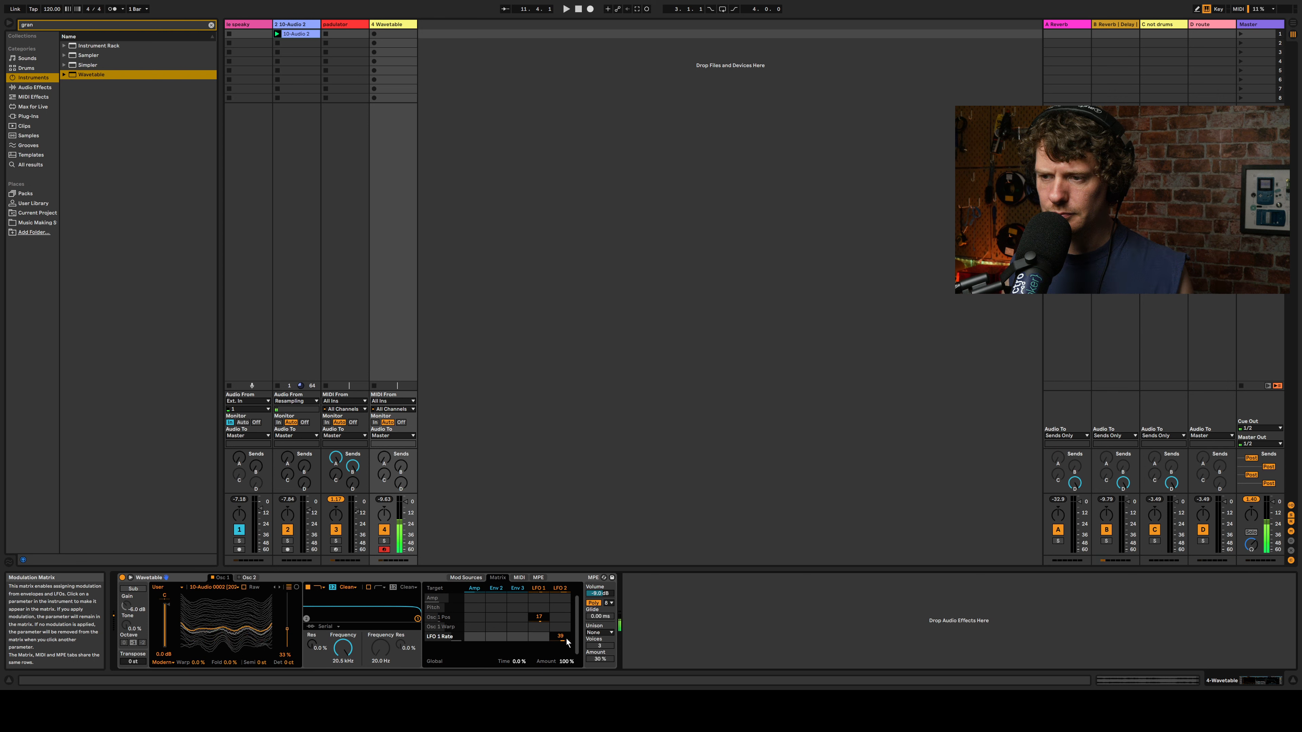
Step: Try a slower LFO 2 rate, then settle it at about 0.26 Hz
left_click(561, 588)
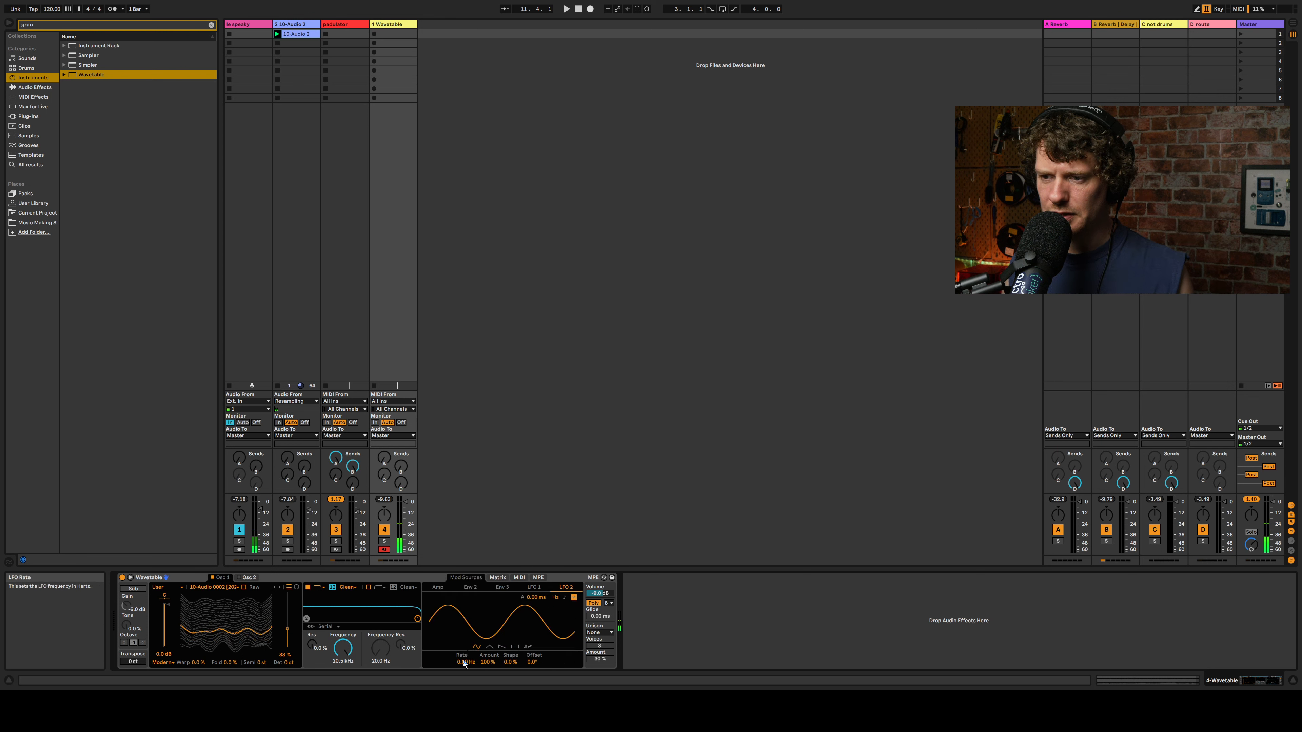
left_click_drag(466, 662, 466, 669)
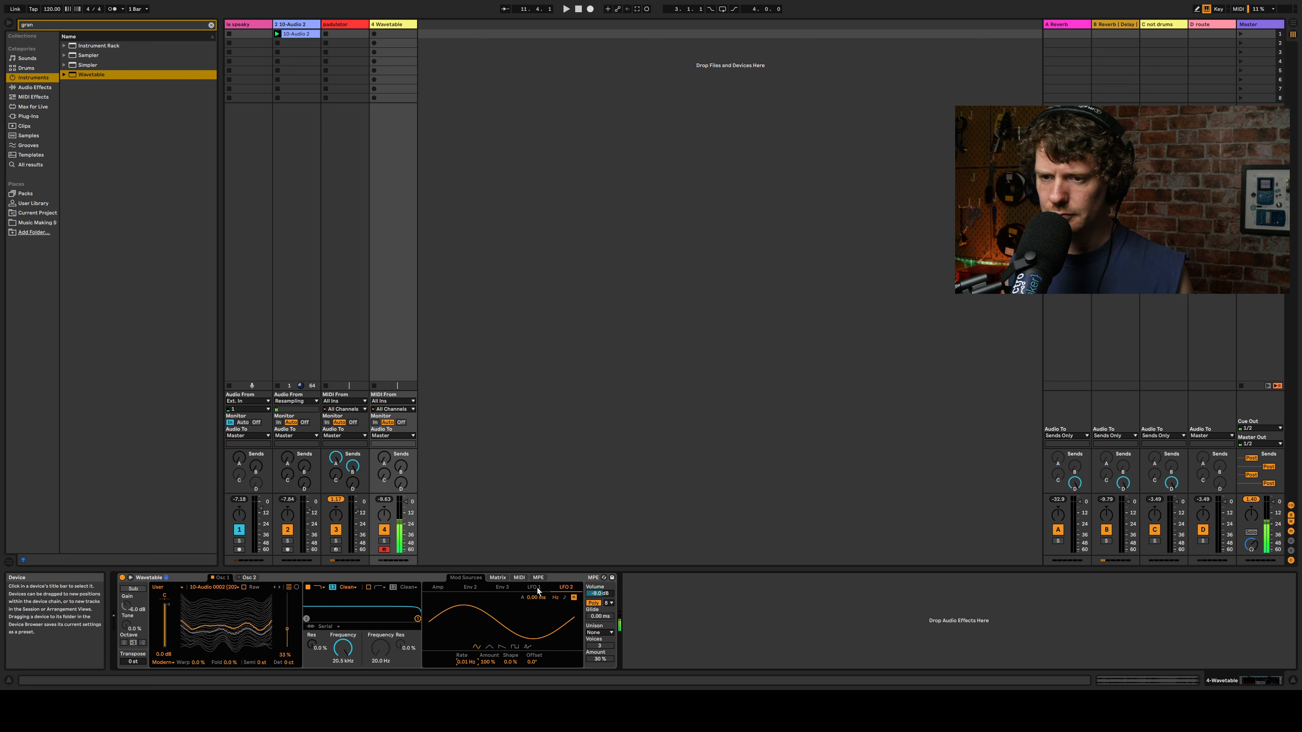
left_click_drag(464, 662, 464, 654)
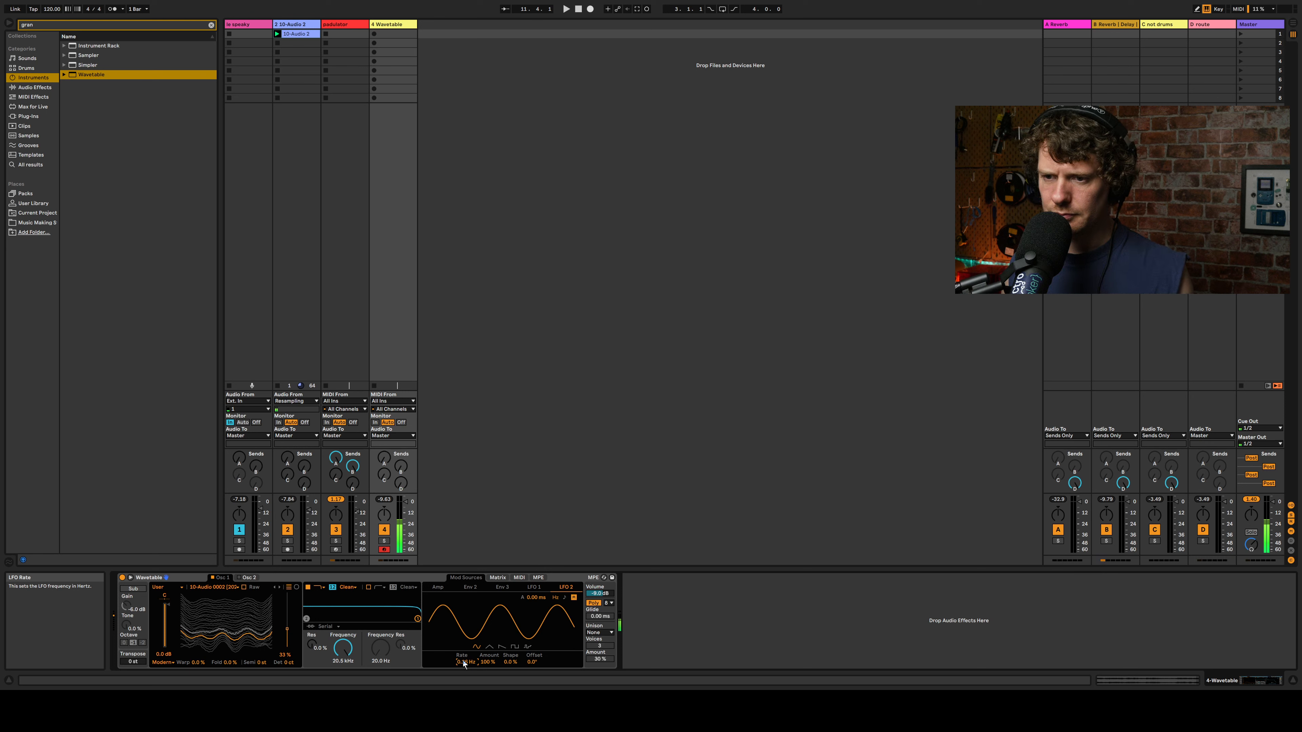
Step: Reduce LFO 1's modulation of oscillator 1's position to about 7.8 and increase LFO 2's modulation of LFO 1's rate
left_click(497, 577)
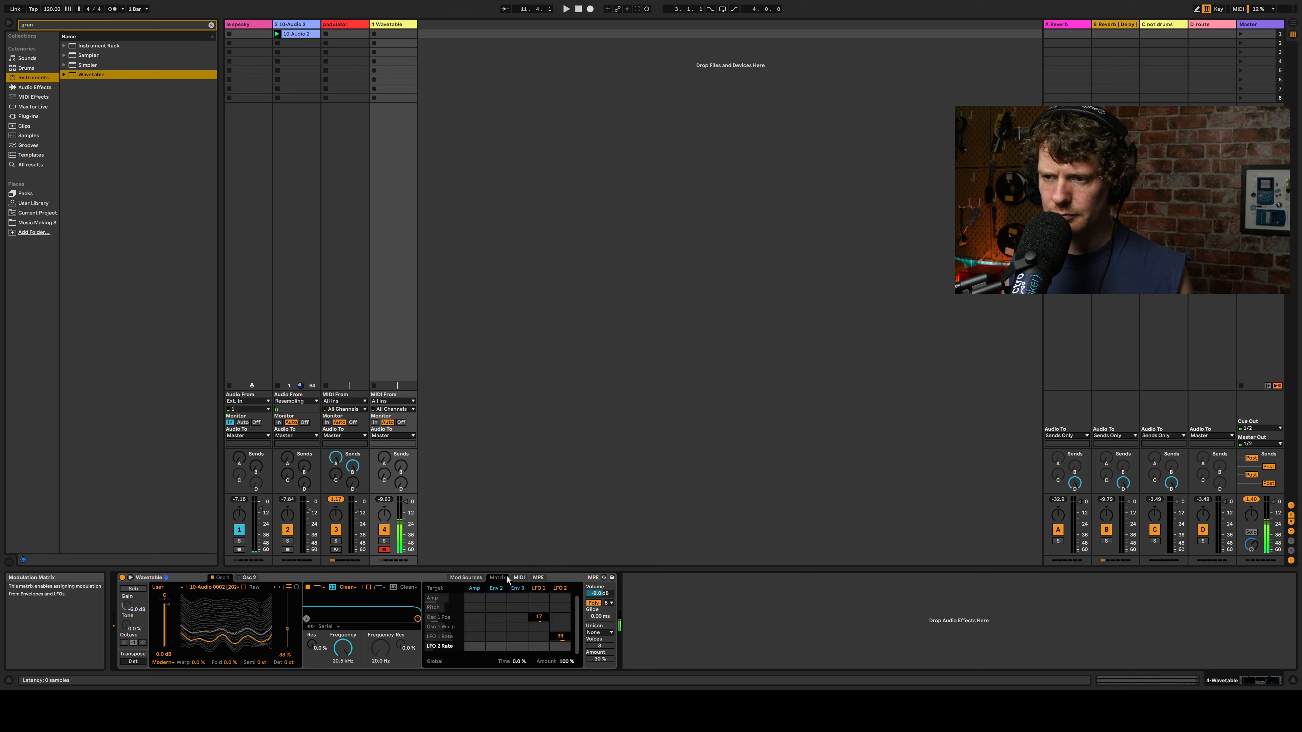
left_click(549, 621)
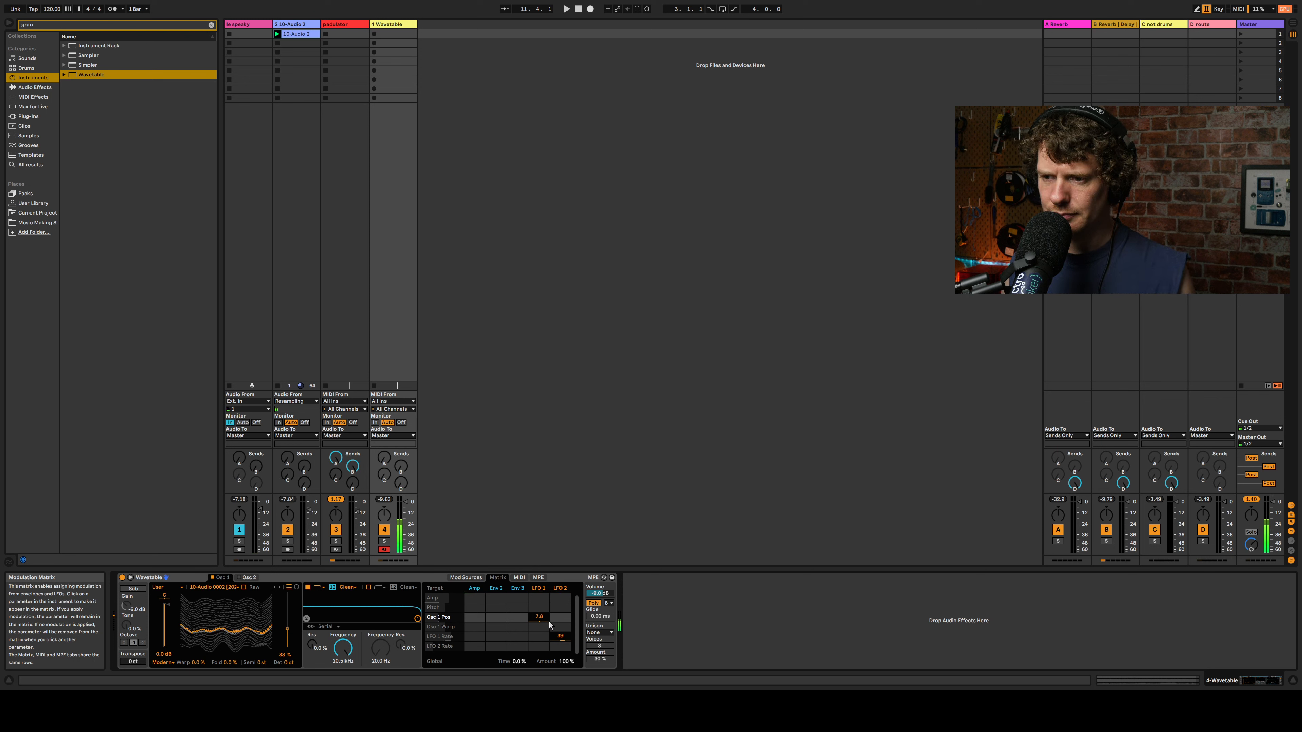
left_click_drag(561, 637, 560, 620)
Step: Set LFO 1's rate to about 1.40 Hz and turn off retrigger for both LFOs
left_click(538, 588)
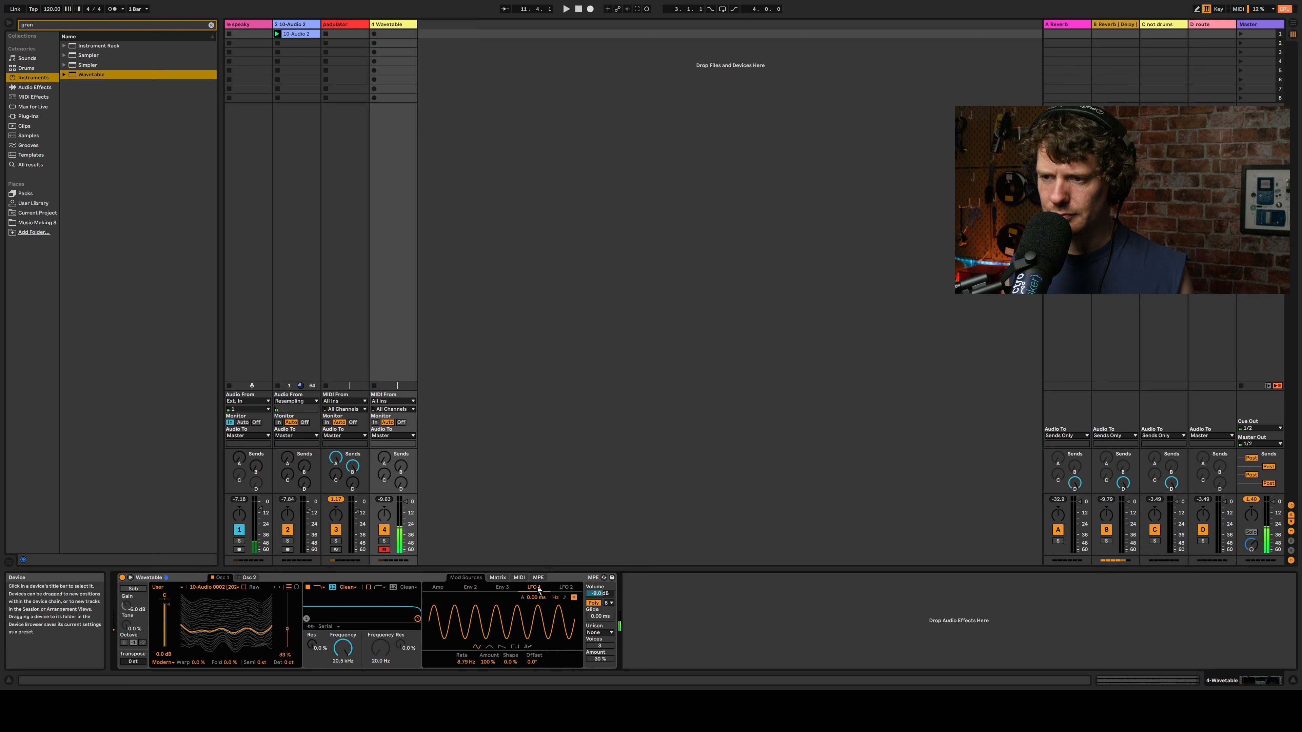
mouse_move(467, 662)
left_mouse_down()
mouse_move(467, 676)
mouse_move(461, 664)
left_mouse_up()
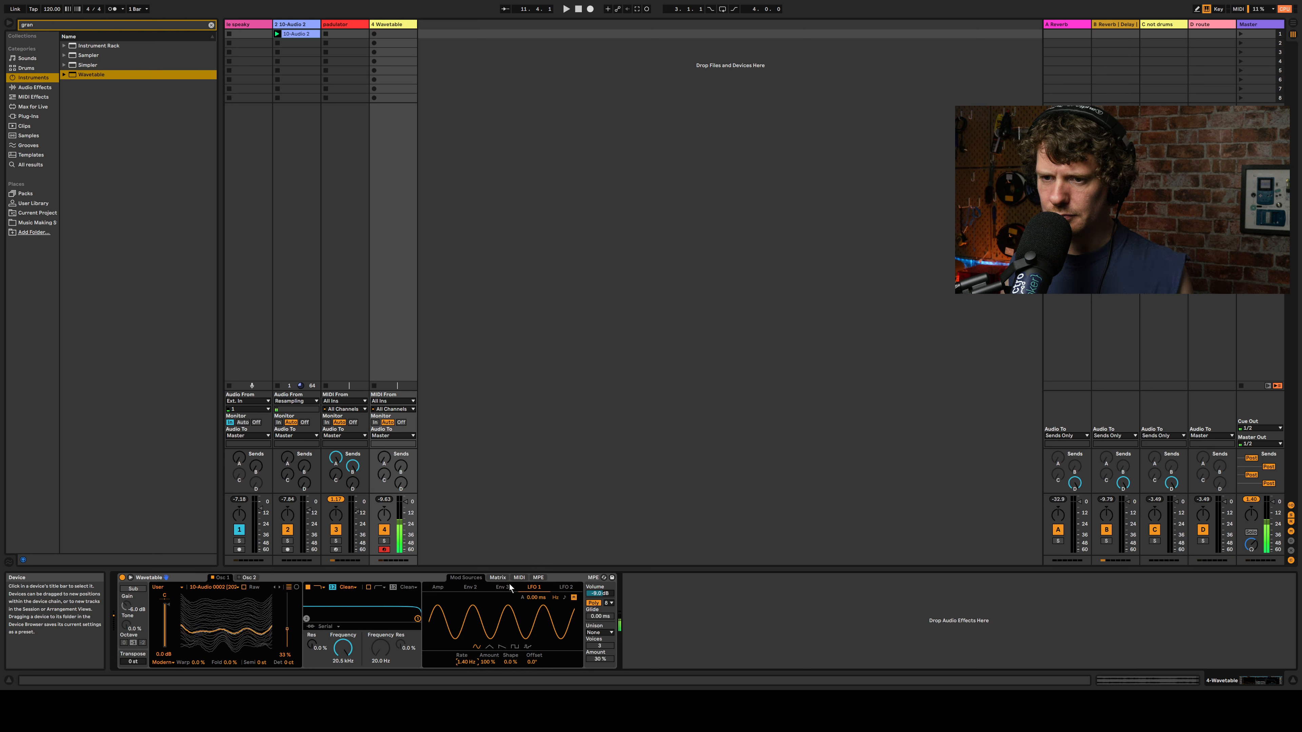
left_click(573, 598)
left_click(566, 587)
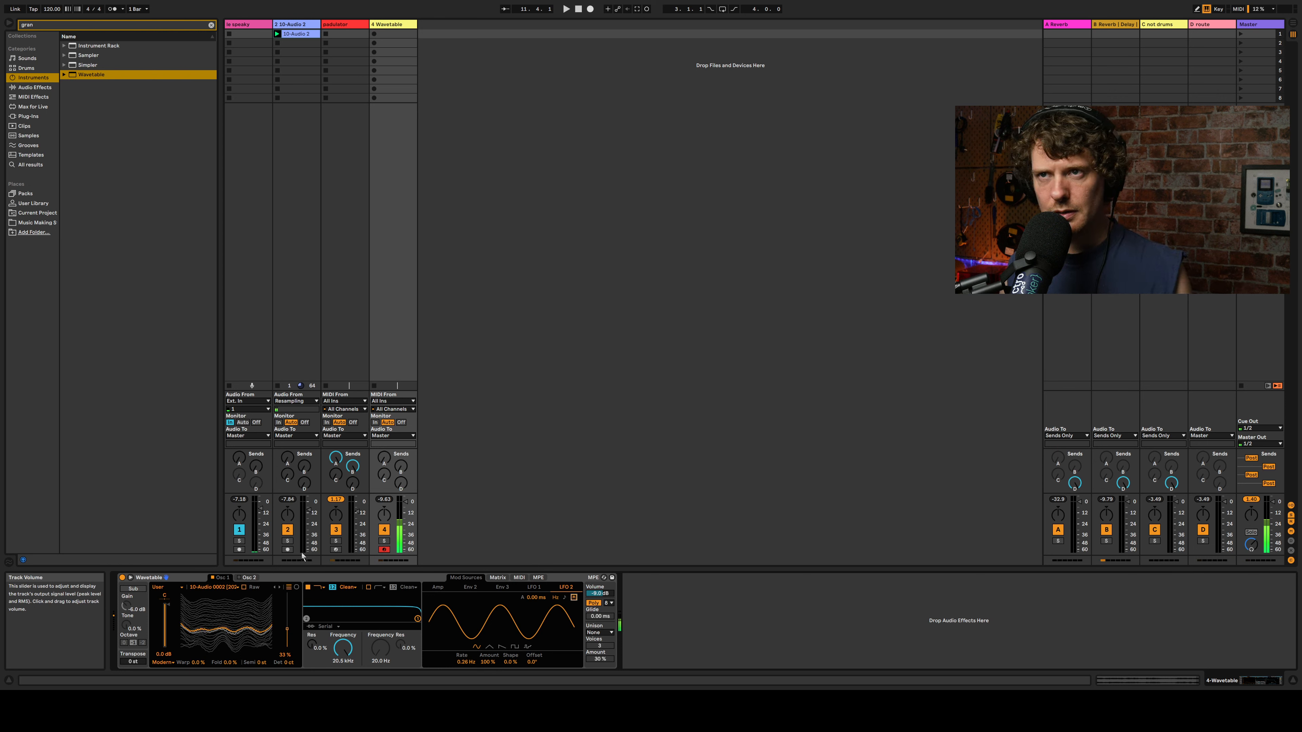
Step: Arm padulator alongside Wavetable and feed both only to the returns, using Sends Only output and raised D route sends
left_click(337, 549)
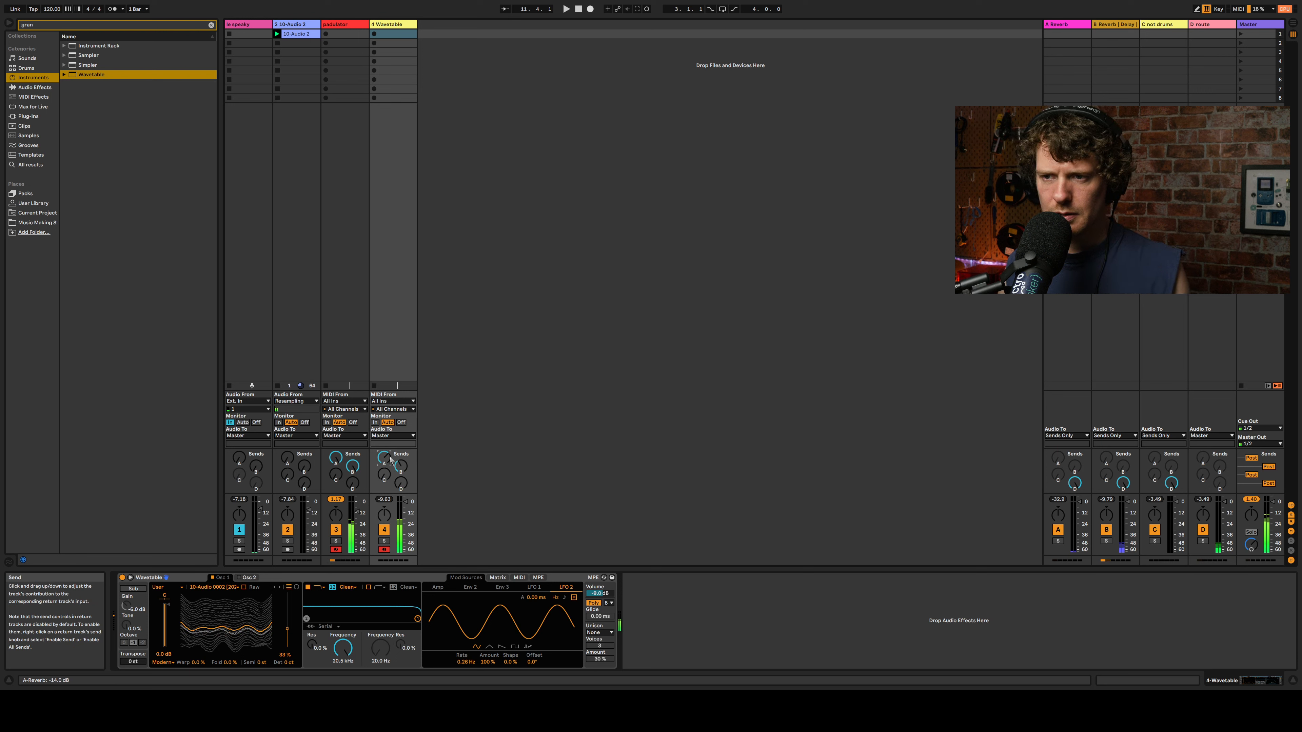
left_click(384, 437)
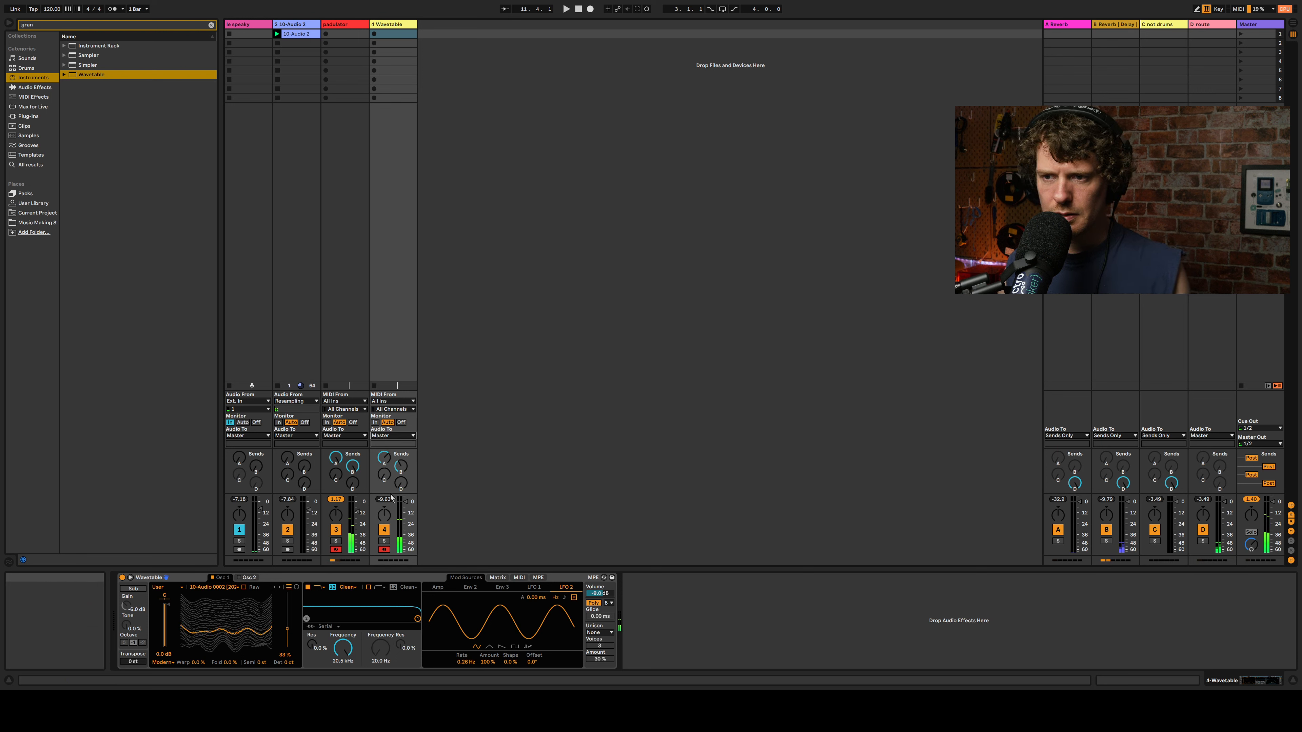
left_click(391, 488)
left_click(346, 436)
left_click(357, 488)
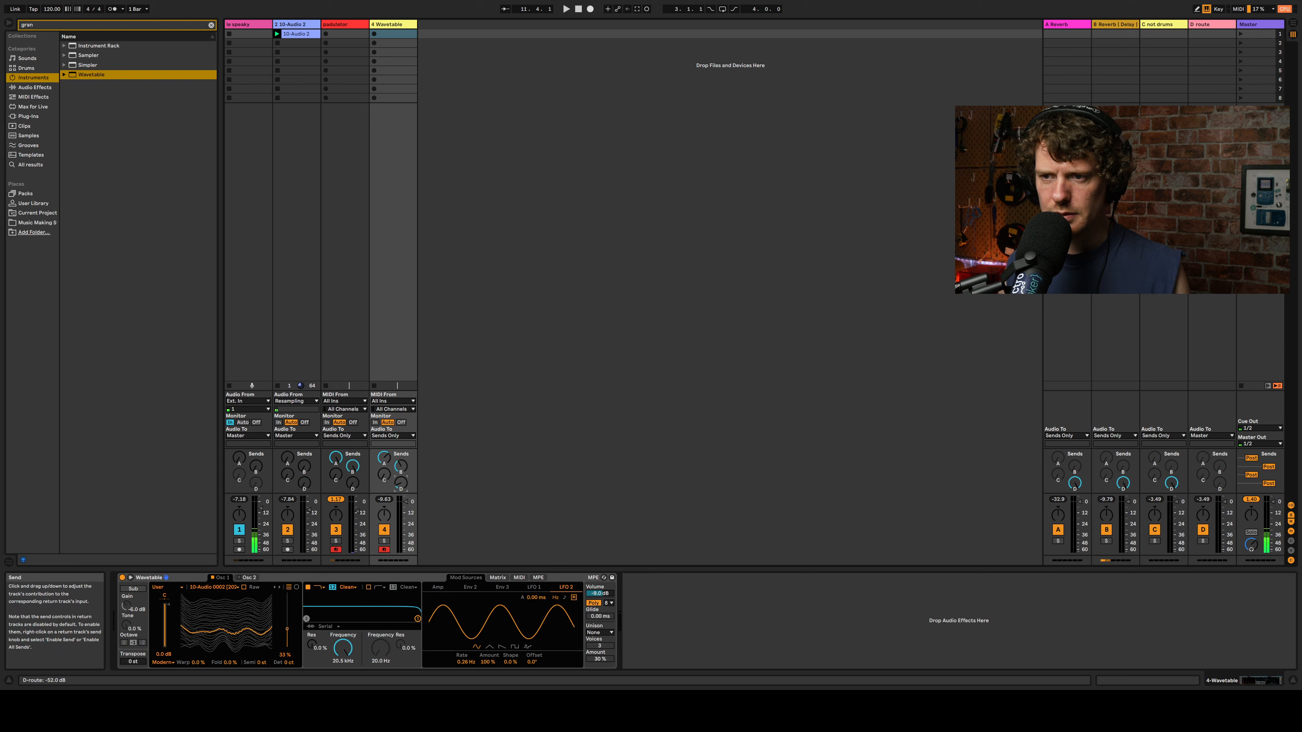
Step: Create a MIDI clip in the Wavetable track's first slot and add a C0 note at its start
double_click(386, 36)
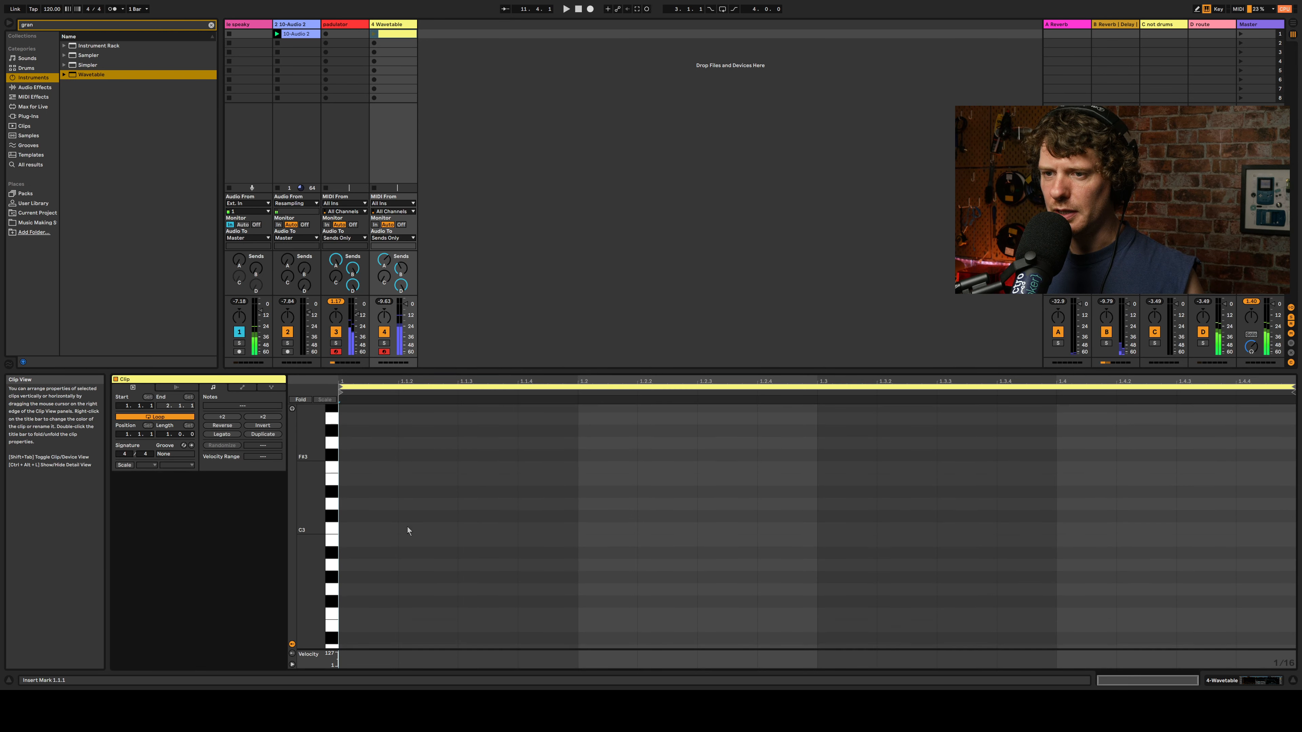
scroll(406, 526, "down", 10)
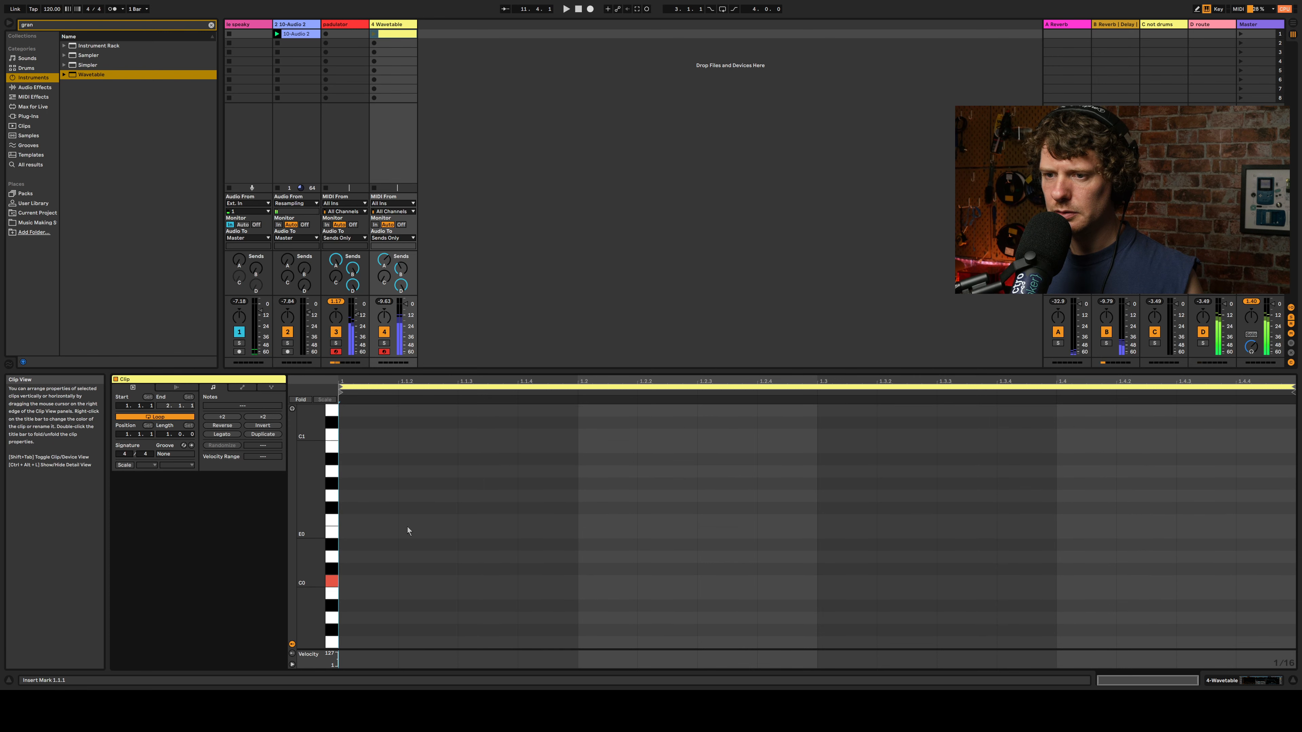
double_click(366, 580)
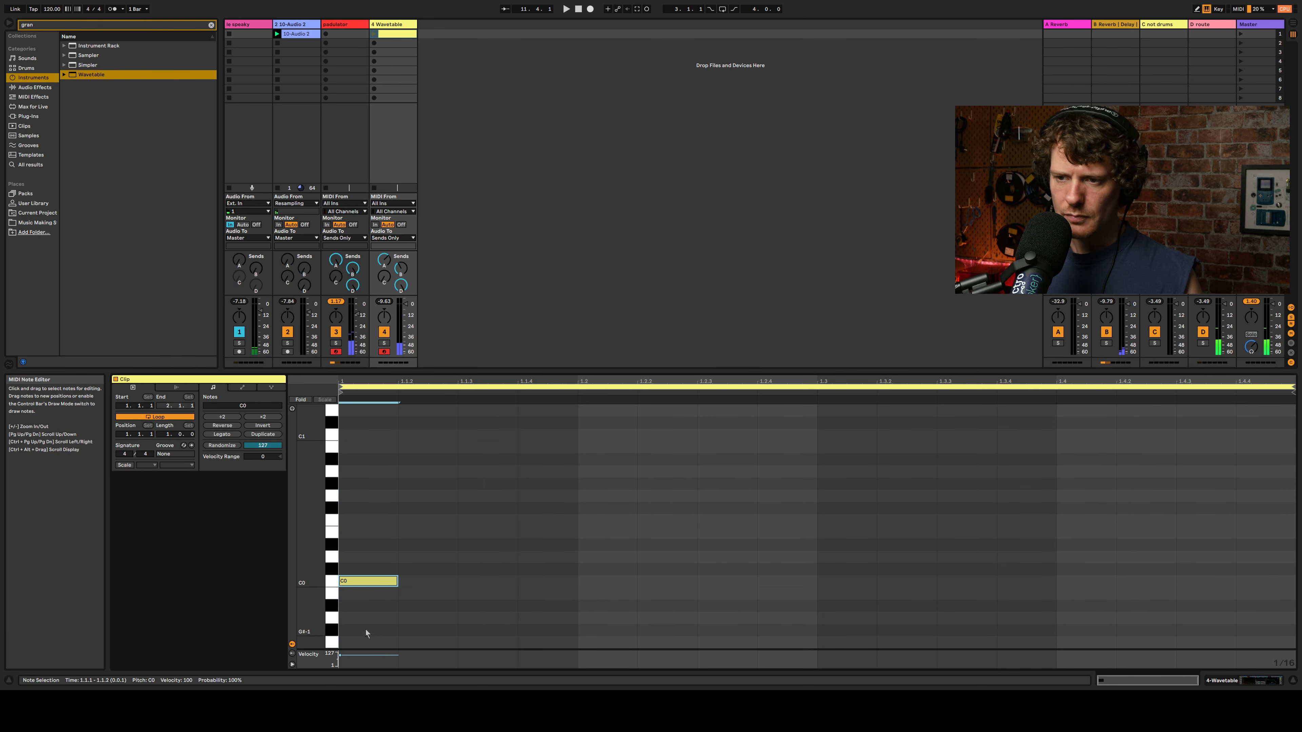
Step: Set the Wavetable clip's loop length to 5 bars and extend the C0 note across it with Legato
left_click(167, 435)
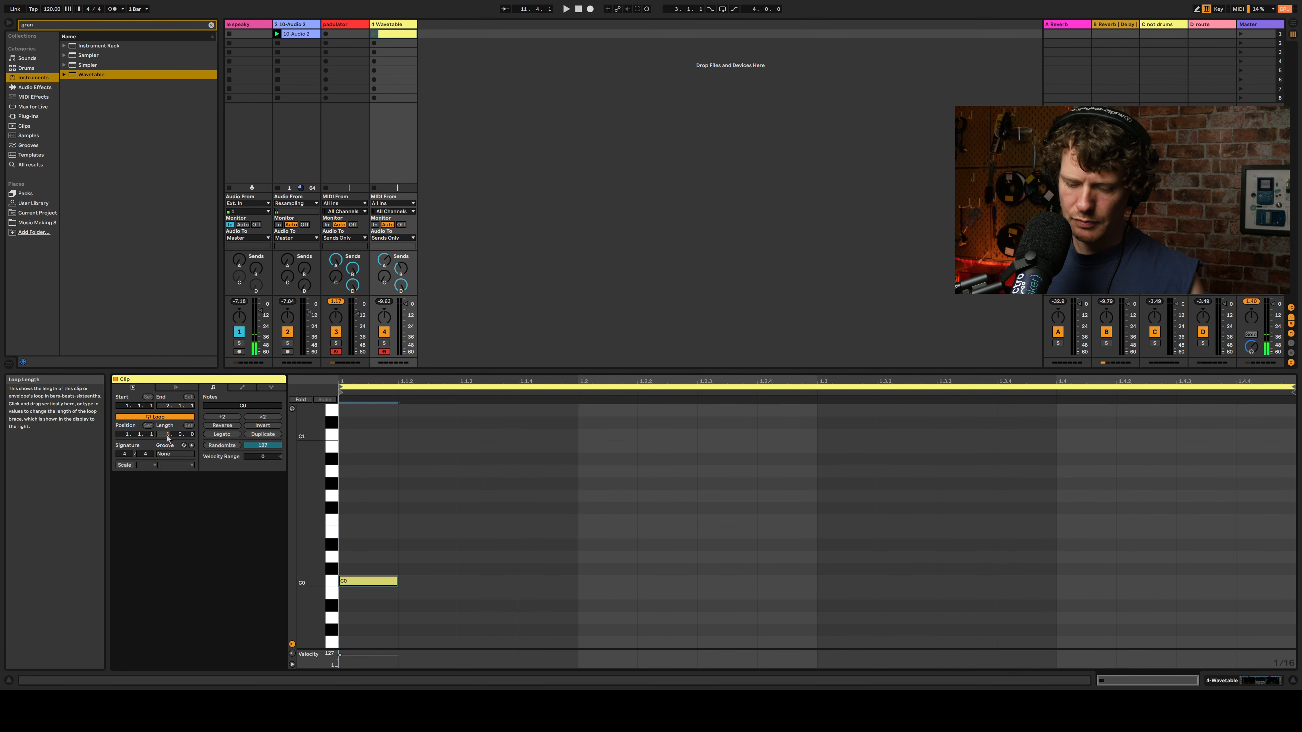
type("5")
key("Return")
left_click(232, 435)
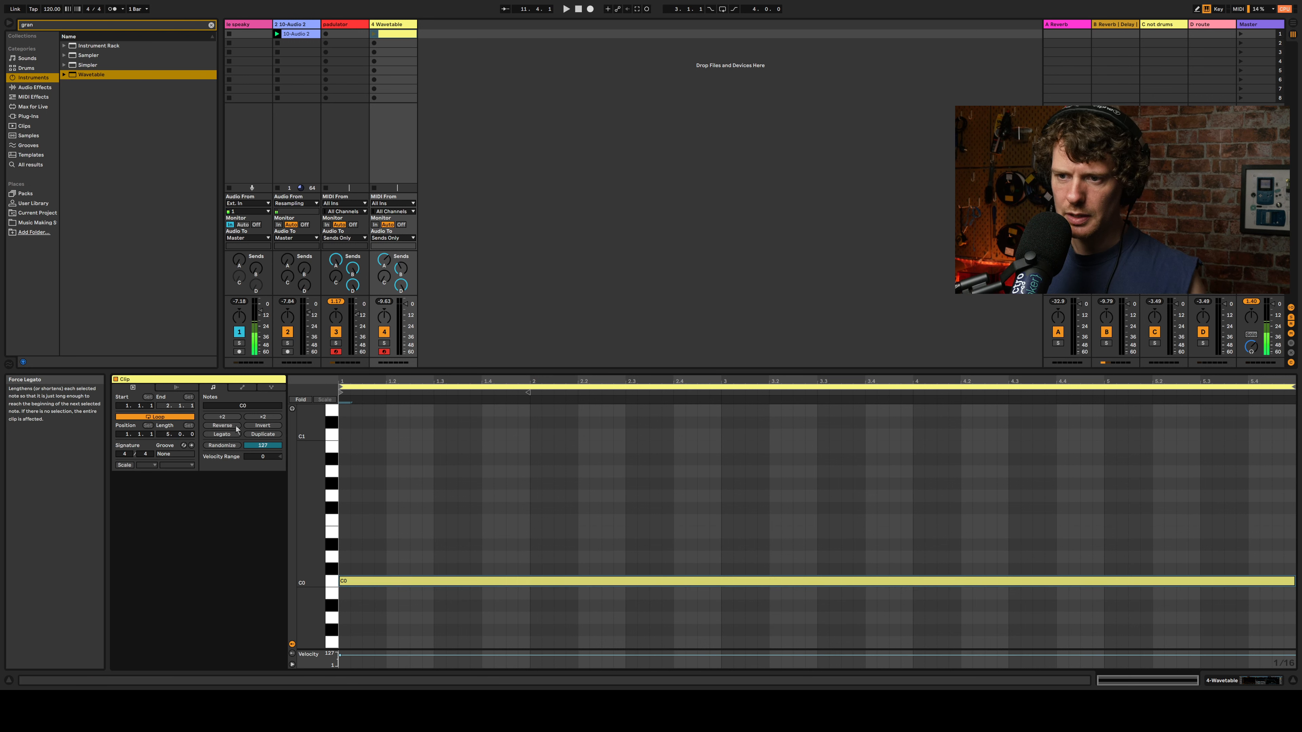
Step: Create a MIDI clip in the padulator track's first slot and set its loop length to 4 bars
left_click(352, 36)
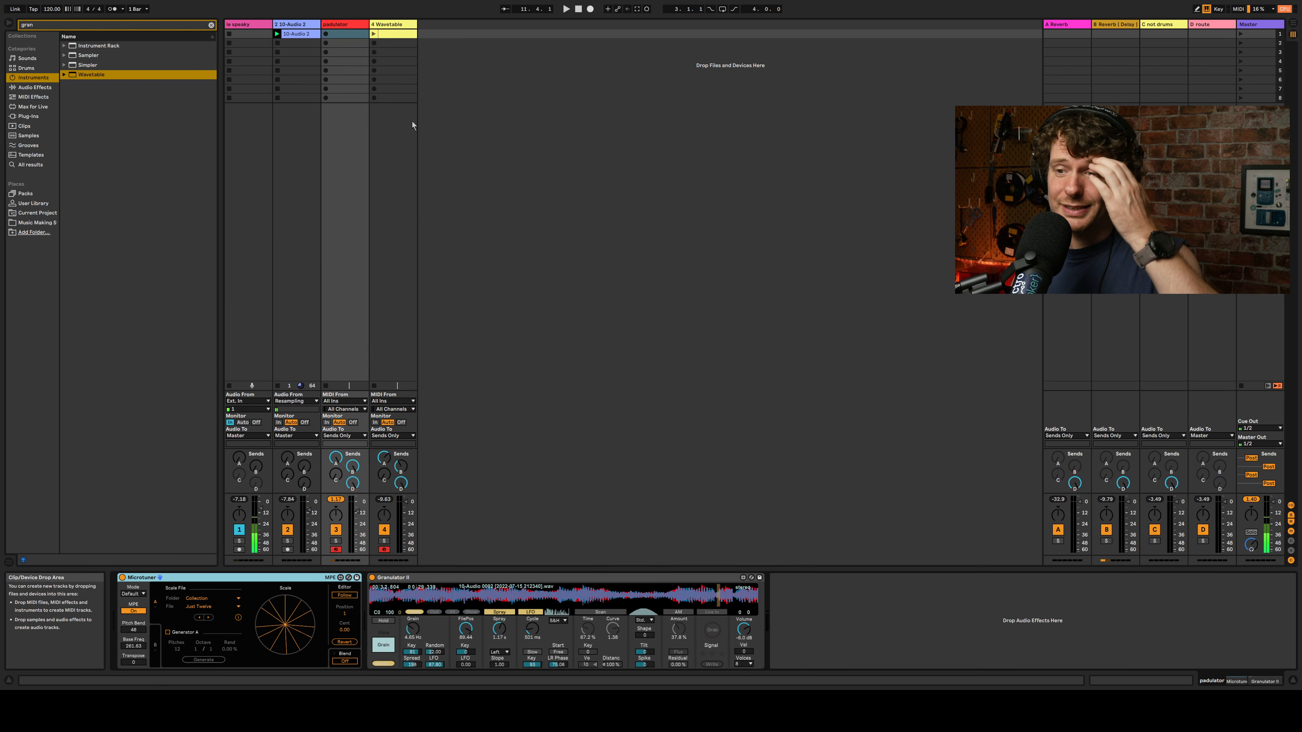
double_click(351, 36)
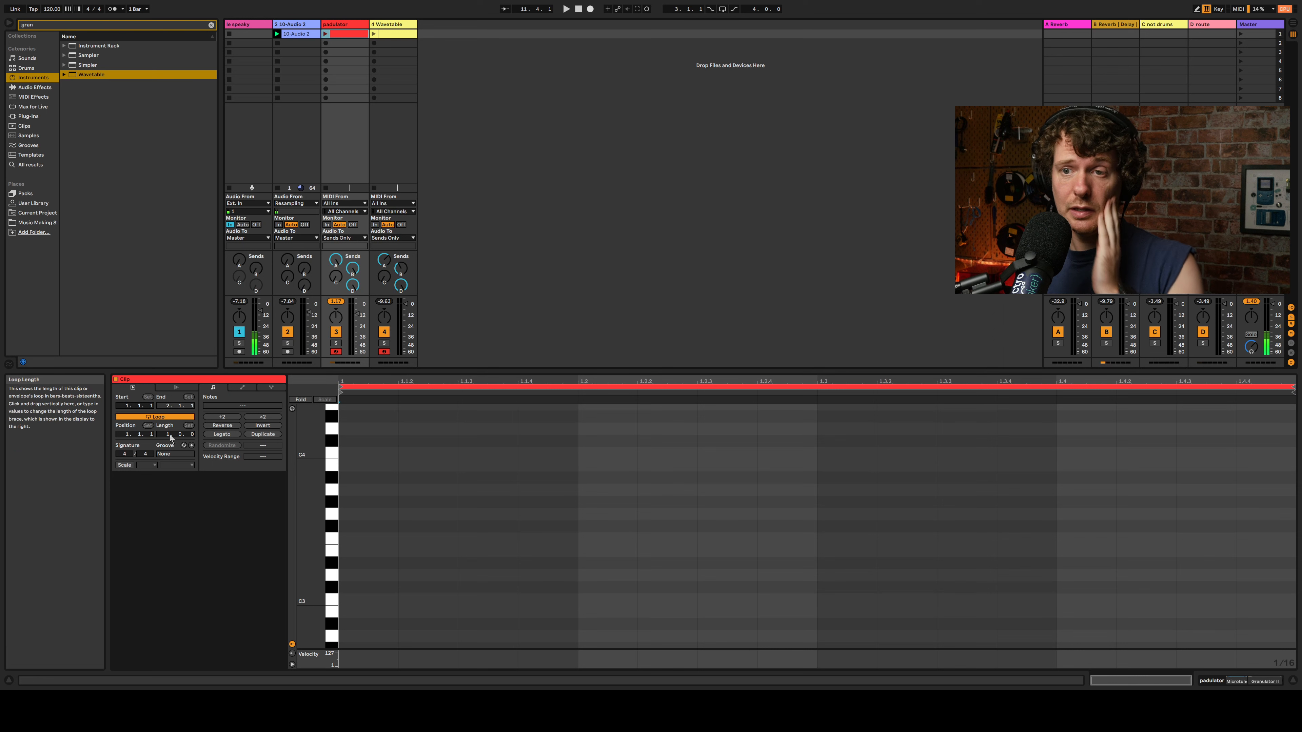
key("Return")
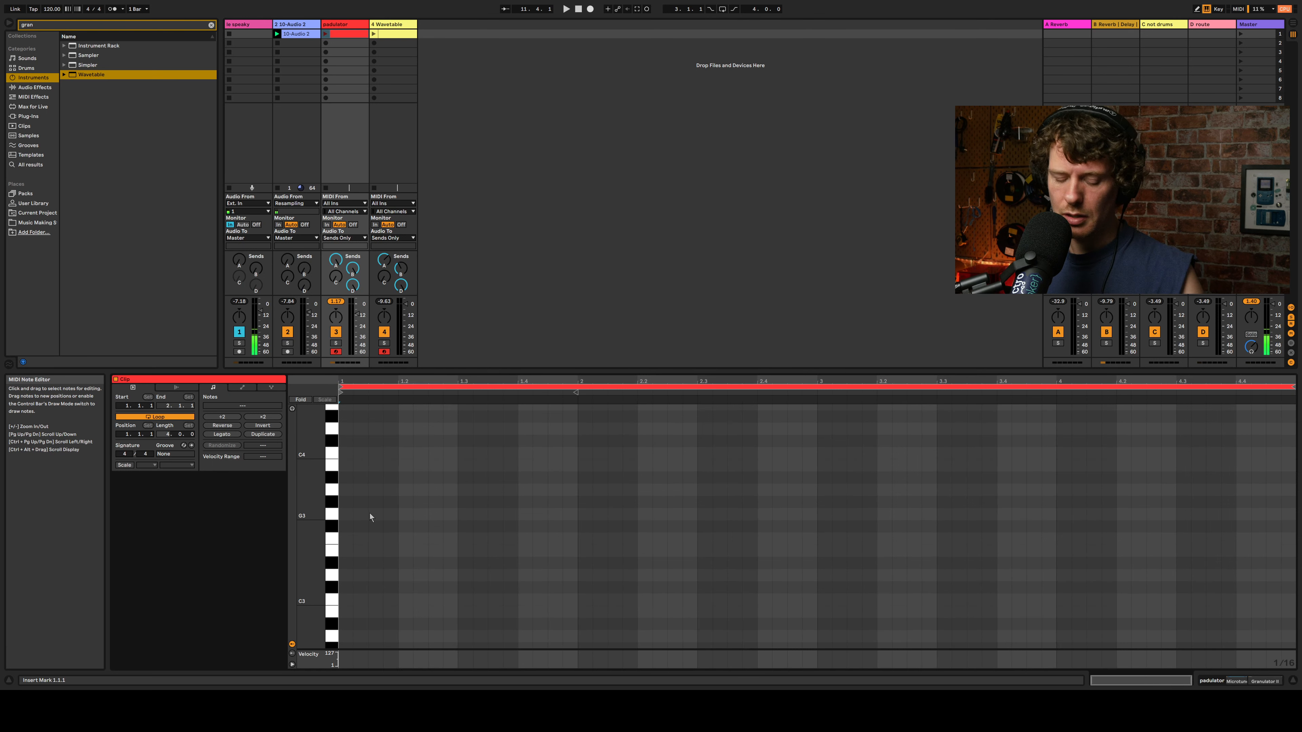
Step: Arm only the padulator track and audition chords on it, ending with C3, E3 and D4
key("a")
key("z")
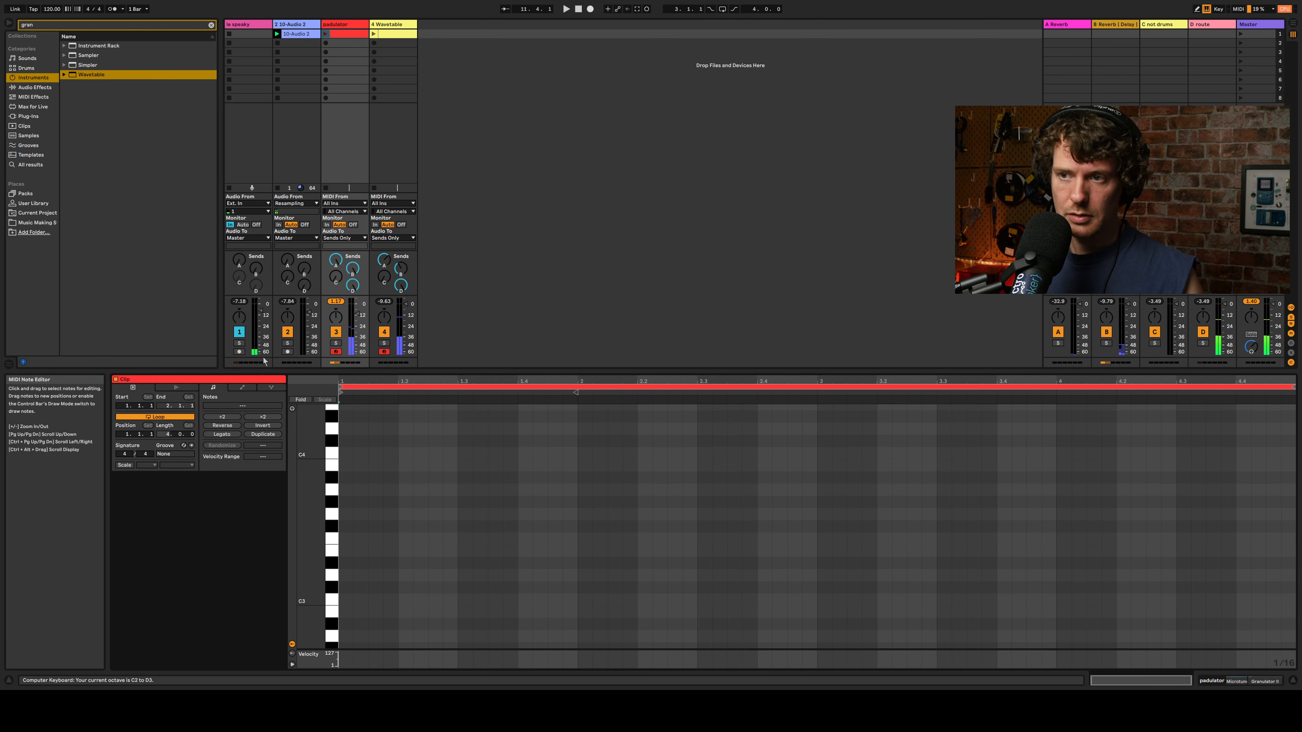
left_click(335, 352)
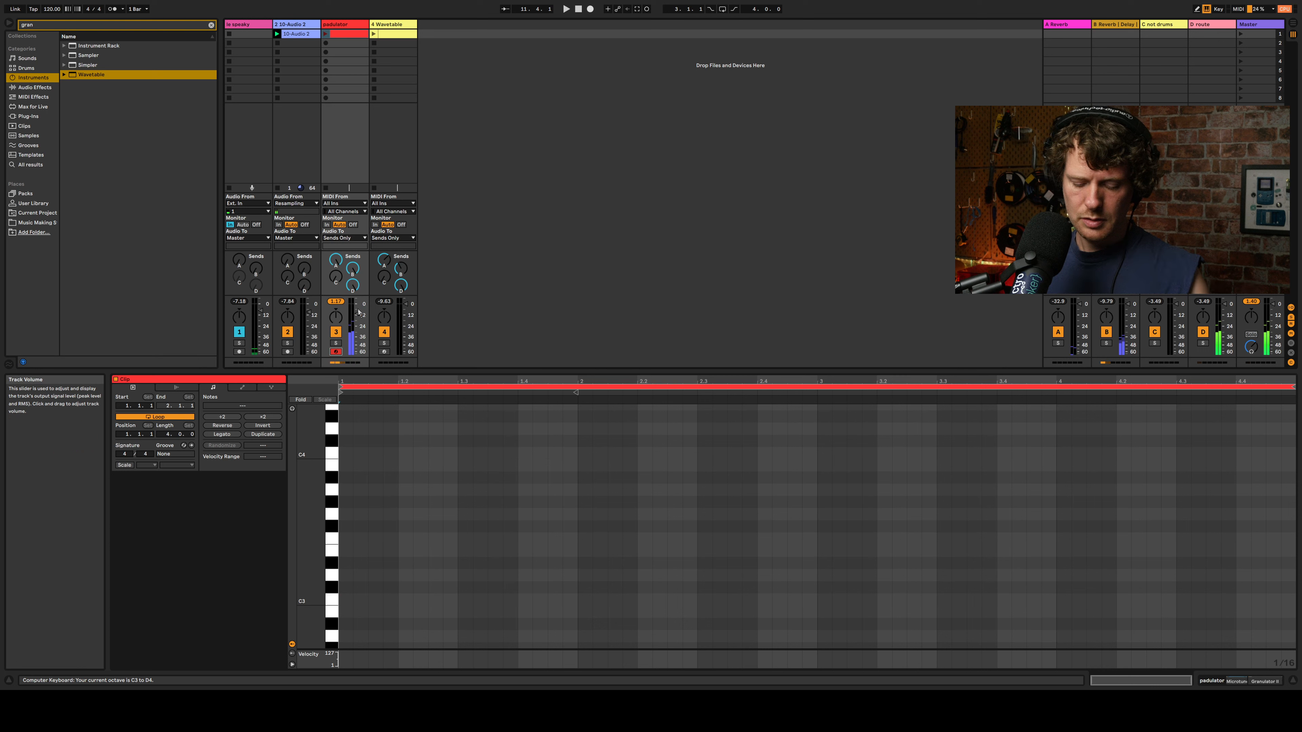
key("a")
key("g")
key("k")
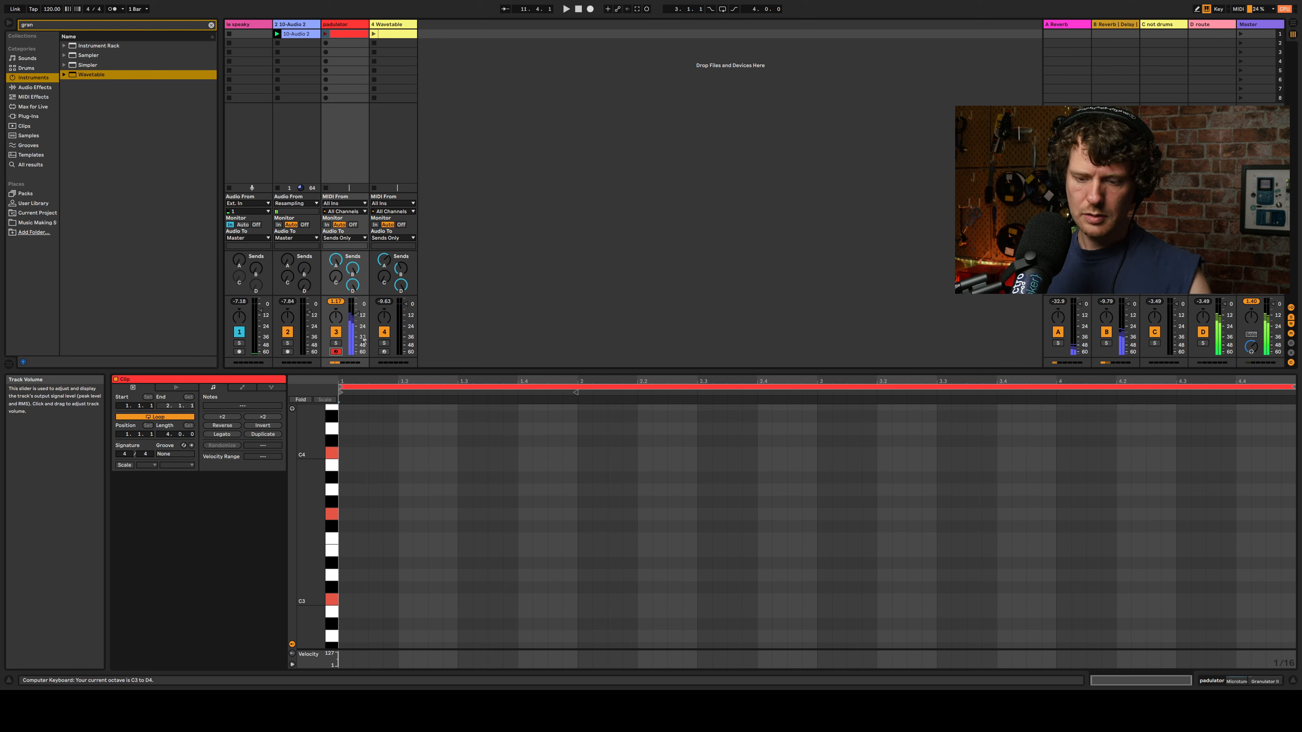
key("a")
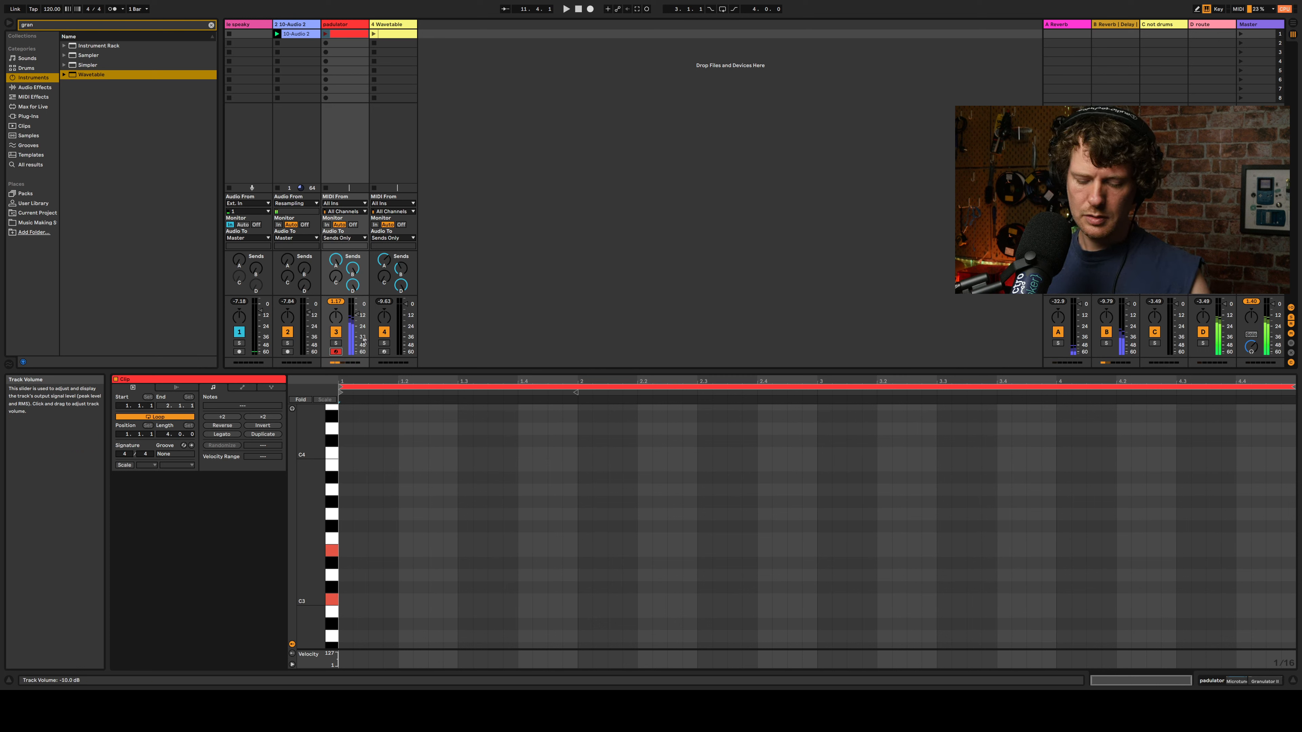
key("l")
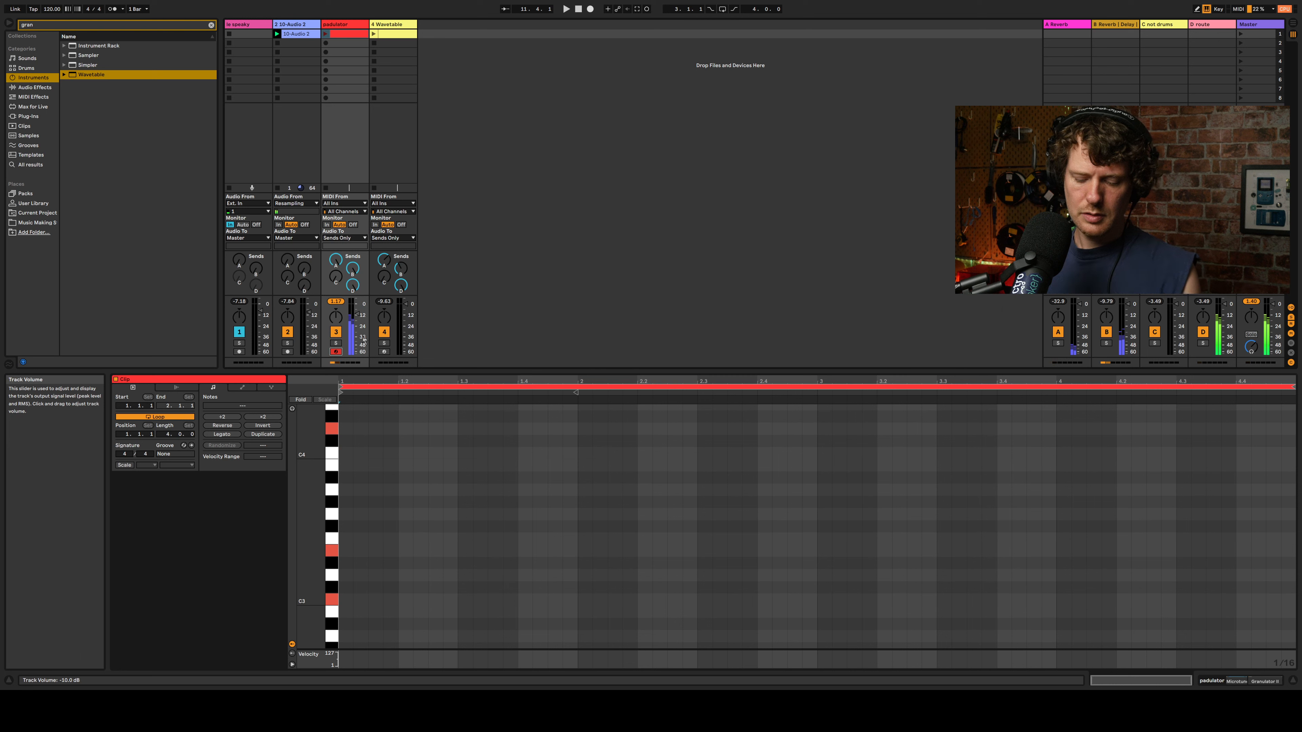
Step: Add C3, E3 and D4 at the start of the padulator clip and extend all three across the clip with Legato
double_click(346, 599)
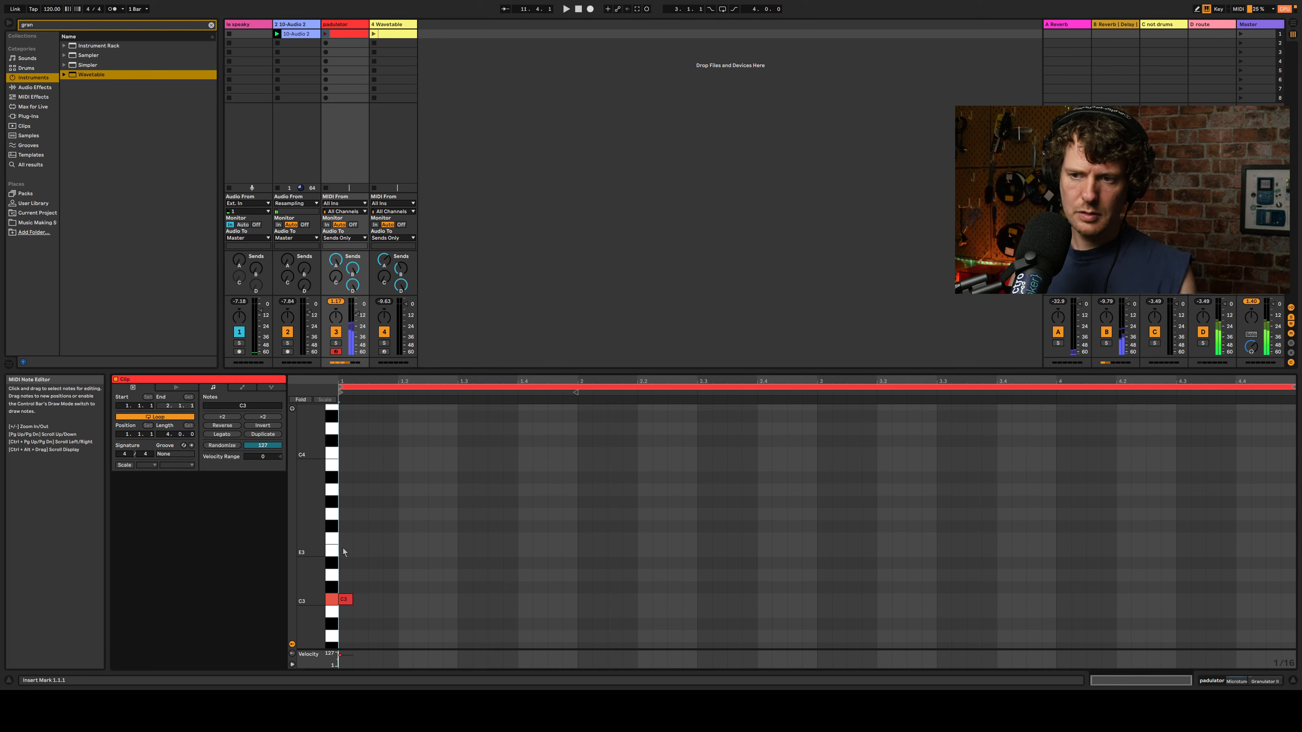
double_click(344, 550)
double_click(345, 429)
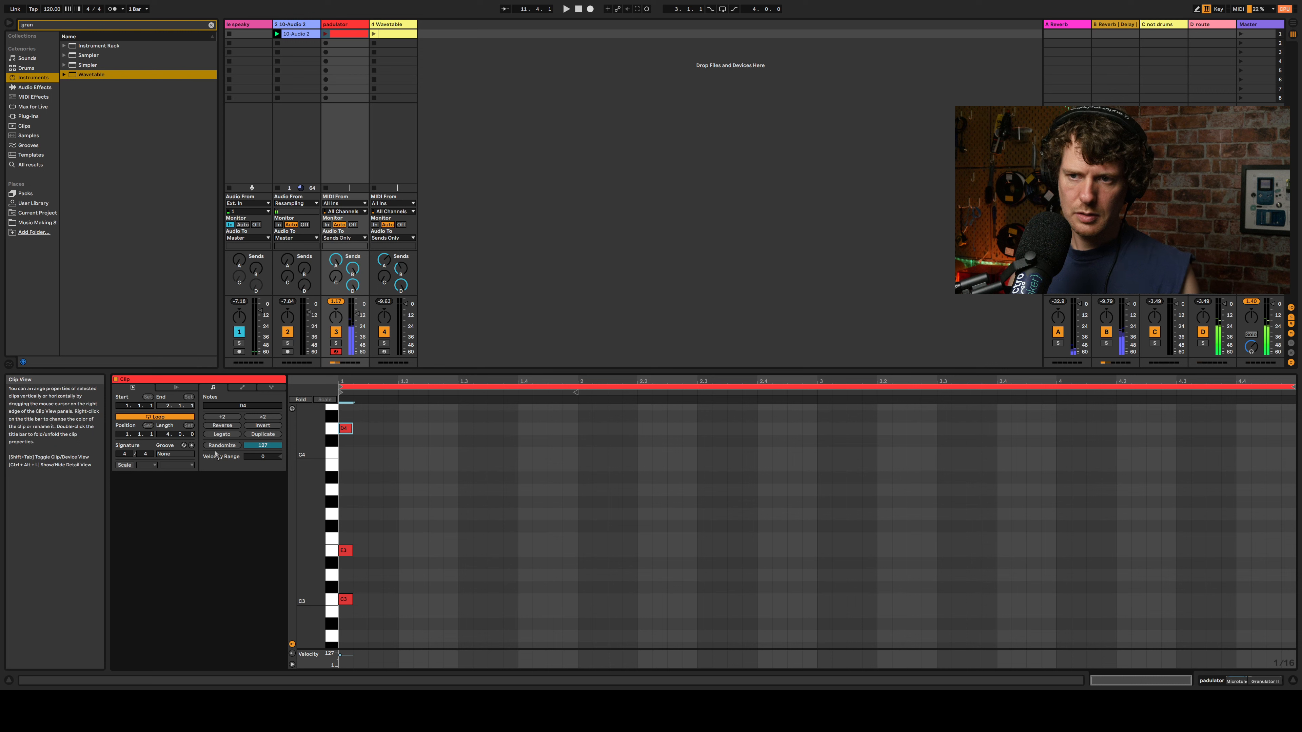
left_click(224, 434)
key("ctrl+a")
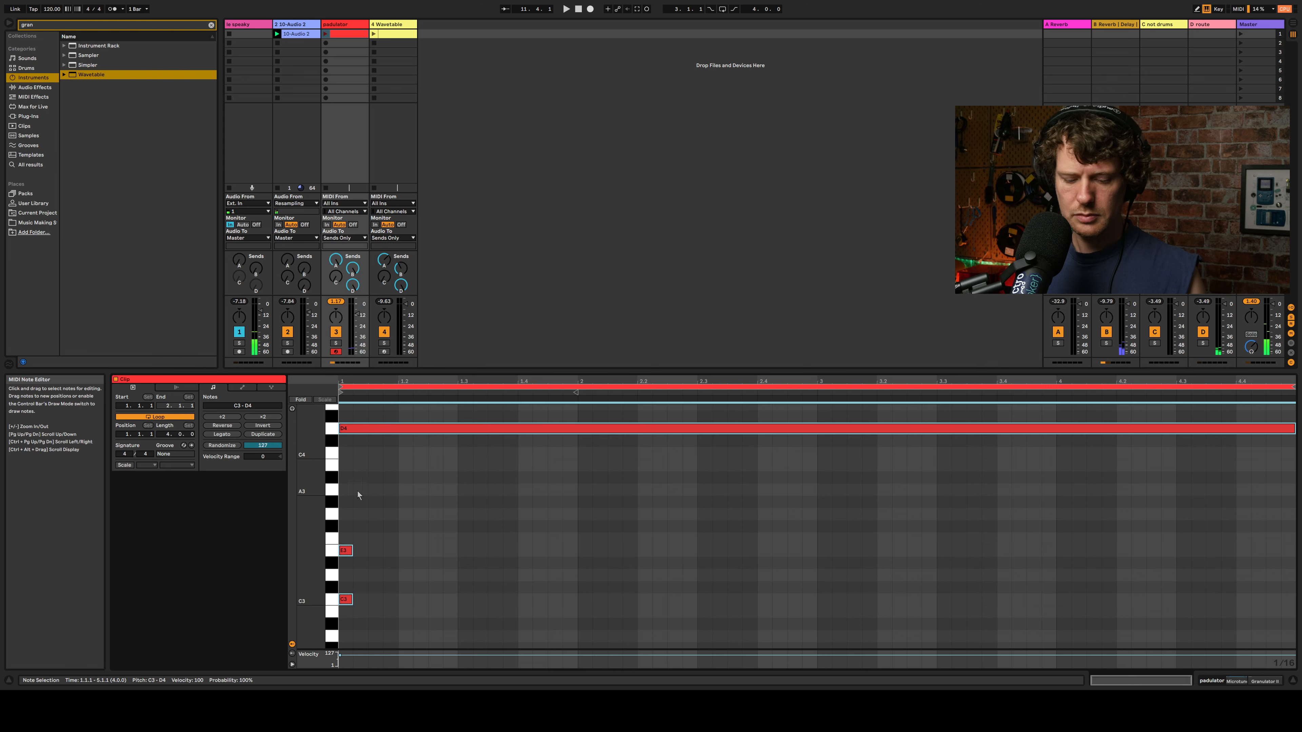
left_click(224, 434)
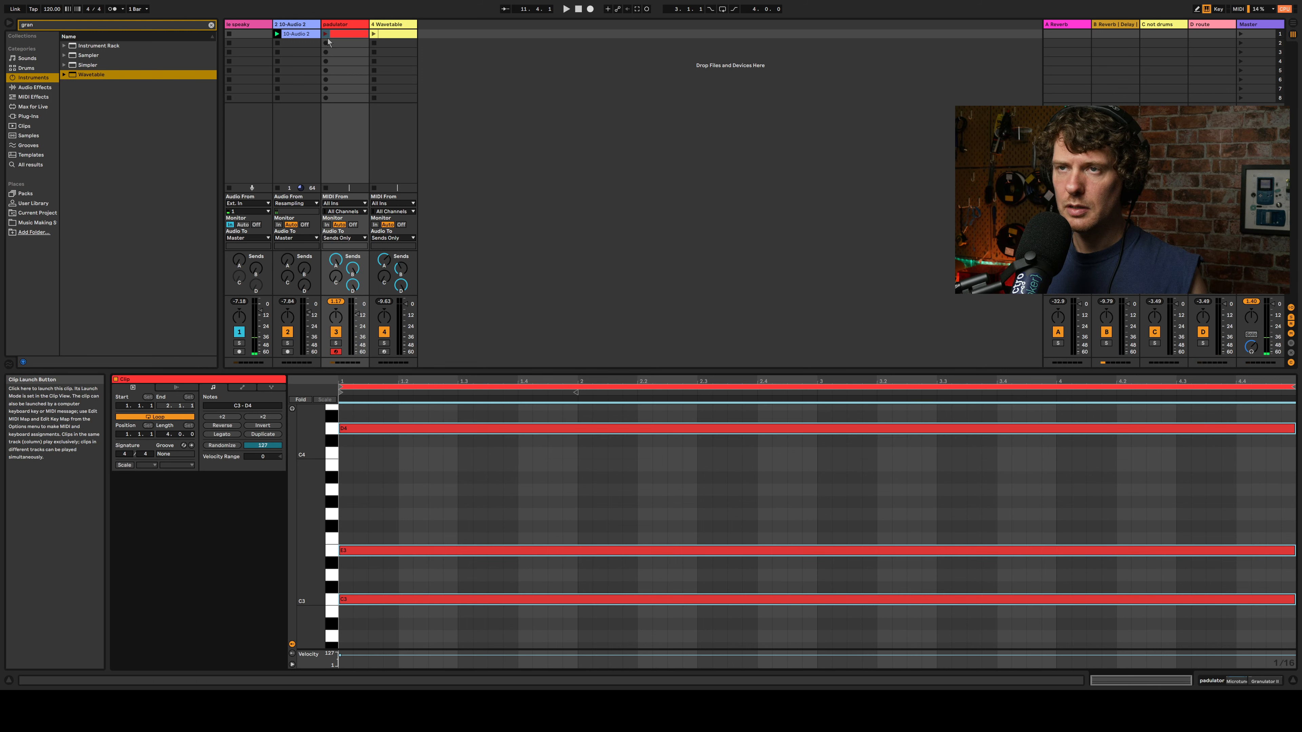
Step: Play the 10-Audio 2 clip, route its track to Sends Only, and raise its A, B and D sends
left_click(278, 35)
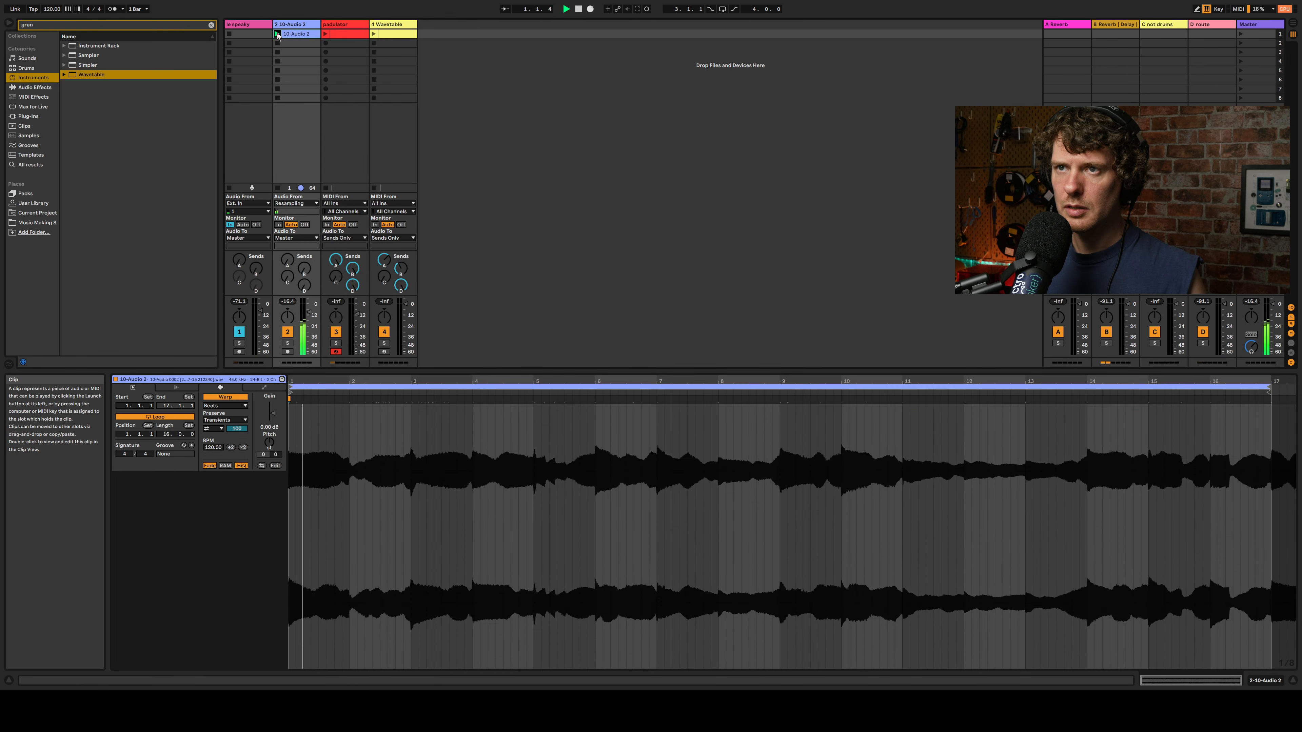
left_click(285, 345)
left_click(287, 344)
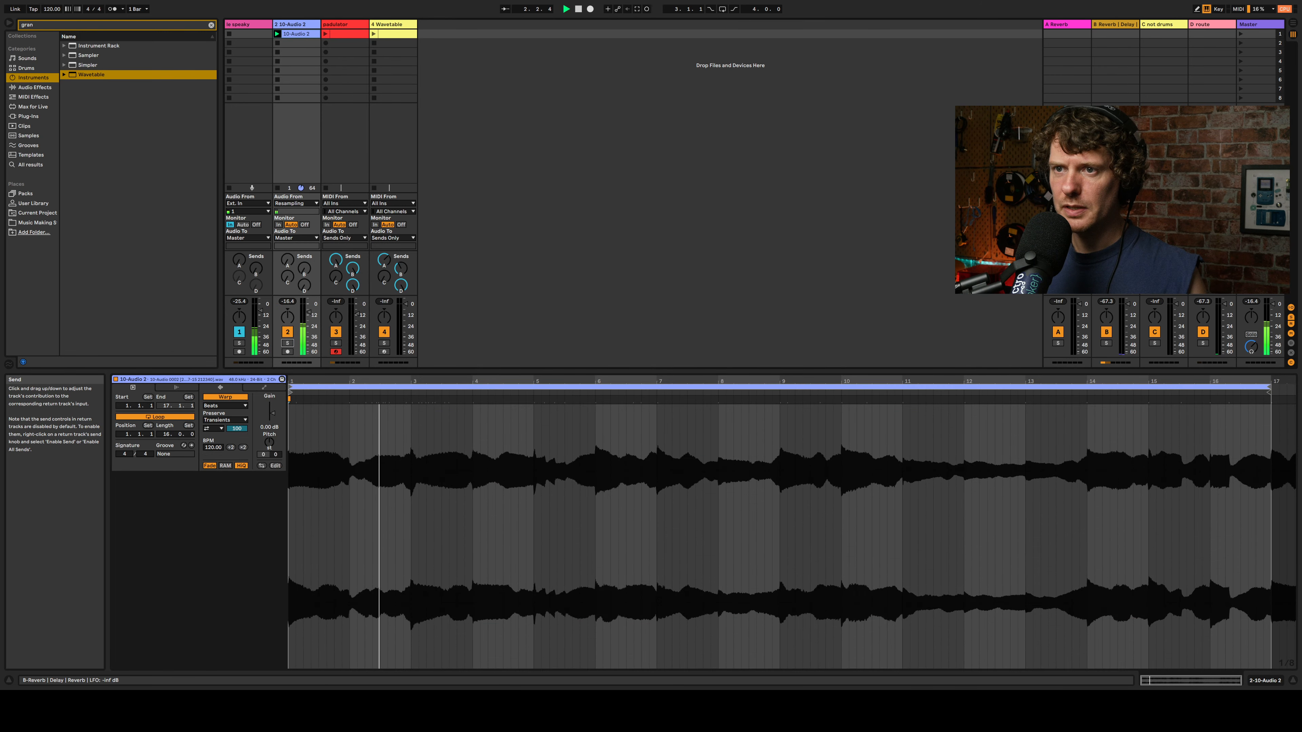
left_click_drag(289, 261, 289, 216)
left_click(301, 238)
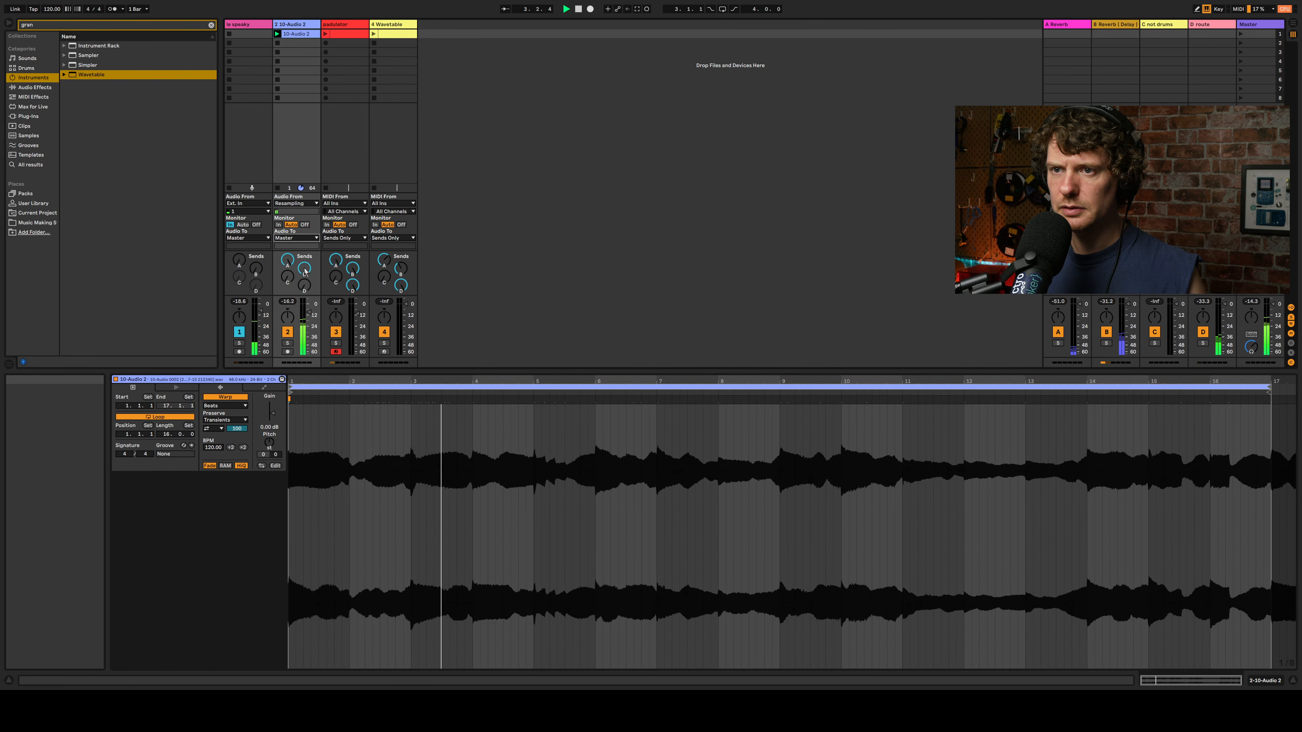
left_click(302, 295)
left_click_drag(304, 286, 304, 235)
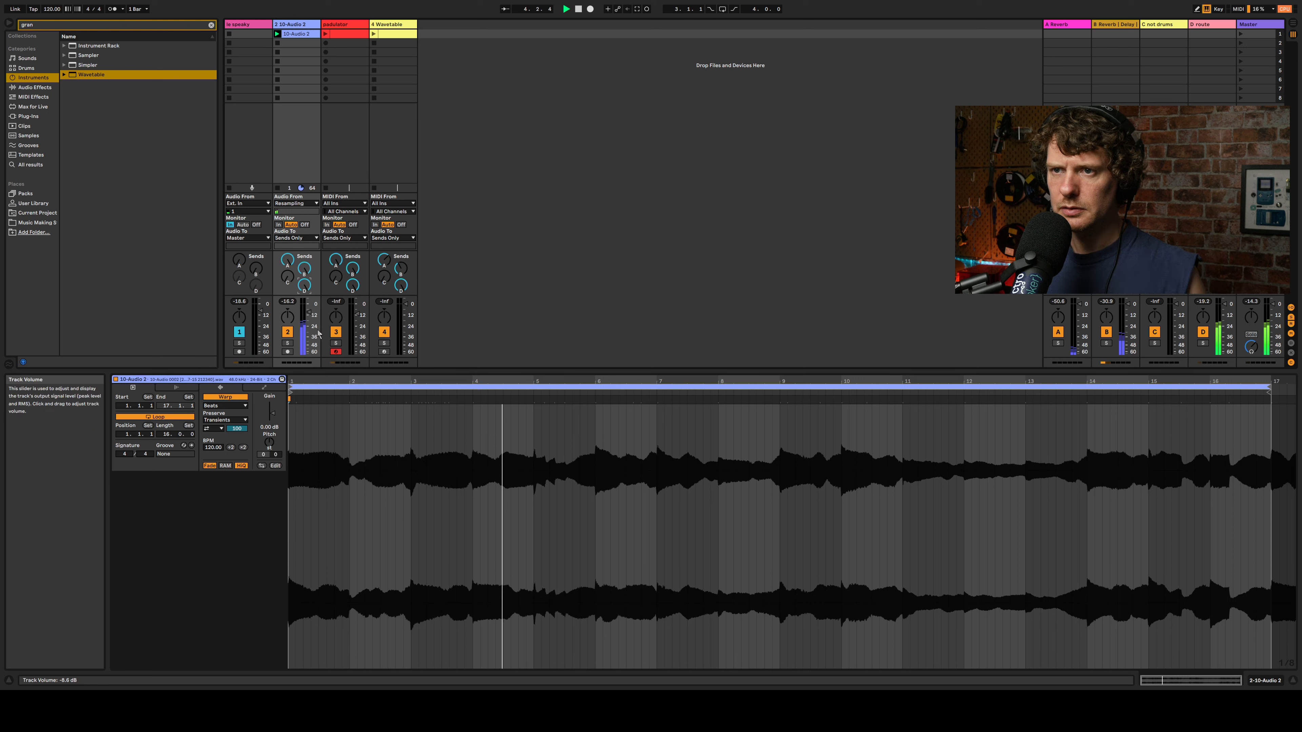
Step: Restart playback by launching the first scene, and mute the 10-Audio 2 track
key("space")
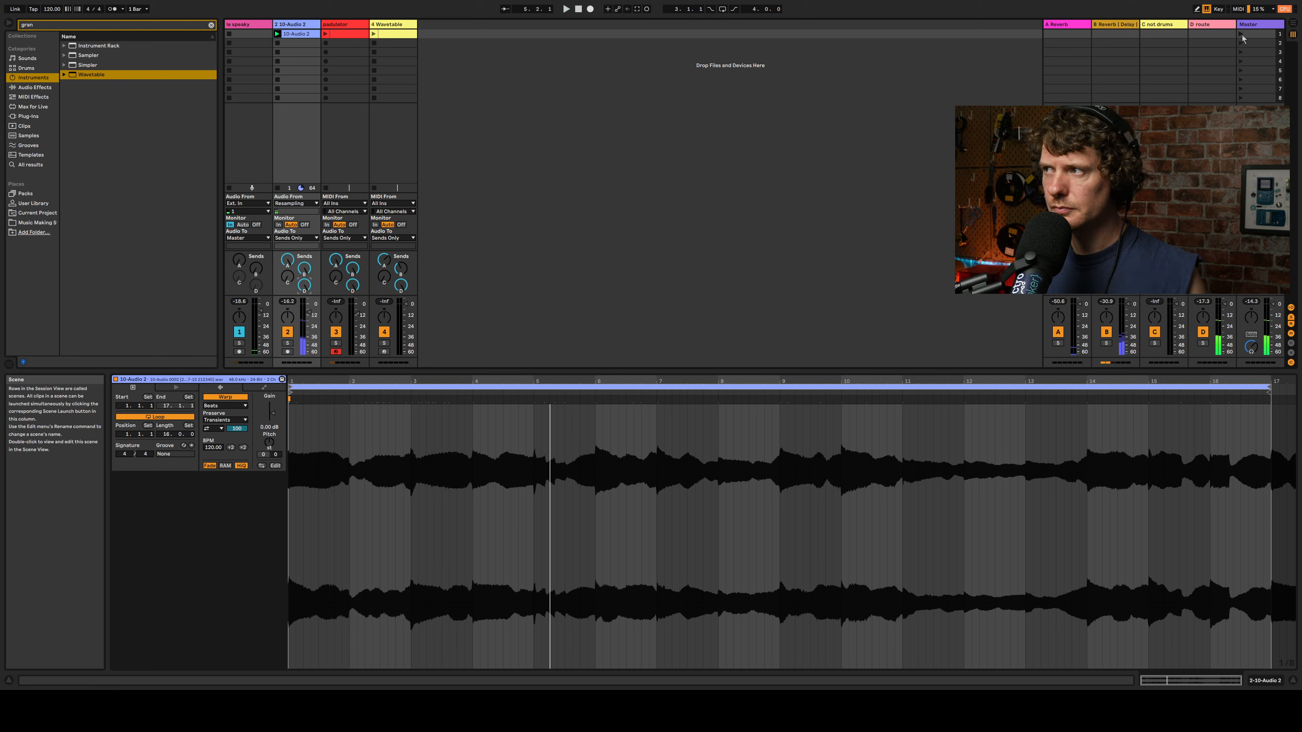
left_click(1241, 34)
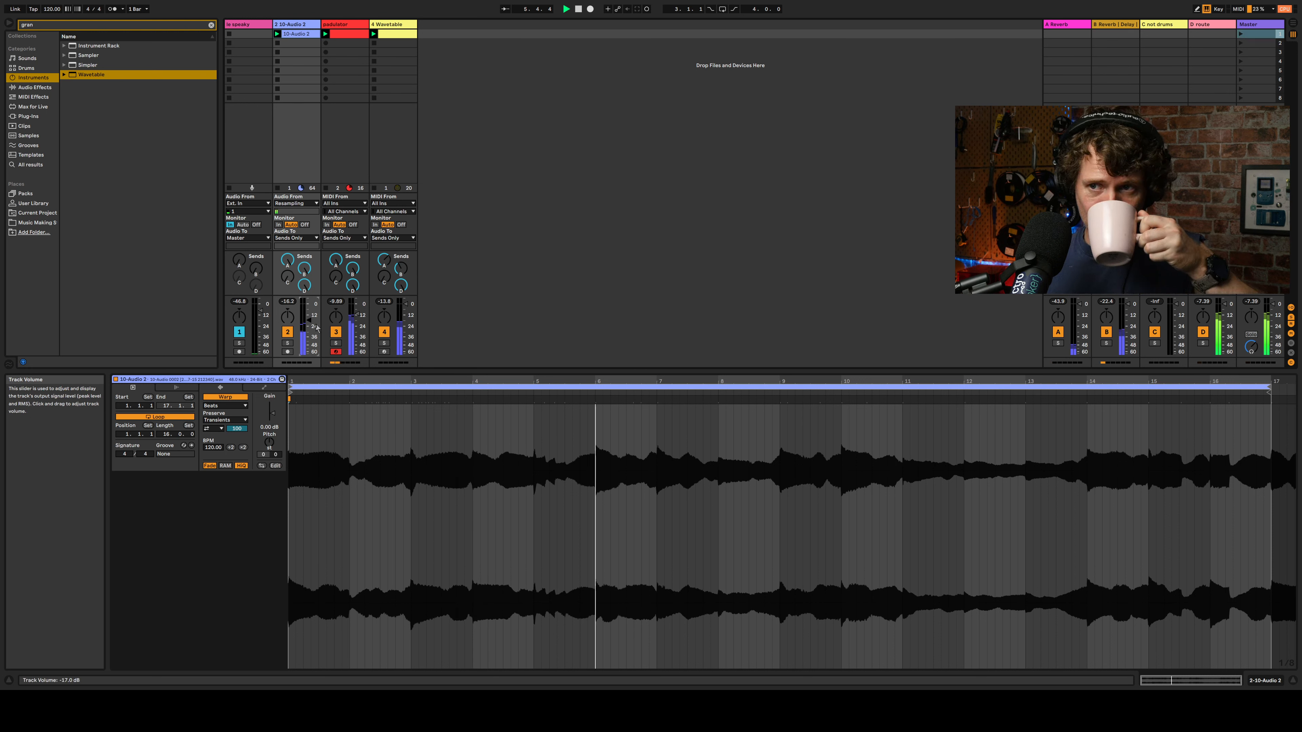
left_click(287, 332)
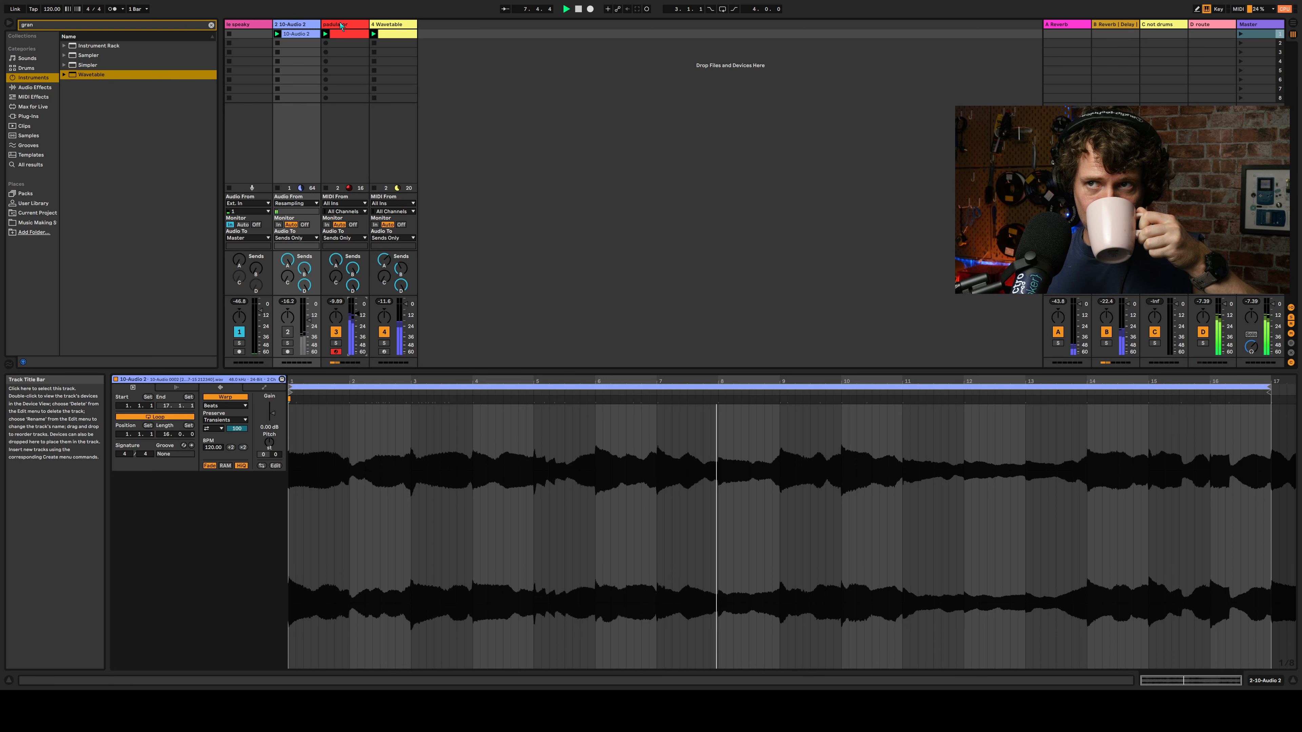
Step: Add EQ Eight to the padulator track and shape it with a higher low cut, a low-mid dip and a high-mid boost
left_click(358, 111)
left_click(35, 87)
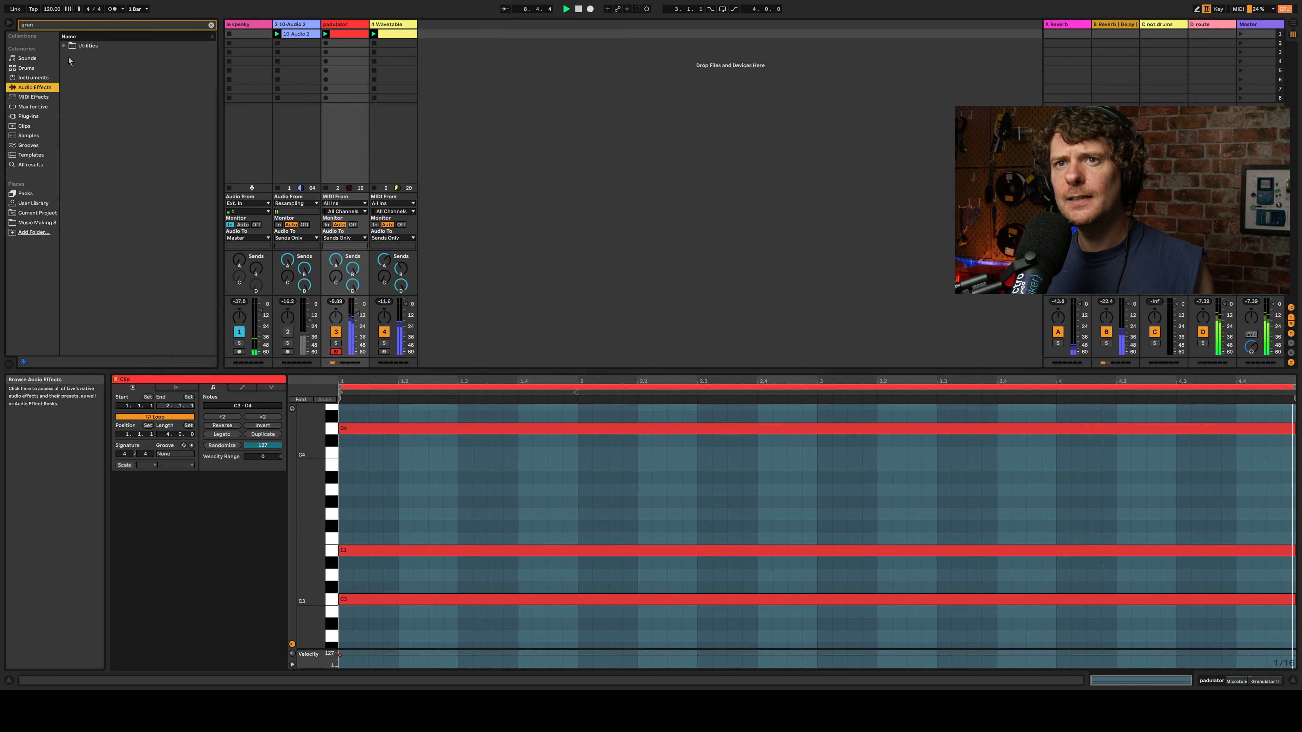
left_click(210, 25)
left_click(84, 74)
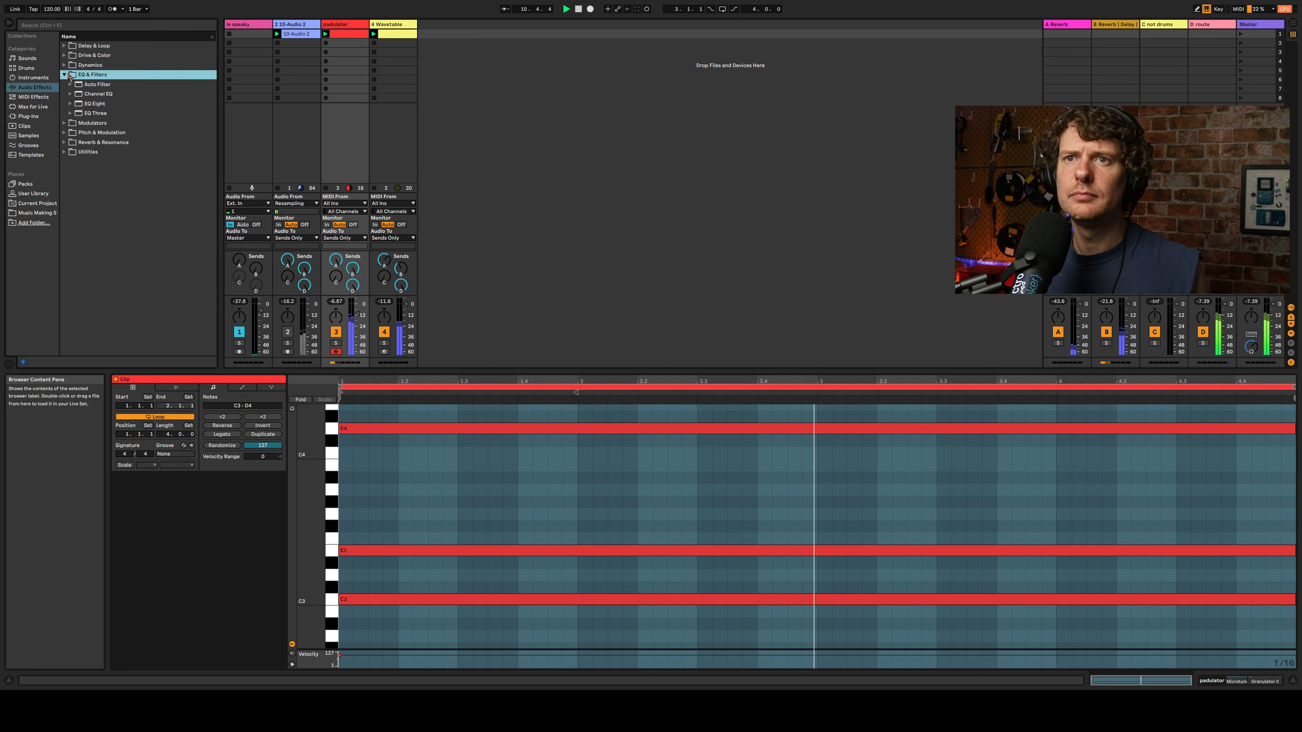
double_click(82, 103)
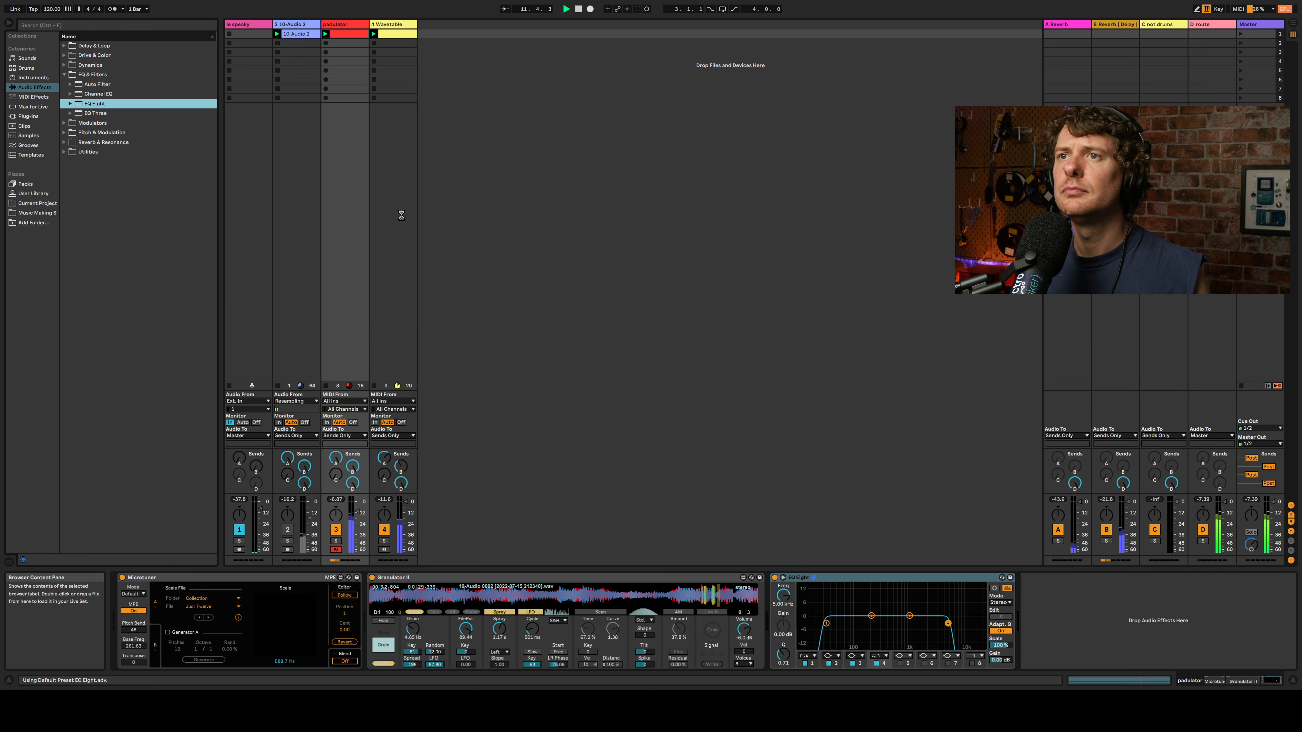
left_click_drag(826, 623, 849, 628)
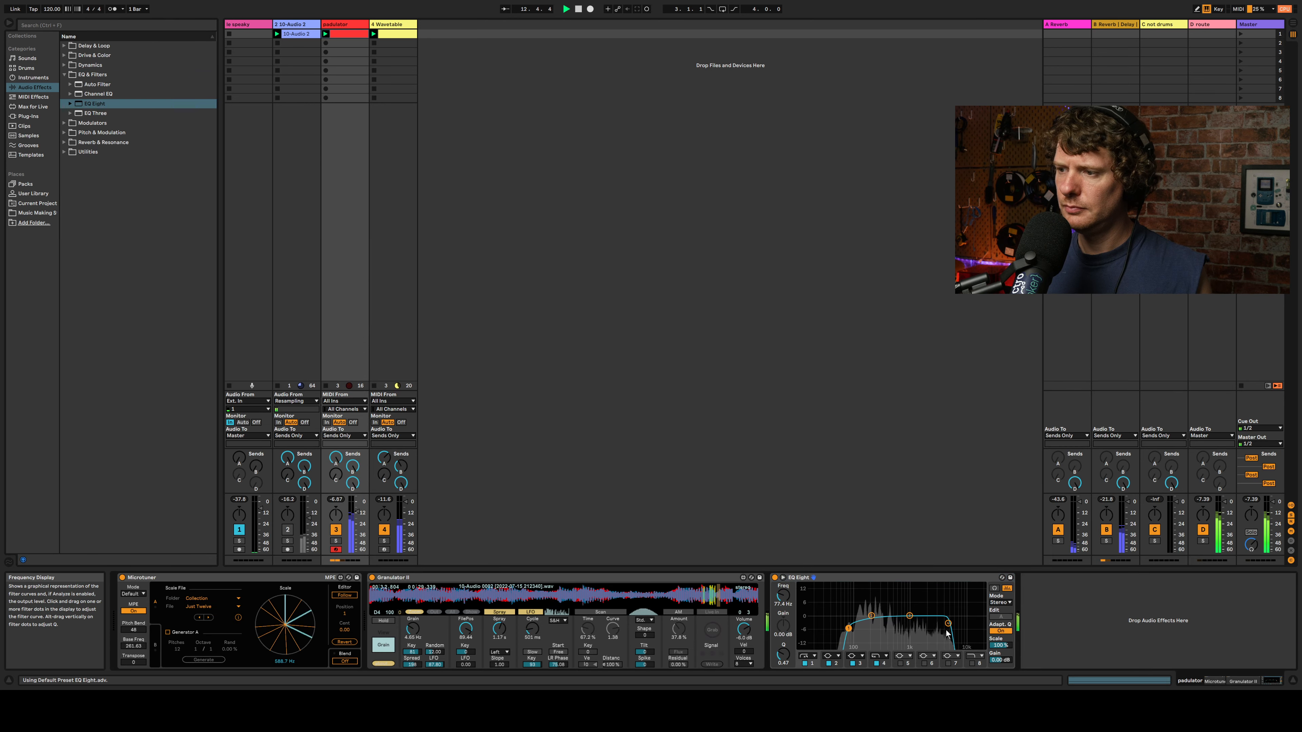
left_click_drag(948, 623, 956, 622)
left_click_drag(871, 616, 932, 609)
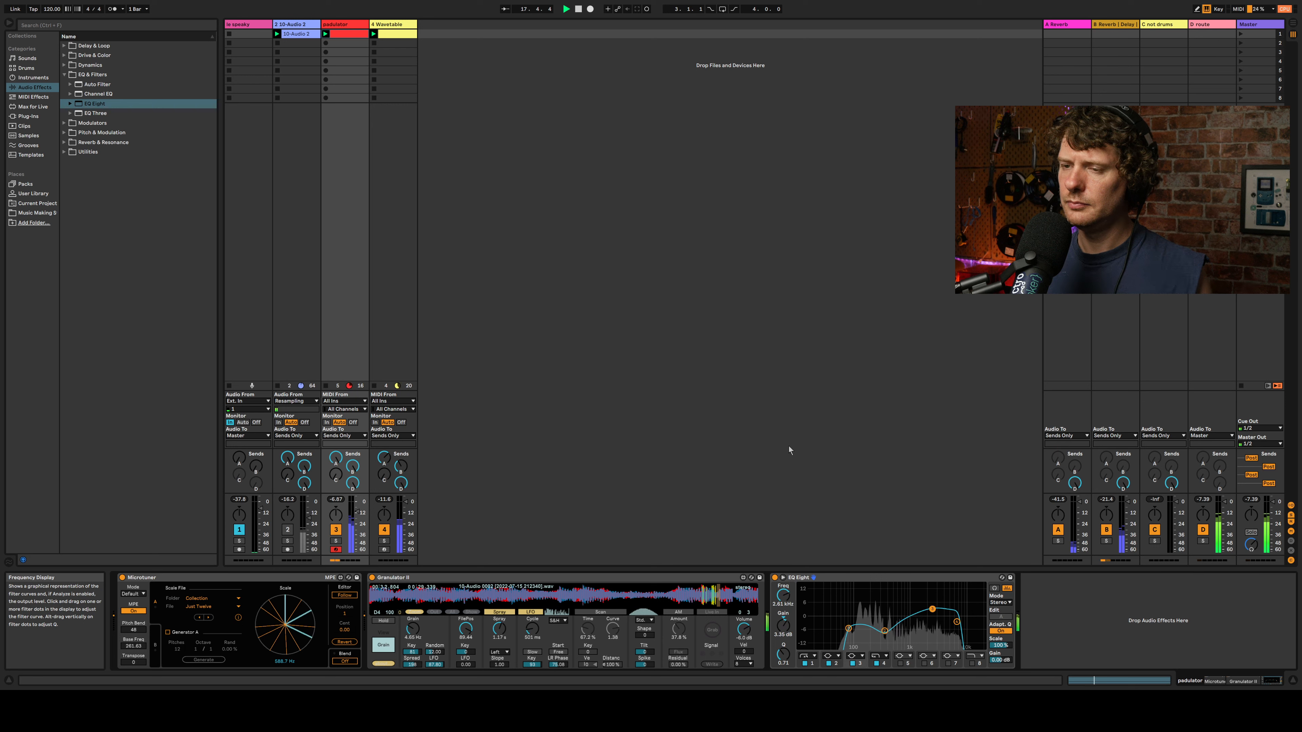
Step: Add EQ Eight to the Wavetable track, dipping the mids with one band and boosting the highs with another
left_click(382, 25)
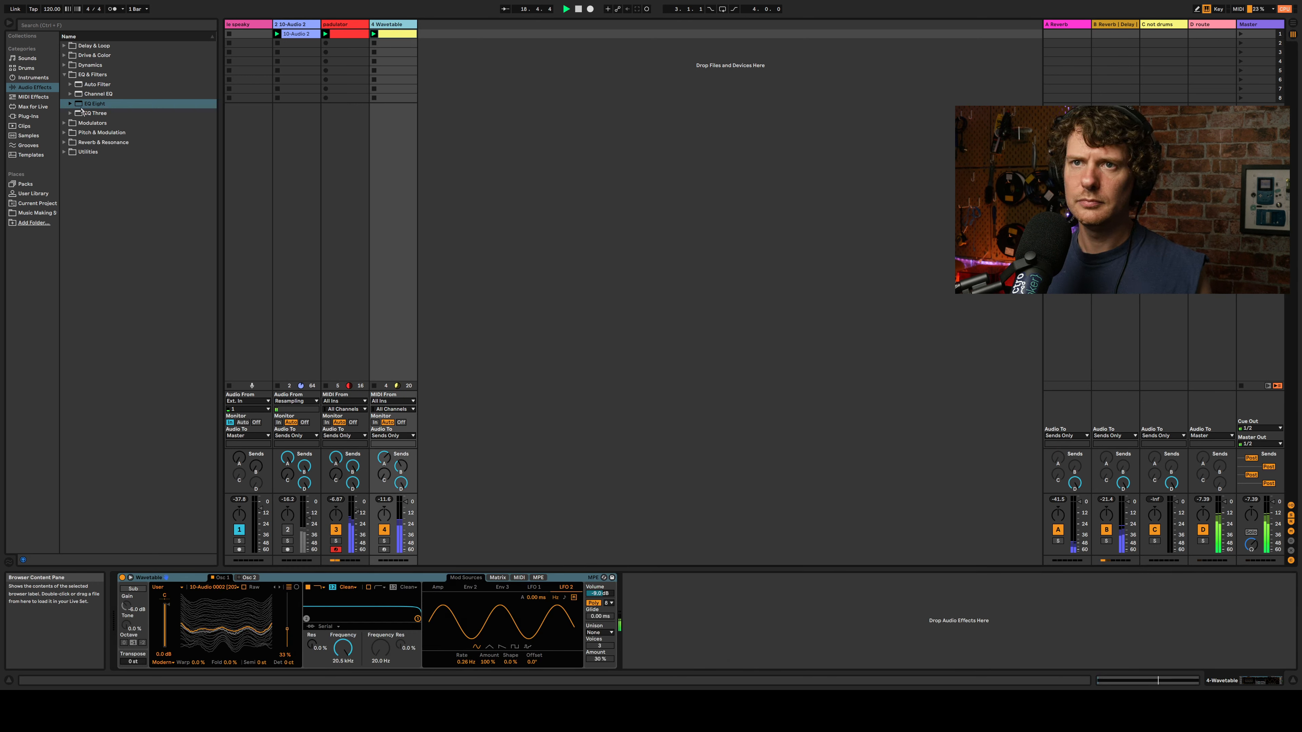
left_click_drag(605, 509, 723, 624)
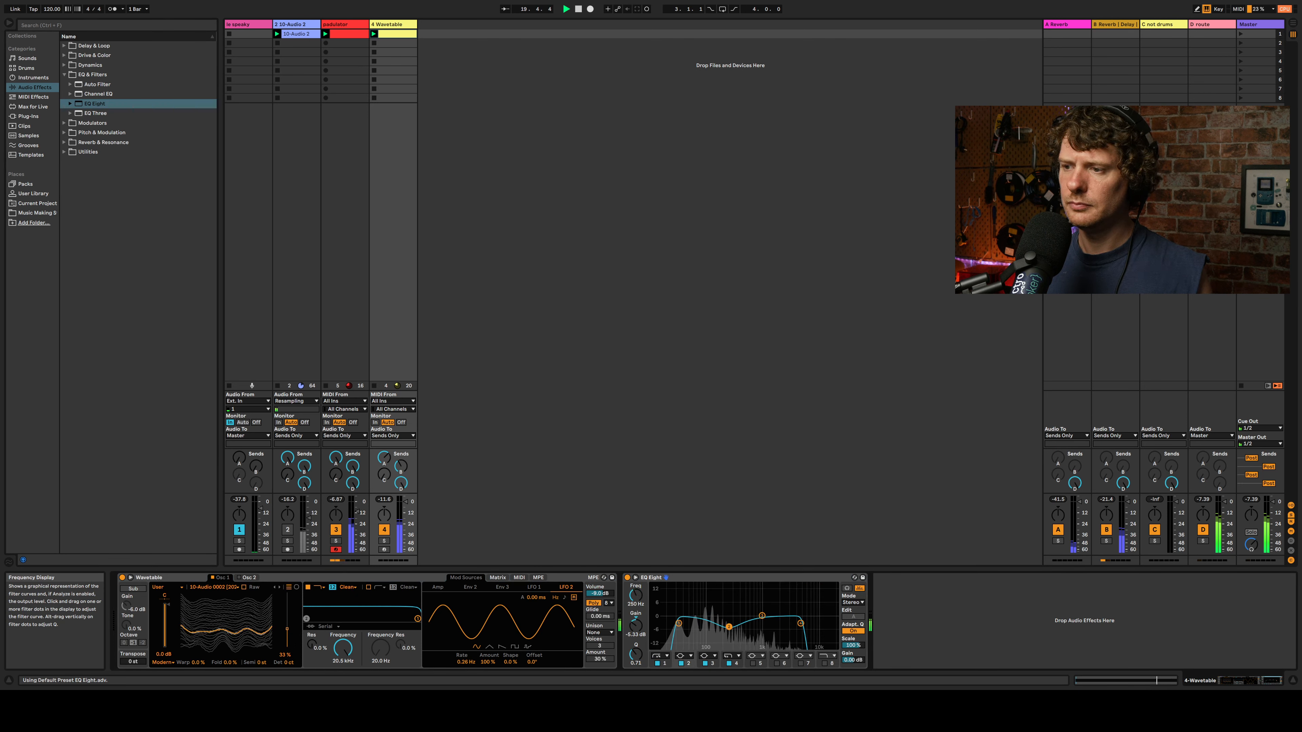
left_click_drag(760, 622, 773, 615)
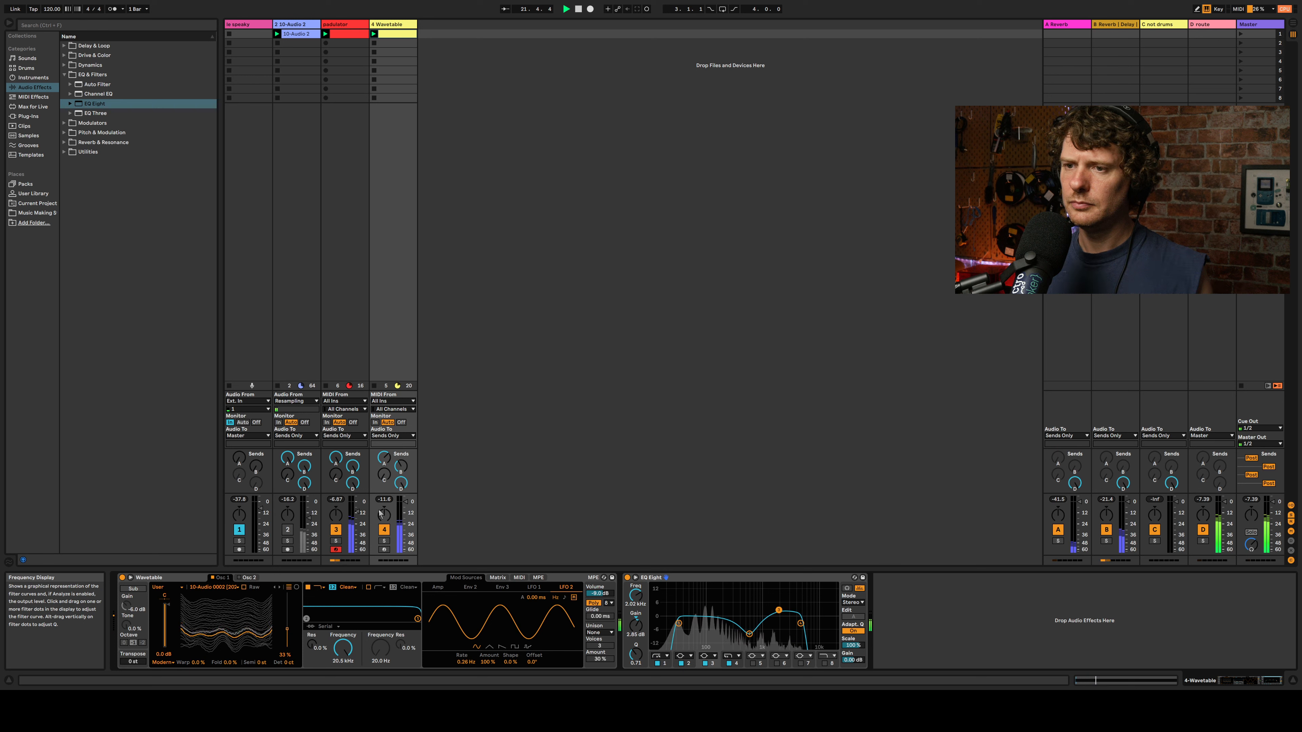
Step: Solo the Wavetable track and enable EQ band 5 as a narrow cut at 130 Hz with a Q of about 4.6
left_click(384, 541)
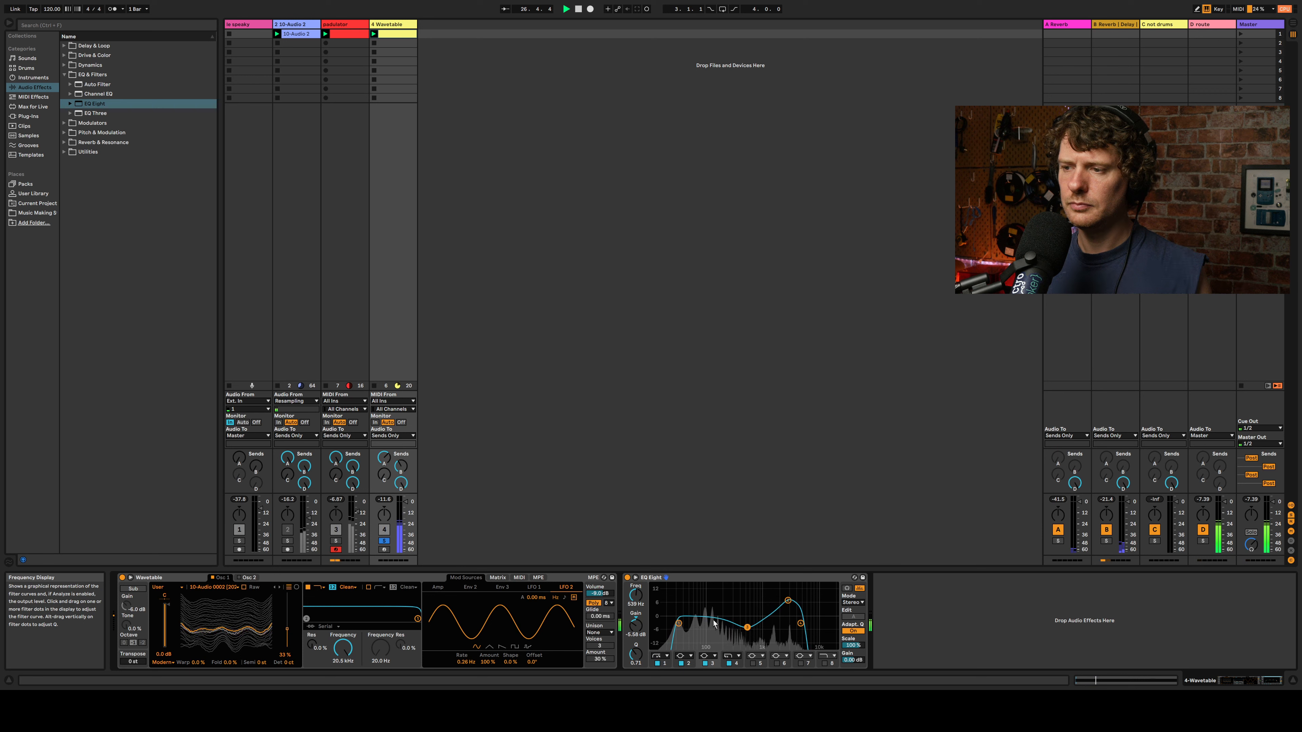
left_click(753, 663)
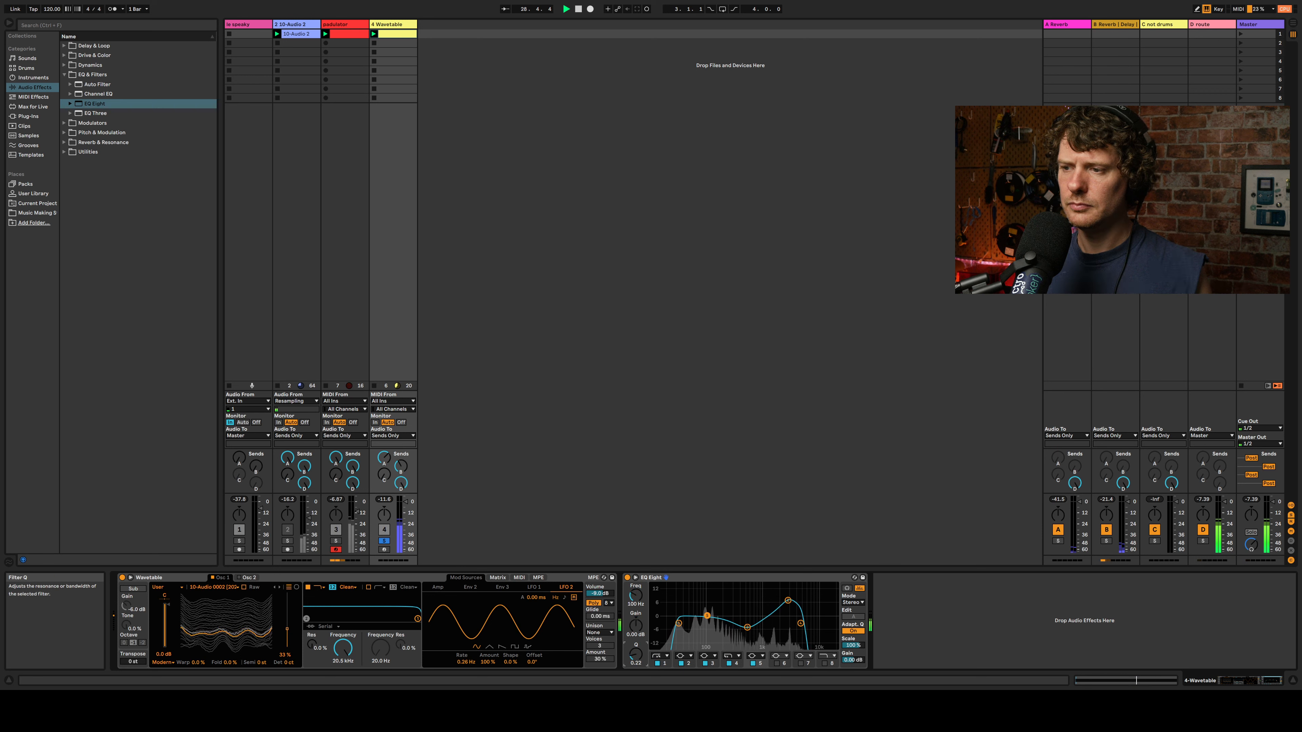
left_click_drag(635, 654, 638, 629)
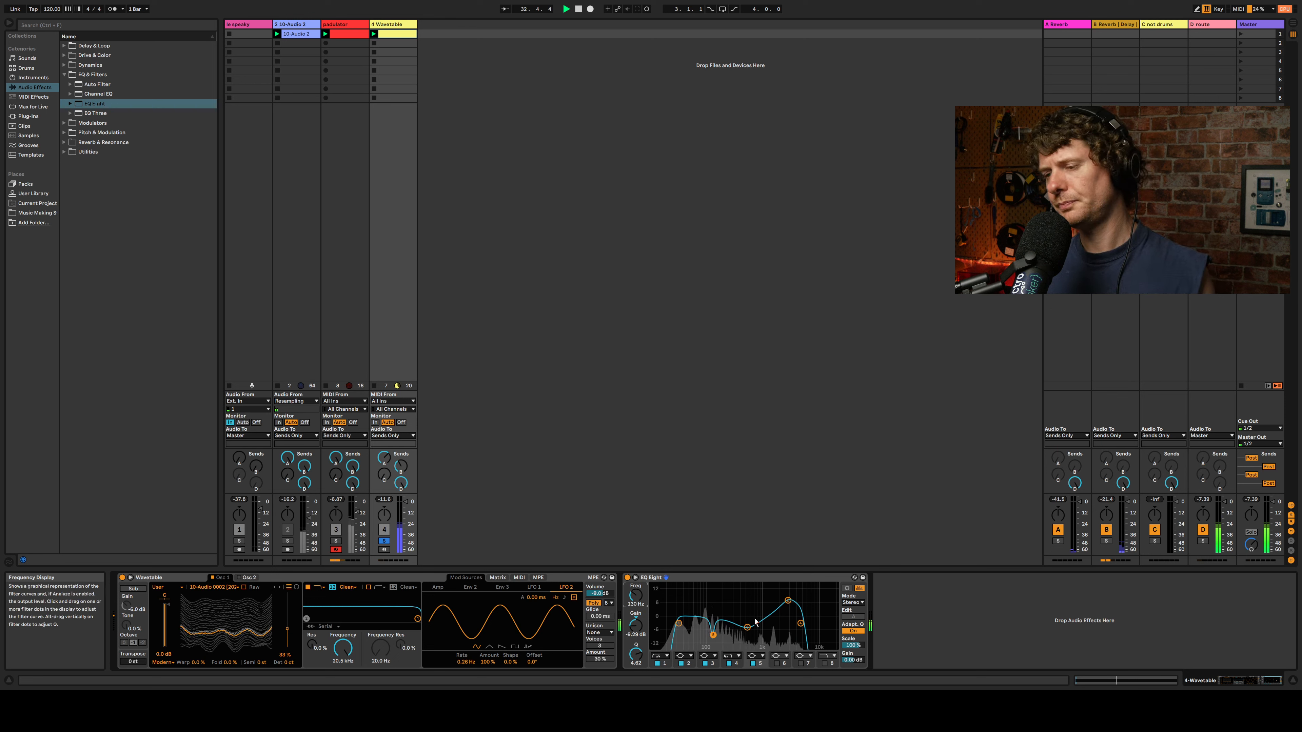
Step: Enable EQ band 6 on the Wavetable track as a very narrow cut near 62 Hz with a Q of 12.9
left_click(774, 666)
left_click(777, 664)
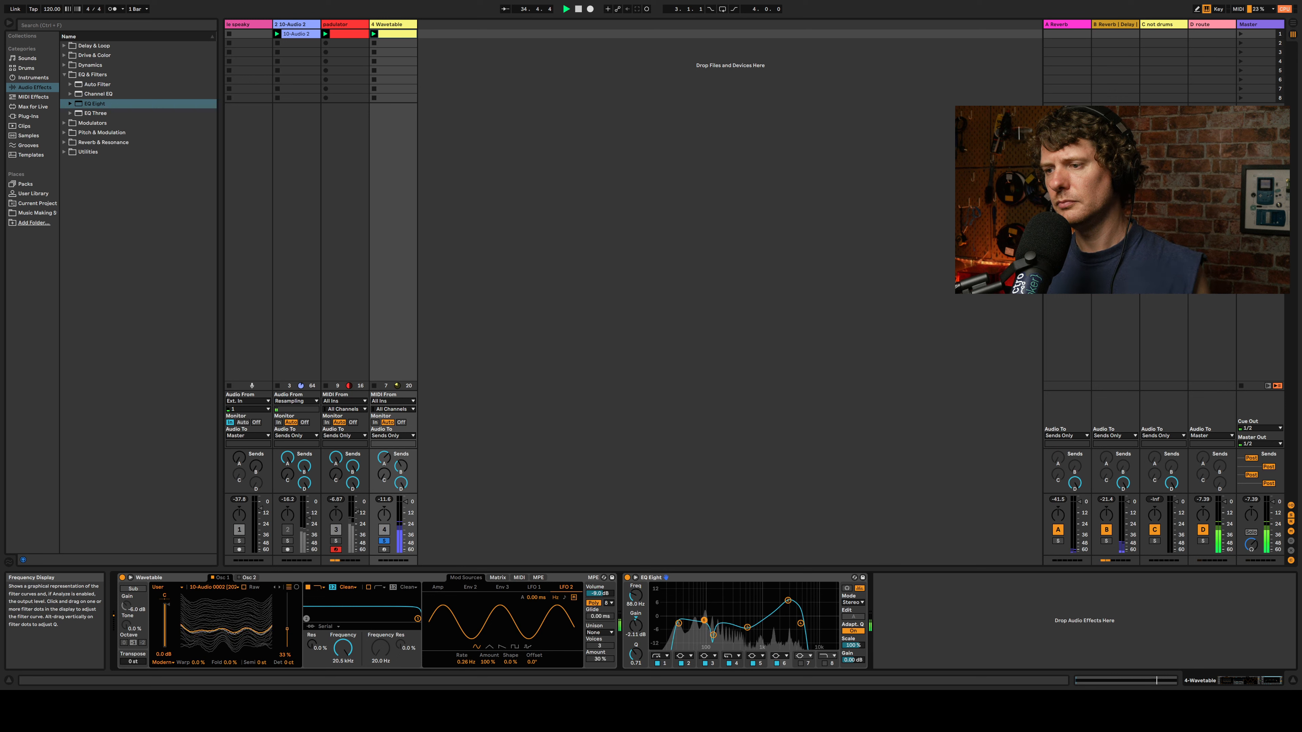
left_click_drag(704, 620, 703, 620)
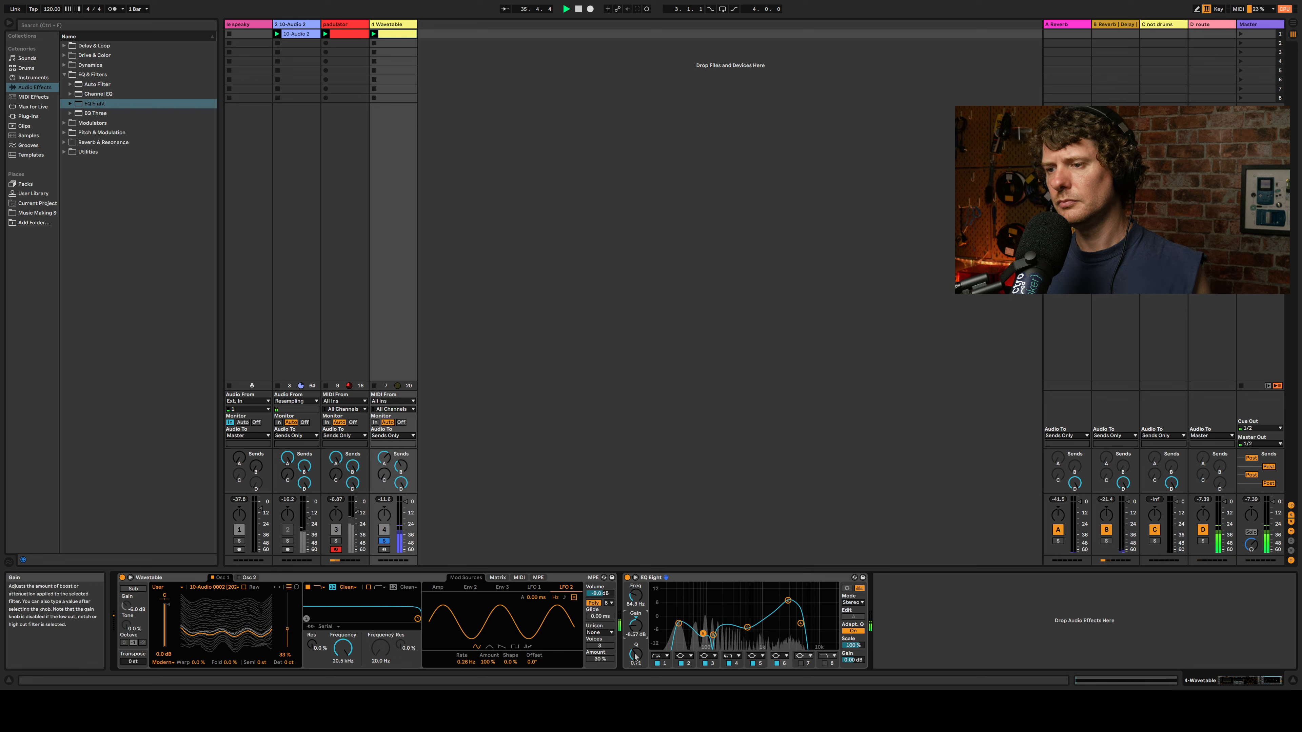
left_click_drag(634, 656, 634, 615)
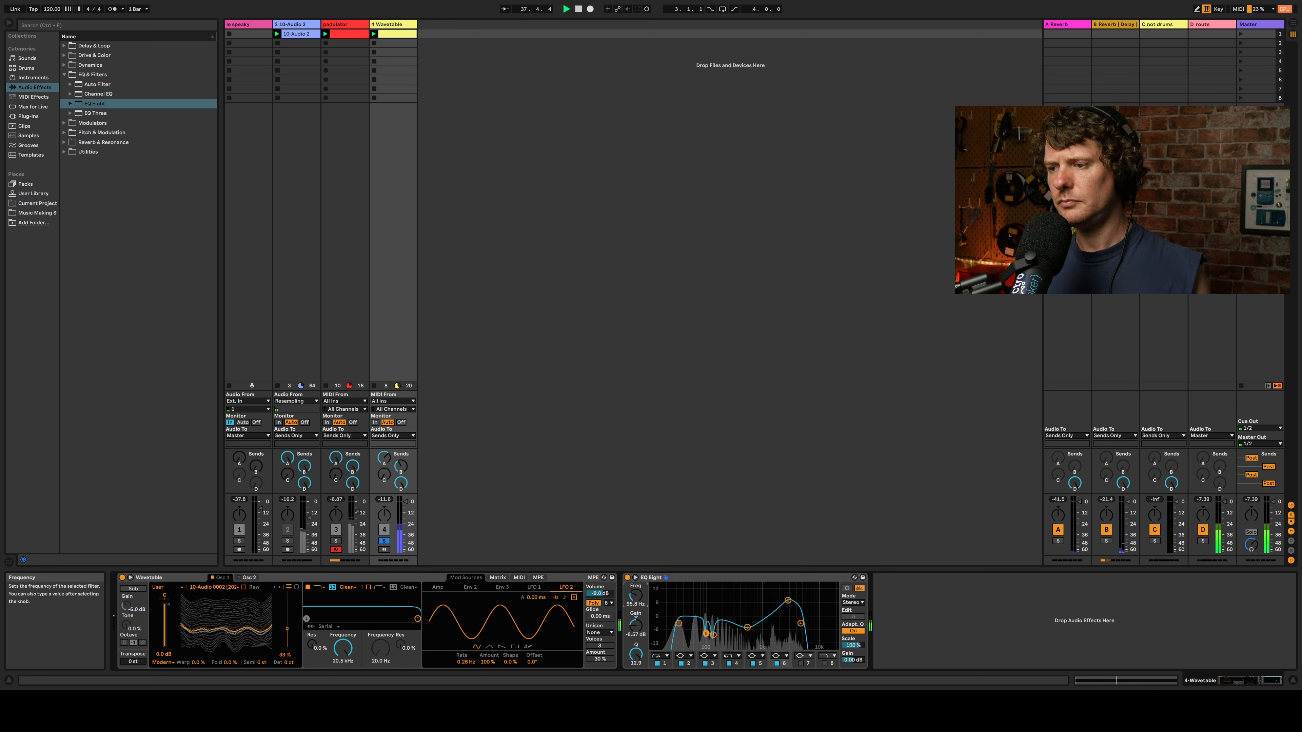
left_click_drag(636, 595, 636, 598)
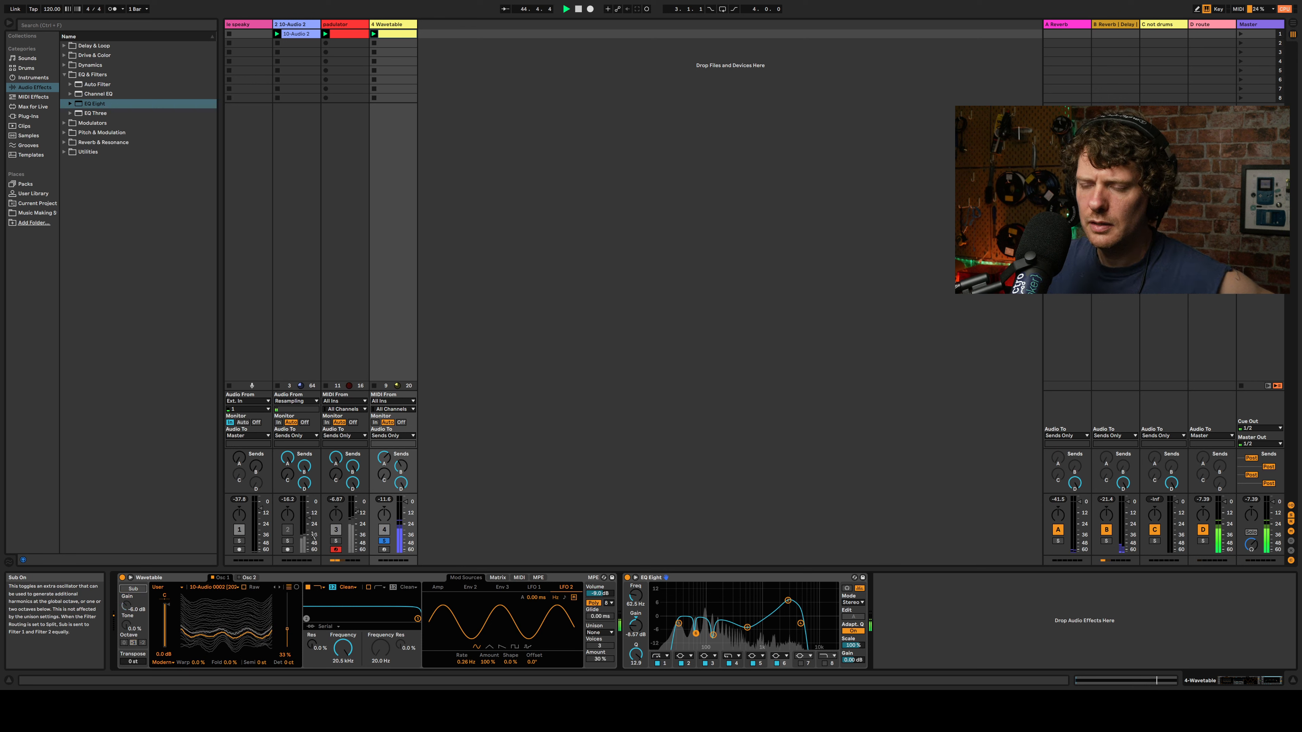
Step: Solo the padulator track and transpose all notes in its clip up one octave
left_click(336, 540)
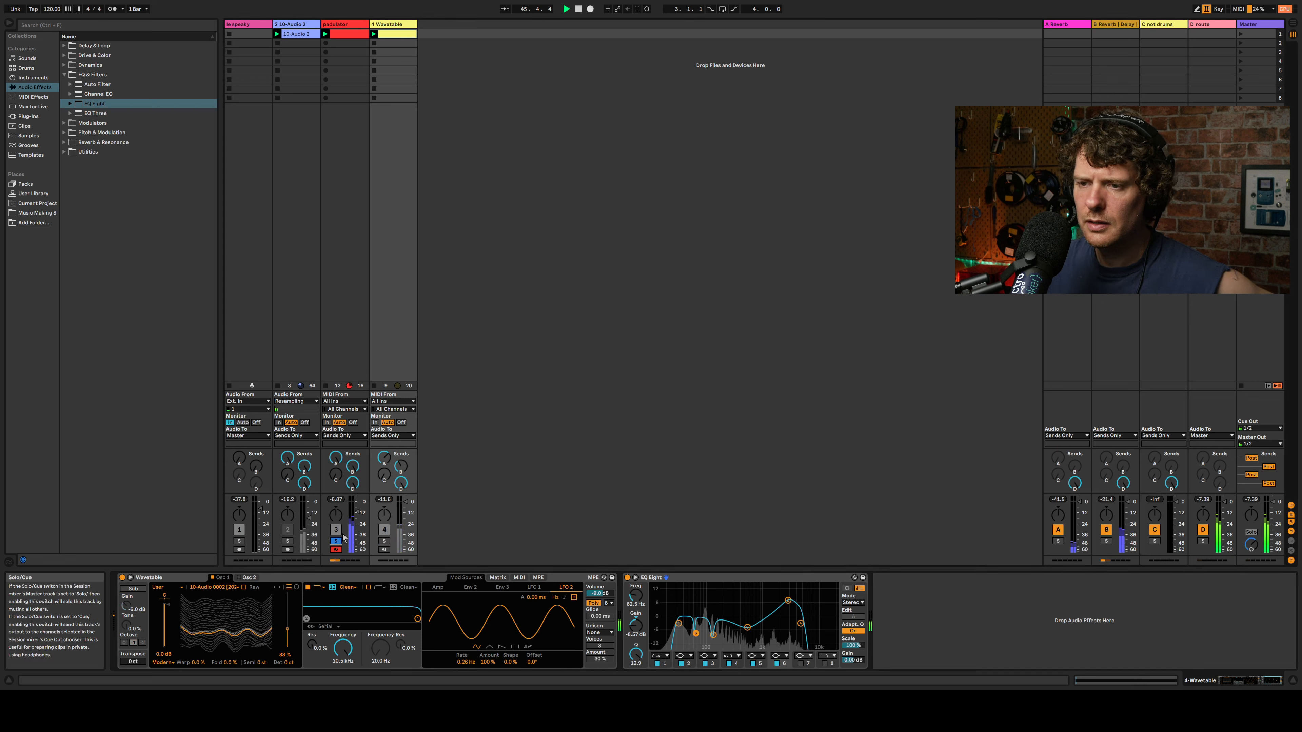
left_click(337, 71)
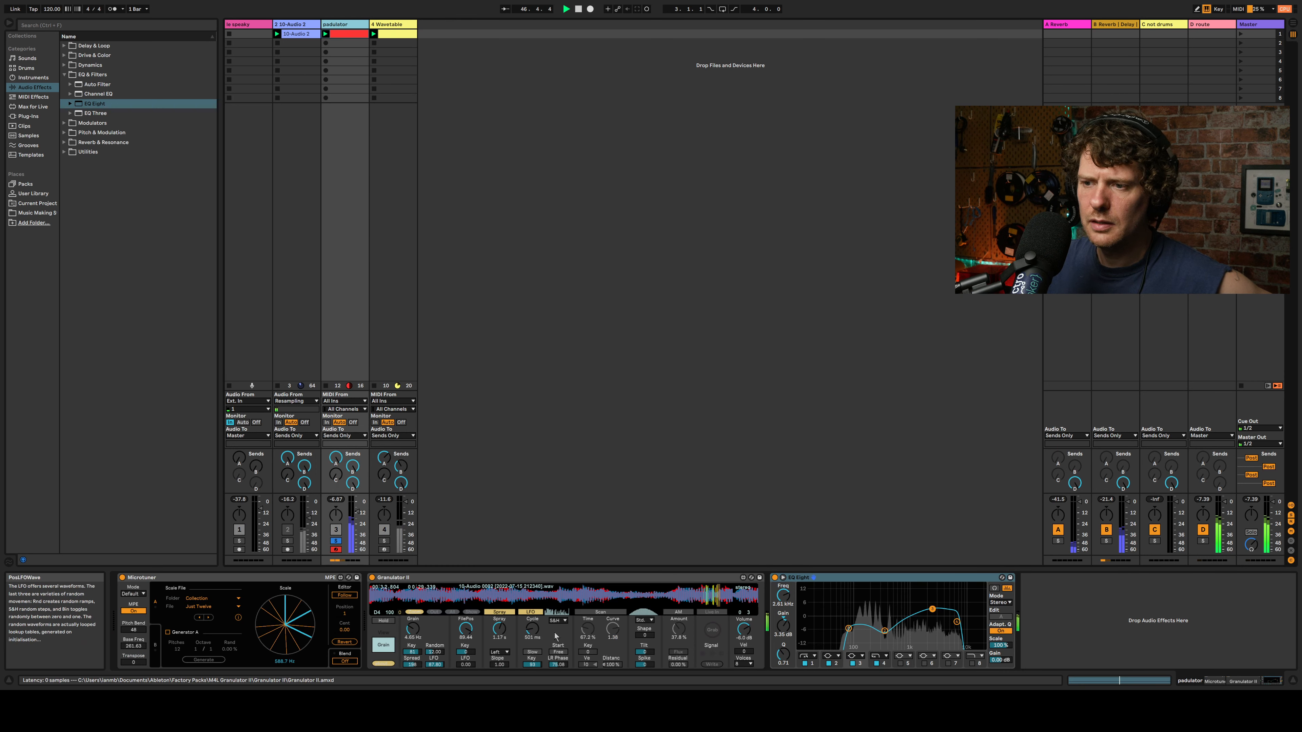
double_click(346, 34)
key("ctrl+a")
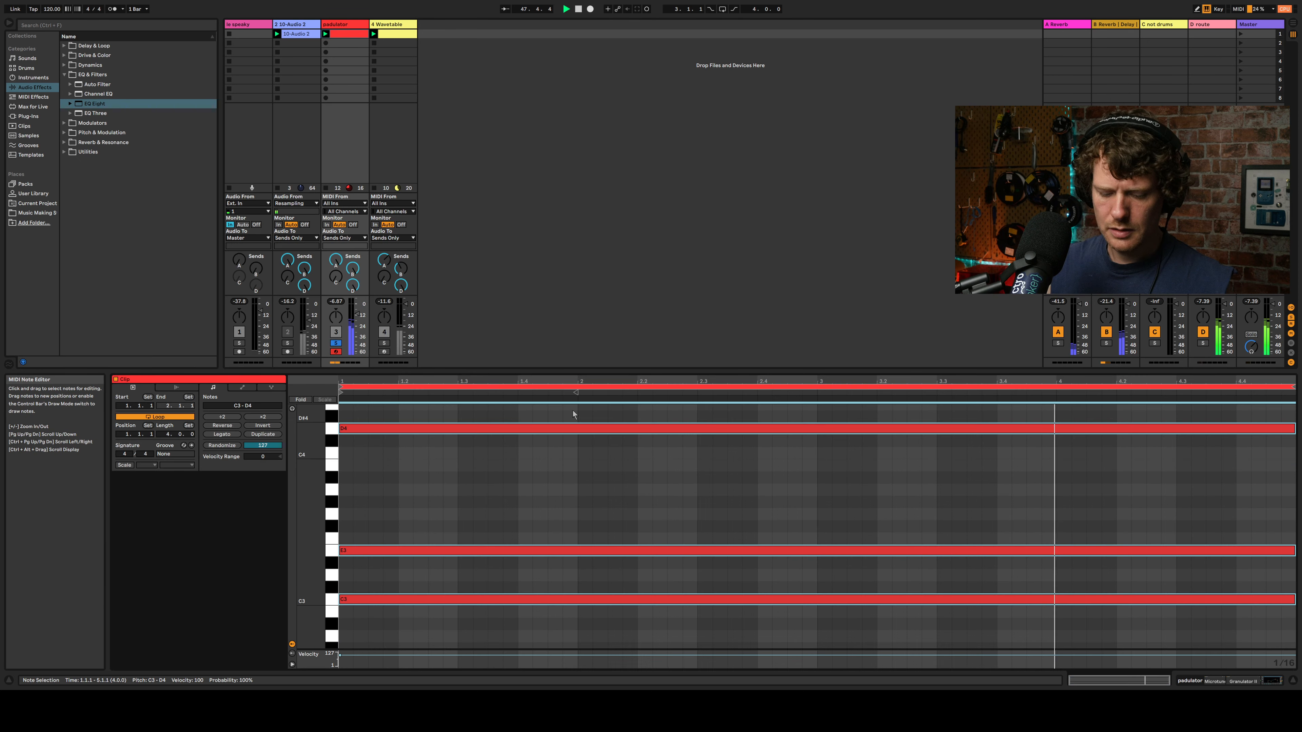
key("shift+Up")
Step: Enable AM in padulator's Granulator II and set its Flux amount to about 73% and residual to 30%
double_click(396, 24)
double_click(348, 25)
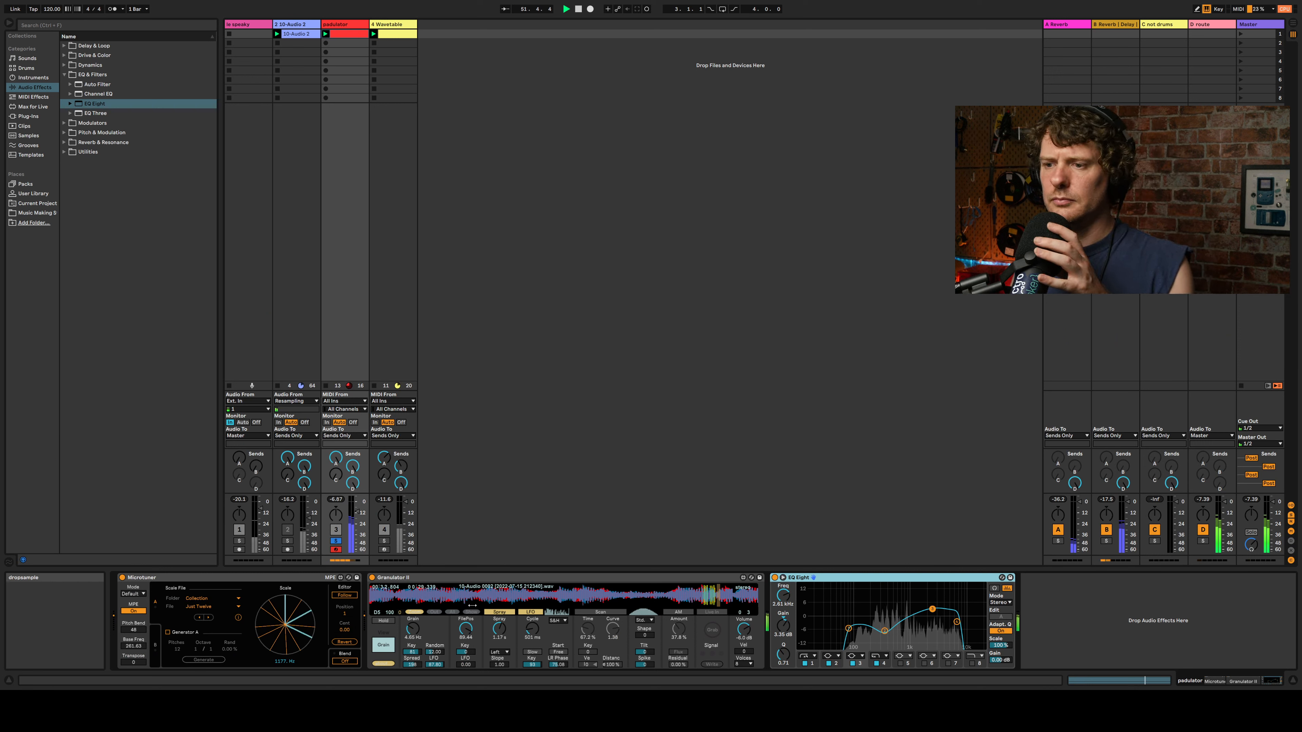
left_click_drag(678, 630, 679, 669)
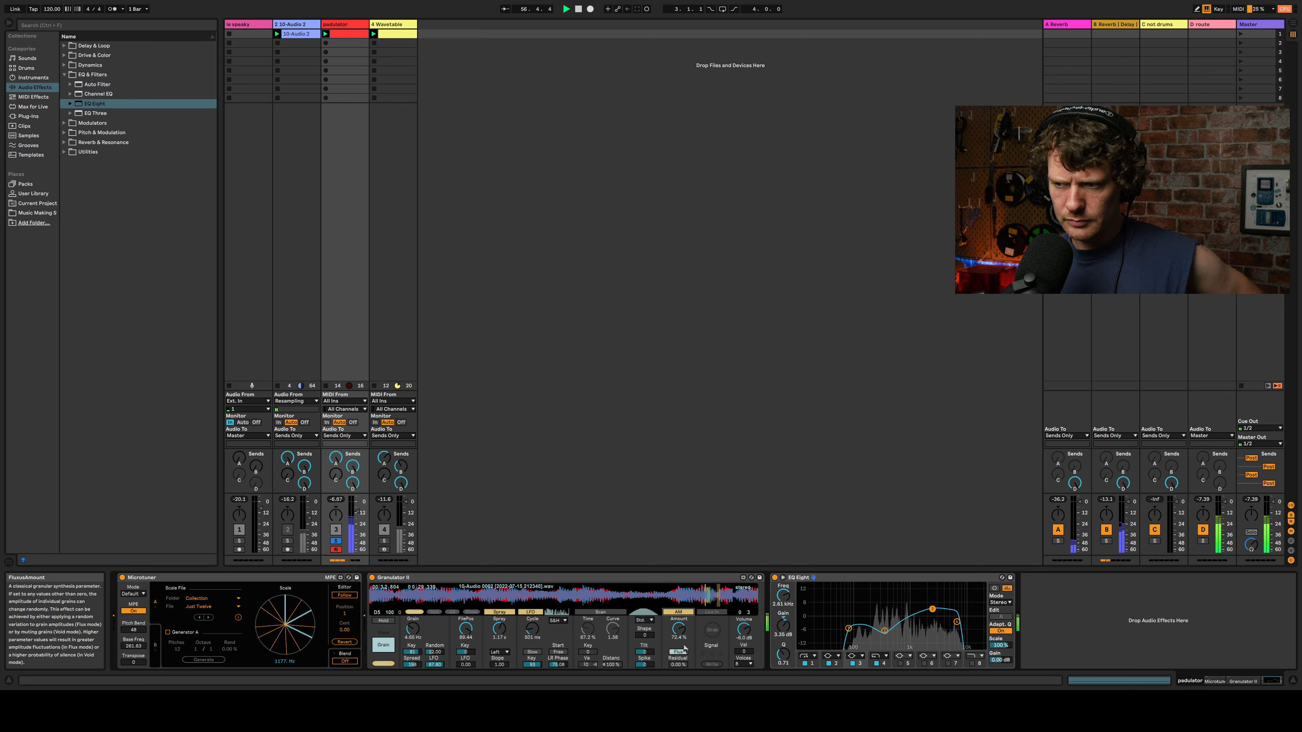
left_click_drag(681, 670, 682, 657)
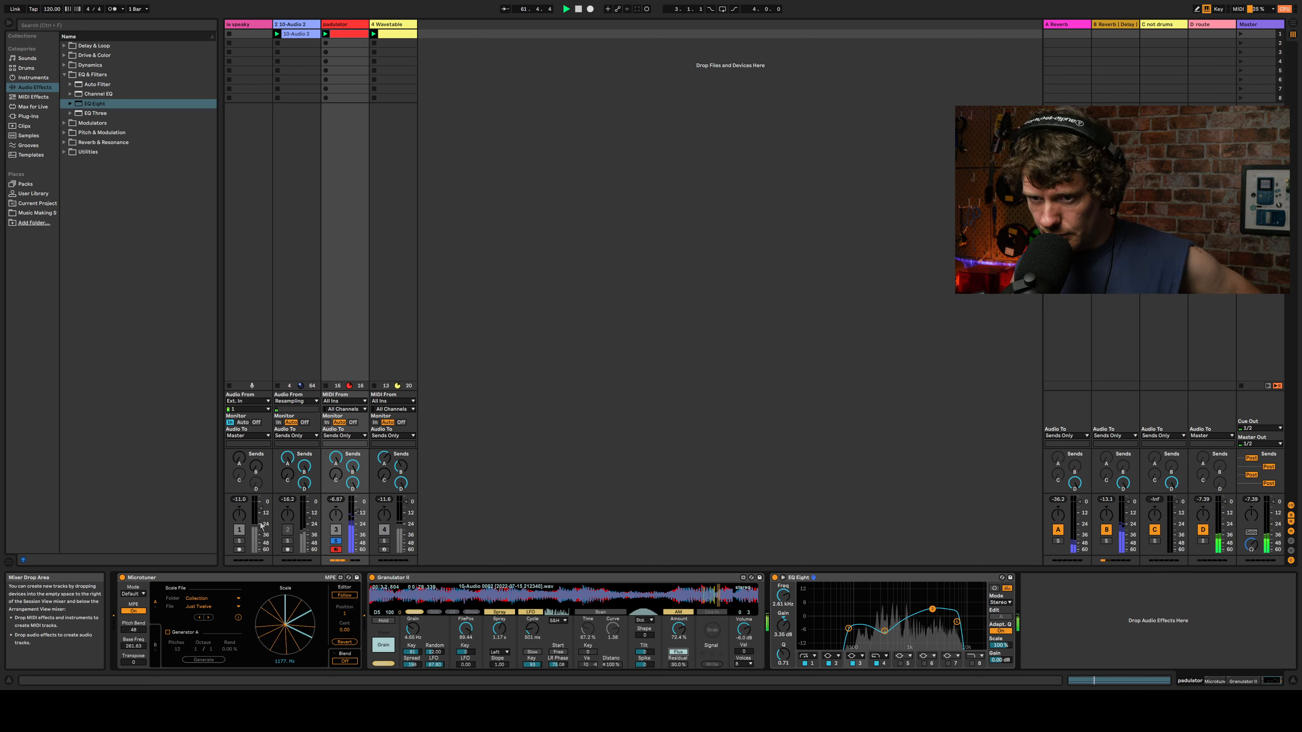
Step: Unsolo padulator, adjust the grain settings in Granulator II, and reduce the AM amount to about 45%
left_click(336, 541)
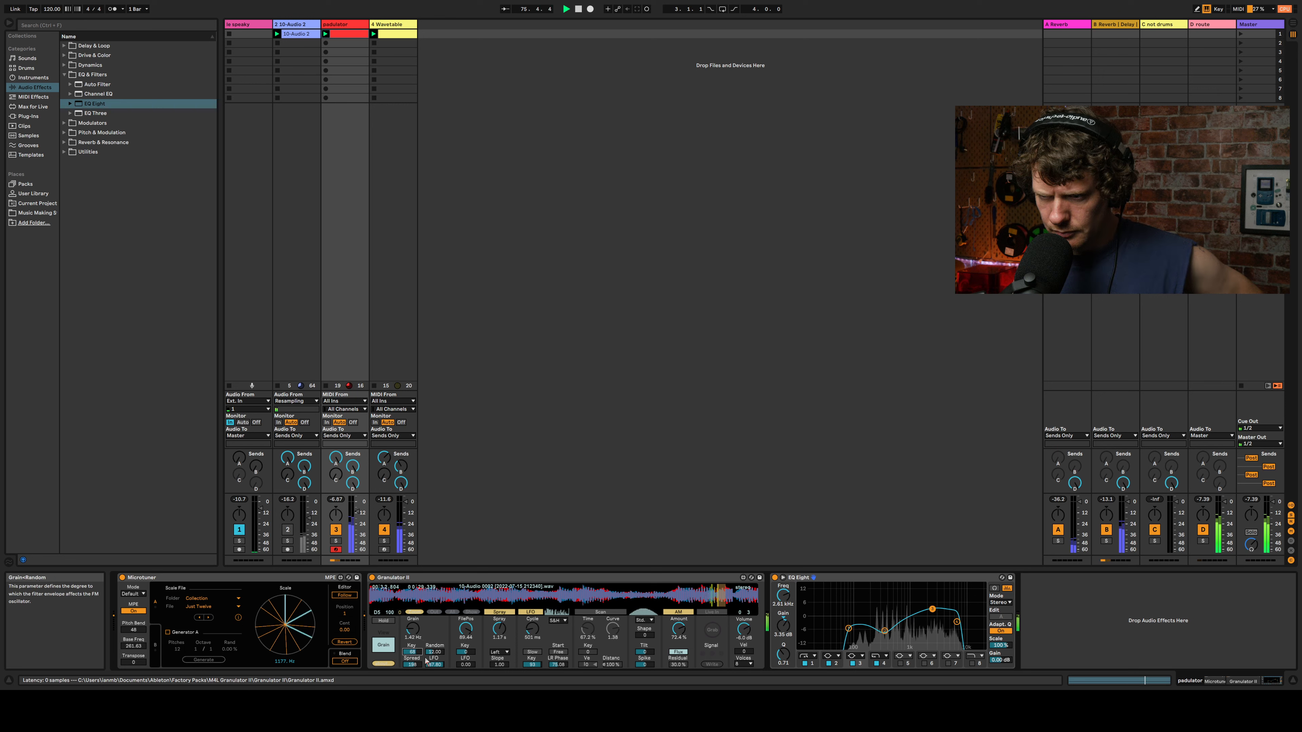
left_click_drag(414, 666, 413, 695)
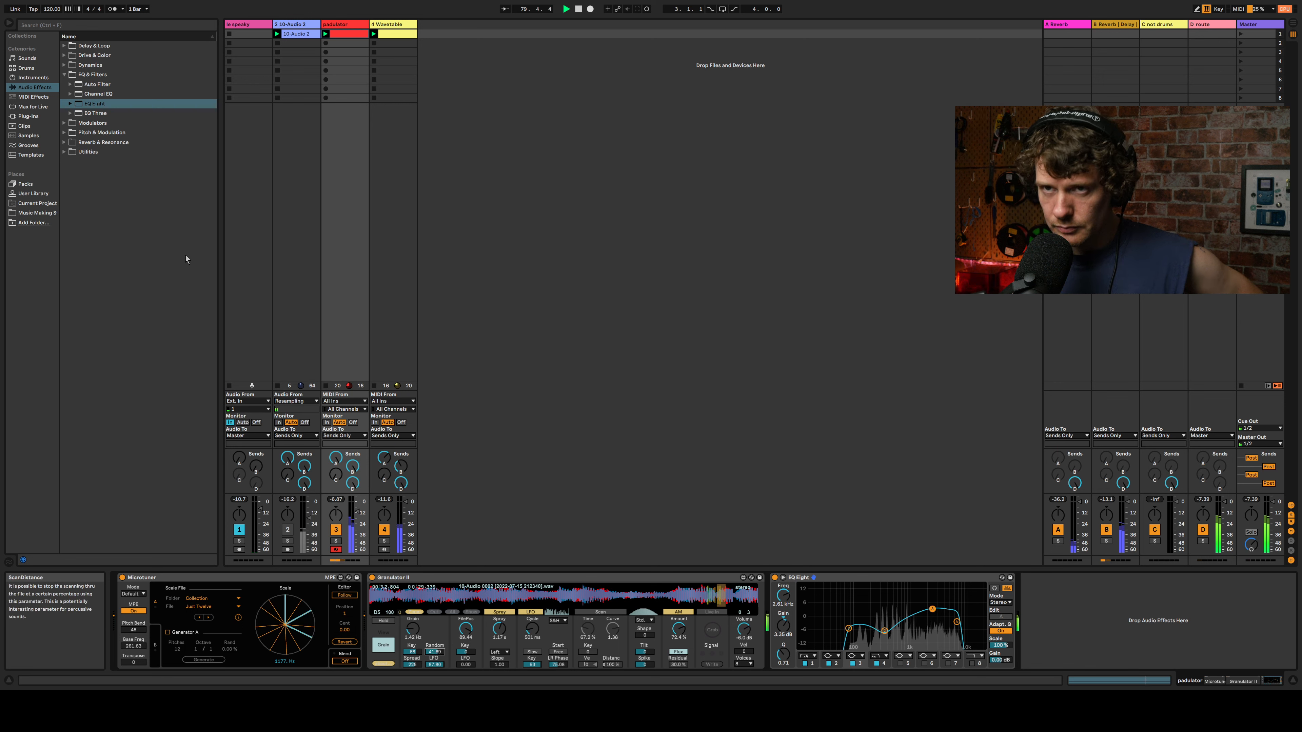
left_click_drag(678, 626, 678, 648)
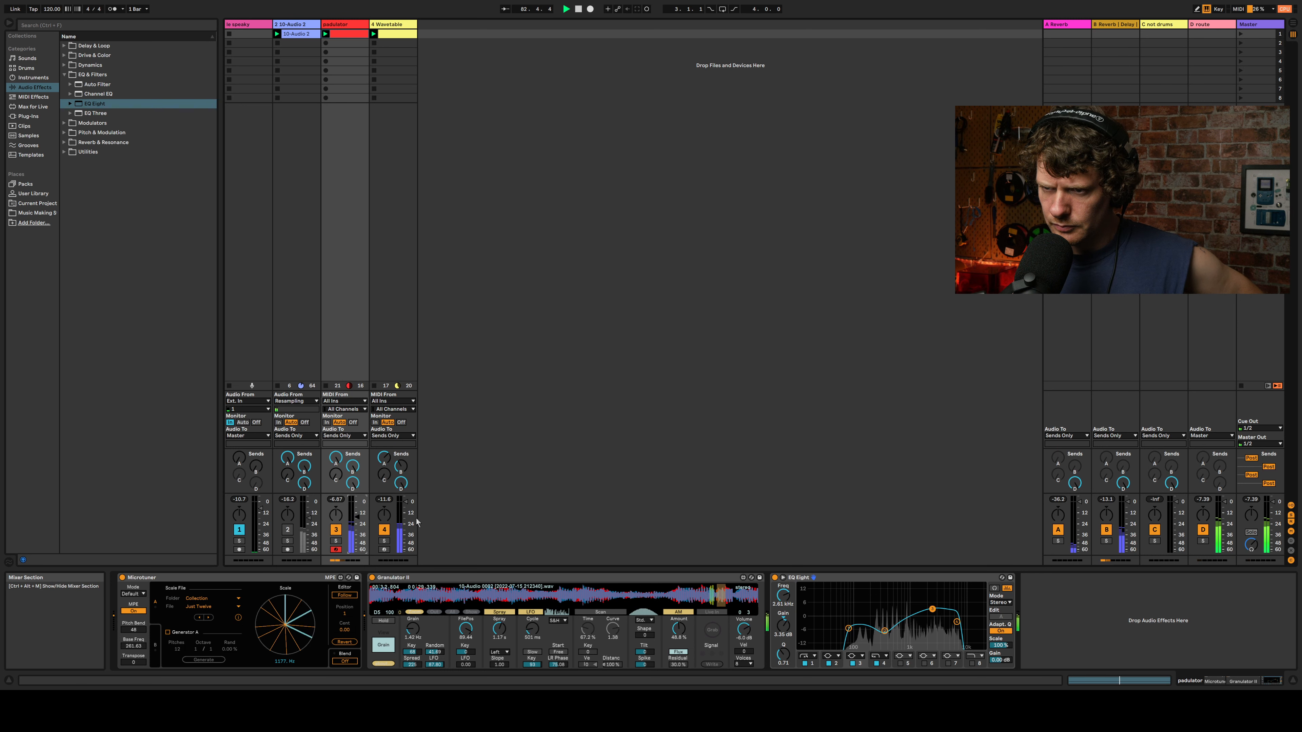
Step: Solo the Wavetable track and turn its EQ Eight high-frequency boost into a cut of about 6 dB
left_click(384, 541)
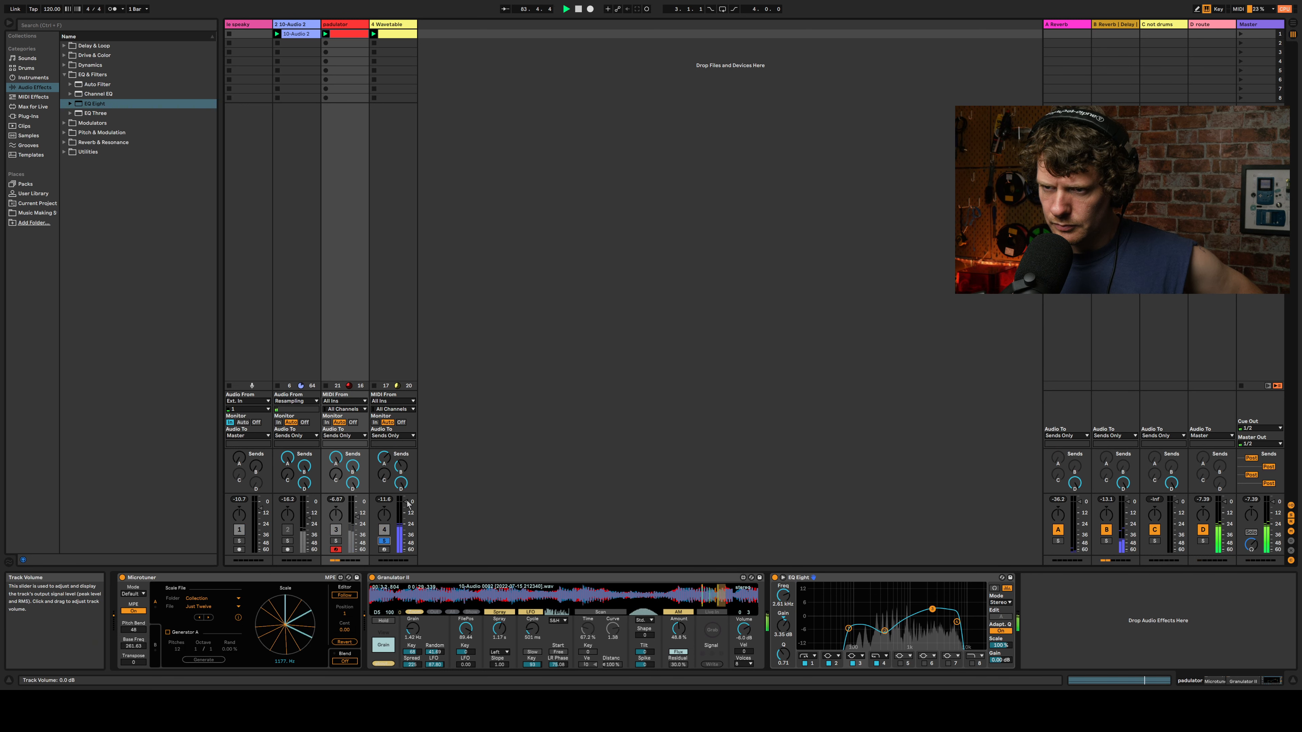
left_click(396, 25)
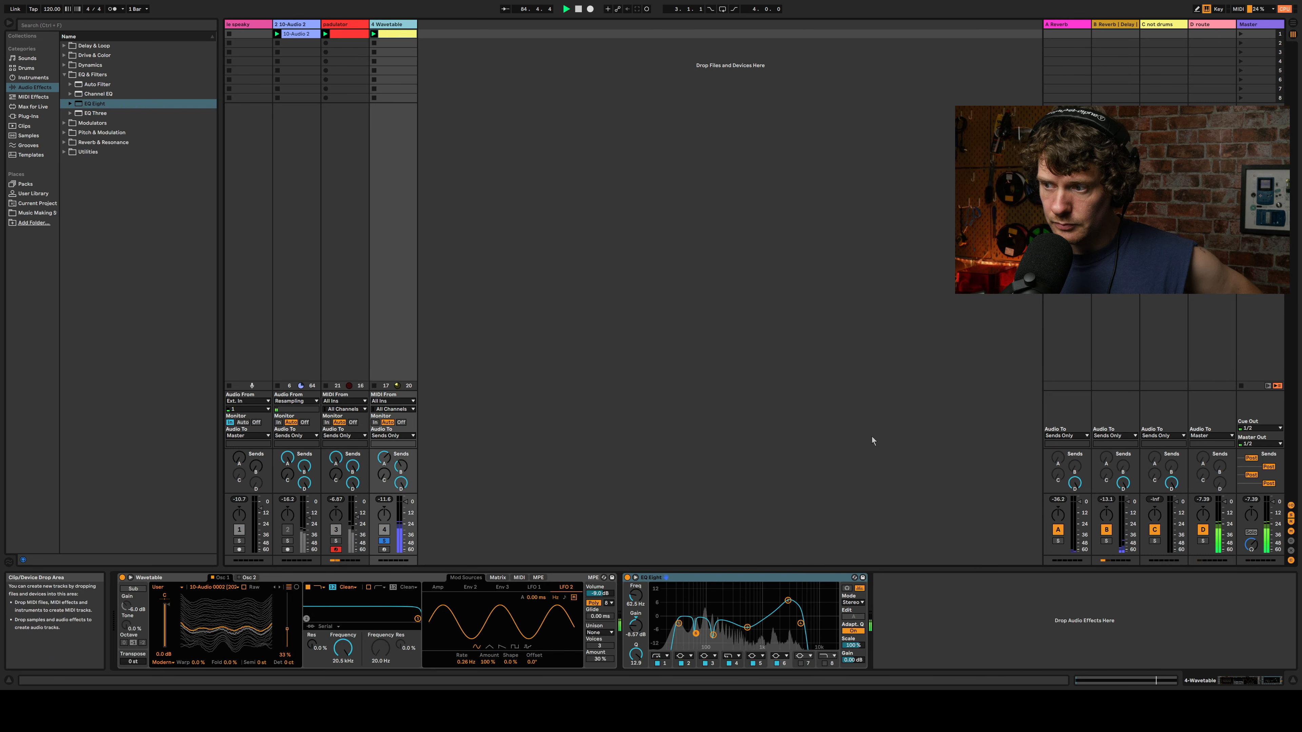
left_click_drag(788, 600, 767, 622)
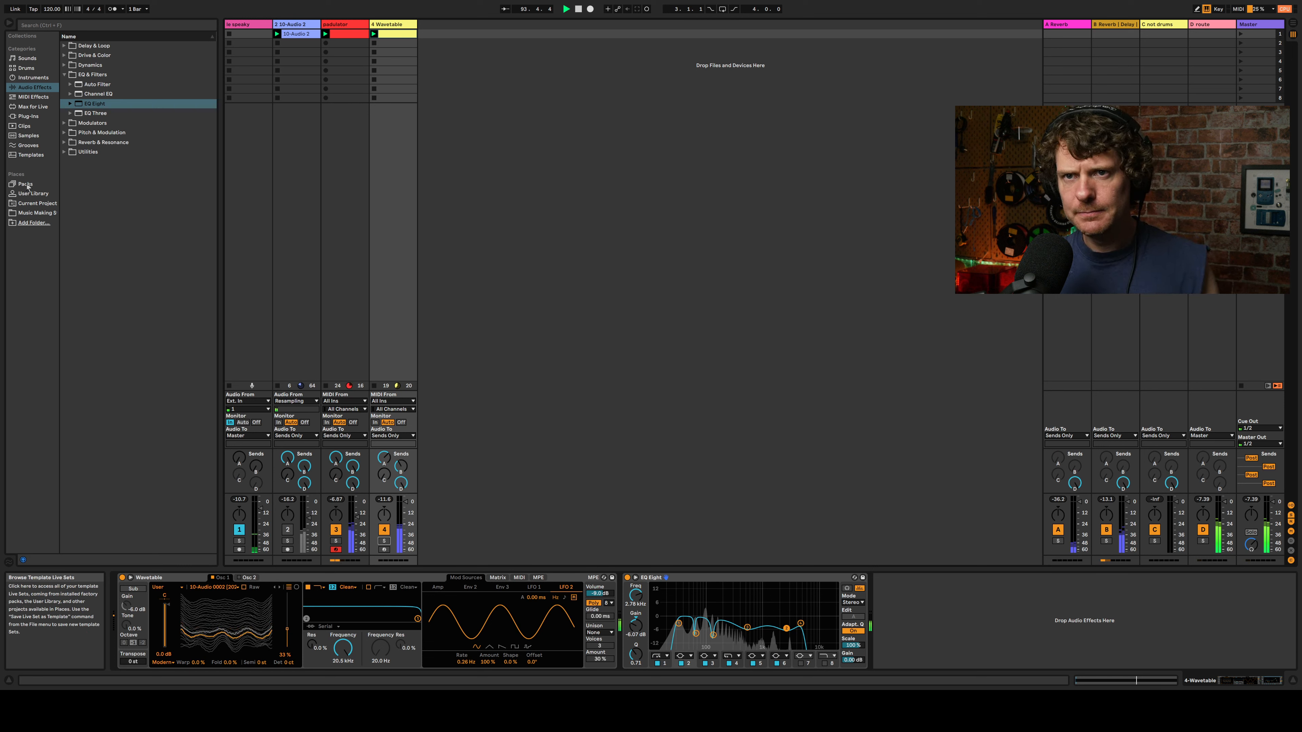
Step: Add the 2Layer Kit First Patt clip on a new track and raise its A, B and D sends, with D route at 0 dB
left_click(30, 136)
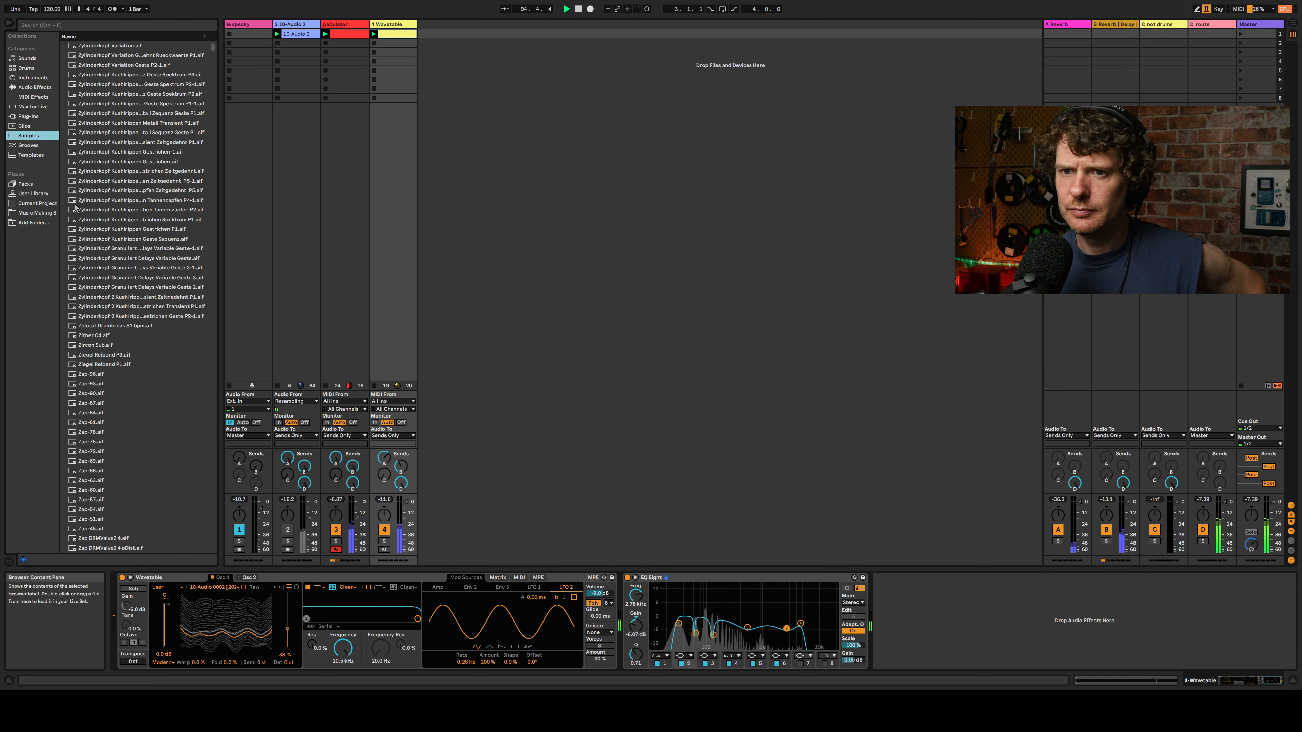
left_click(24, 126)
left_click(116, 421)
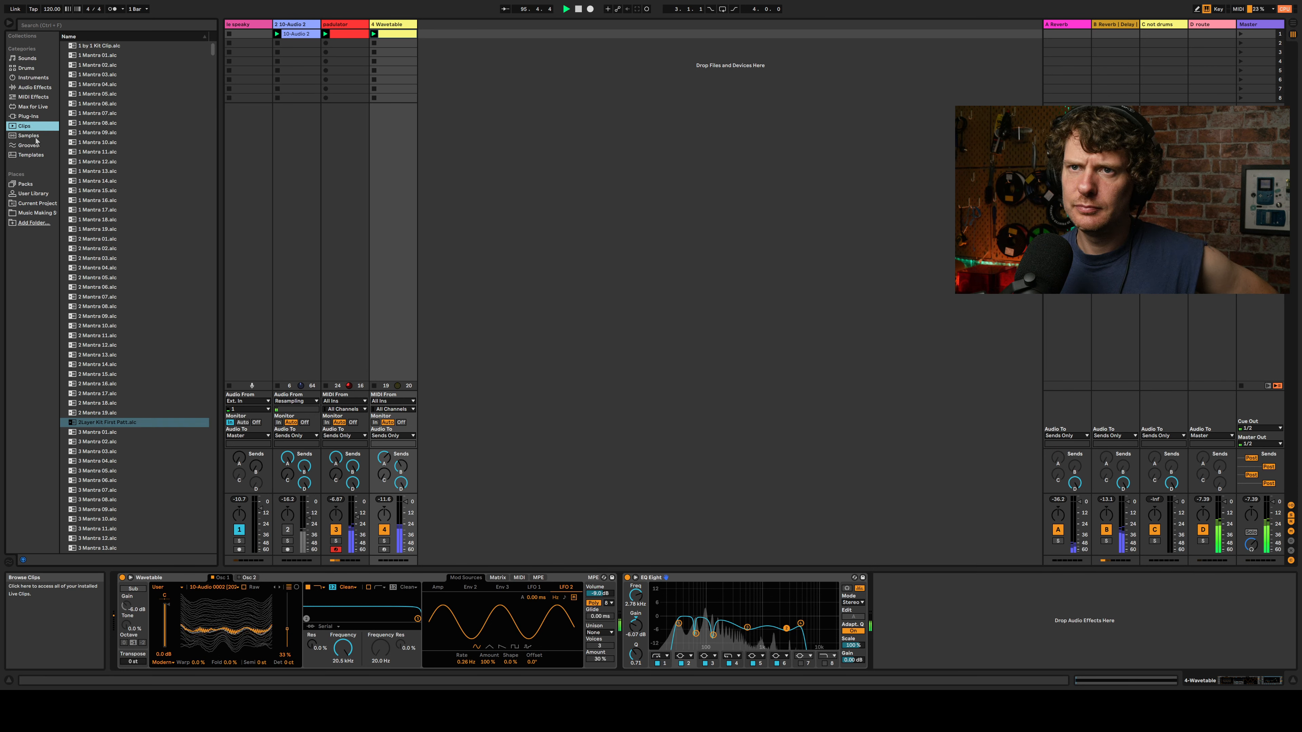
left_click_drag(117, 418, 447, 38)
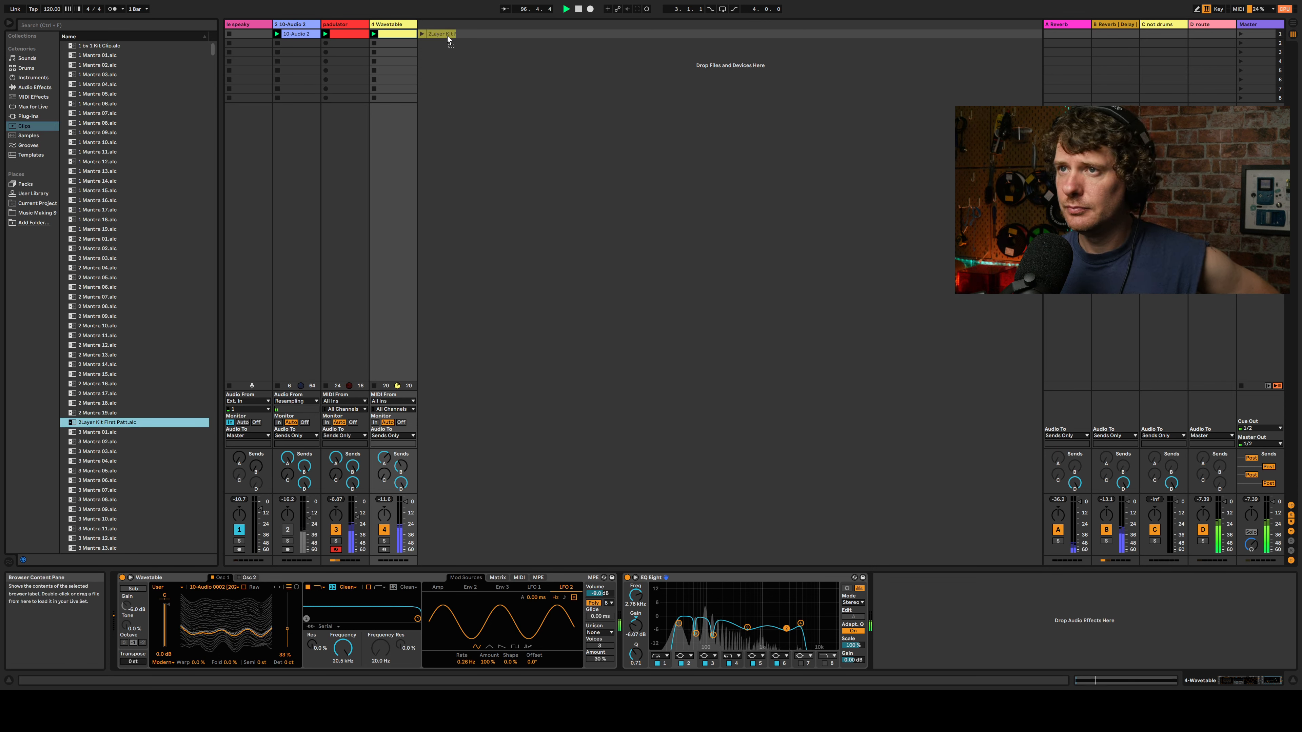
left_click_drag(449, 543, 450, 543)
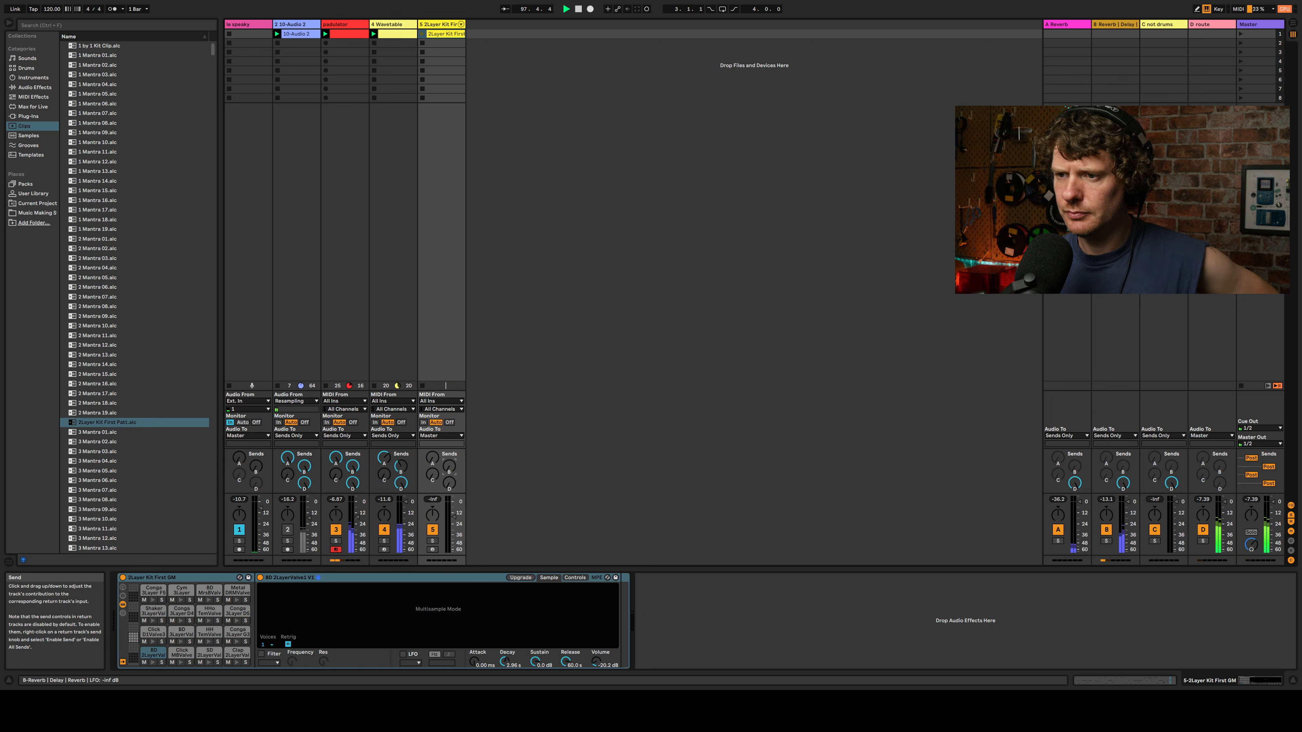
left_click_drag(431, 465, 450, 486)
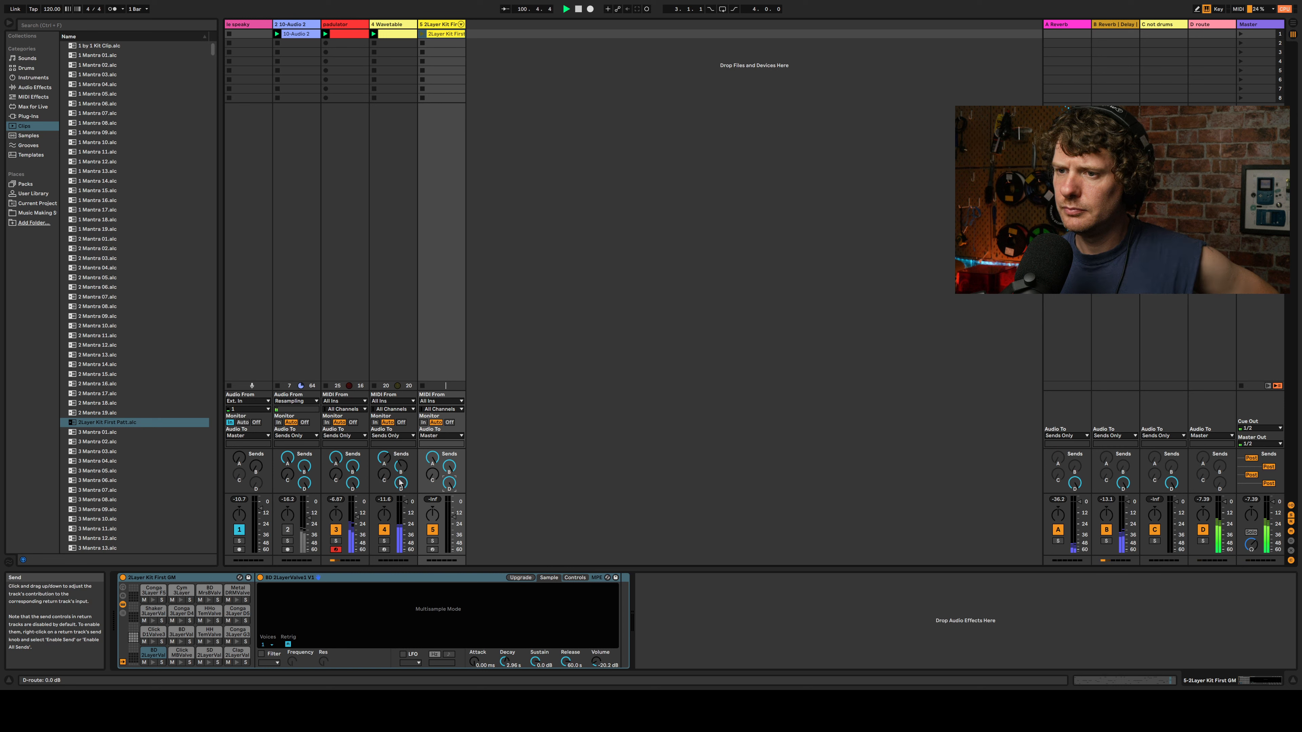
Step: Switch the 10-Audio 2, padulator and Wavetable tracks from send D to send C not drums, and reactivate 10-Audio 2
left_click_drag(335, 475, 336, 470)
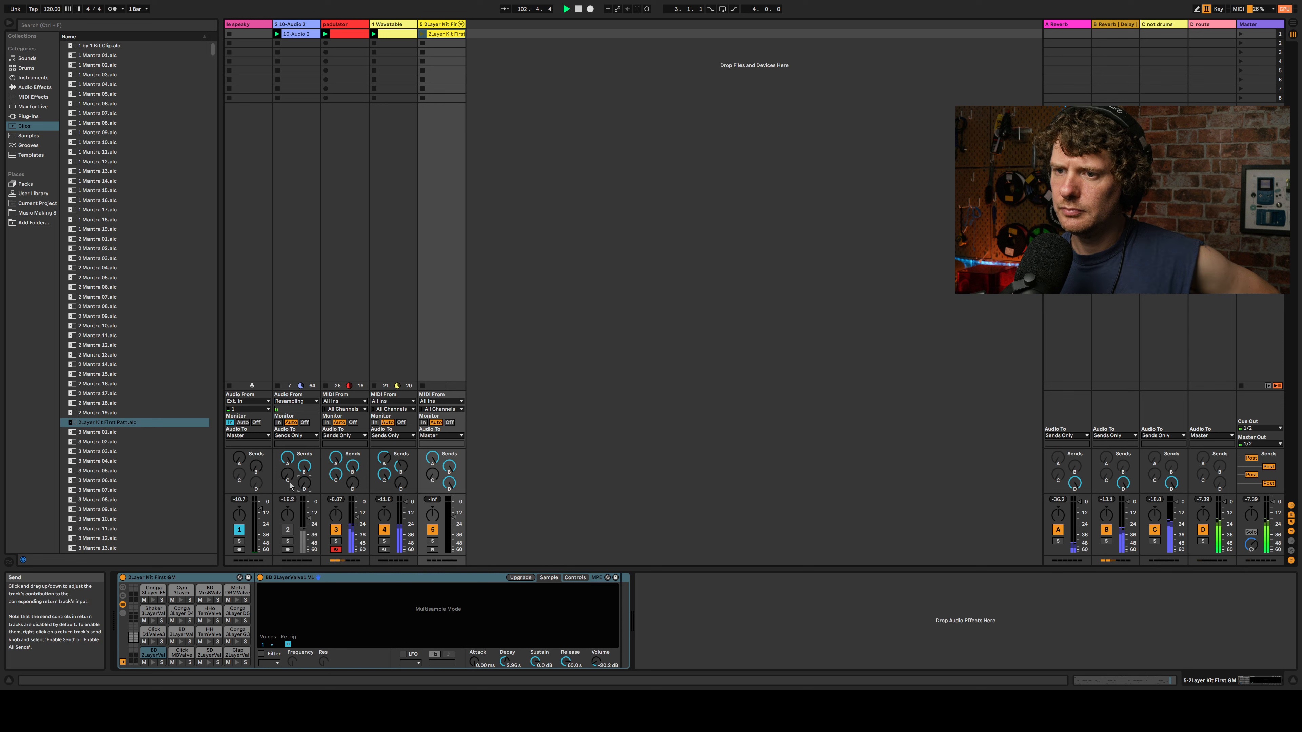
left_click(287, 529)
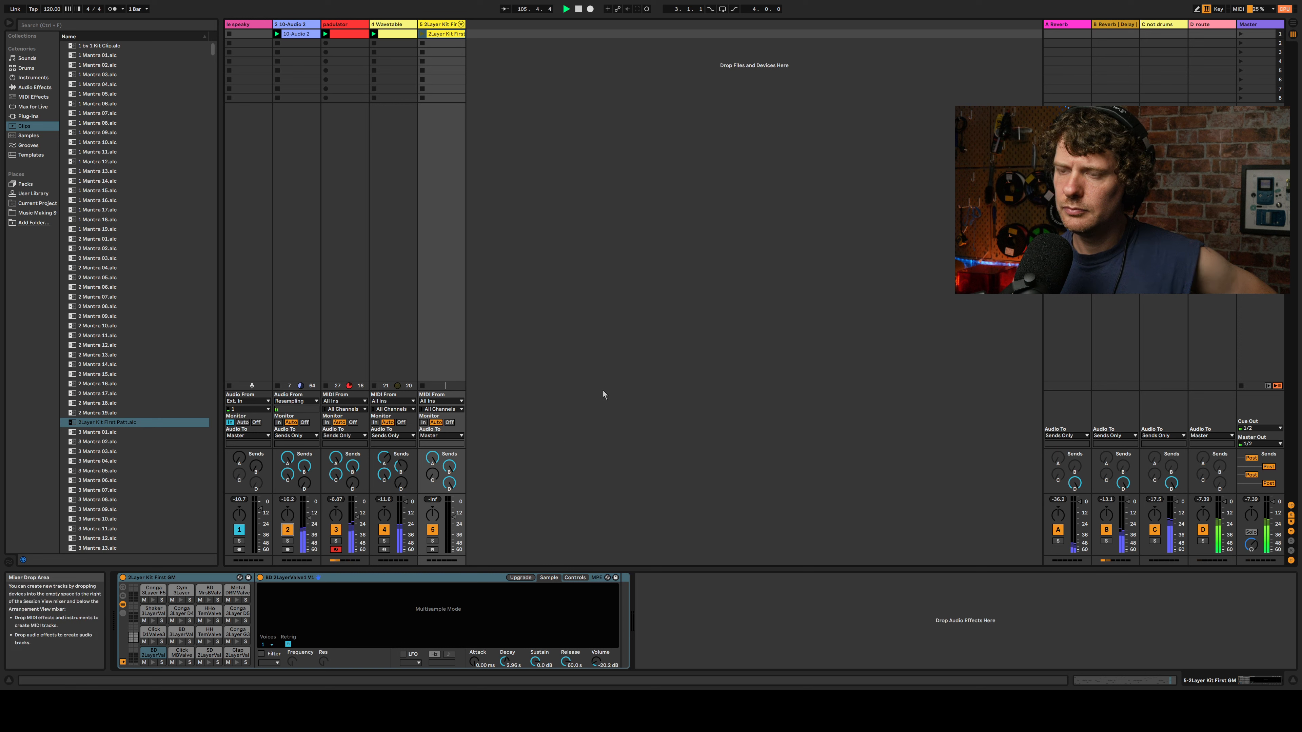
Step: Insert a Compressor from the Dynamics audio effects on the C not drums return track
left_click(1159, 25)
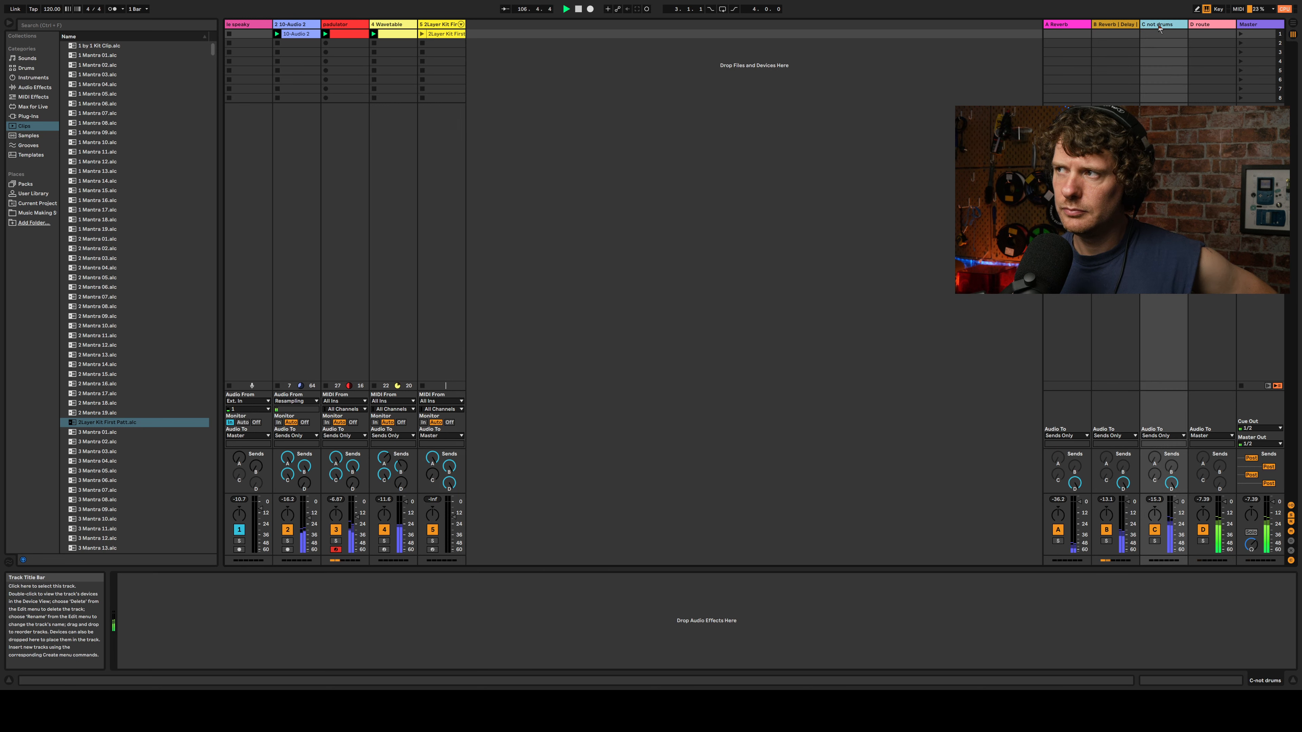
left_click(1206, 27)
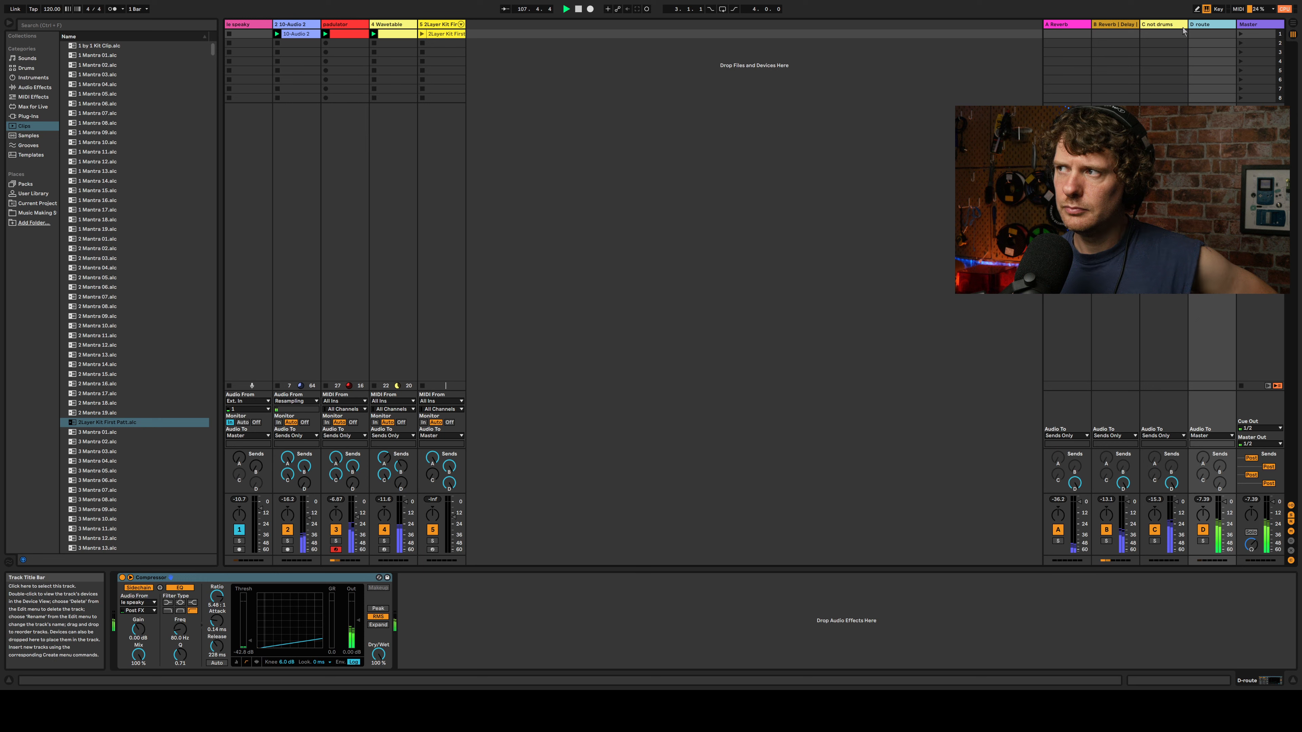
left_click(1178, 28)
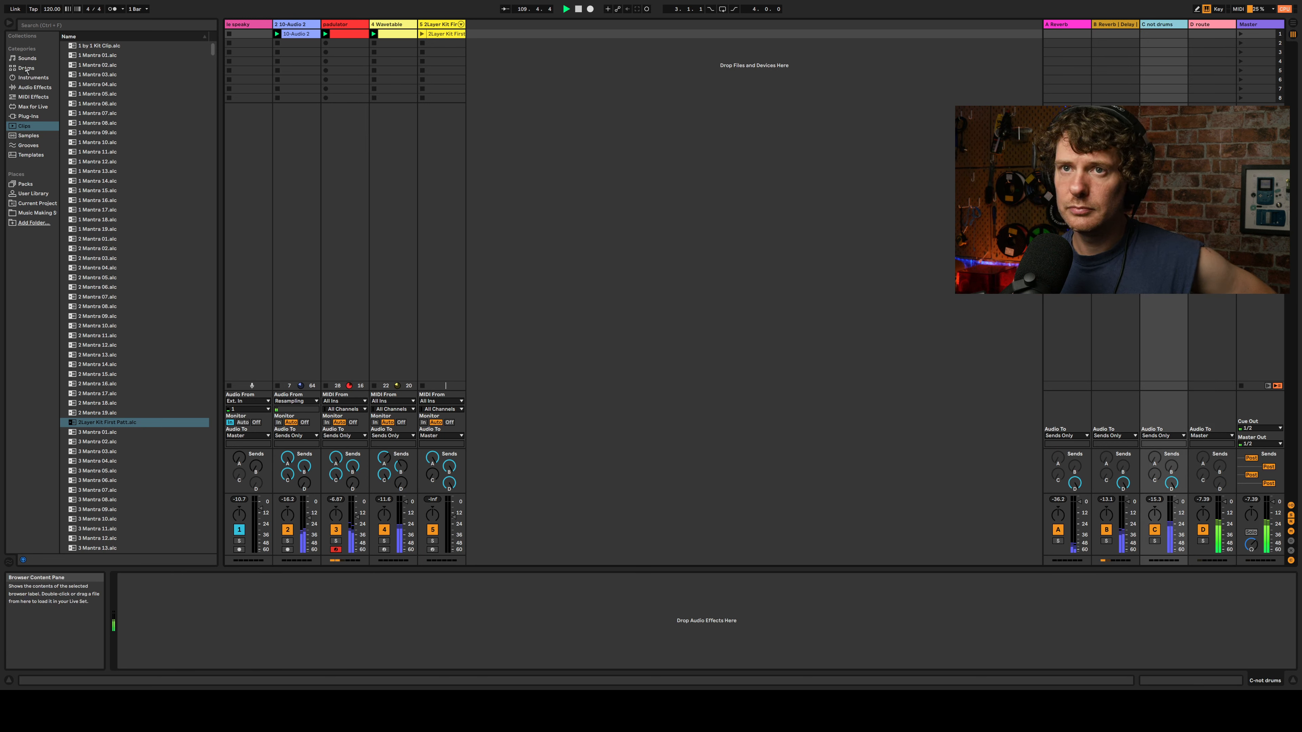
left_click(32, 88)
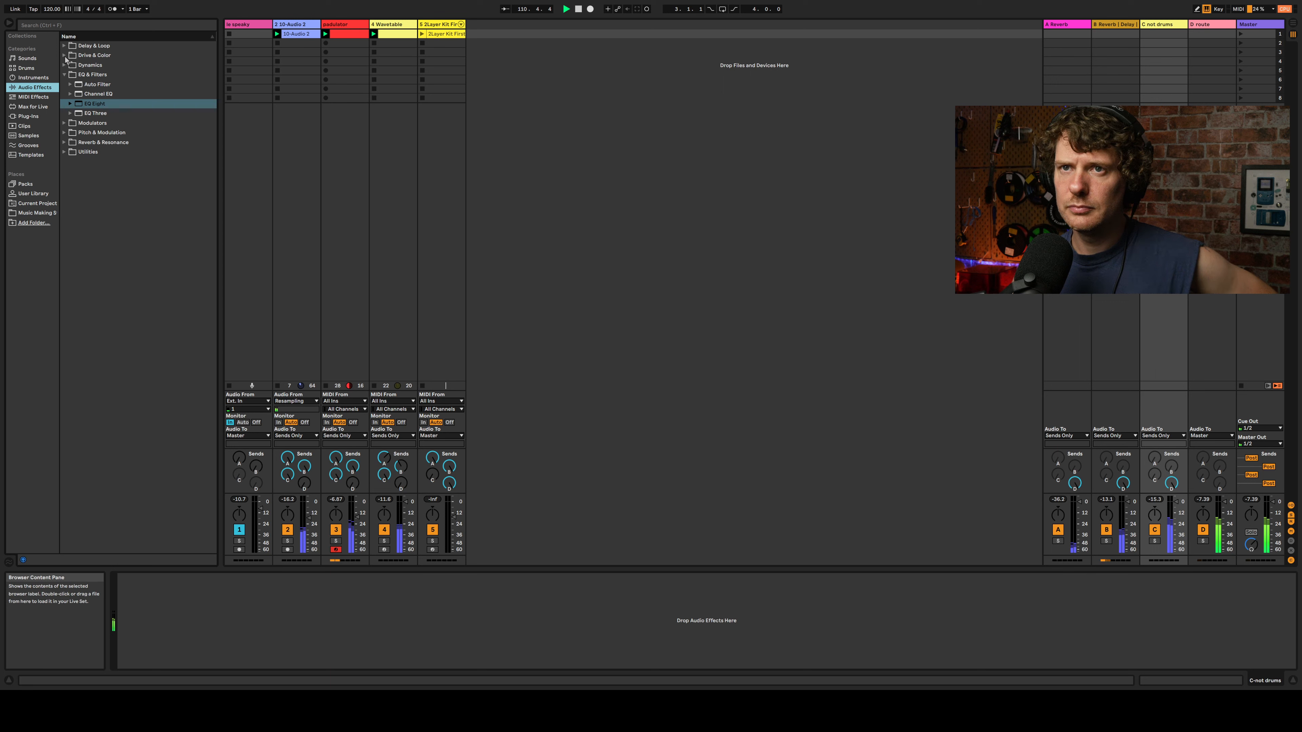
left_click(60, 68)
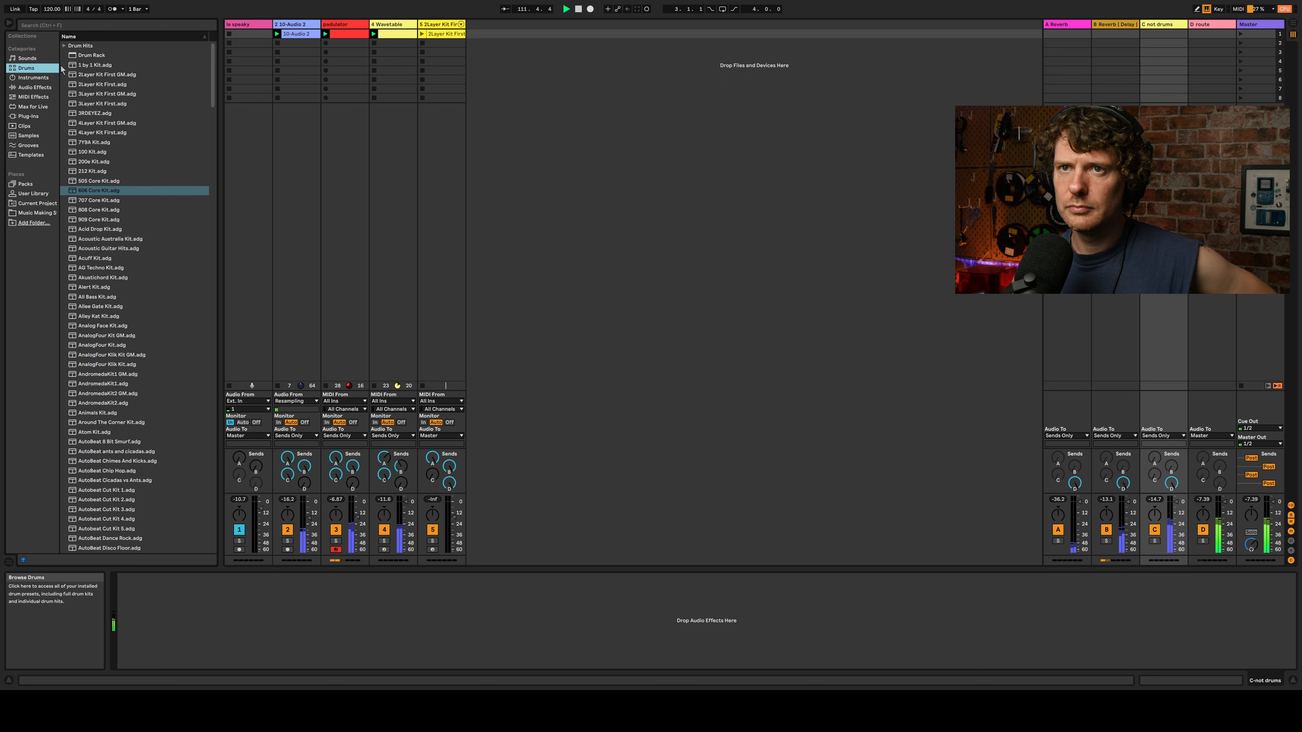
key("Down")
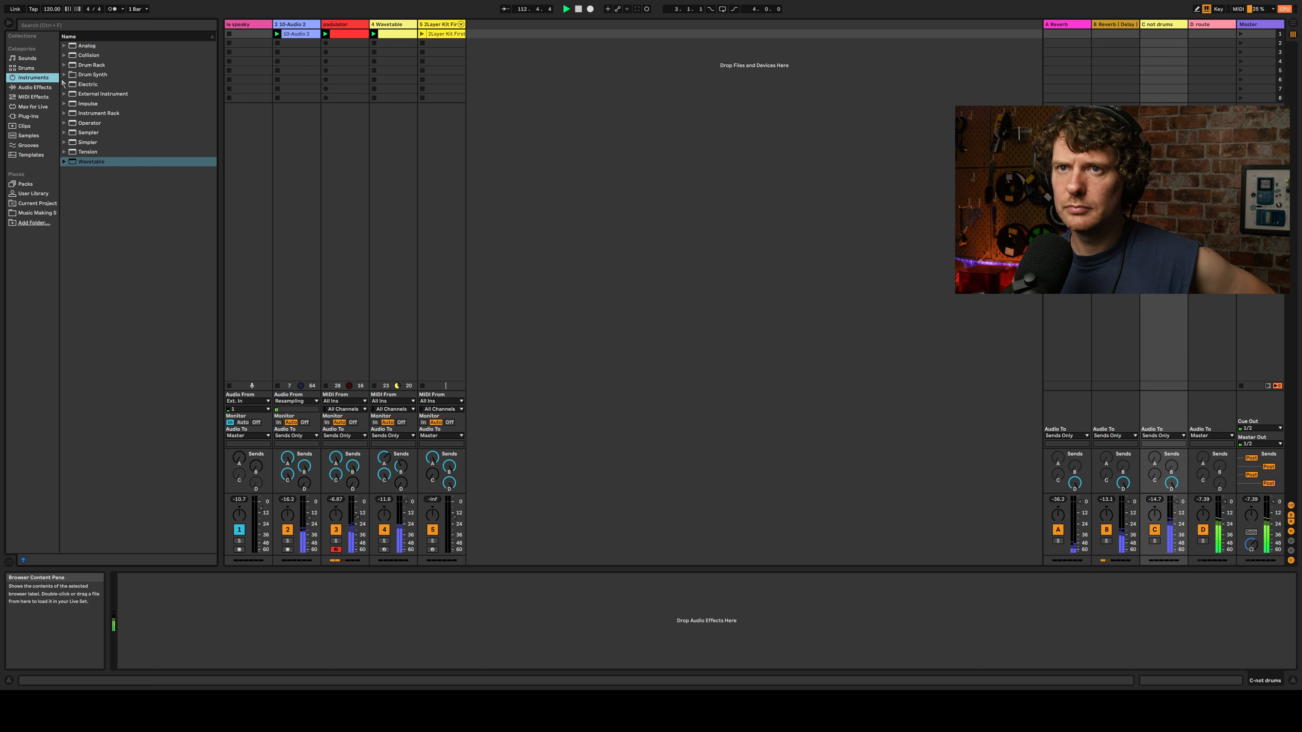
left_click(47, 87)
left_click(65, 65)
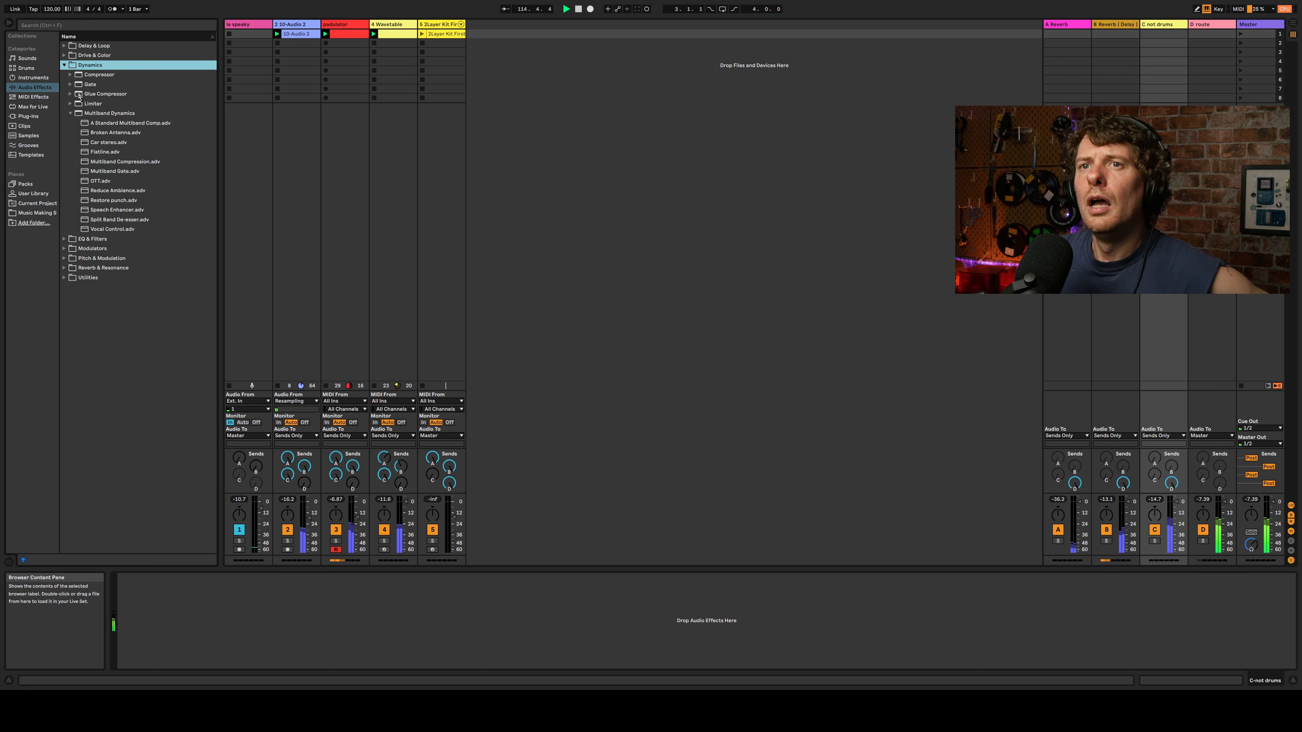
key("Down")
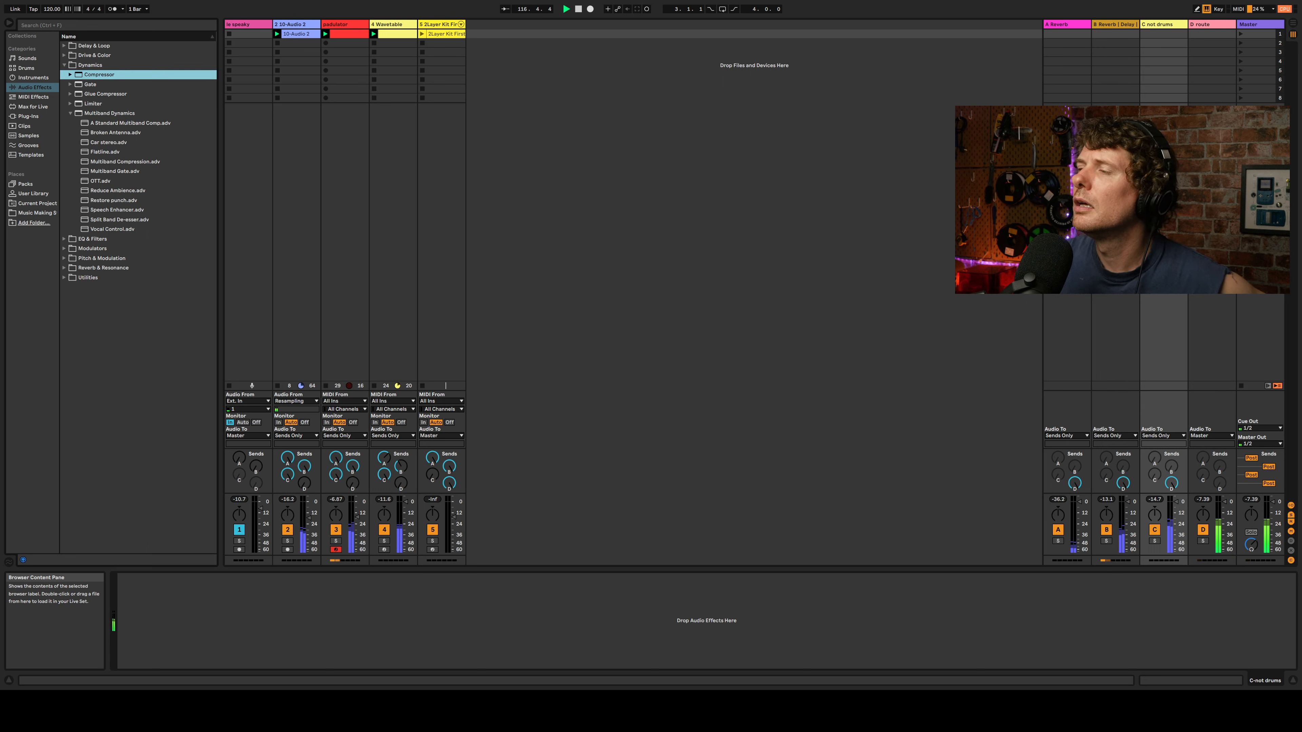
left_click_drag(99, 75, 526, 590)
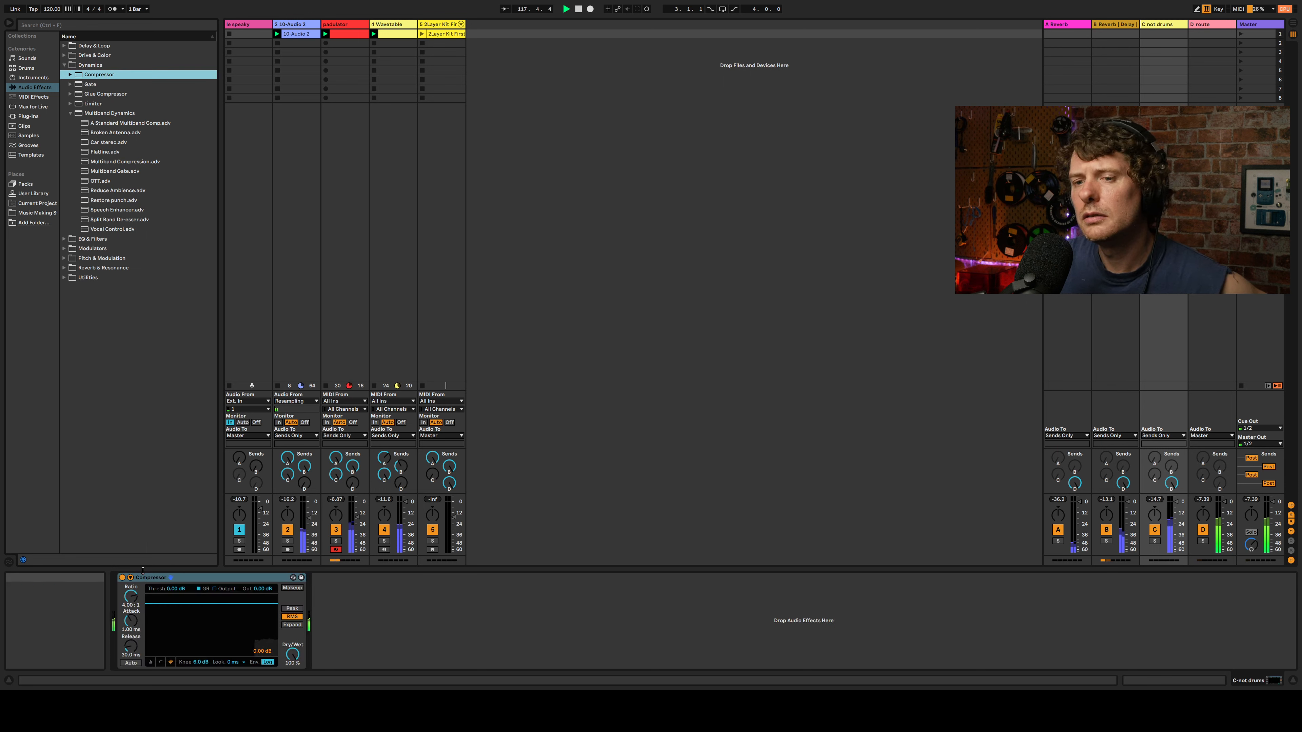
Step: Sidechain the Compressor to the 2Layer Kit track, lower its threshold to about -23 dB, and set its release to 45 ms
left_click(130, 578)
left_click(139, 587)
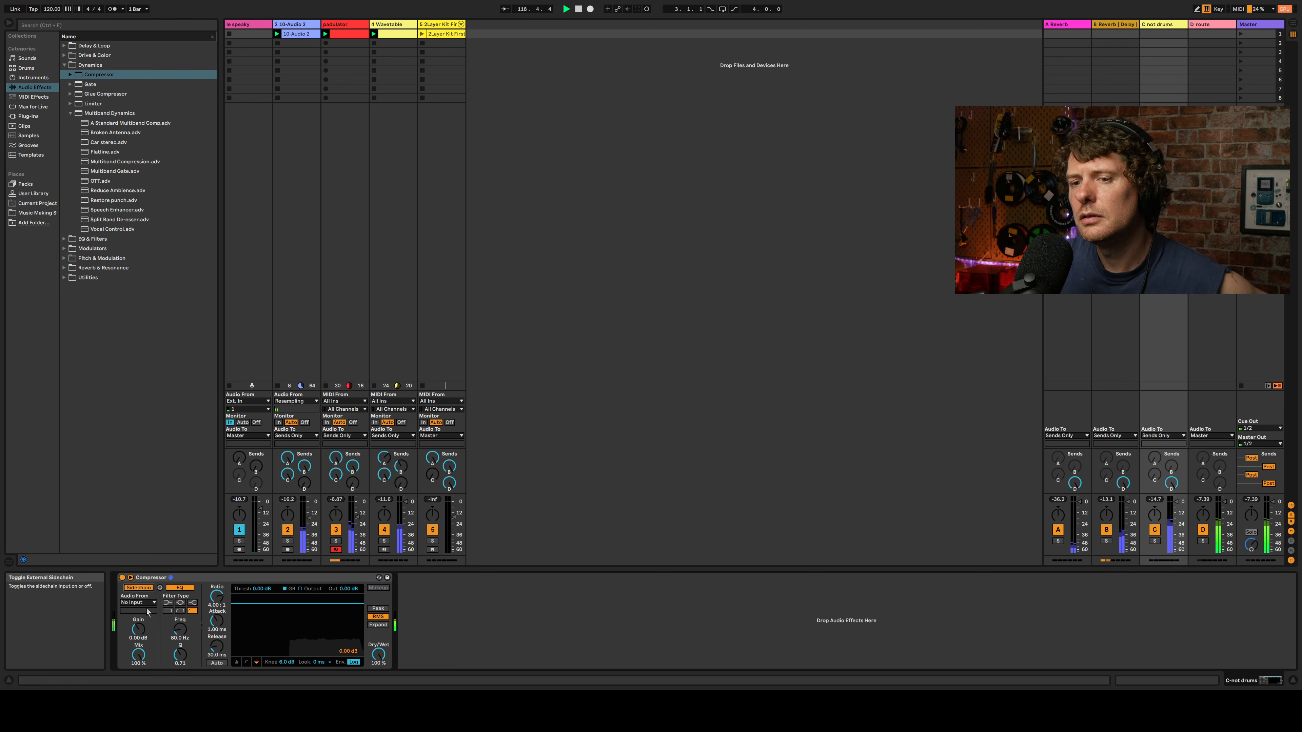
left_click(138, 602)
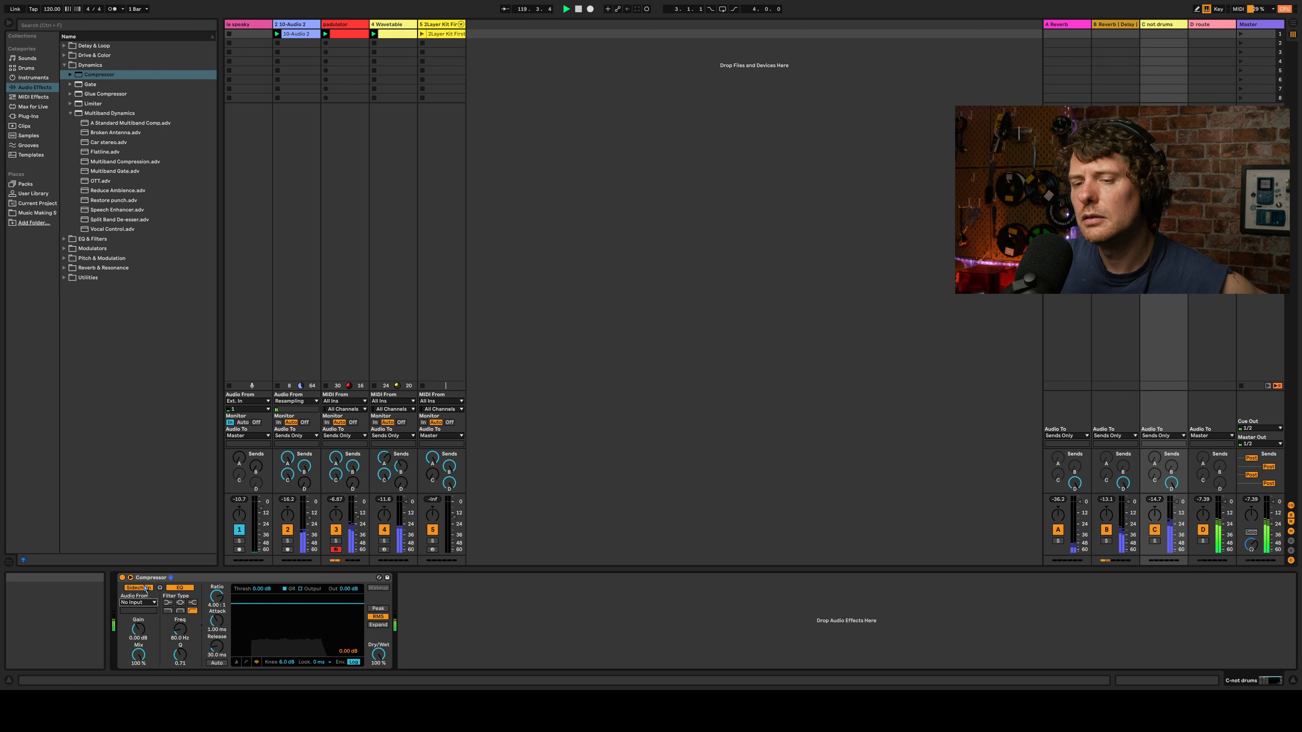
left_click(159, 546)
left_click(246, 661)
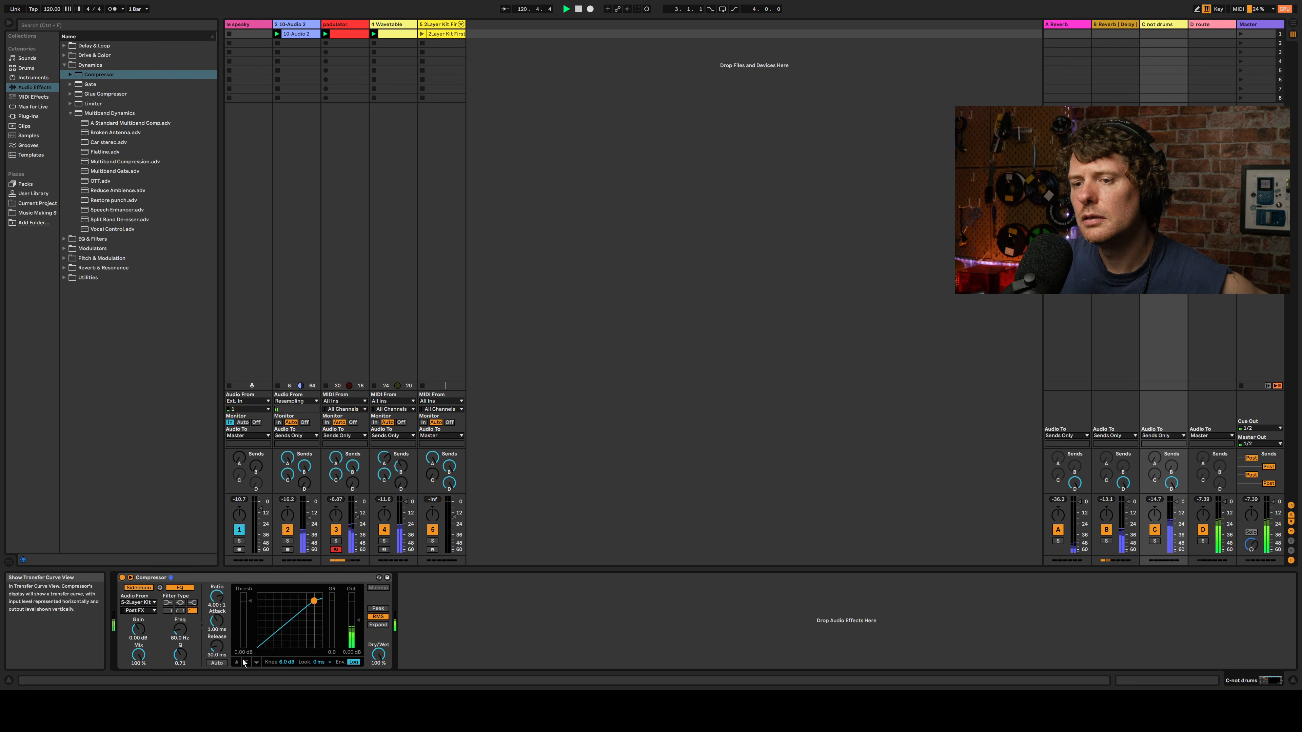
scroll(216, 646, "up", 2)
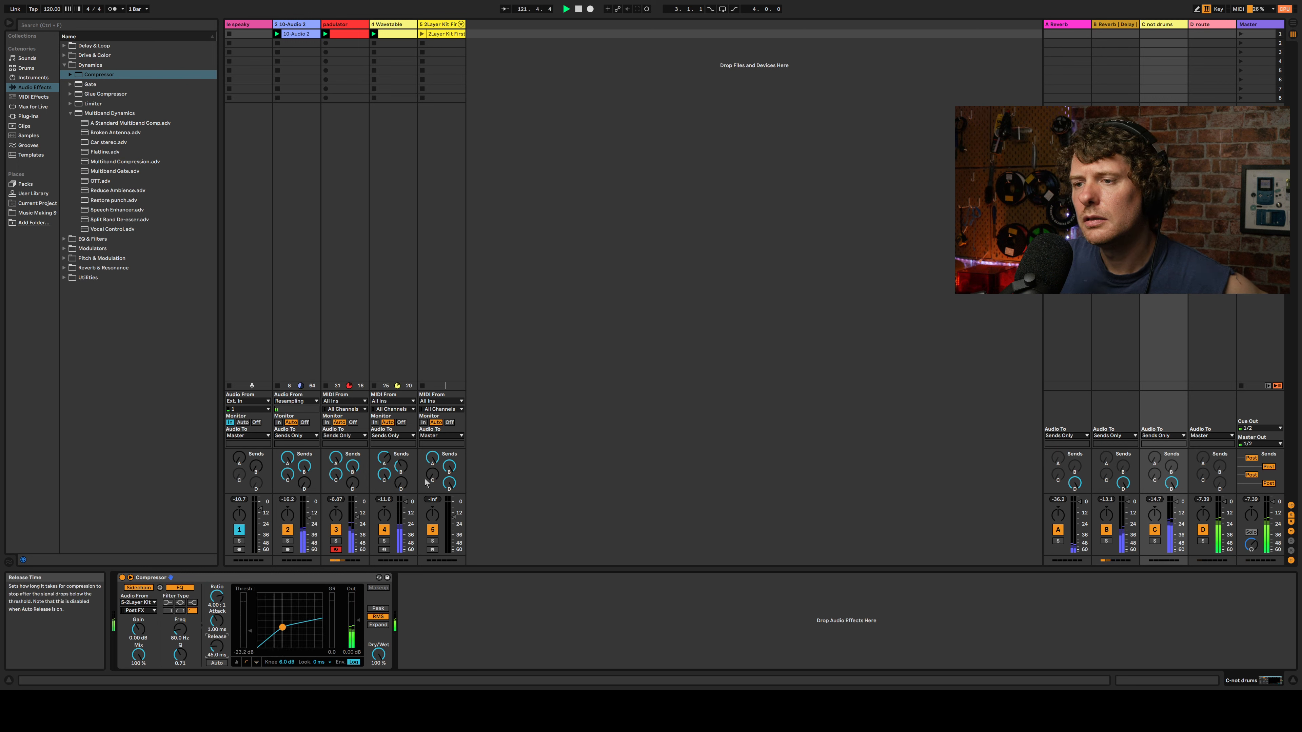
Step: Launch the drum clip and lower the C not drums Compressor threshold to about -33 dB
left_click(424, 36)
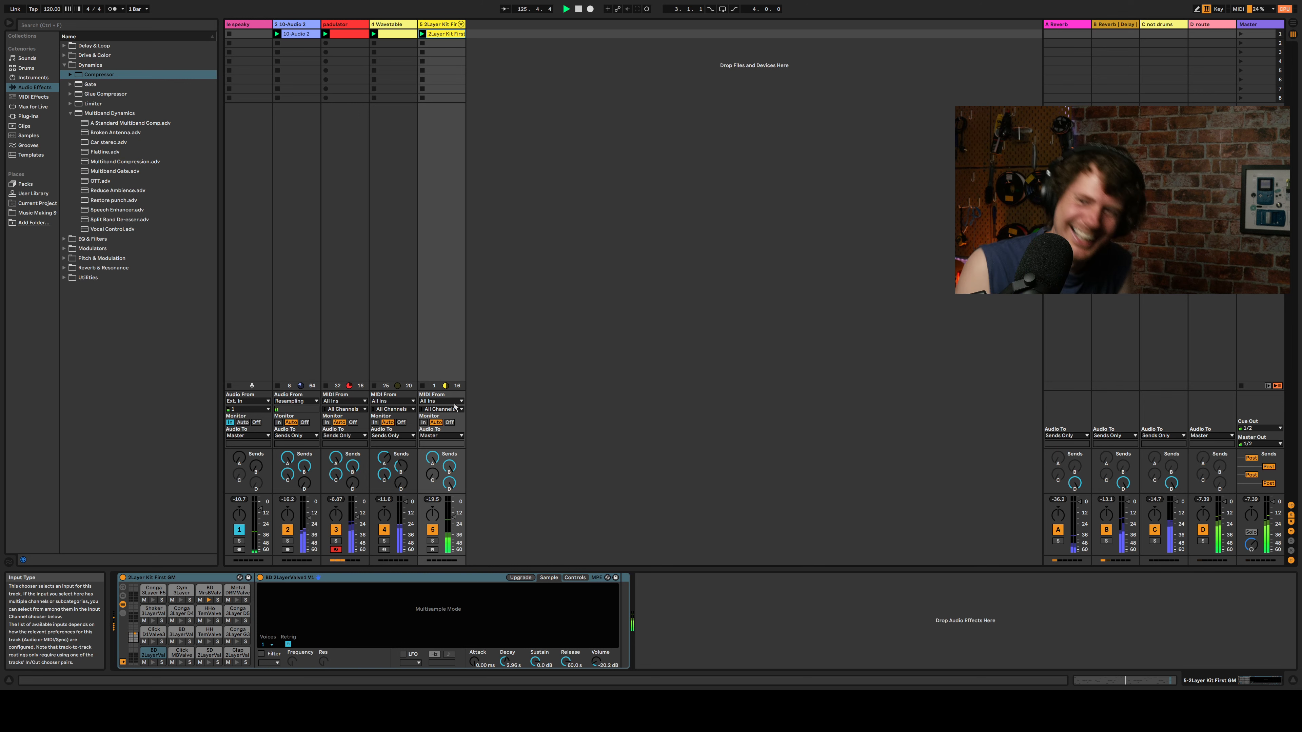
left_click(1162, 292)
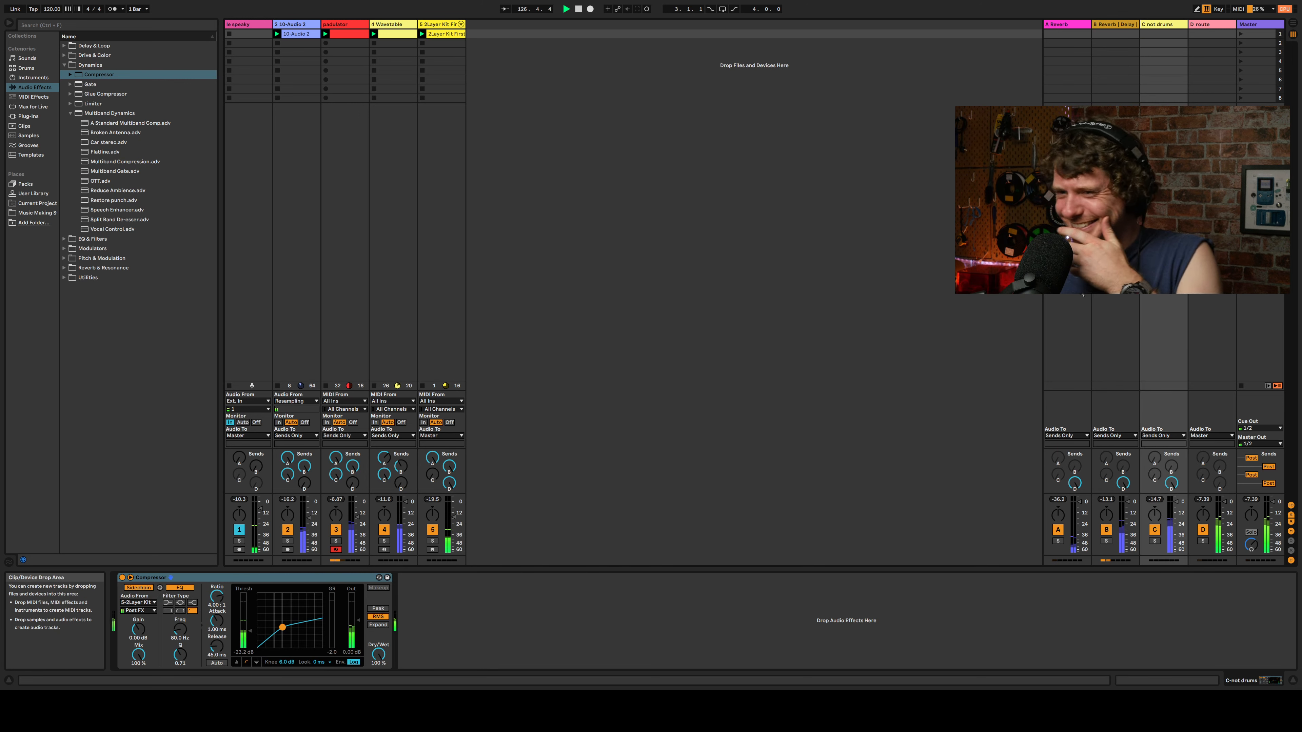
left_click_drag(244, 630, 246, 641)
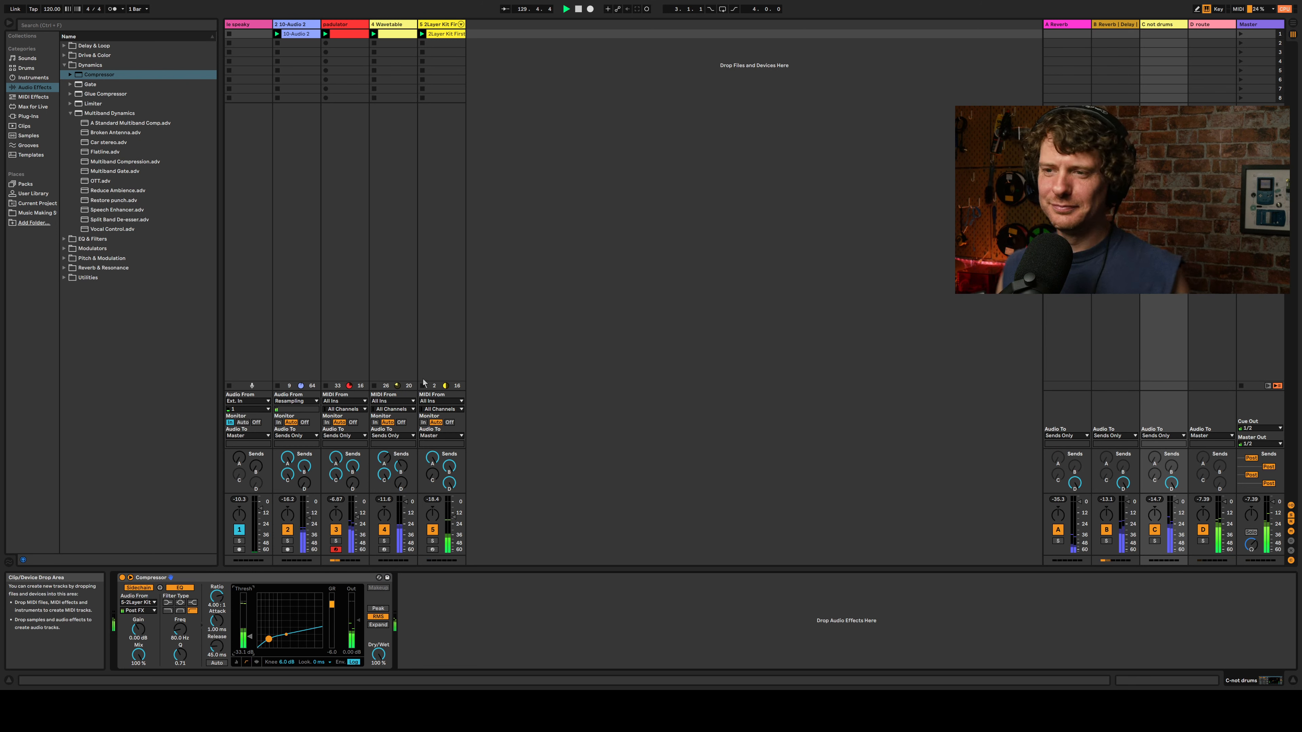
Step: Check the drum clip's notes and add a Redux effect from Drive & Color to the drum track
left_click(444, 34)
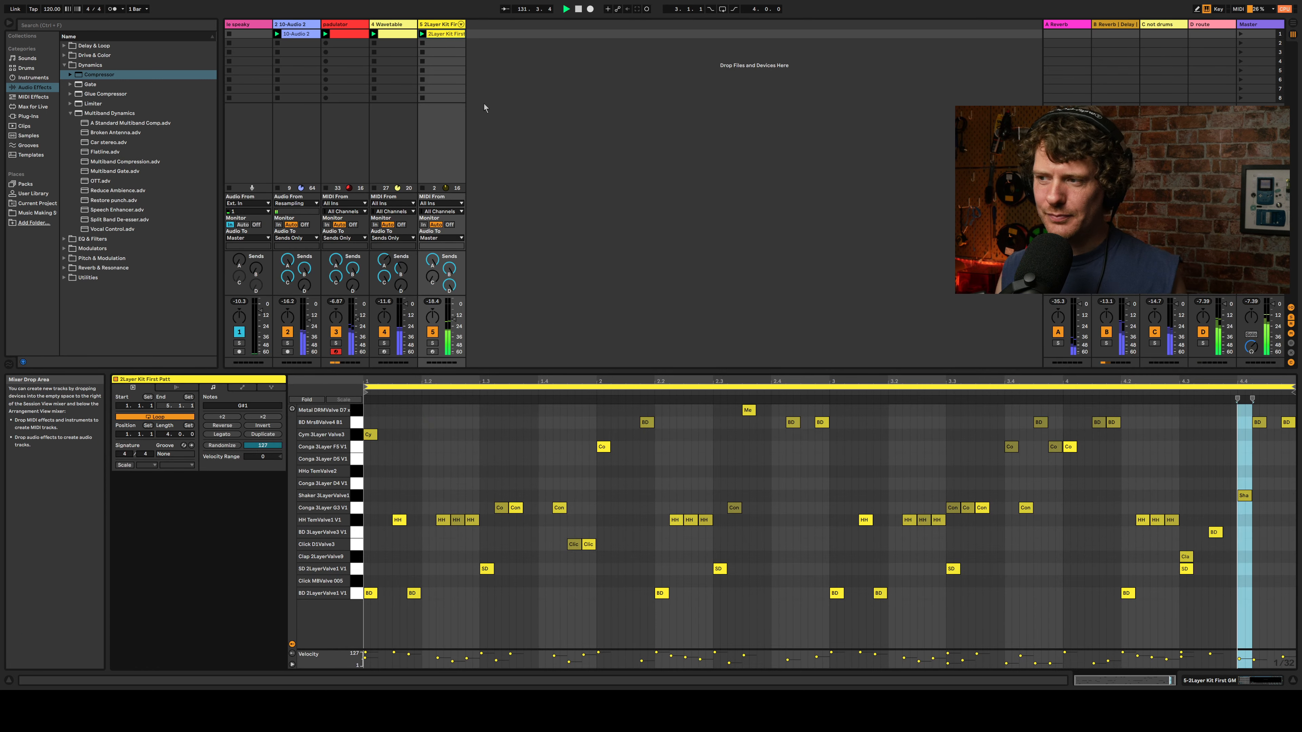
left_click(441, 26)
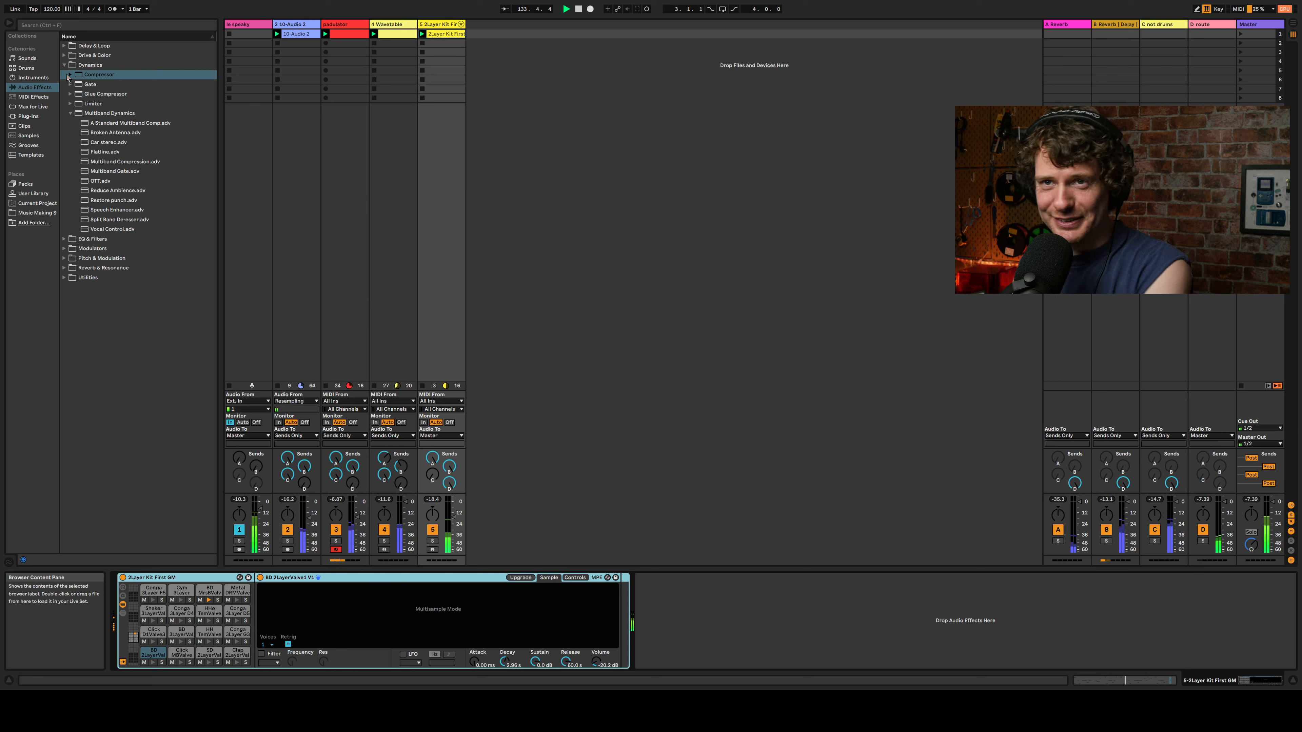
left_click(65, 66)
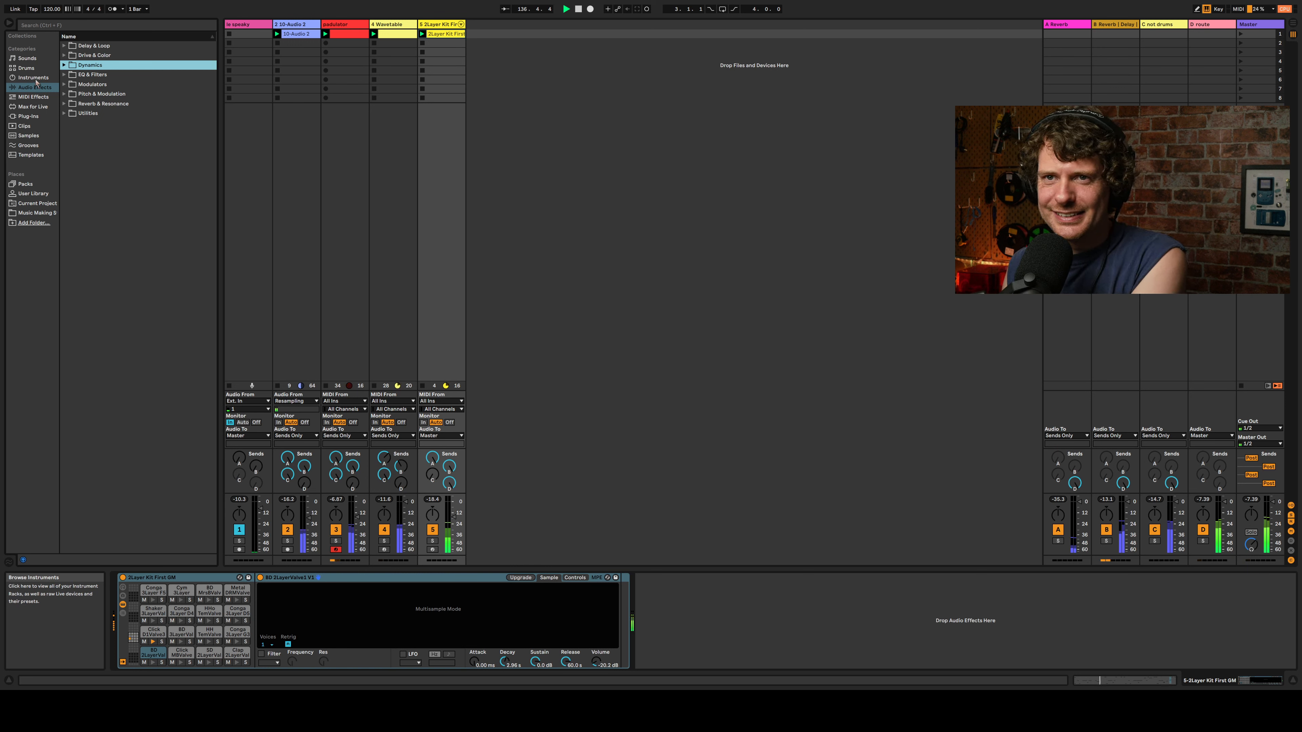
left_click(64, 65)
left_click(64, 65)
left_click(64, 55)
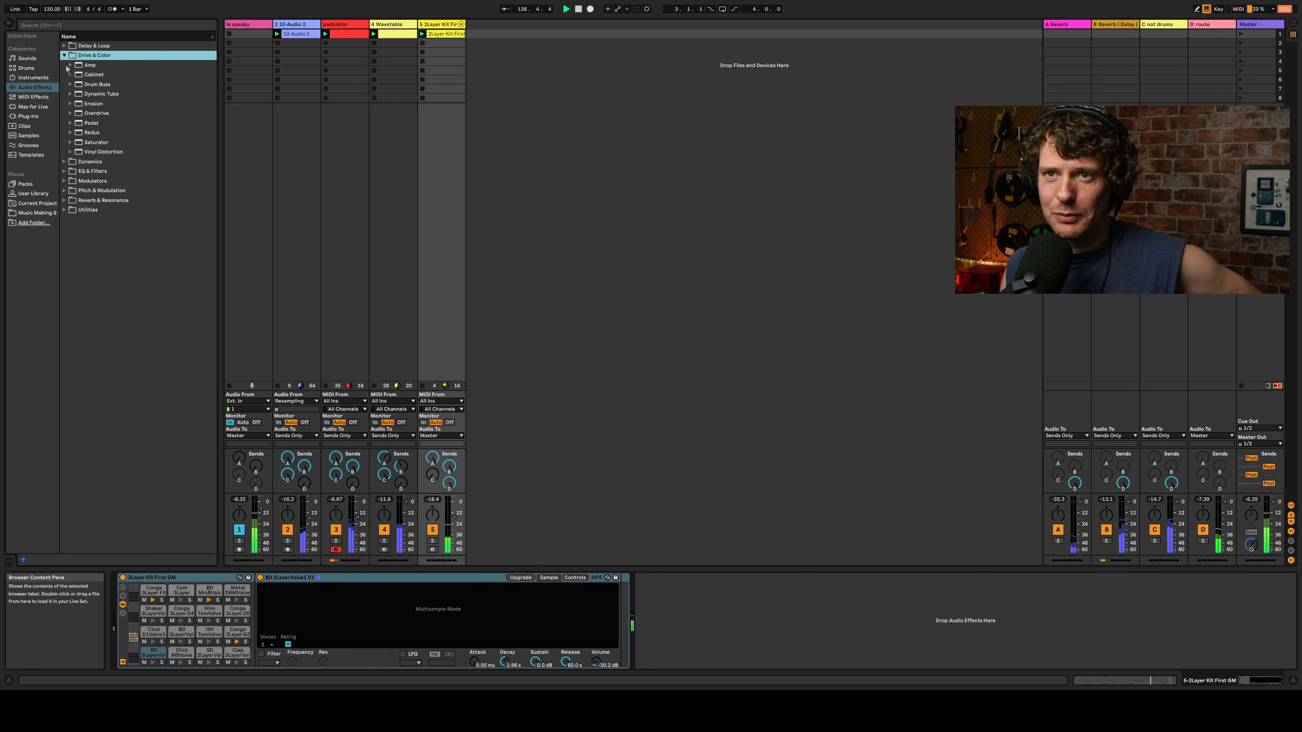
left_click_drag(82, 134, 352, 150)
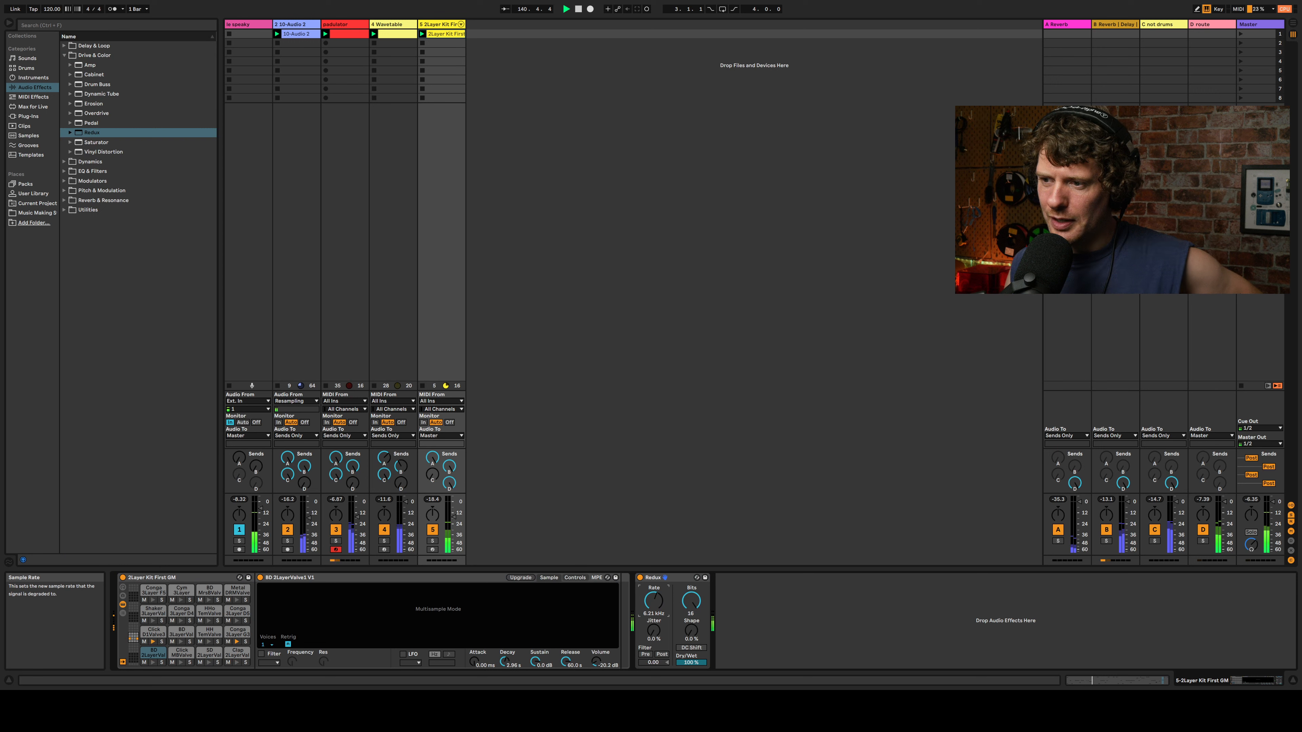
Step: Set Redux to a rate of 12.6 kHz, reduce its bit depth, and add slight jitter and shape
left_click_drag(691, 601, 691, 611)
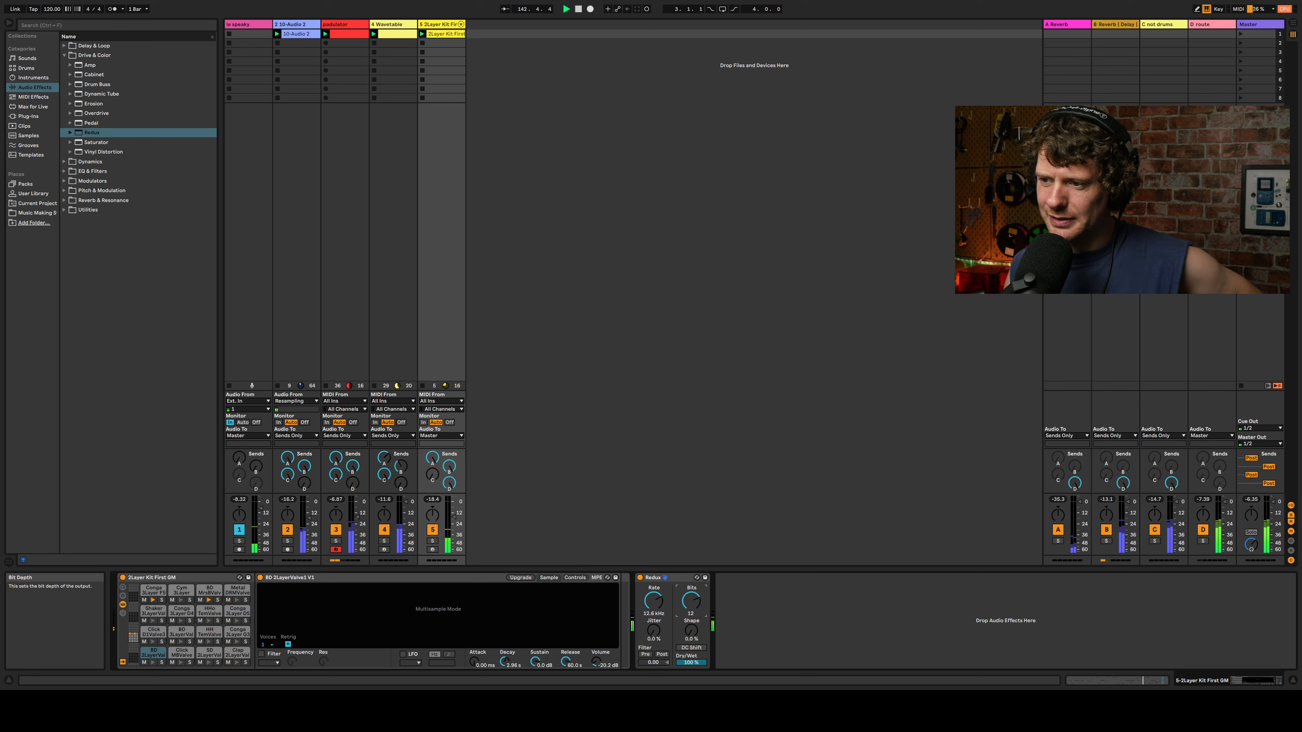
left_click_drag(691, 630, 691, 627)
left_click(654, 631)
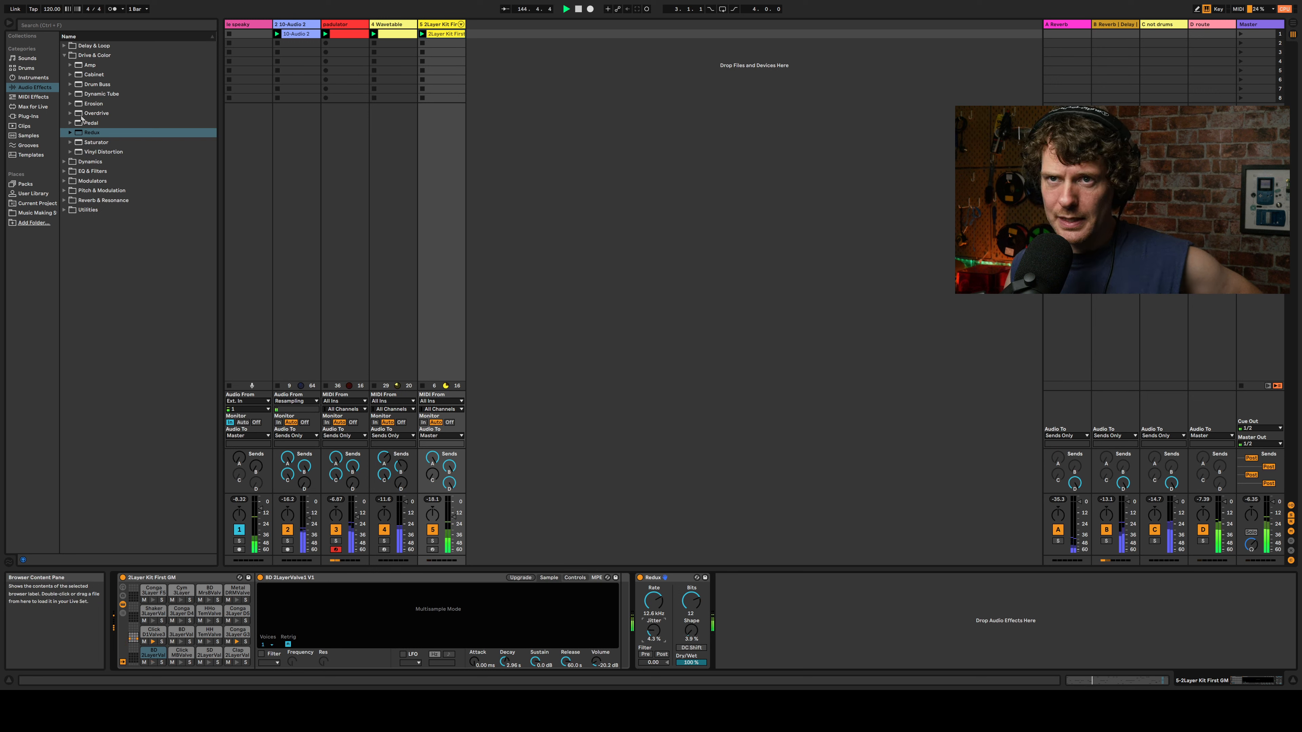
Step: Add Erosion after Redux on the drum track, choose Wide Noise, and raise its frequency and amount
left_click_drag(94, 103, 754, 607)
left_click(755, 636)
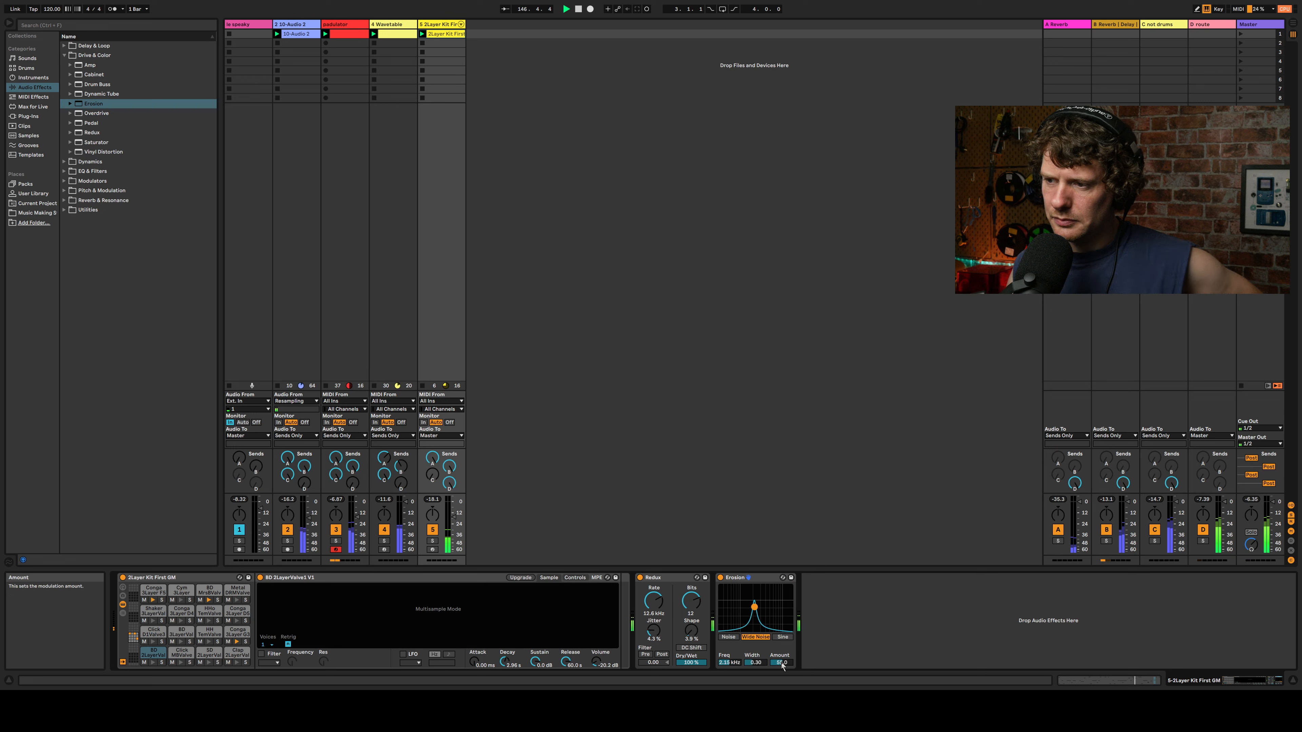
mouse_move(753, 602)
left_mouse_down()
mouse_move(752, 614)
mouse_move(757, 604)
left_mouse_up()
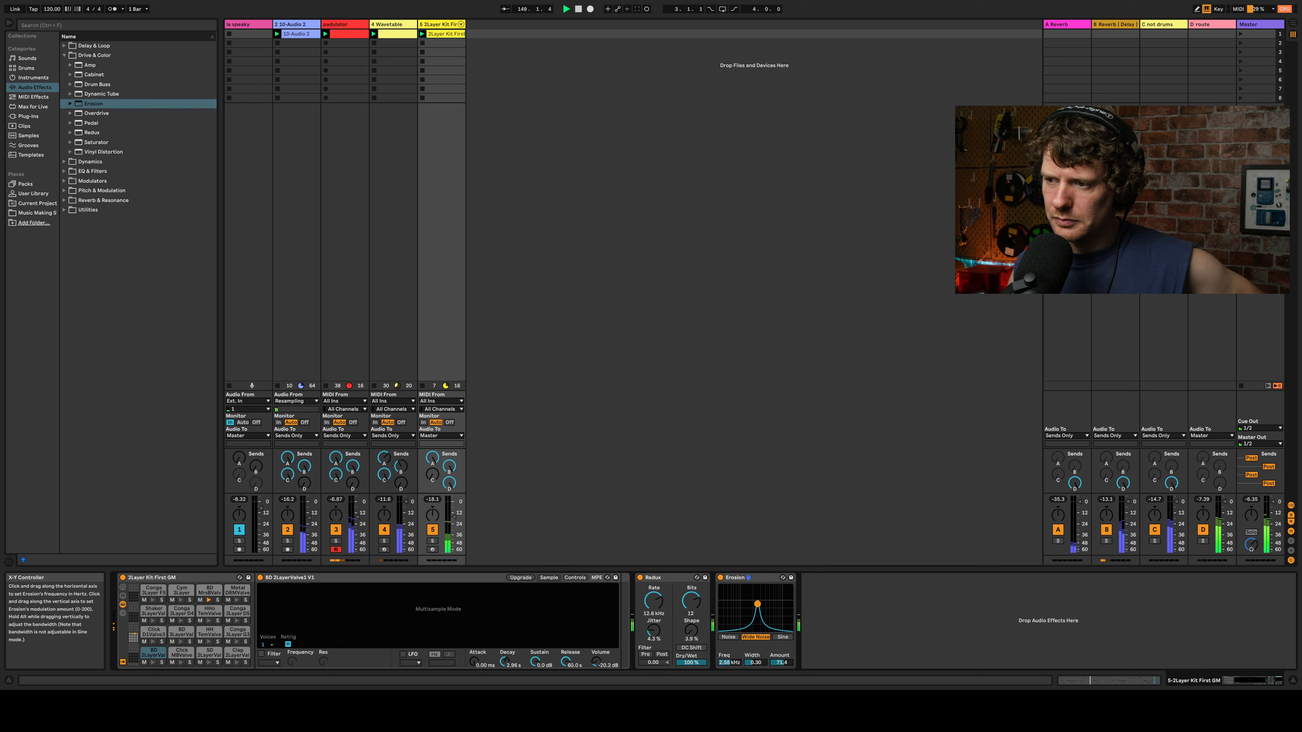
Step: Add an EQ Eight after Erosion on the drum track and roll off the lows and highs
left_click(64, 55)
left_click(64, 75)
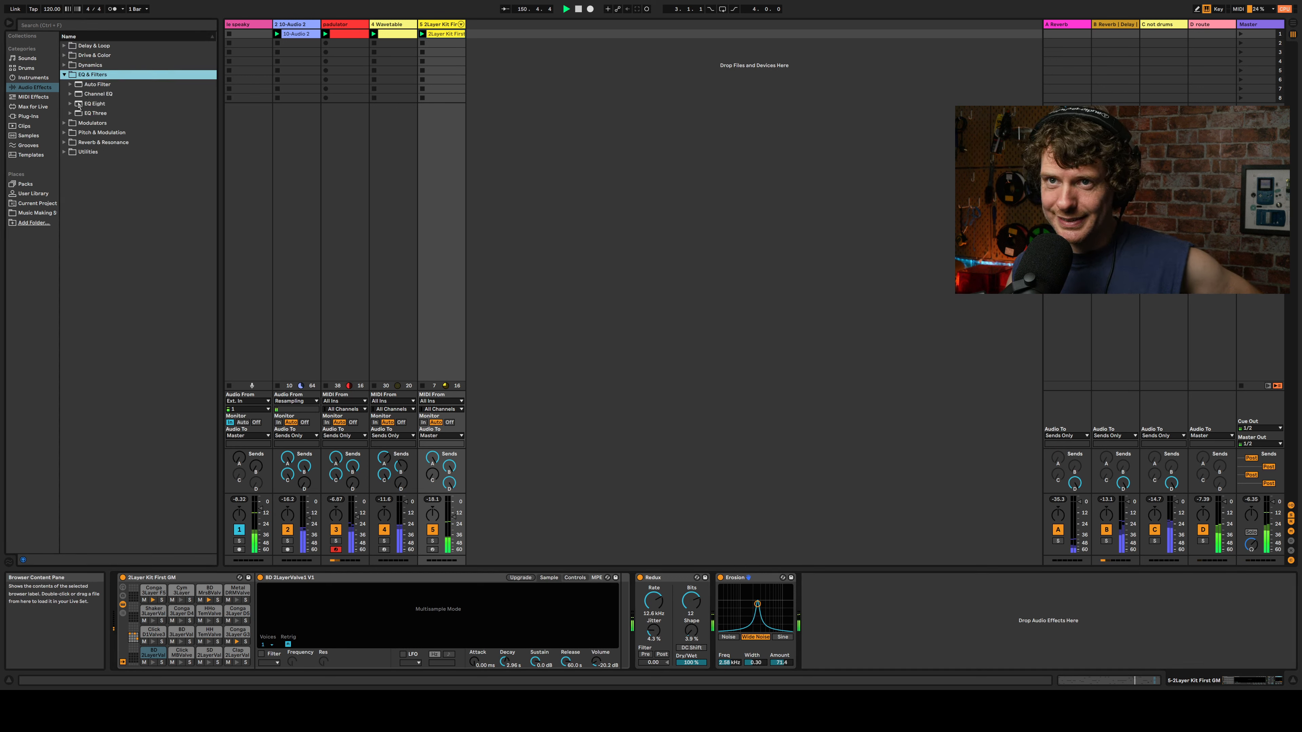
left_click_drag(79, 106, 845, 610)
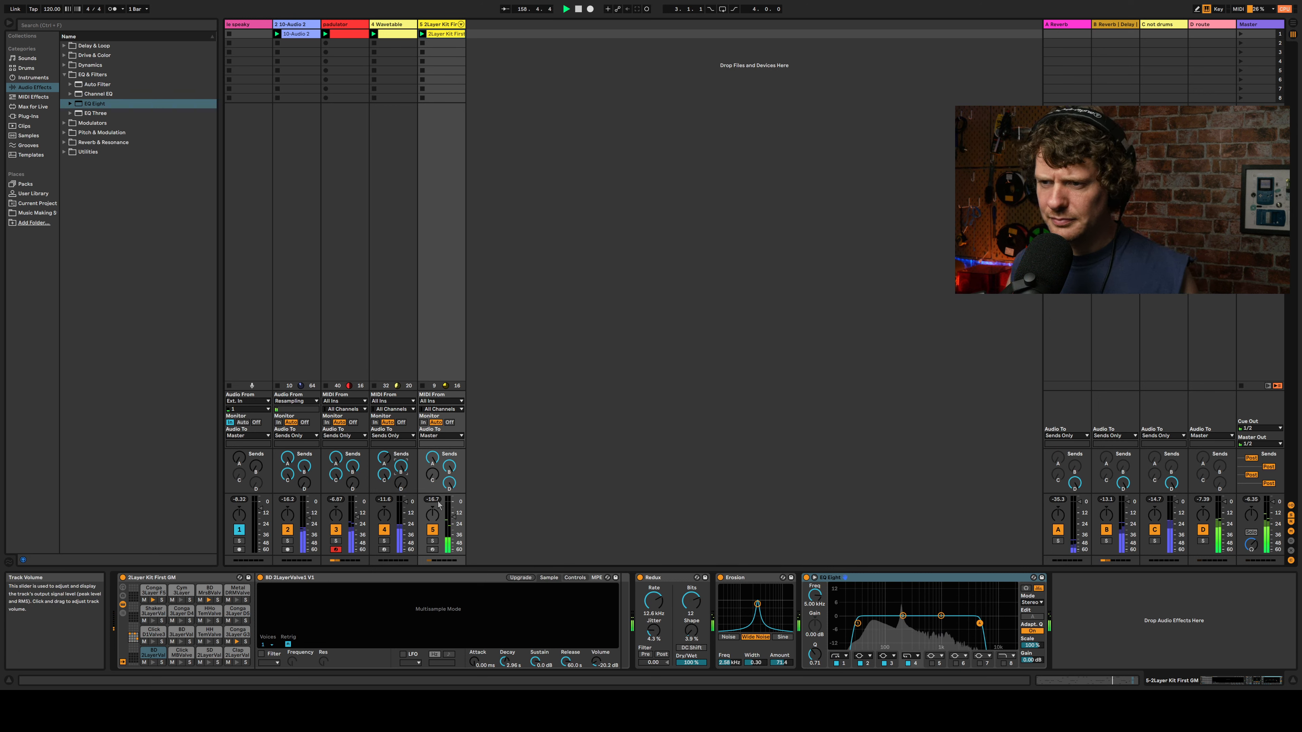
Step: Solo the Wavetable track, move the EQ Eight's upper-mid band to about 1.40 kHz and -0.62 dB, and unsolo the track
left_click(383, 541)
left_click(387, 339)
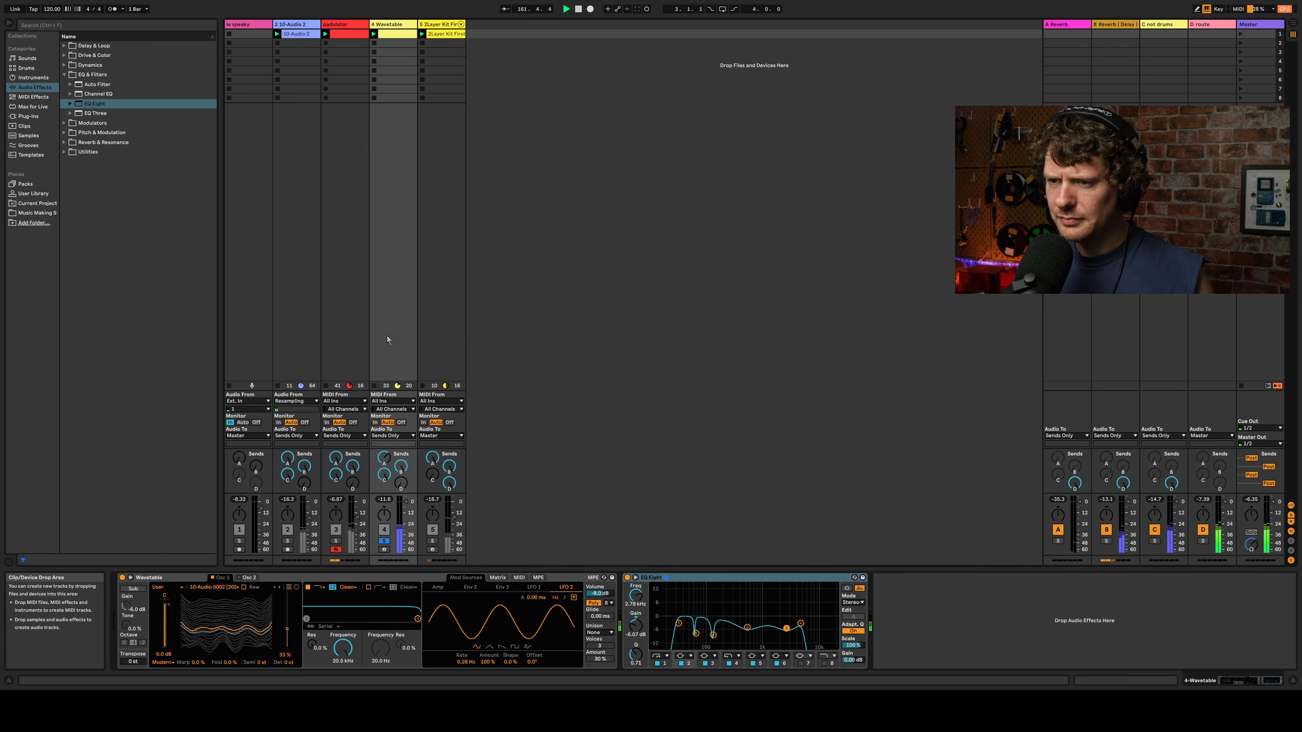
left_click_drag(787, 629, 781, 620)
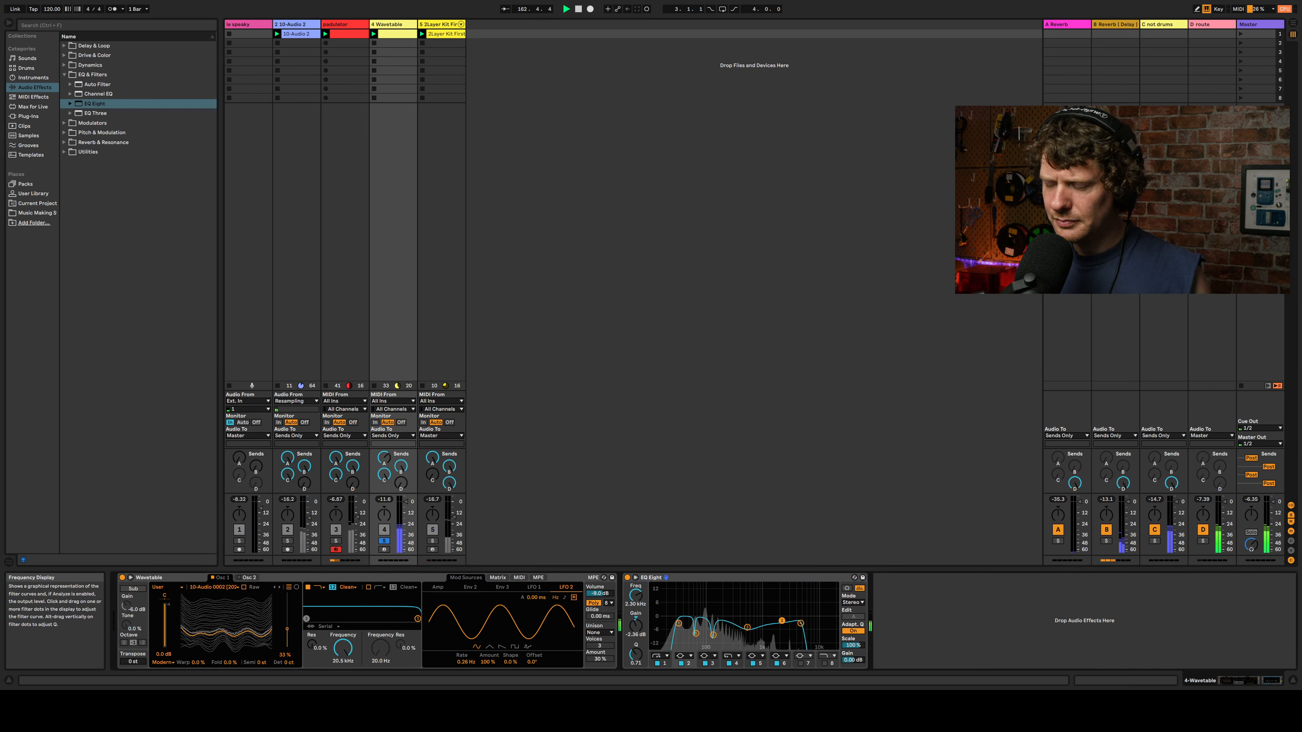
left_click(384, 541)
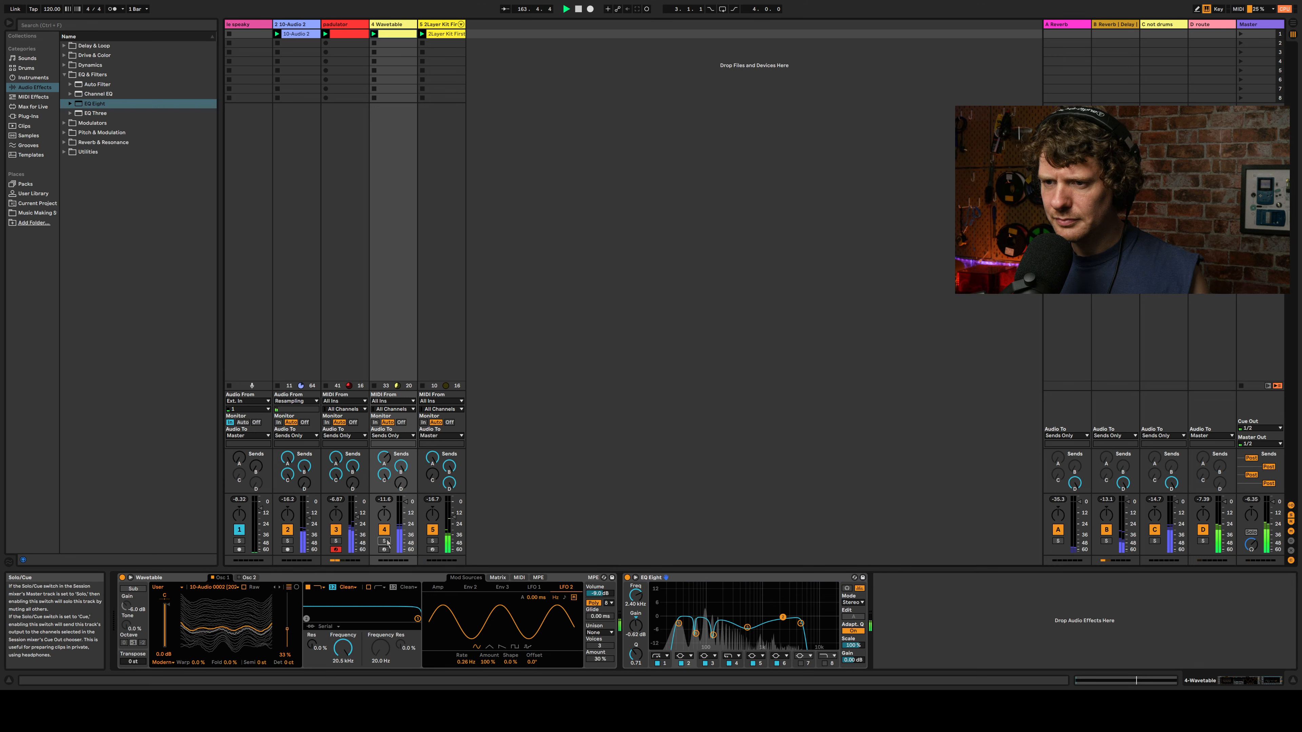
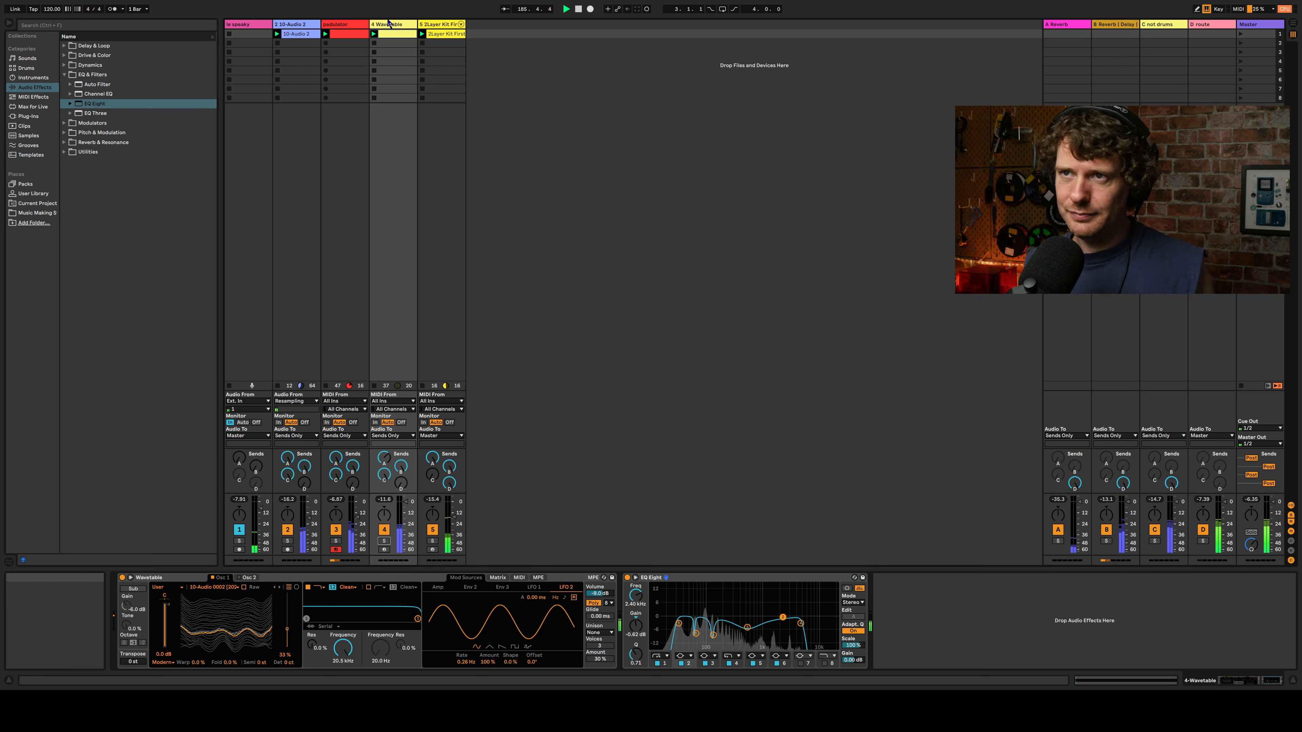
Step: Add the ToVinyl464 VST plug-in to the Master track
left_click(438, 27, "shift")
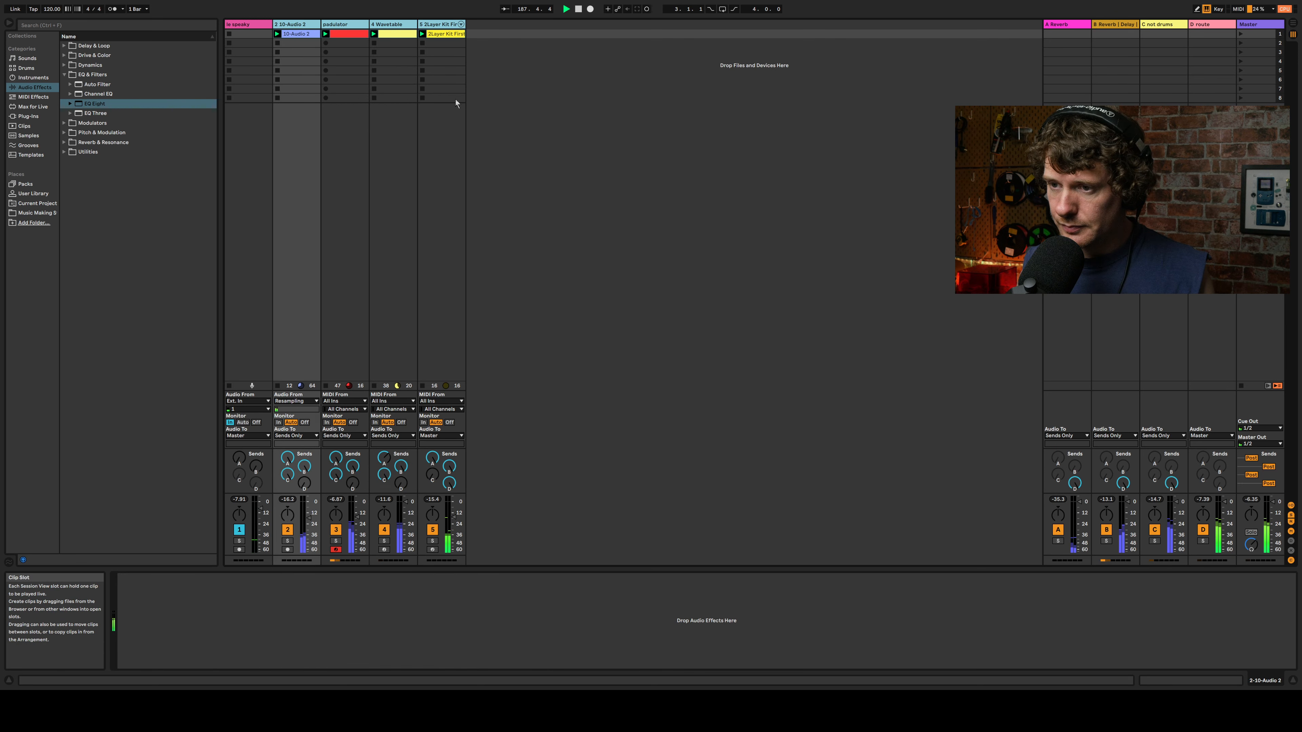
left_click(1206, 26)
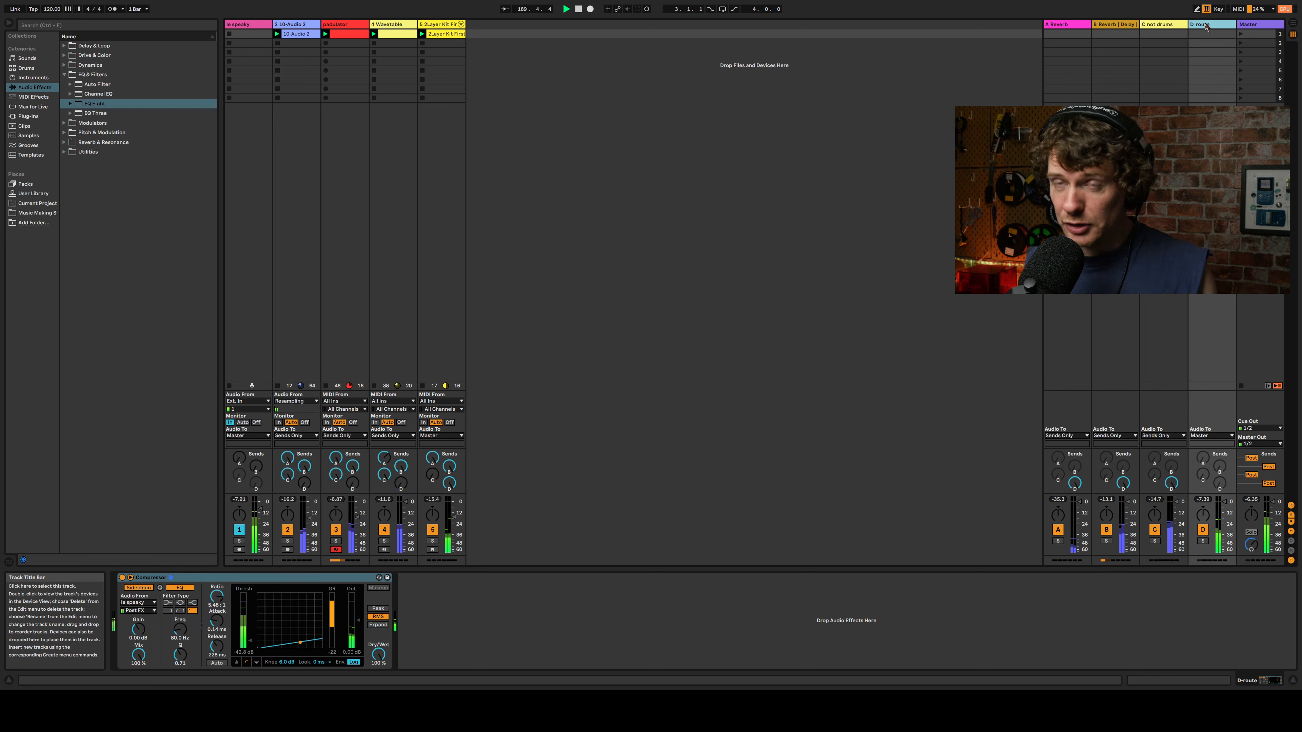
left_click(1254, 25)
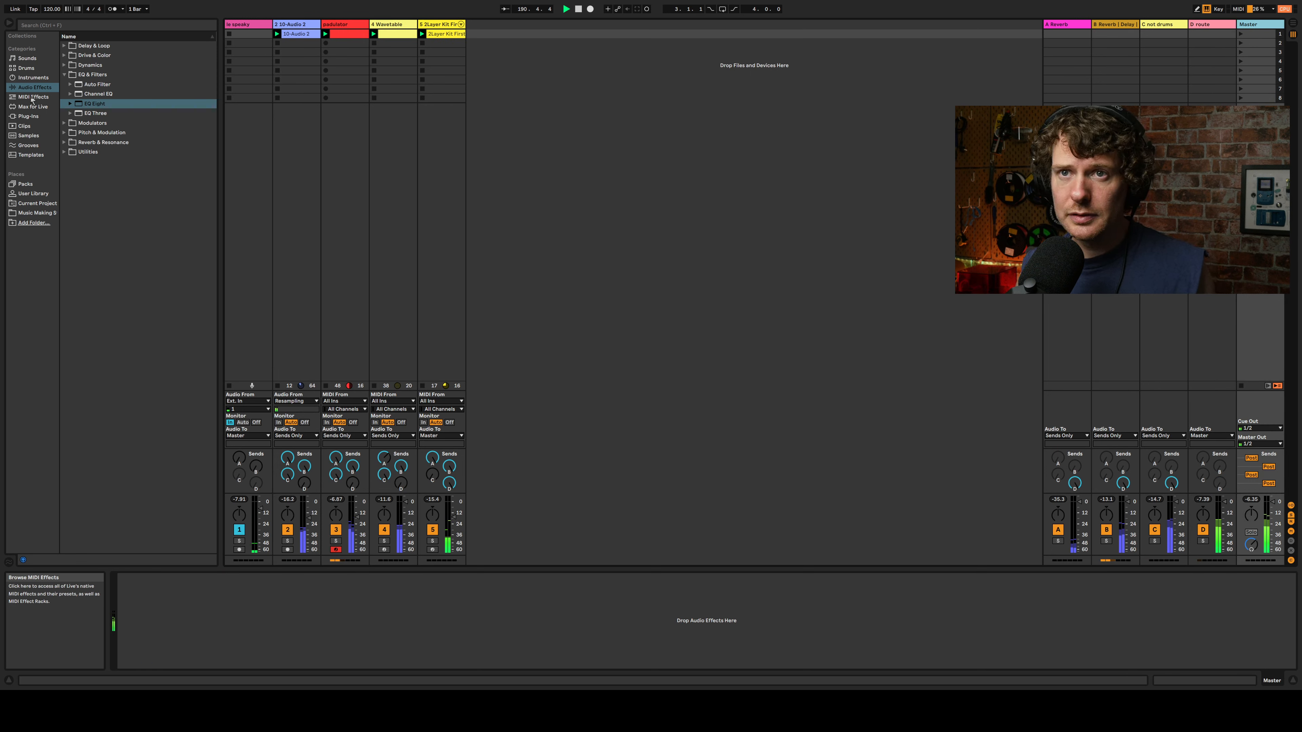
left_click(28, 116)
left_click(63, 46)
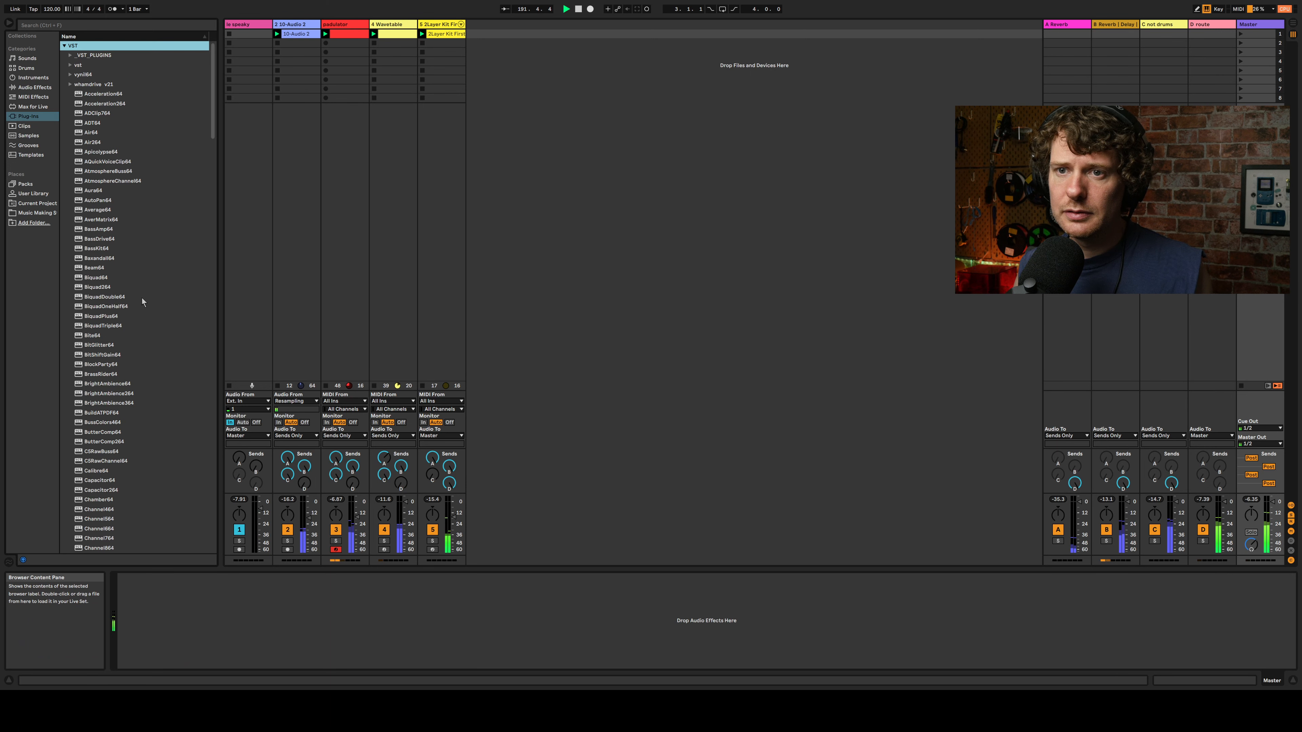
scroll(143, 295, "down", 4)
left_click_drag(212, 136, 210, 437)
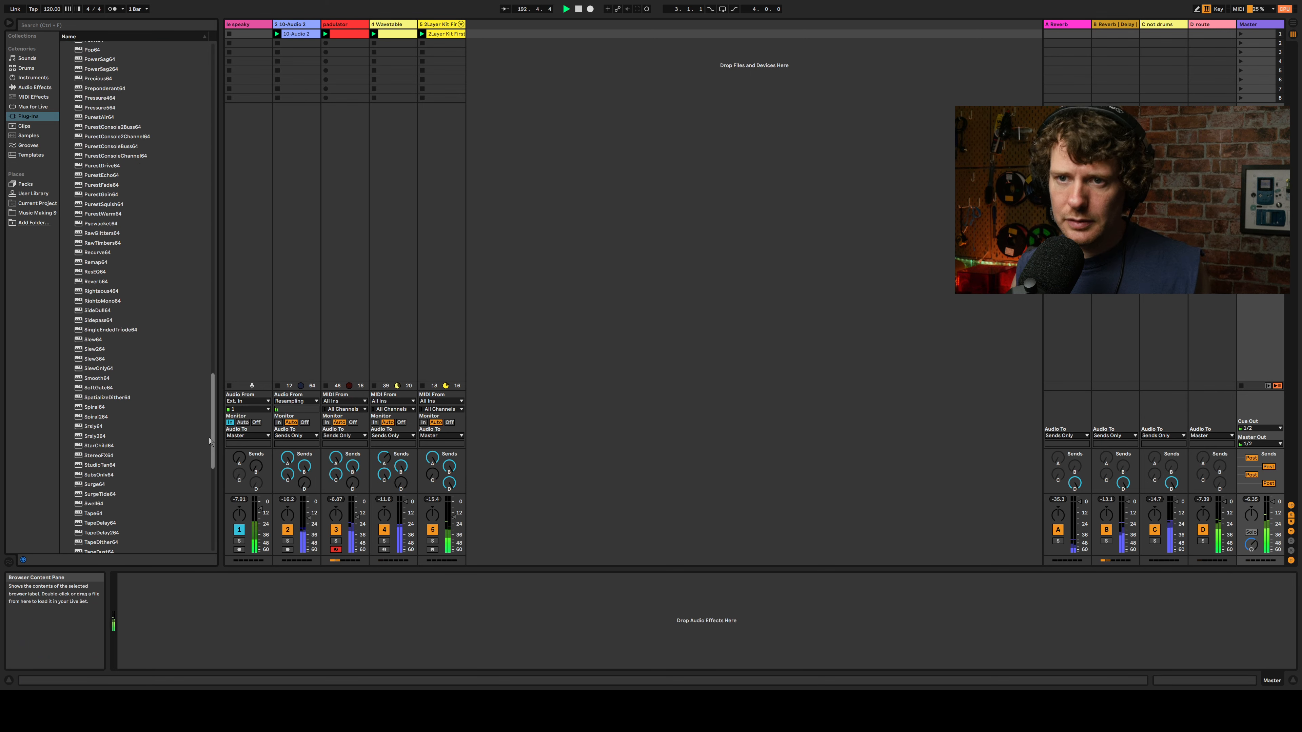
scroll(96, 422, "down", 8)
scroll(173, 451, "down", 2)
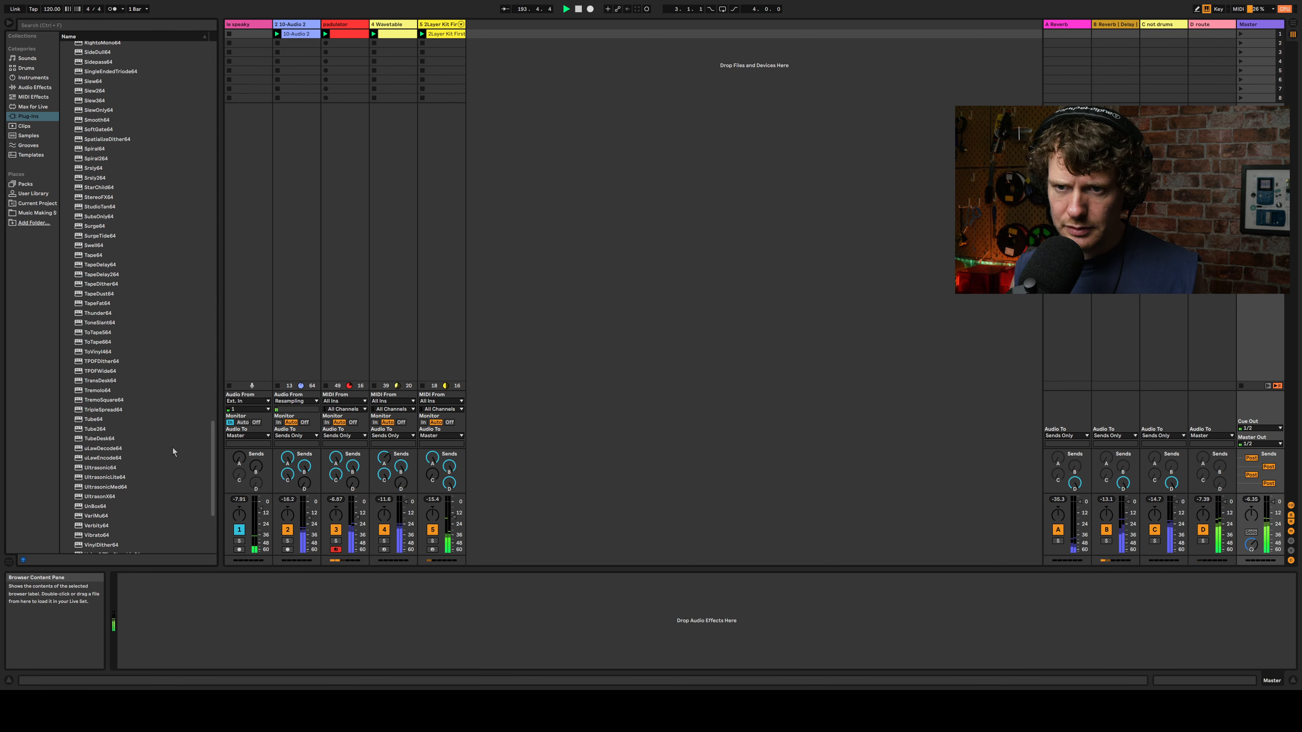
scroll(138, 449, "down", 4)
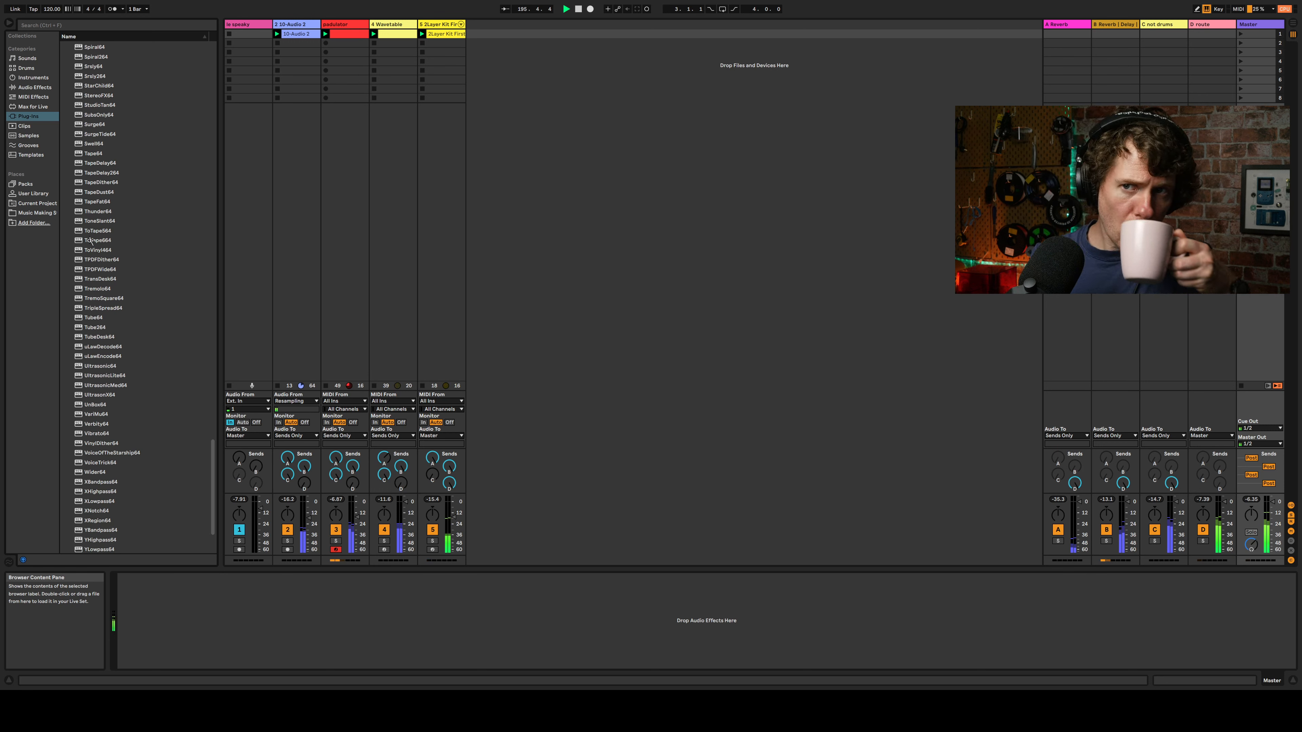
left_click_drag(97, 250, 154, 598)
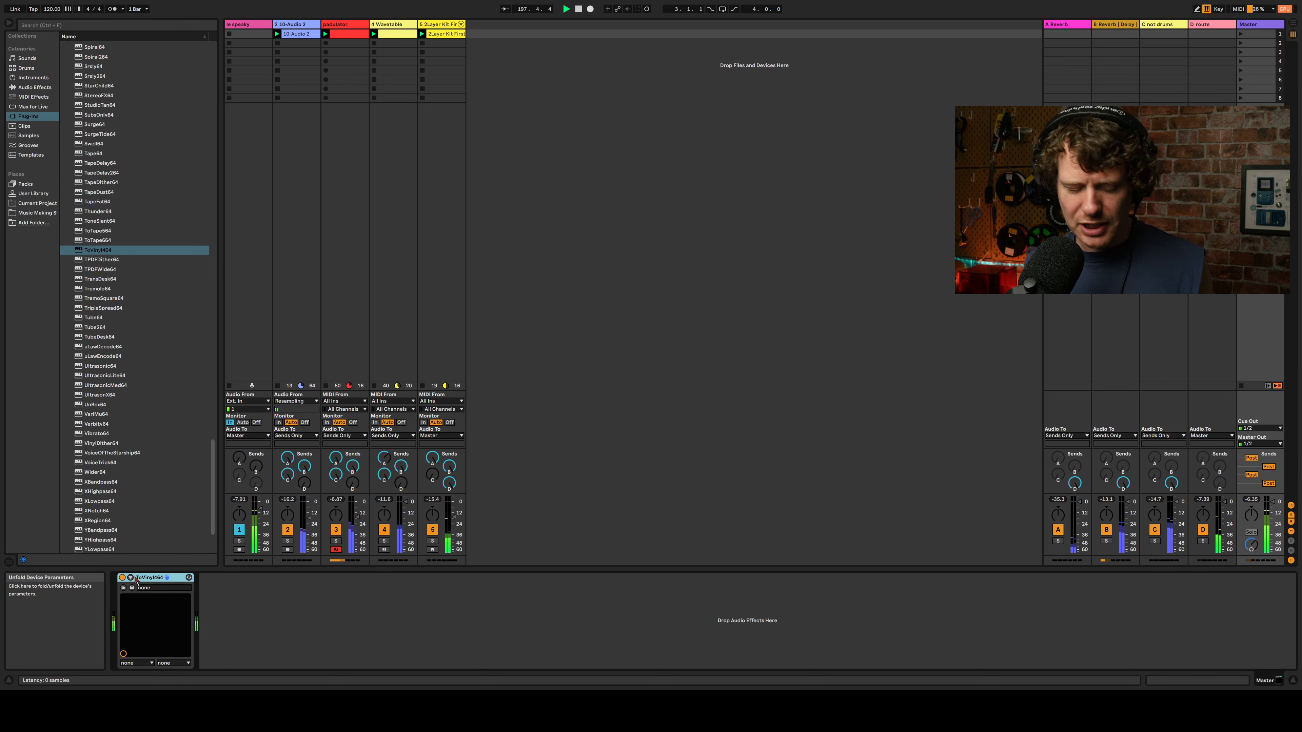
Step: Set ToVinyl464's Mid HiP to about 80.5 Hz, Side HiP to 55.8 Hz and Gv Wear to 0.425, compare by bypassing, and leave it off
left_click(131, 578)
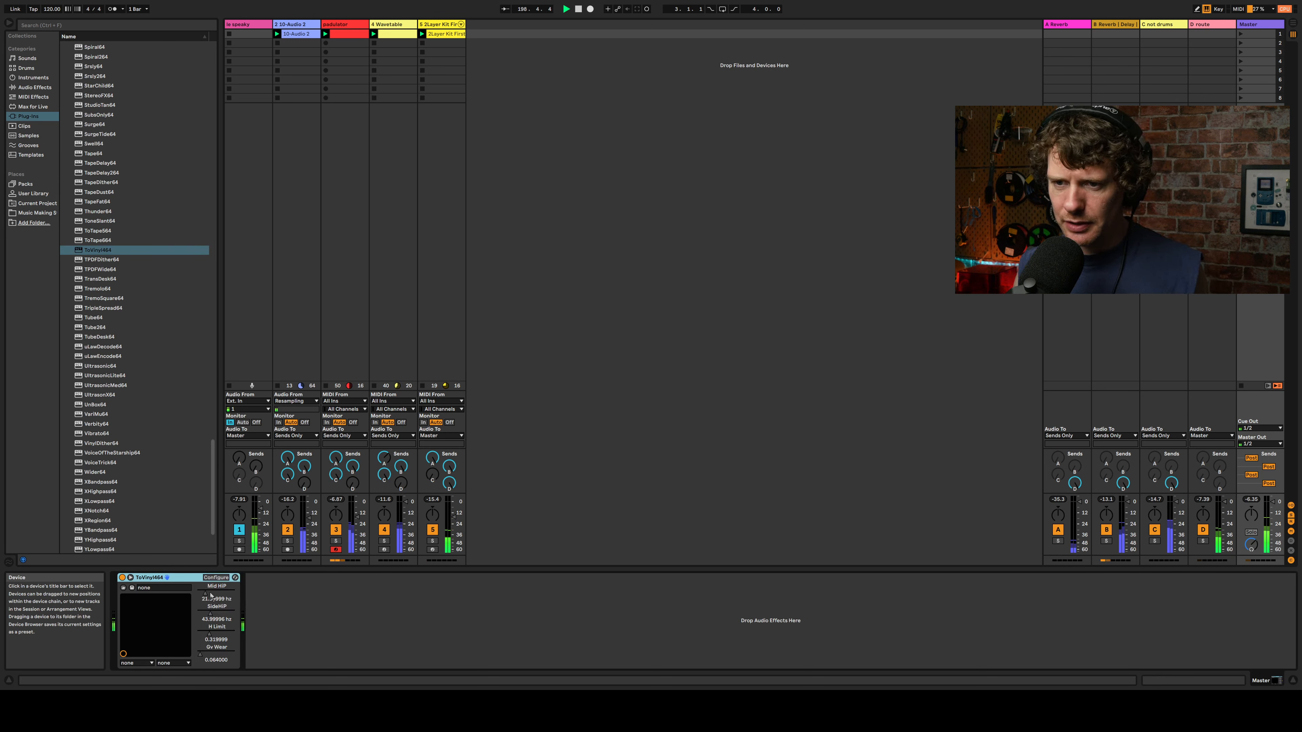
left_click(209, 650)
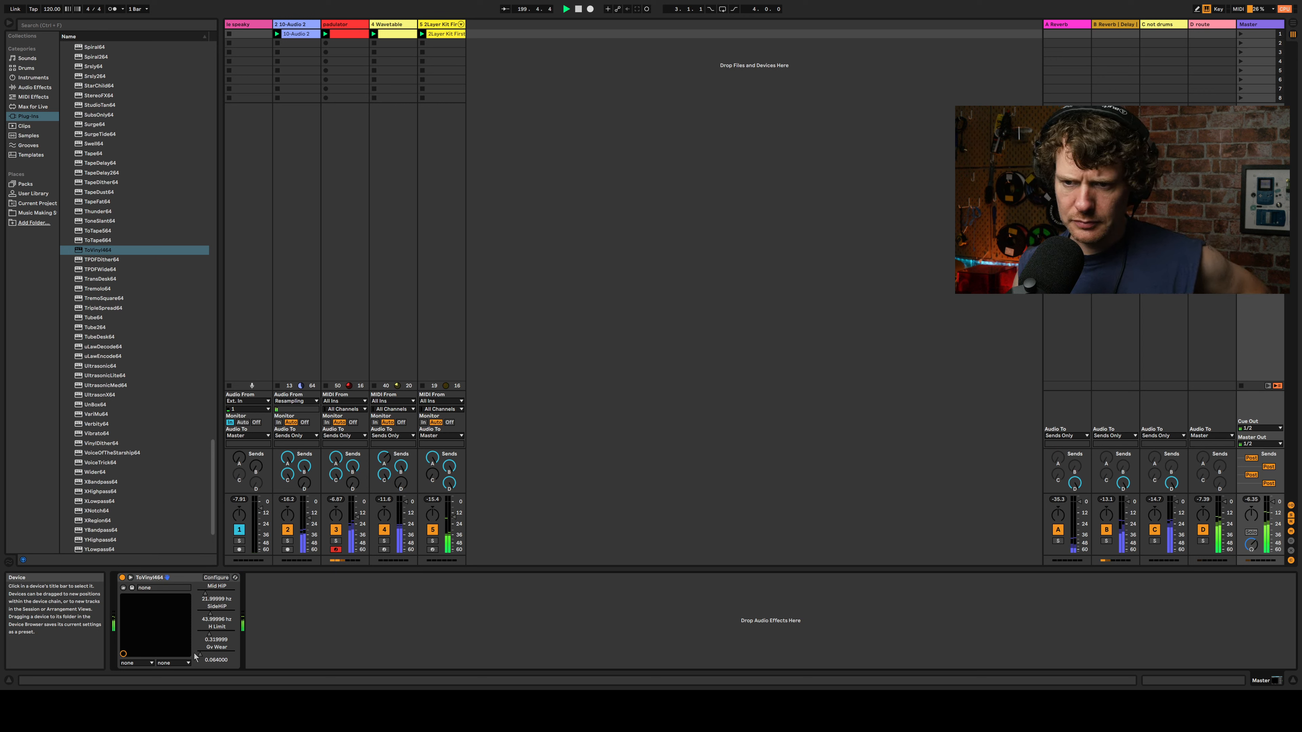
left_click_drag(200, 655, 215, 596)
left_click(122, 578)
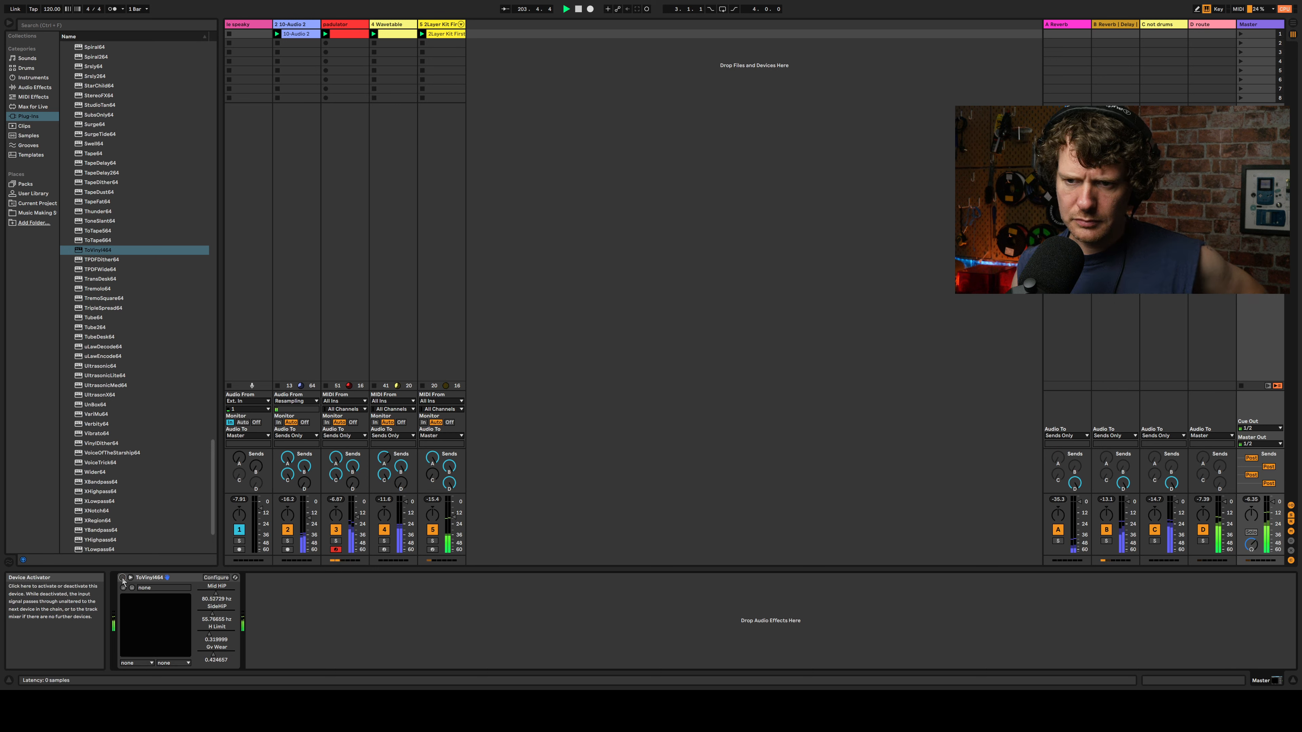
left_click(123, 578)
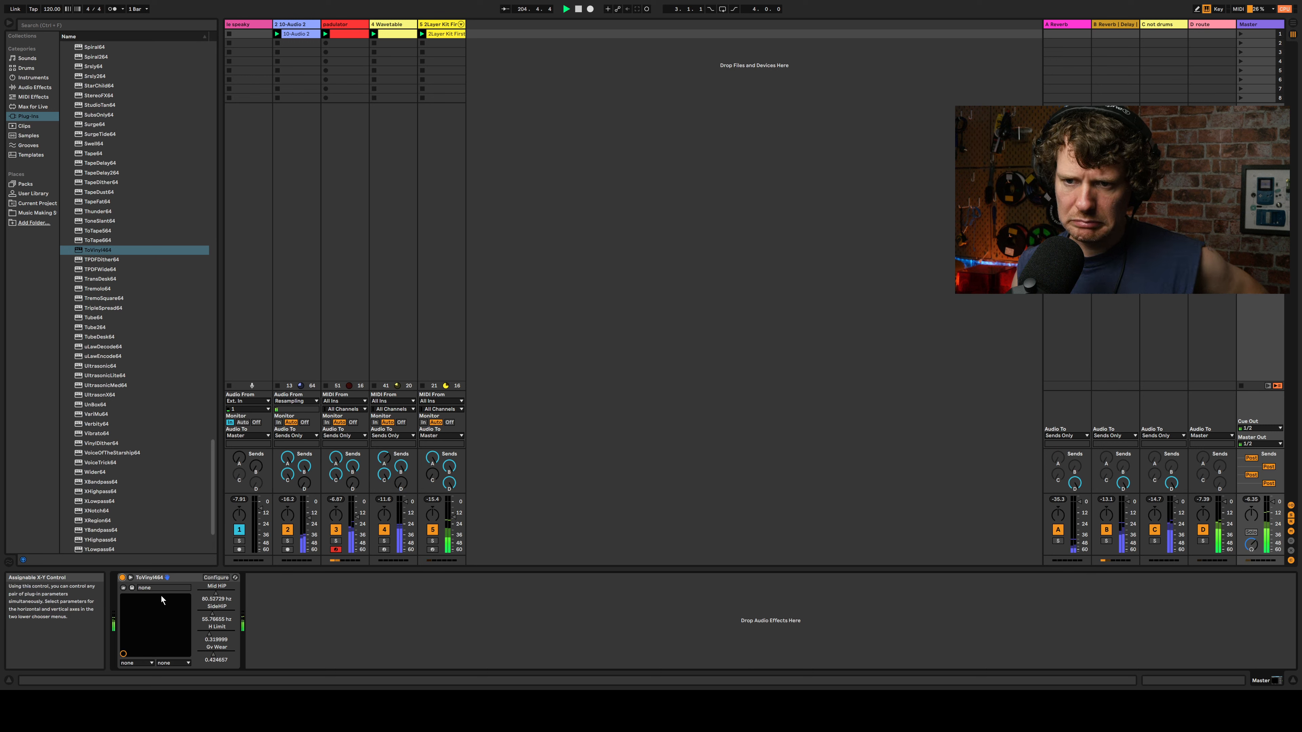
left_click(123, 578)
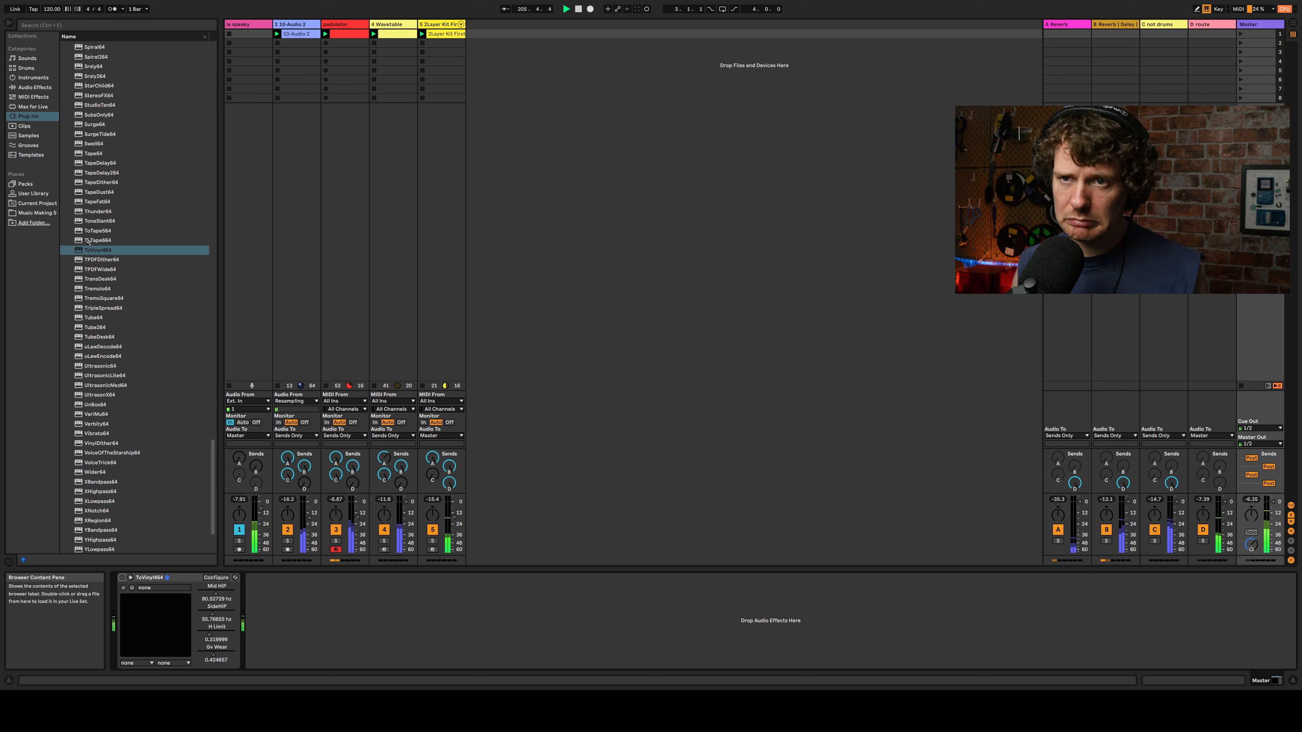
Step: Add the Tape64 plug-in after ToVinyl464 on the Master track, followed by a Utility
left_click_drag(92, 154, 297, 664)
left_click_drag(83, 155, 295, 601)
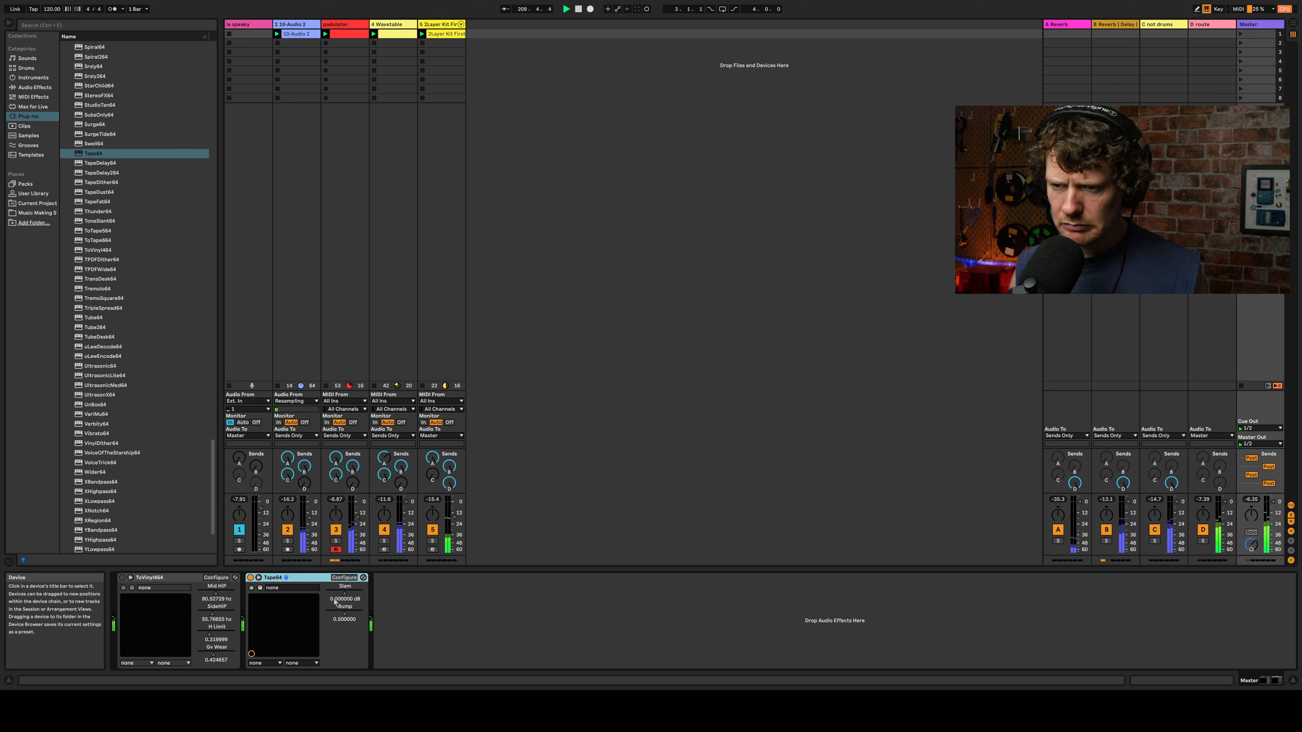
left_click(34, 87)
left_click(77, 153)
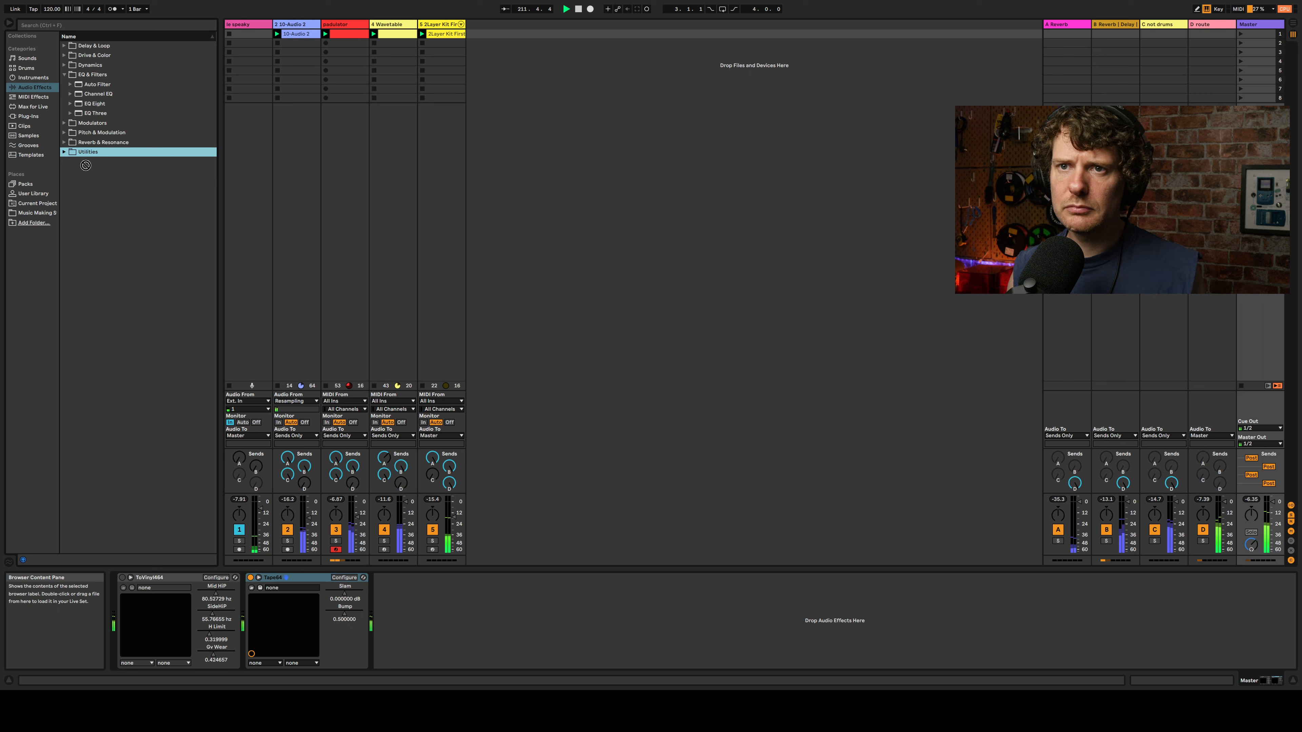
left_click(64, 152)
left_click_drag(90, 171, 408, 600)
Step: Set Tape64's Slam to 12 dB and Bump to about 0.548, lower Utility's gain to about -12.8 dB, and check the sound with Tape64 bypassed
left_click_drag(330, 588, 331, 546)
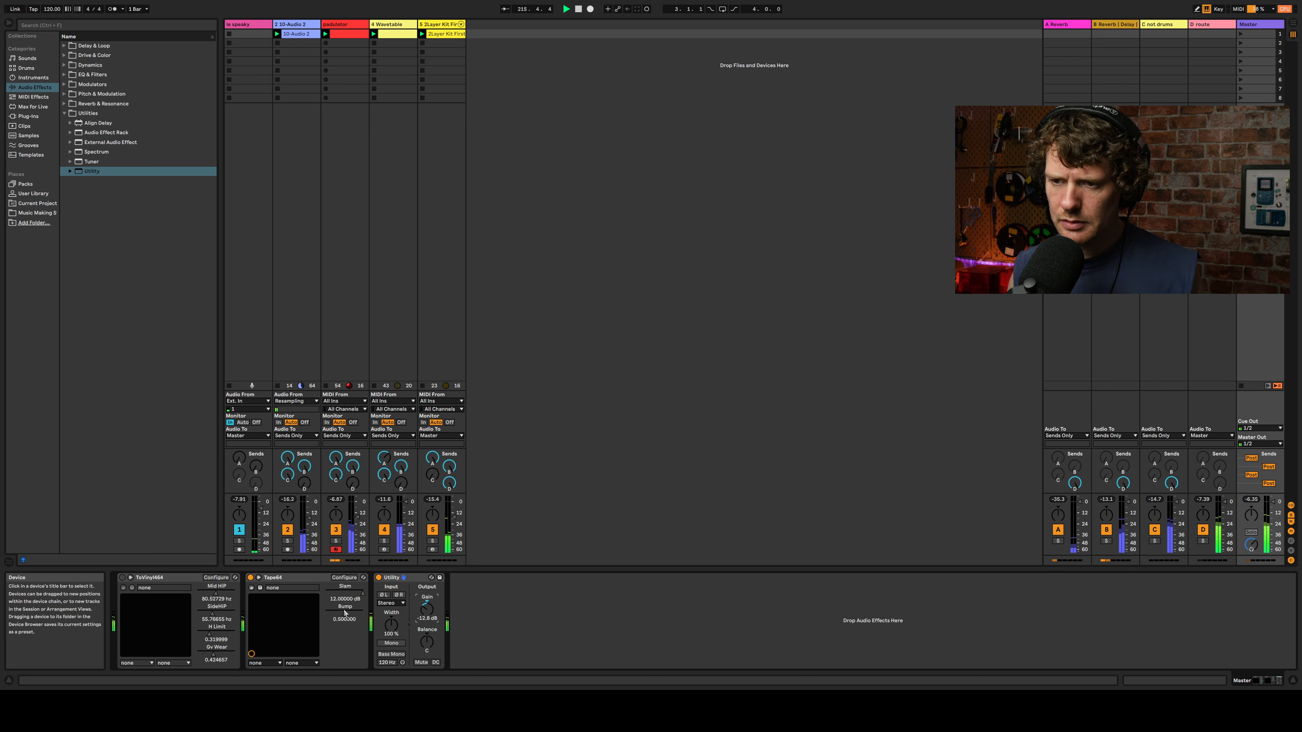
left_click_drag(344, 614, 348, 614)
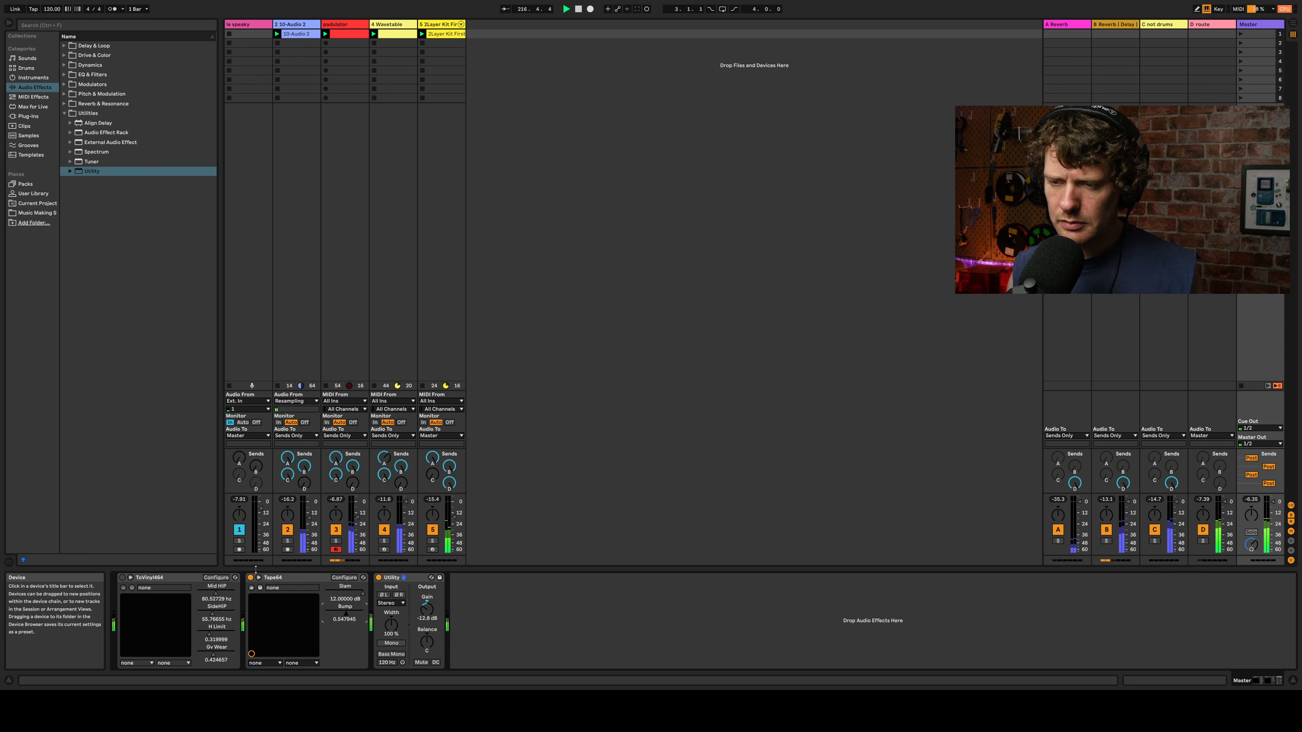
left_click(251, 578)
left_click(250, 578)
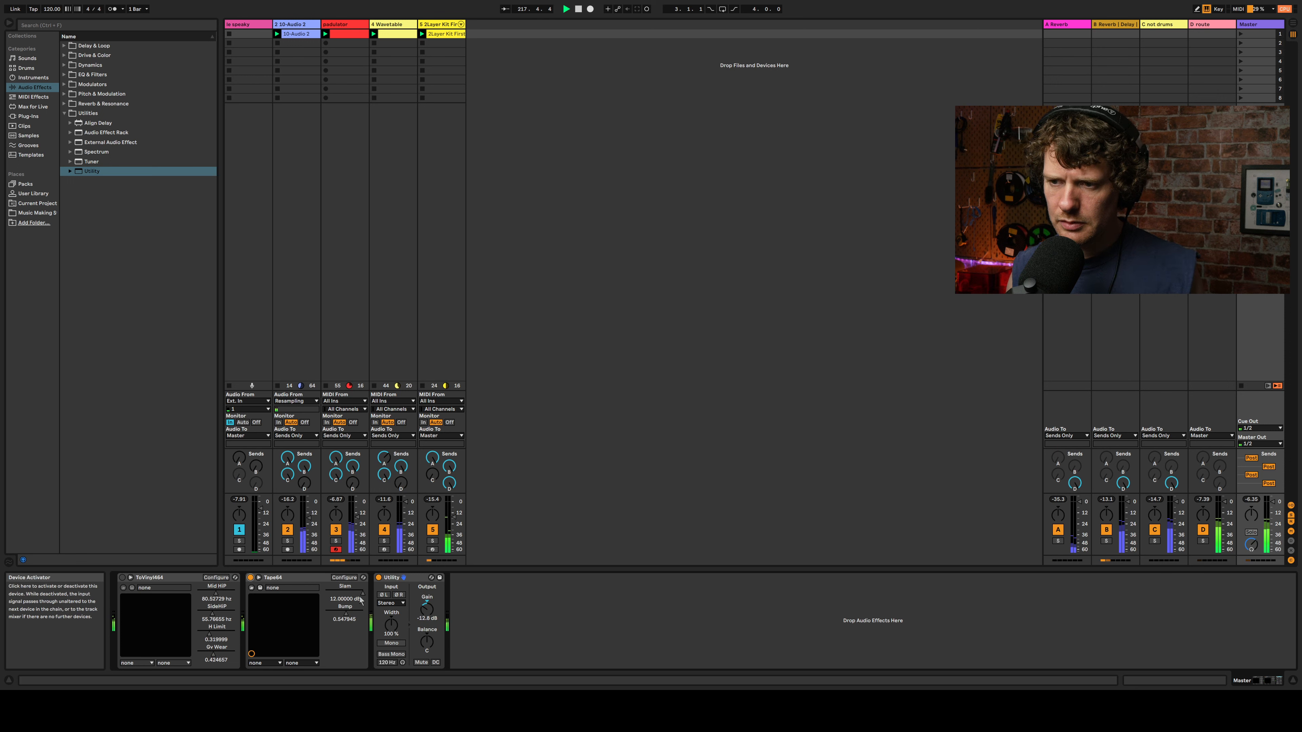
Step: Group Tape64 and Utility into an Audio Effect Rack, reactivate ToVinyl464, and move it to the start of the rack
left_click(410, 578)
left_click(309, 585, "shift")
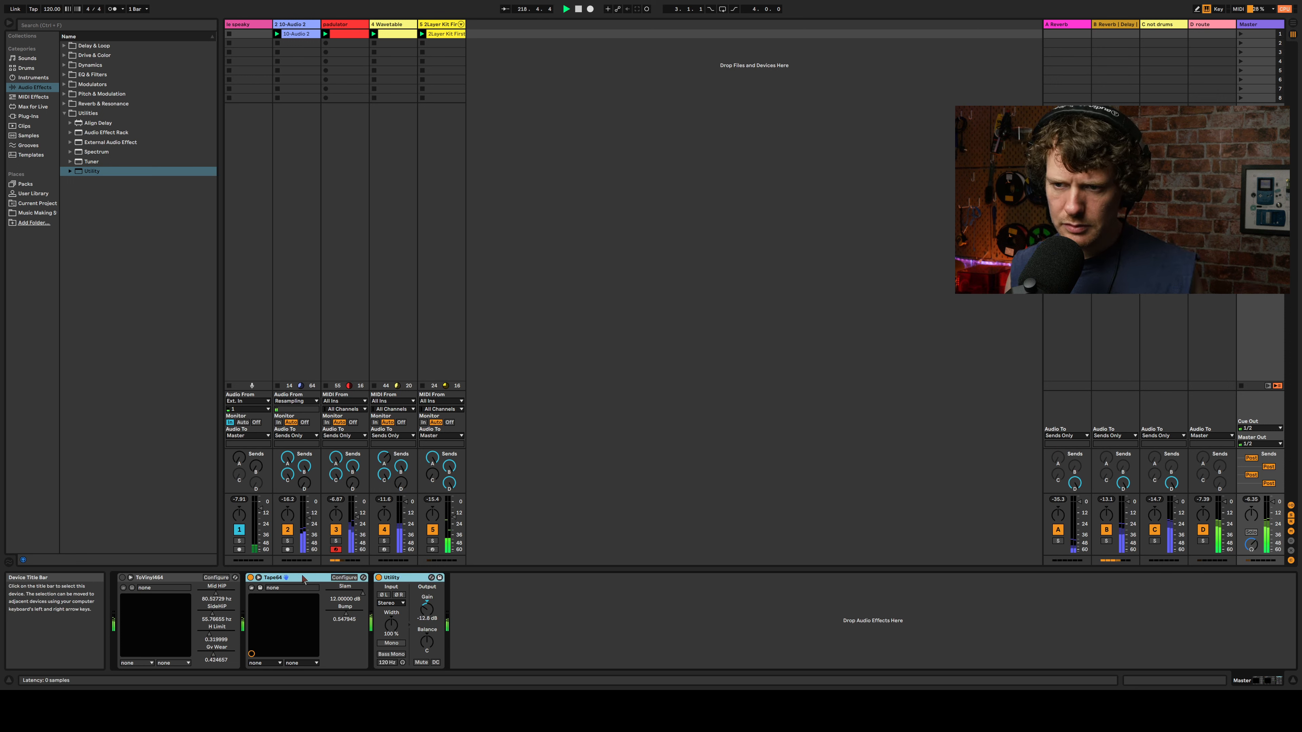
key("ctrl+g")
left_click(251, 578)
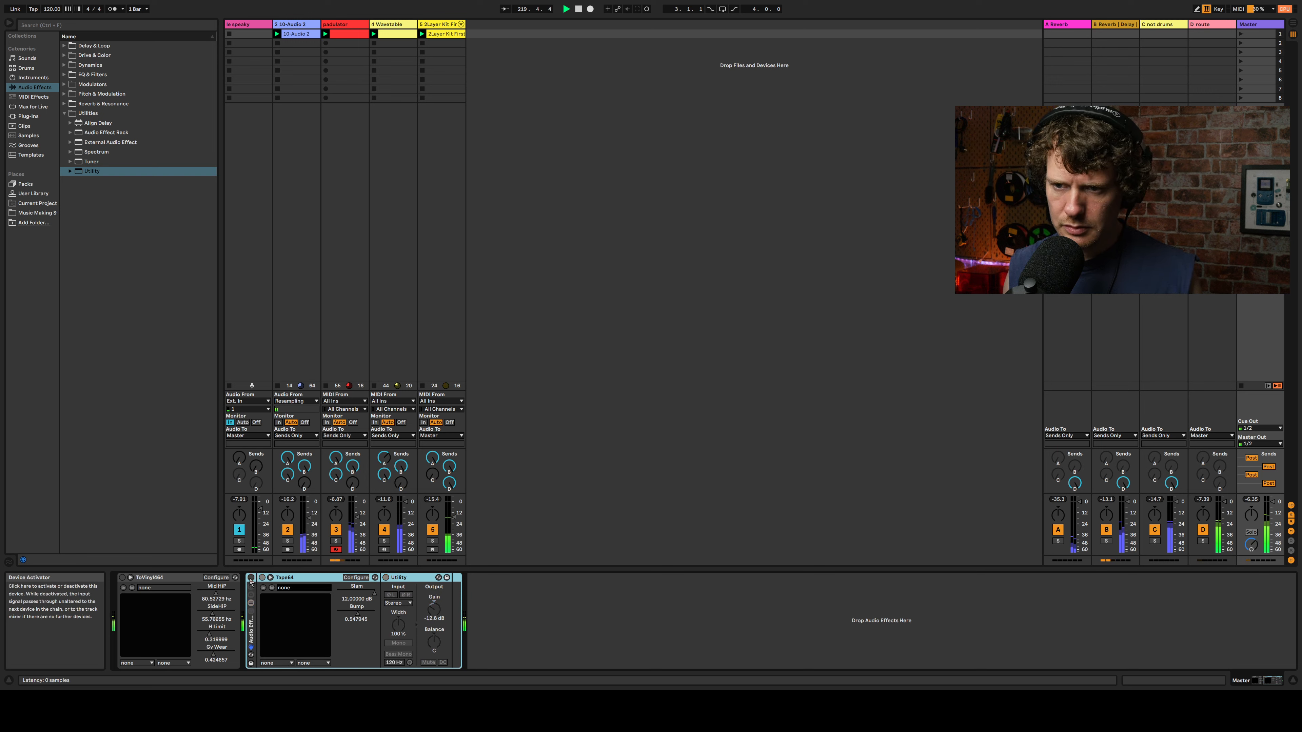
left_click(250, 578)
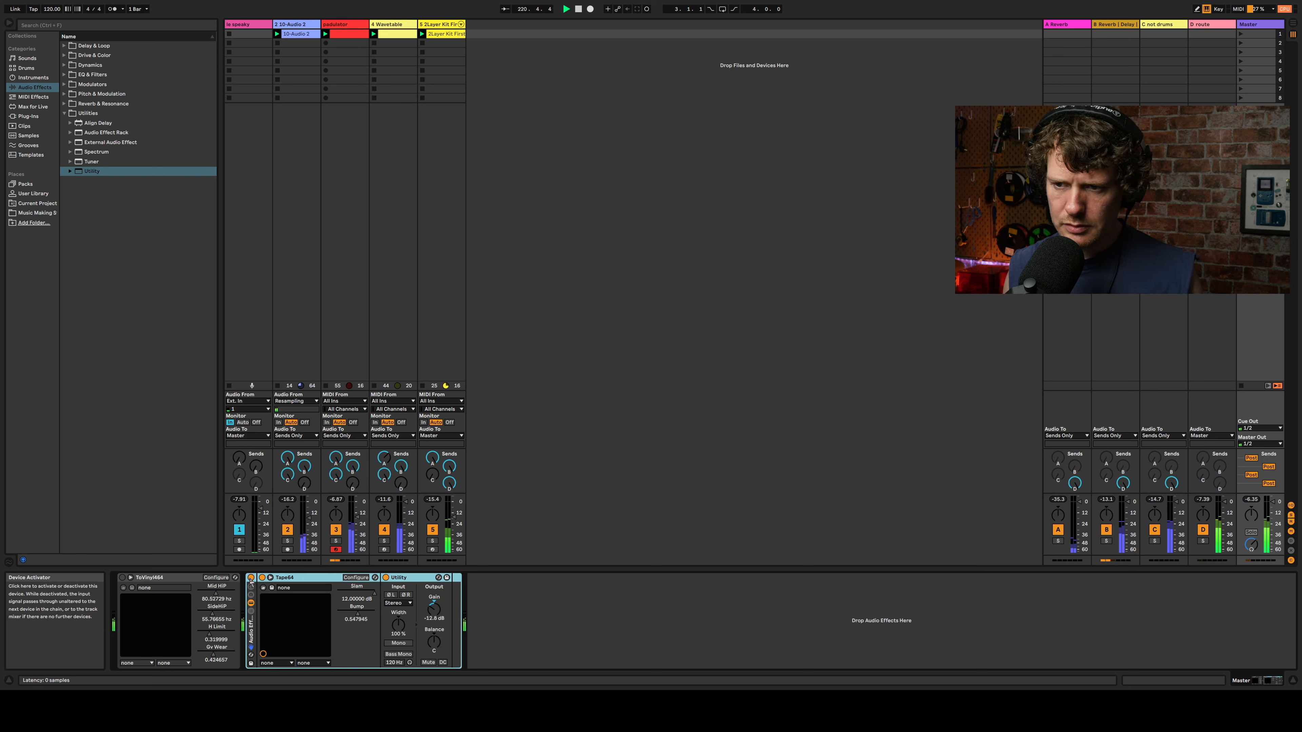
left_click(122, 578)
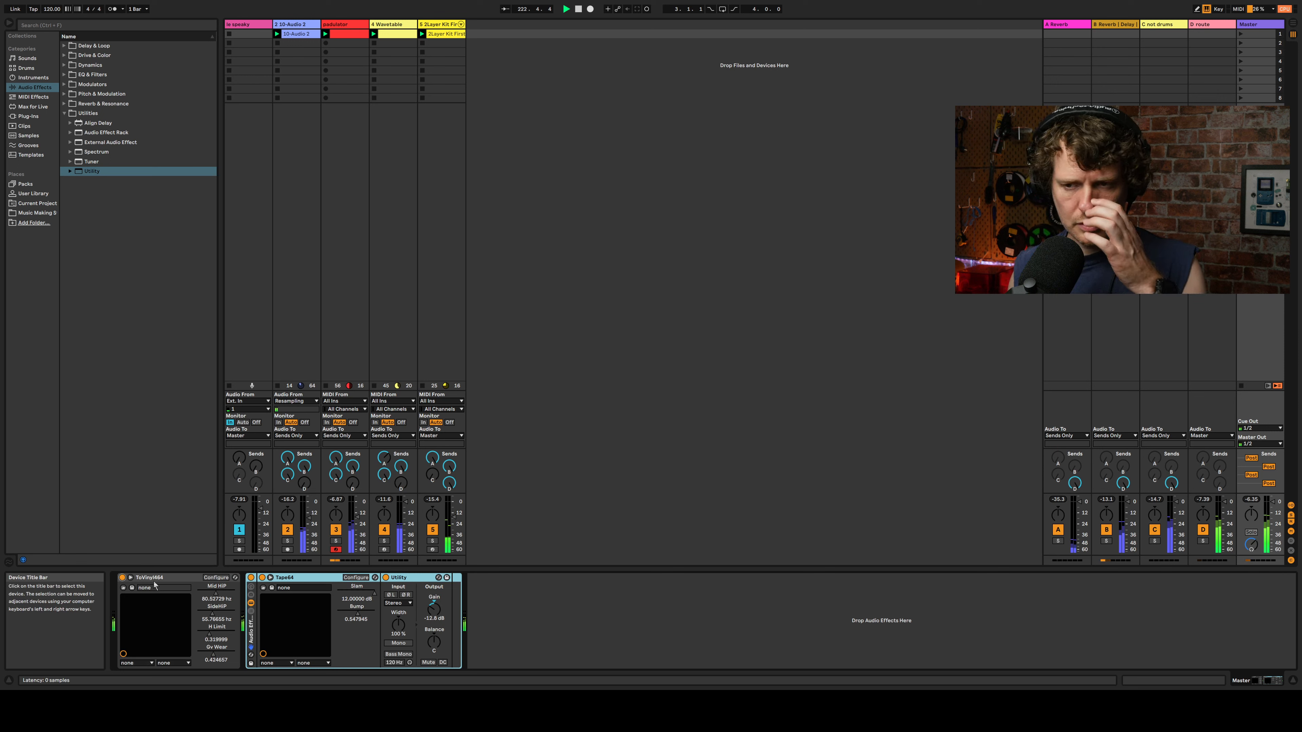
left_click_drag(146, 583, 227, 587)
Step: Compare the master sound with the whole effect rack and with ToVinyl464 alone bypassed, leaving both active
left_click(122, 578)
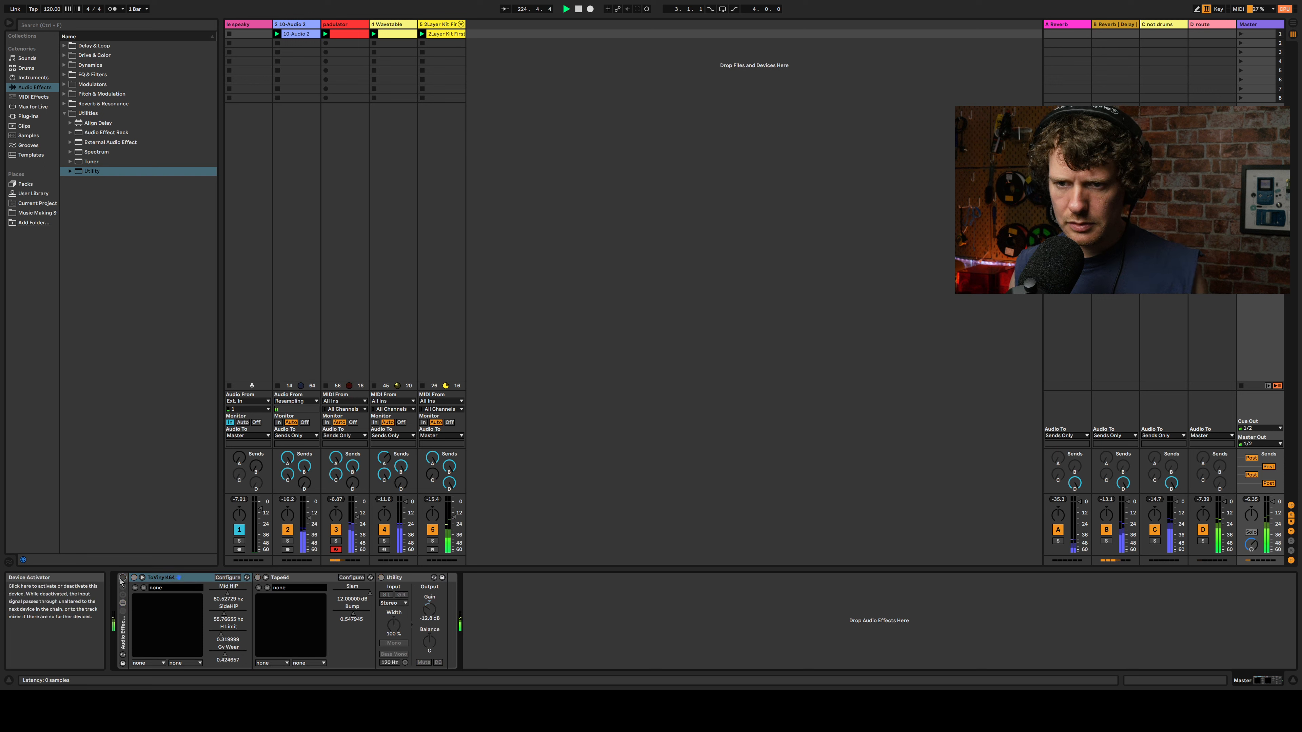
left_click(123, 578)
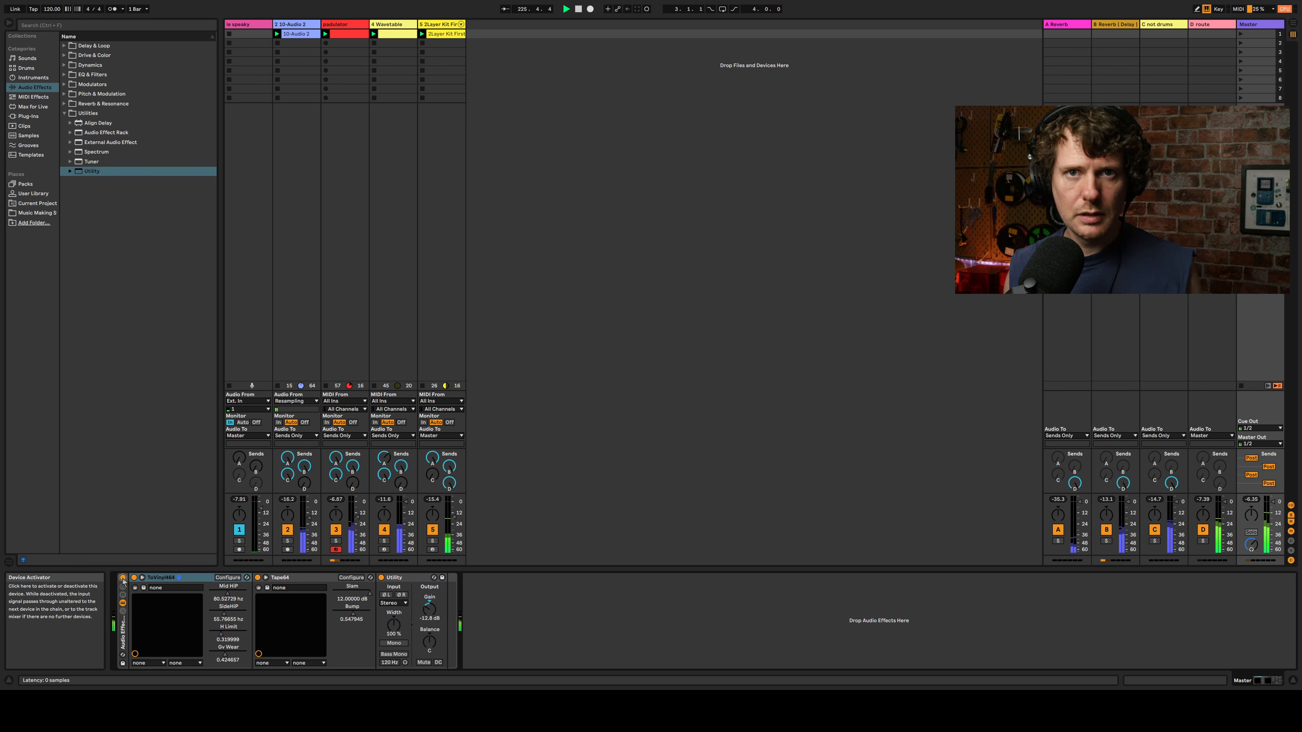
left_click(123, 578)
left_click(122, 578)
left_click(123, 578)
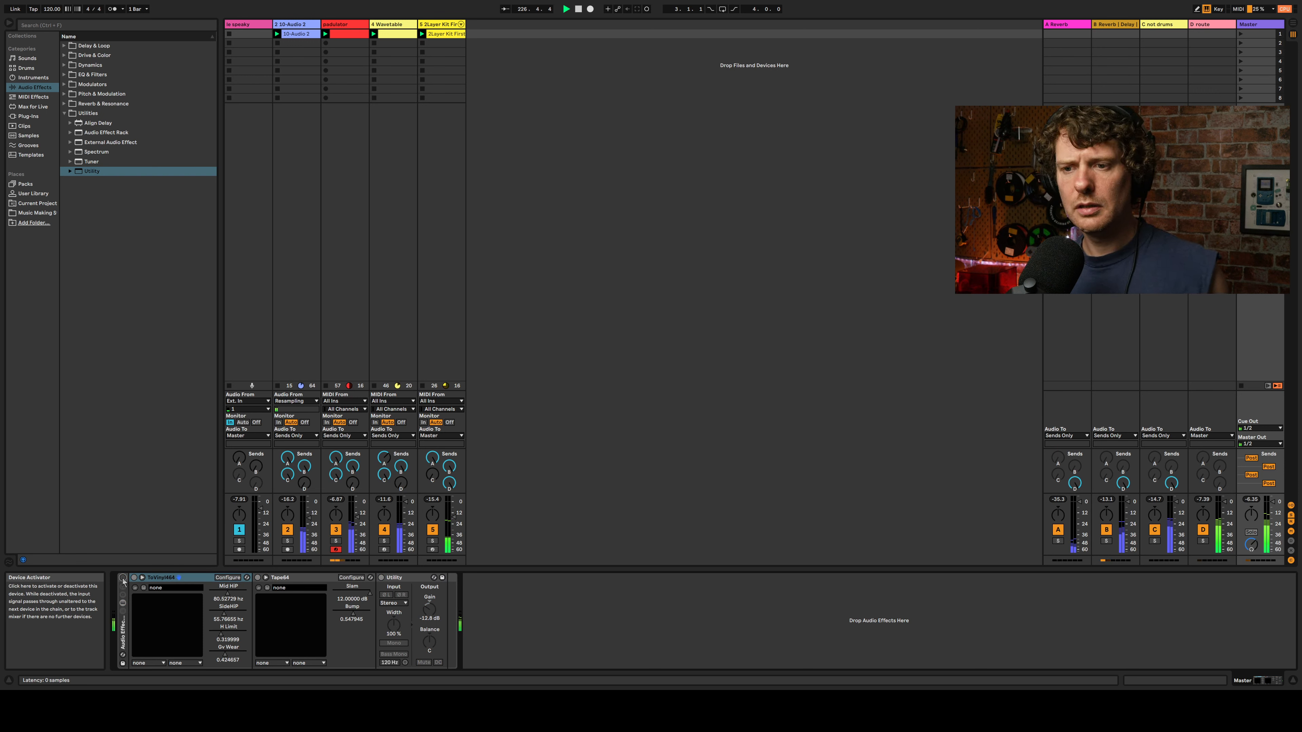
left_click(123, 578)
left_click(122, 578)
left_click(122, 578)
left_click(134, 578)
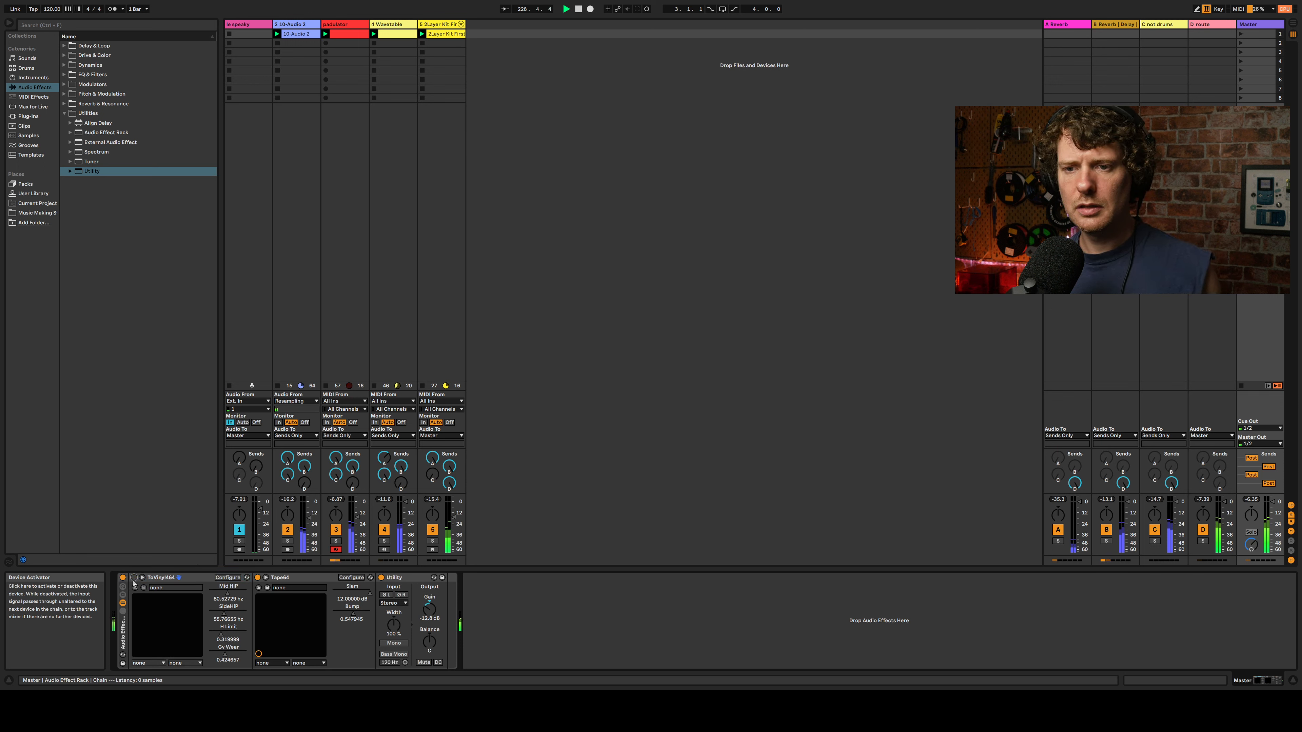
left_click(123, 578)
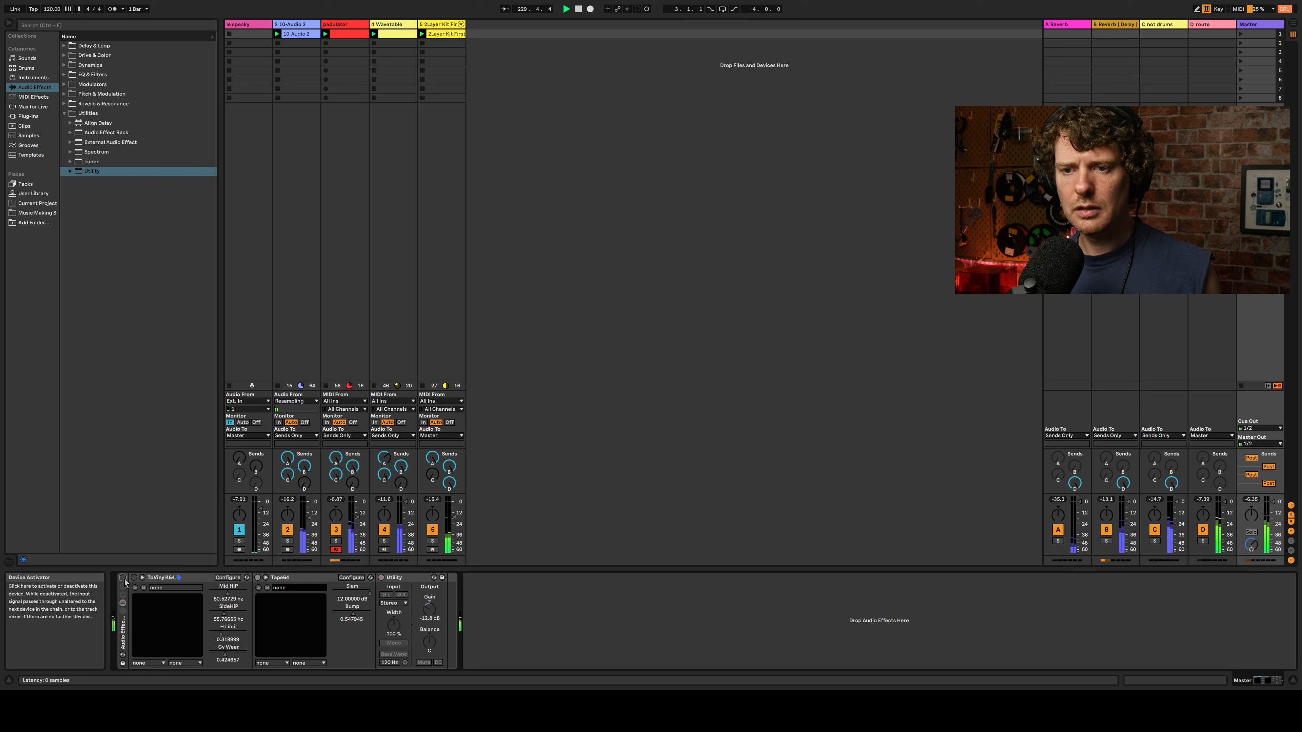
left_click(123, 578)
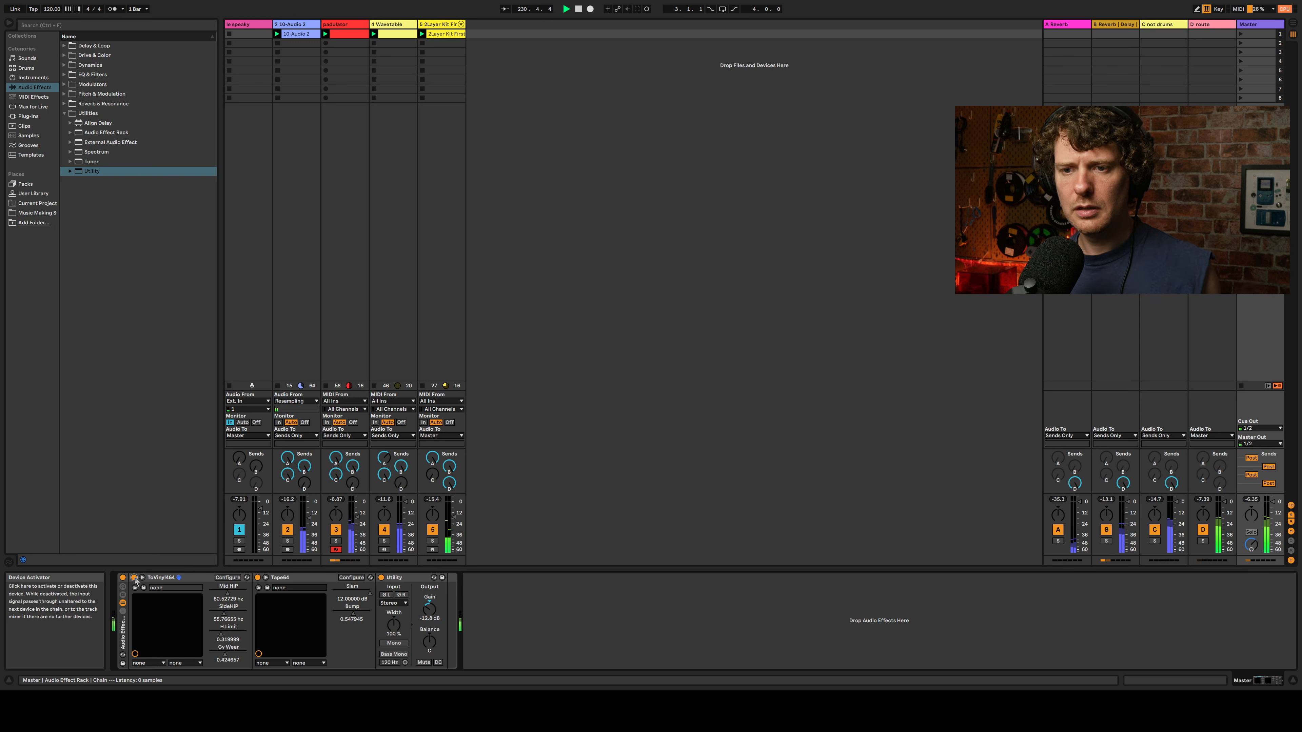
left_click(134, 578)
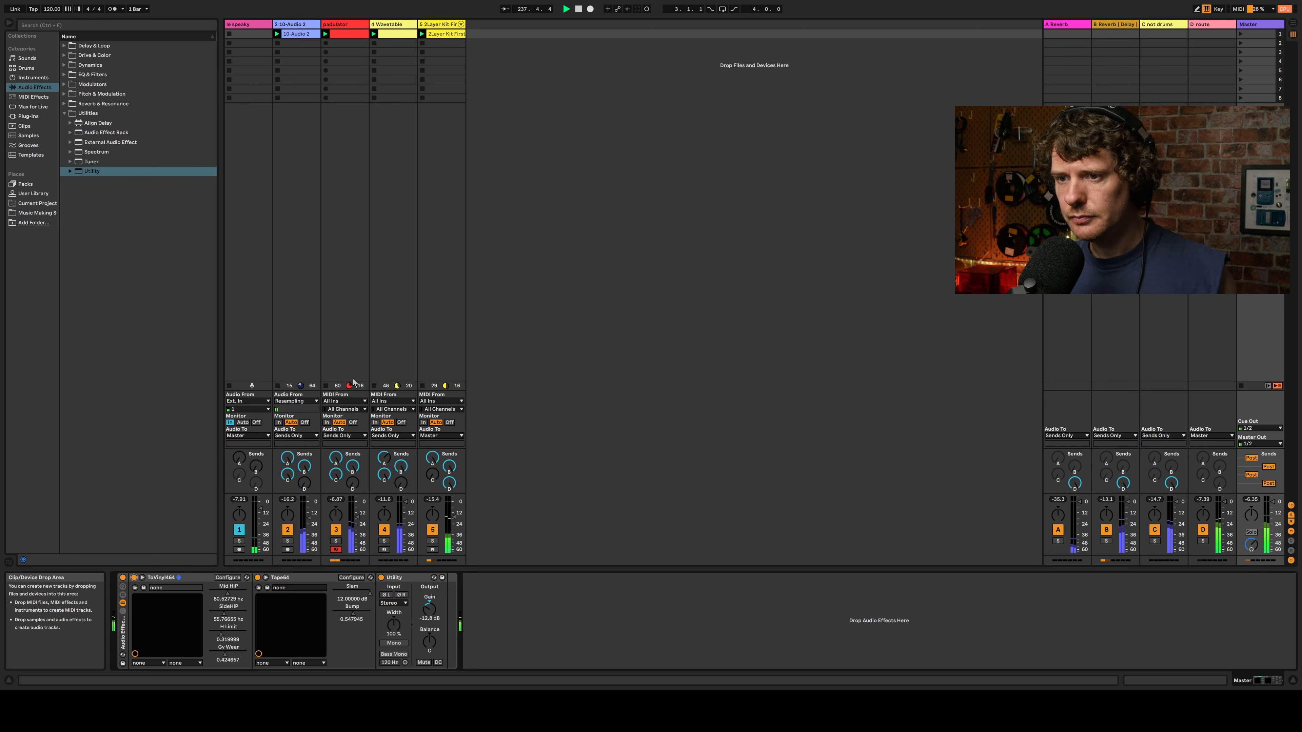
Step: Stop the playing clip on the padulator track and shift the computer MIDI keyboard up one octave
left_click(327, 386)
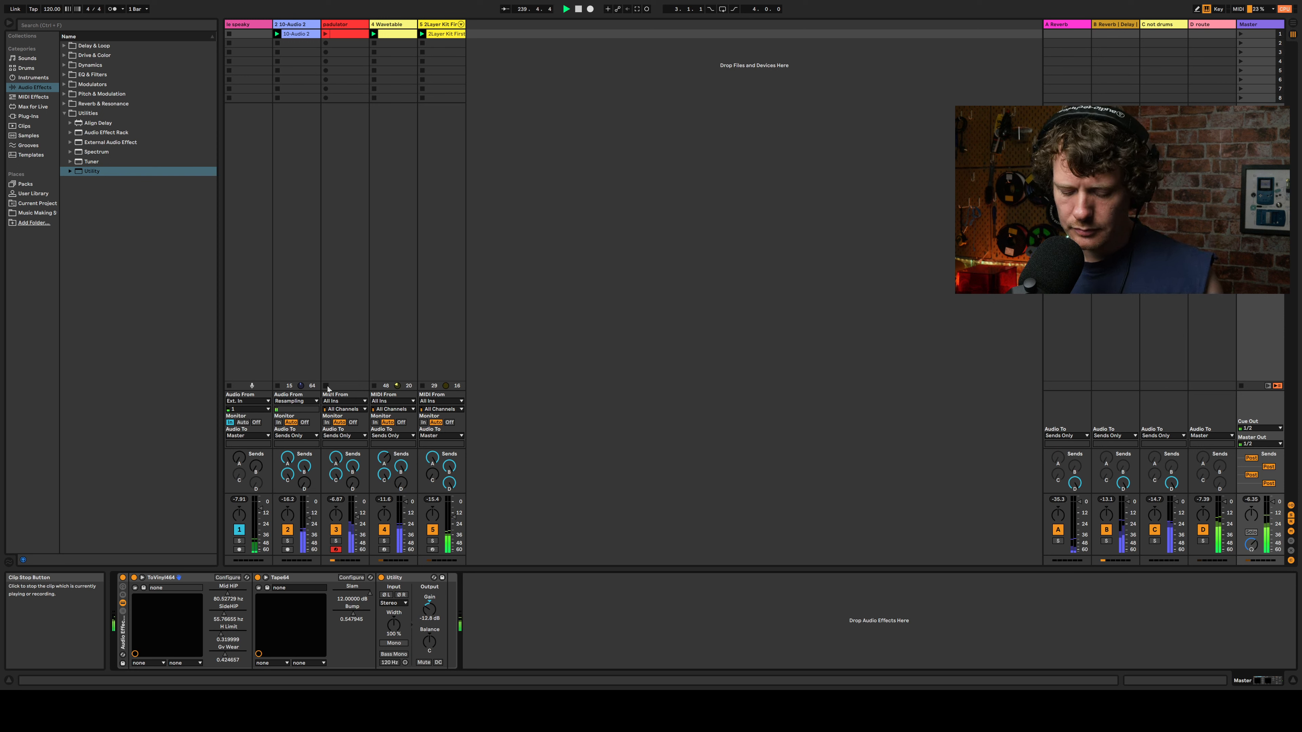
key("x")
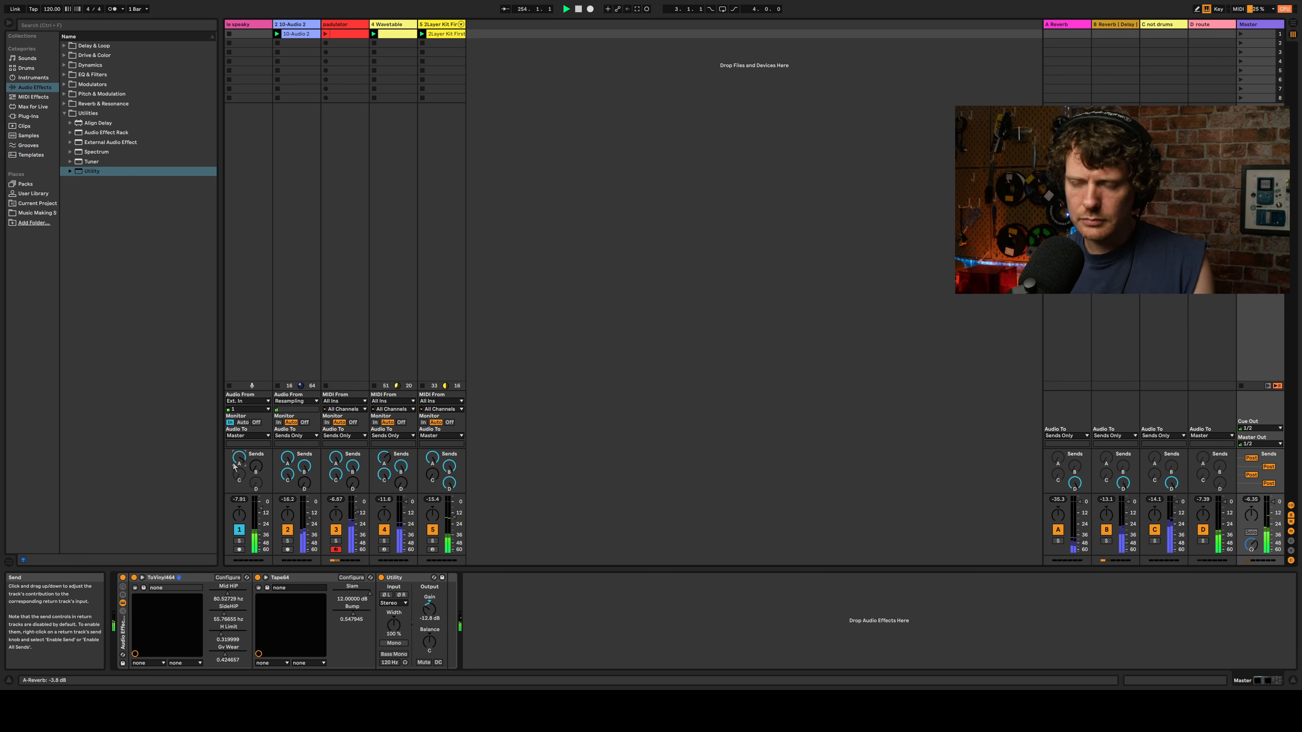
Step: Compare the sound of the D route return with its sidechain Compressor bypassed and active, leaving it active
left_click(1209, 24)
left_click(122, 577)
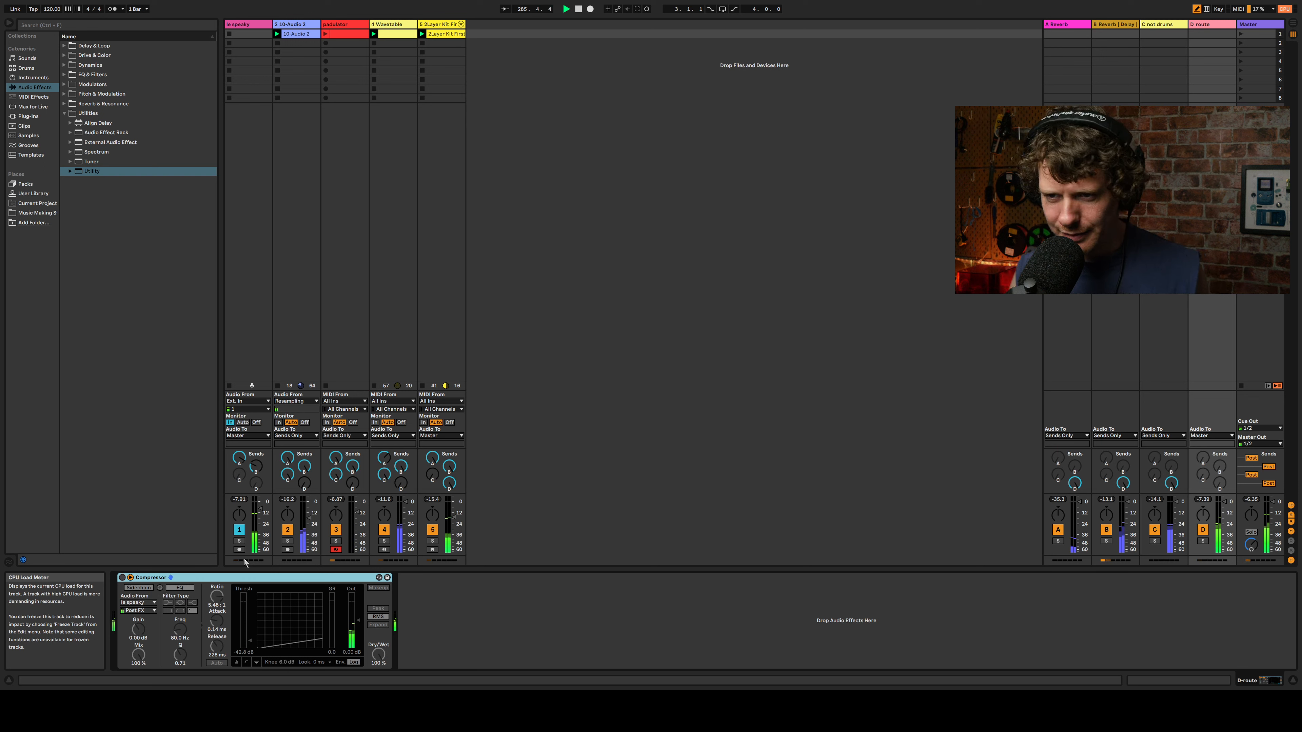
left_click(122, 577)
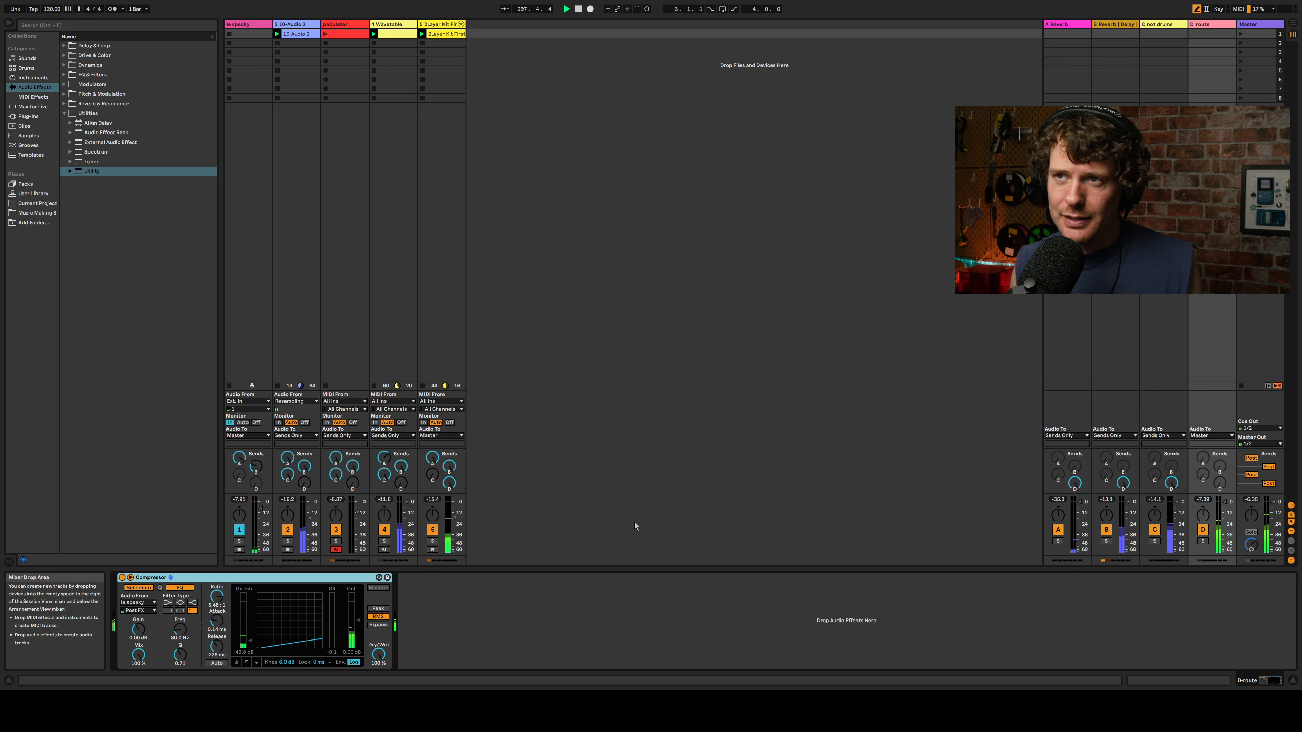
Step: Play the padulator clip and vary the FilePos and Grain settings of its Granulator II
left_click(398, 195)
left_click(335, 200)
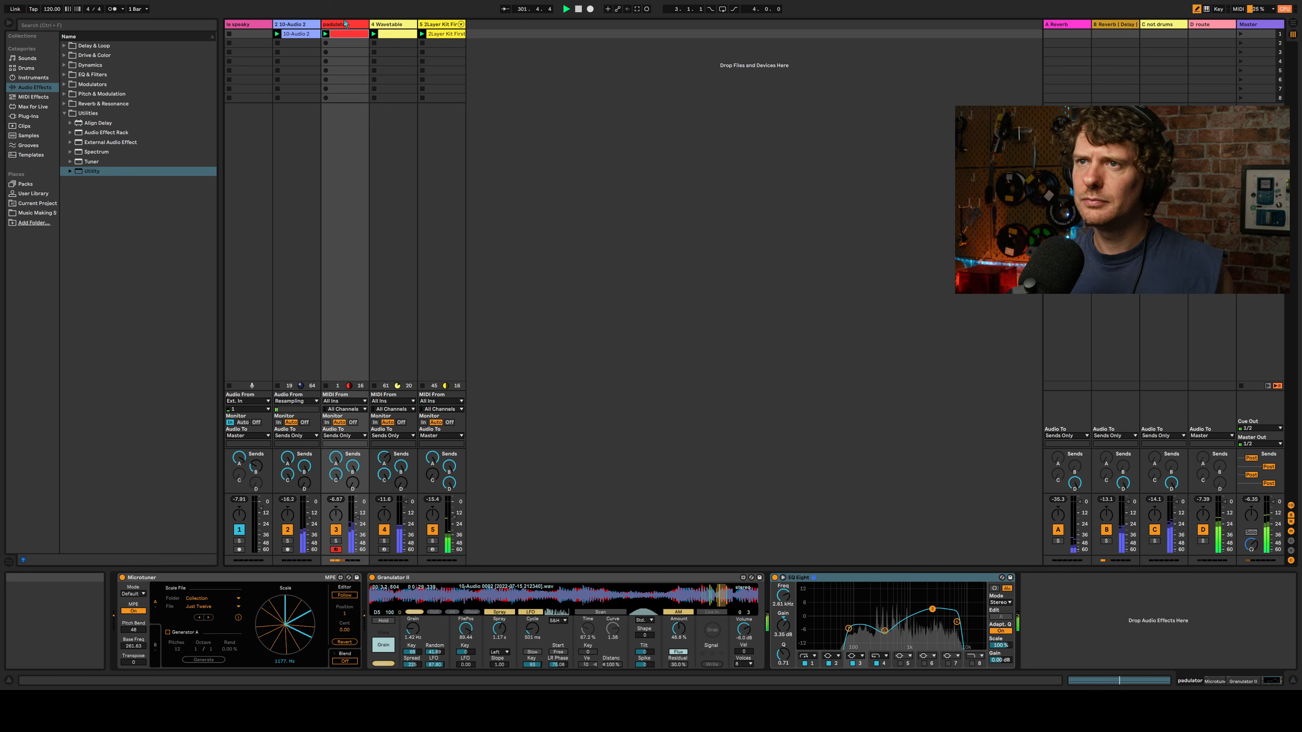
left_click(468, 626)
left_click_drag(468, 627, 467, 682)
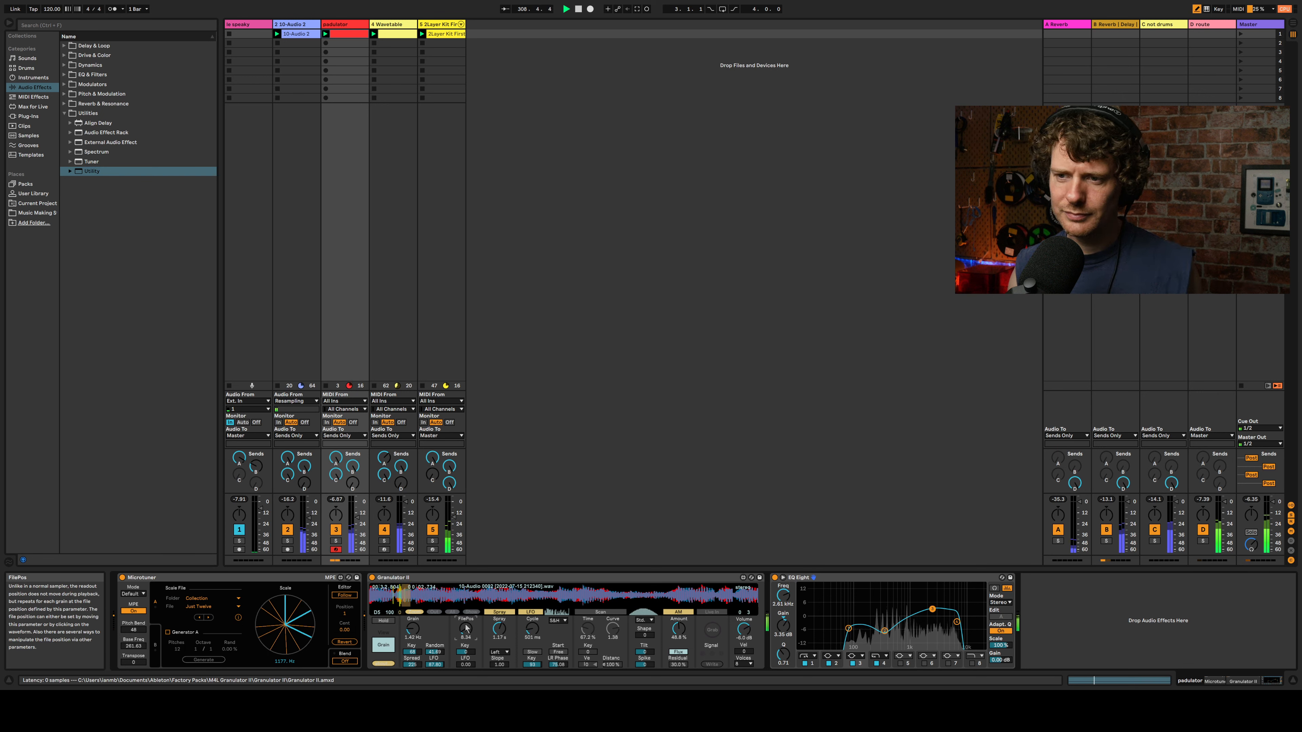
mouse_move(412, 628)
left_mouse_down()
mouse_move(412, 615)
mouse_move(466, 626)
mouse_move(465, 608)
left_mouse_up()
Step: On the Wavetable track, set oscillator 1's Warp to about -11 % and sweep Fold, bringing it back to about 0.8 %
left_click(402, 25)
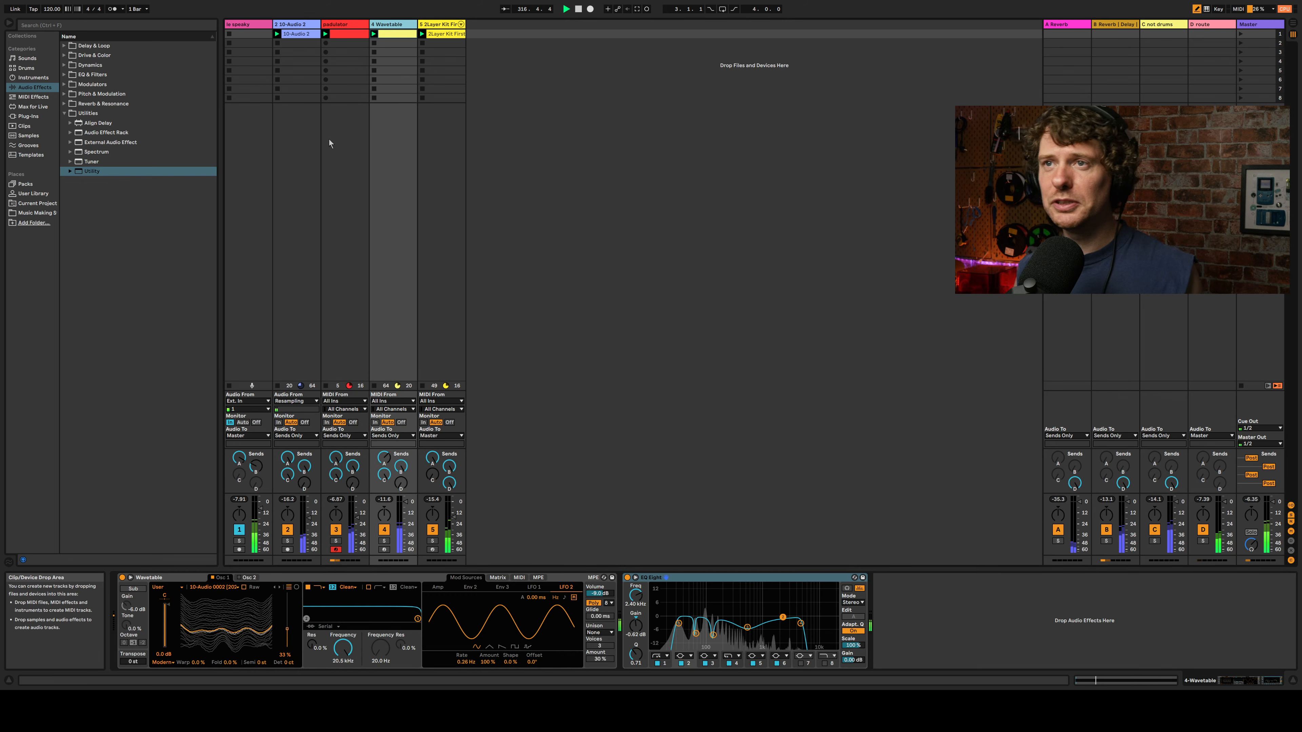
left_click(359, 24)
left_click(401, 26)
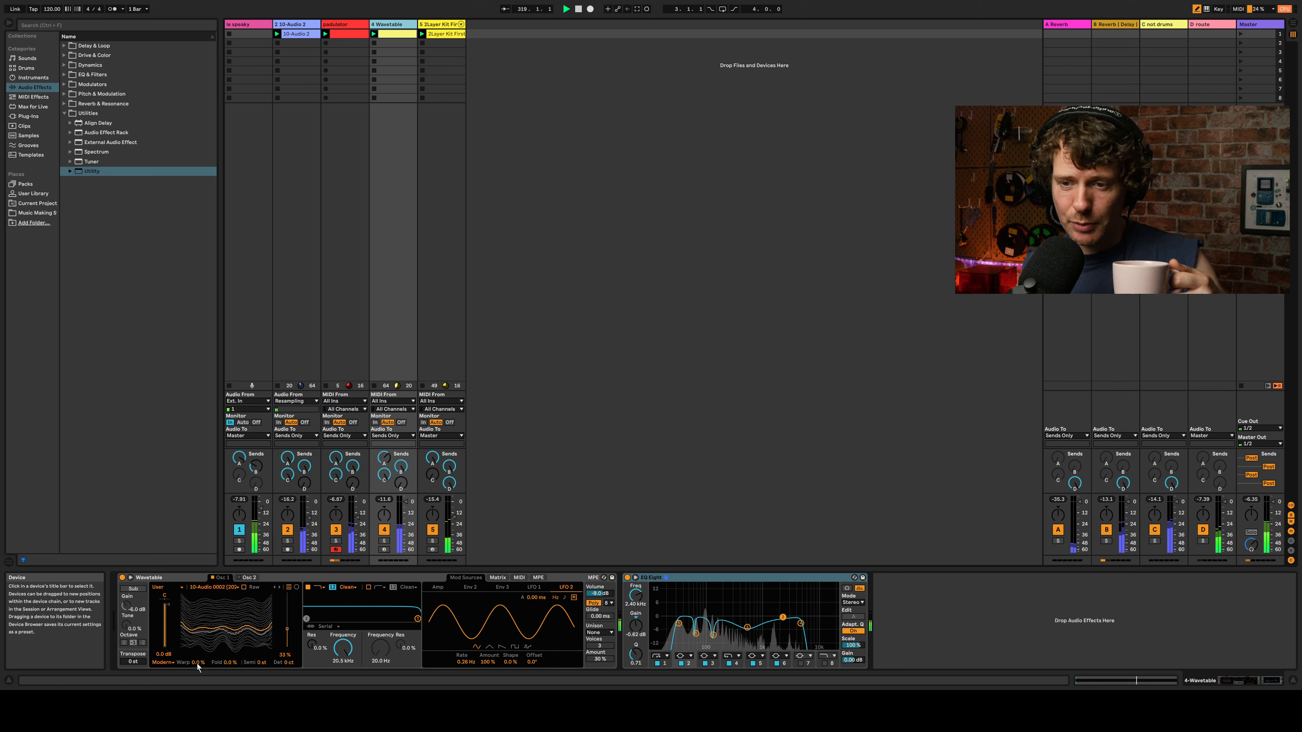
left_click_drag(195, 662, 194, 617)
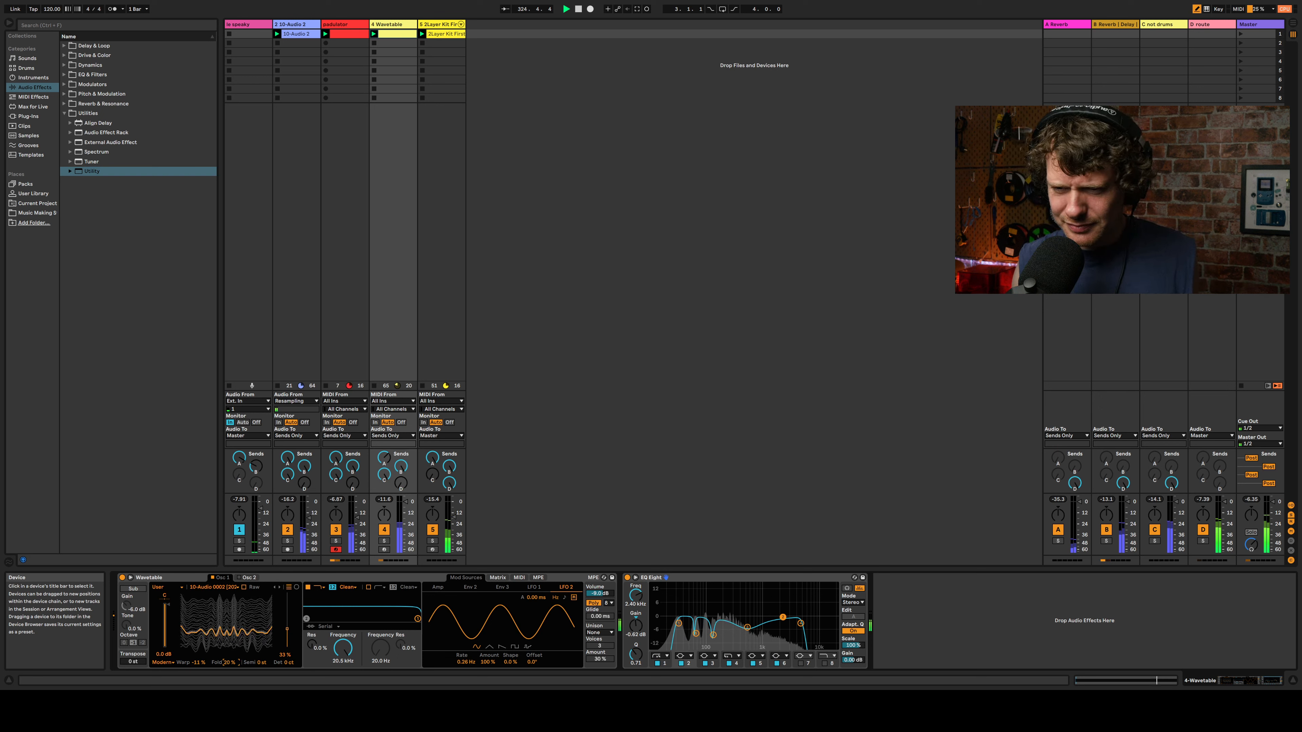
left_click_drag(229, 662, 229, 685)
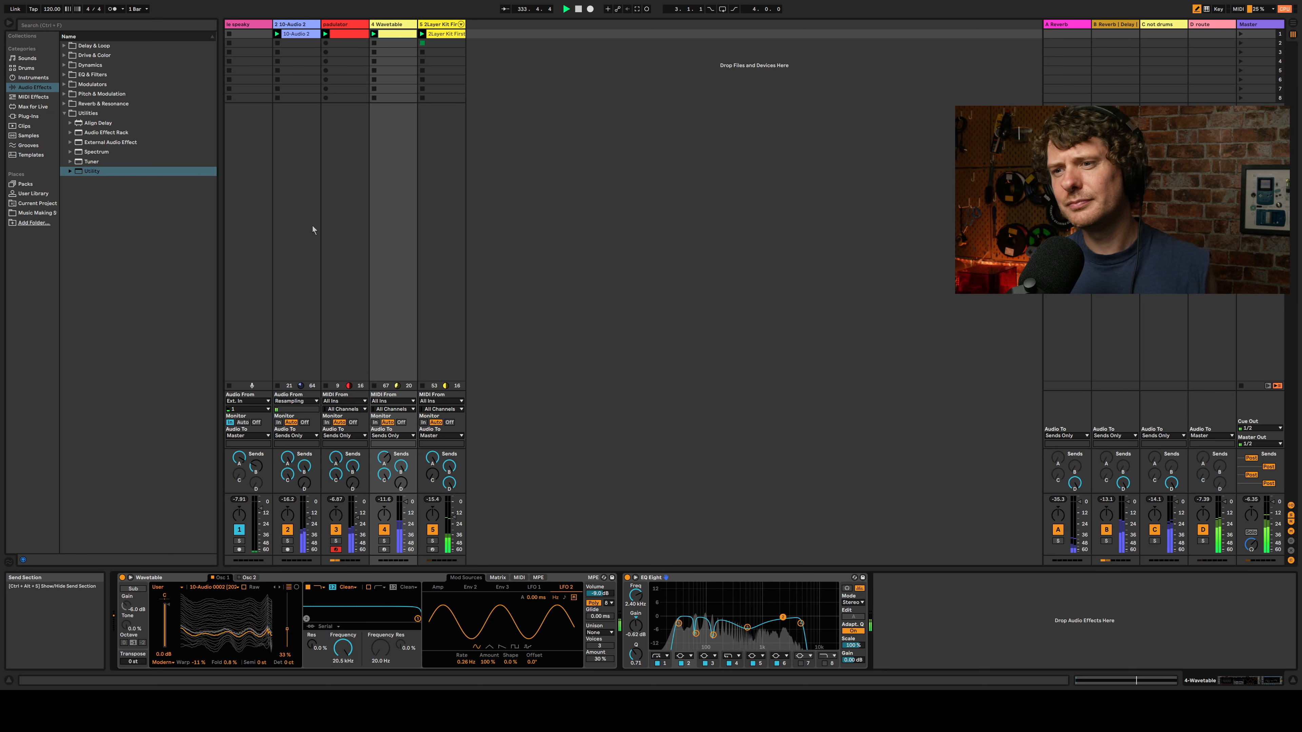
Step: Disarm the padulator track and stop the playing clips on the padulator and Wavetable tracks
left_click(336, 549)
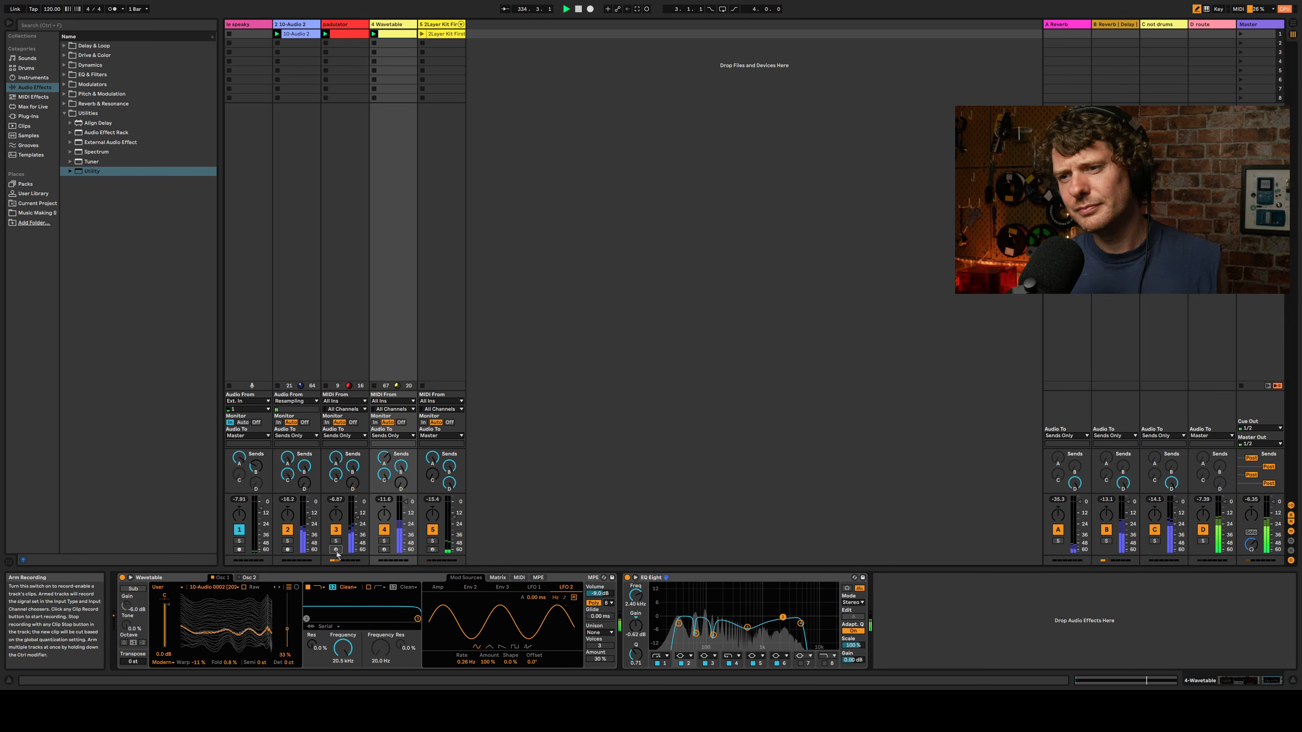
left_click(326, 45)
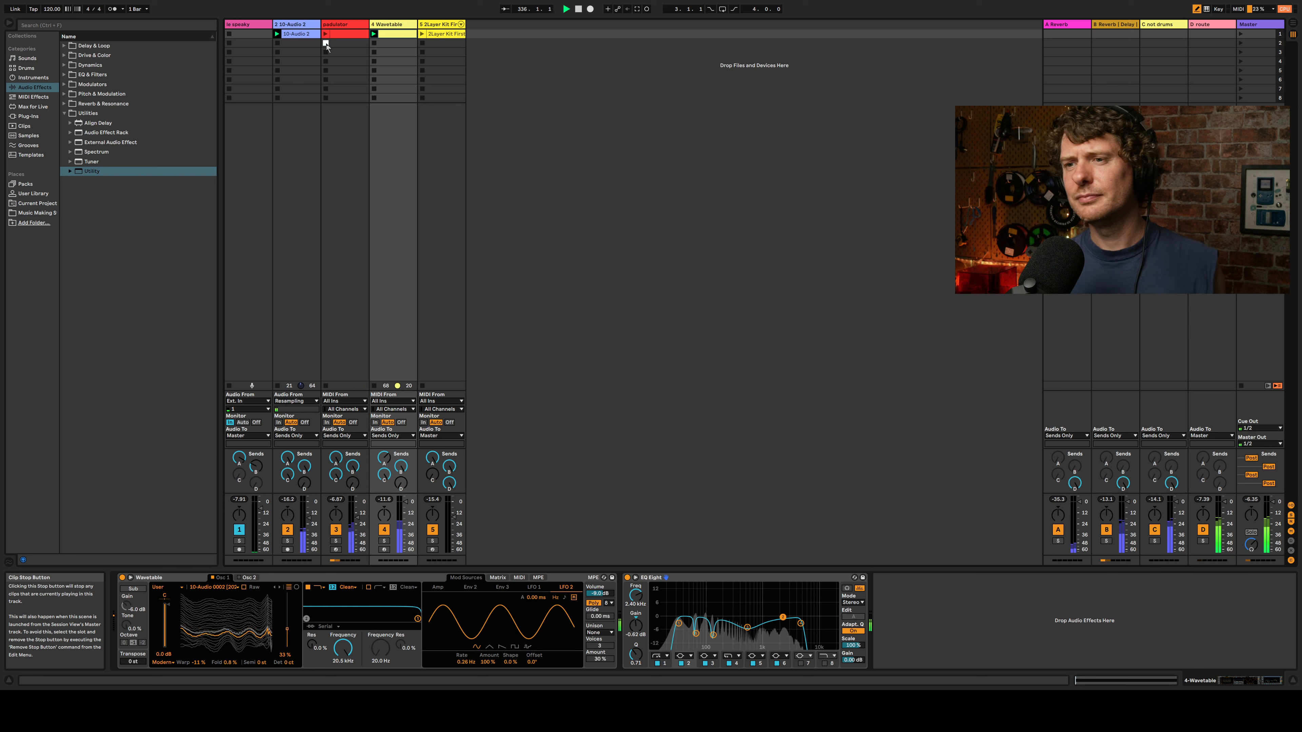
left_click(1113, 41)
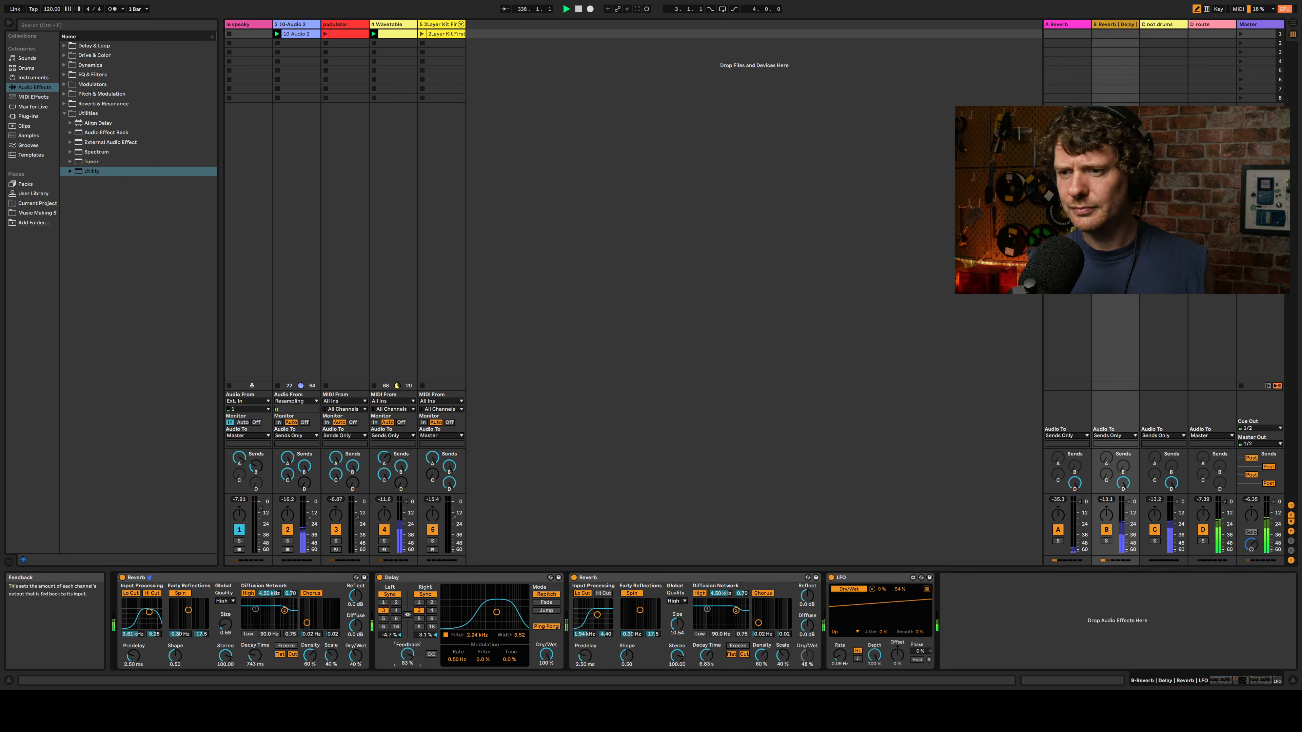
left_click(374, 44)
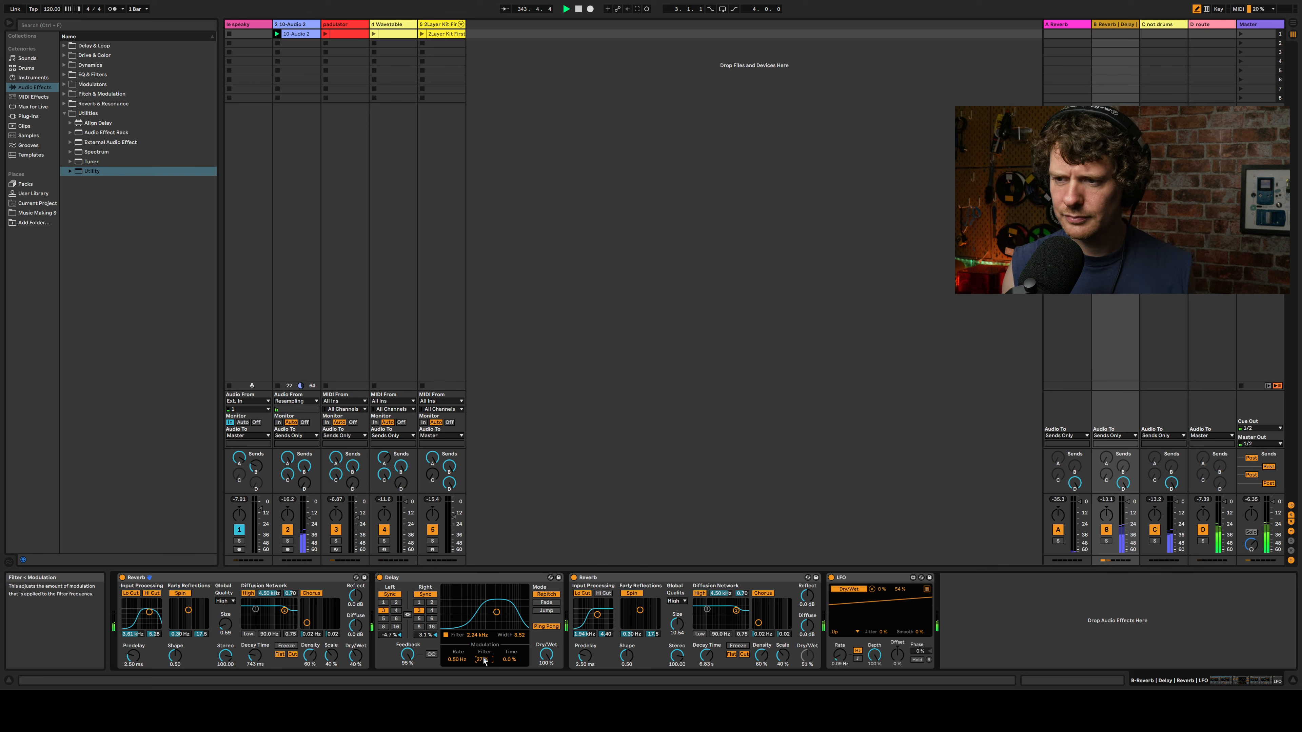
Step: In return B's Delay, set time modulation to 48 % and switch both channels to unsynced times, about 95.7 ms left and 198 ms right
left_click_drag(509, 659, 509, 636)
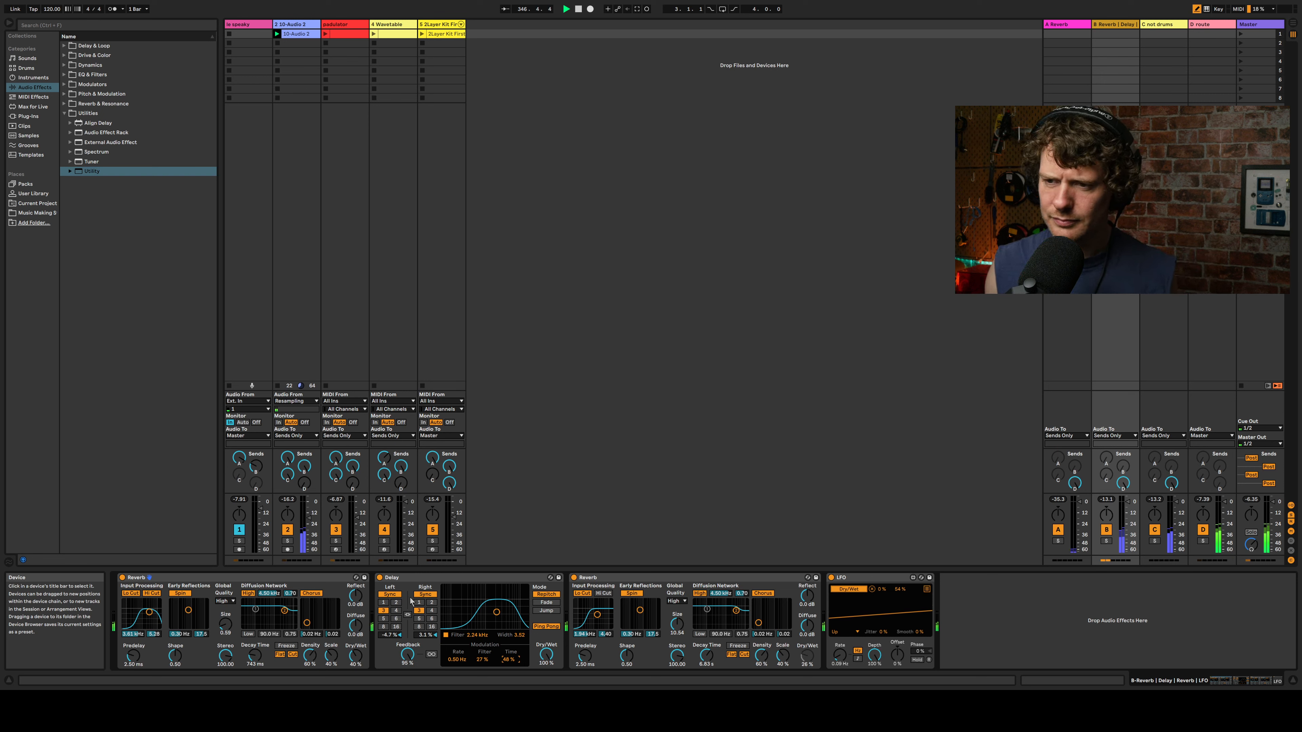
left_click(425, 594)
left_click_drag(425, 617, 426, 631)
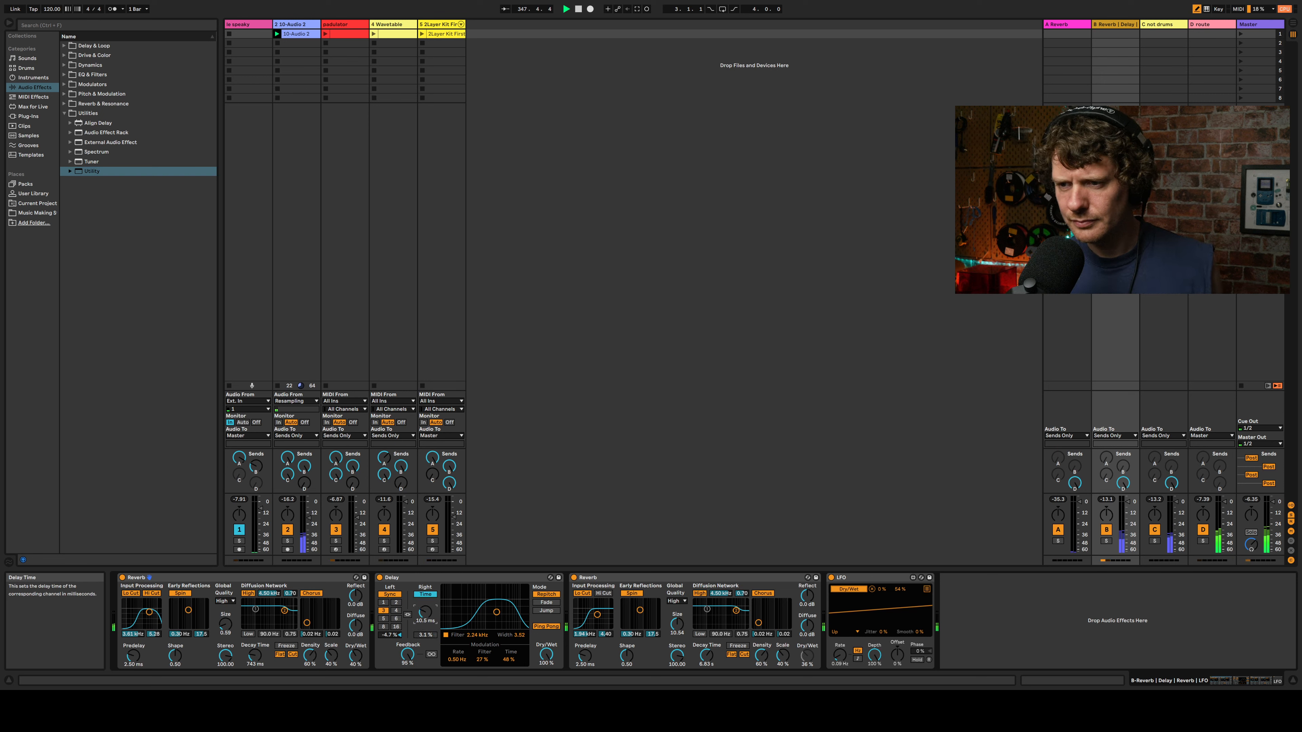
left_click(390, 594)
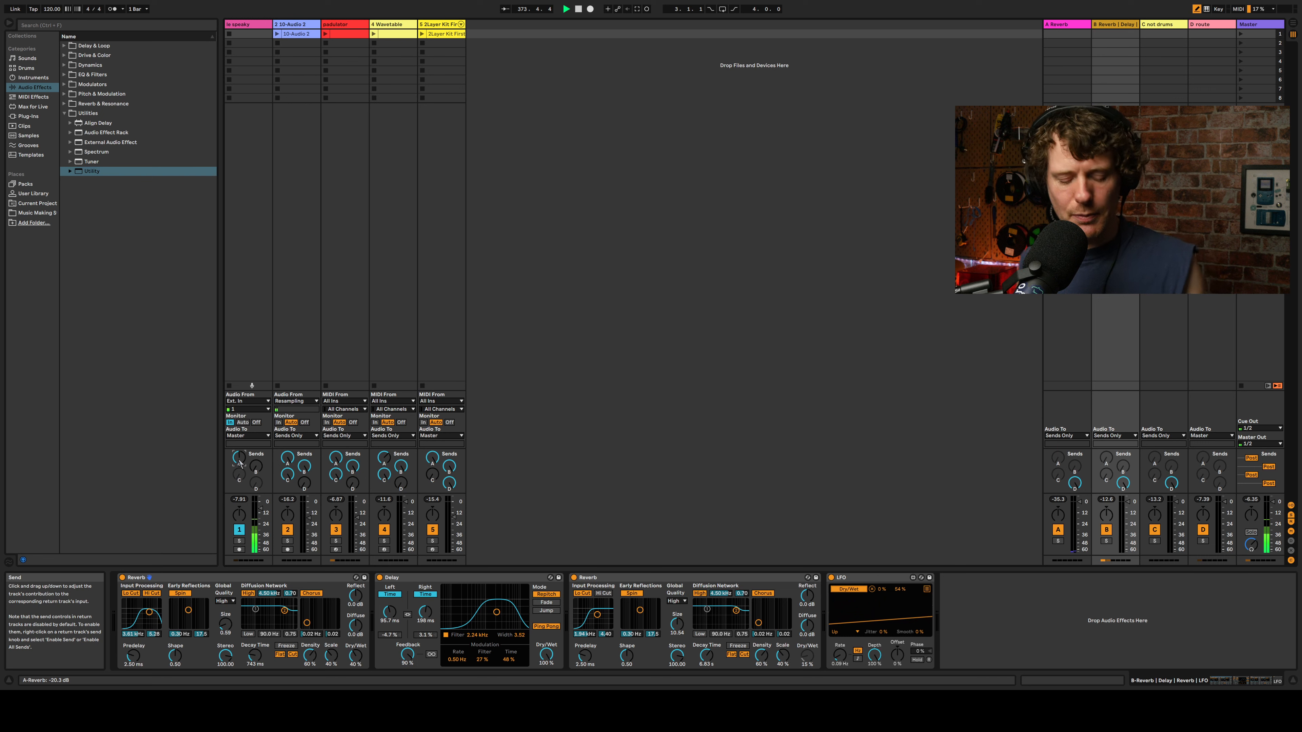
Step: Try the microphone track's Reverb send at 0.0 dB, and raise its send to return B to 0.0 dB
left_click_drag(239, 458, 239, 436)
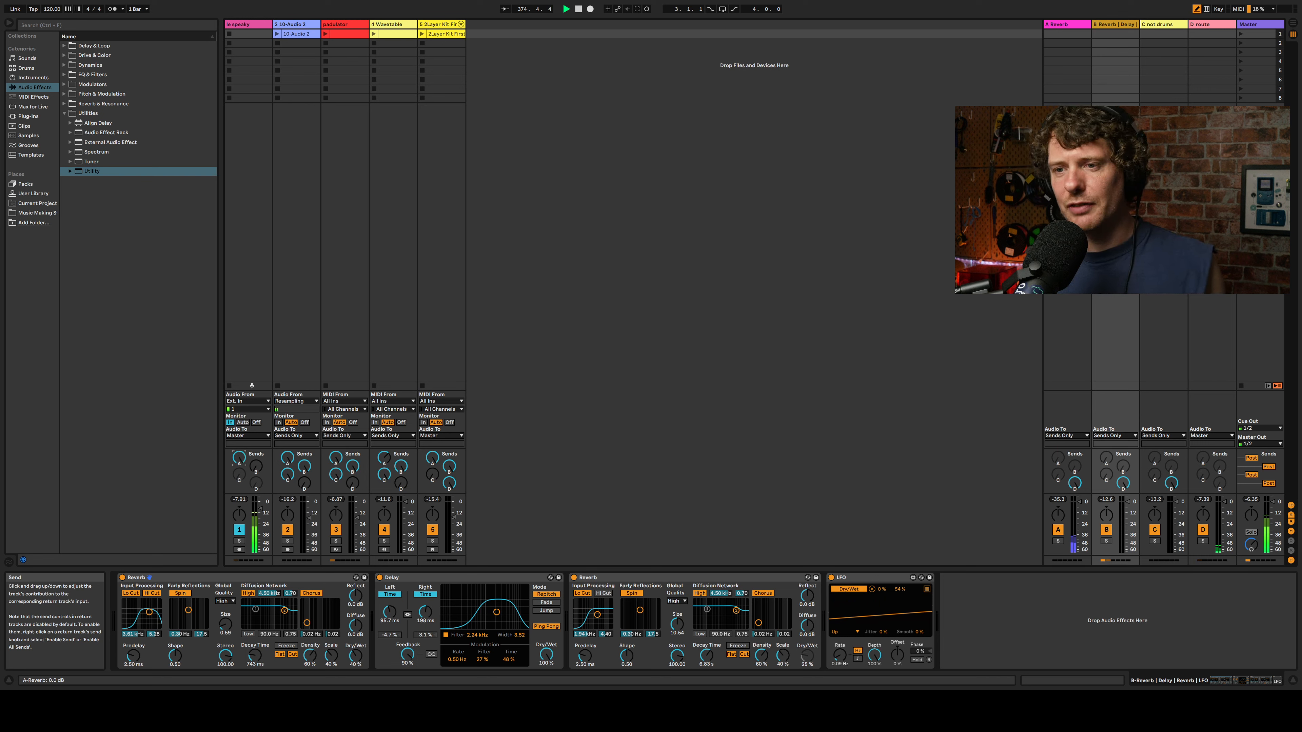
left_click(258, 471)
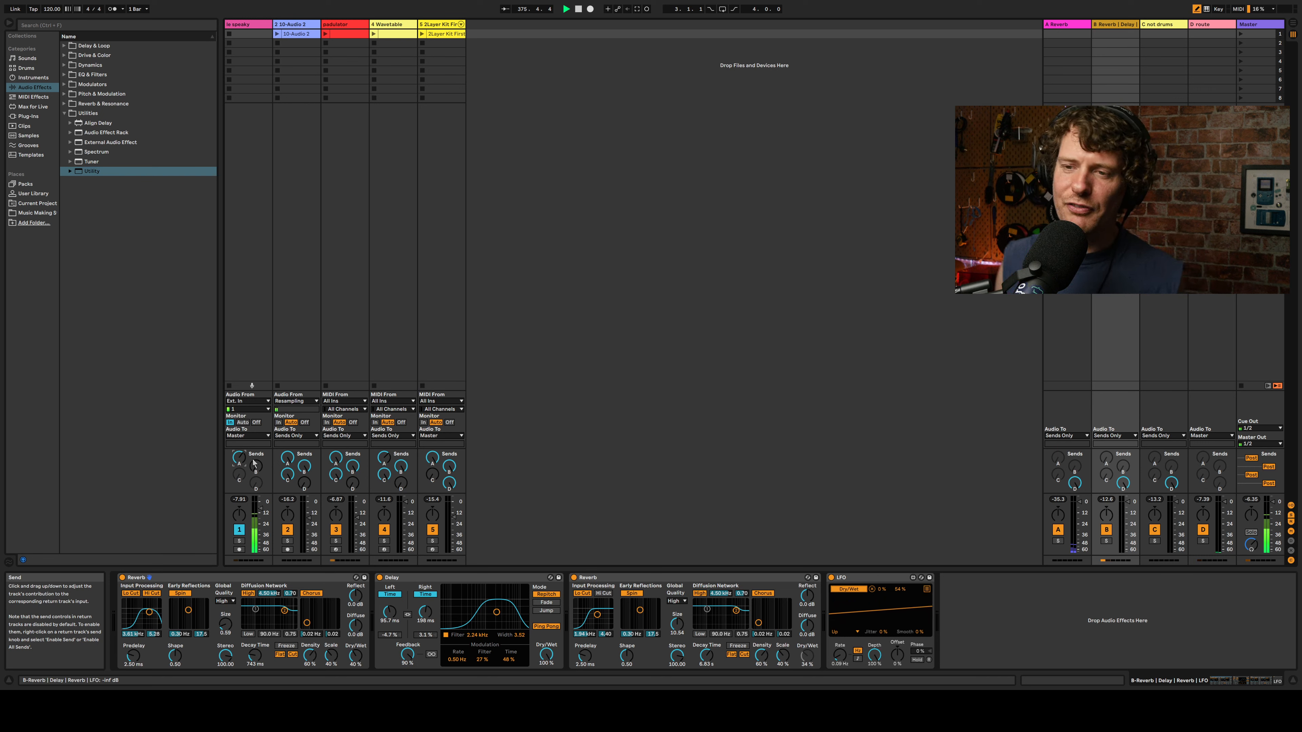
left_click_drag(252, 468, 252, 466)
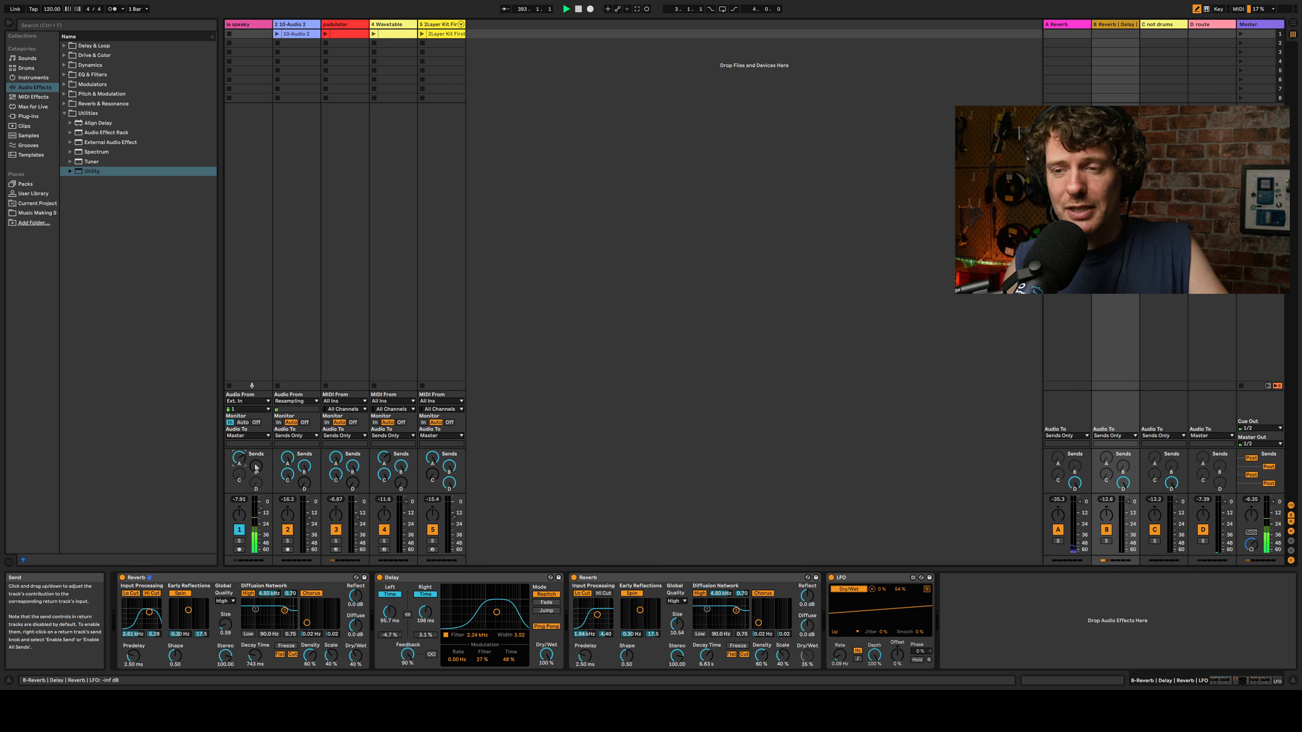
mouse_move(256, 467)
left_mouse_down()
mouse_move(256, 418)
mouse_move(257, 478)
left_mouse_up()
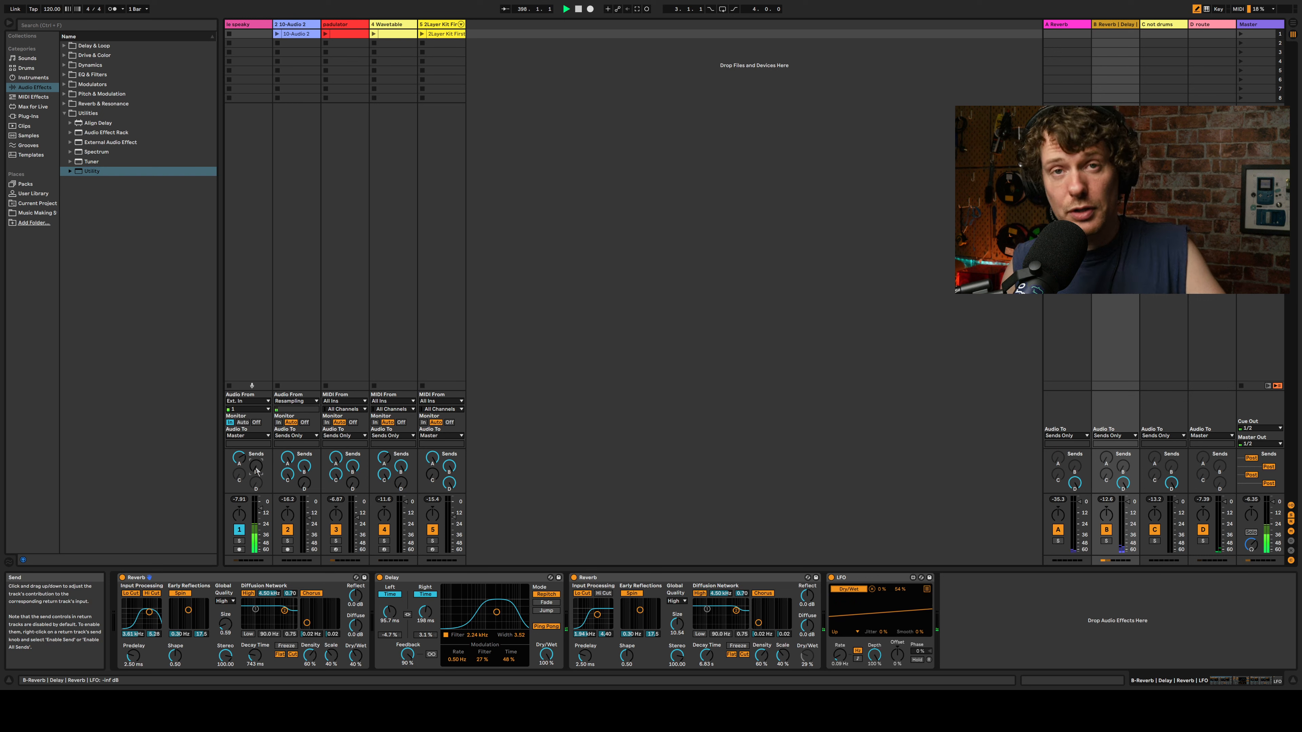
left_click_drag(256, 470, 256, 380)
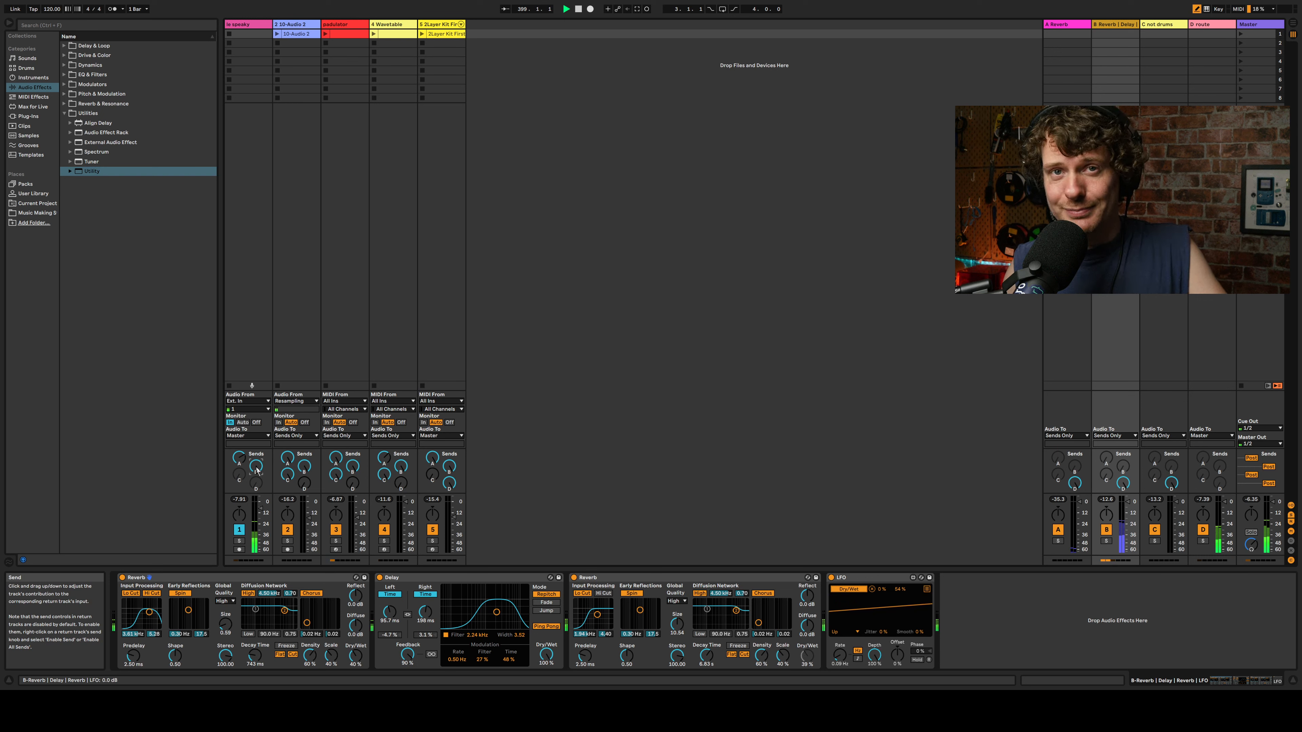